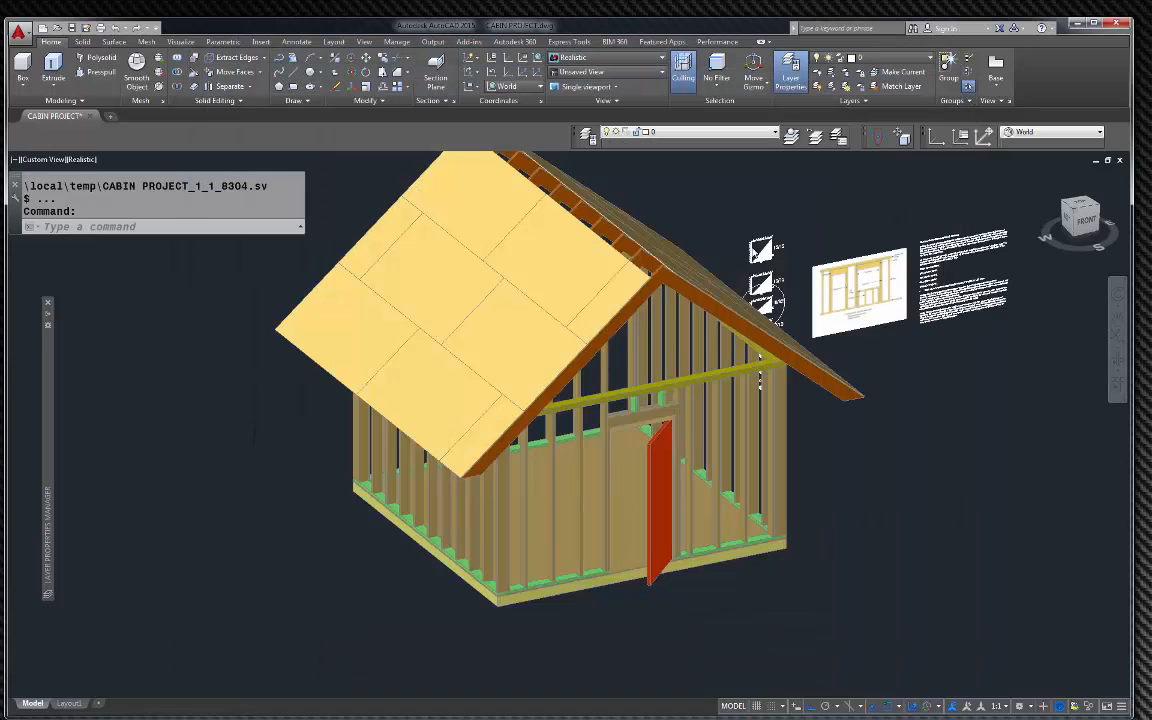
Examine the framed wall diagram and the door rough-opening notes beside the cabin model
scroll(585, 255, down, 4)
scroll(640, 285, up, 3)
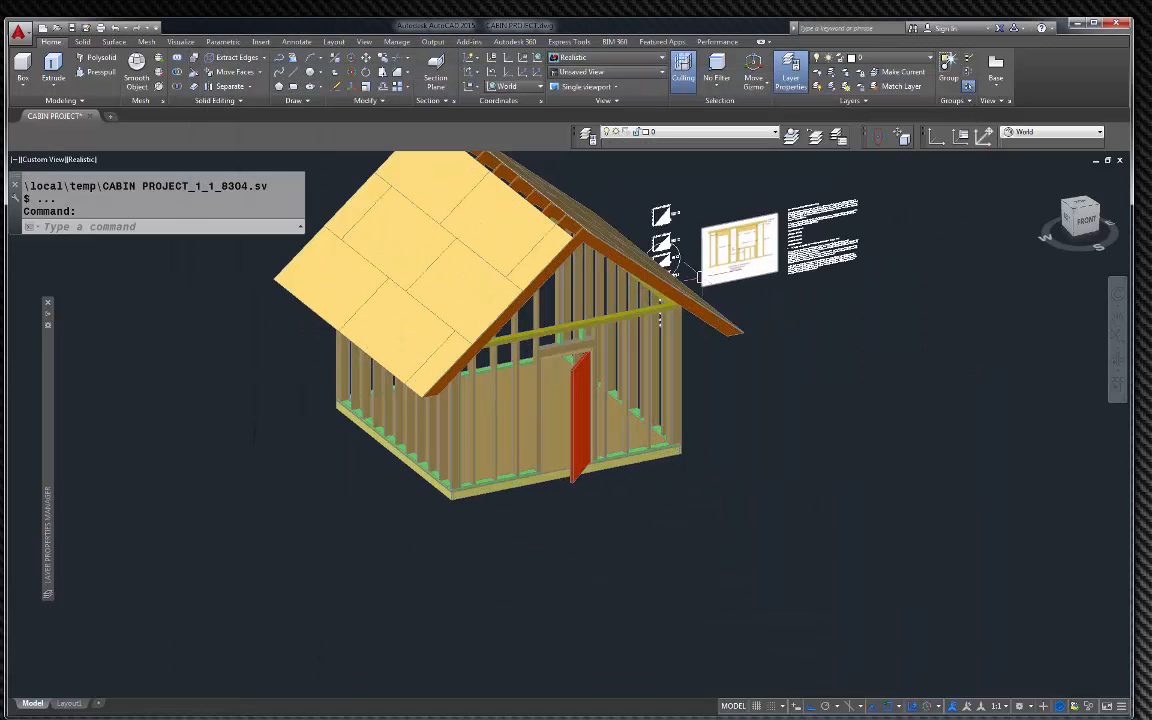
scroll(870, 210, up, 5)
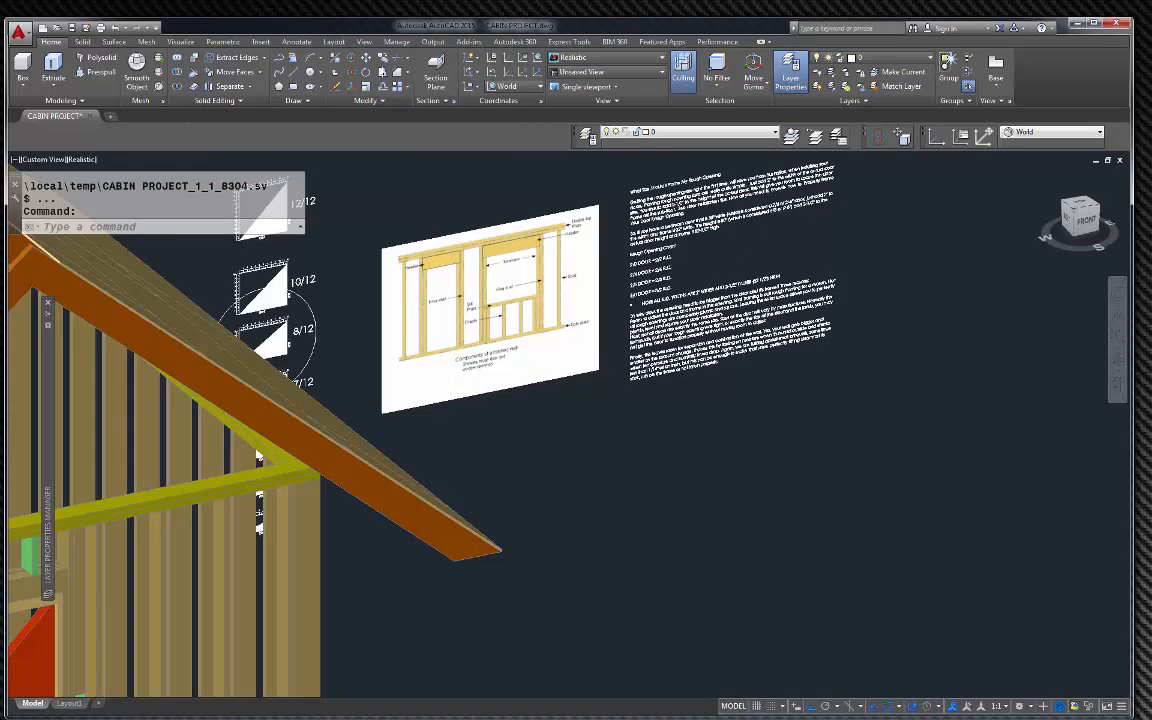
scroll(600, 230, up, 3)
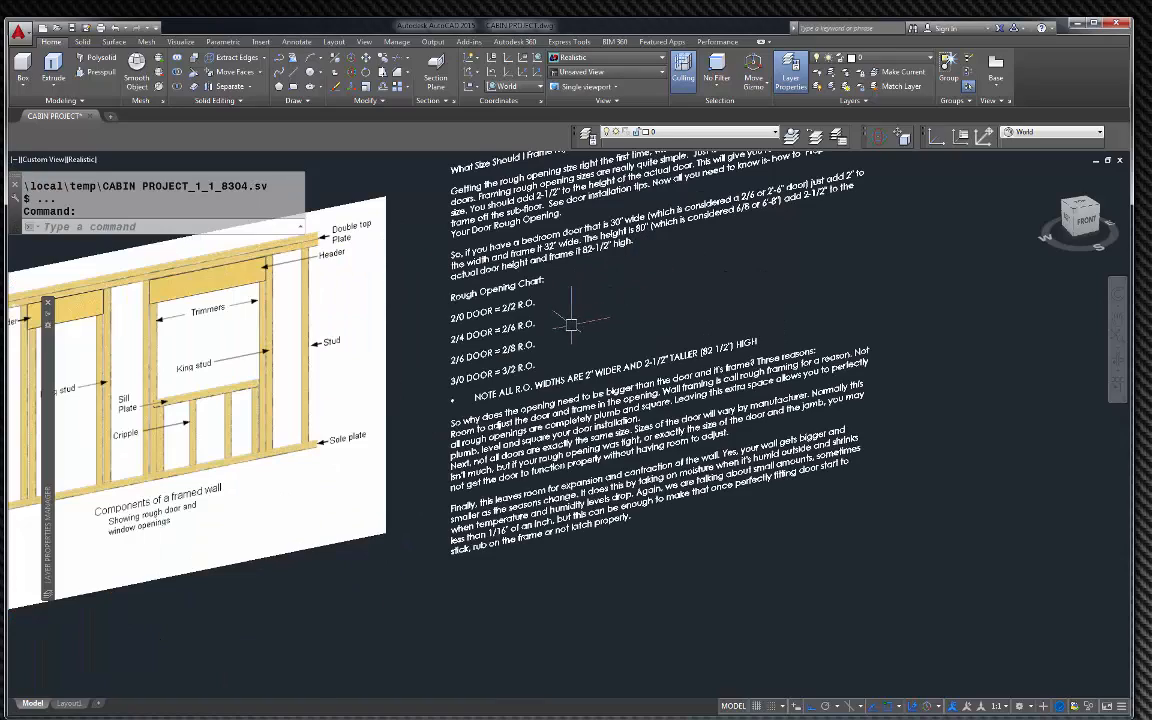
scroll(571, 323, down, 2)
scroll(555, 225, up, 3)
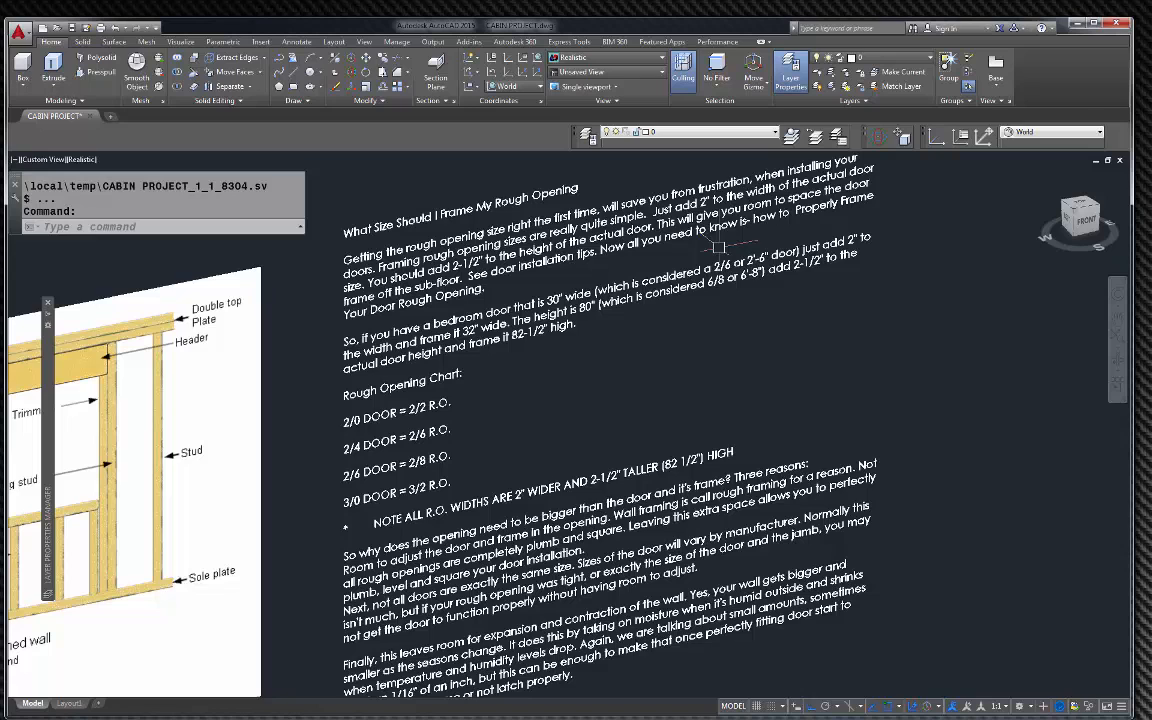
scroll(718, 246, down, 5)
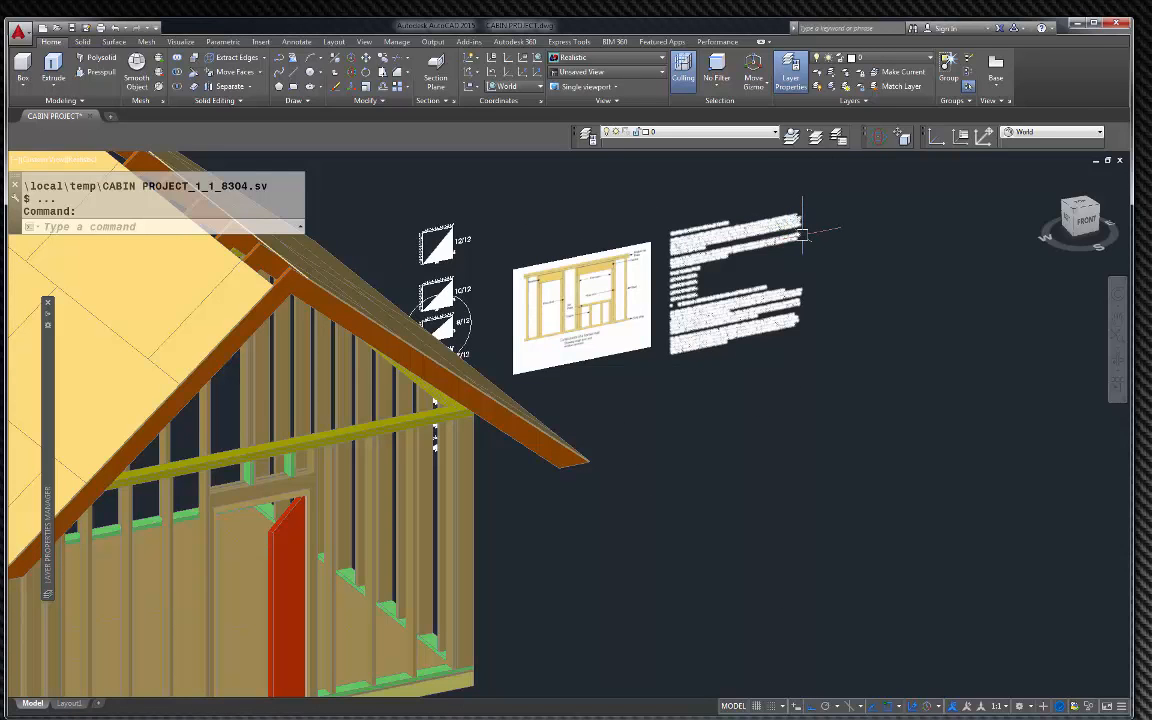
scroll(798, 232, down, 3)
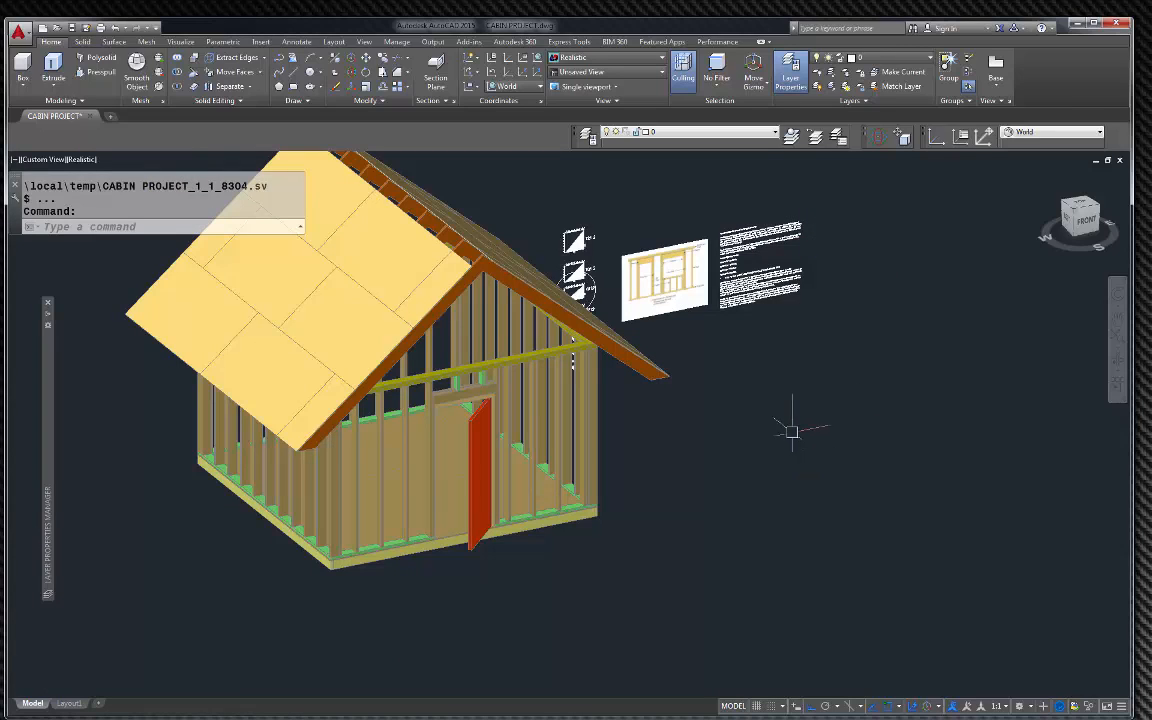
key(Escape)
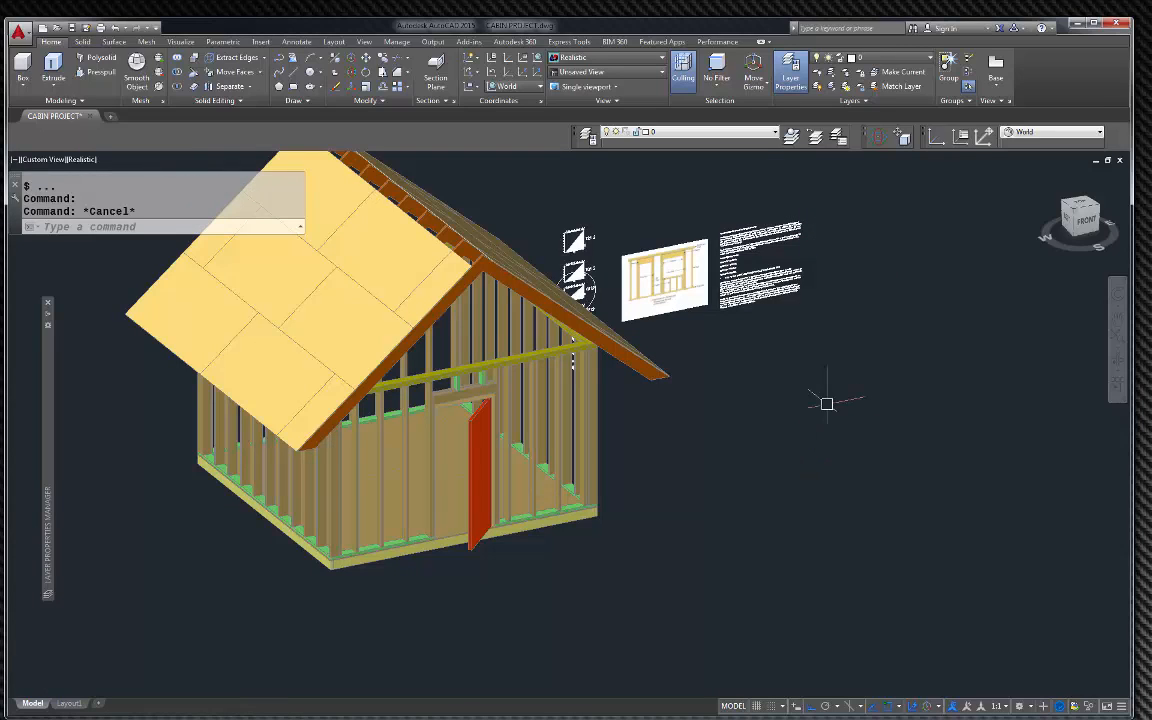
click(24, 66)
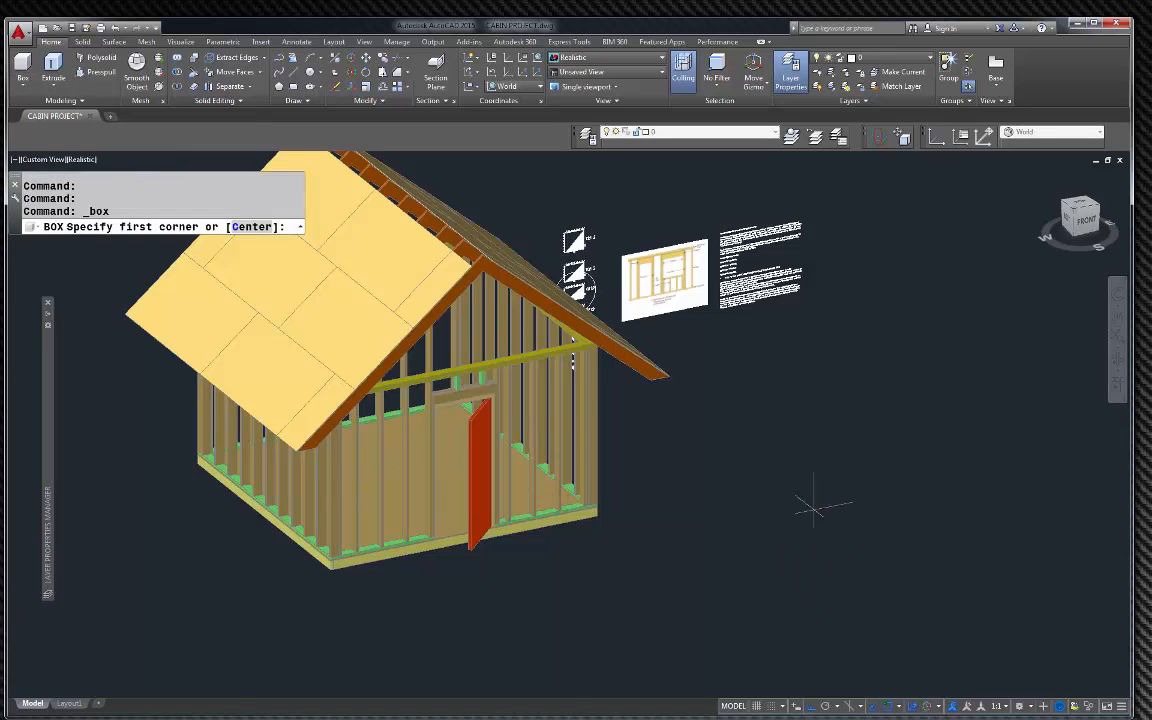
click(768, 470)
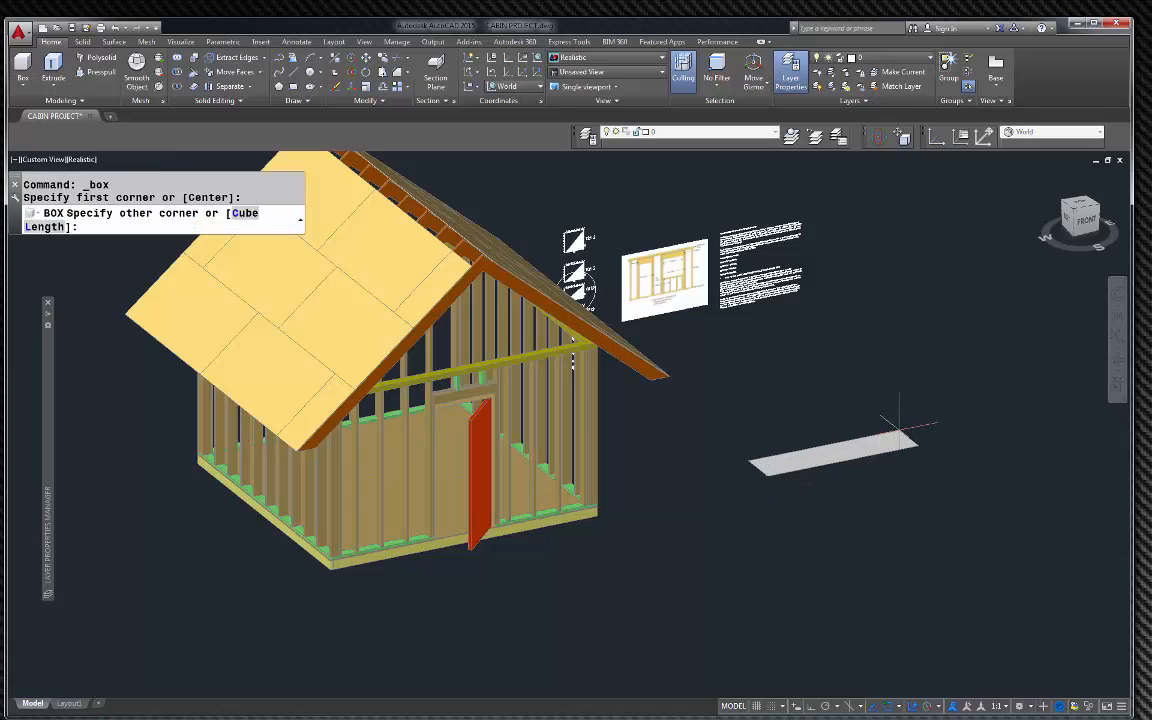
key(Return)
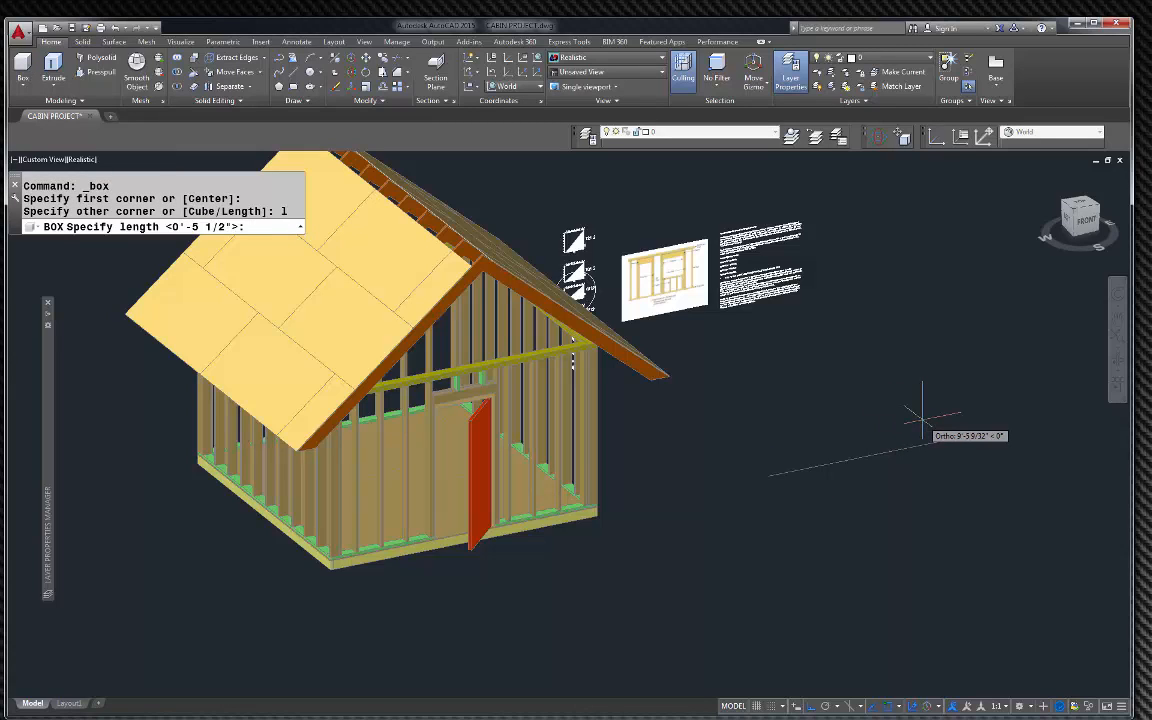
text(48)
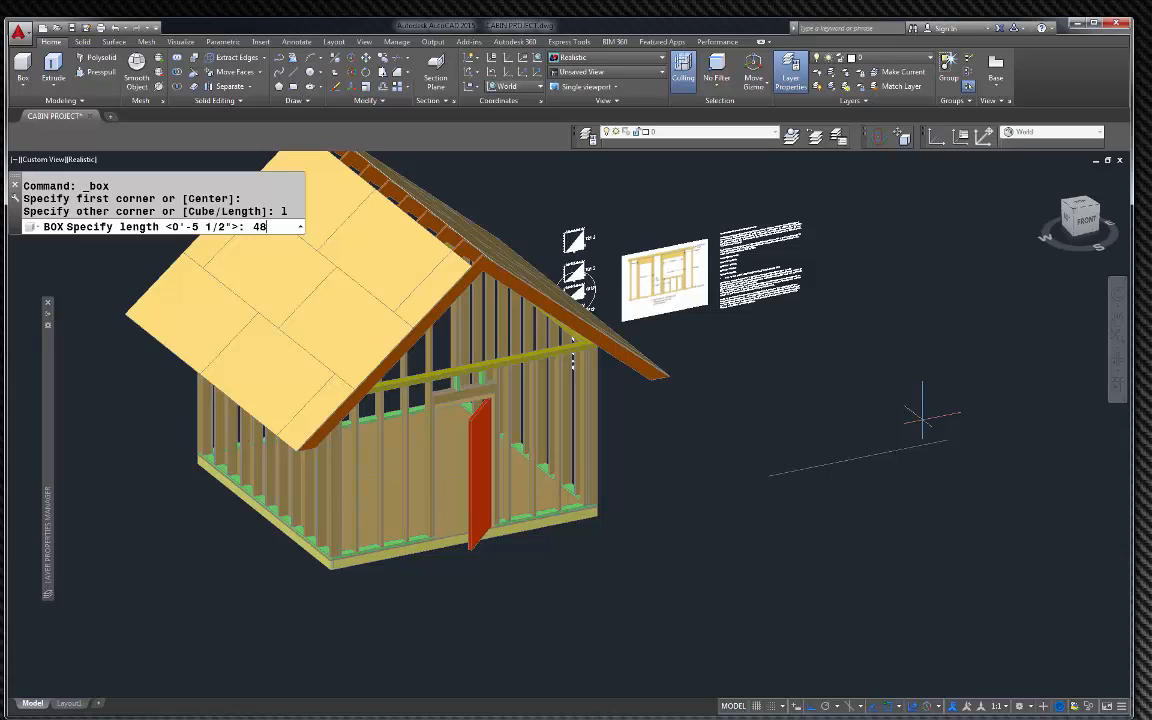
key(Return)
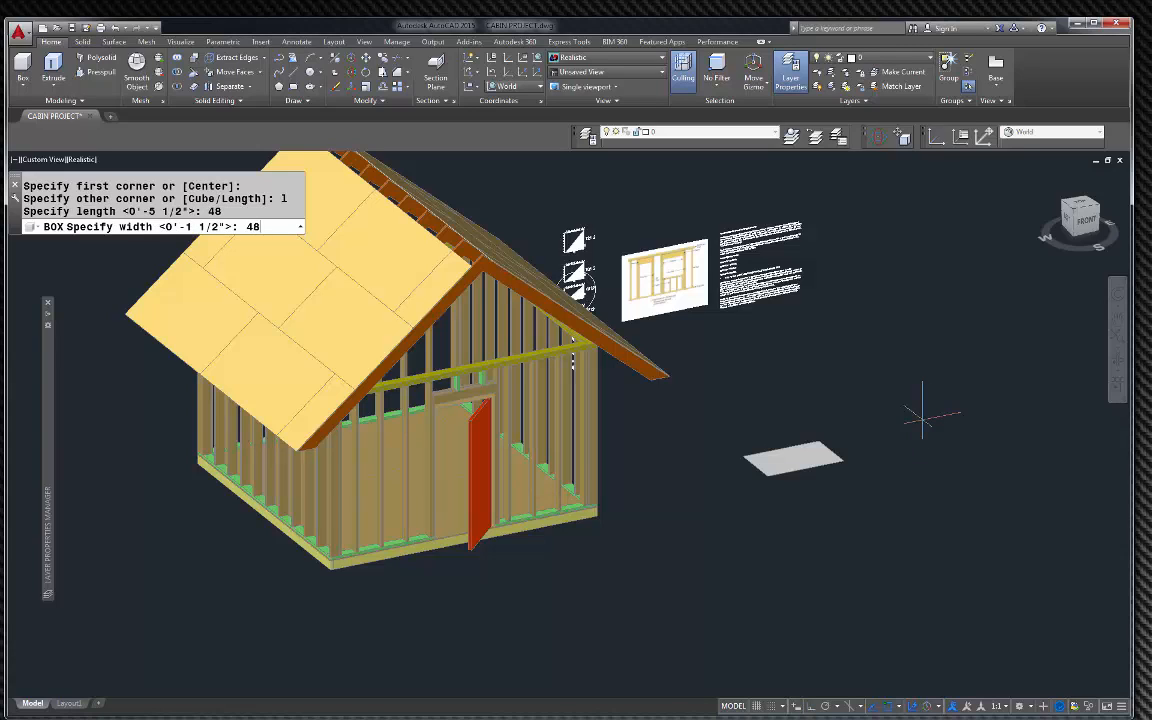
key(Return)
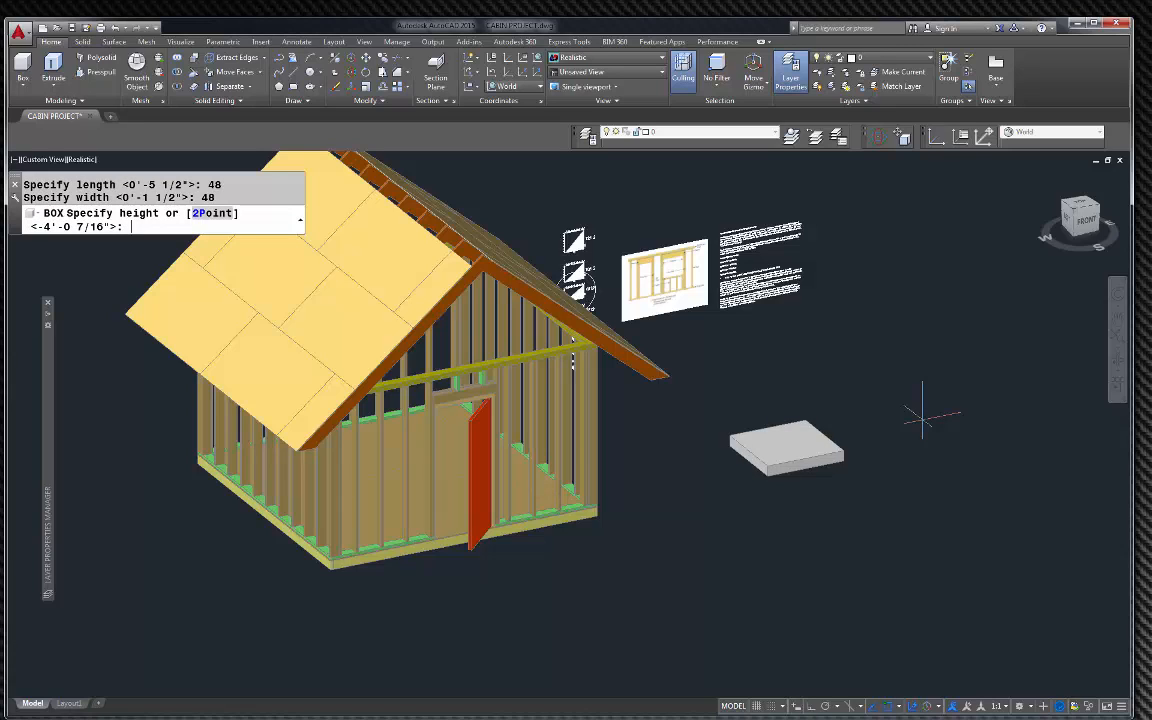
key(Escape)
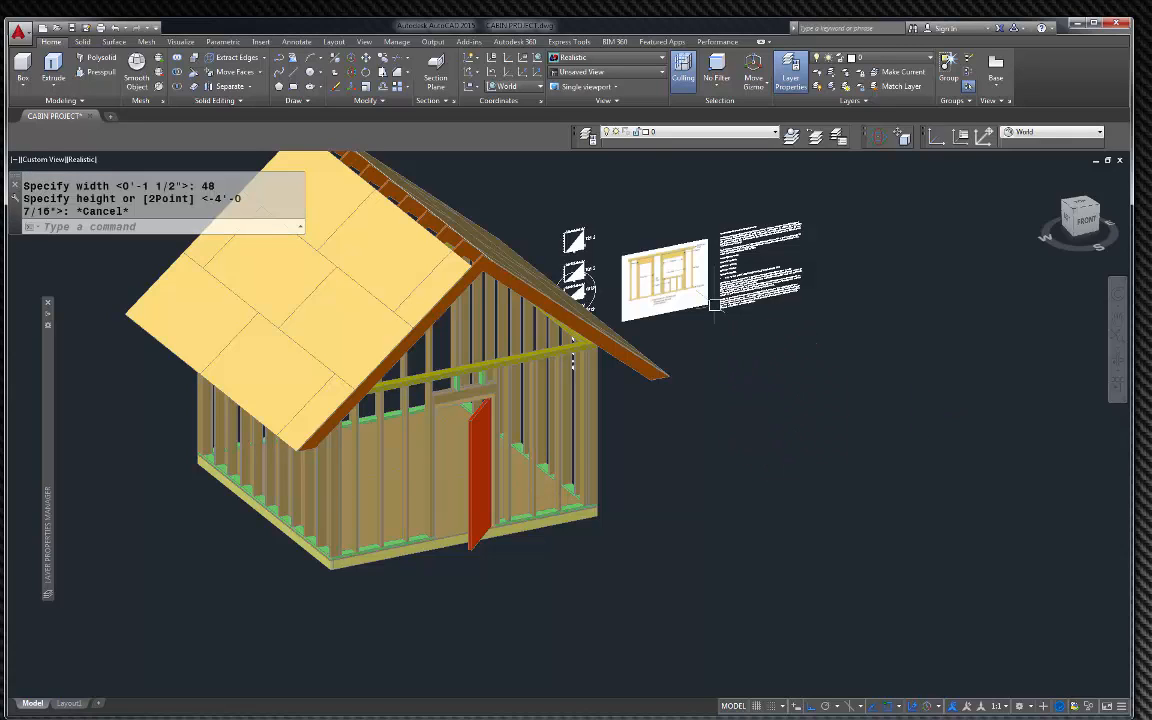
Create a solid box 48" long, 5.5" wide and 48" high in the empty space beside the cabin
click(22, 68)
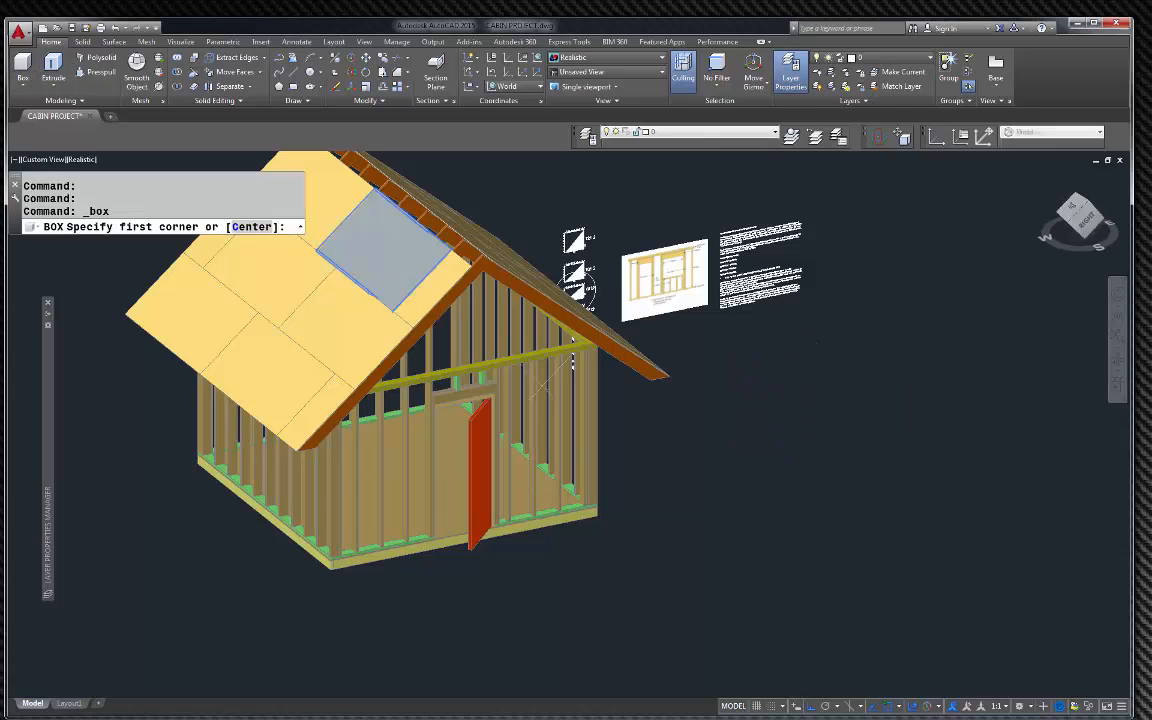
click(722, 468)
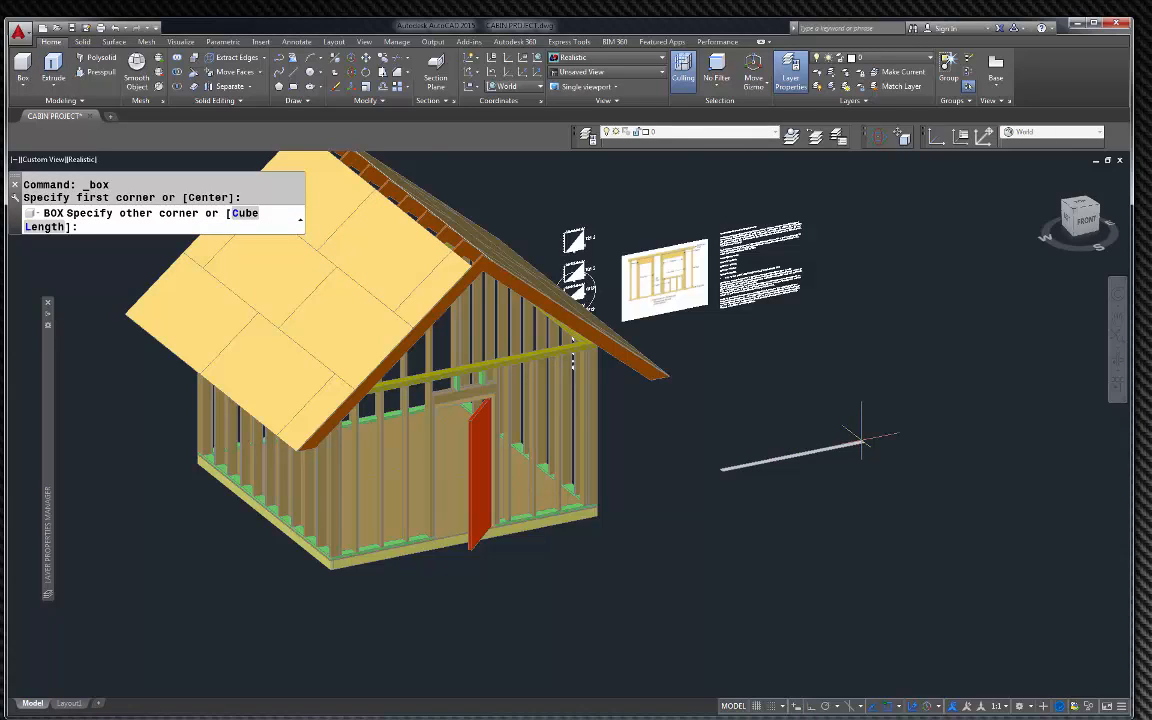
text(l)
key(Return)
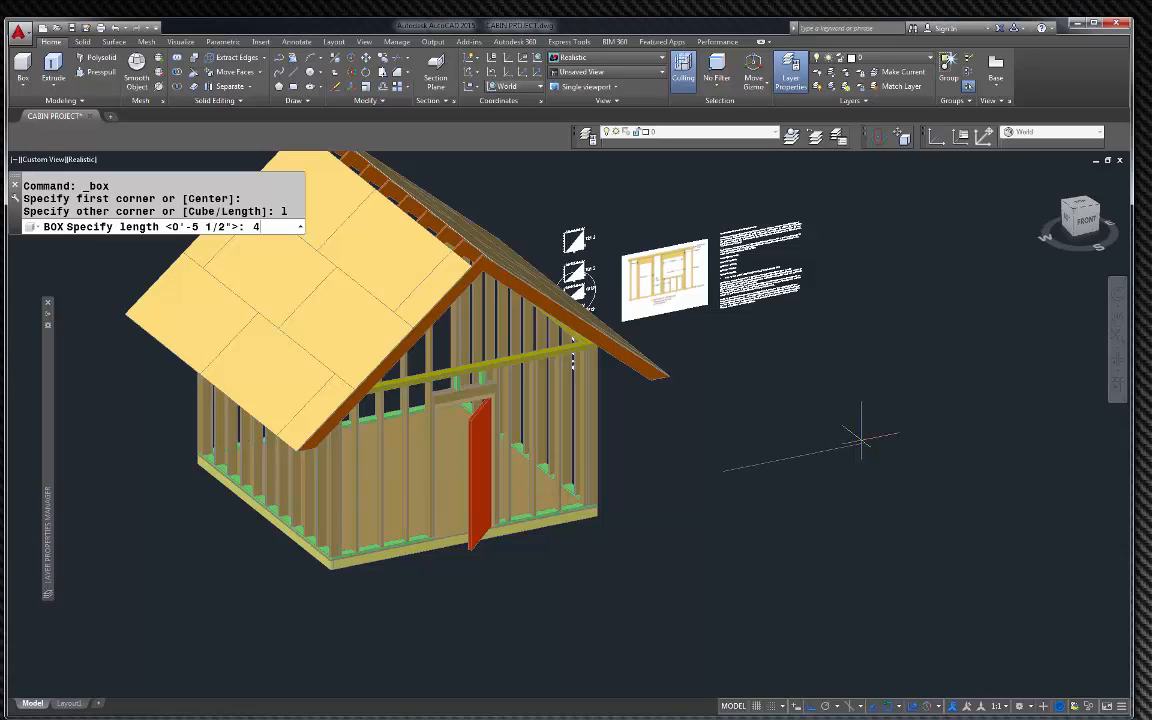
key(Return)
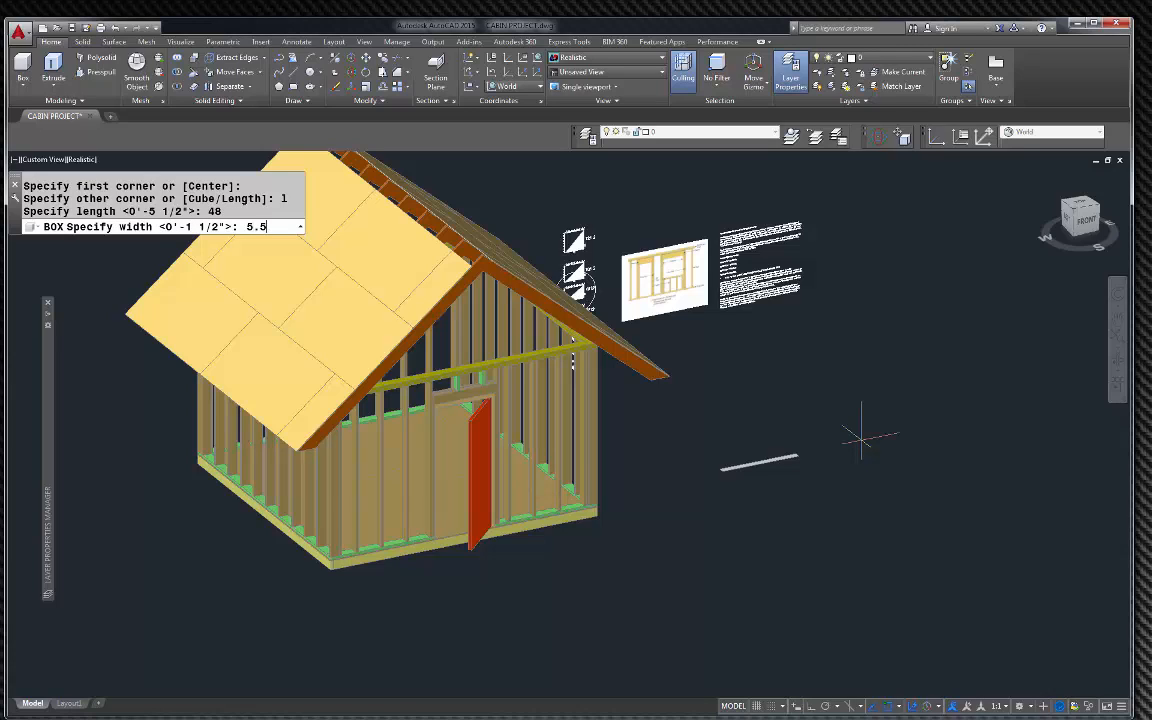
text(5.5)
key(Return)
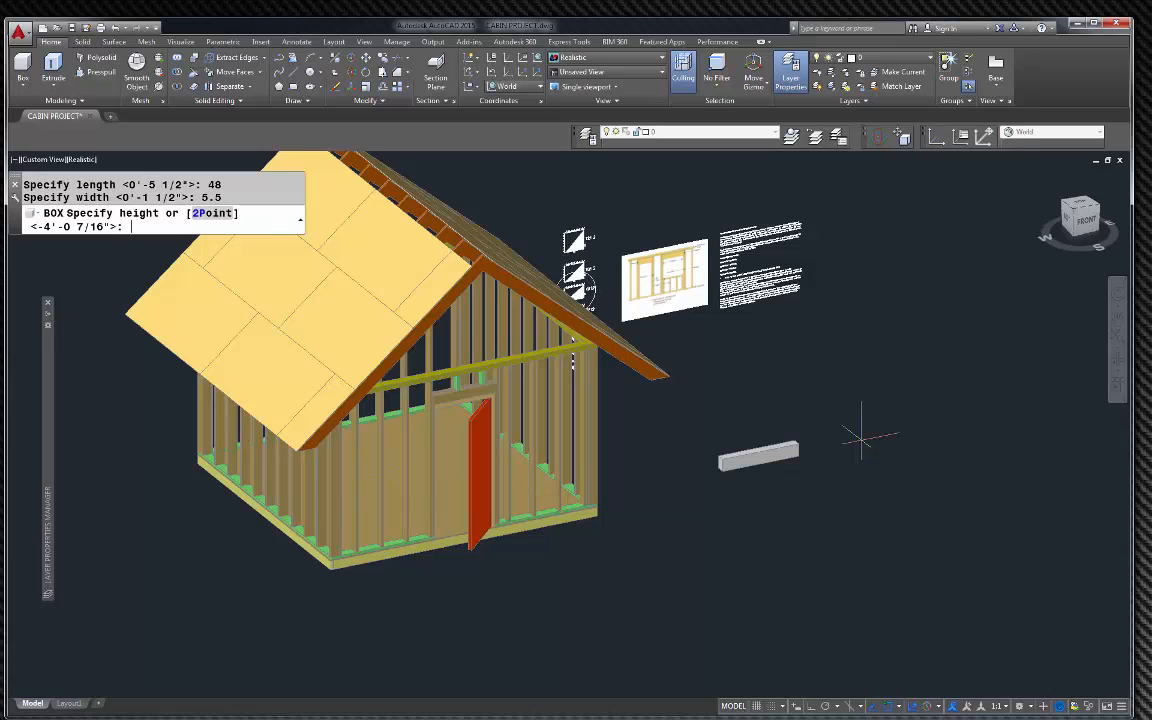
text(48)
key(Return)
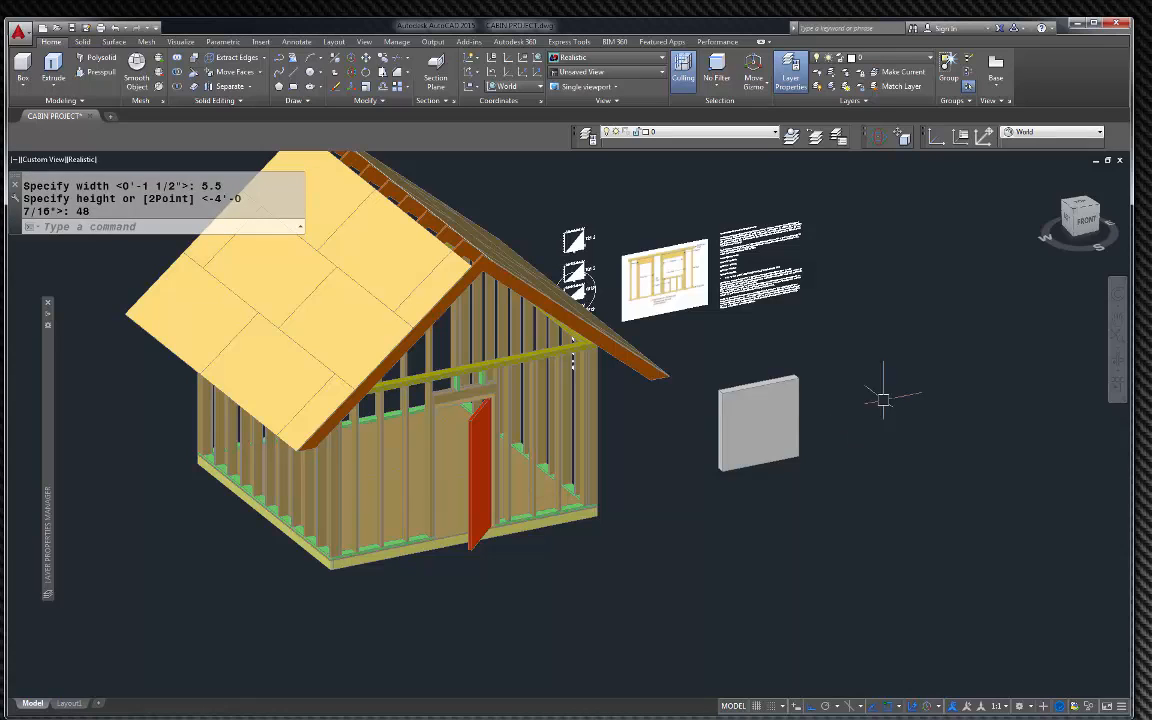
key(Escape)
scroll(755, 404, up, 5)
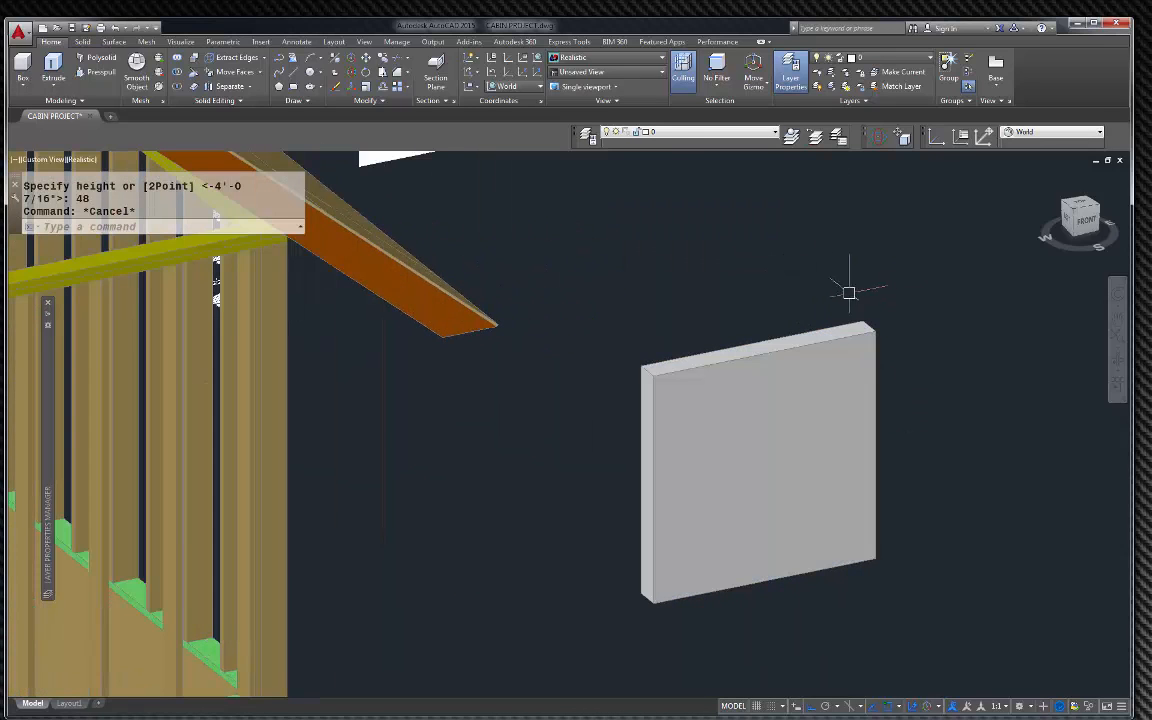
Copy the box 66" straight forward in the 270° direction, in front of the original
scroll(795, 286, down, 3)
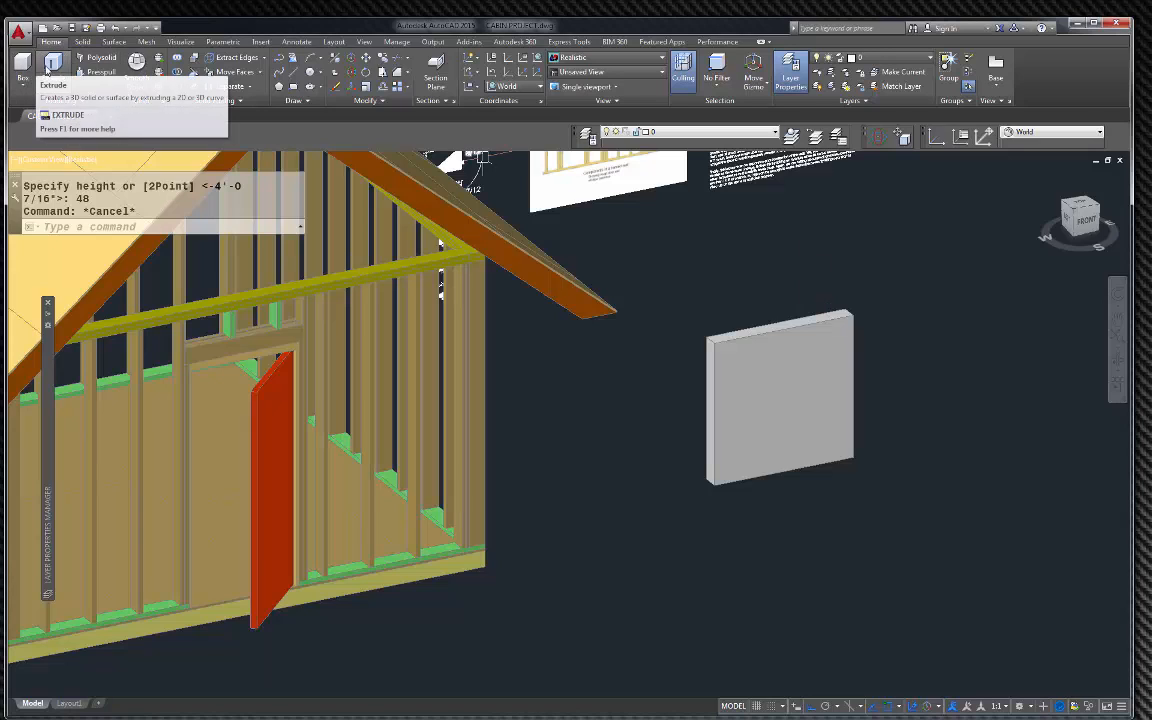
click(810, 336)
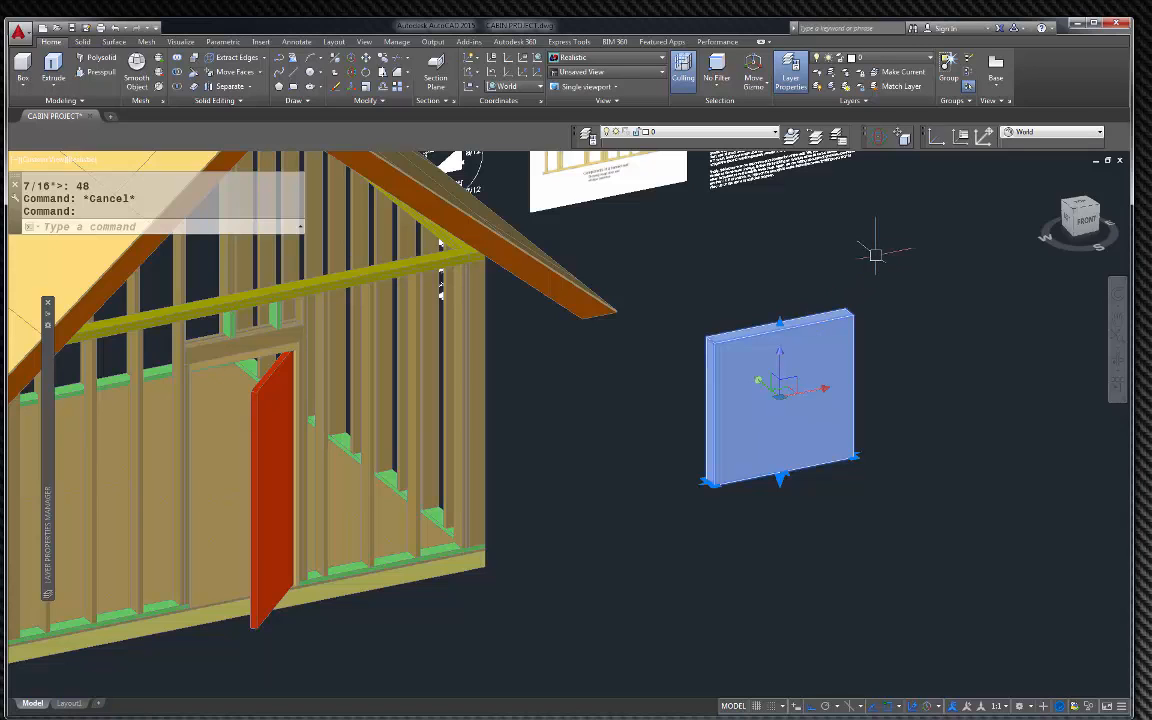
text(co)
key(Return)
click(877, 254)
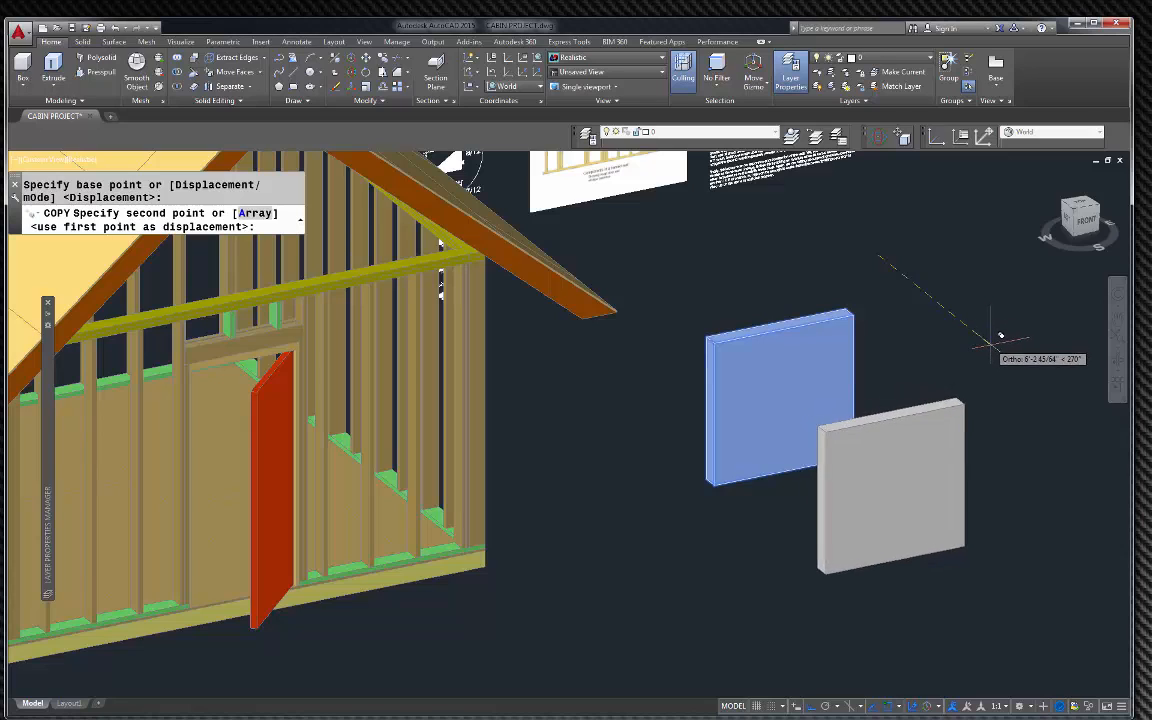
text(66)
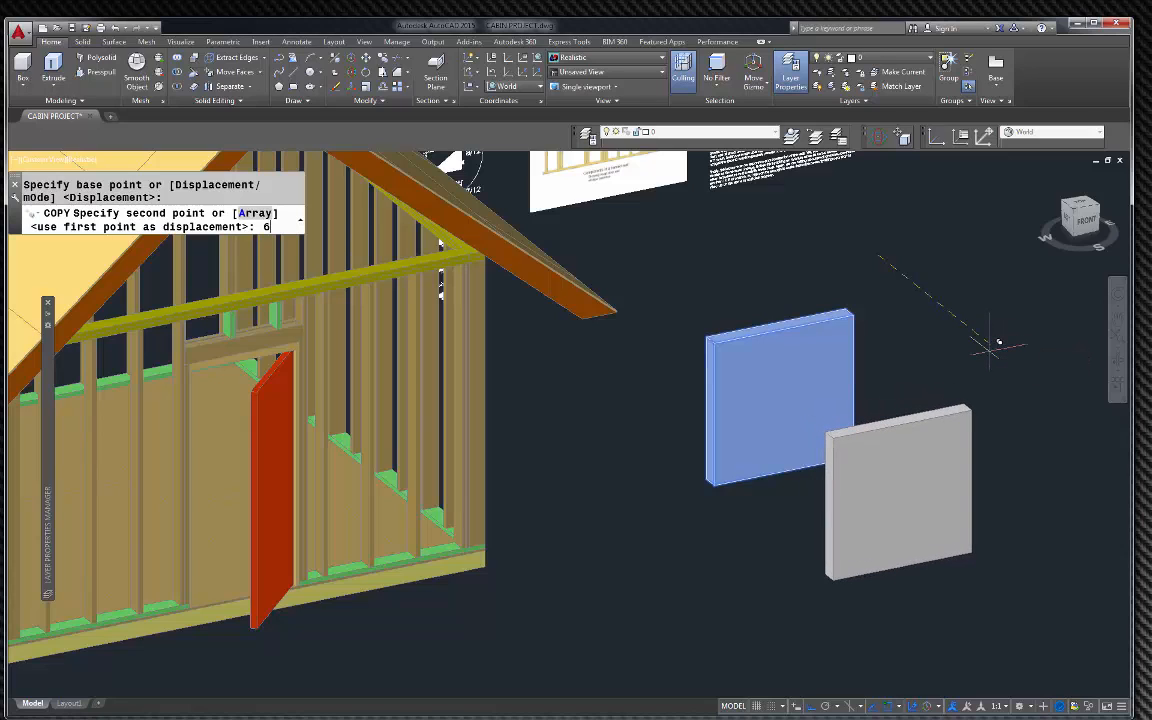
key(Return)
key(Escape)
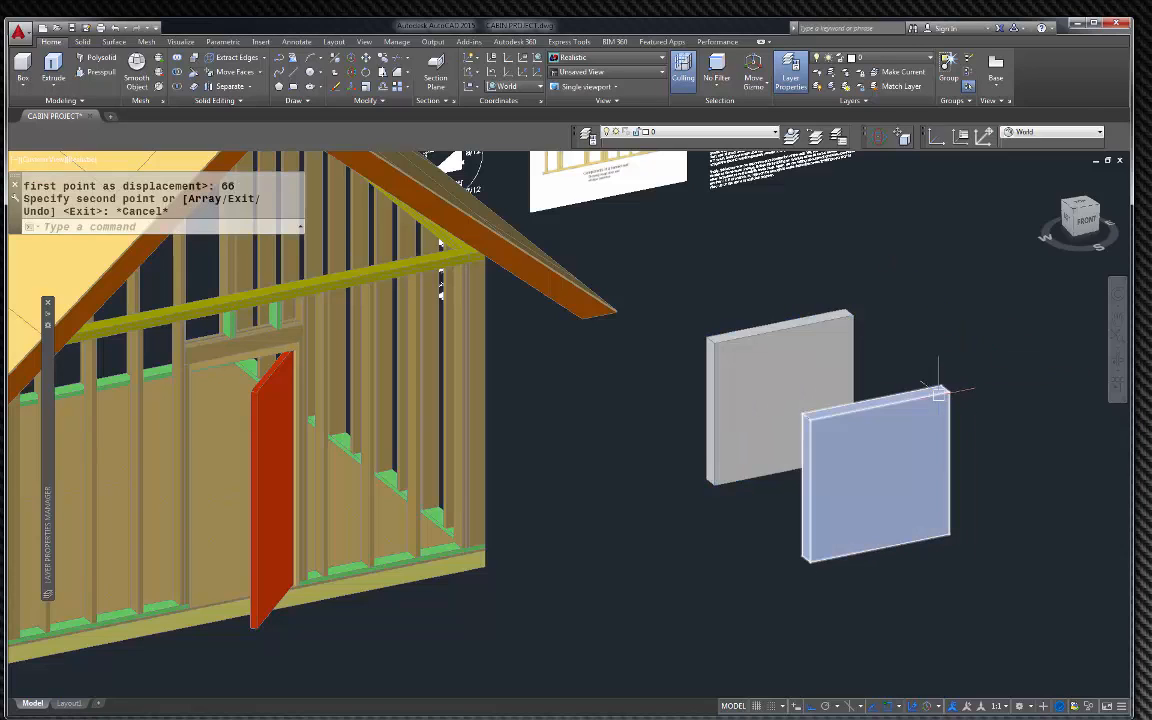
Stretch the top face of the front box copy upward by 2.5"
click(940, 386)
scroll(878, 402, up, 3)
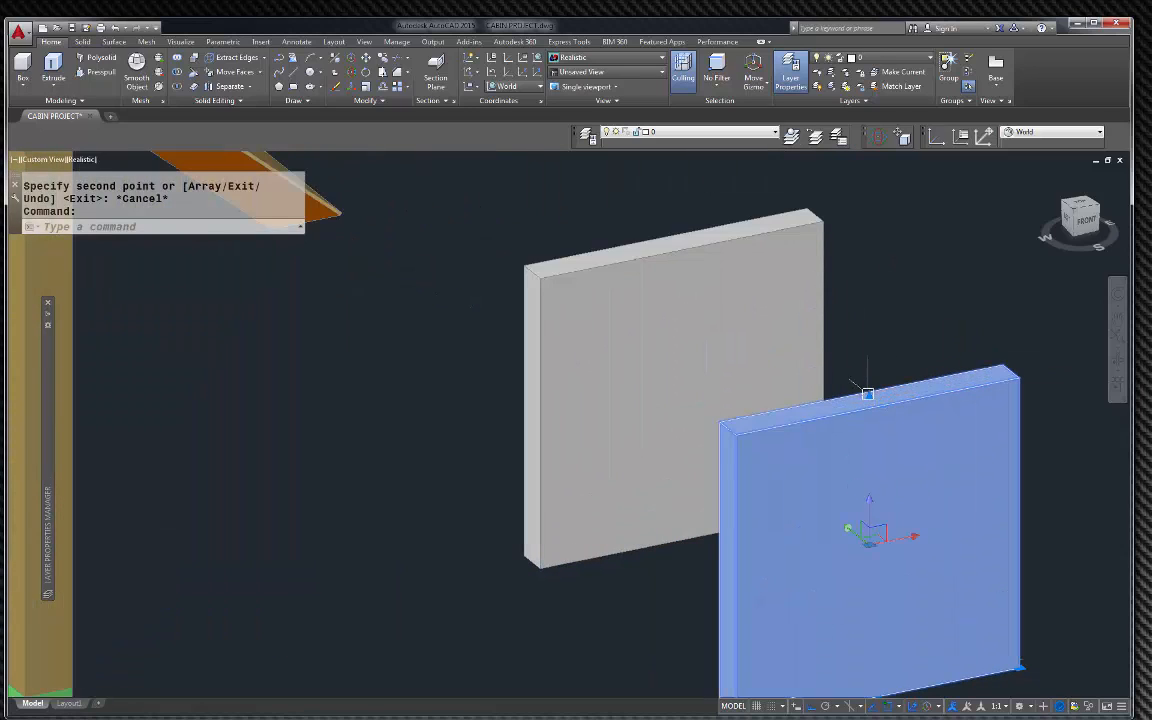
click(868, 394)
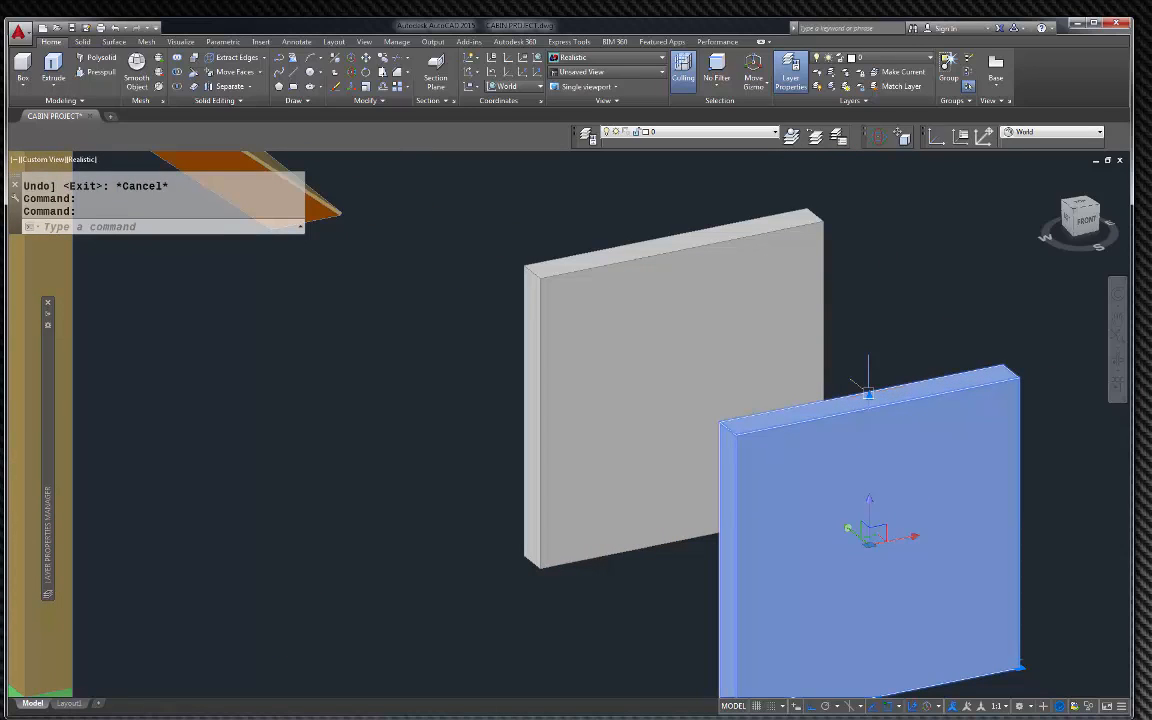
click(868, 394)
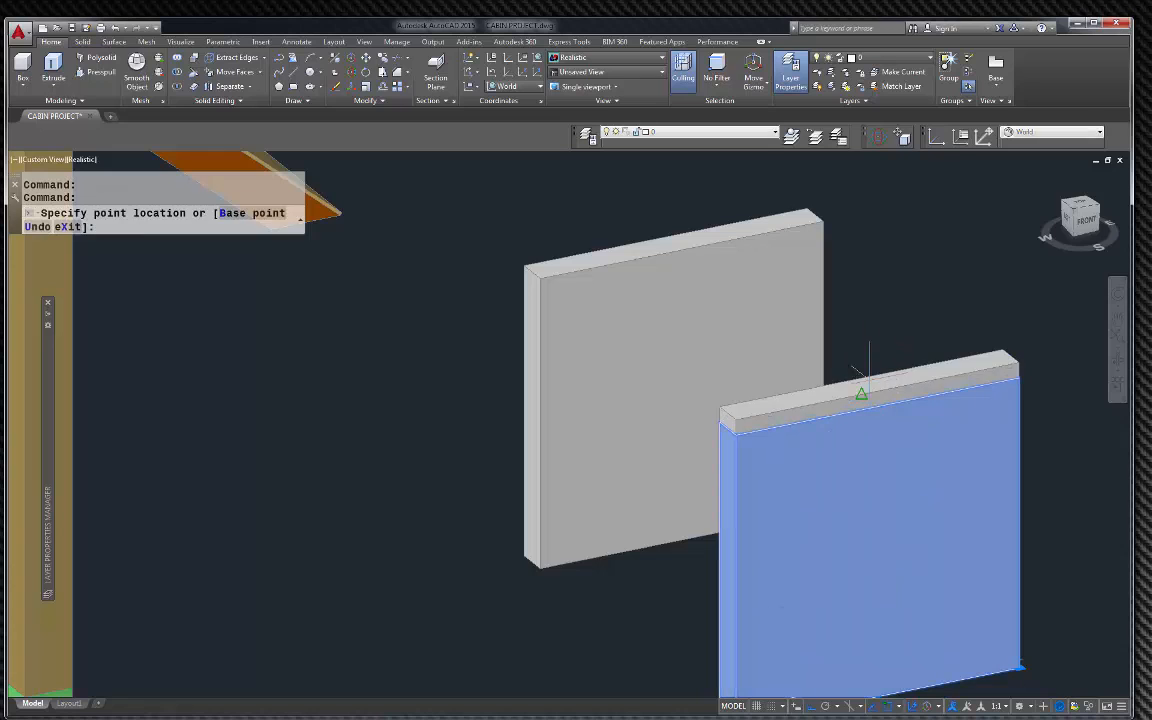
text(2)
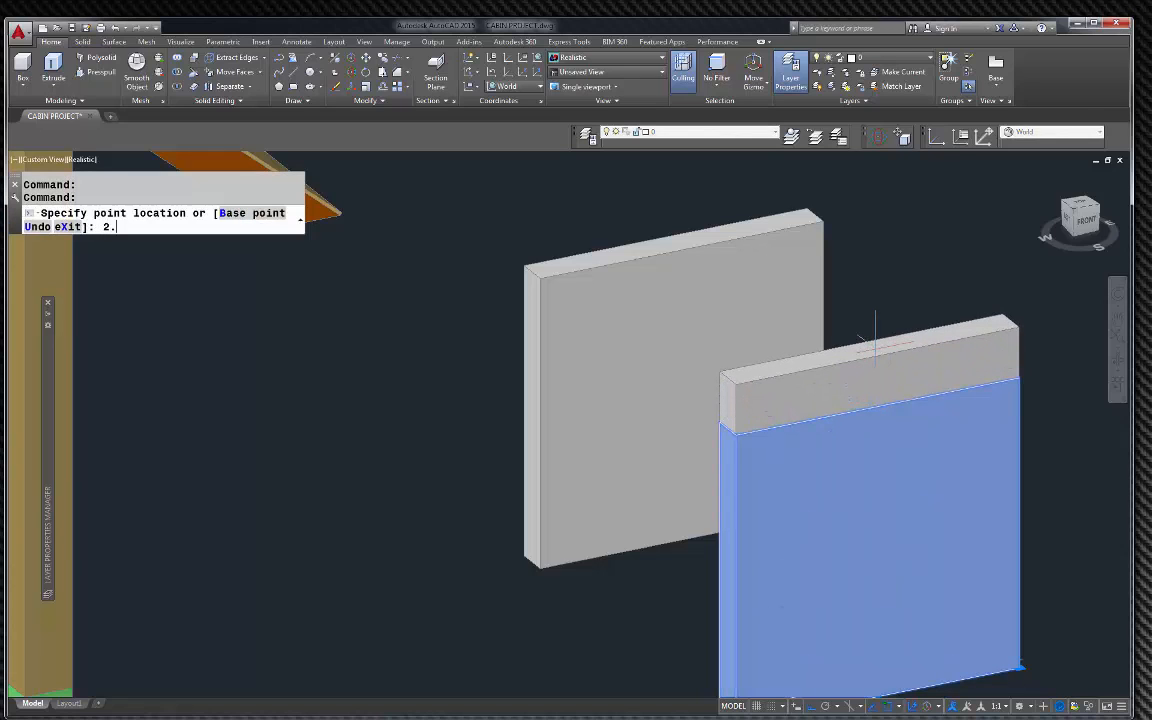
text(.5)
key(Return)
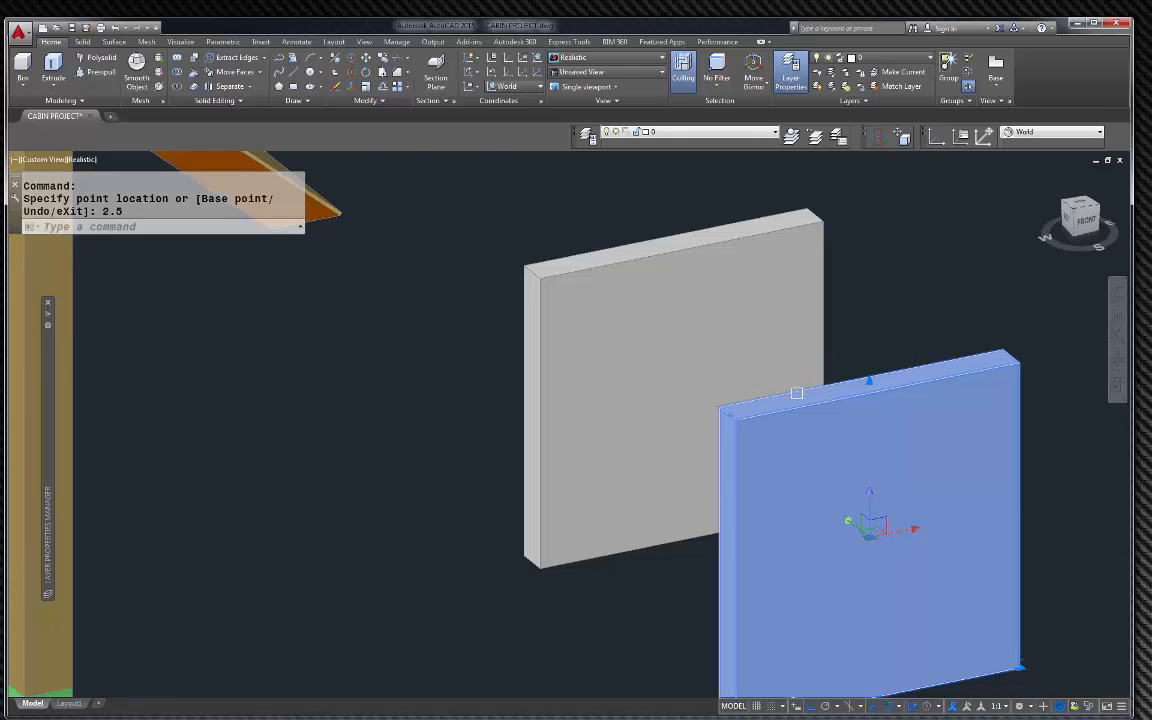
Stretch the left end face of the front box copy outward by 2.5"
scroll(783, 457, down, 4)
scroll(771, 499, up, 4)
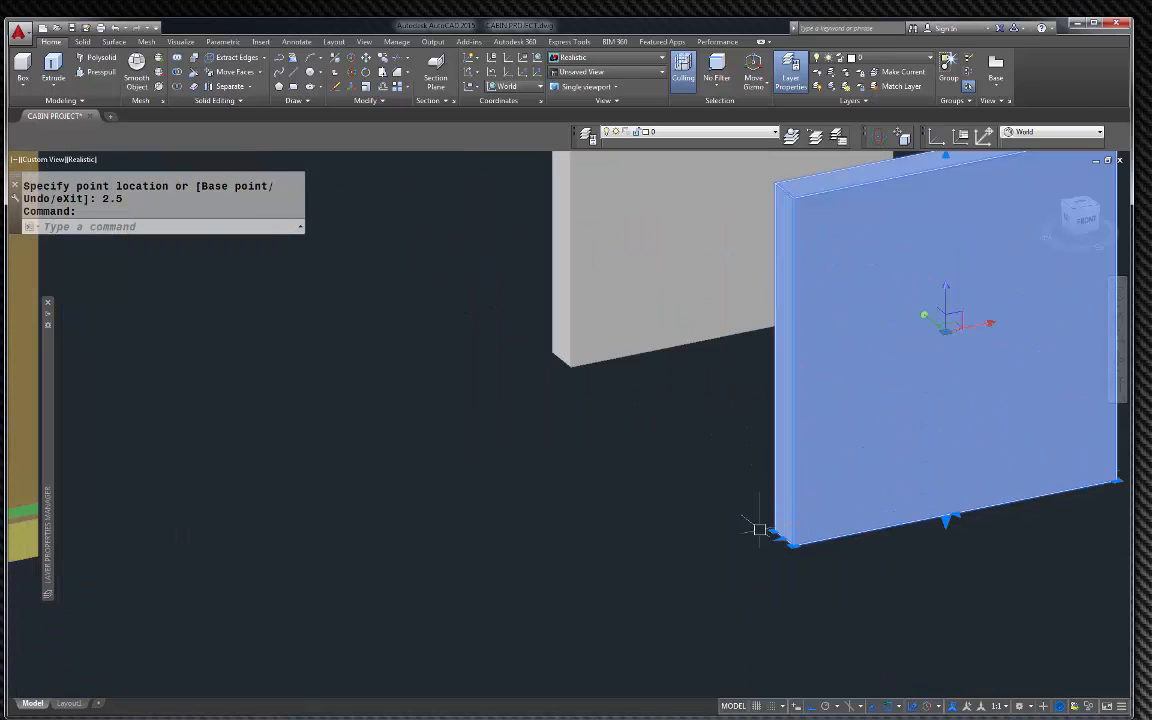
click(776, 535)
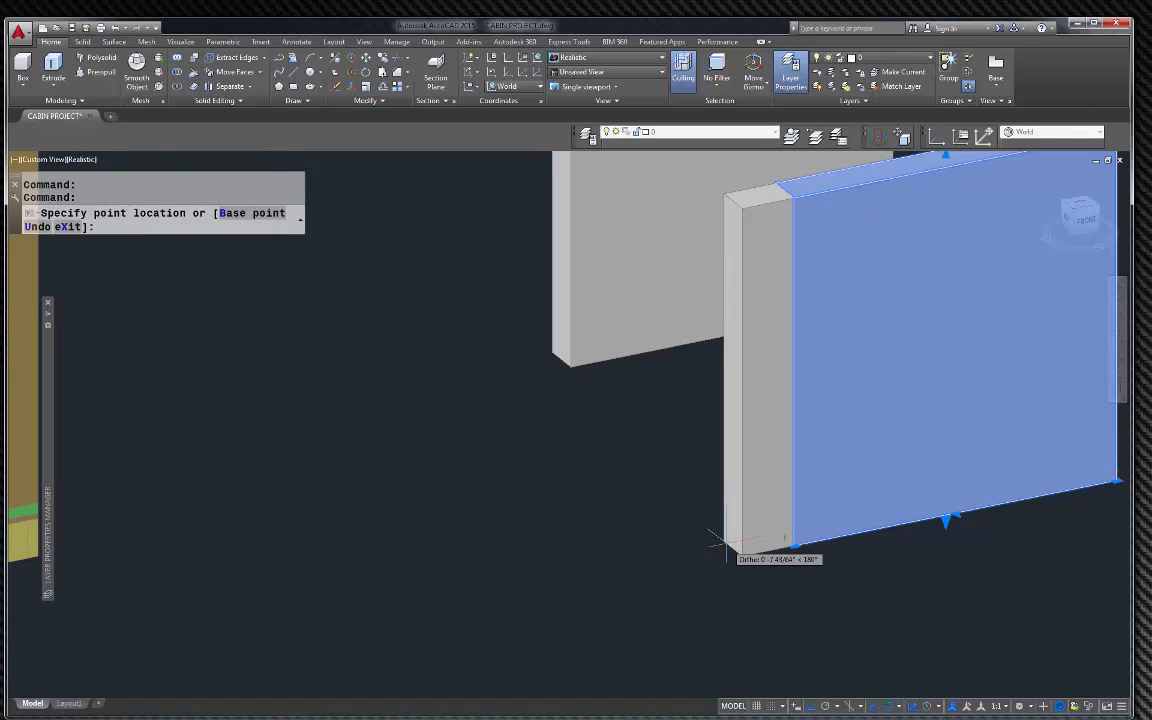
text(2)
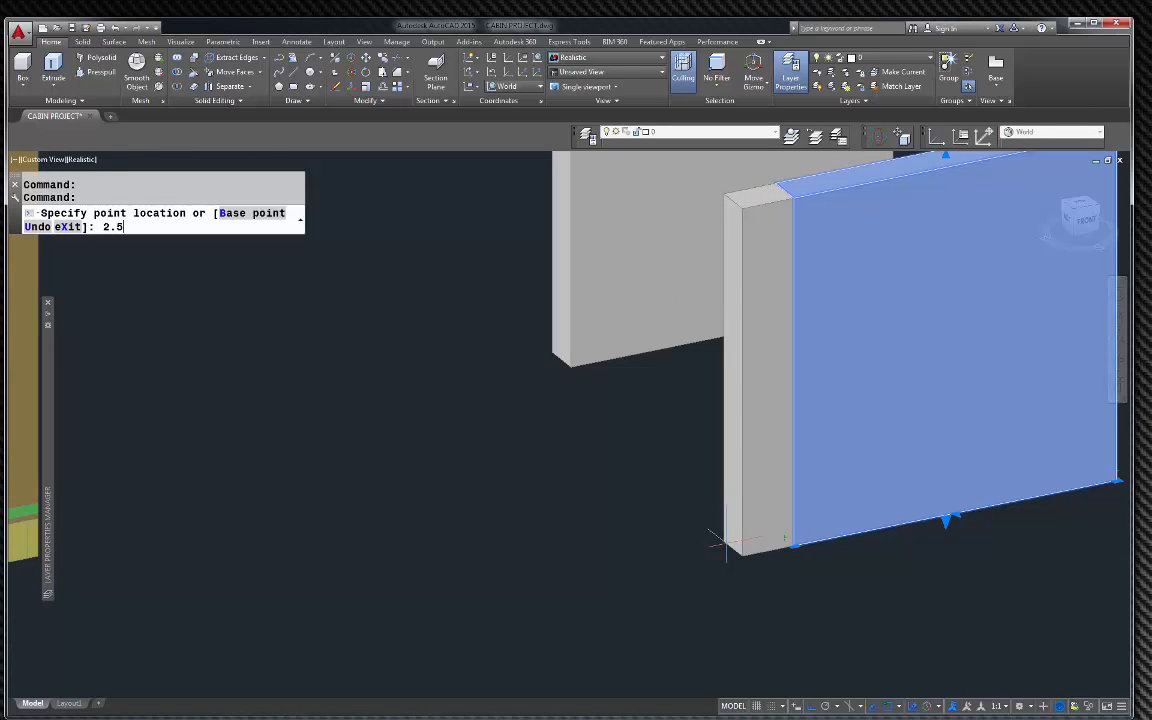
text(.5)
key(Return)
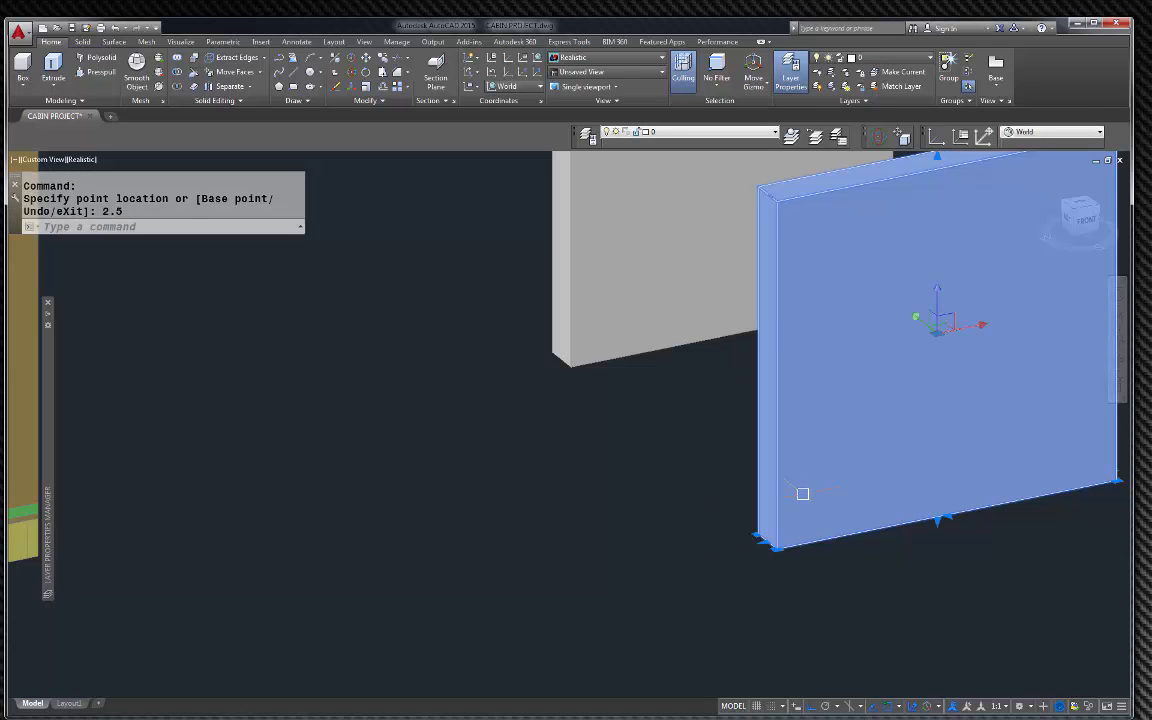
Move the enlarged front block straight down by 1.25"
key(Escape)
scroll(707, 521, down, 3)
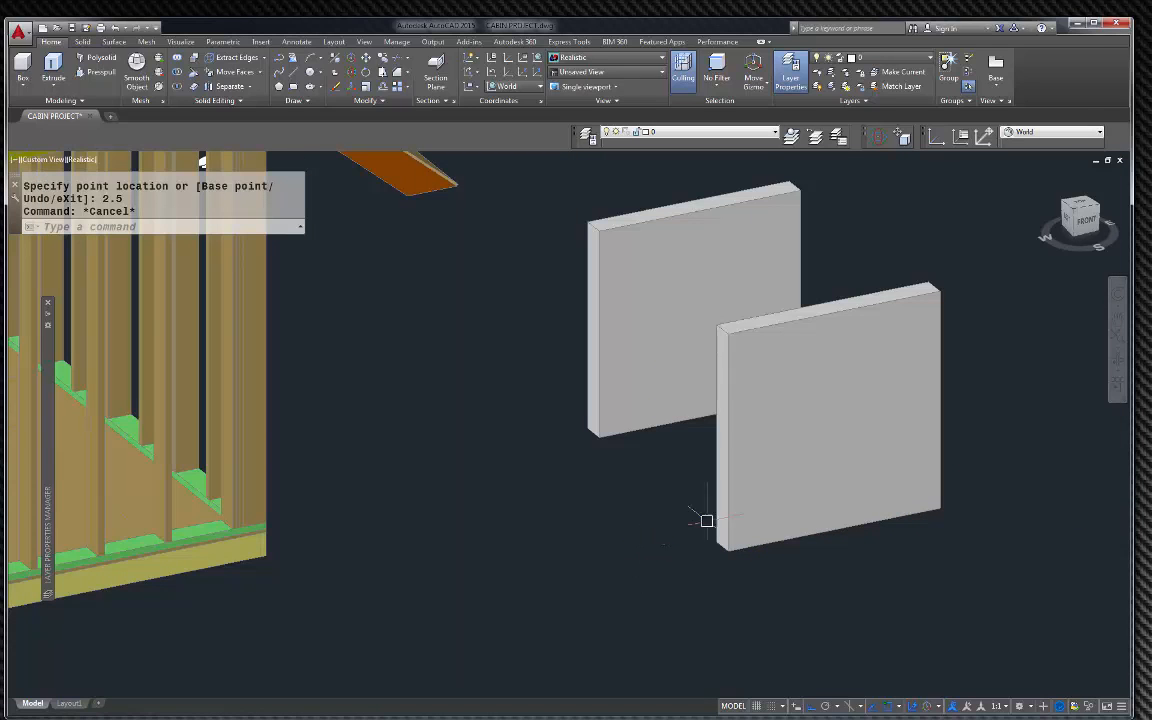
key(Escape)
click(894, 520)
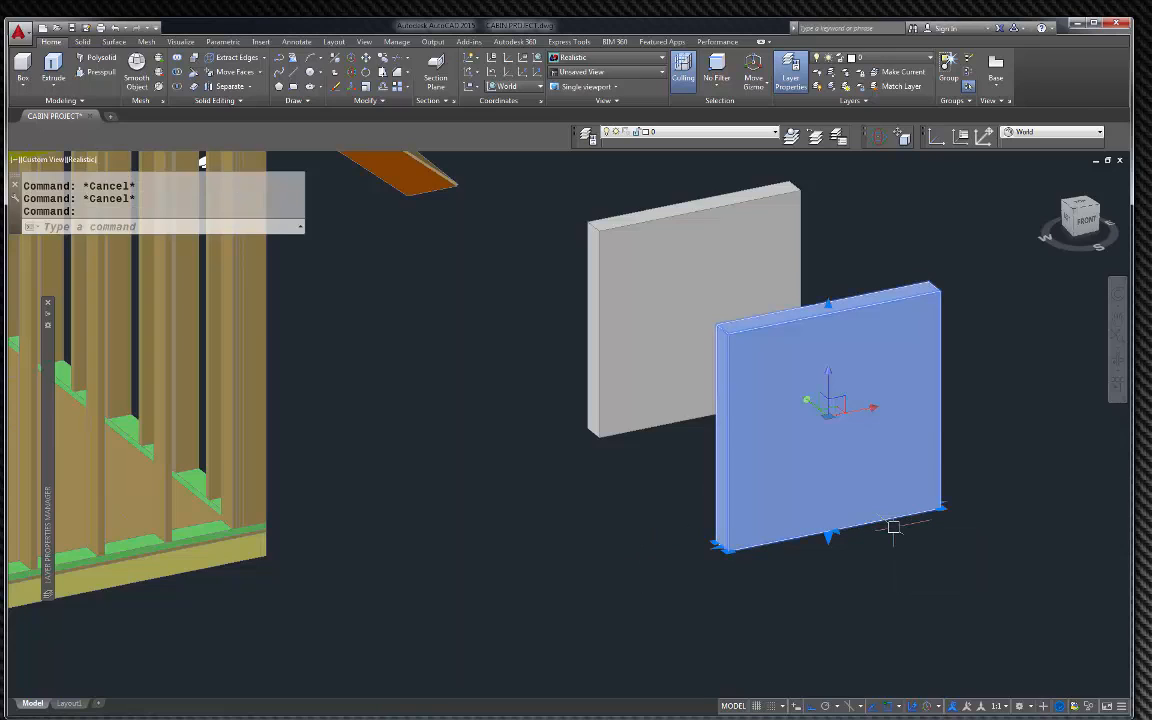
text(m)
key(Return)
click(894, 531)
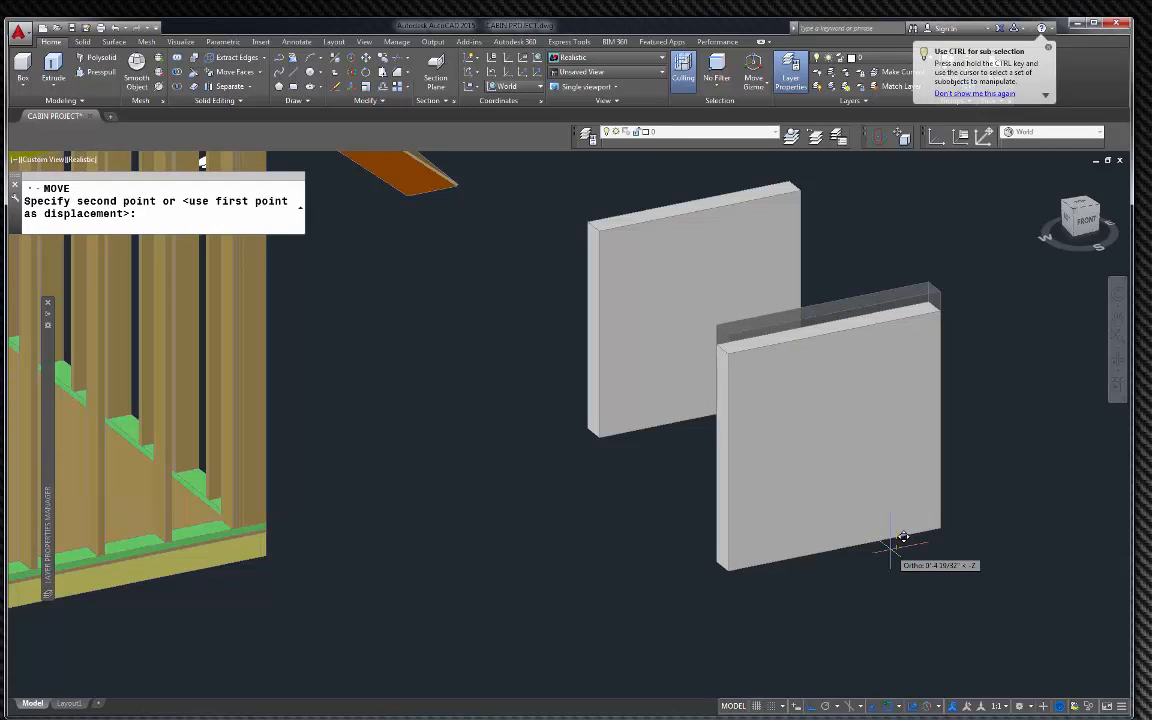
text(1.25)
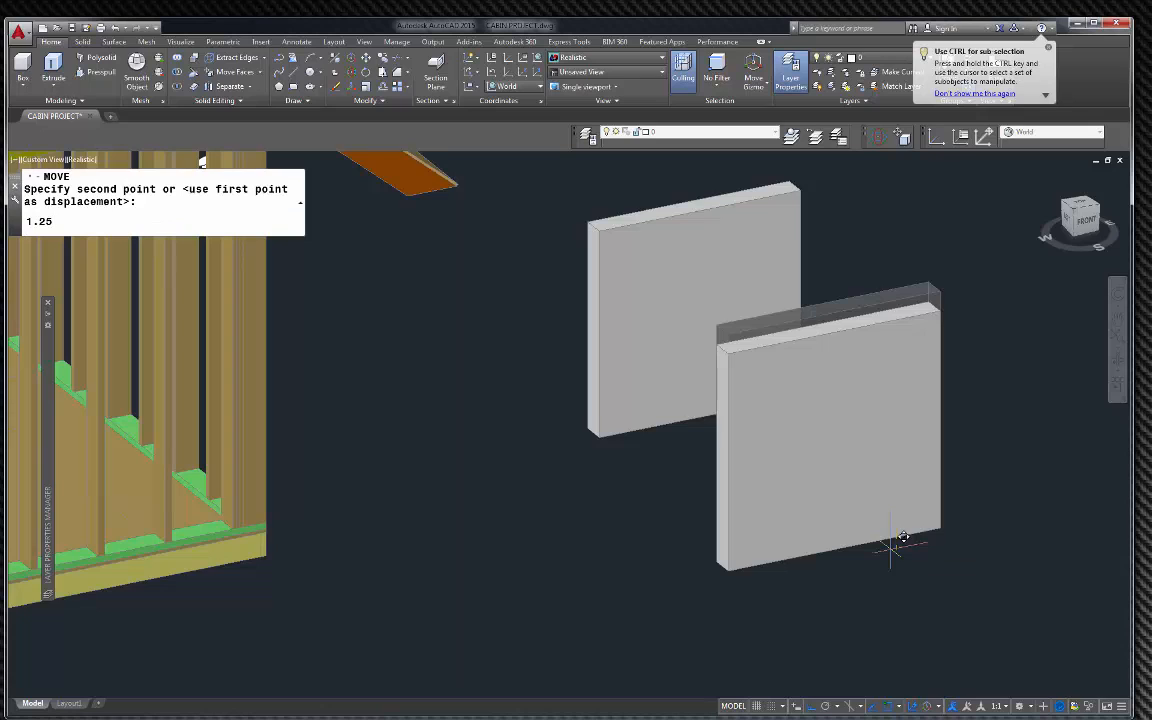
key(Return)
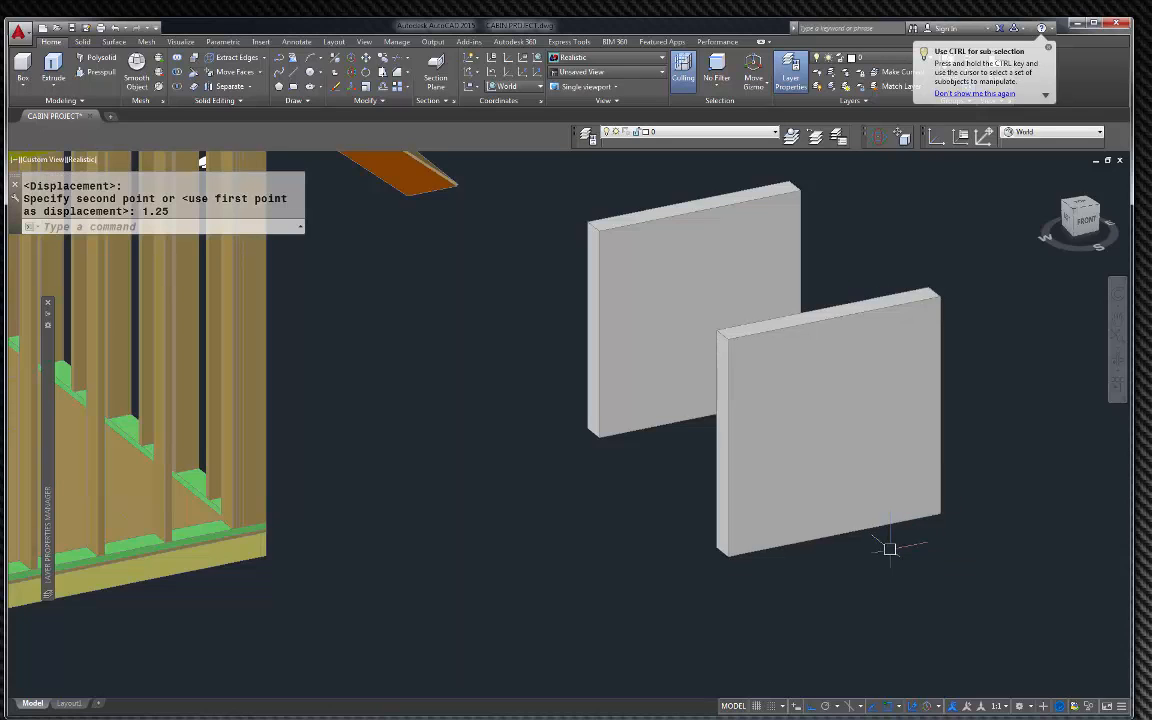
Move the enlarged front block 1.25" sideways along its length, in the positive X direction
click(945, 450)
key(Return)
click(940, 560)
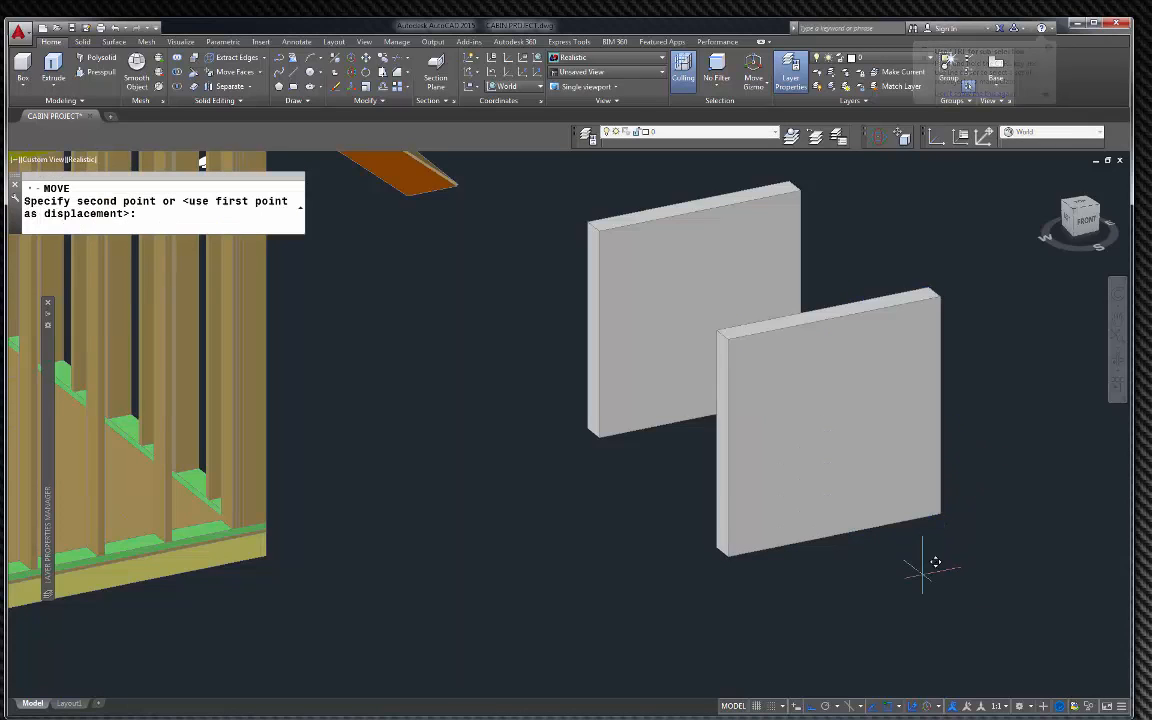
text(1.2)
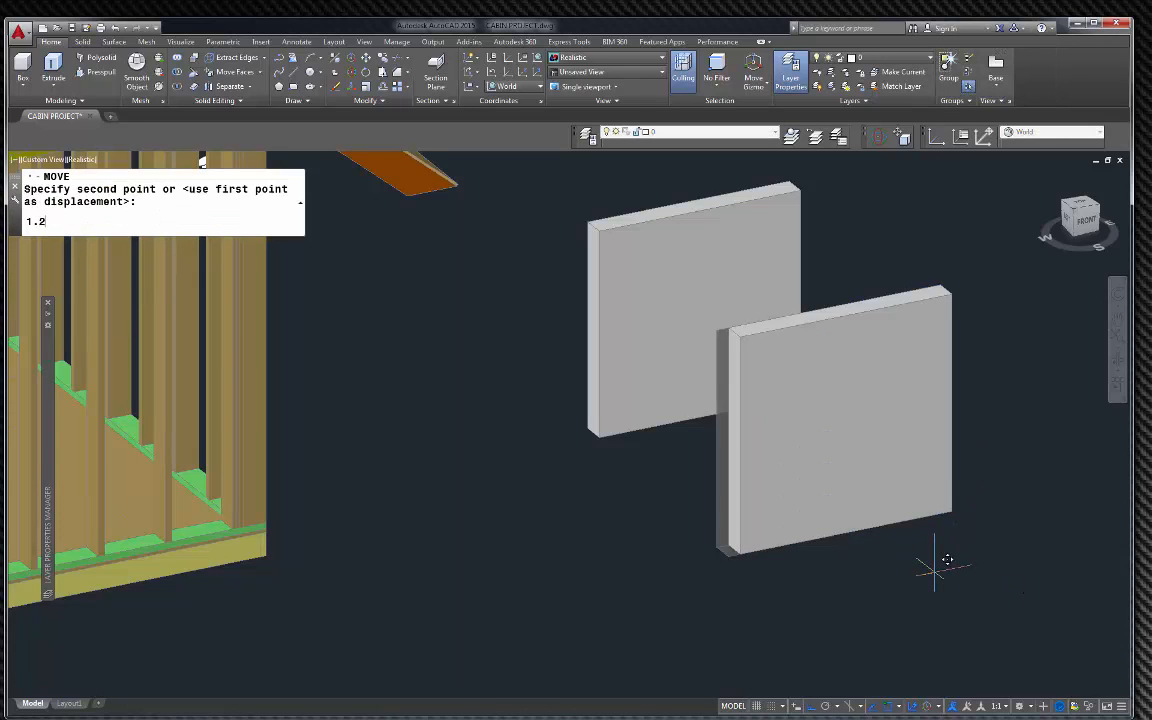
text(5)
key(Return)
Move the enlarged front block 66" straight back so it encloses the original 48" block
click(884, 312)
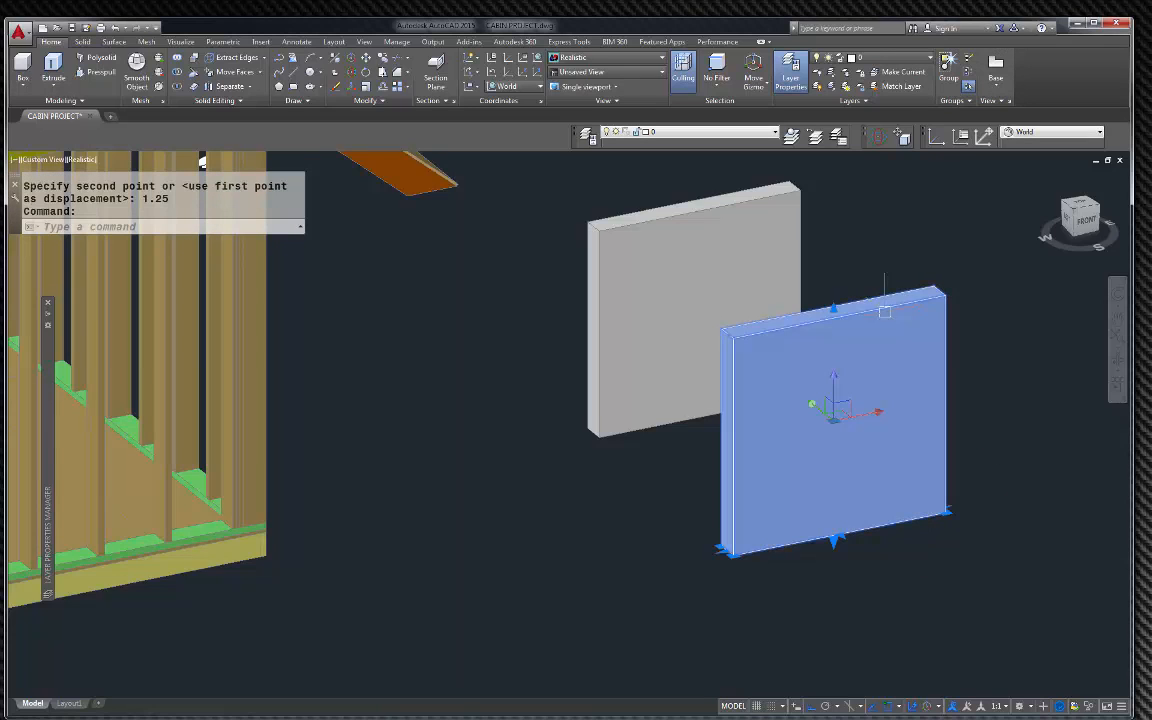
text(m)
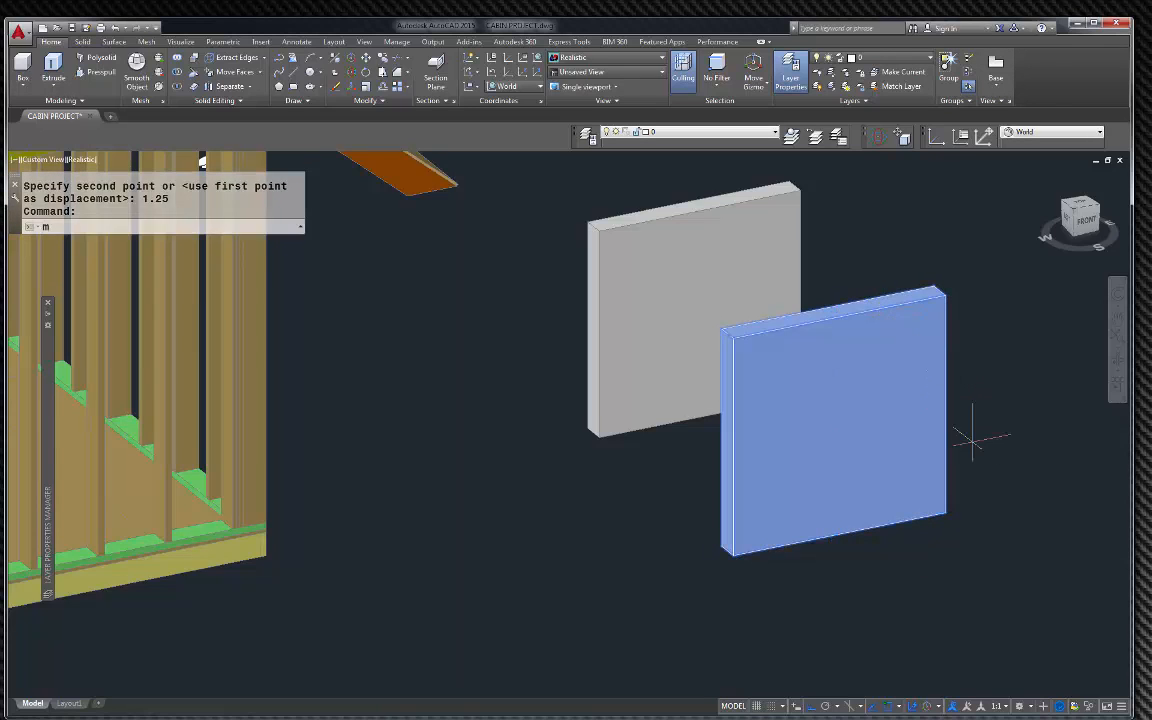
key(Return)
click(924, 582)
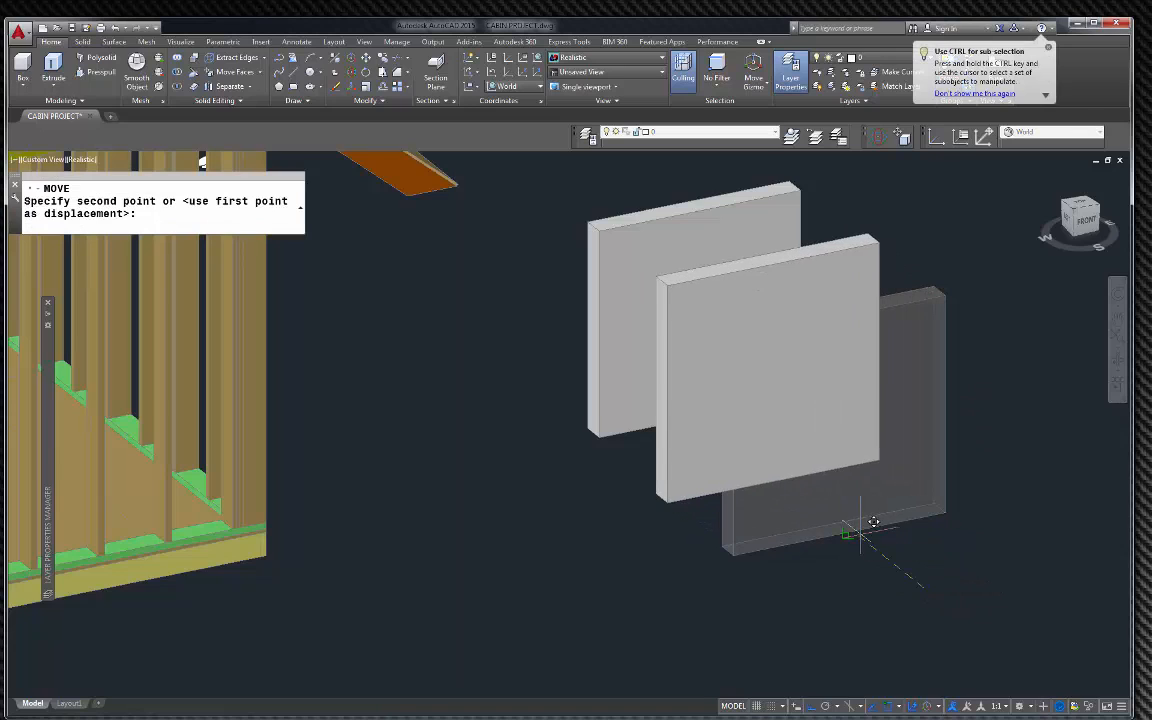
text(66)
key(Return)
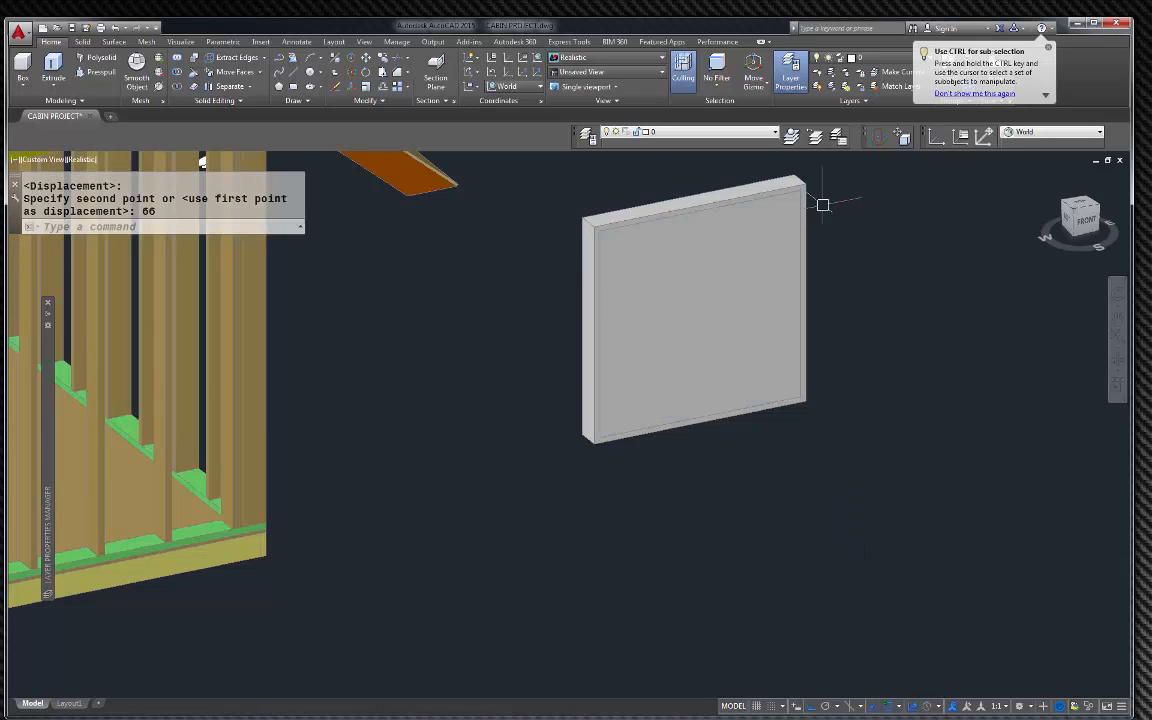
Stretch the inner block's front face well forward of the enlarged block
ctrl+click(762, 264)
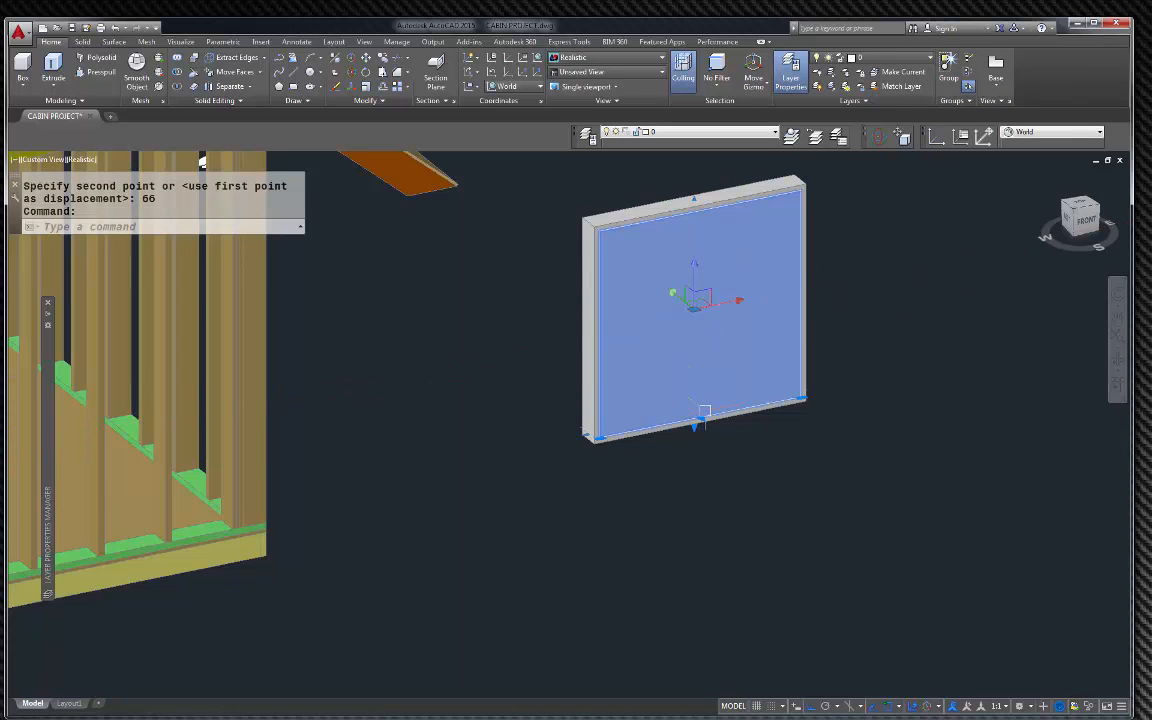
click(694, 425)
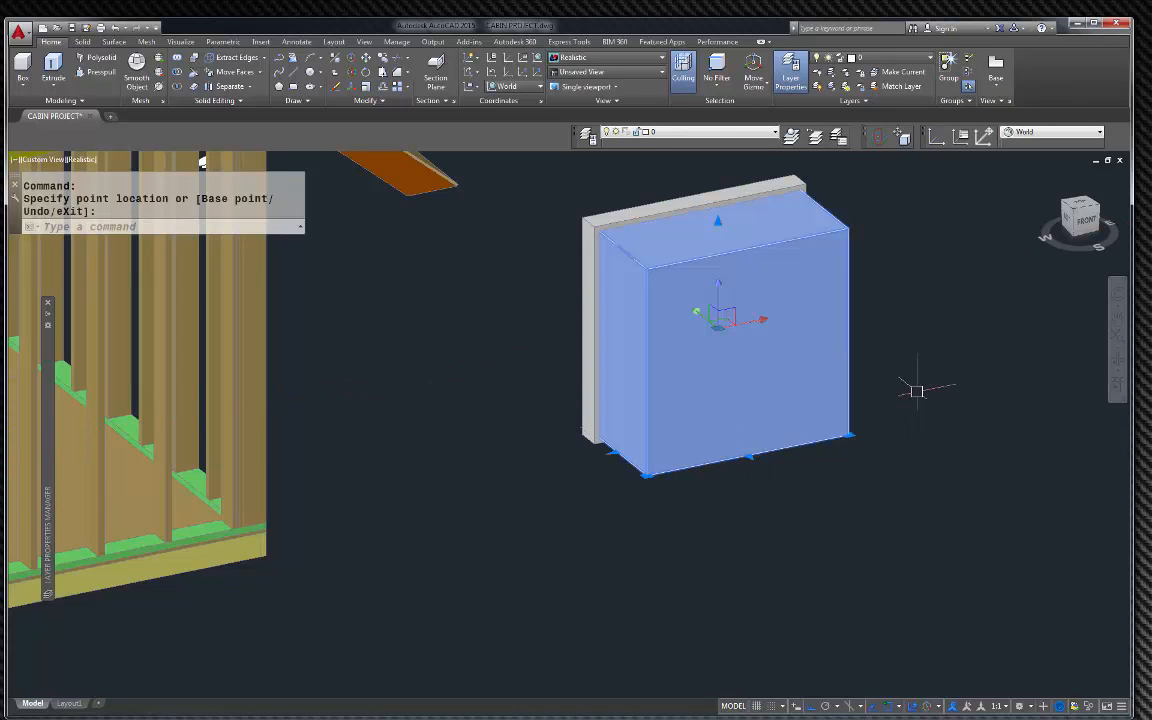
key(Escape)
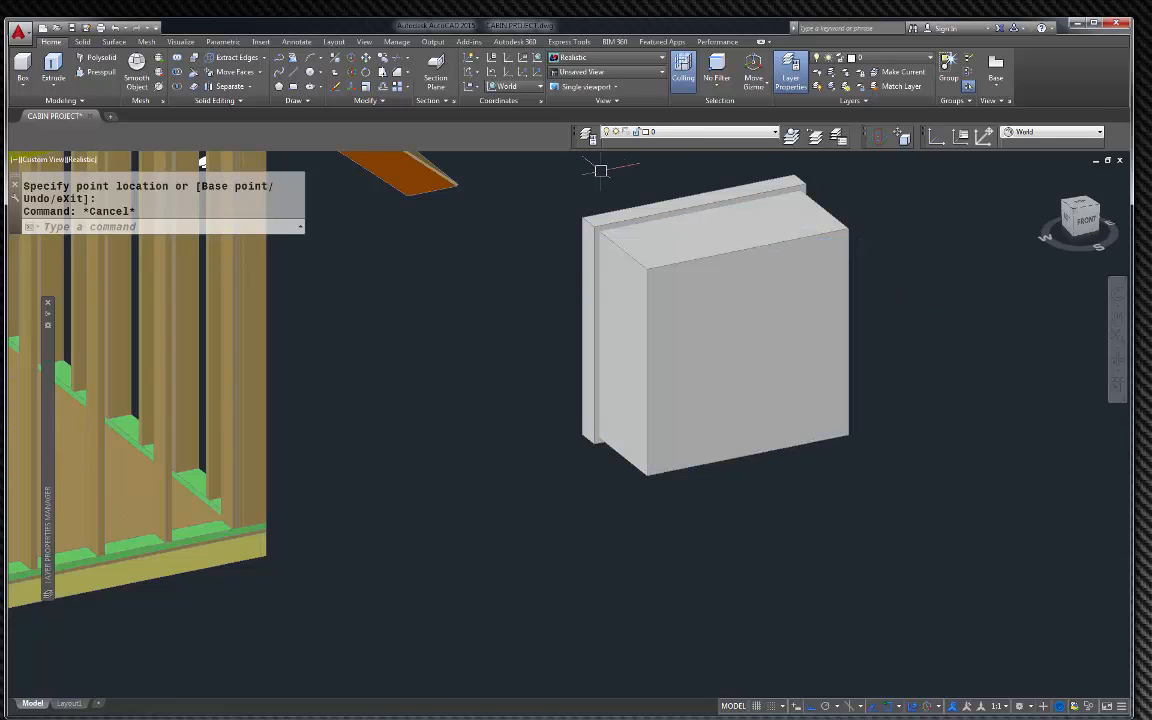
Undo the last stretch of the inner block
click(780, 237)
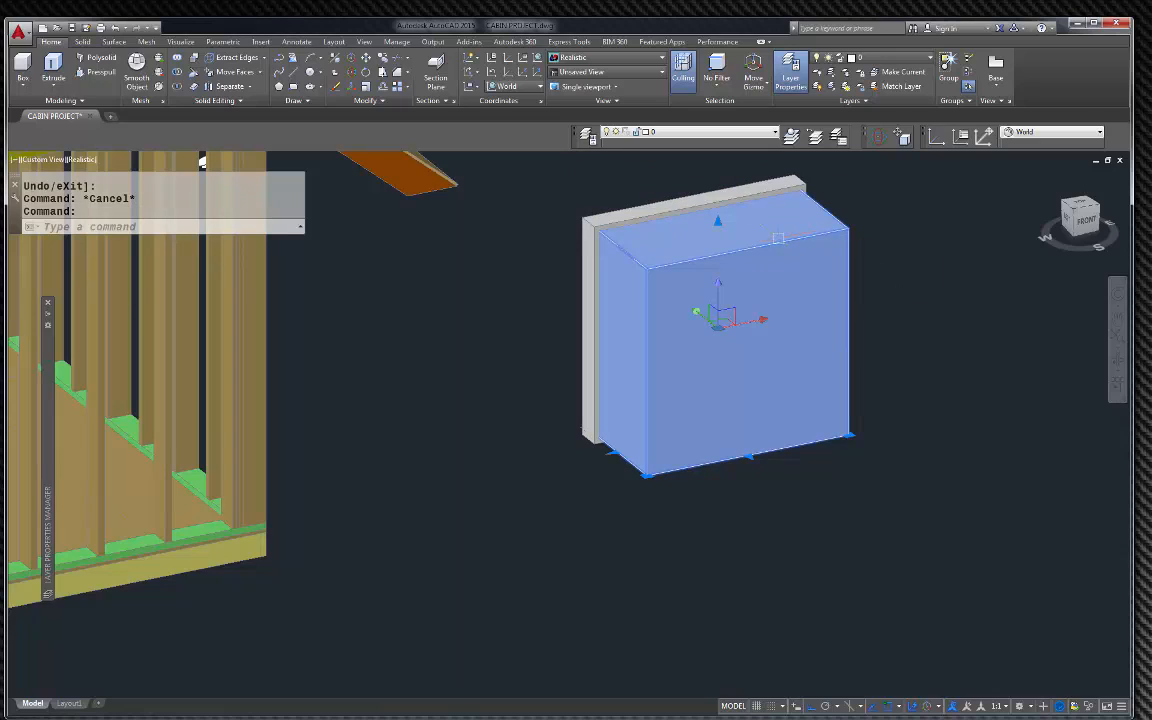
key(Escape)
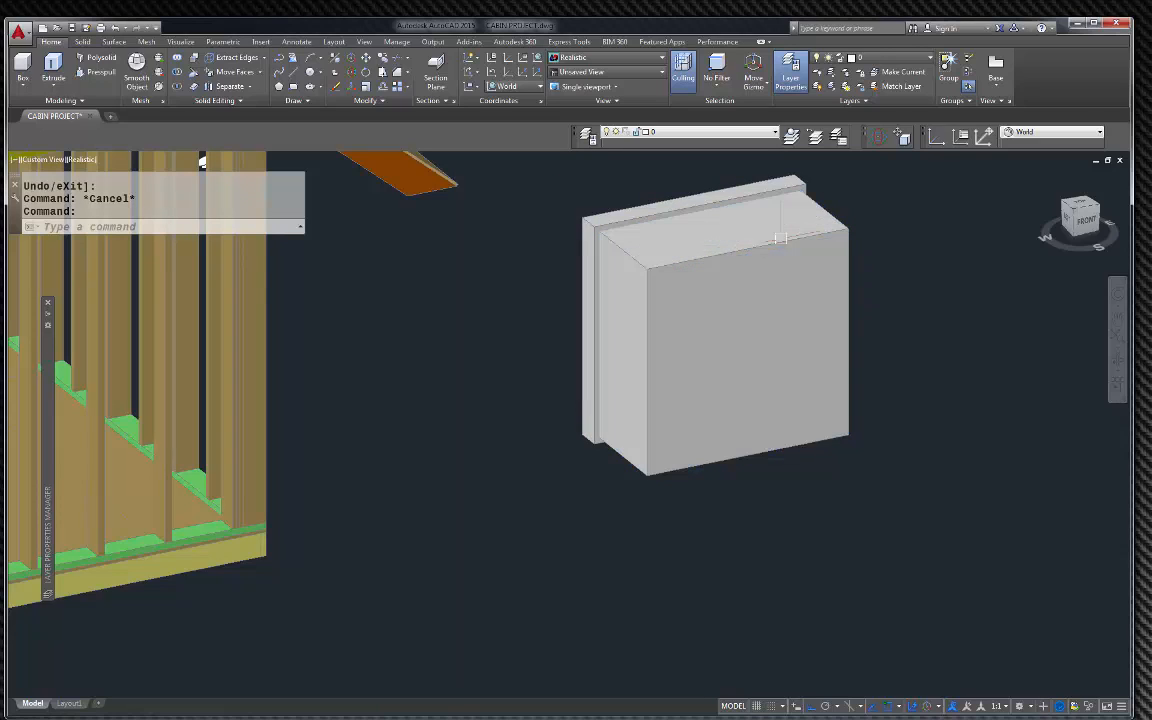
text(u)
key(Return)
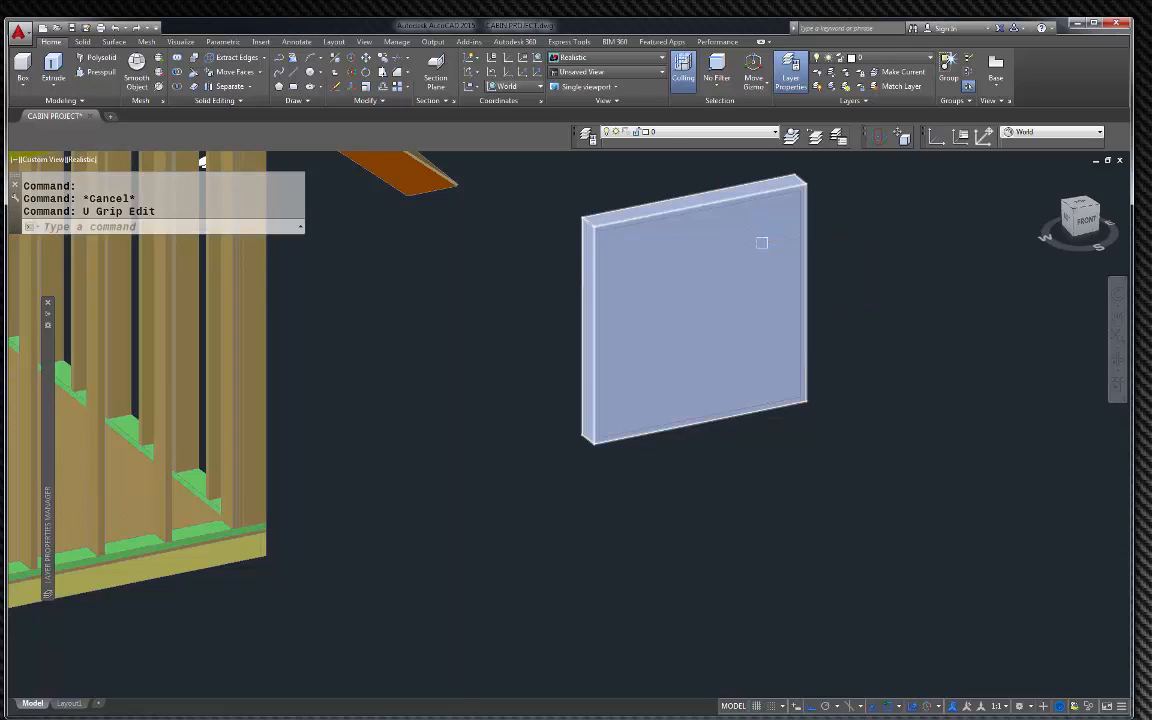
Copy the enlarged block 66" straight forward in the 270° direction
click(761, 247)
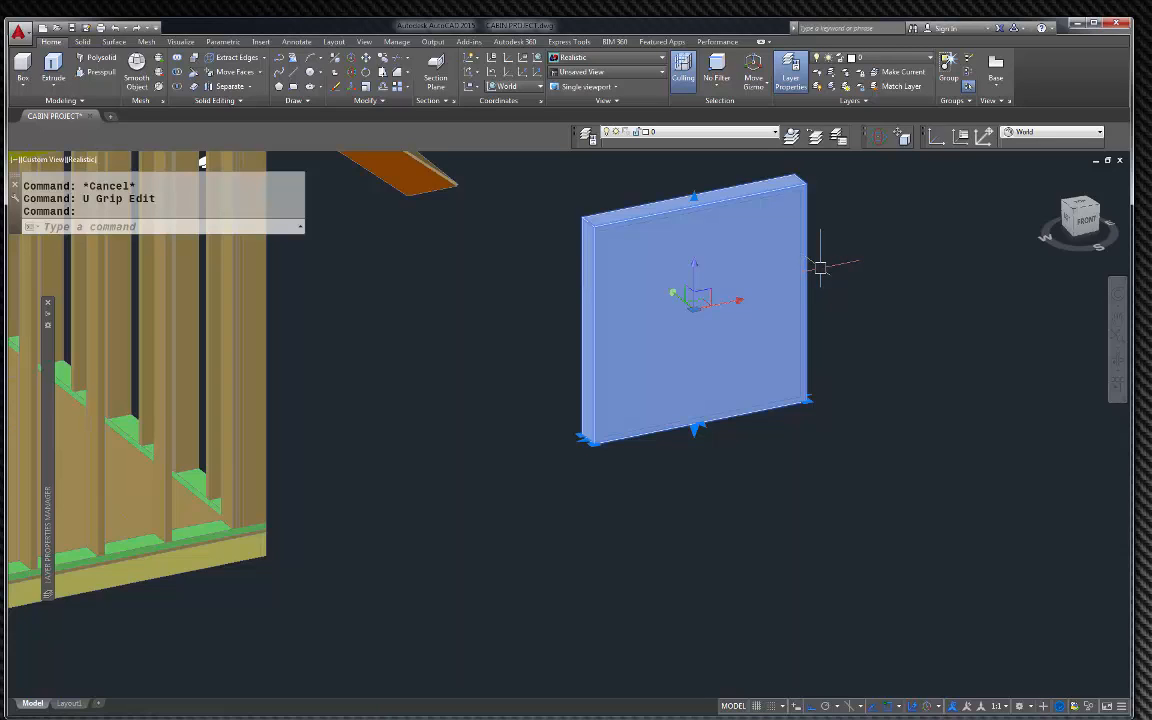
text(co)
key(Return)
click(735, 470)
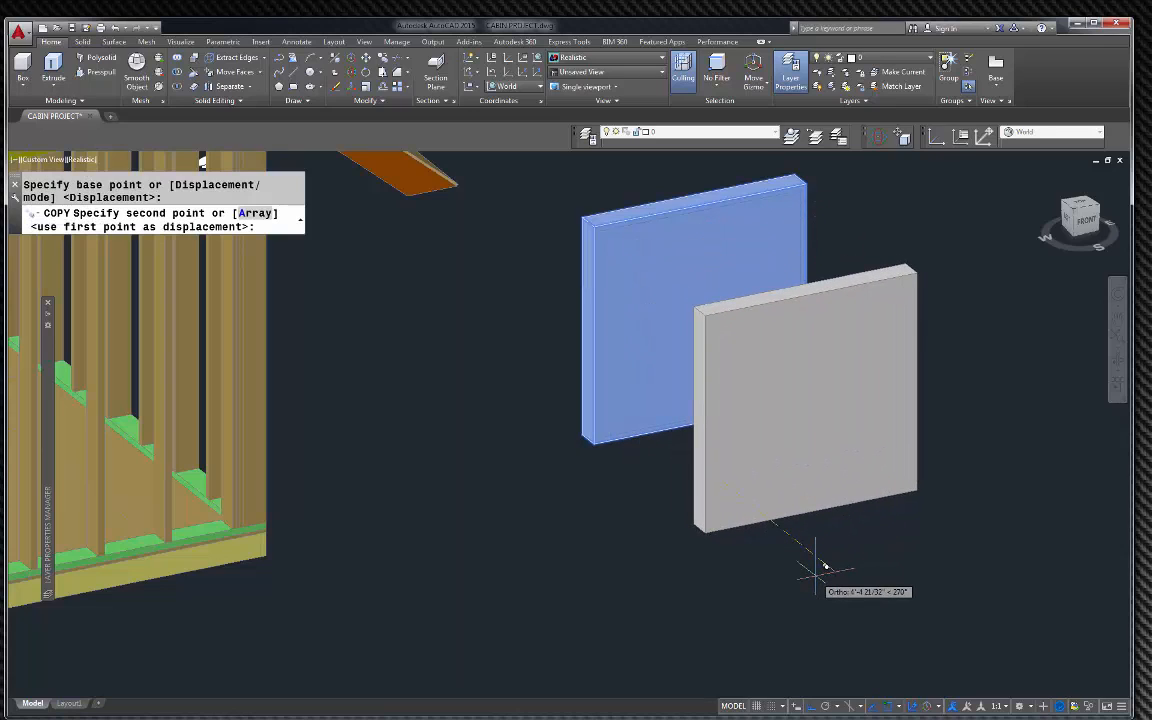
text(66)
key(Return)
key(Escape)
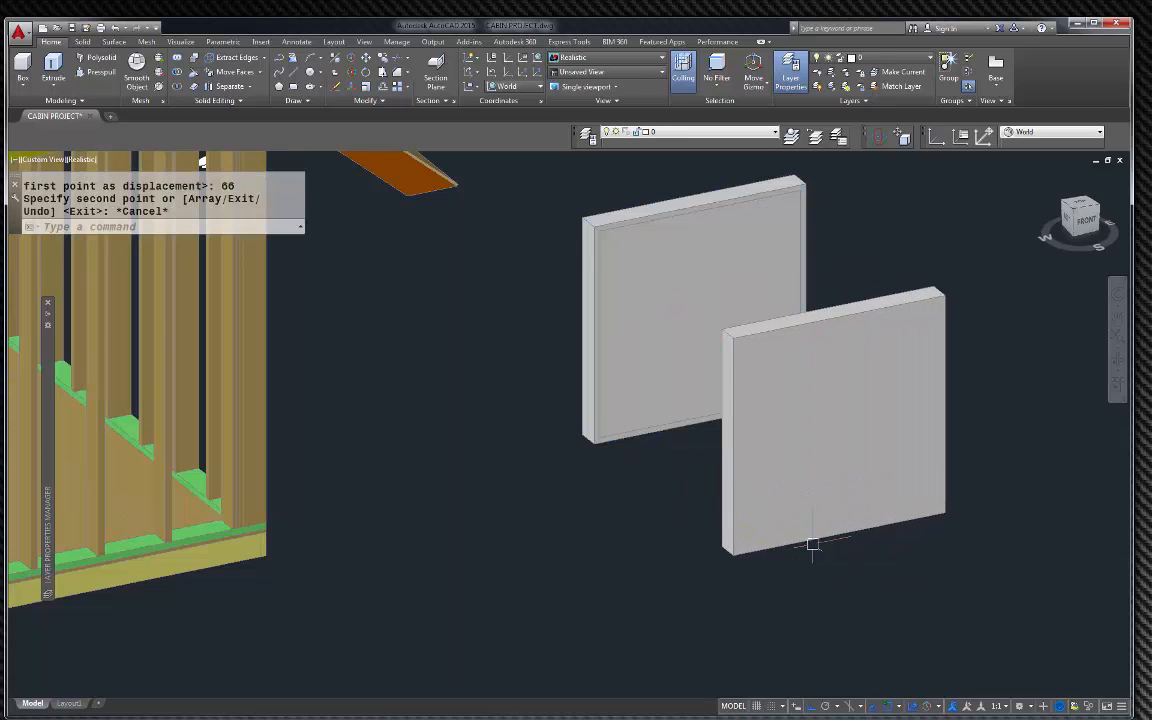
click(693, 321)
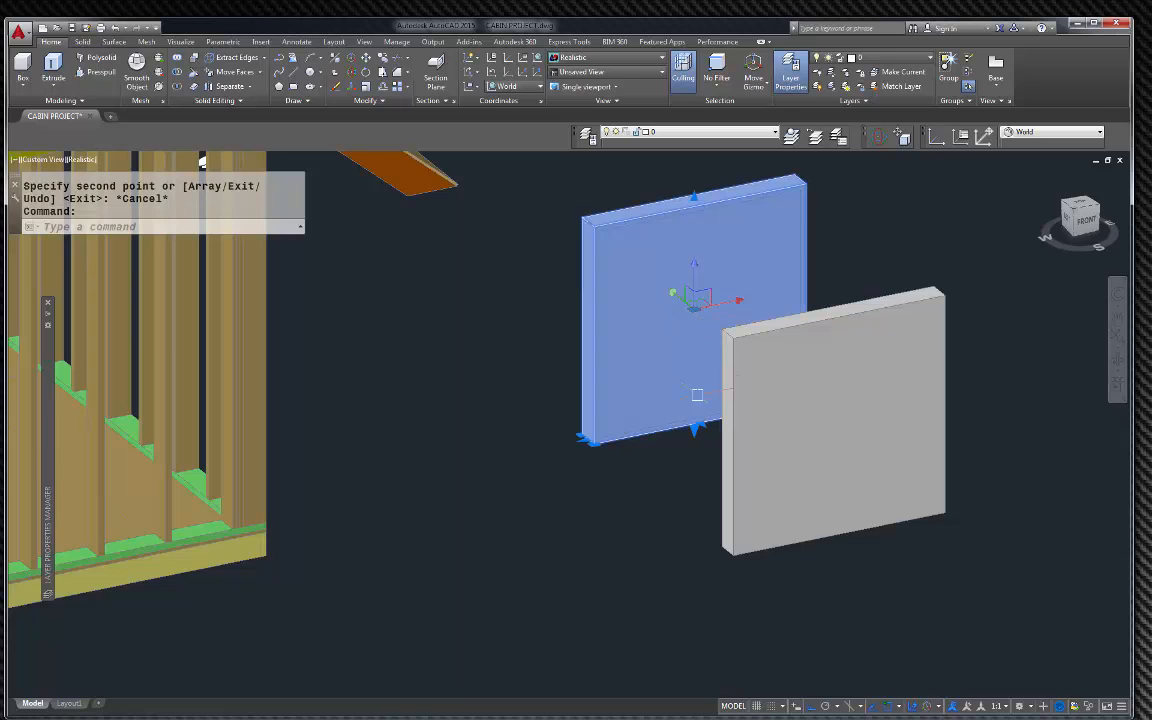
scroll(704, 428, up, 4)
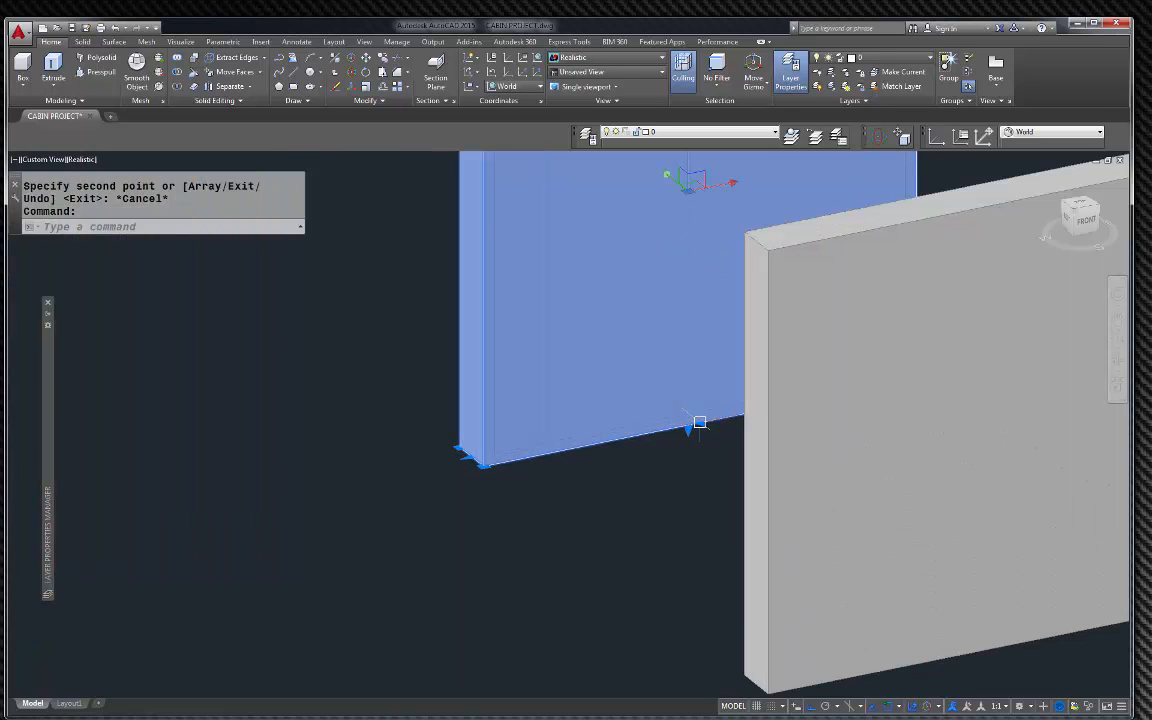
click(699, 423)
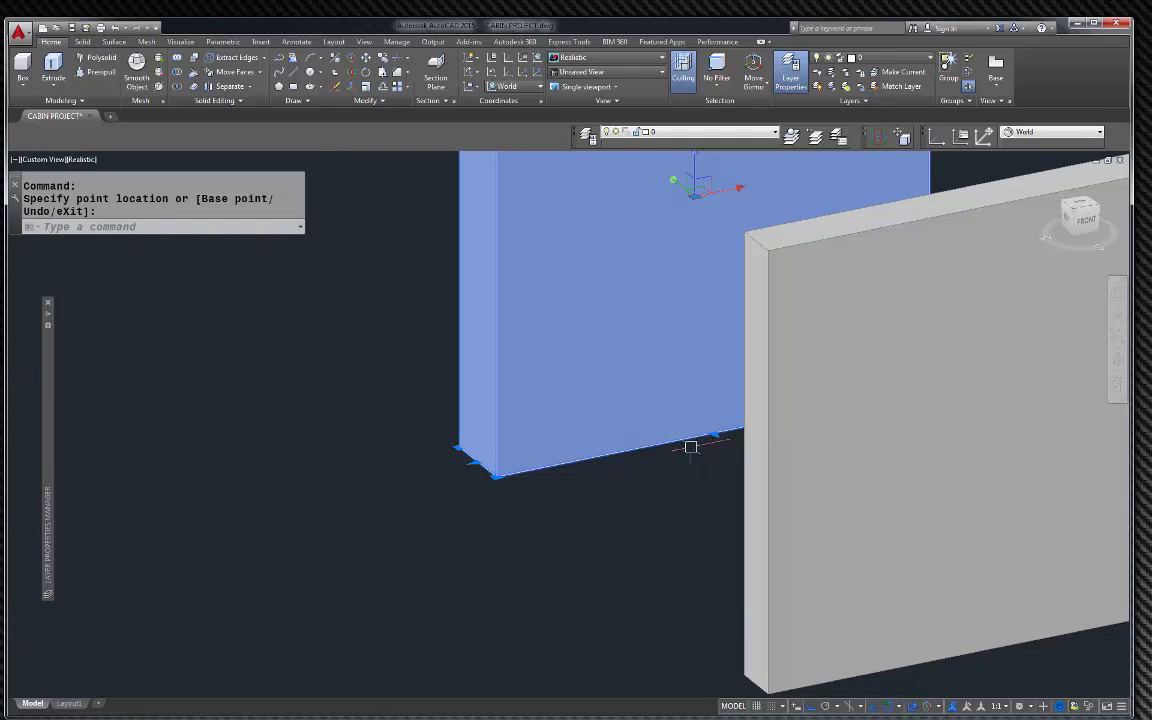
key(ctrl+z)
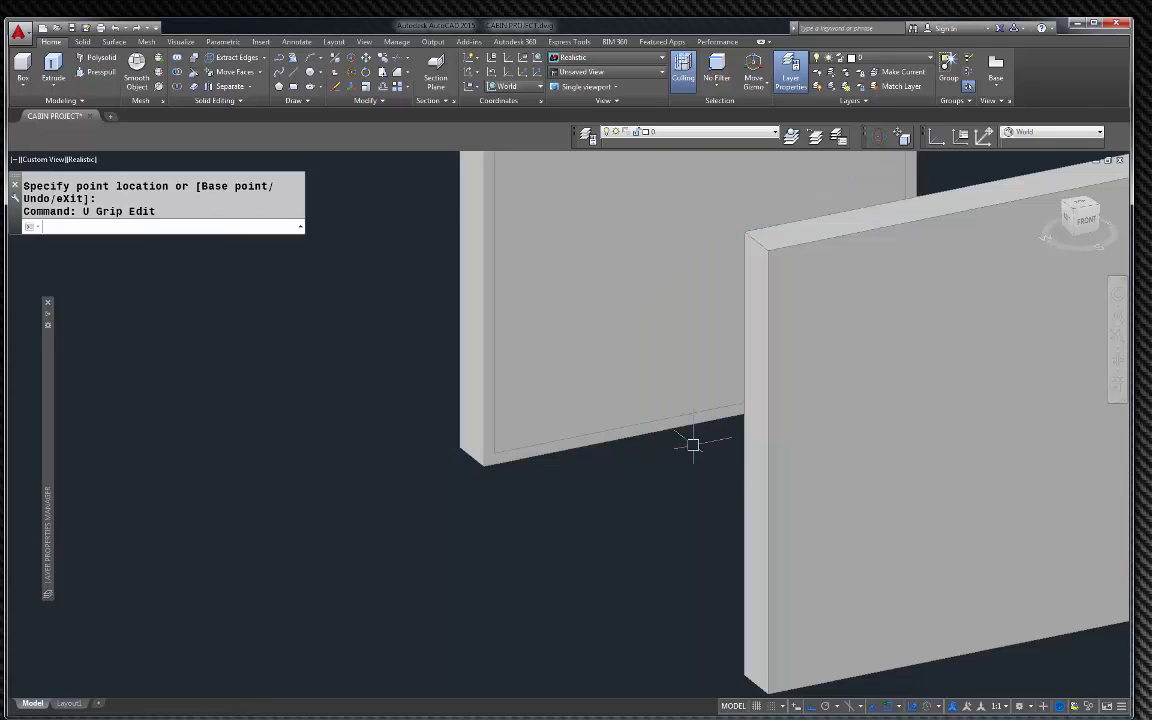
Stretch the inner block's front face forward through the rear enlarged block and subtract it to leave an open frame
click(683, 387)
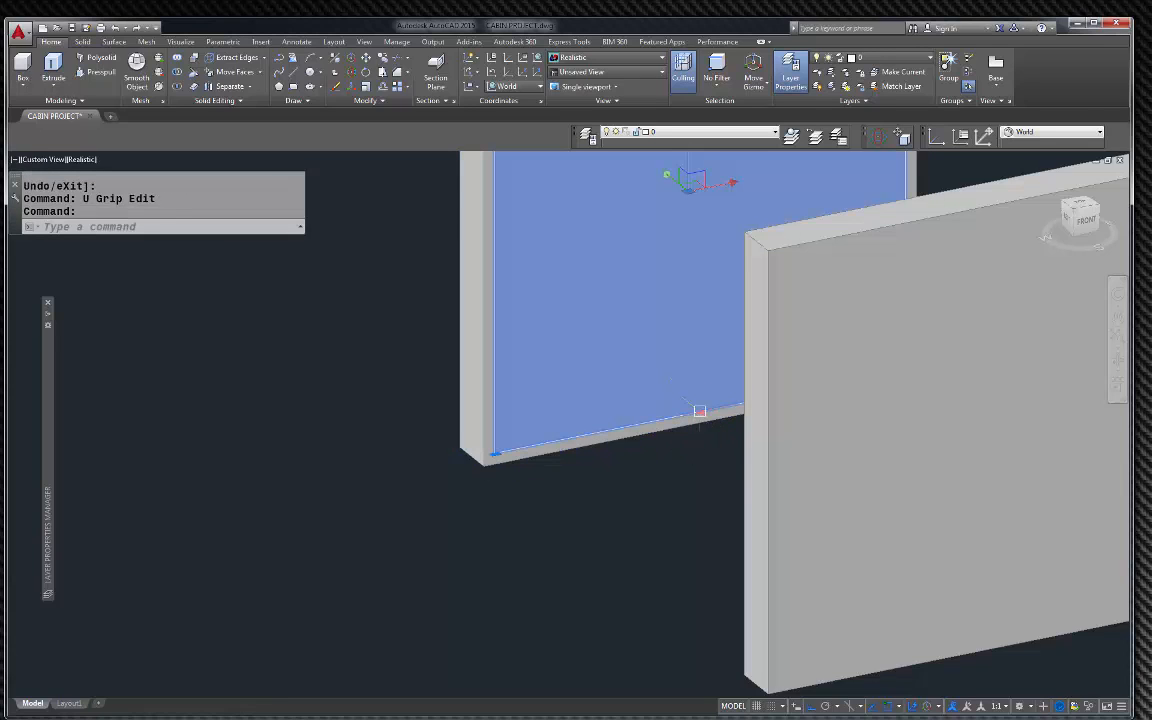
click(699, 411)
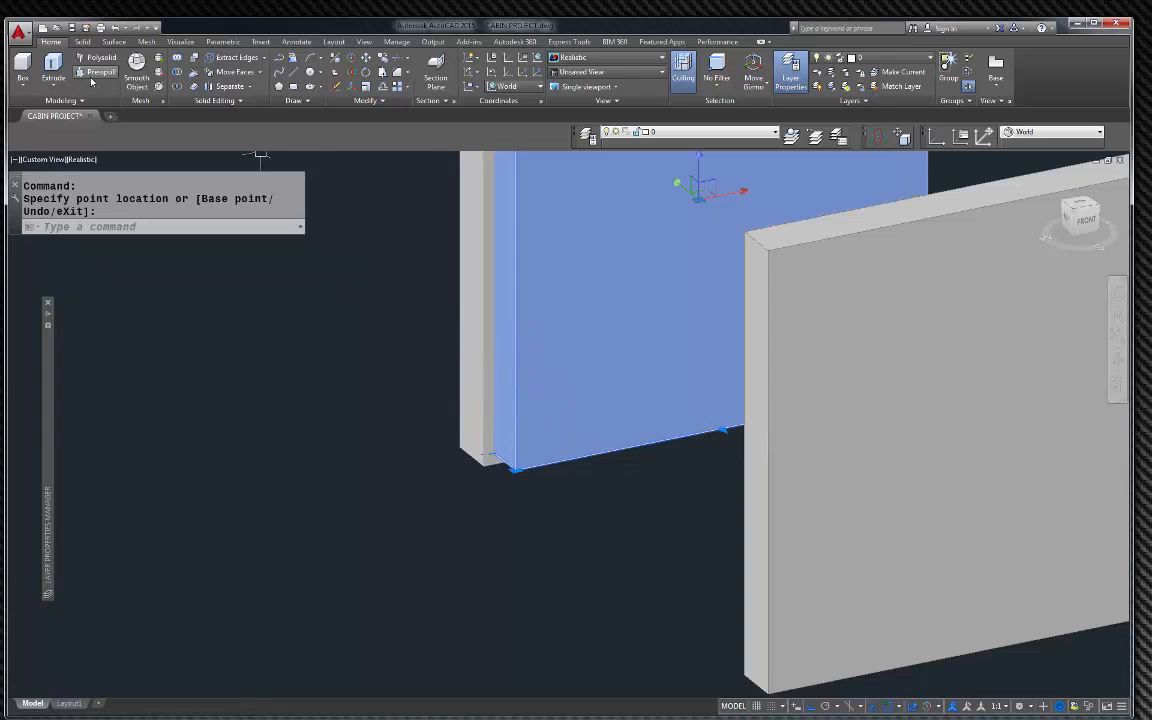
click(176, 75)
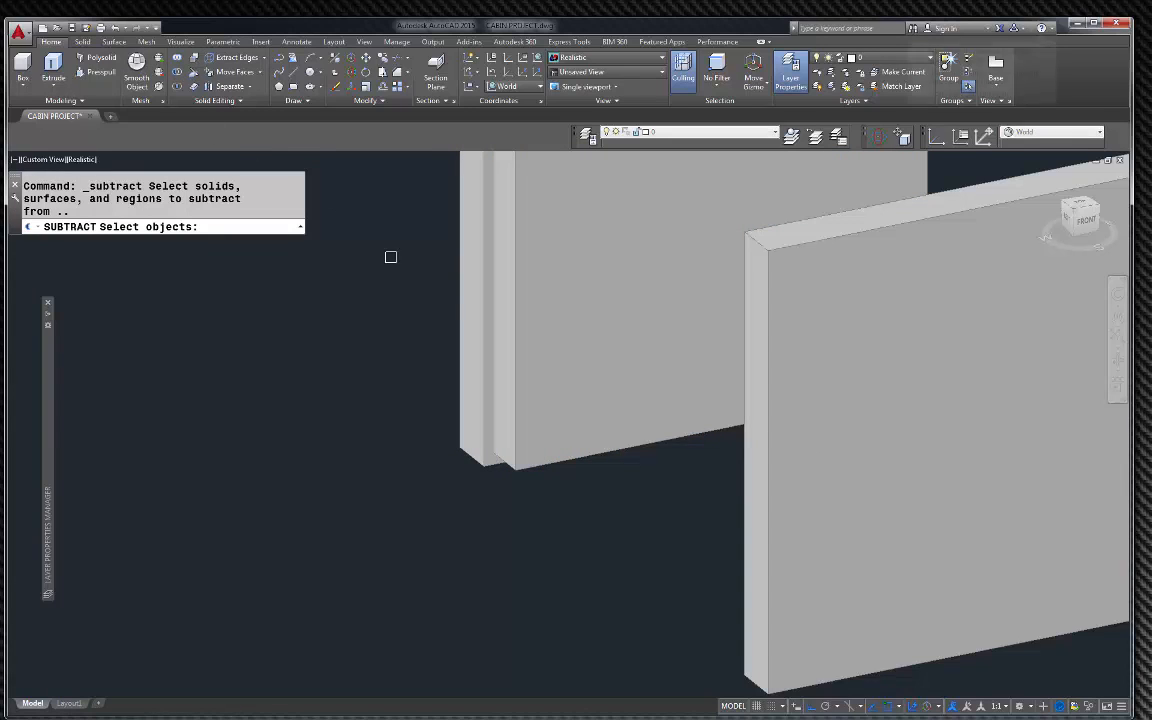
click(460, 302)
click(458, 302)
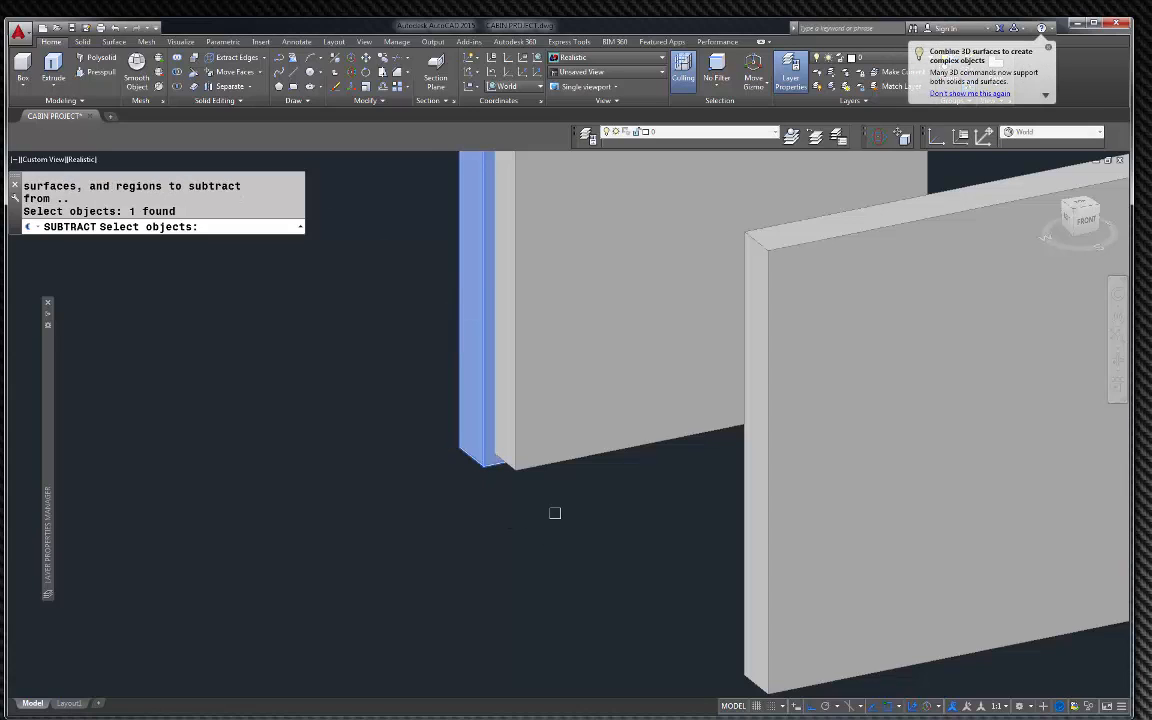
key(Return)
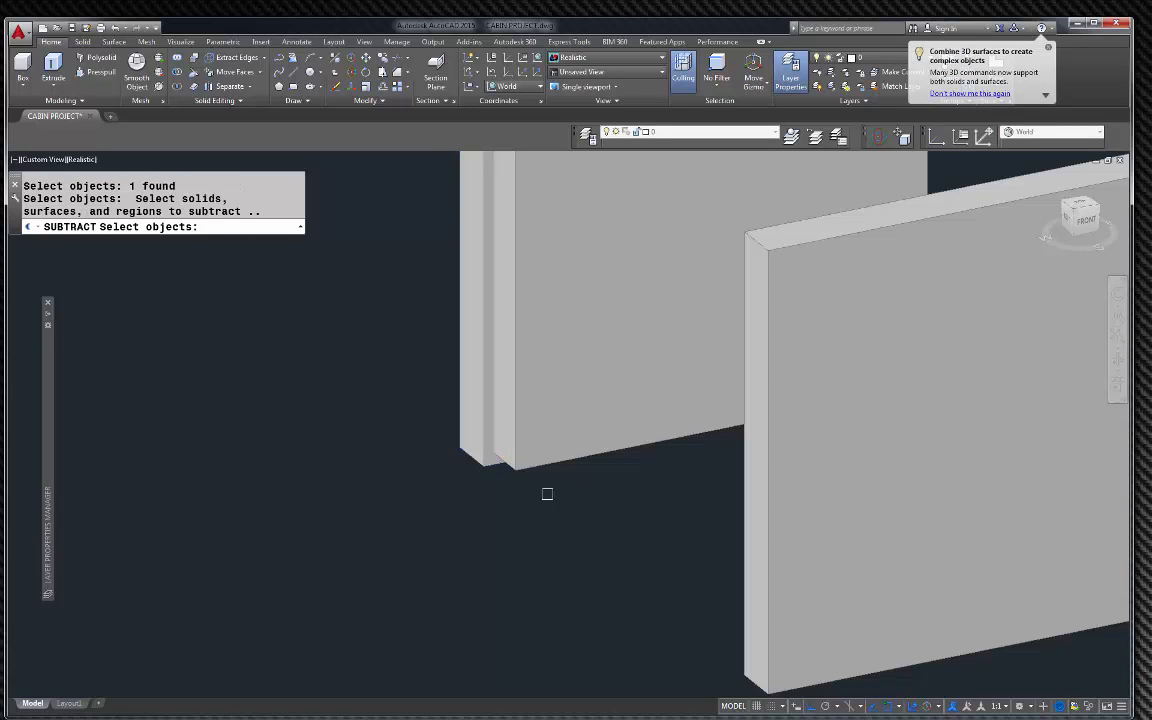
click(546, 463)
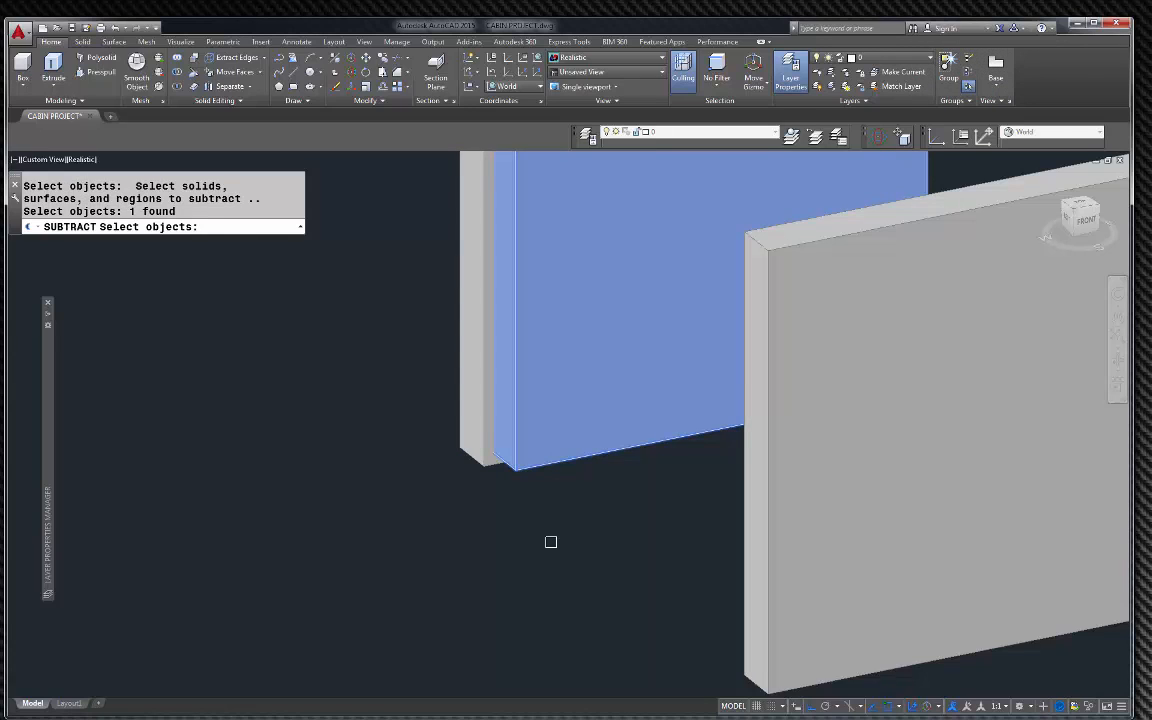
key(Return)
scroll(465, 488, down, 2)
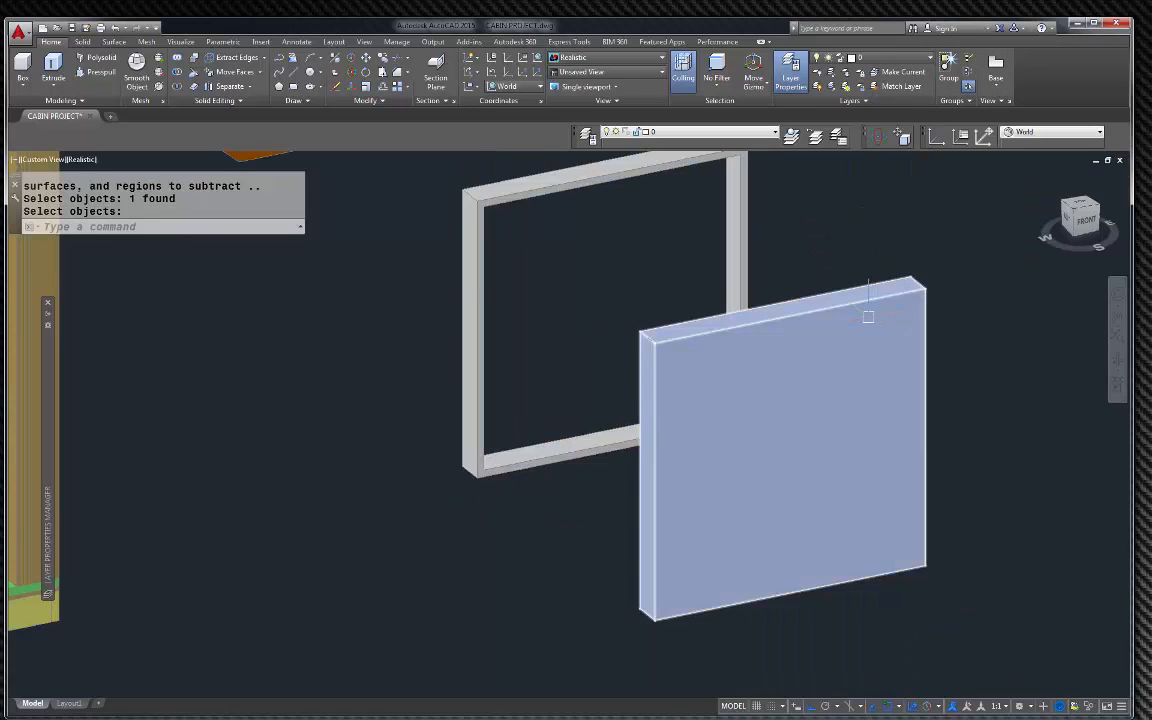
Thin the solid front block by pushing its front face inward by 3"
key(Escape)
click(927, 282)
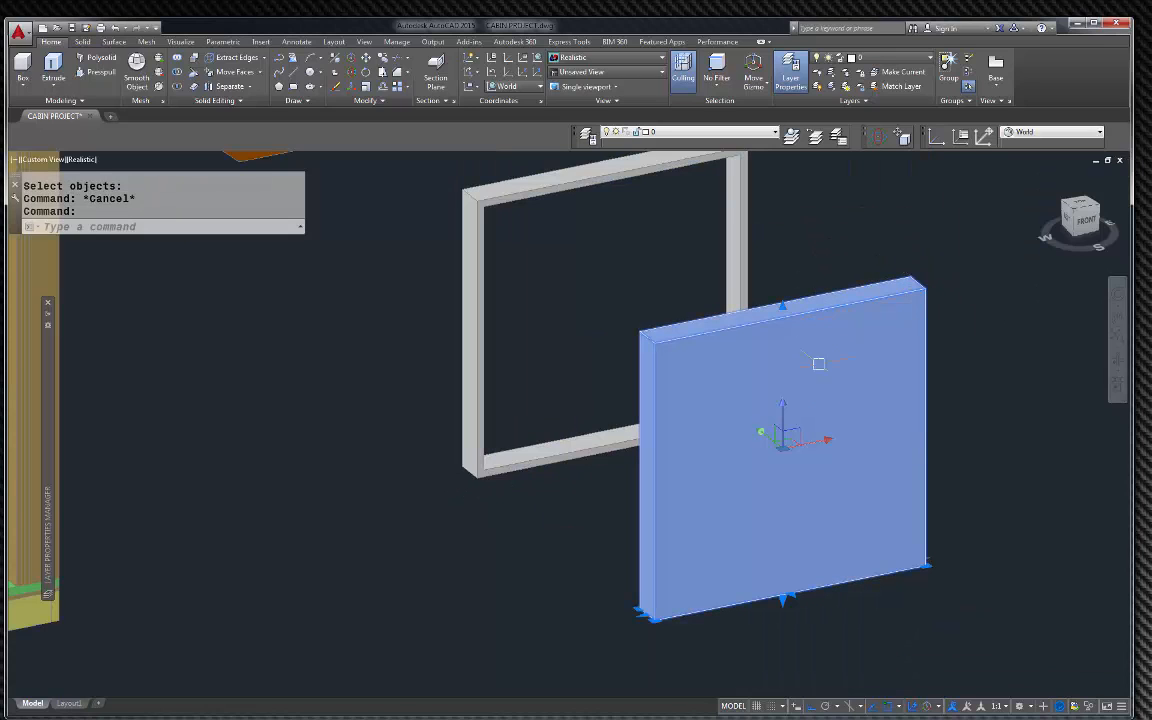
scroll(790, 590, up, 3)
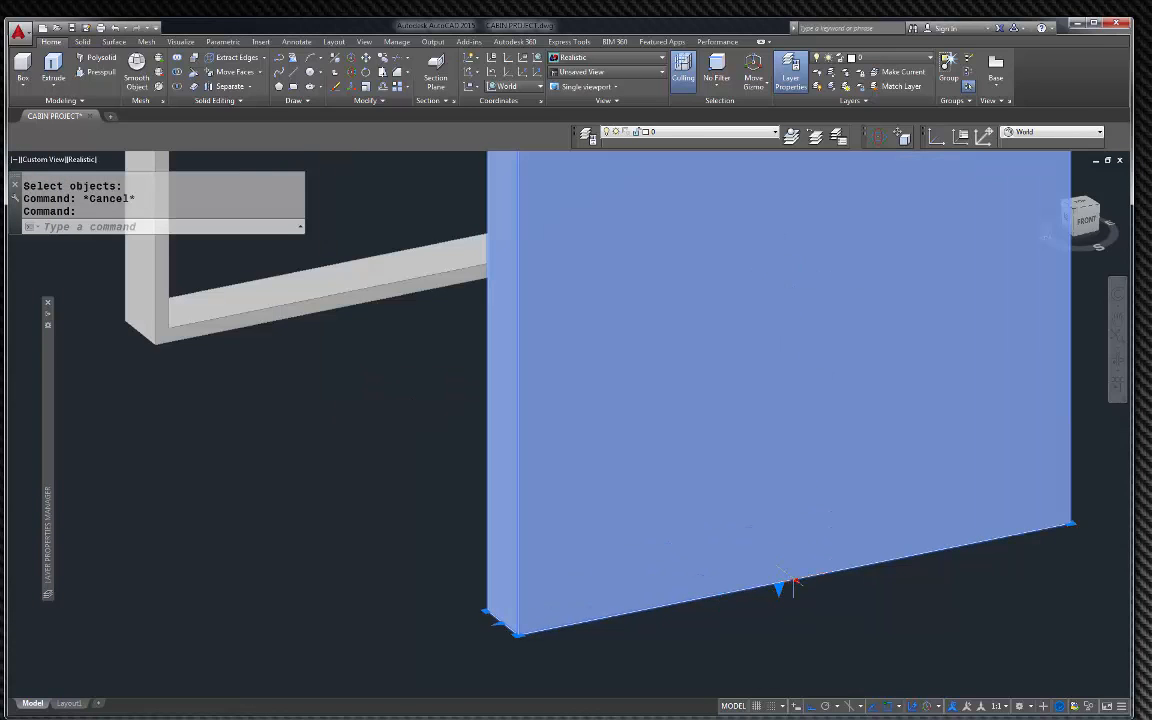
click(780, 587)
click(773, 561)
text(su)
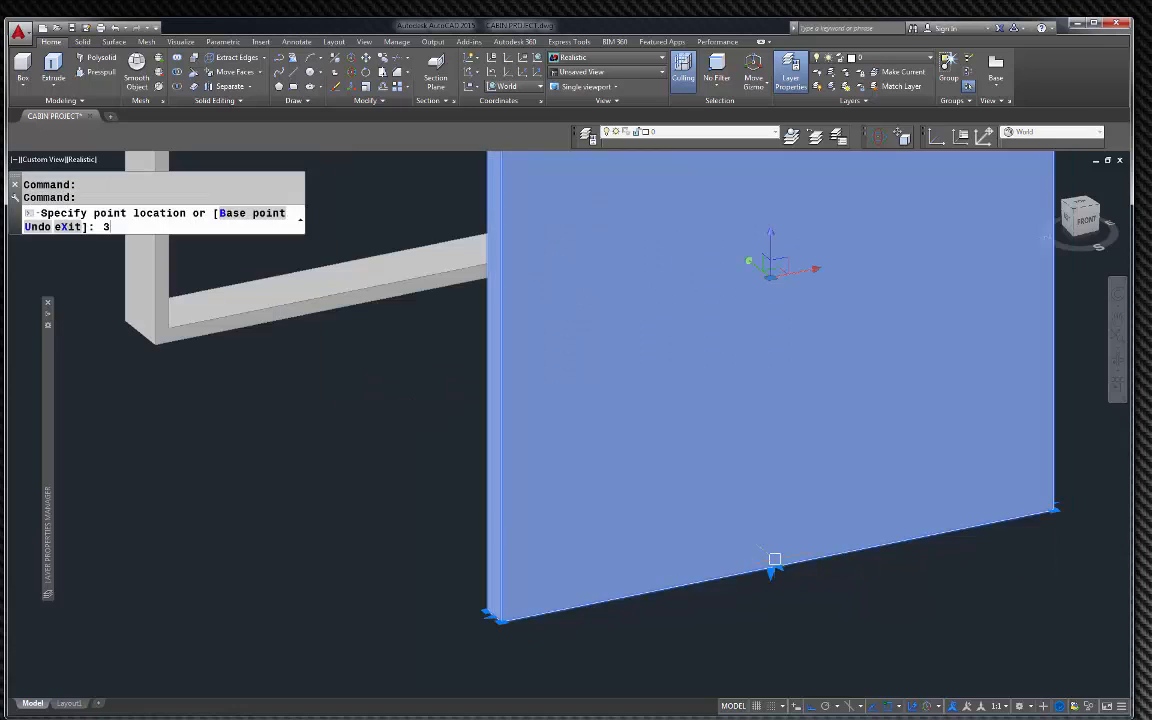
key(Return)
key(Escape)
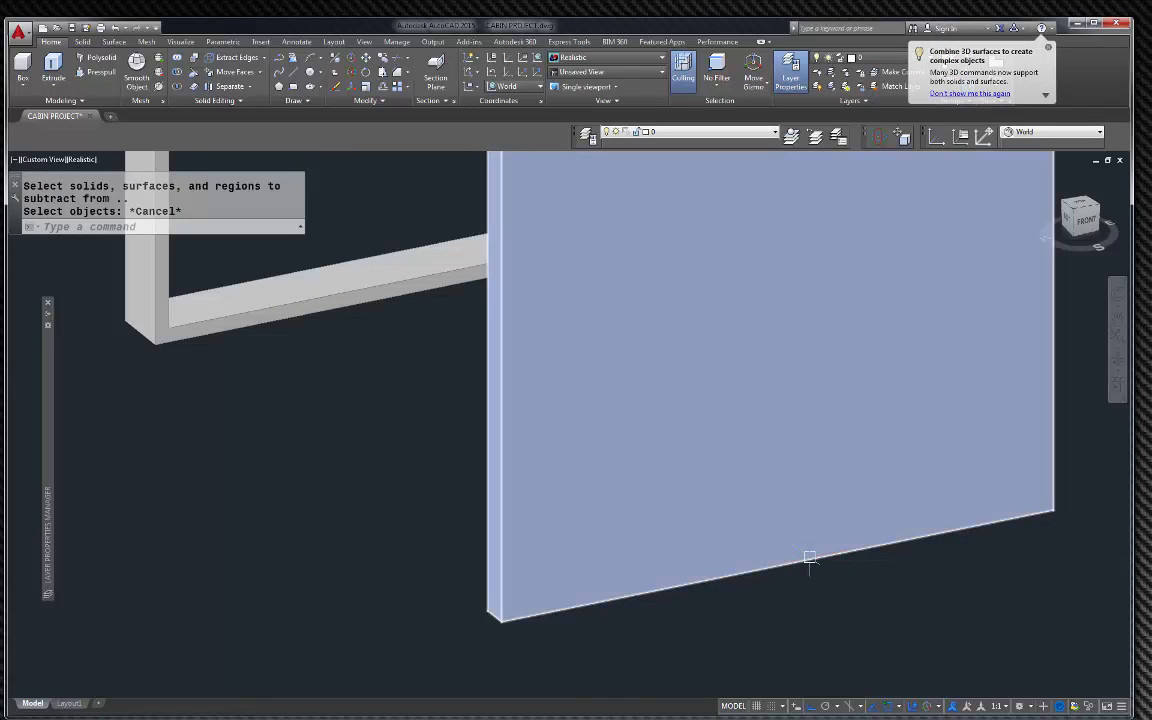
Move the thin front block 66" back in the 90° direction so it sits inside the frame
click(806, 560)
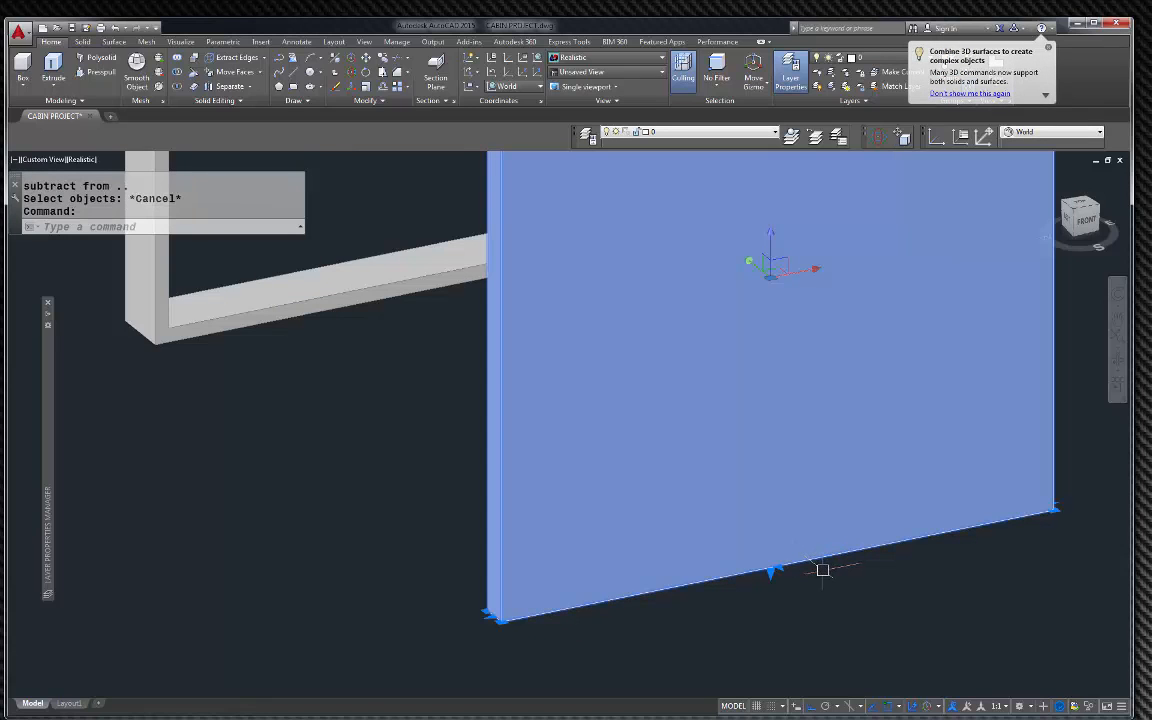
text(m)
key(Return)
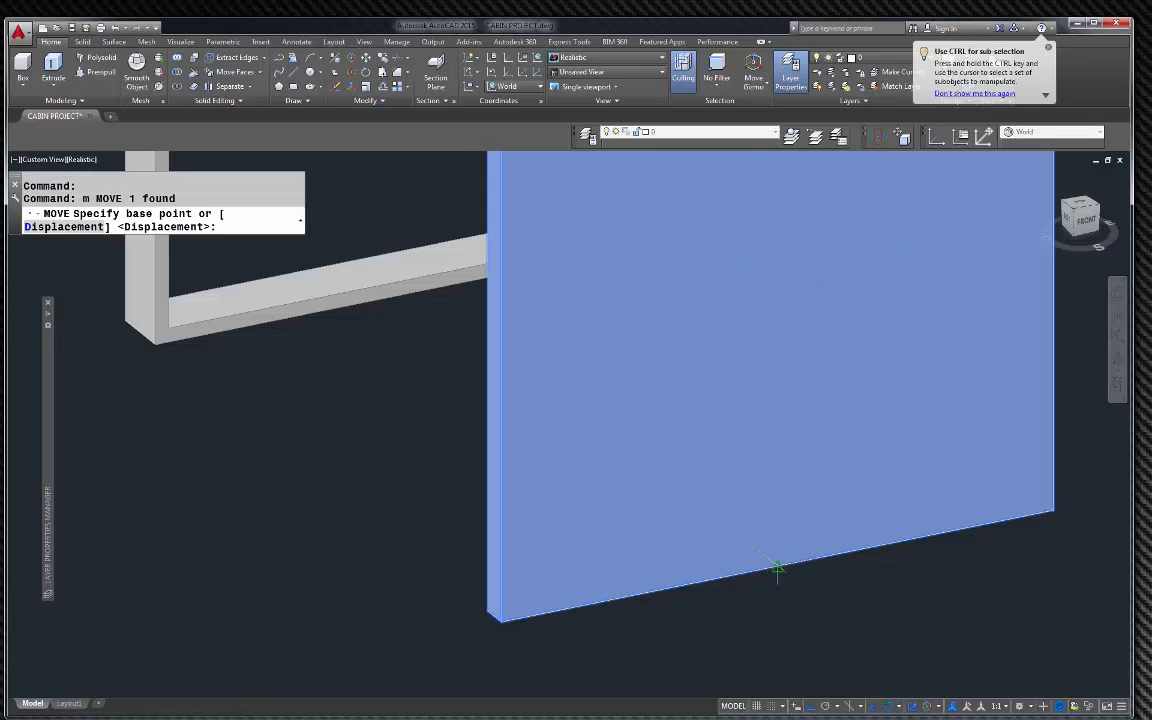
click(777, 567)
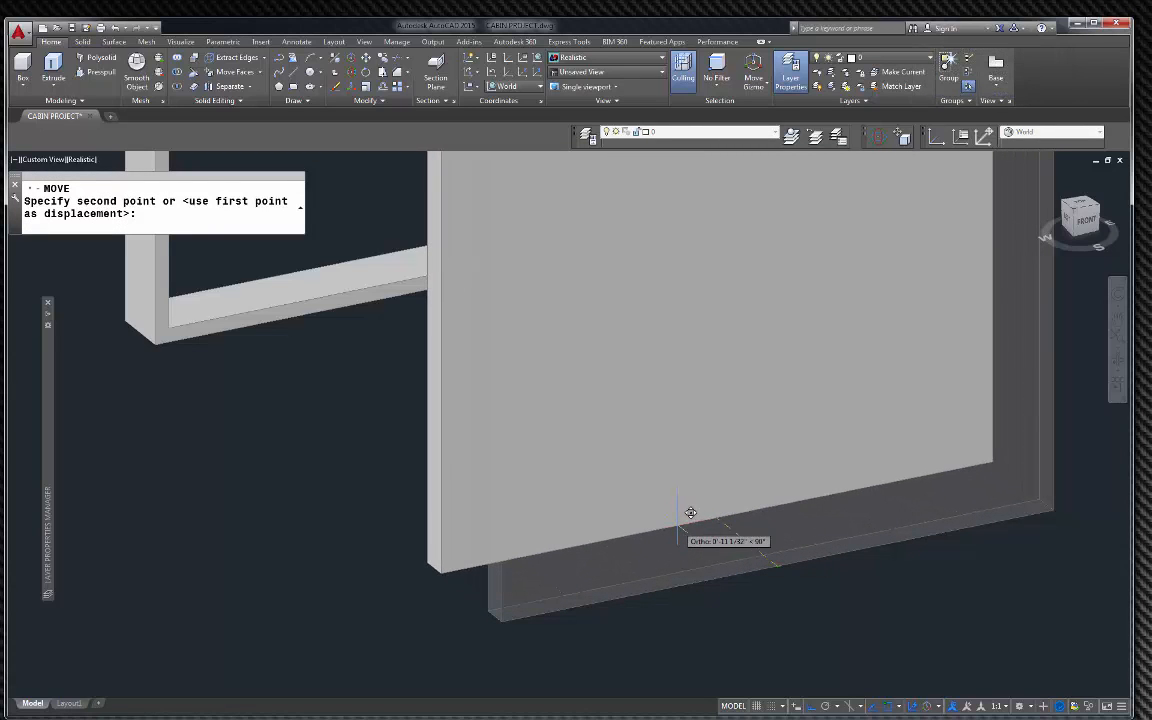
text(66)
key(Return)
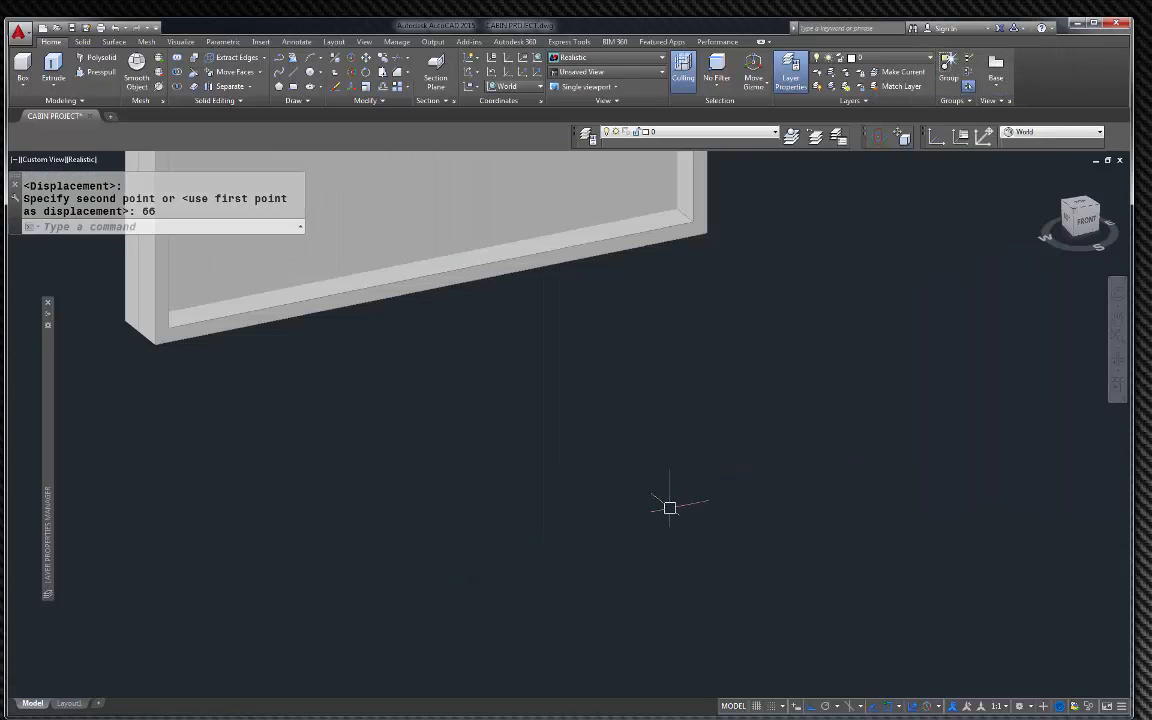
scroll(669, 506, down, 3)
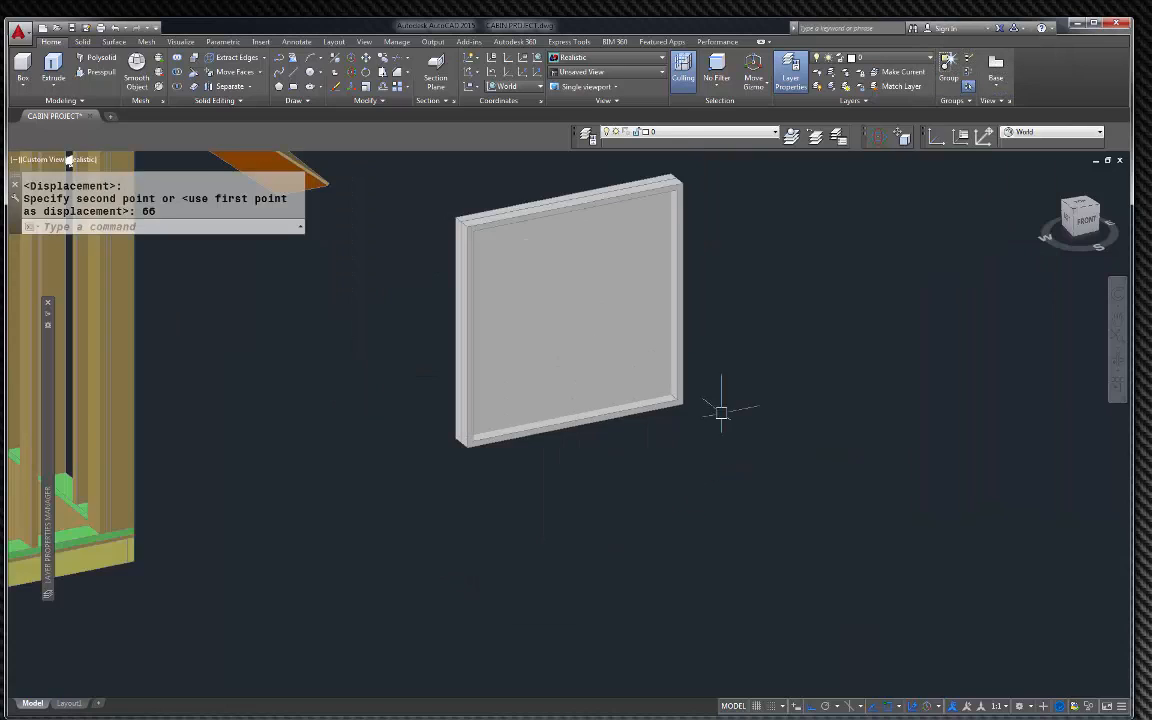
Examine the window from behind and from above to check how the solid block sits against the frame
click(1065, 205)
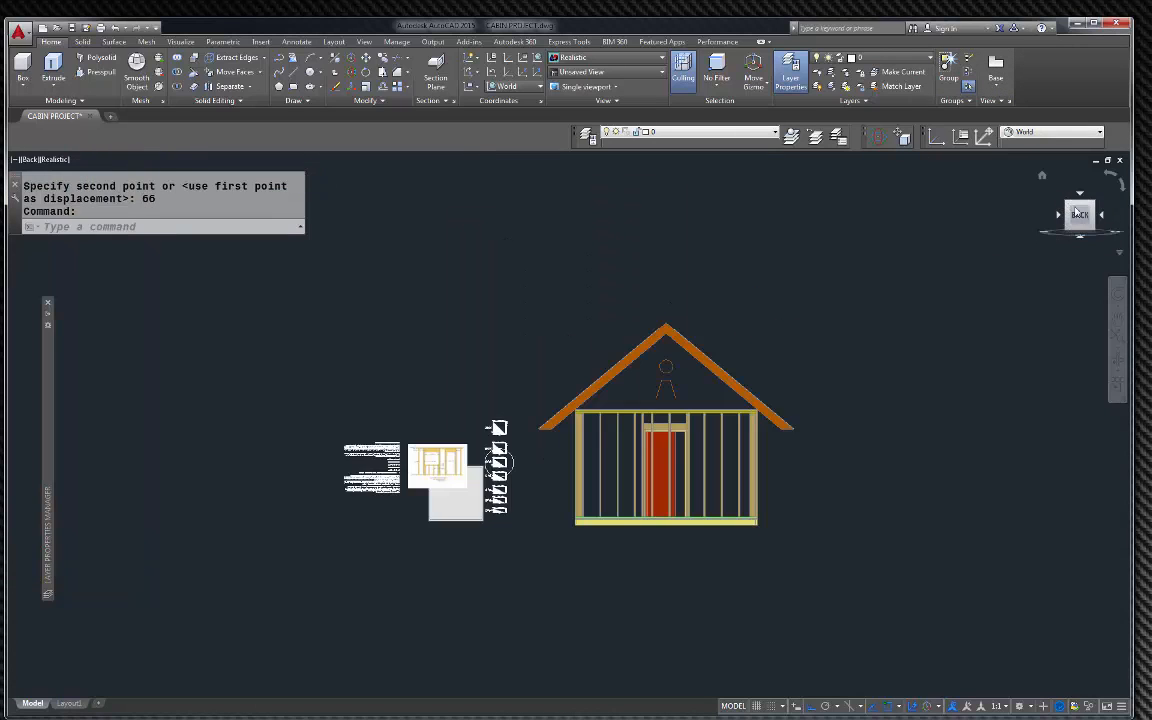
click(1117, 356)
mouse_move(957, 414)
mouse_down()
mouse_move(828, 424)
mouse_move(945, 396)
mouse_up()
drag(568, 468, 444, 506)
scroll(444, 506, up, 6)
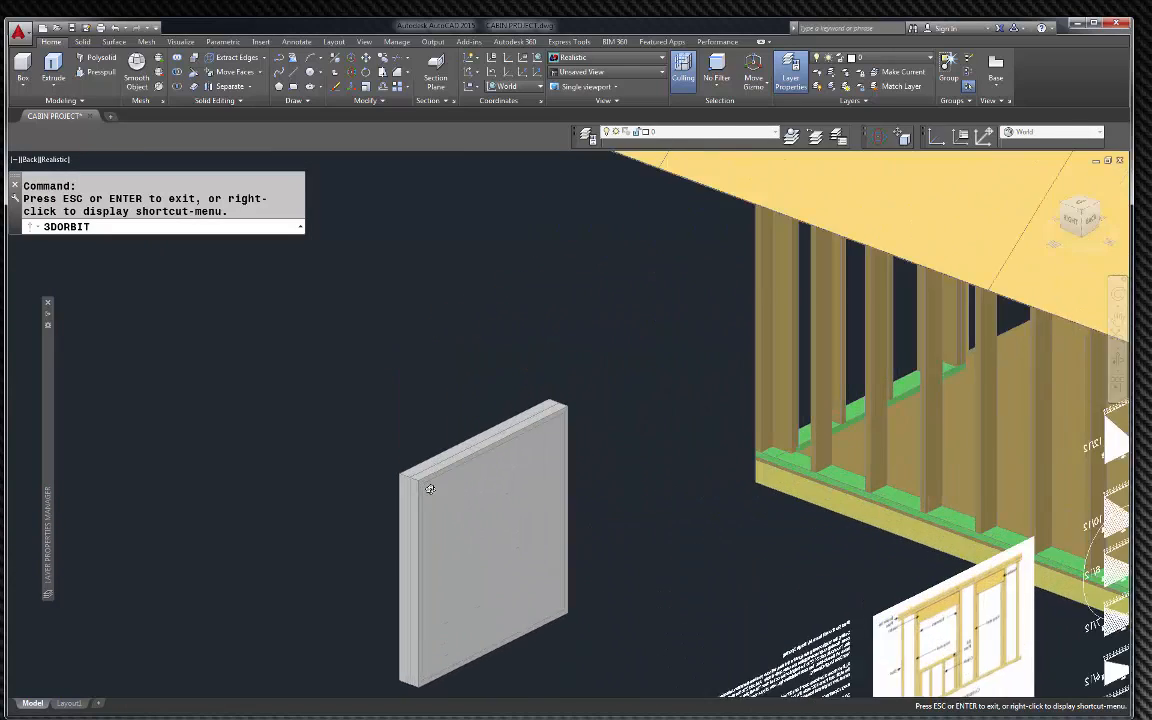
key(Escape)
click(591, 435)
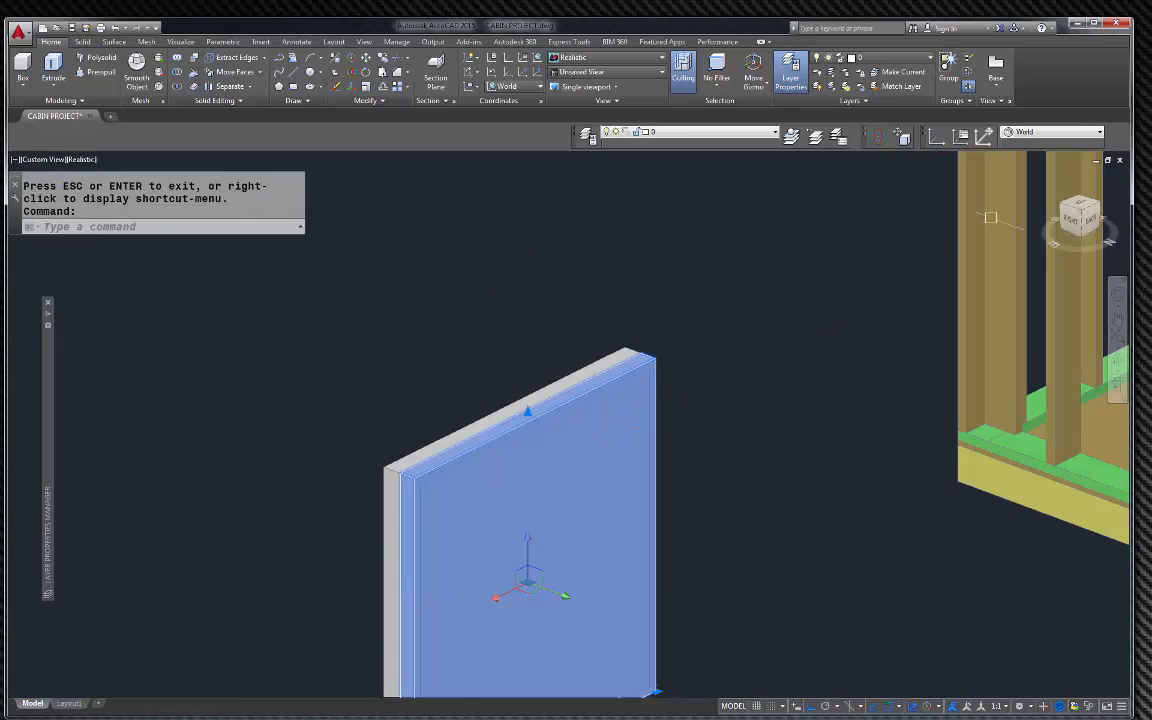
click(1119, 352)
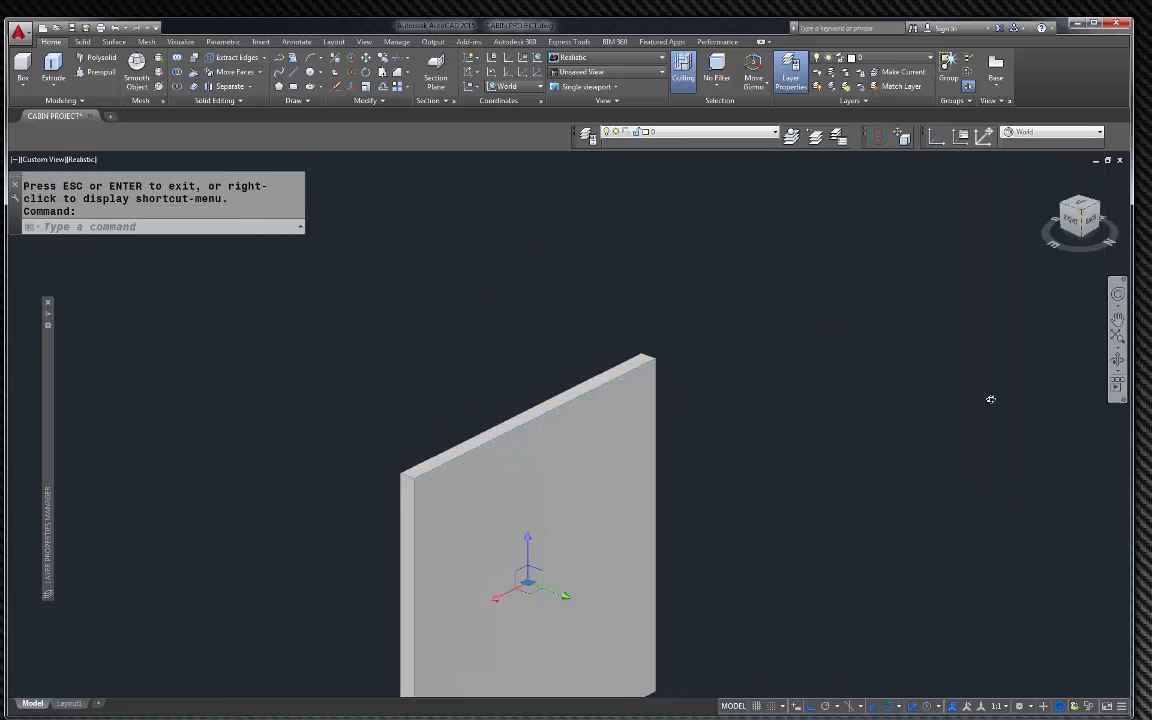
drag(993, 399, 416, 467)
drag(598, 446, 623, 426)
scroll(576, 404, up, 3)
key(Escape)
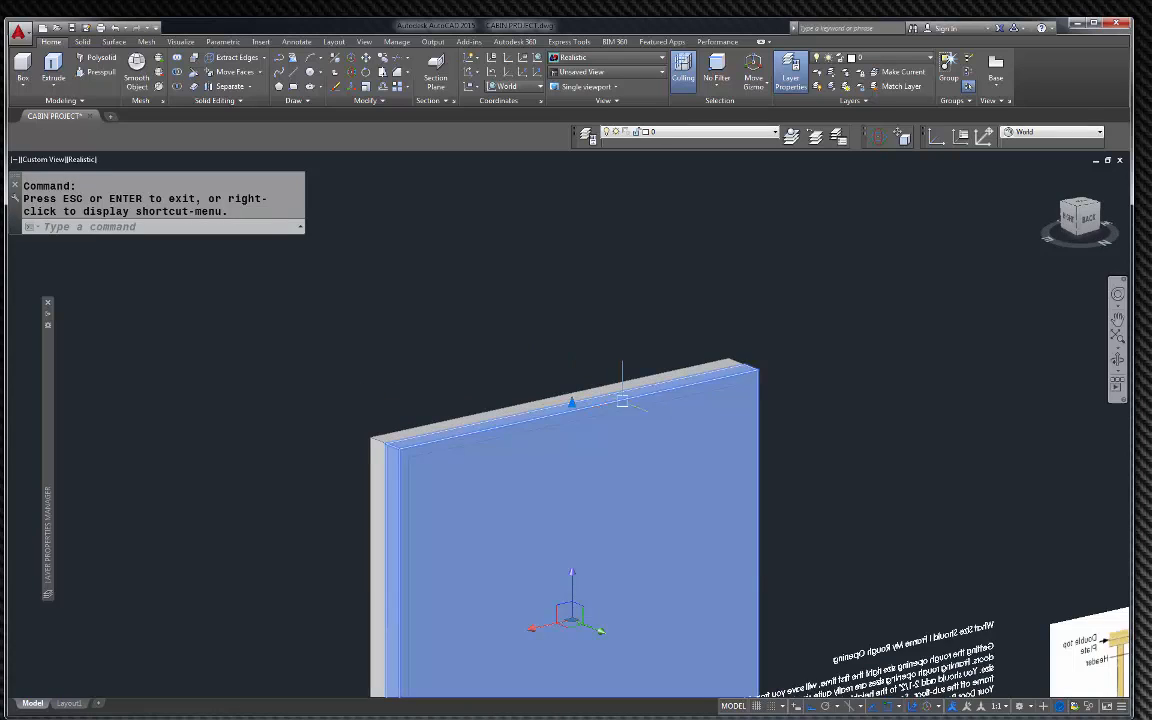
scroll(419, 412, up, 5)
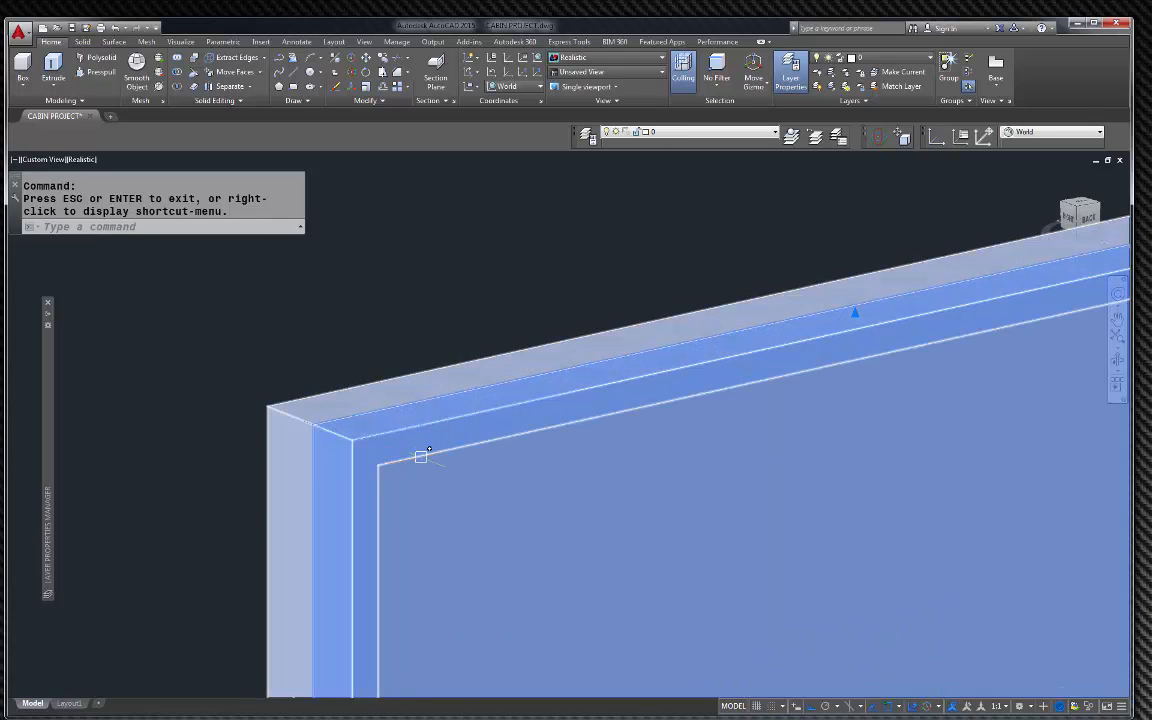
key(Escape)
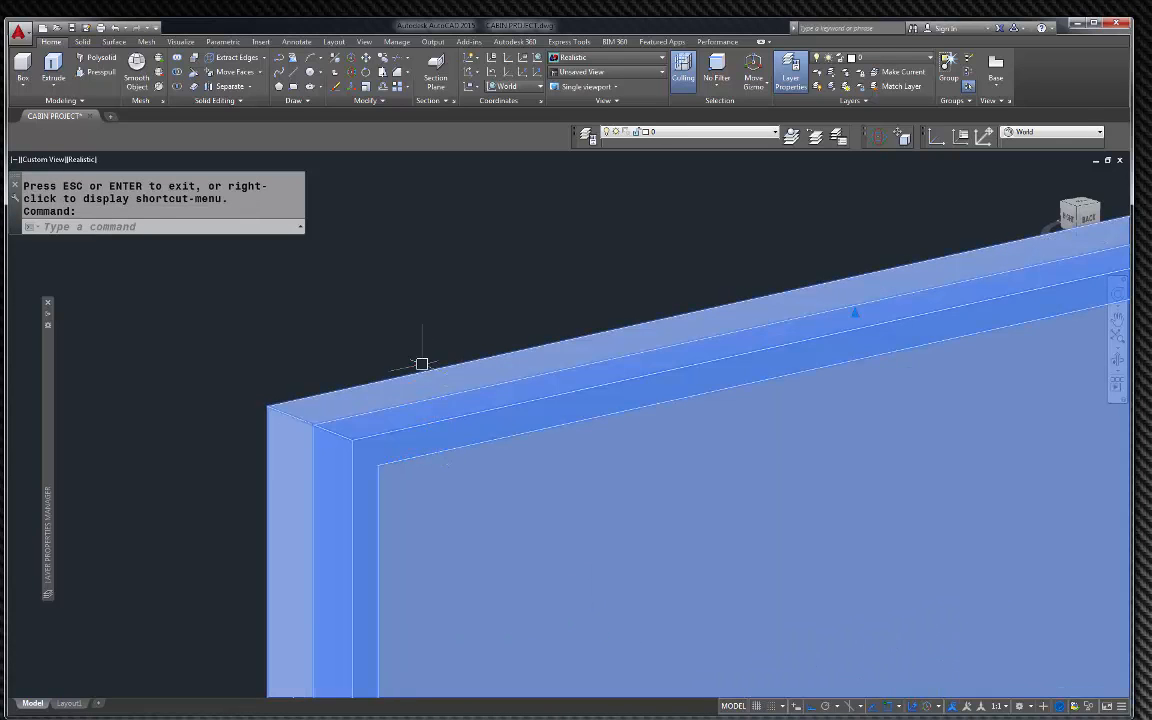
scroll(422, 364, down, 5)
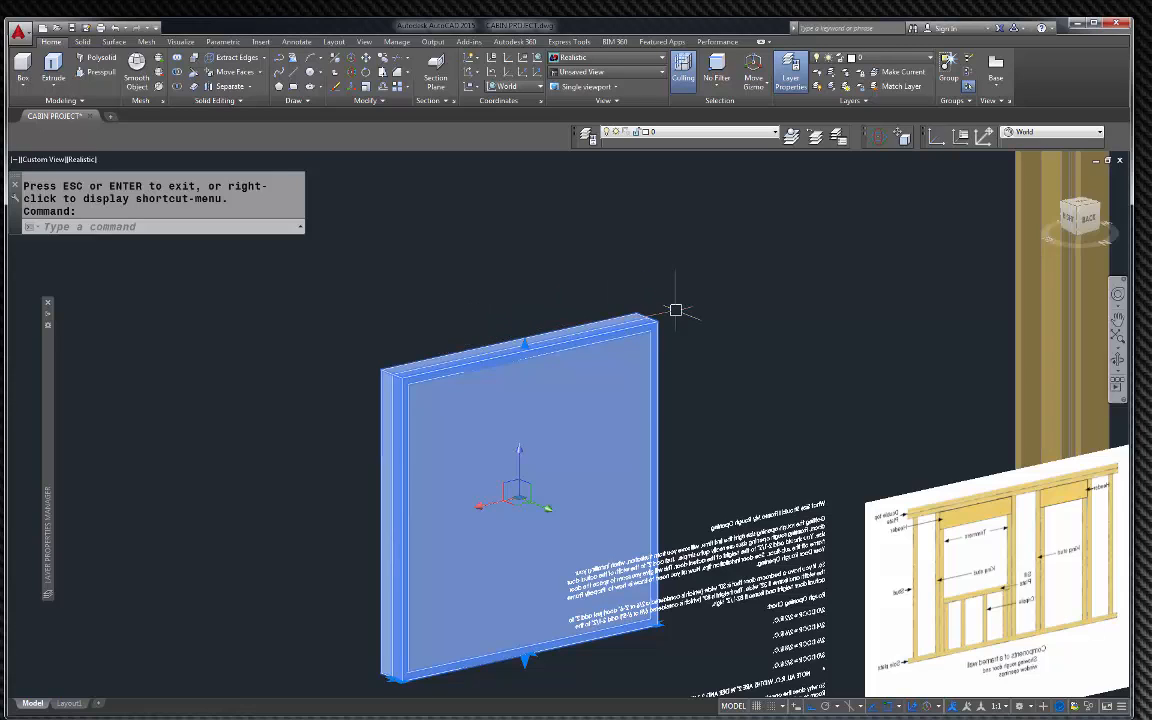
Erase the window frame, undo the erasure, and clear the selection
key(Escape)
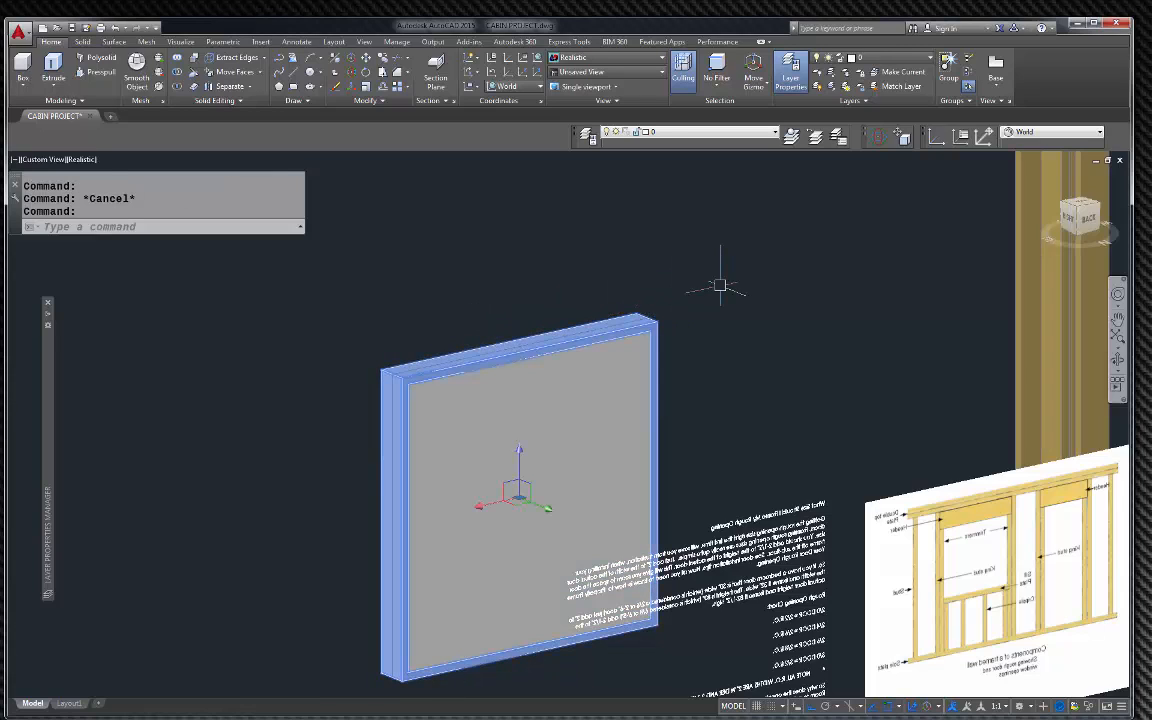
key(Delete)
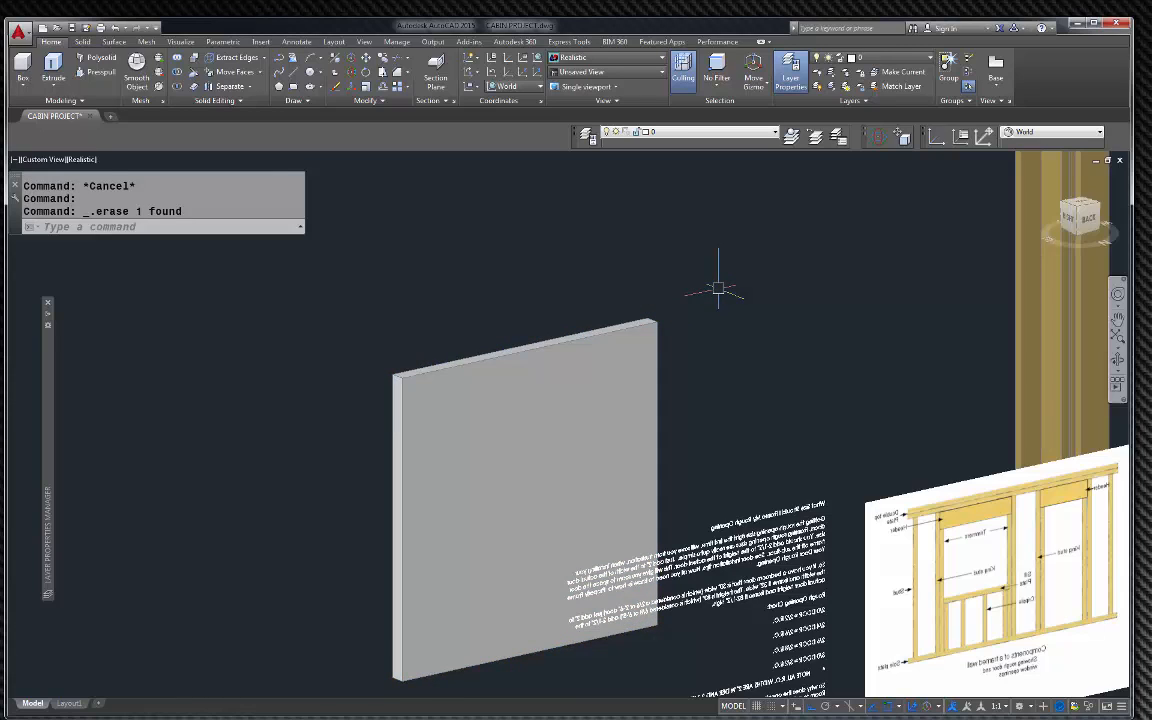
key(ctrl+z)
click(651, 324)
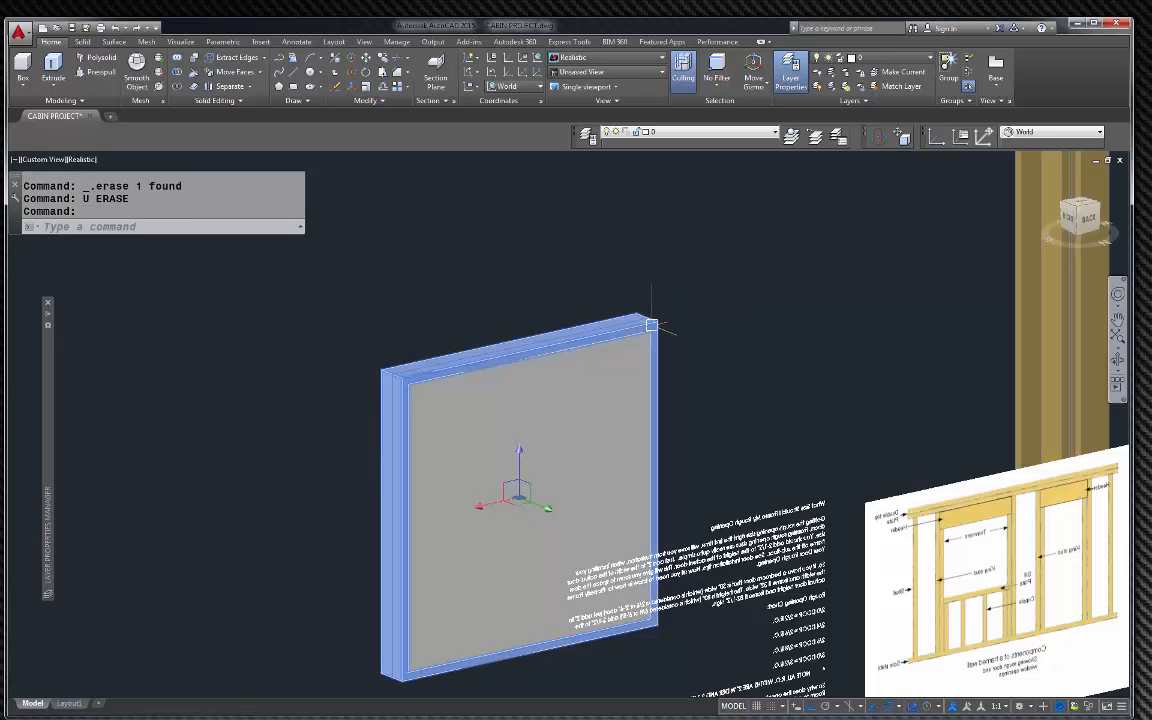
click(599, 378)
key(Escape)
key(Escape)
Move the thin solid block clear of the frame and erase it
click(599, 380)
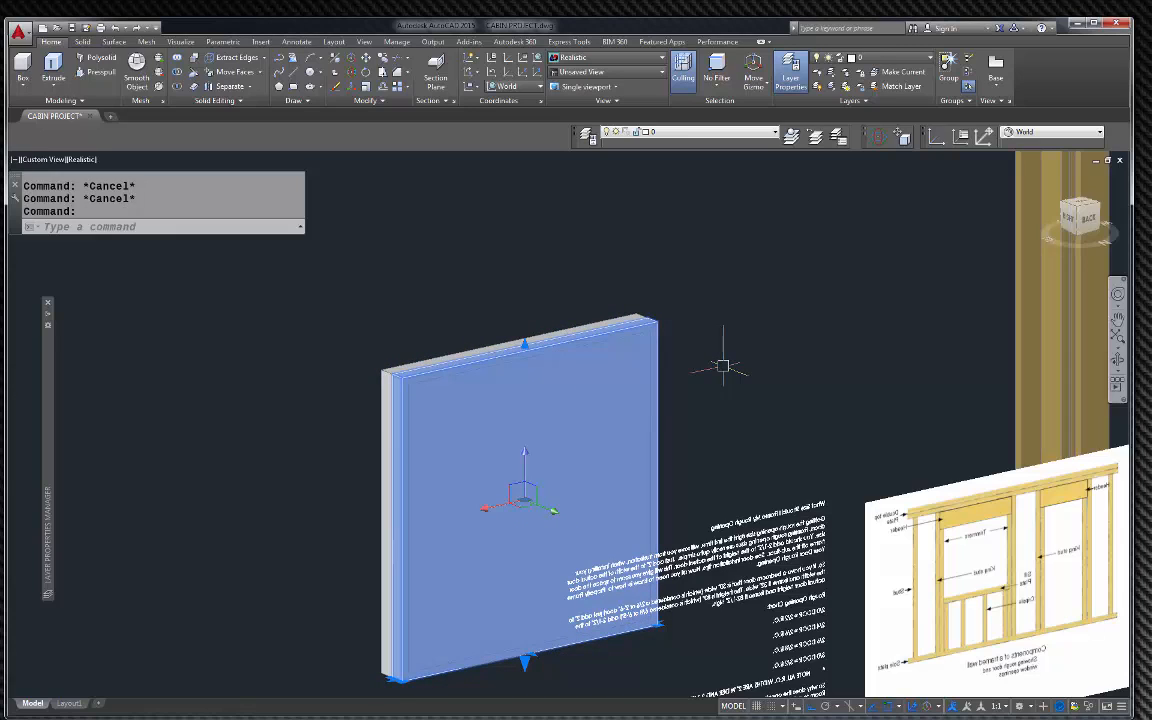
text(m)
key(Return)
click(785, 360)
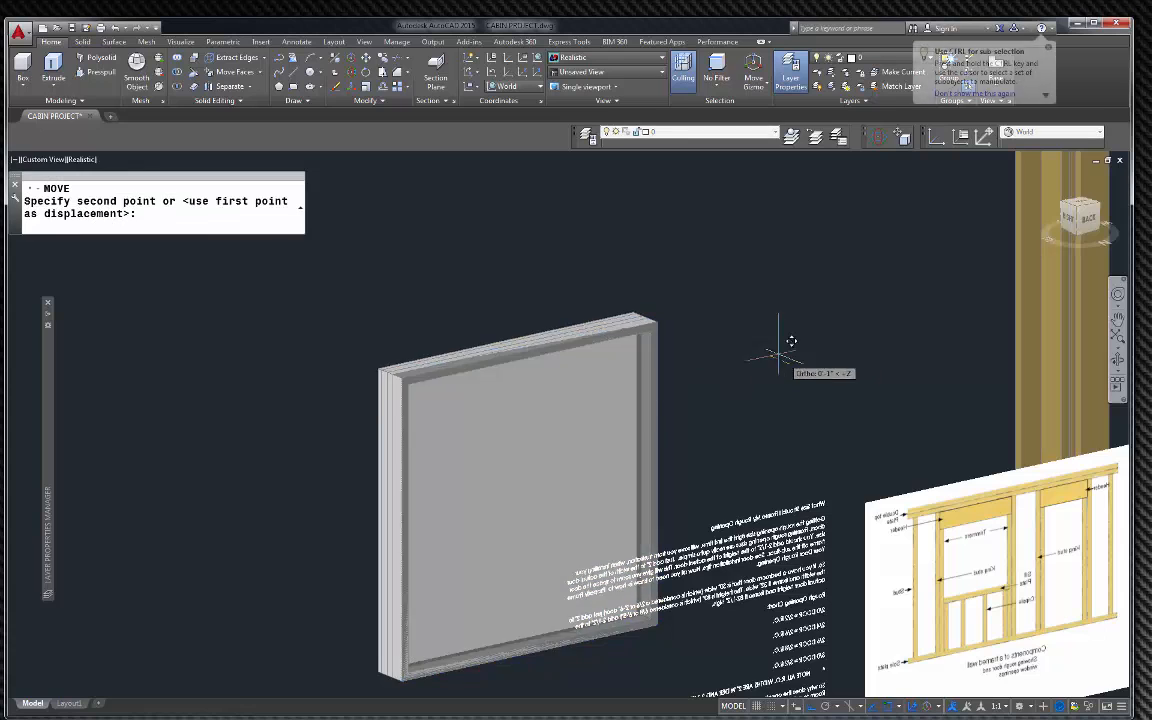
click(712, 314)
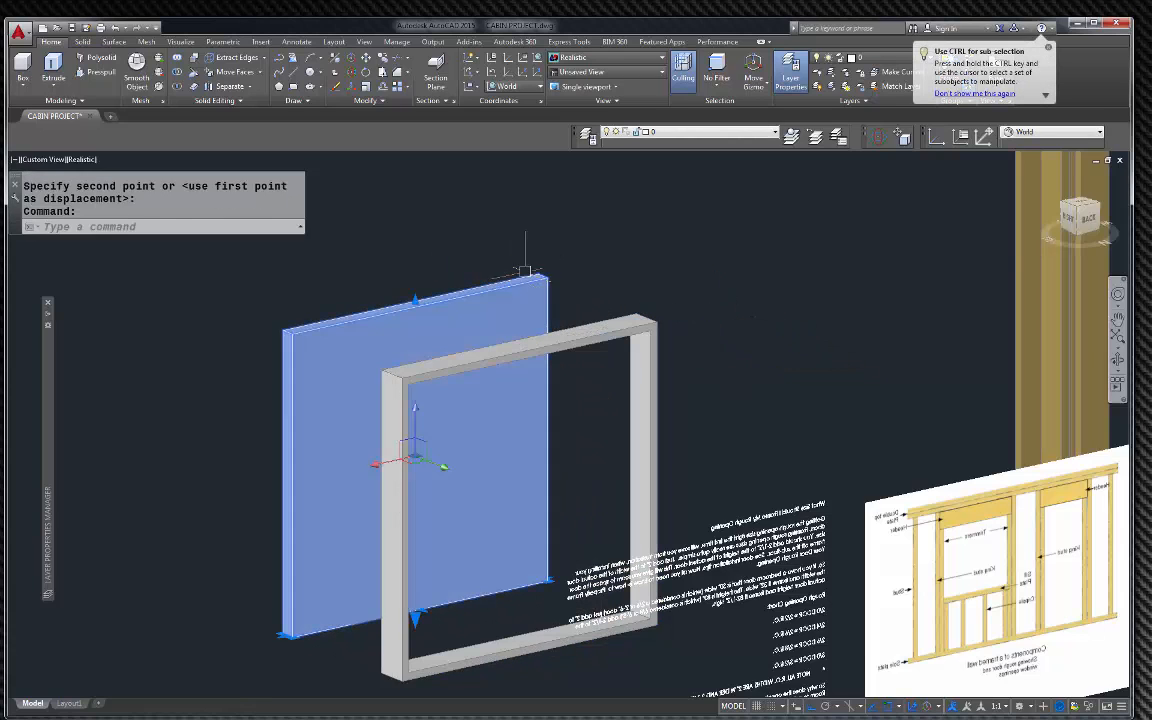
key(Delete)
Create a box between the inner lower front corners of the frame opening, 2" wide and 48" high
scroll(527, 188, down, 2)
scroll(655, 318, up, 3)
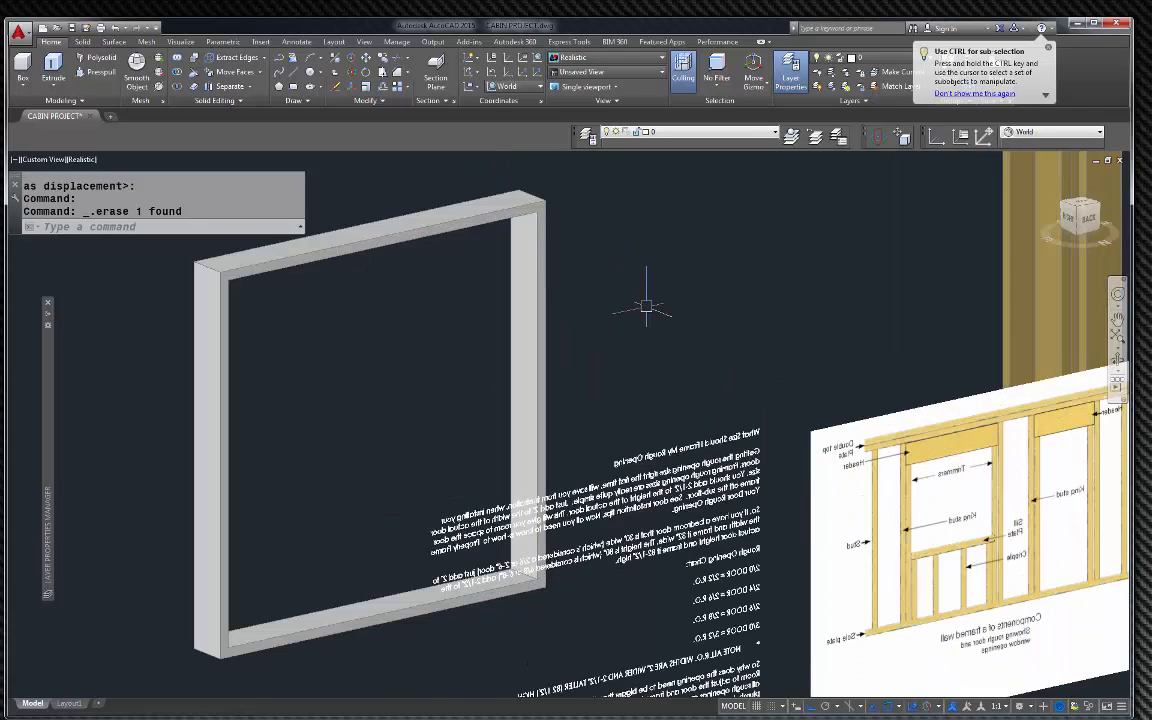
click(1118, 365)
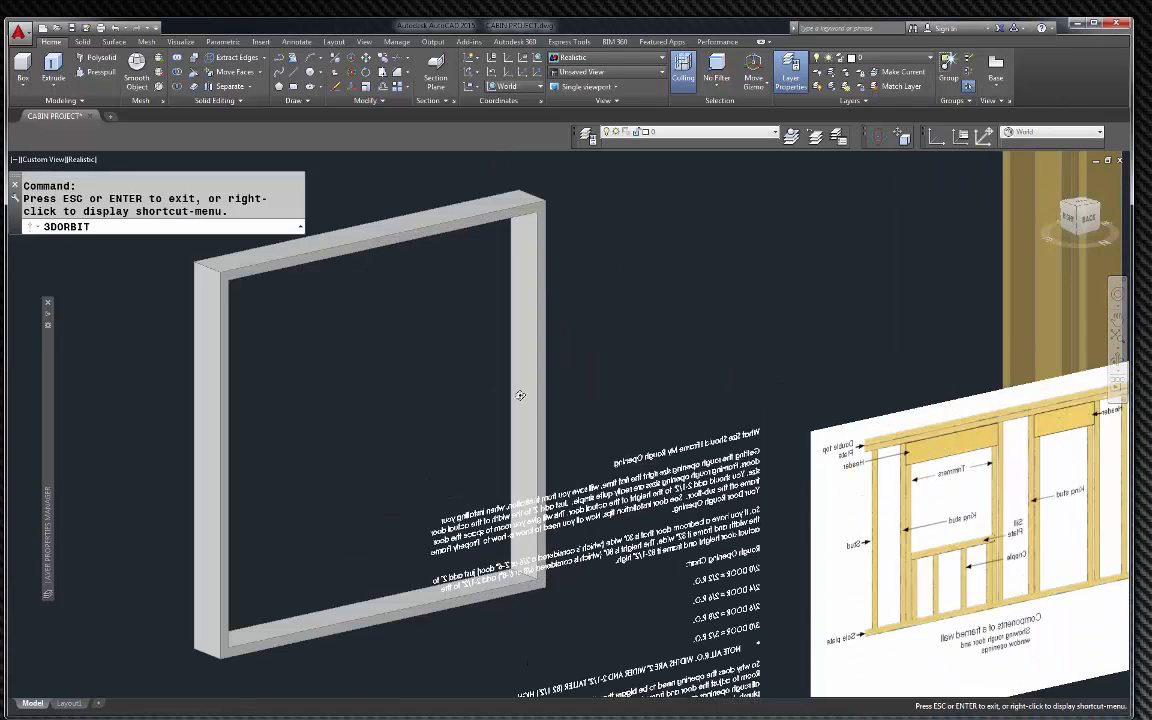
drag(519, 393, 967, 404)
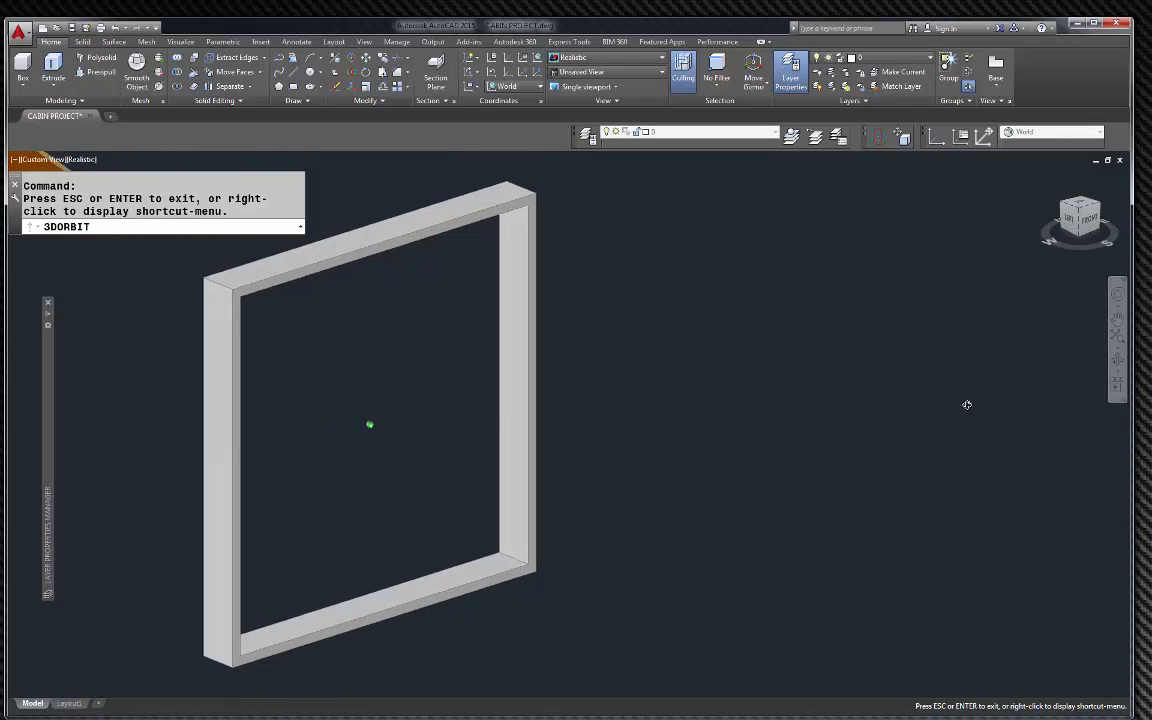
key(Escape)
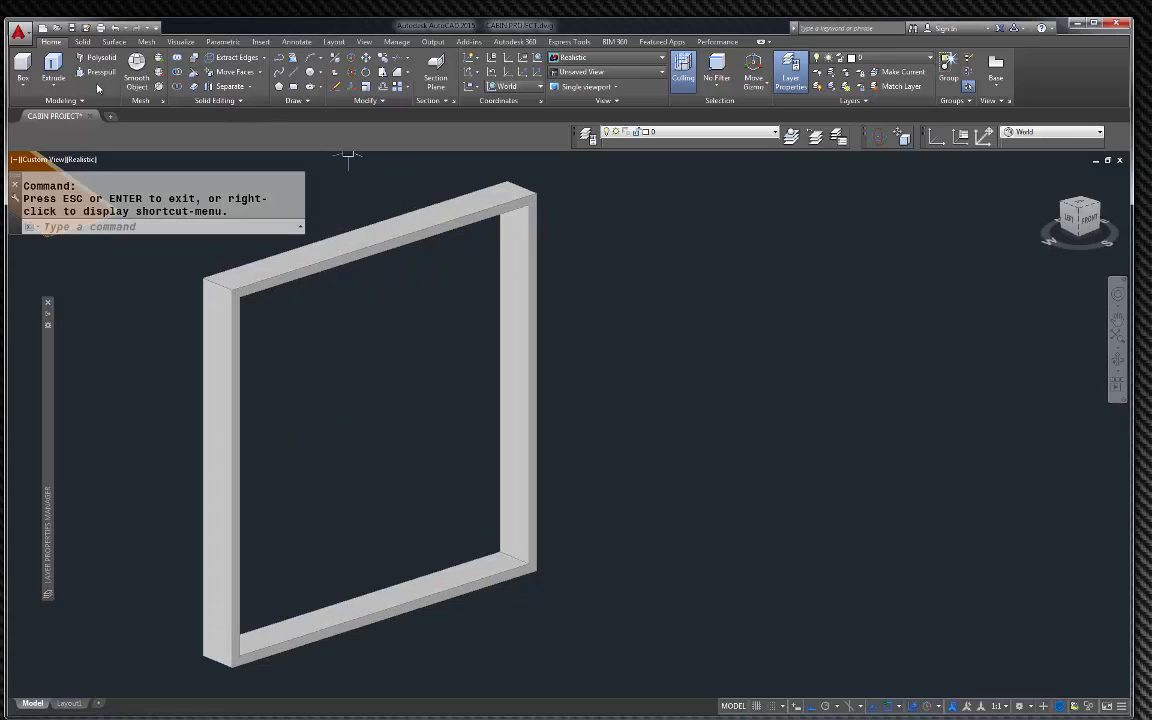
click(22, 68)
scroll(220, 670, up, 5)
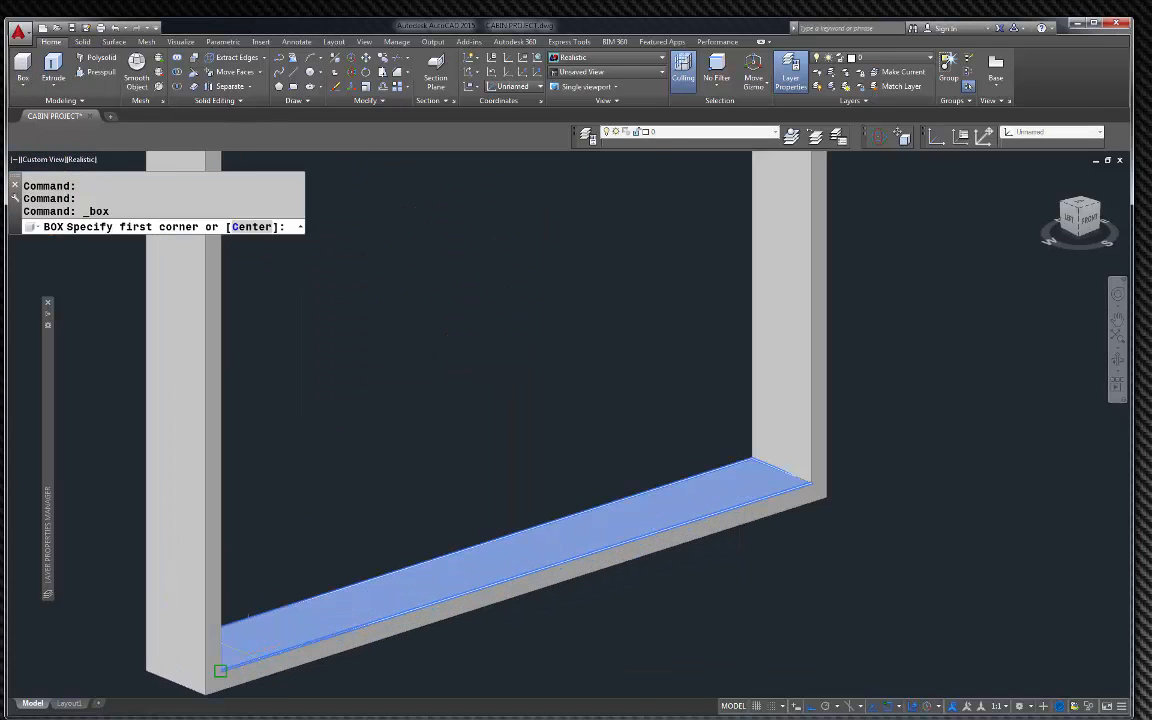
click(220, 670)
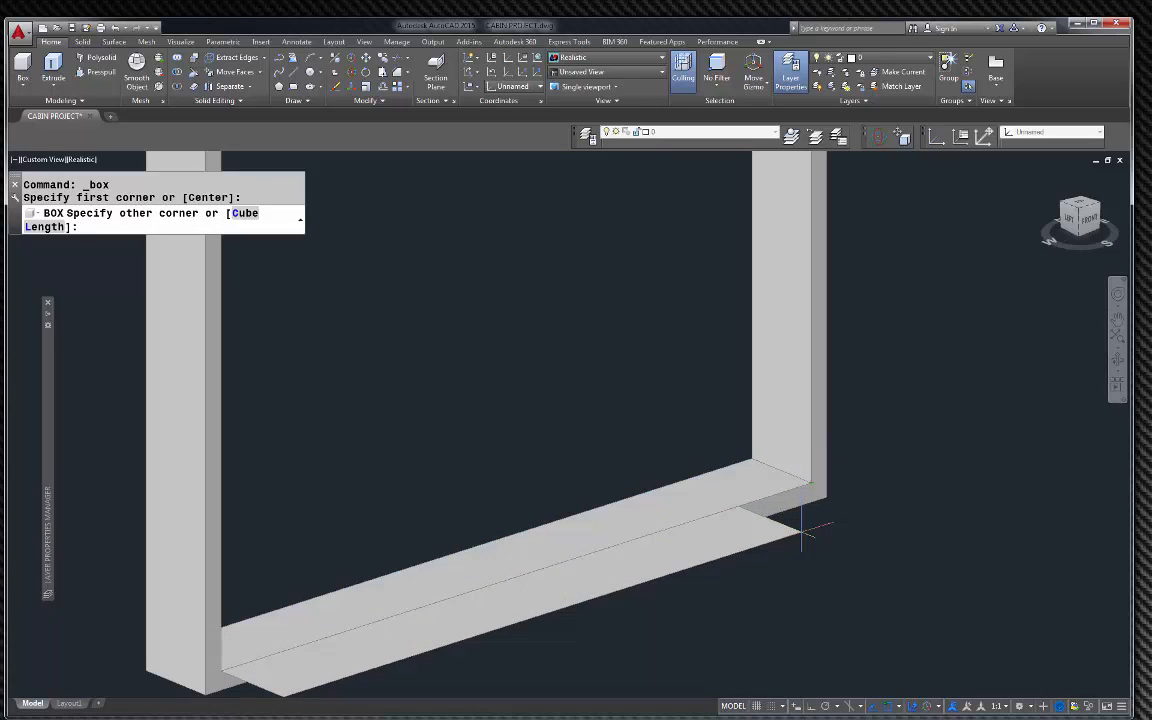
text(l)
key(Return)
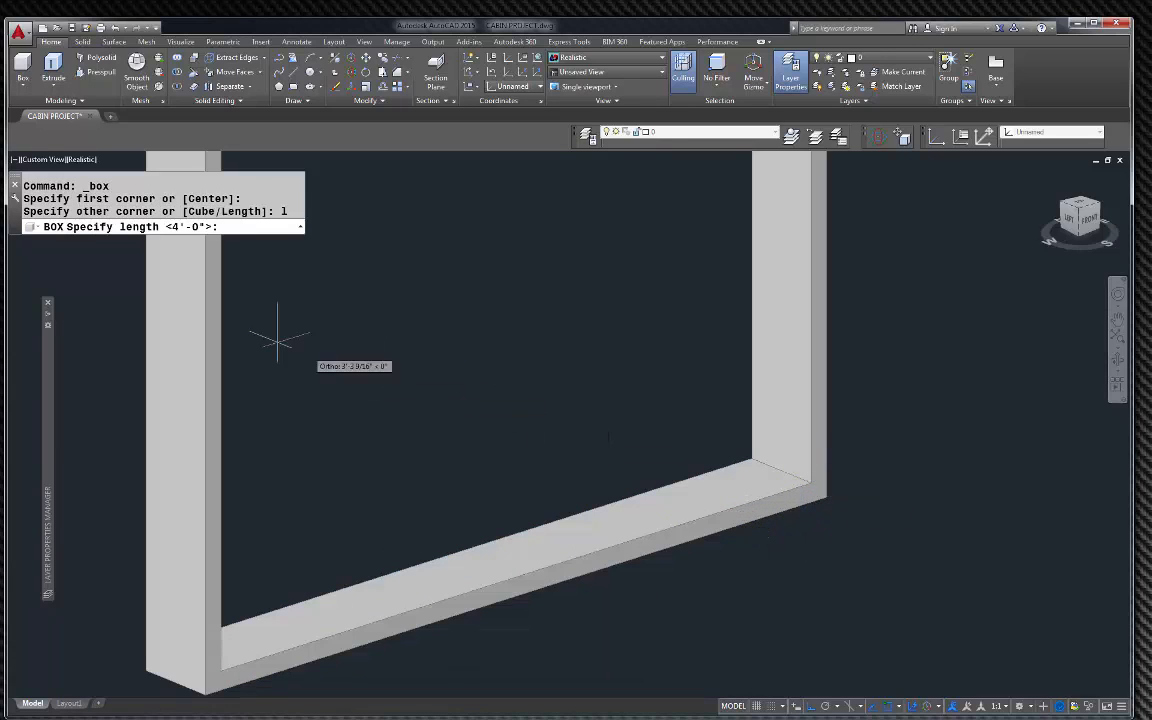
click(220, 670)
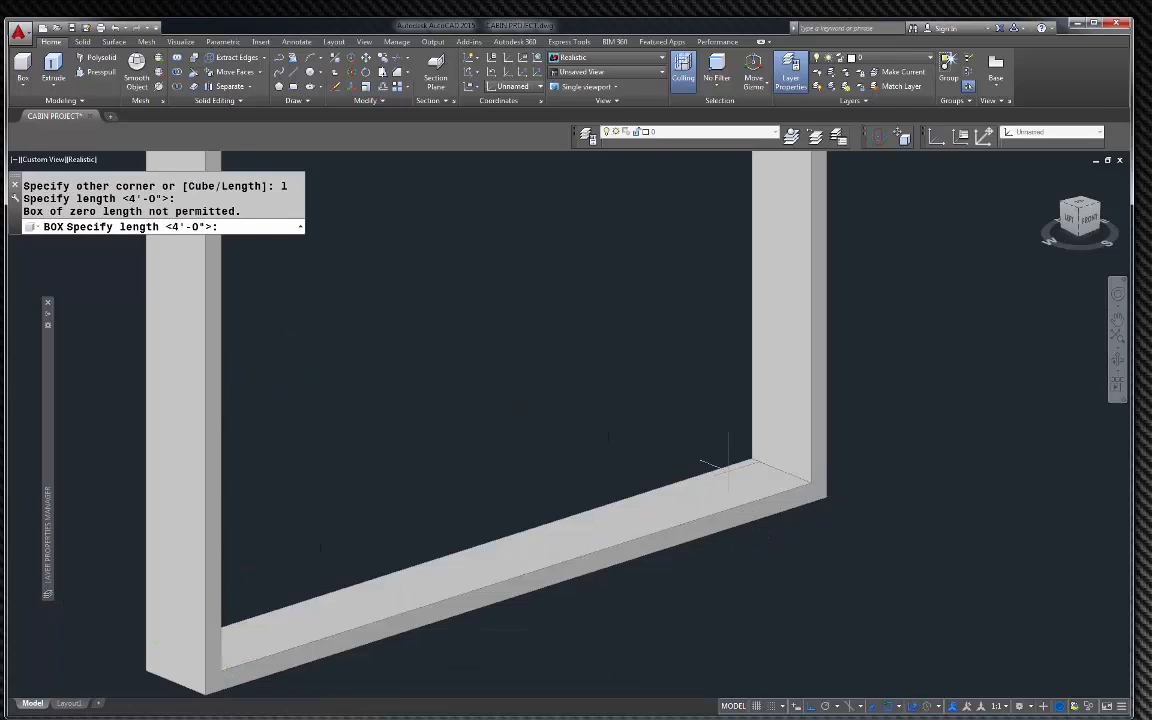
click(811, 481)
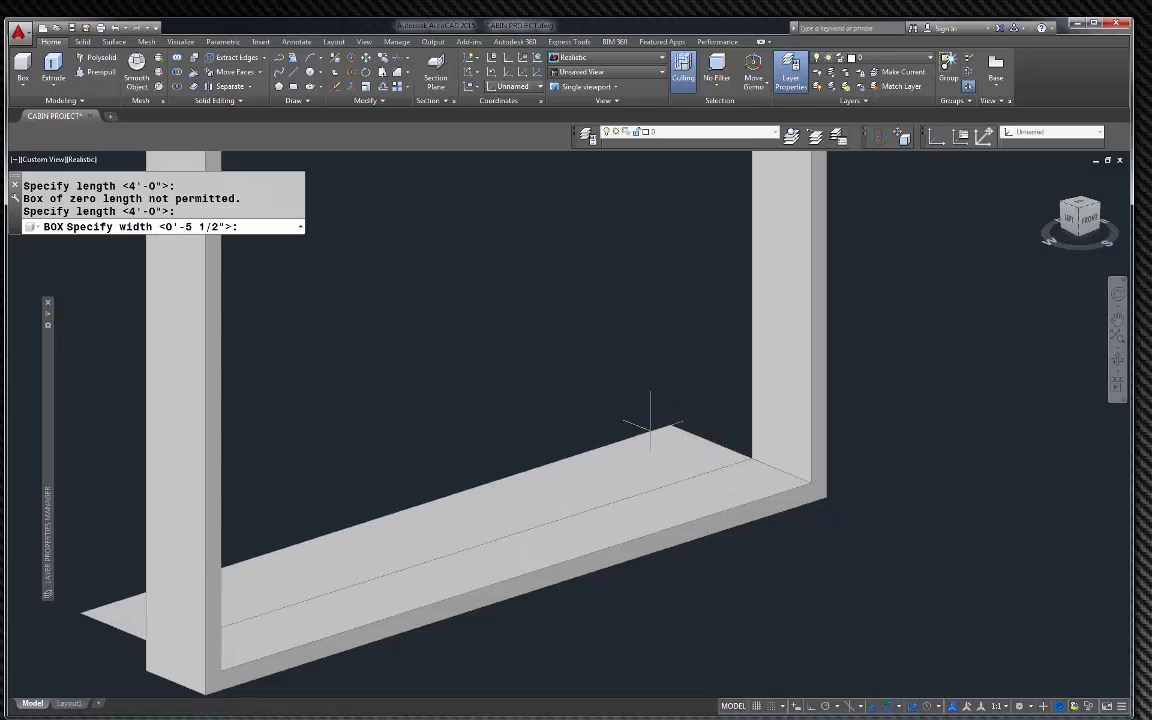
text(2)
key(Return)
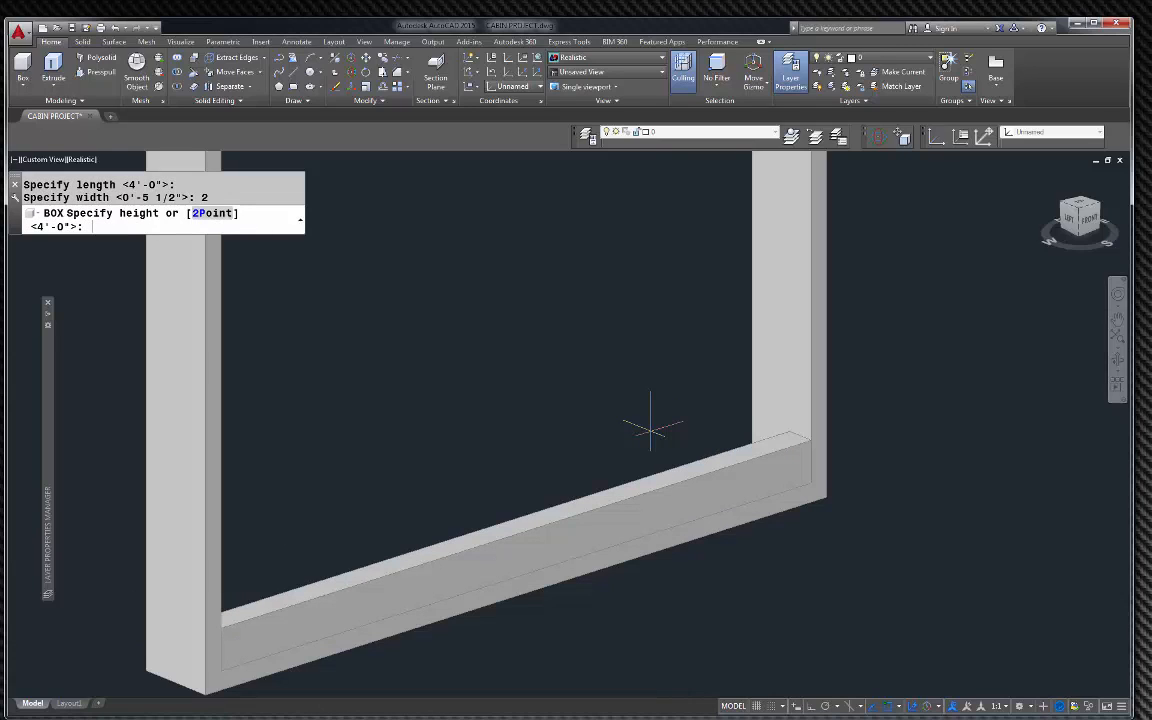
text(48)
key(Return)
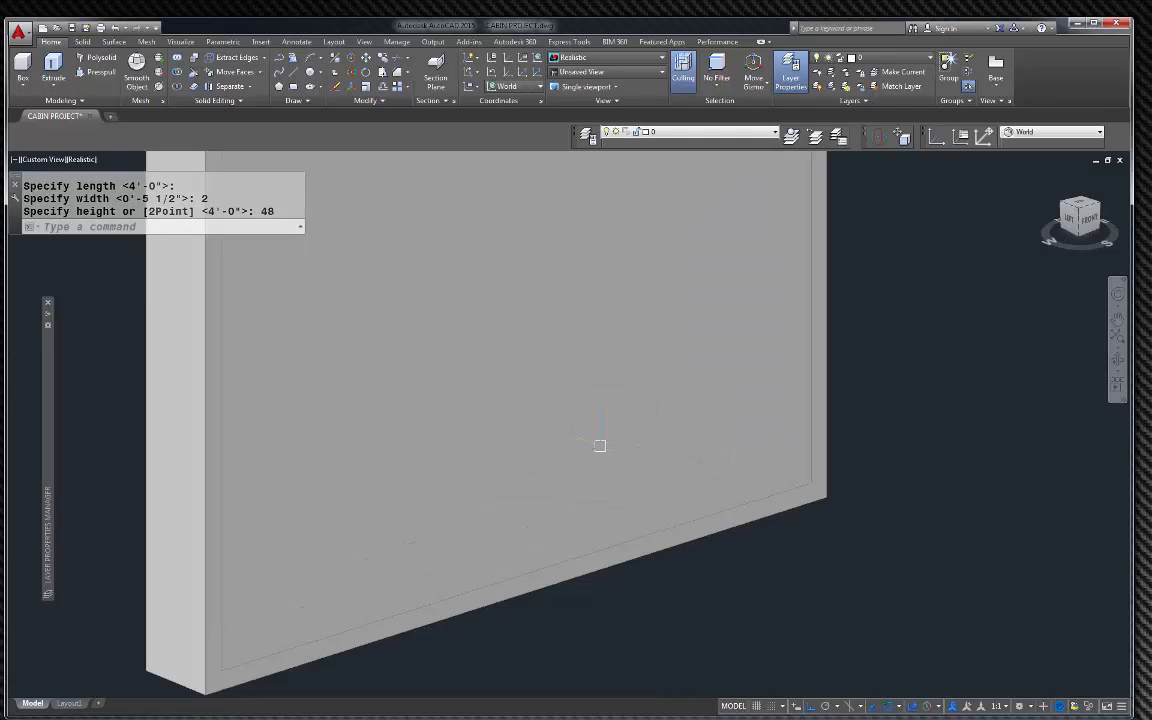
key(Escape)
Move the new panel 1" back into the frame in the 90° direction
click(741, 489)
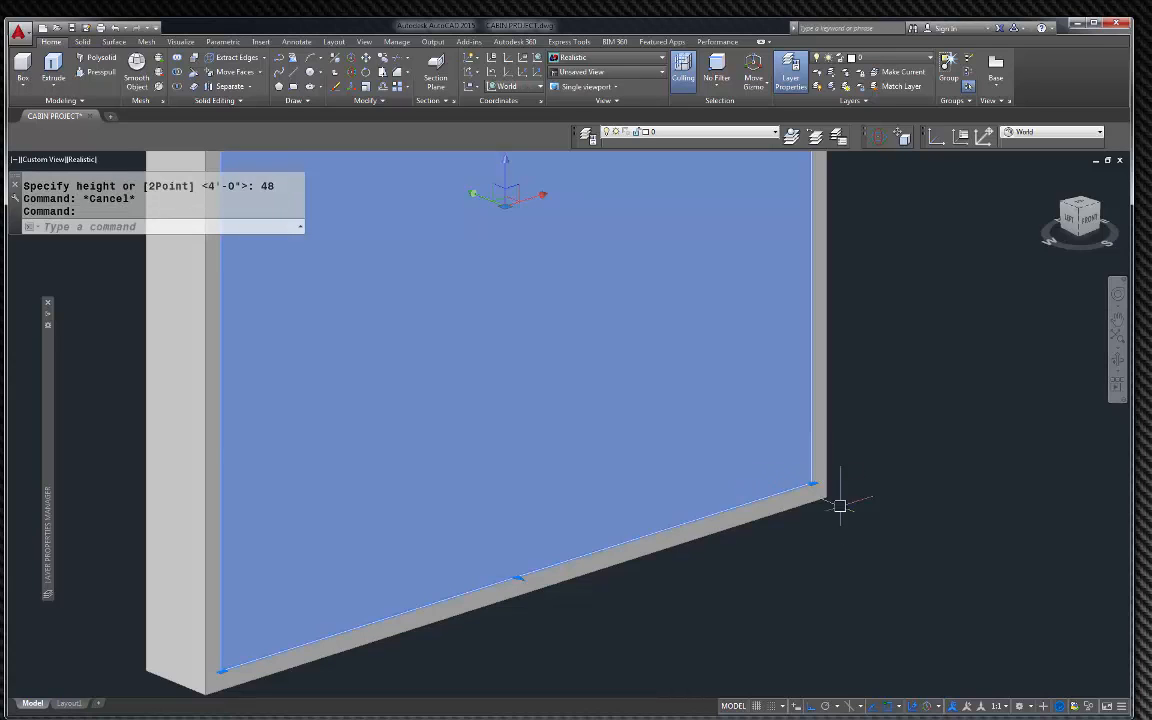
text(m)
key(Return)
click(915, 592)
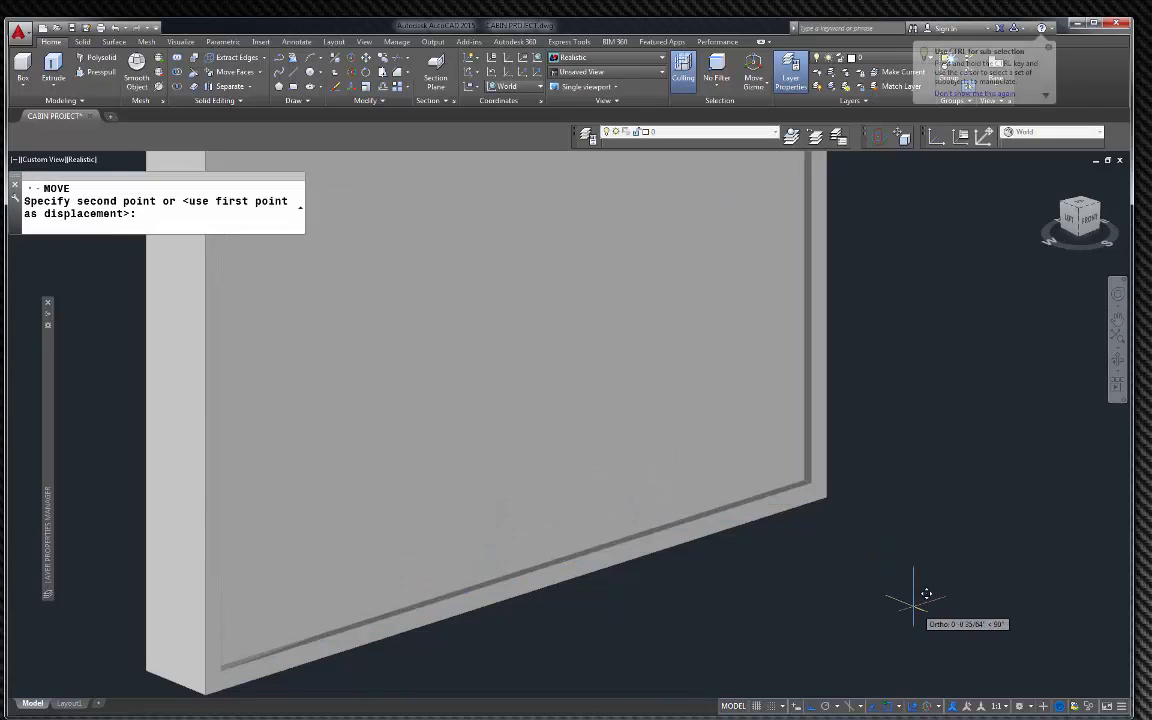
text(1)
key(Return)
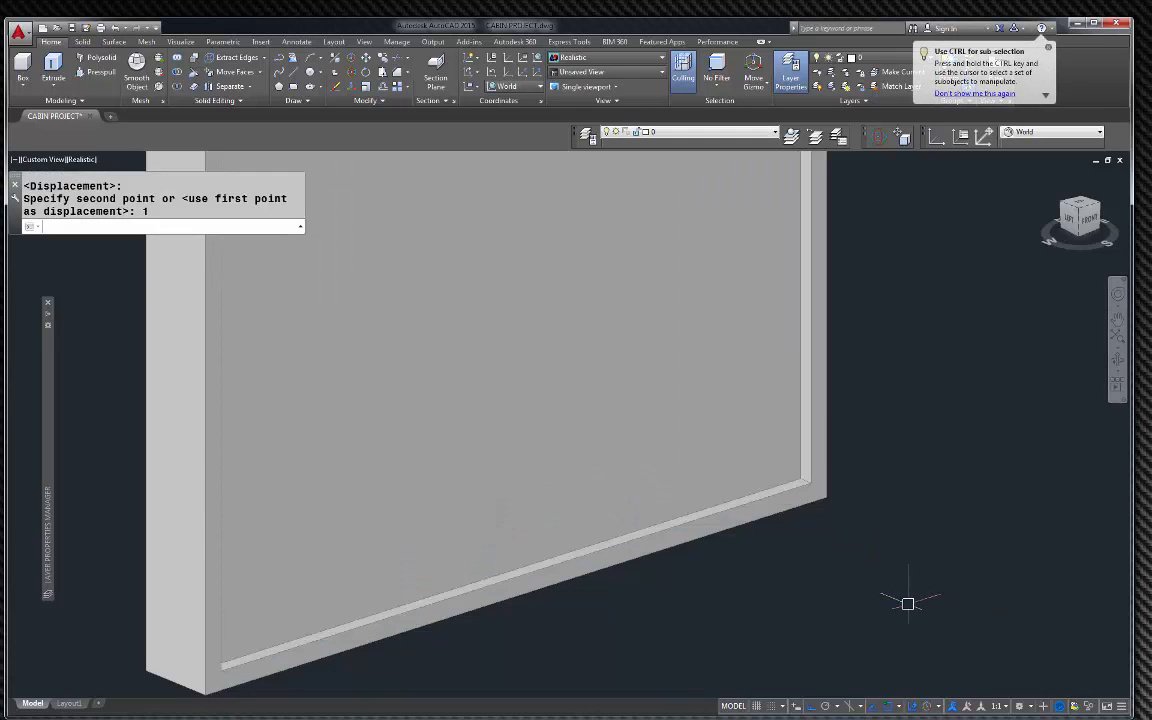
Erase the panel that fills the window frame opening
scroll(772, 612, down, 5)
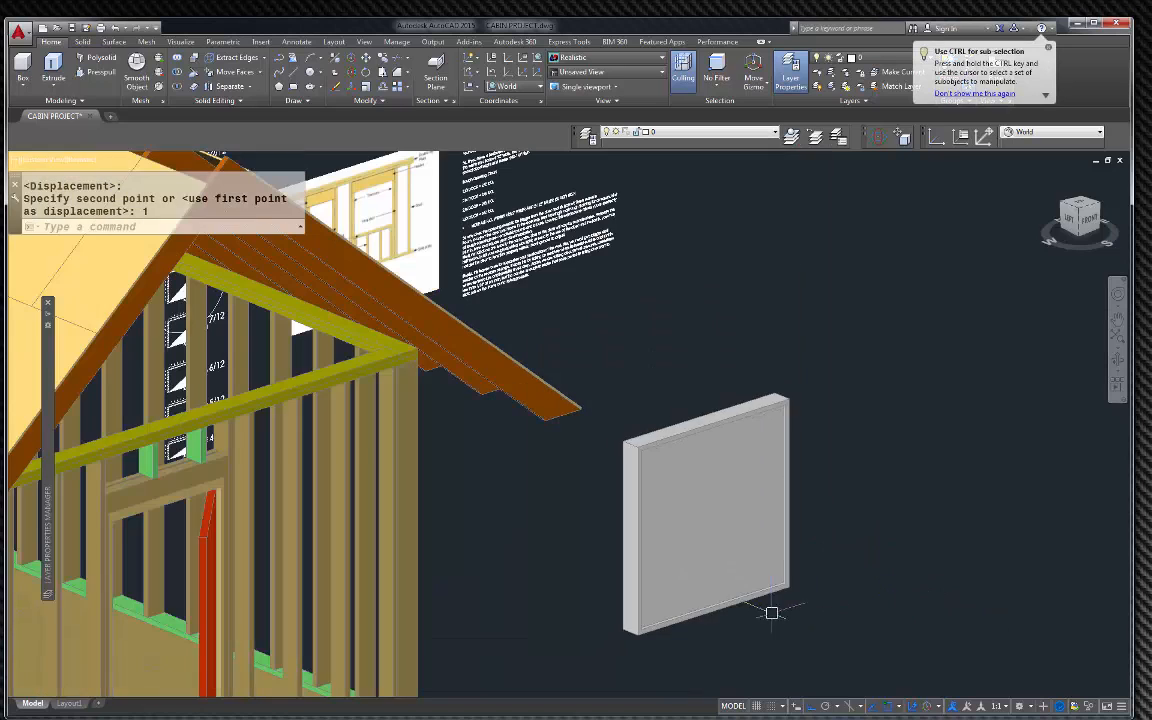
click(736, 467)
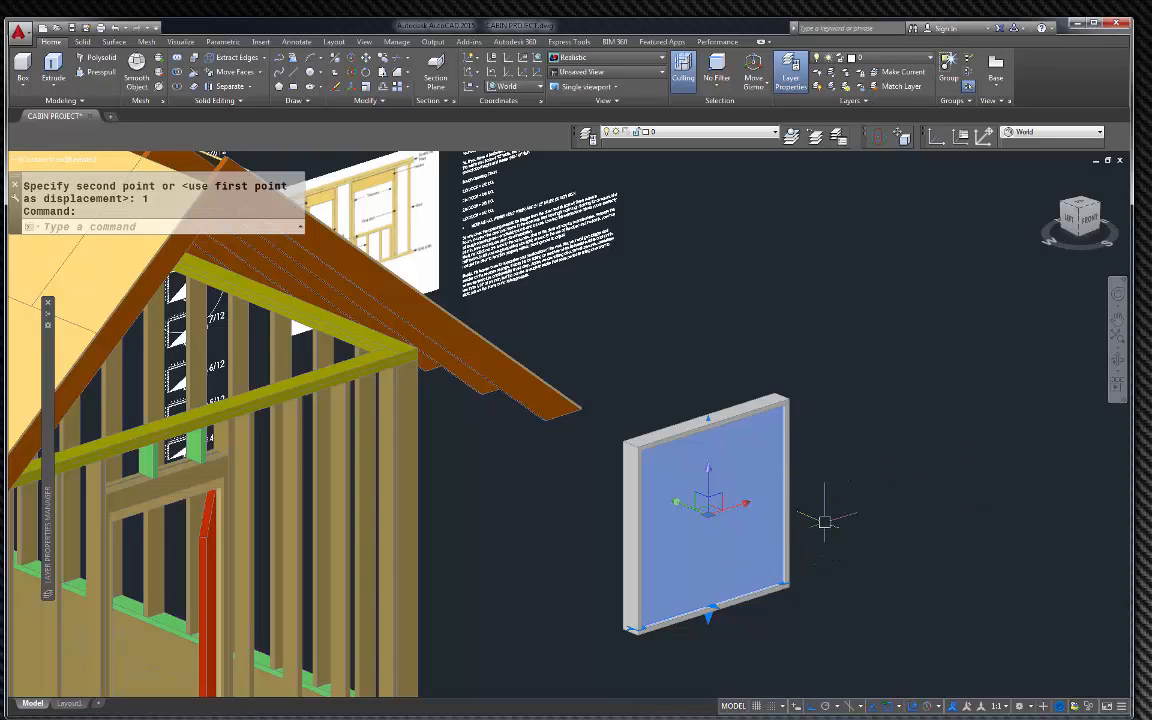
key(Escape)
click(748, 550)
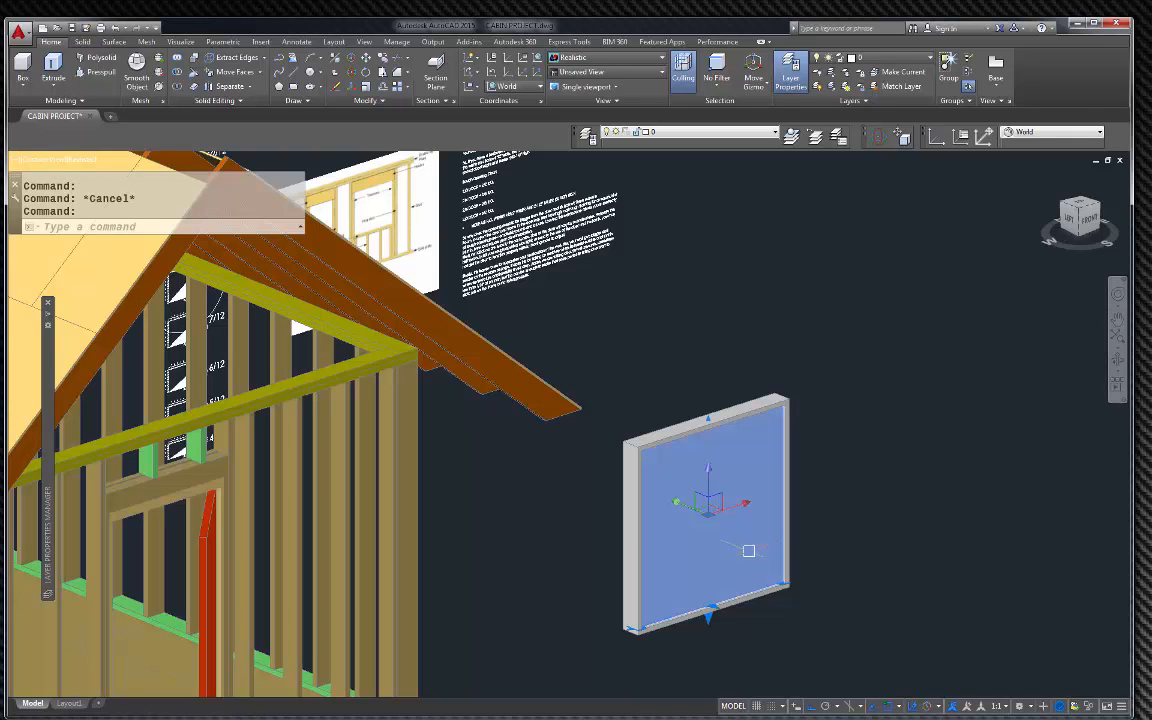
key(Delete)
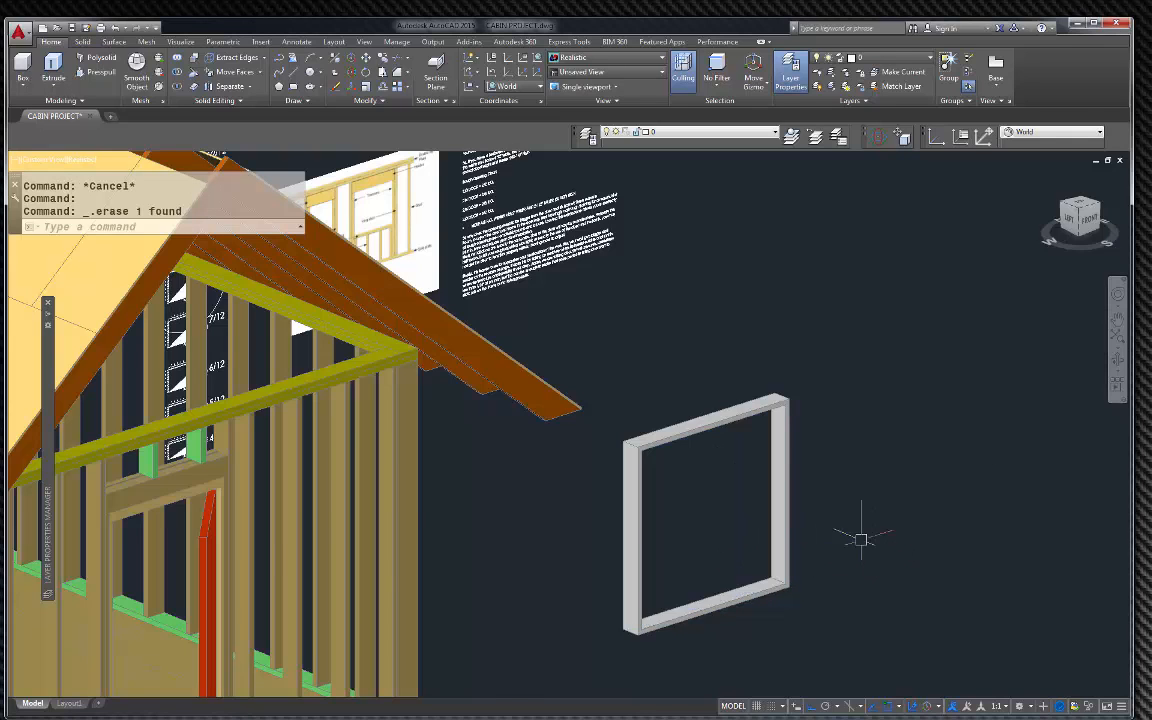
Clear the multiple-layer selection in the Layer Properties Manager and narrow the palette so it no longer covers the cabin
scroll(856, 535, down, 4)
scroll(808, 553, up, 4)
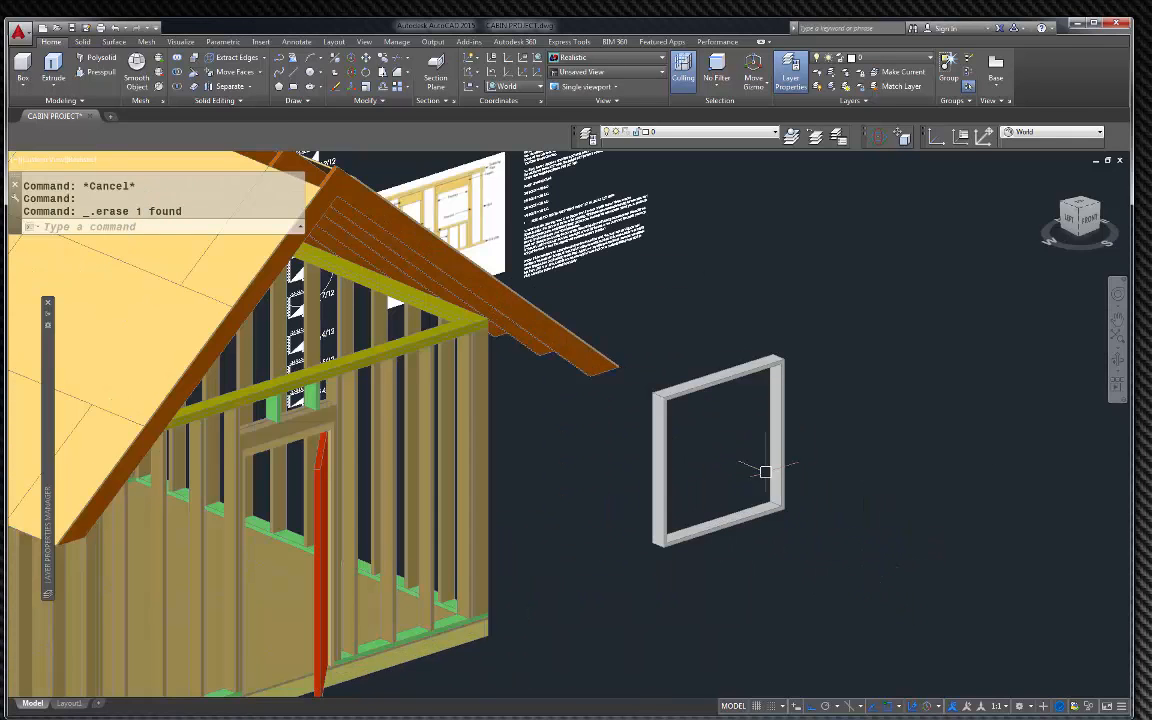
scroll(860, 410, down, 3)
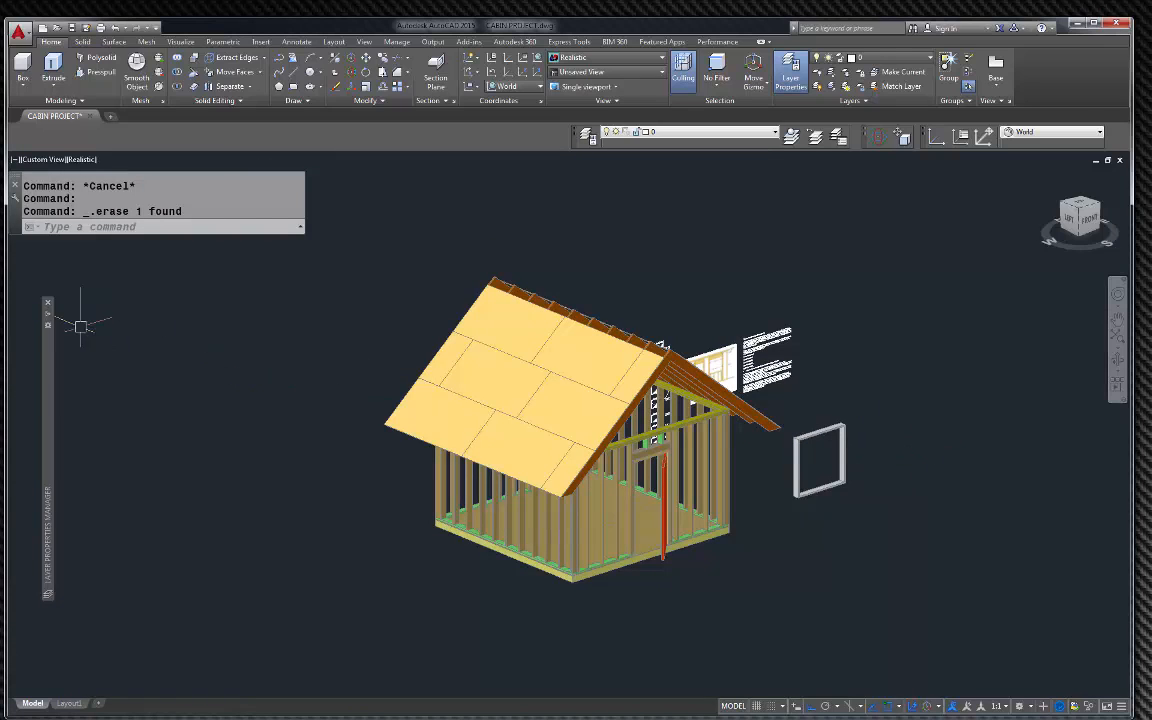
mouse_move(48, 318)
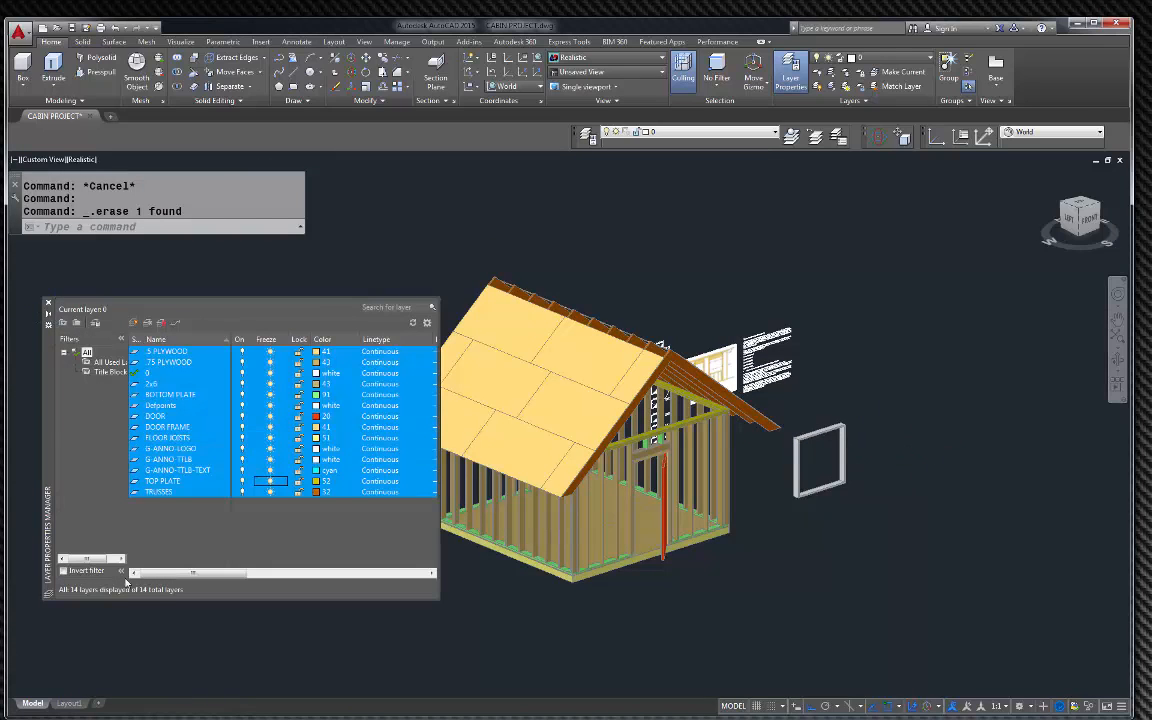
click(167, 542)
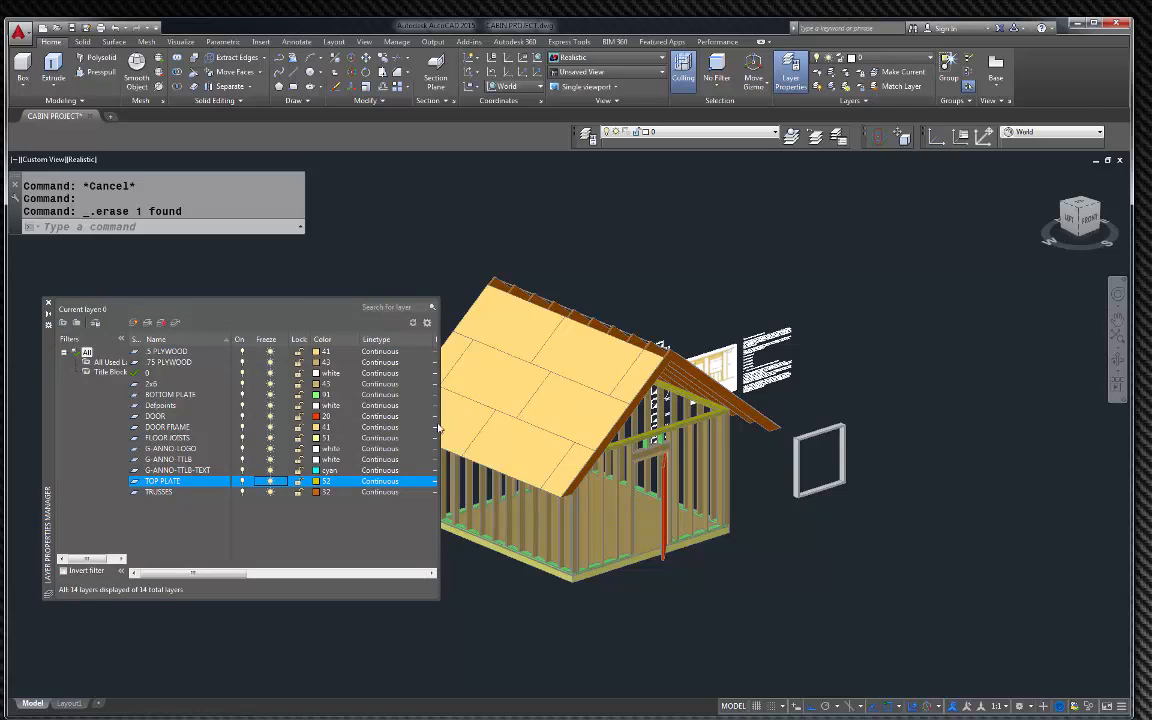
drag(438, 420, 355, 421)
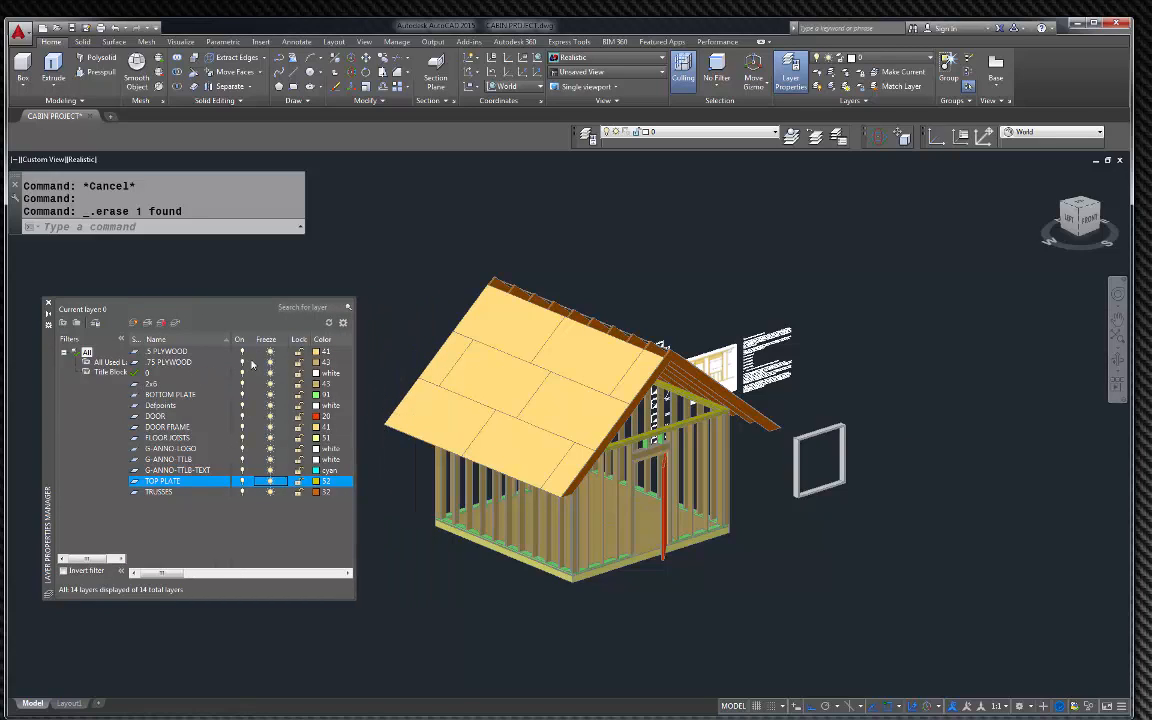
Freeze the .5 PLYWOOD, .75 PLYWOOD, DOOR, DOOR FRAME, FLOOR JOISTS and TRUSSES layers, and collapse the layer palette
click(269, 352)
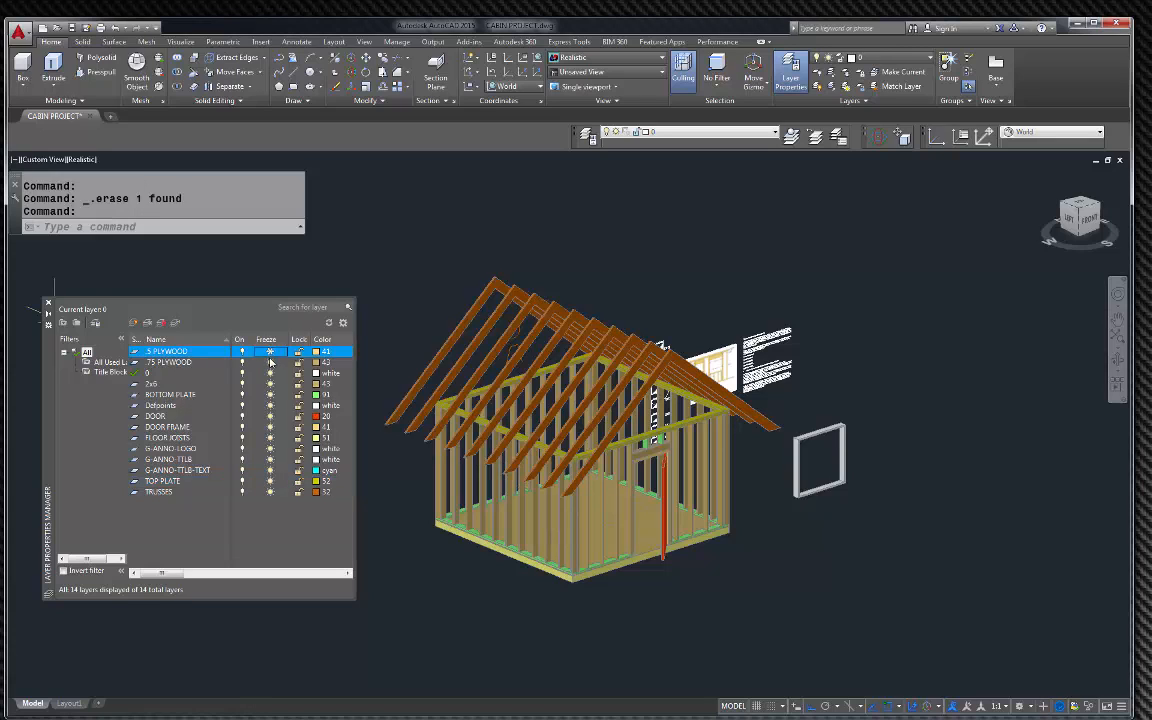
click(269, 362)
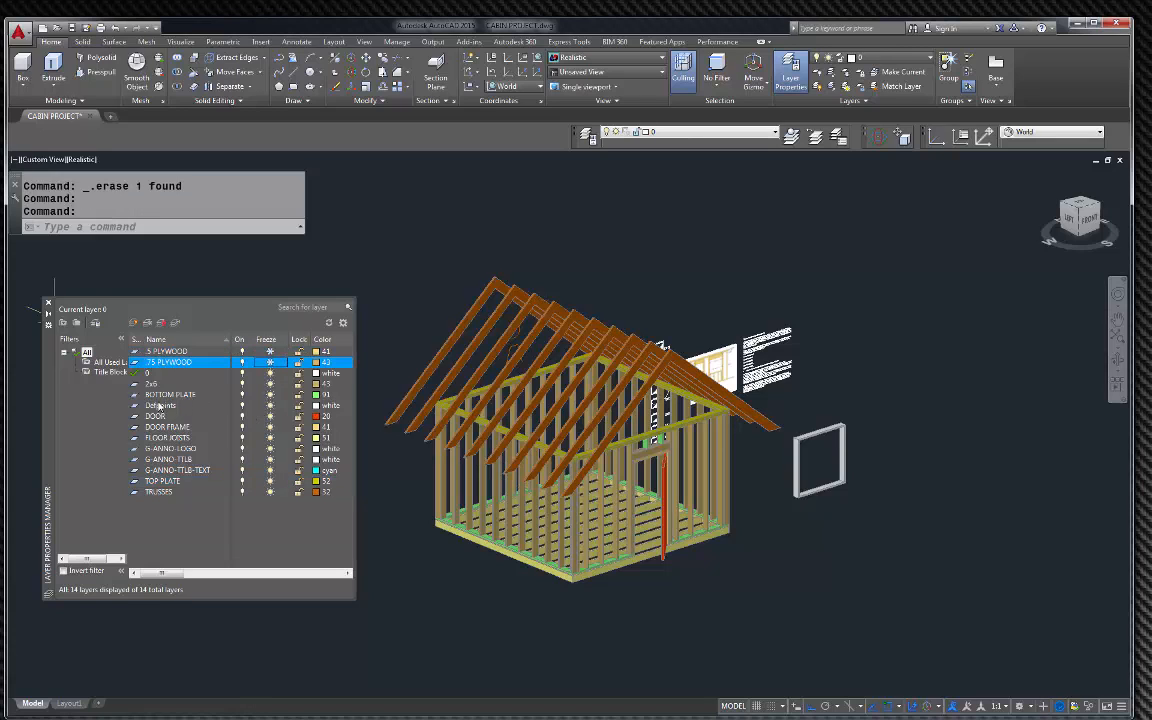
click(269, 416)
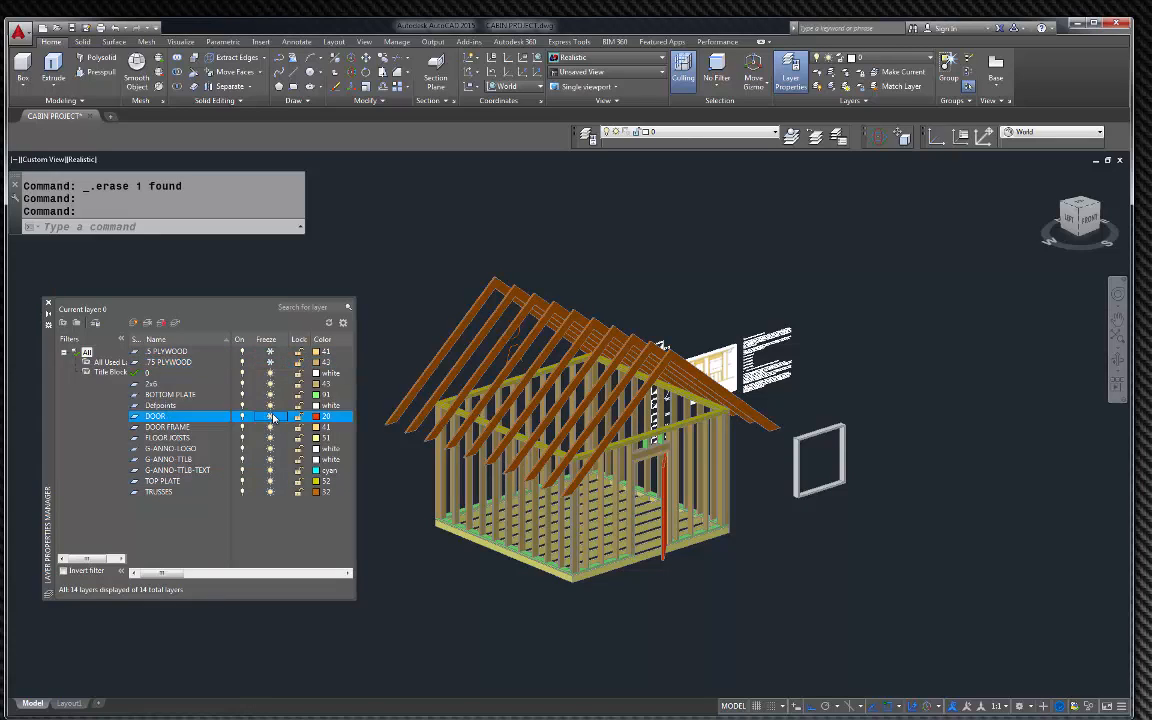
click(269, 427)
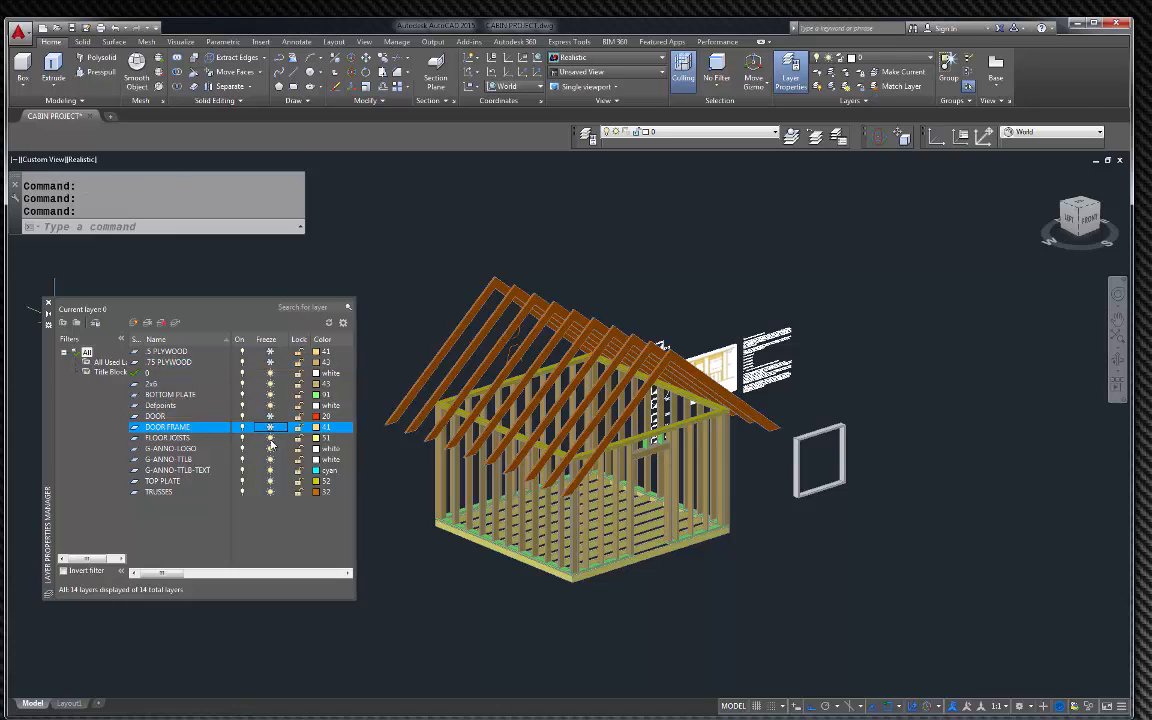
click(269, 438)
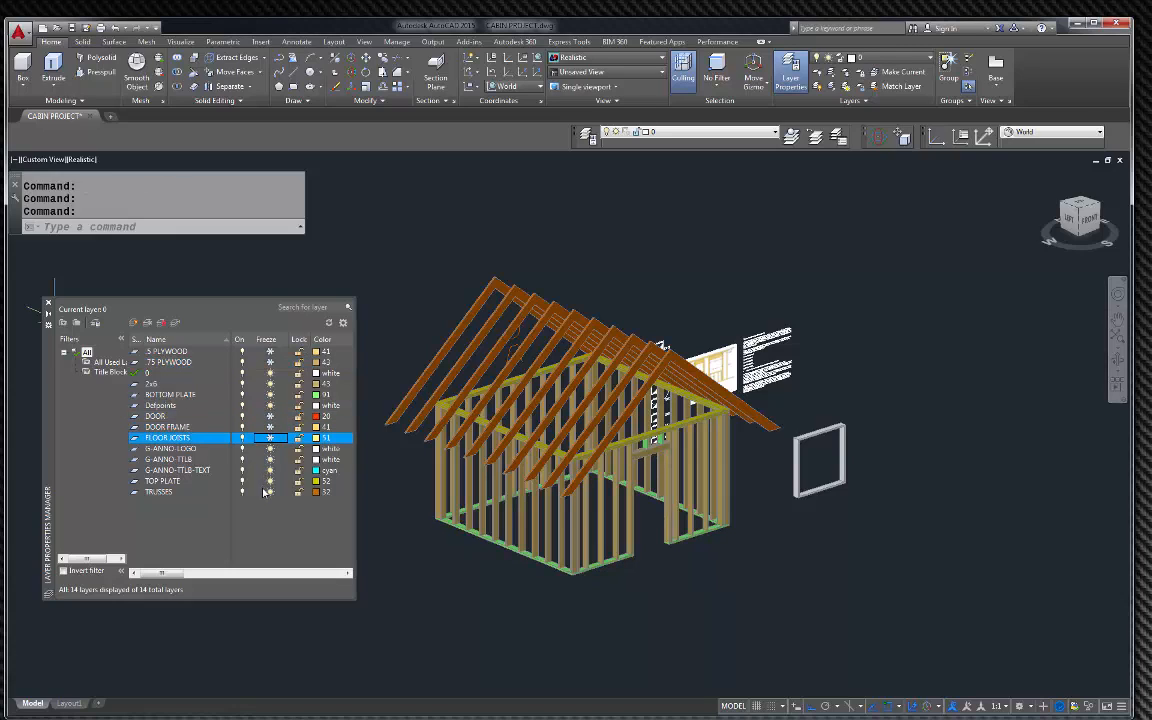
click(269, 492)
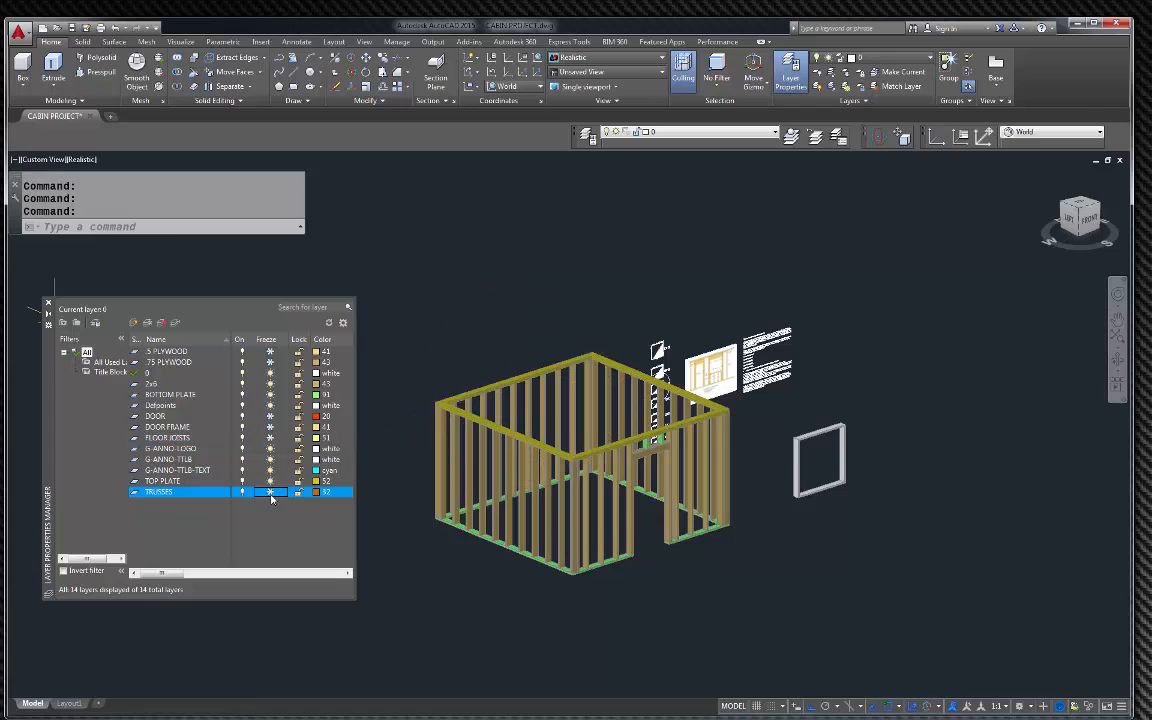
key(Escape)
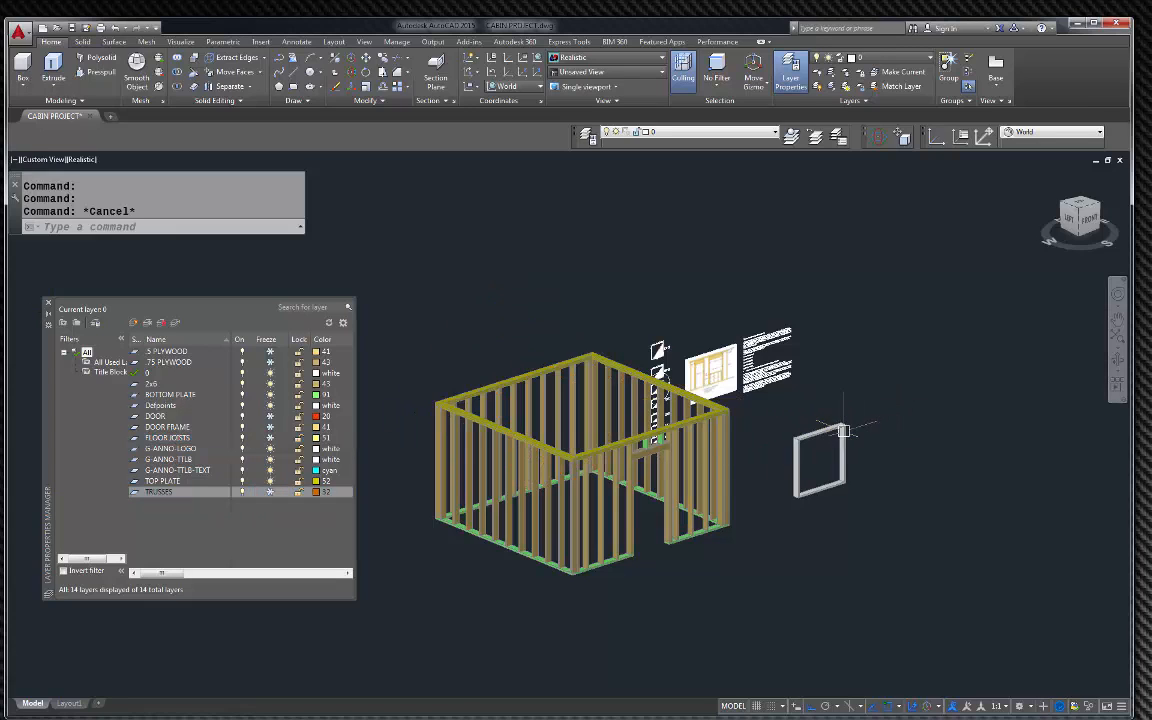
scroll(913, 399, down, 3)
scroll(938, 404, up, 4)
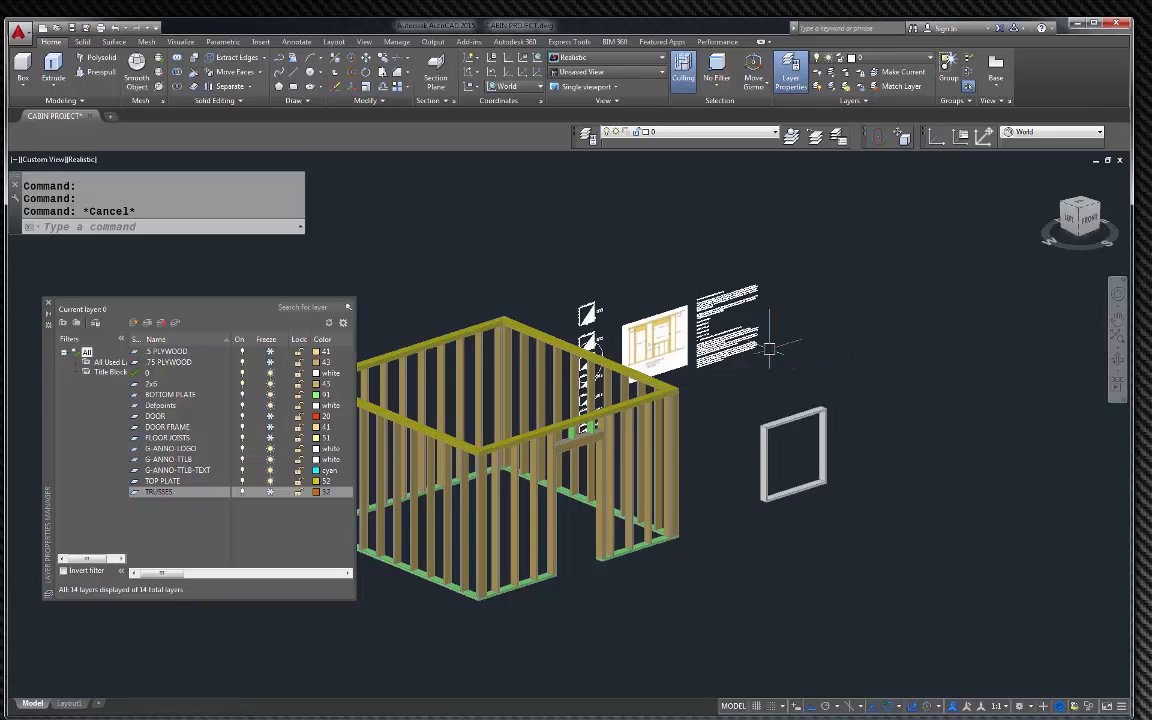
click(46, 313)
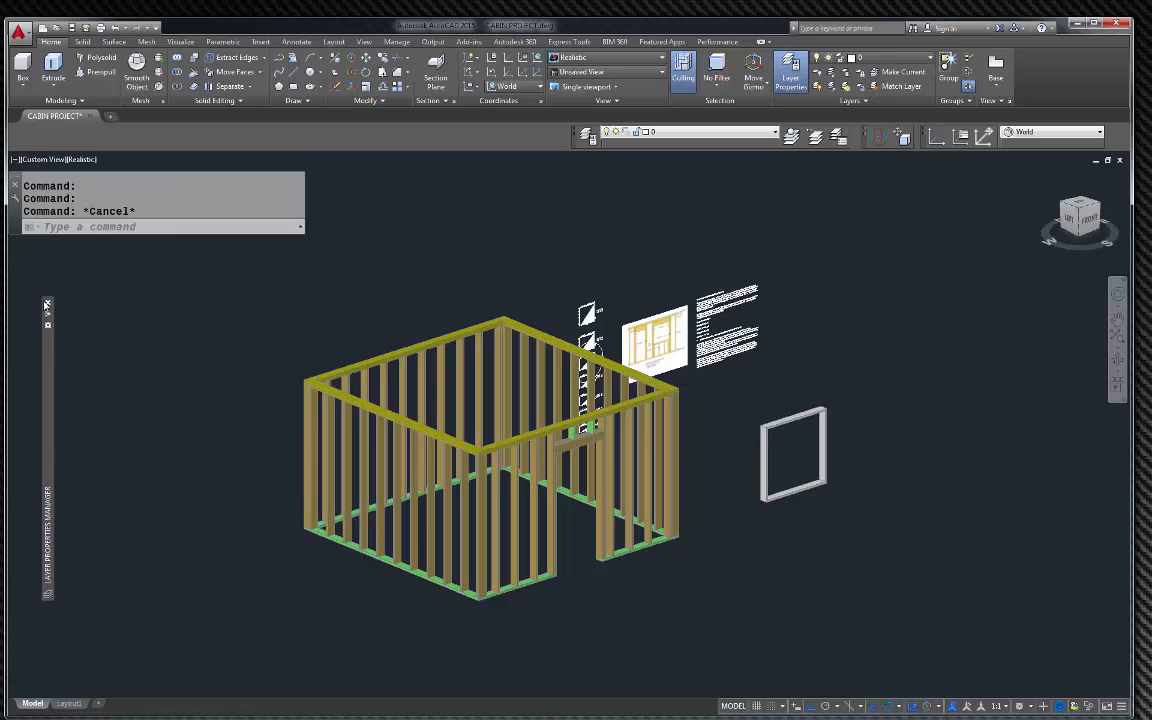
click(24, 63)
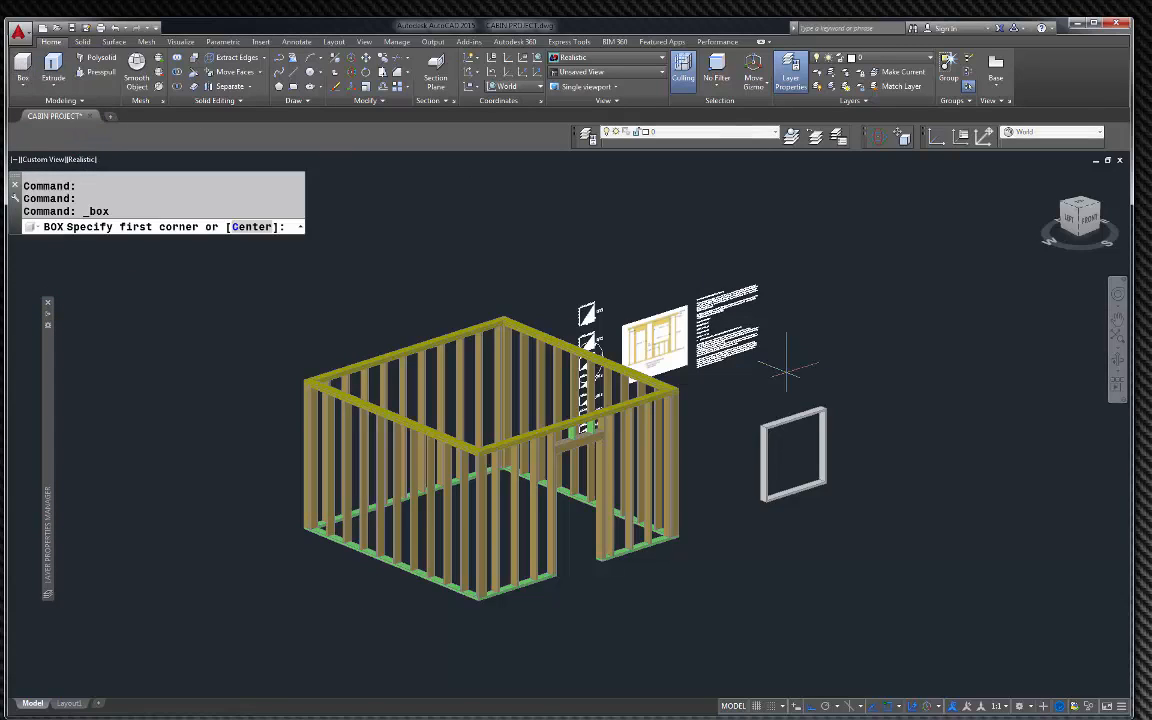
scroll(805, 437, up, 5)
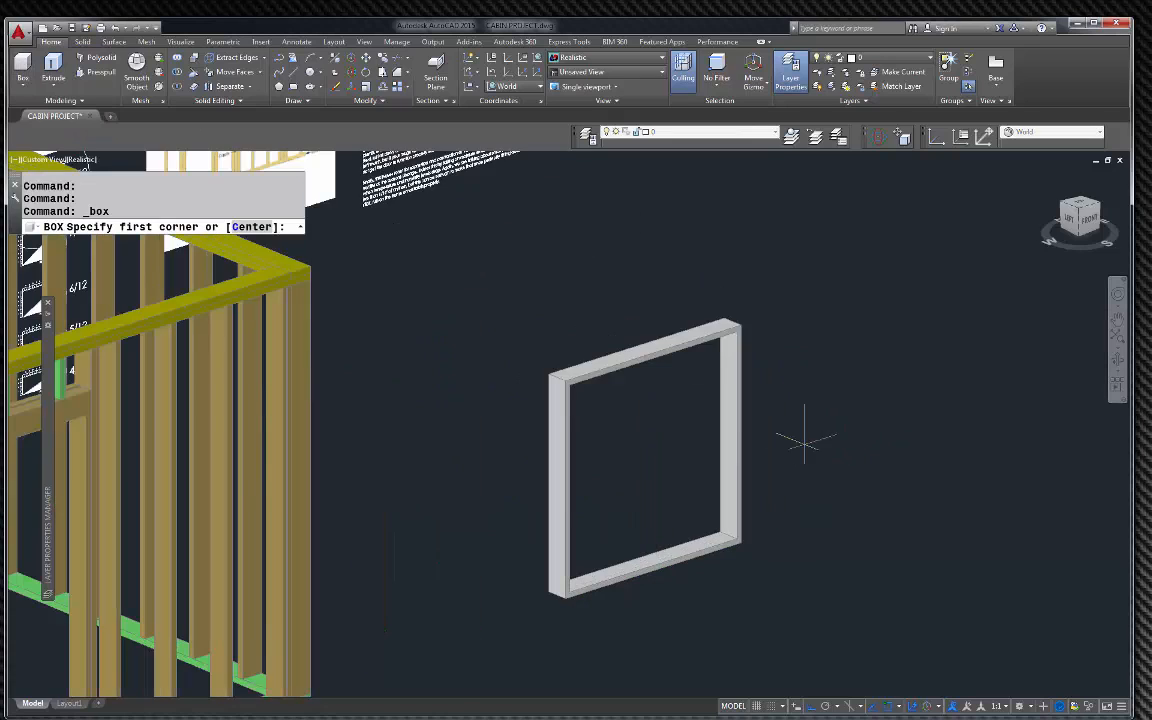
click(565, 381)
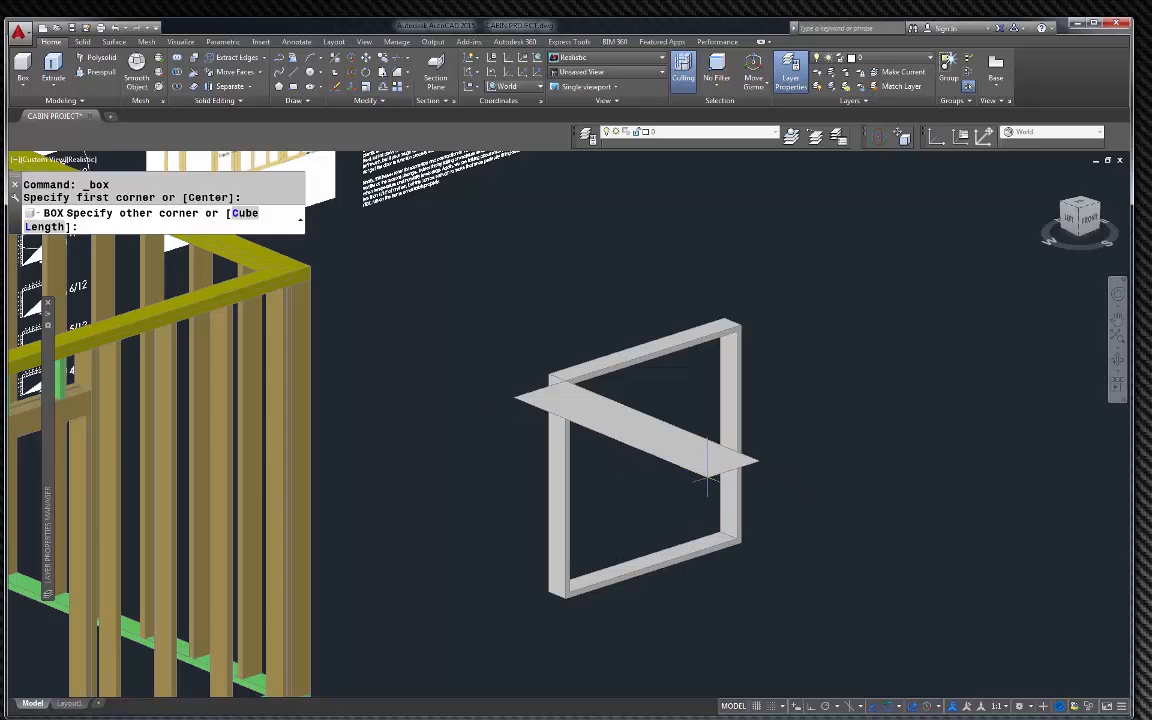
scroll(748, 325, up, 2)
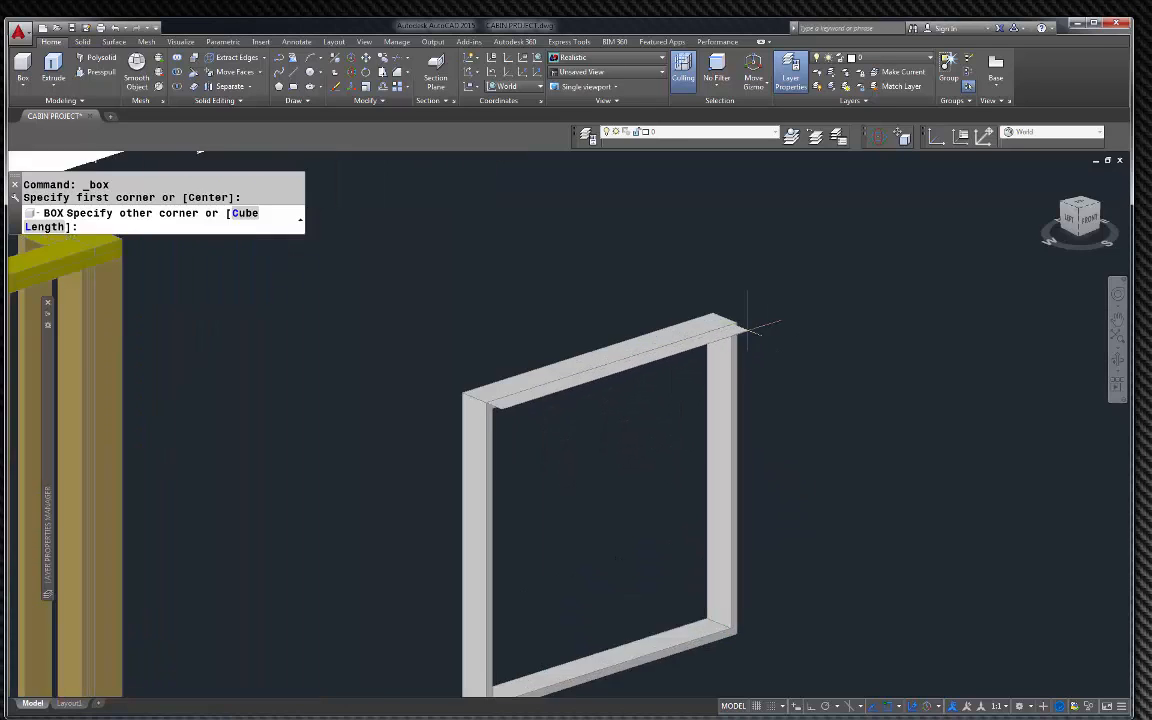
scroll(748, 325, up, 2)
scroll(735, 322, down, 4)
scroll(745, 385, up, 3)
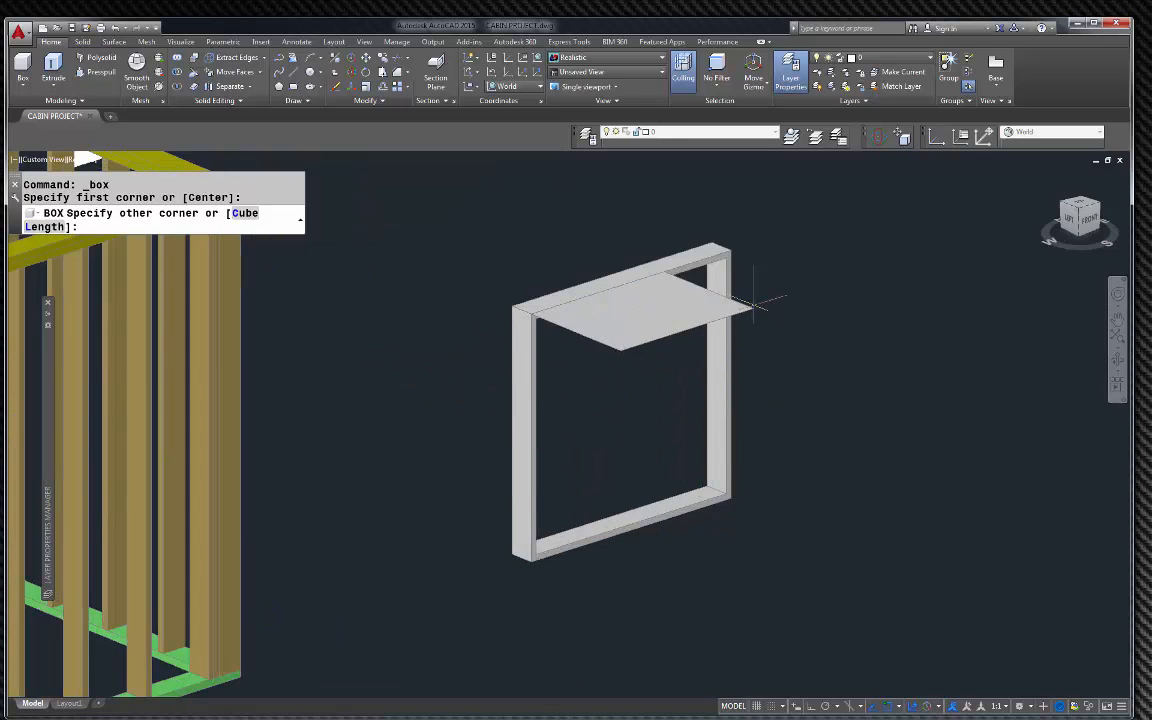
scroll(753, 302, up, 3)
click(665, 248)
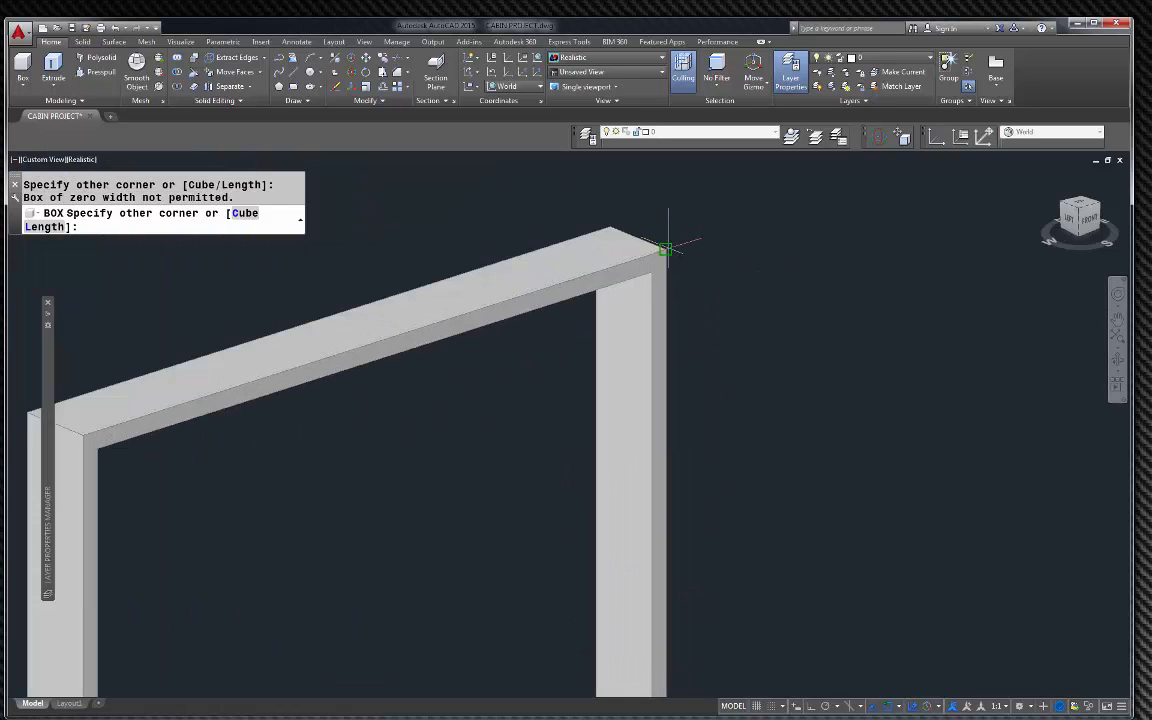
scroll(665, 248, down, 3)
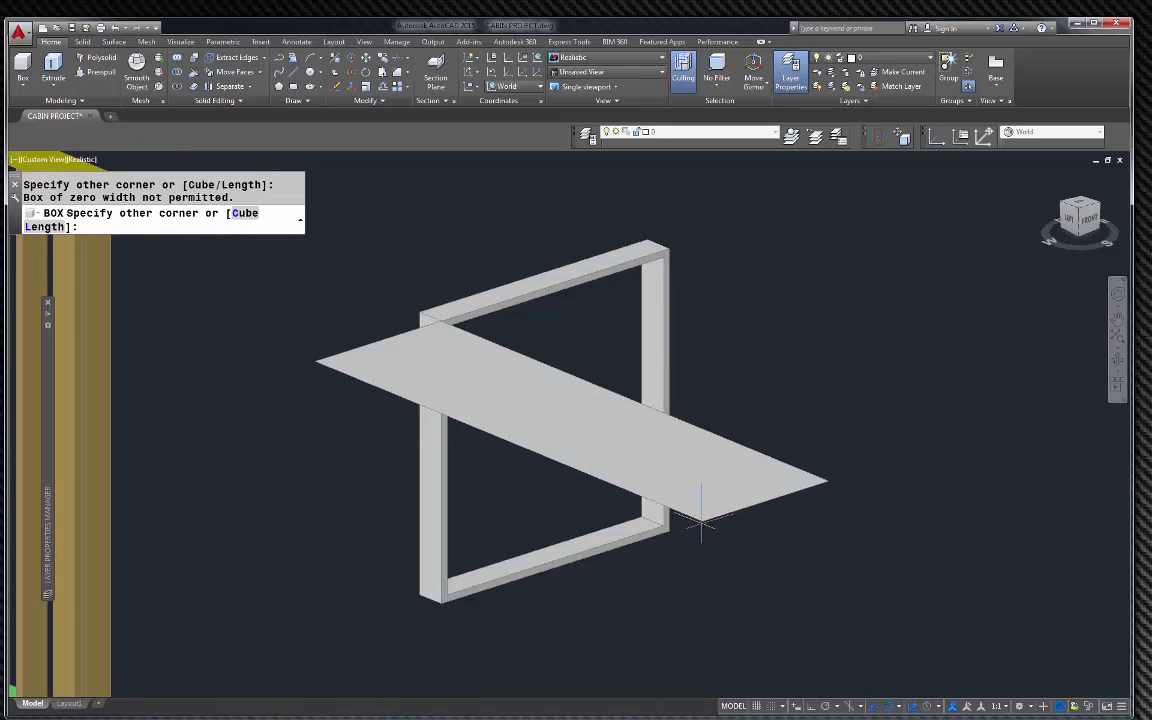
key(Escape)
key(Escape)
key(Escape)
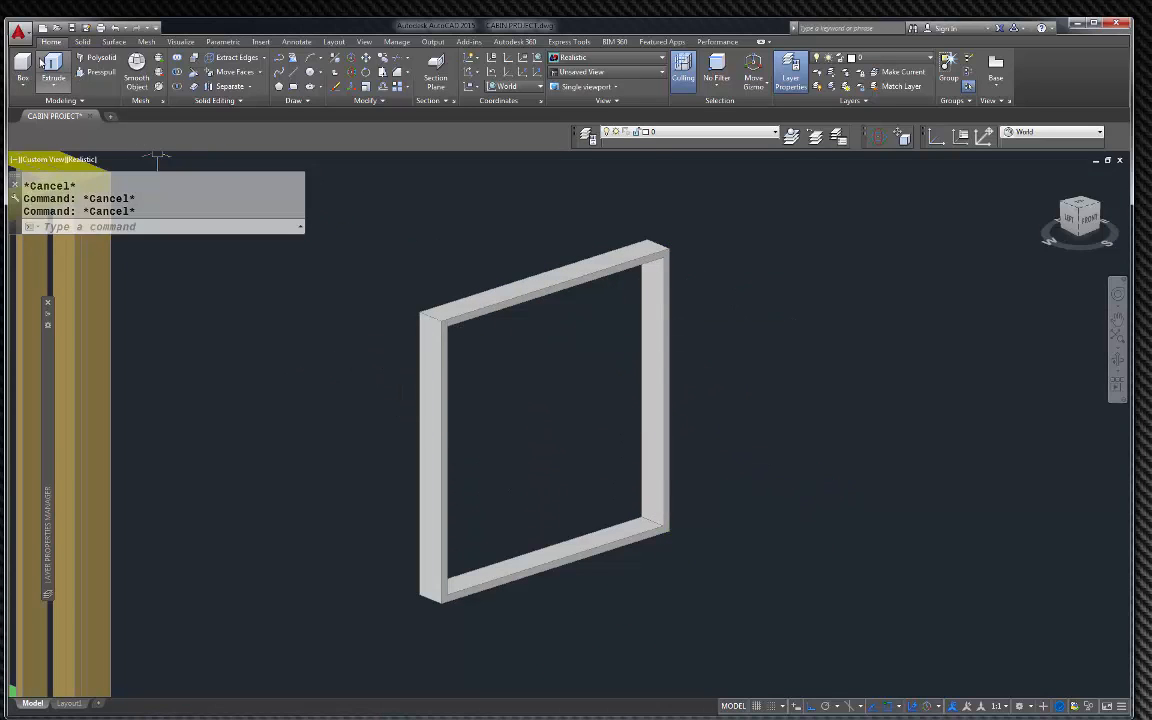
Switch the coordinate system from World to the Front UCS
click(1043, 133)
click(1015, 182)
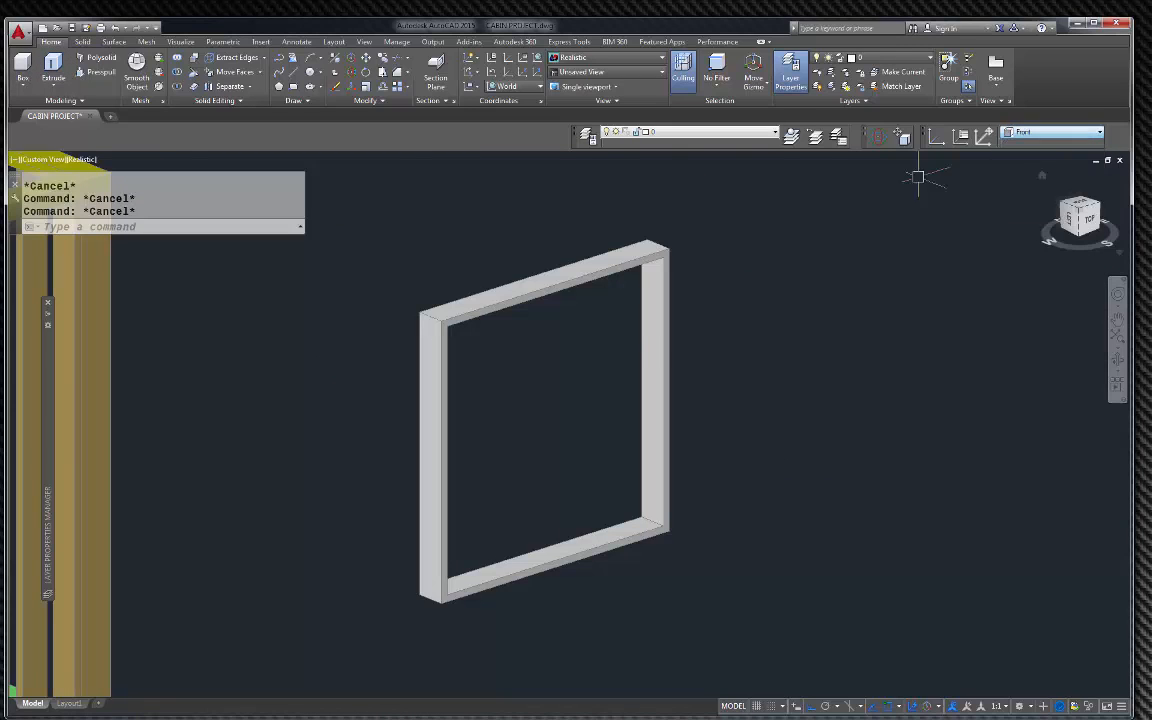
click(22, 68)
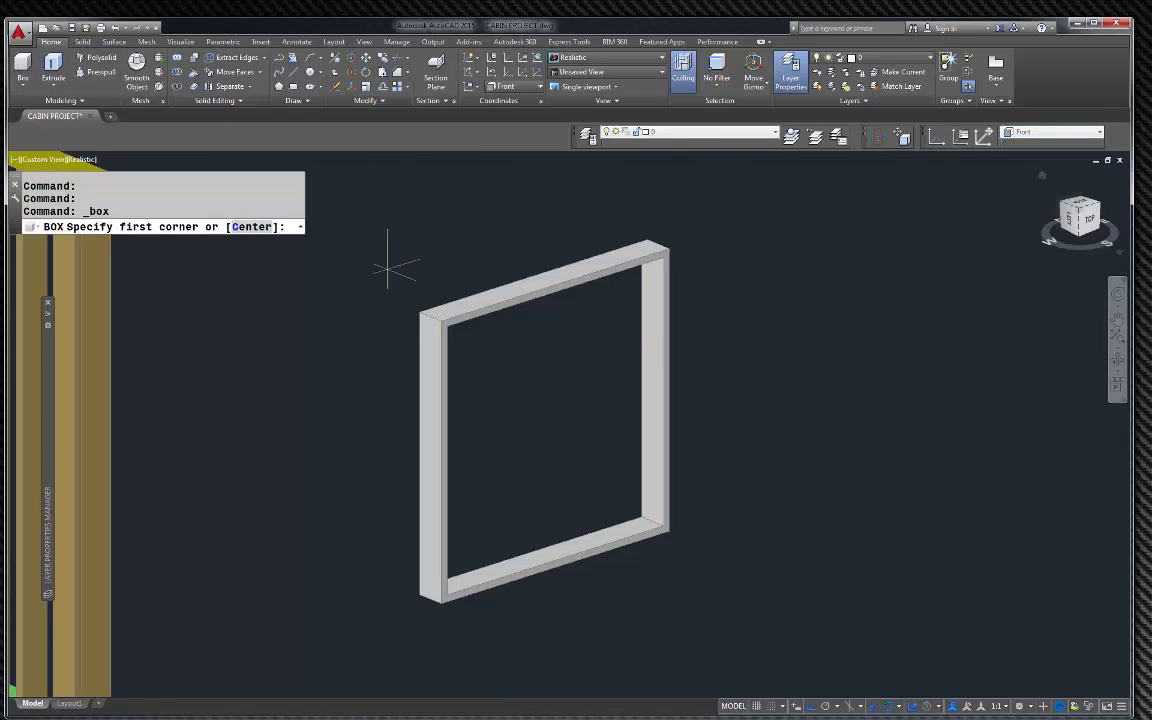
click(440, 320)
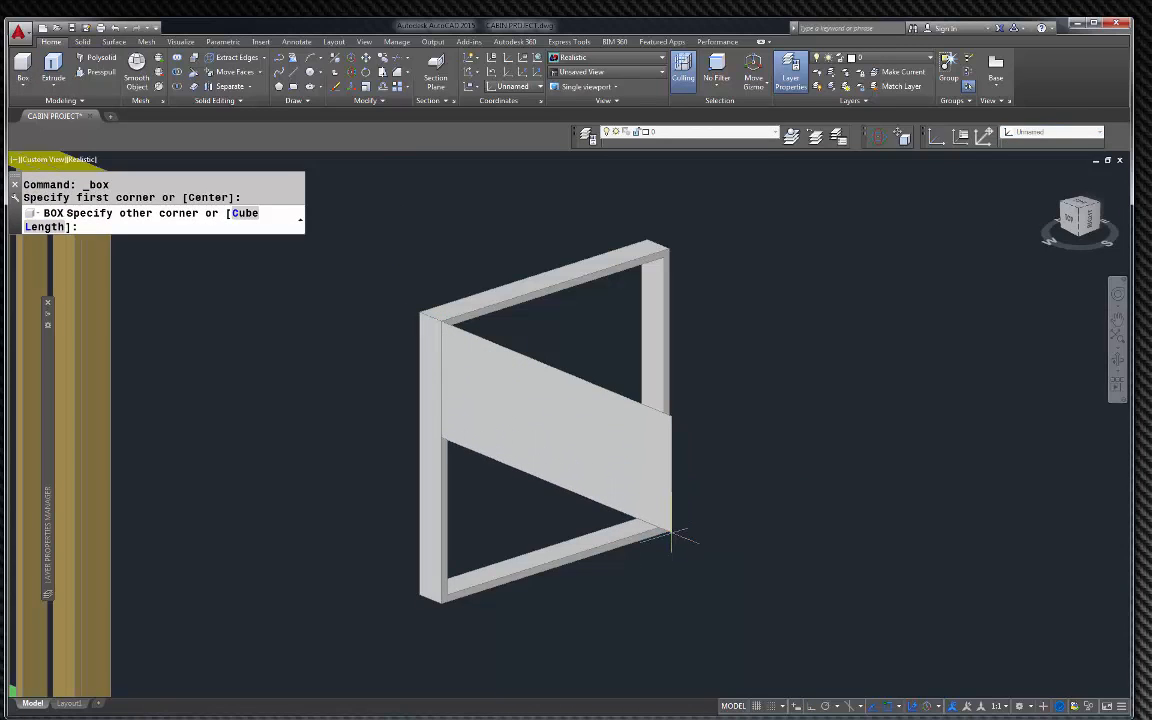
key(Escape)
key(Escape)
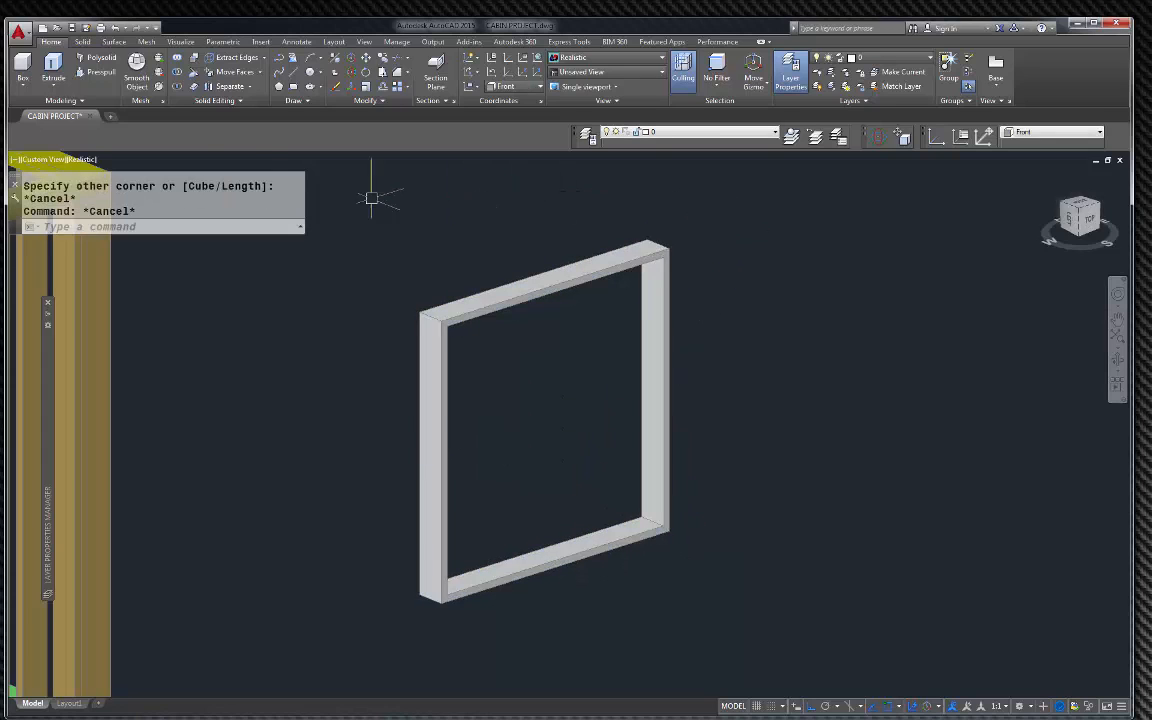
click(24, 62)
scroll(529, 299, up, 3)
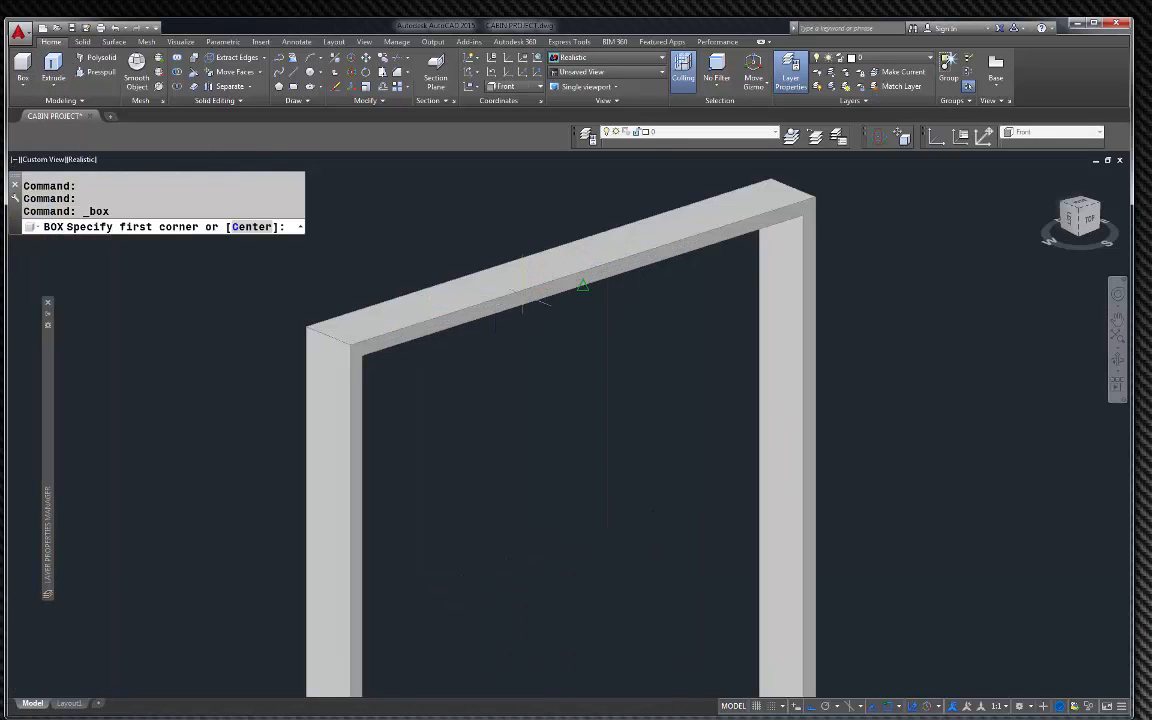
scroll(366, 372, up, 3)
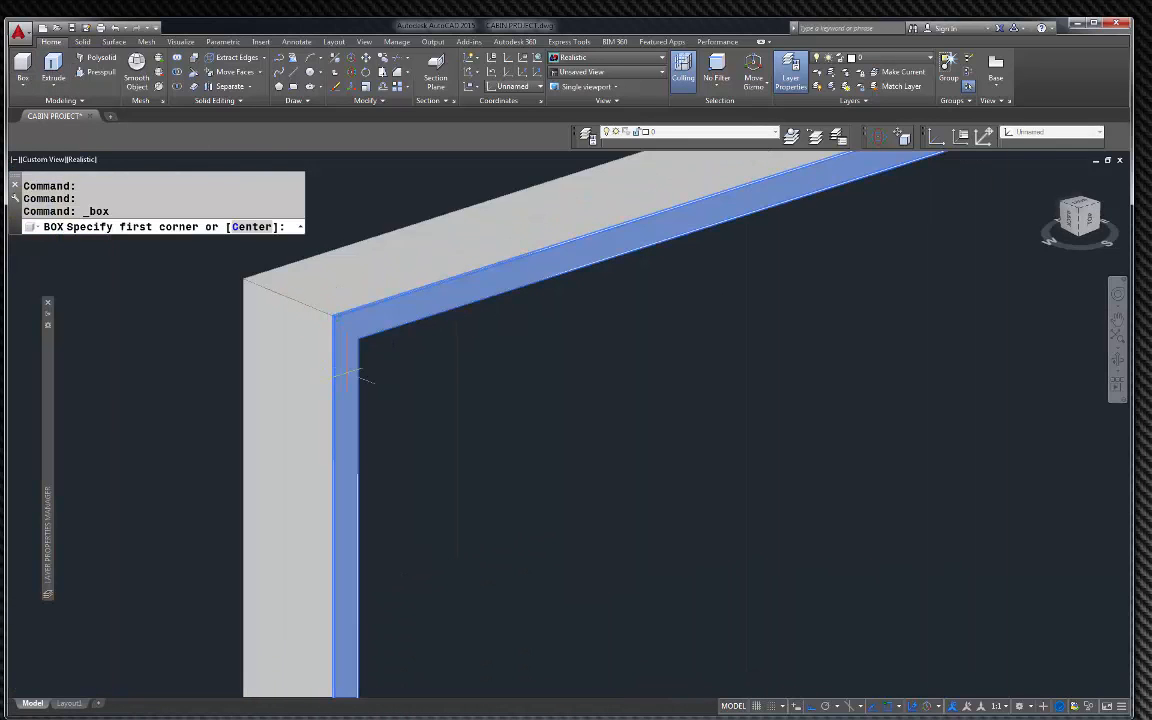
key(Escape)
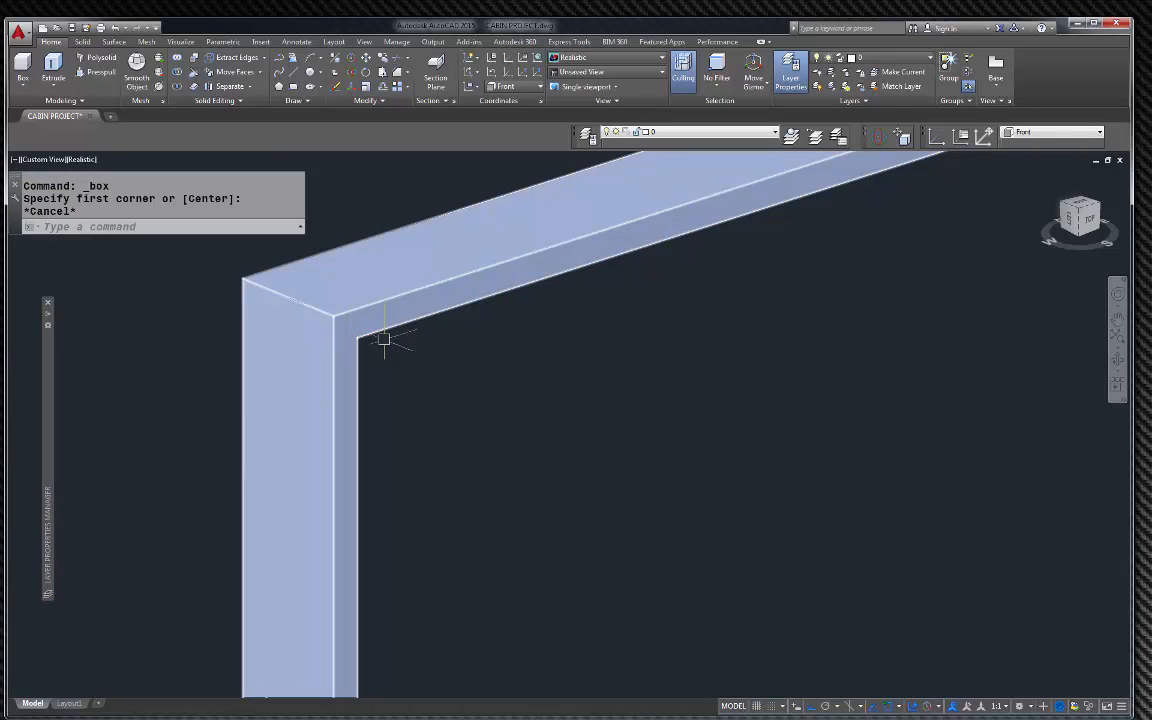
key(Escape)
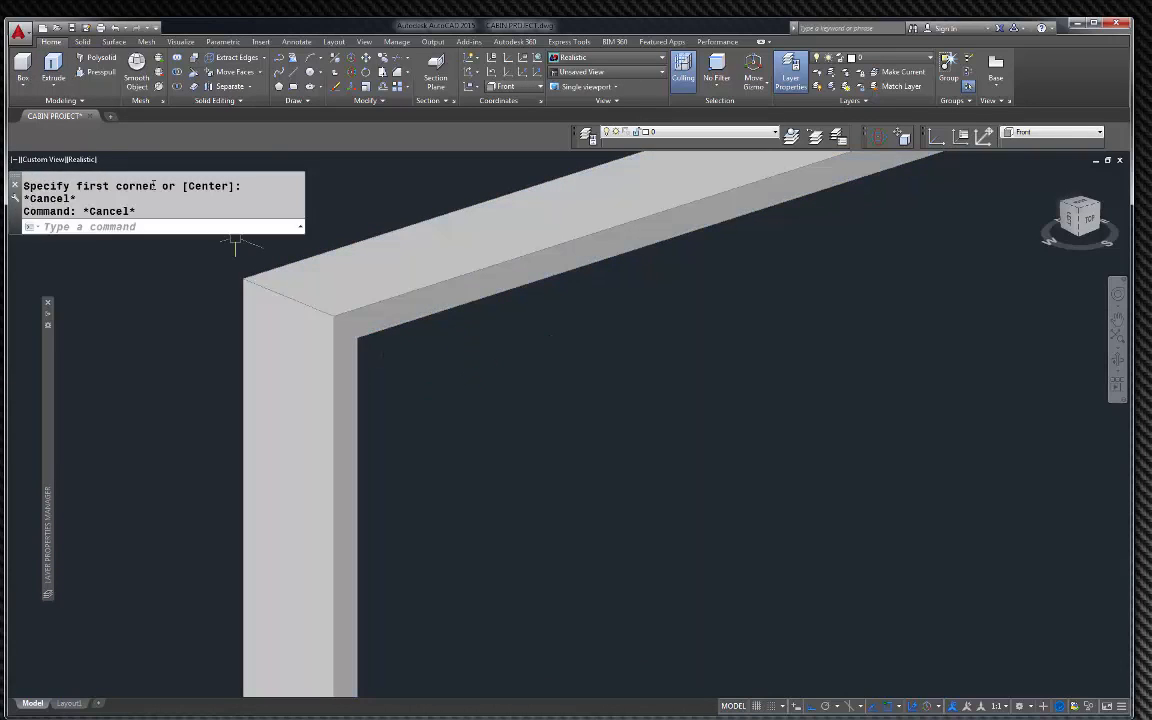
Draw a solid box between opposite outer corners of the window frame's face and extend it outward into a deep block
click(23, 68)
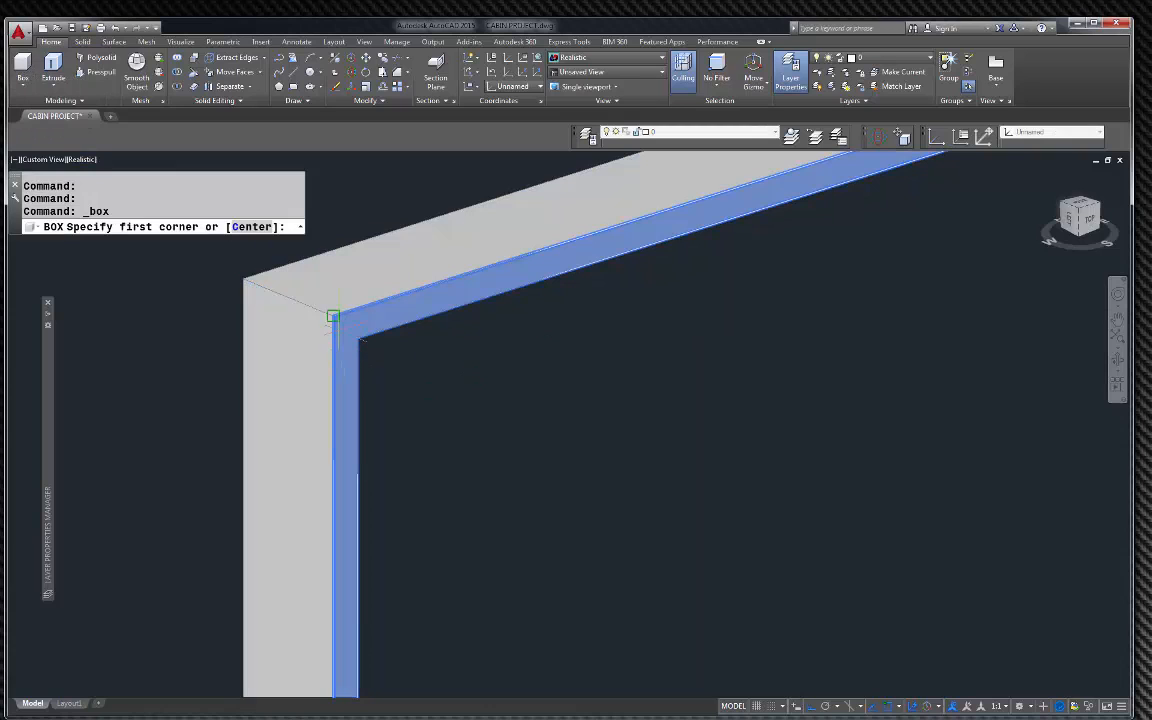
click(333, 316)
scroll(333, 306, down, 4)
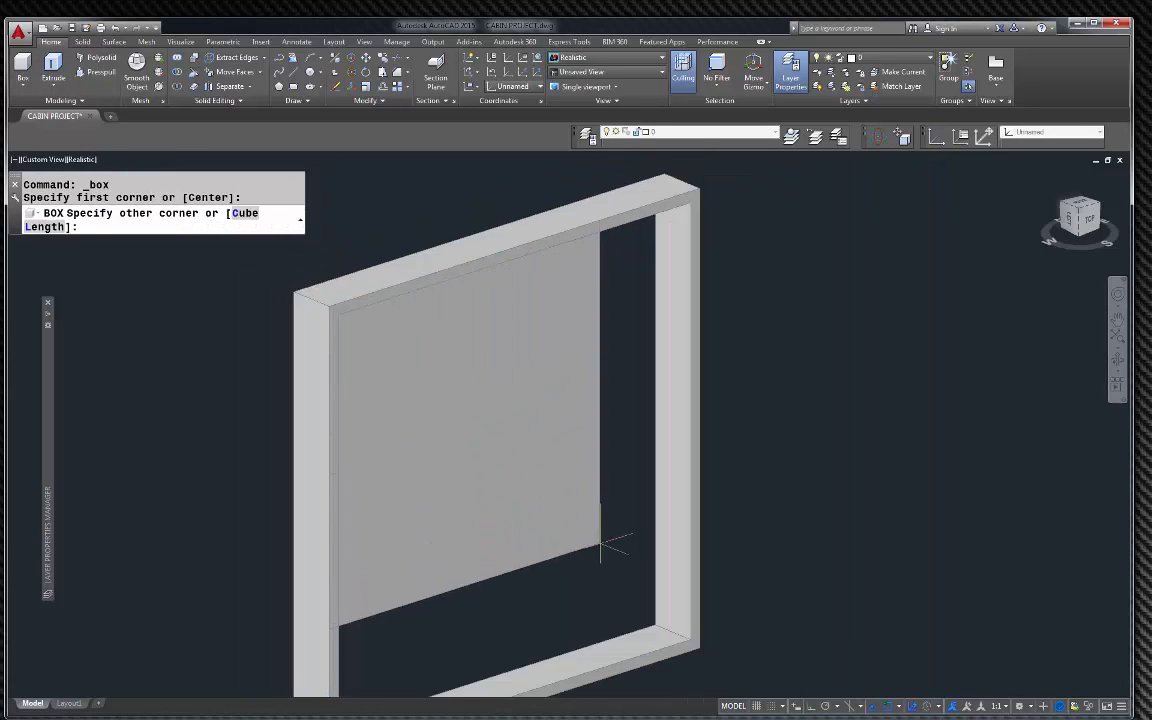
scroll(604, 541, down, 2)
scroll(660, 598, up, 5)
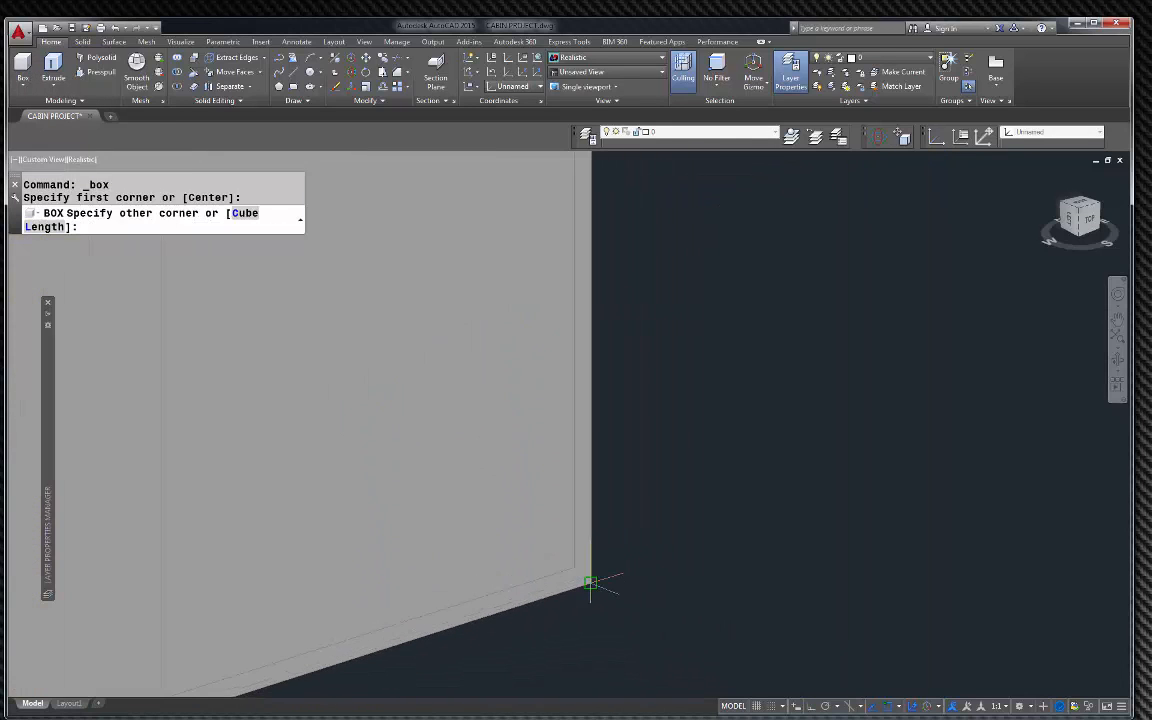
click(591, 584)
scroll(630, 548, down, 5)
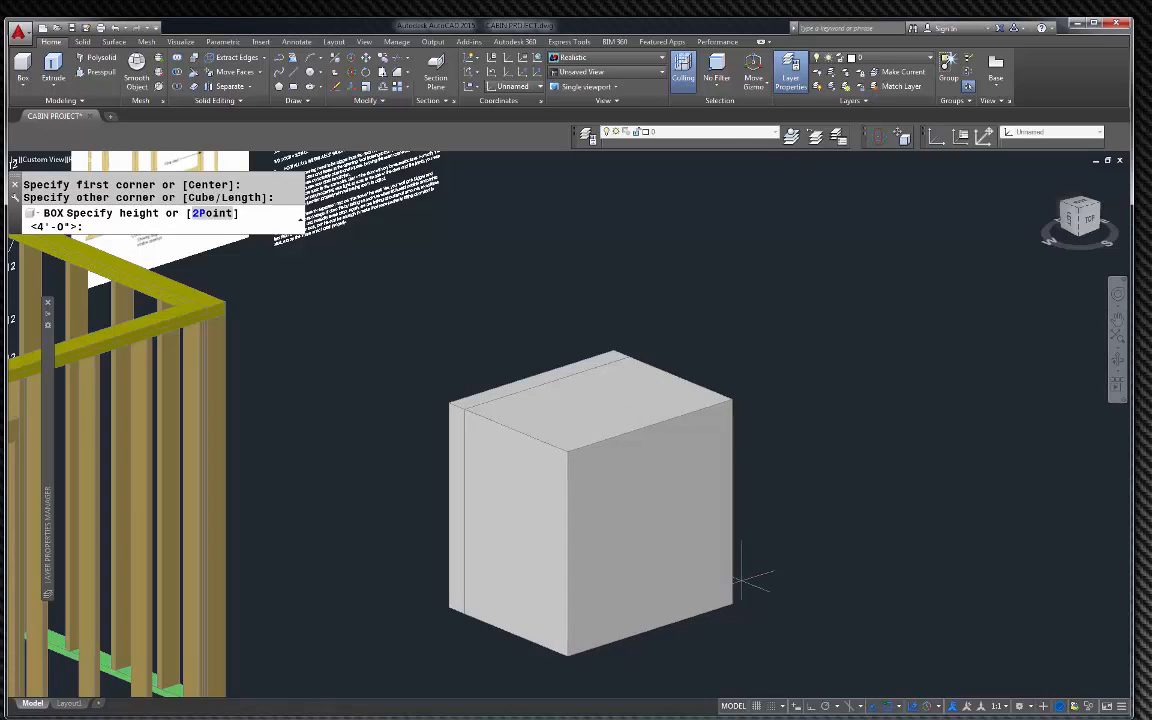
click(738, 566)
key(Escape)
Move the new box in a straight line past the cabin to the open area outside its left side wall
click(708, 383)
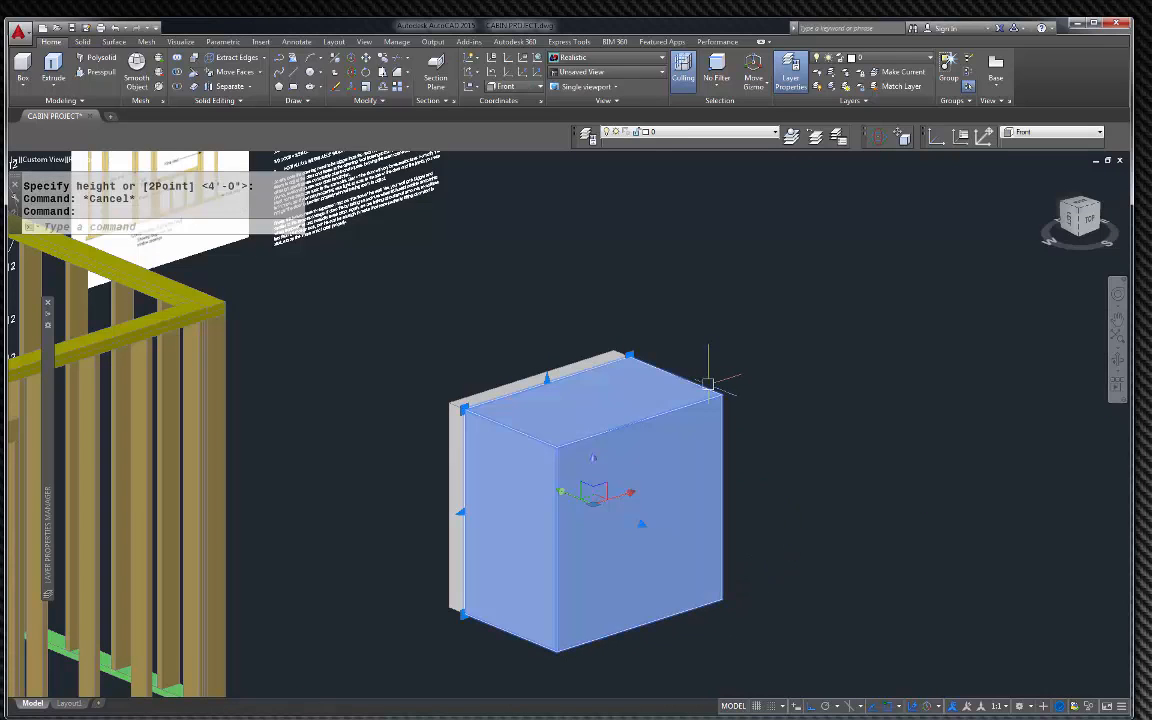
scroll(787, 365, down, 2)
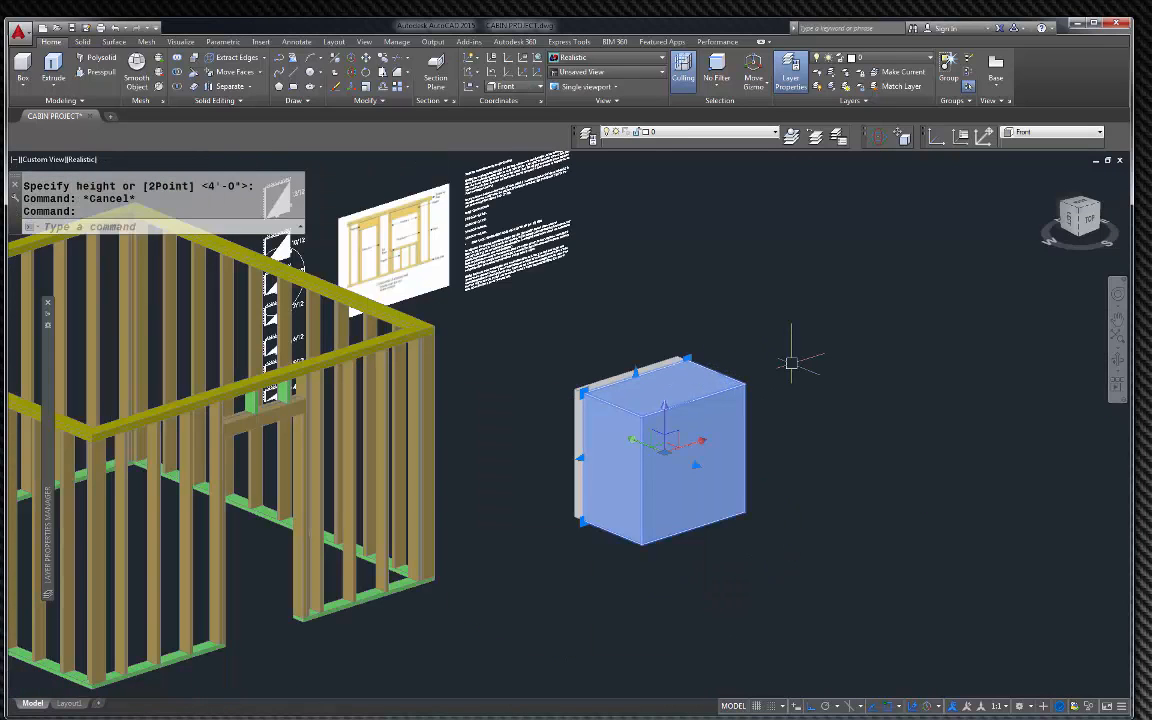
text(m)
key(Return)
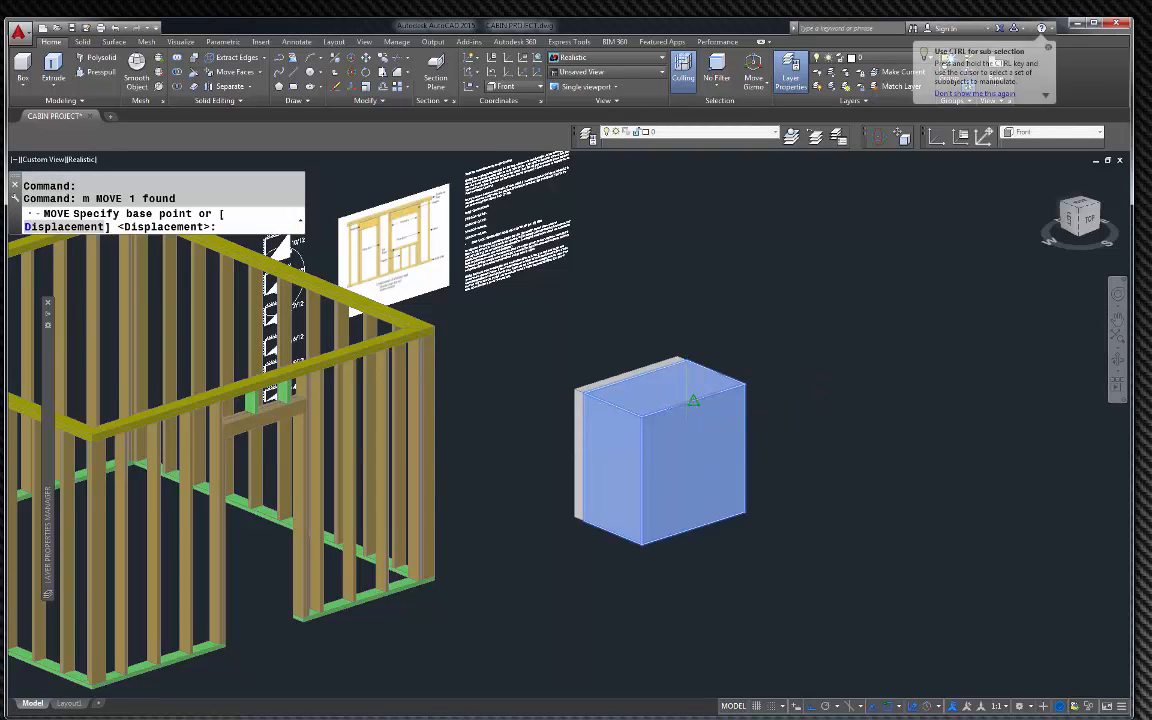
click(706, 388)
scroll(830, 395, down, 5)
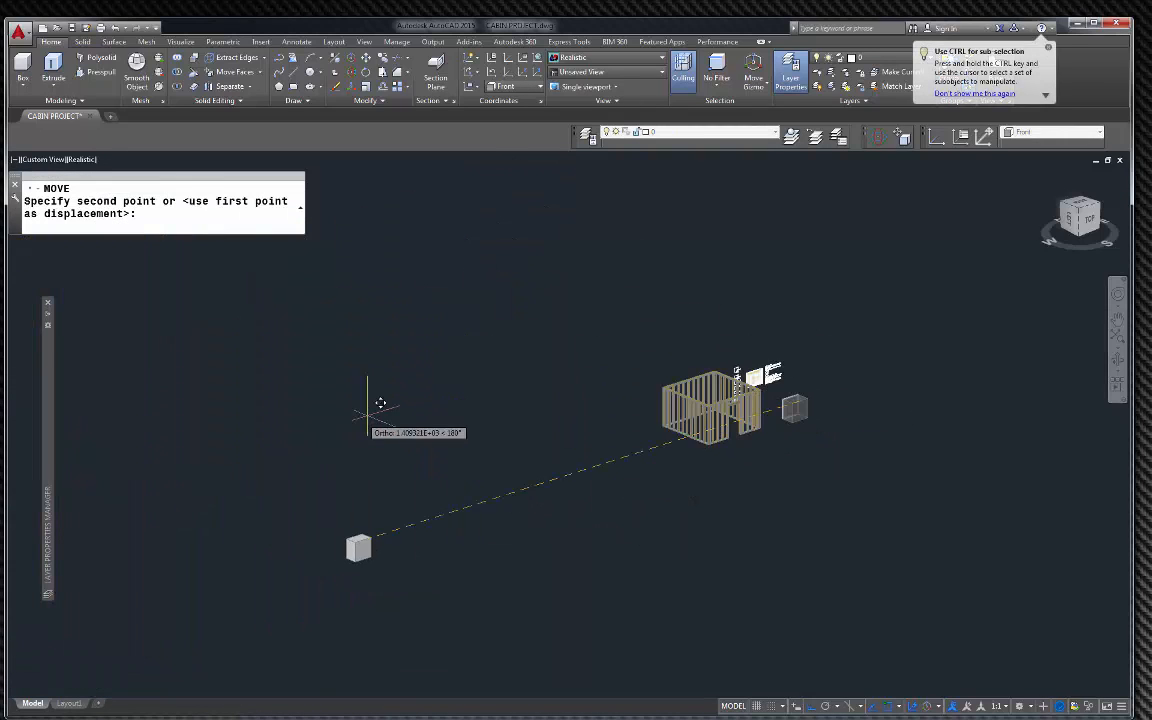
scroll(600, 420, up, 5)
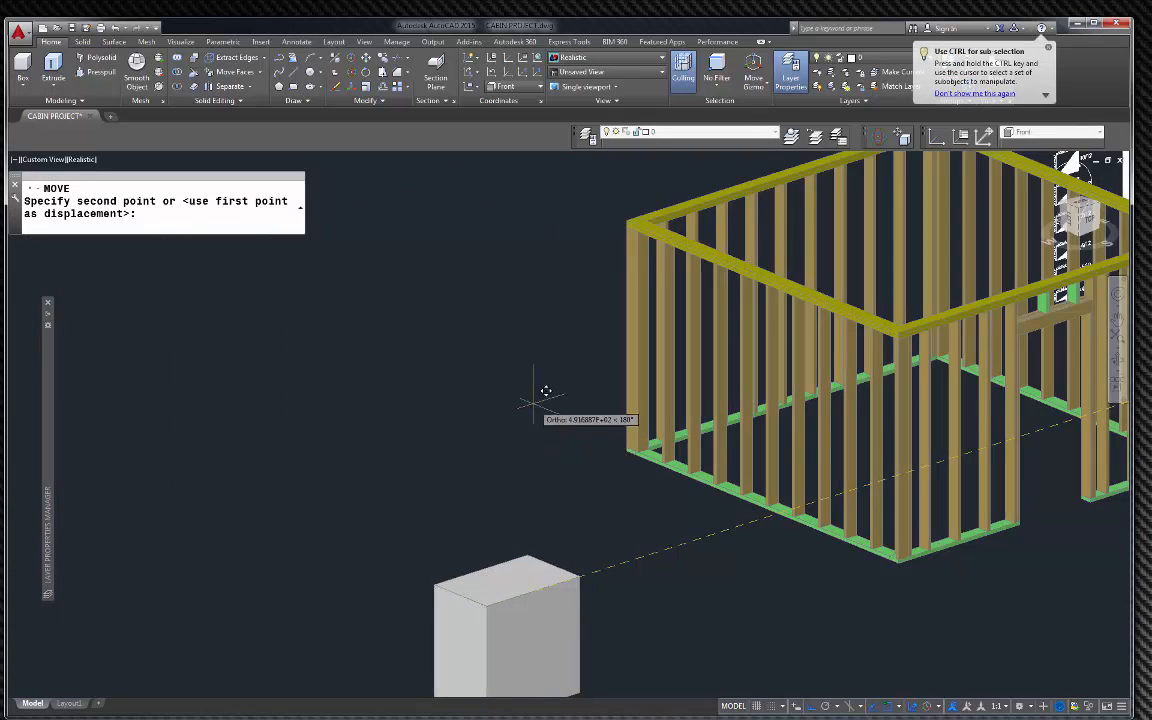
key(Escape)
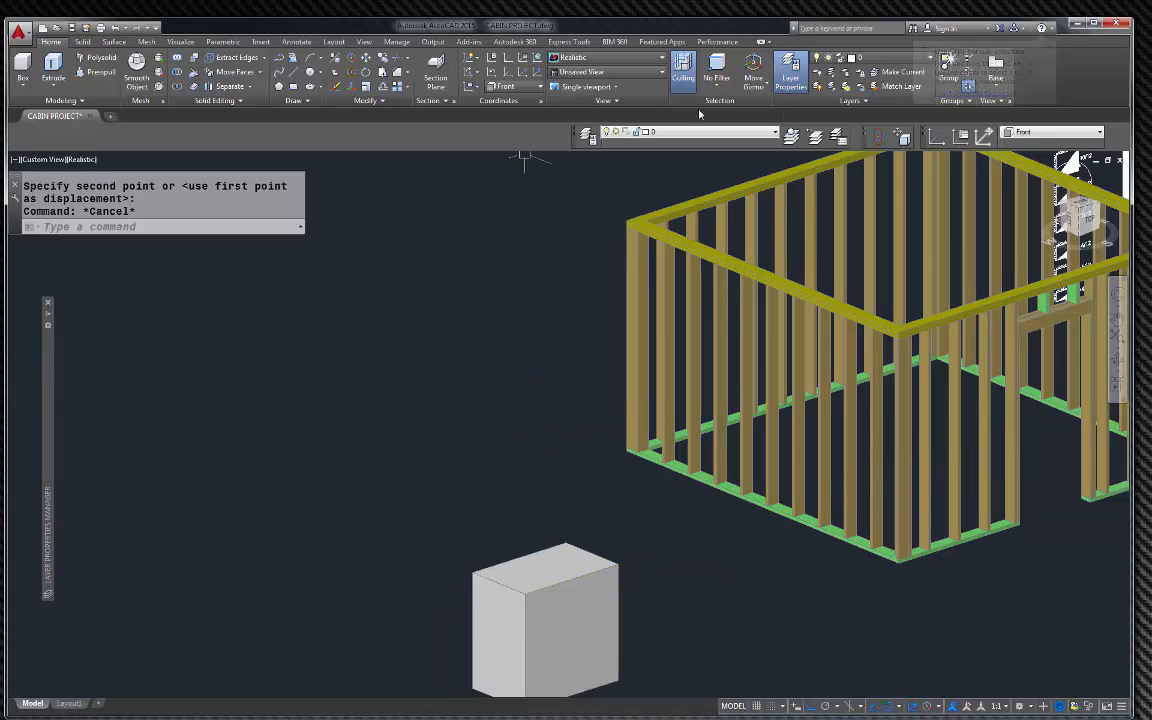
Rotate the box a quarter turn about the vertical axis through its upper corner so its window face parallels the left side wall
click(876, 137)
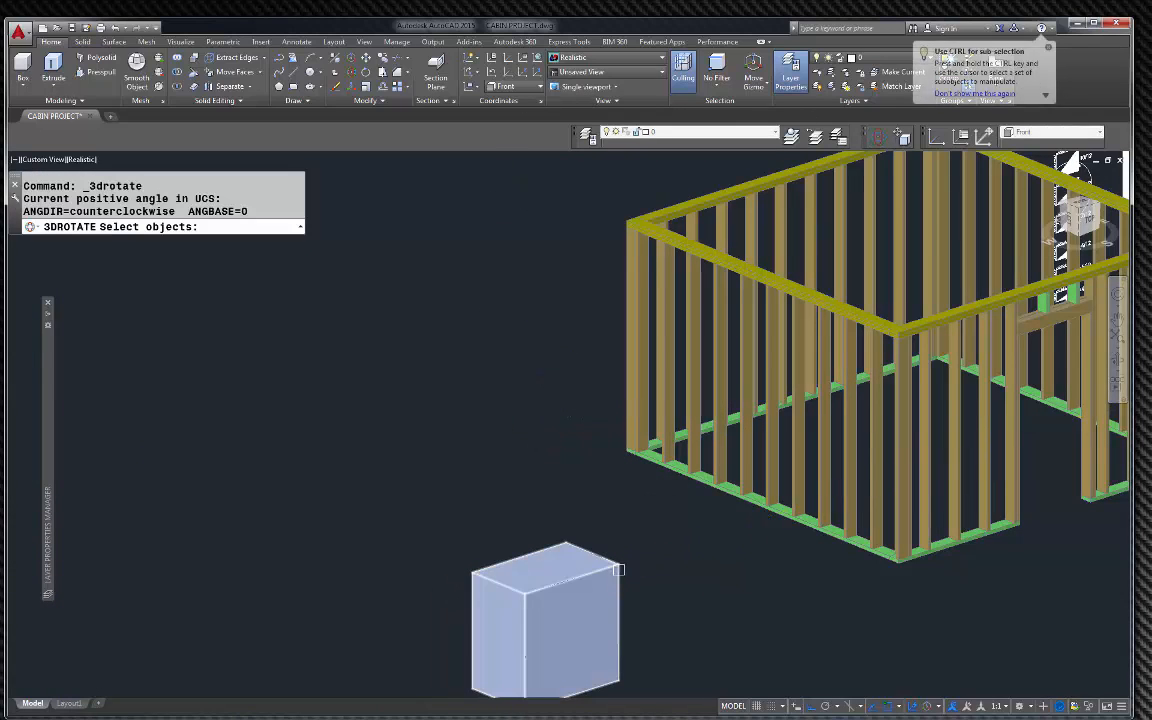
click(616, 567)
key(Return)
click(618, 565)
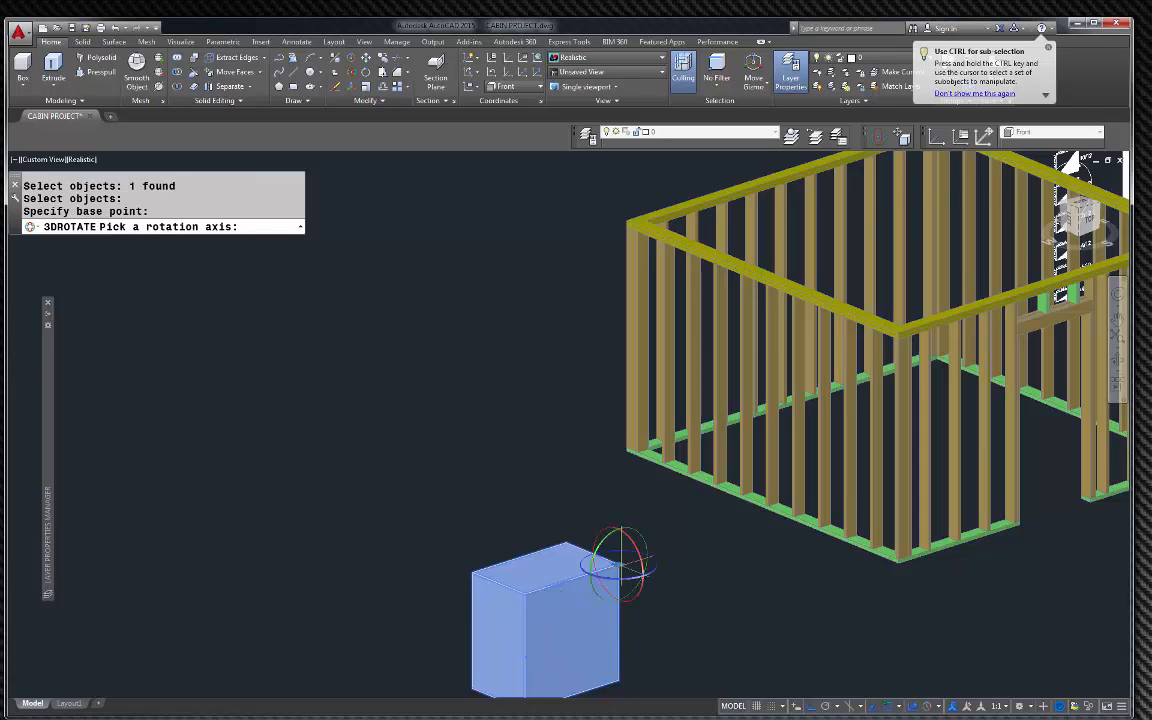
click(652, 572)
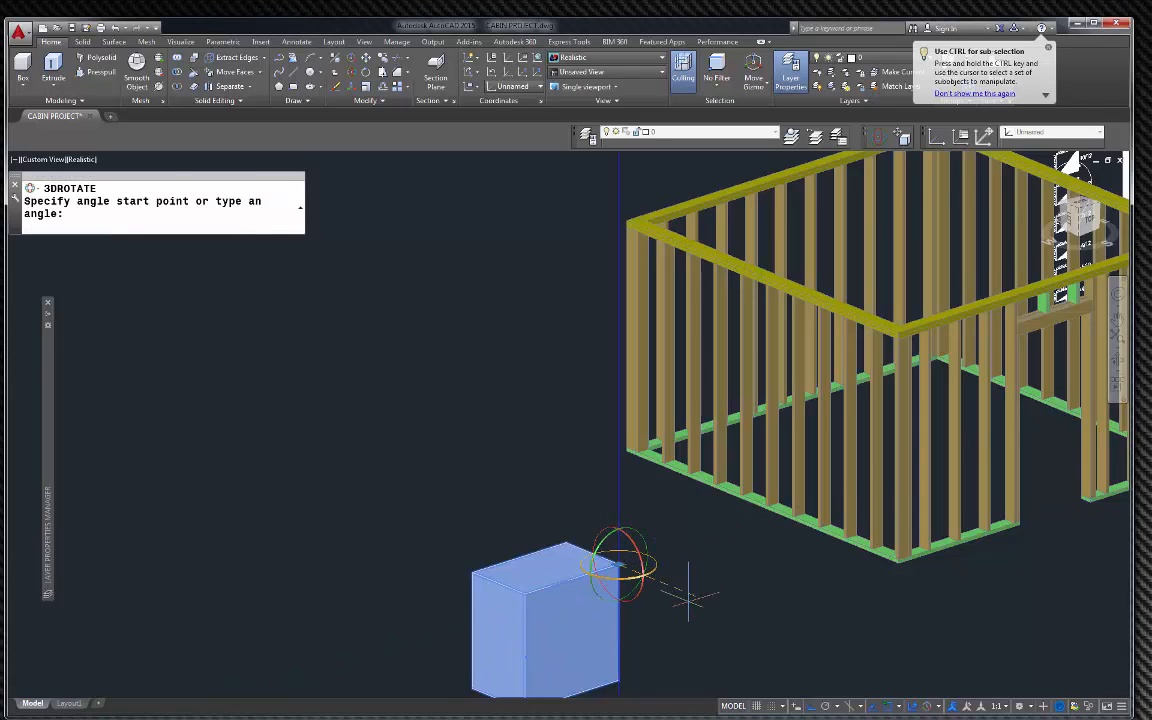
click(686, 596)
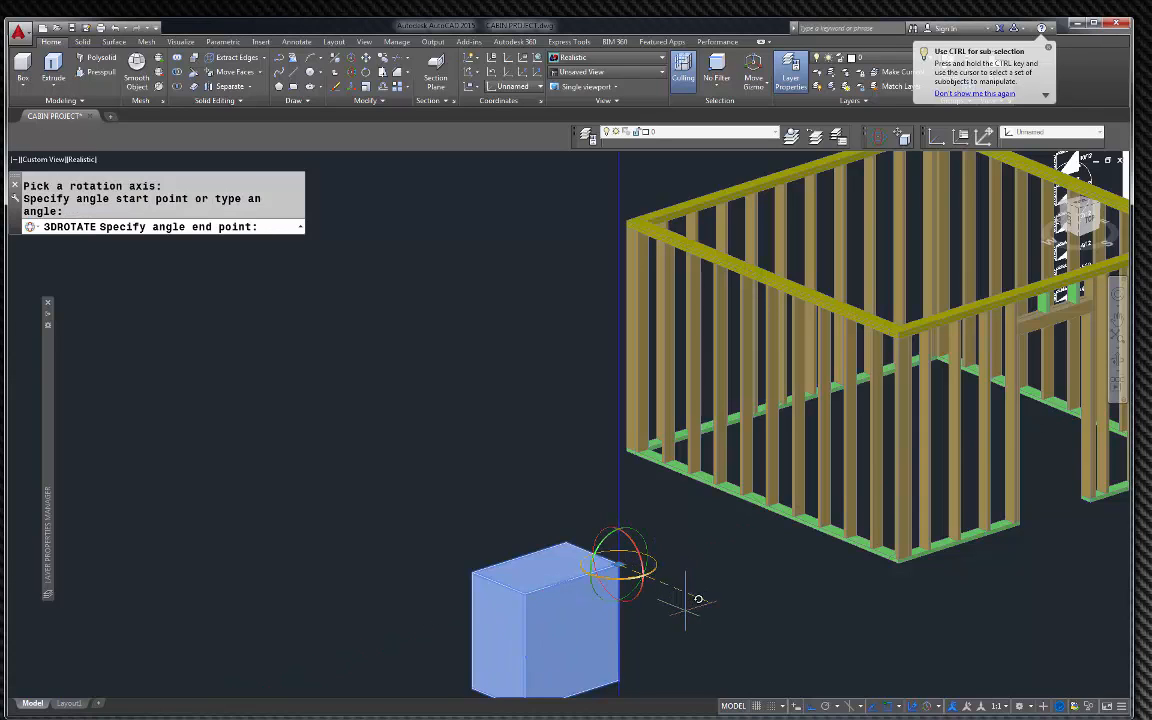
click(433, 622)
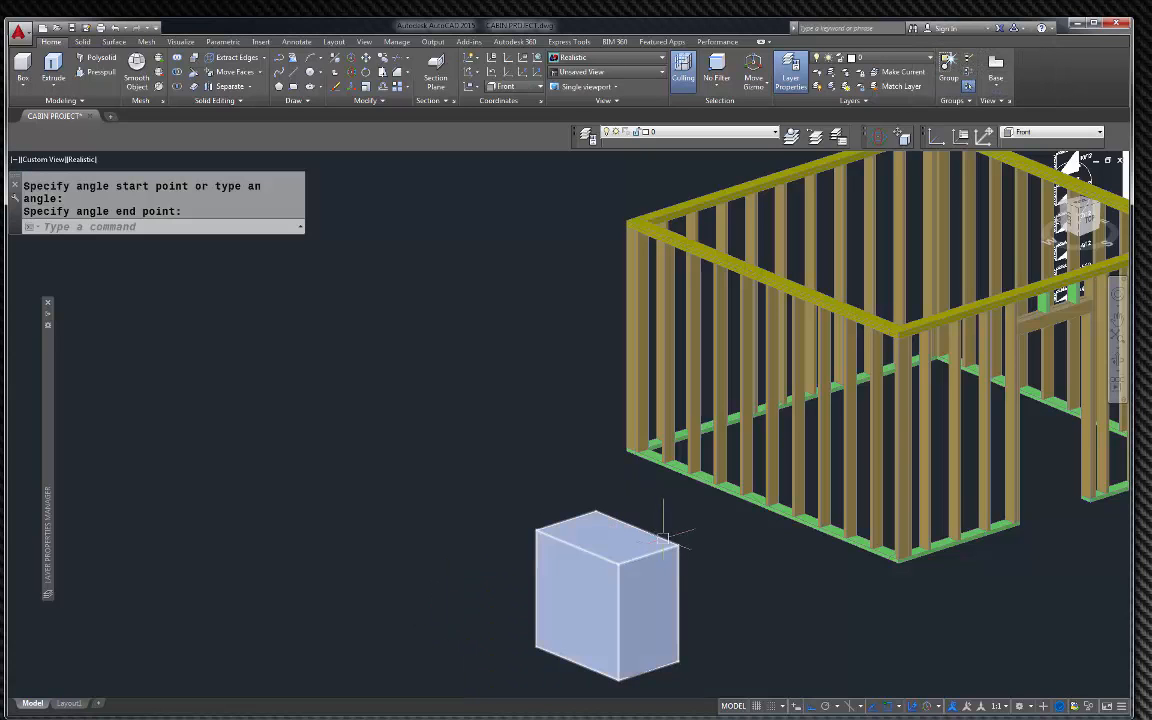
Move the rotated box by its upper corner to the door opening's corner under the header, aligning the box top with the header's underside
scroll(651, 537, down, 2)
scroll(681, 578, up, 4)
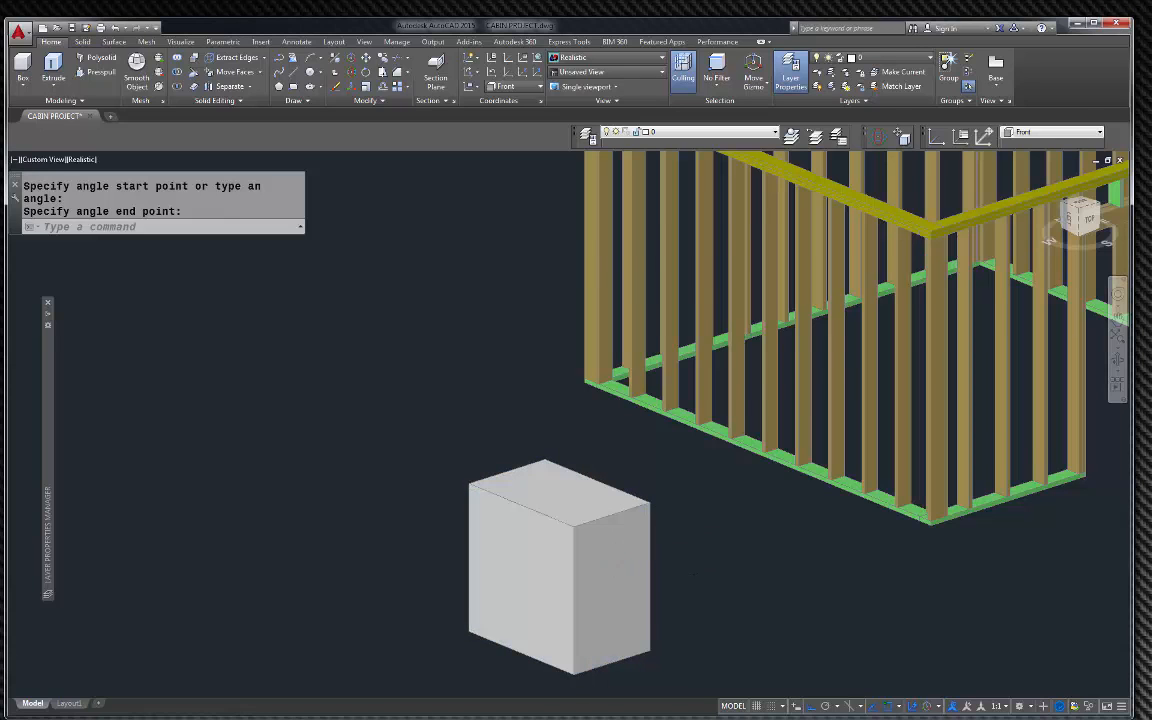
scroll(590, 555, down, 5)
scroll(932, 355, up, 5)
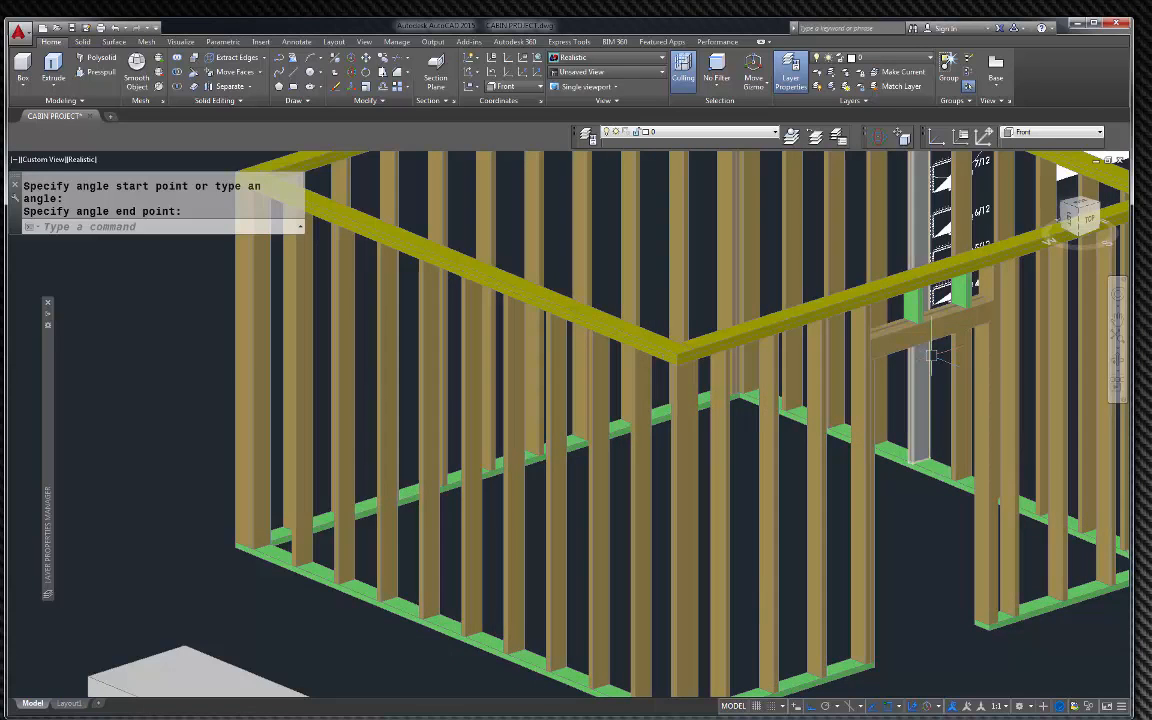
scroll(904, 357, down, 5)
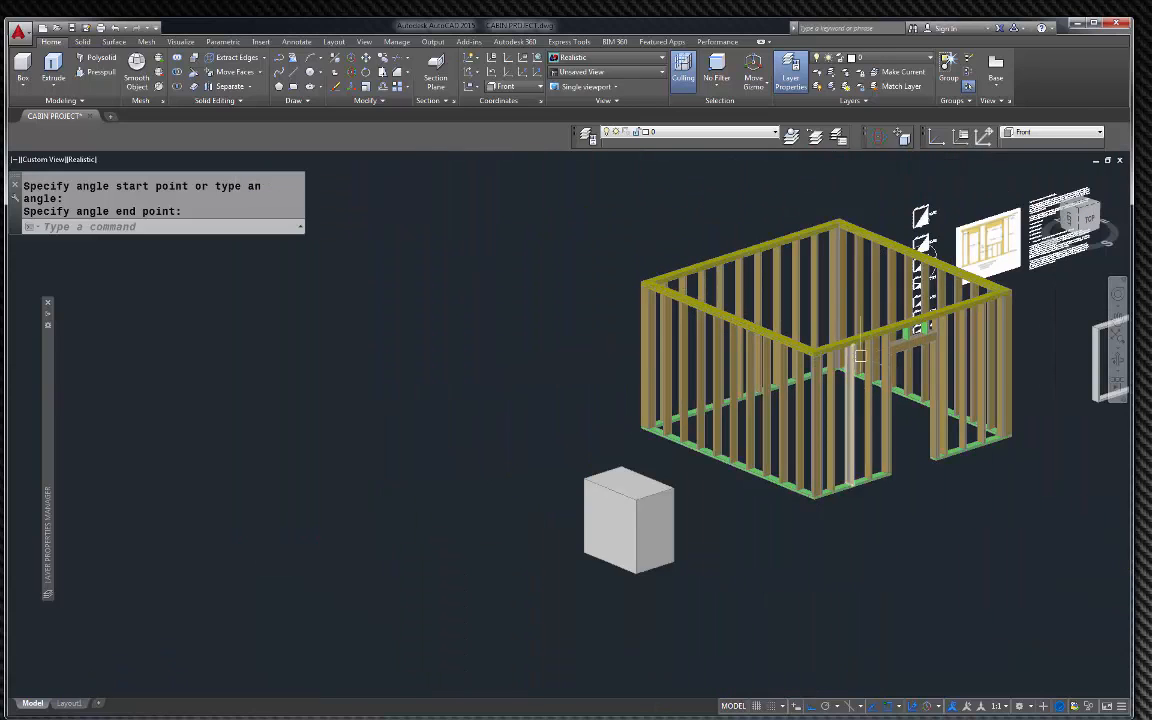
click(672, 483)
text(m)
key(Return)
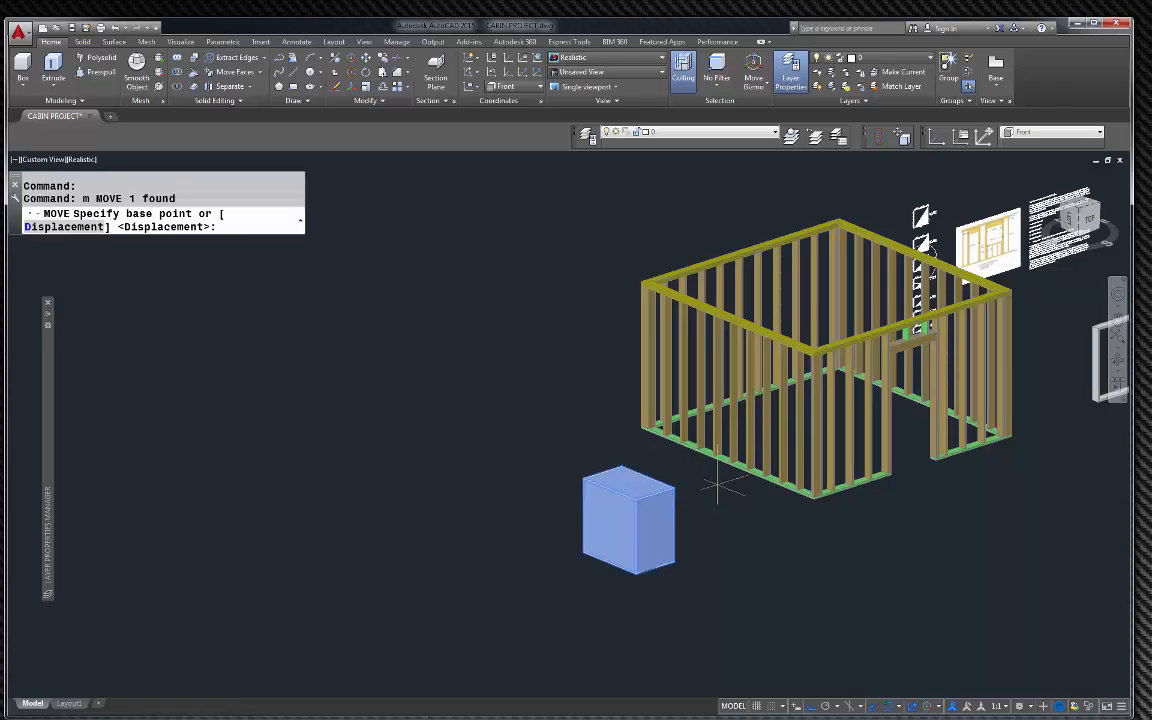
click(675, 485)
scroll(932, 370, up, 5)
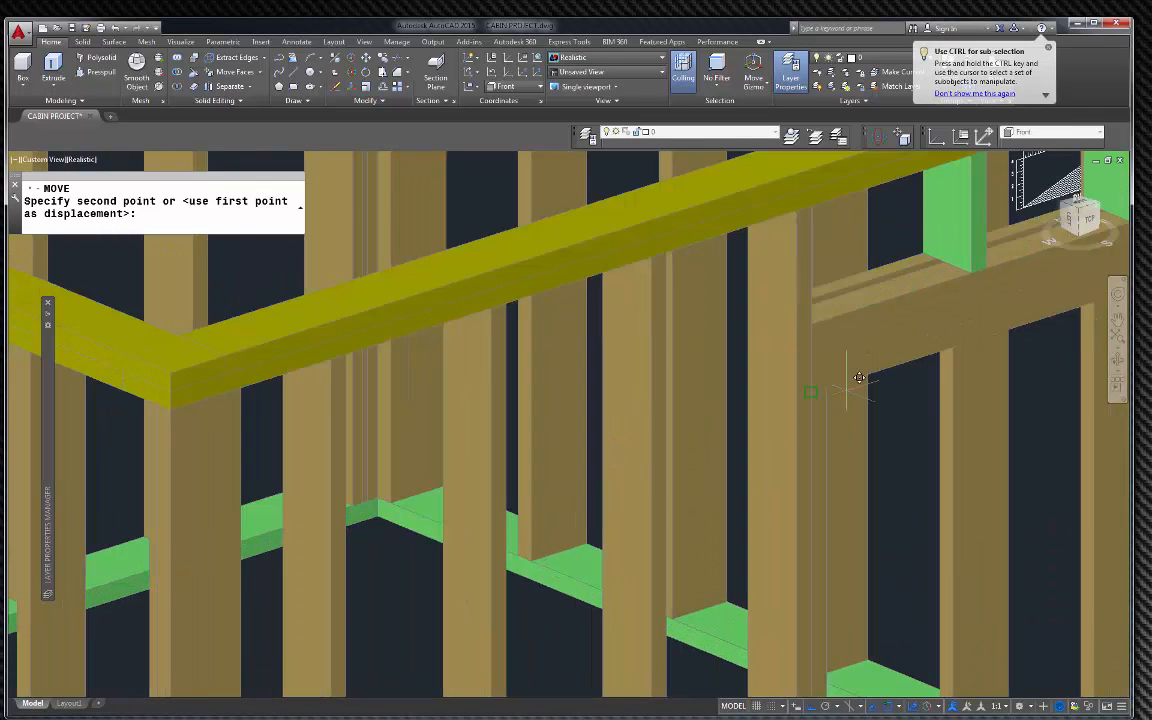
click(824, 379)
scroll(824, 379, down, 3)
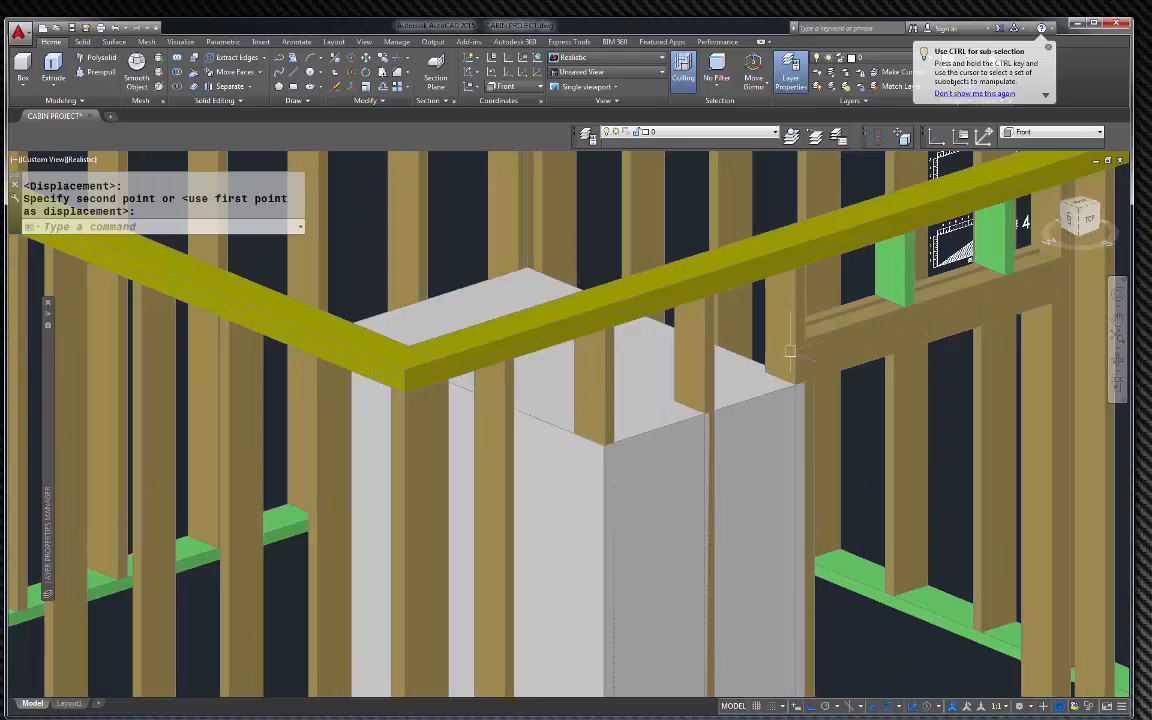
scroll(818, 363, down, 2)
Move the box horizontally away from the door opening so it passes through the left side wall near the front corner
click(818, 363)
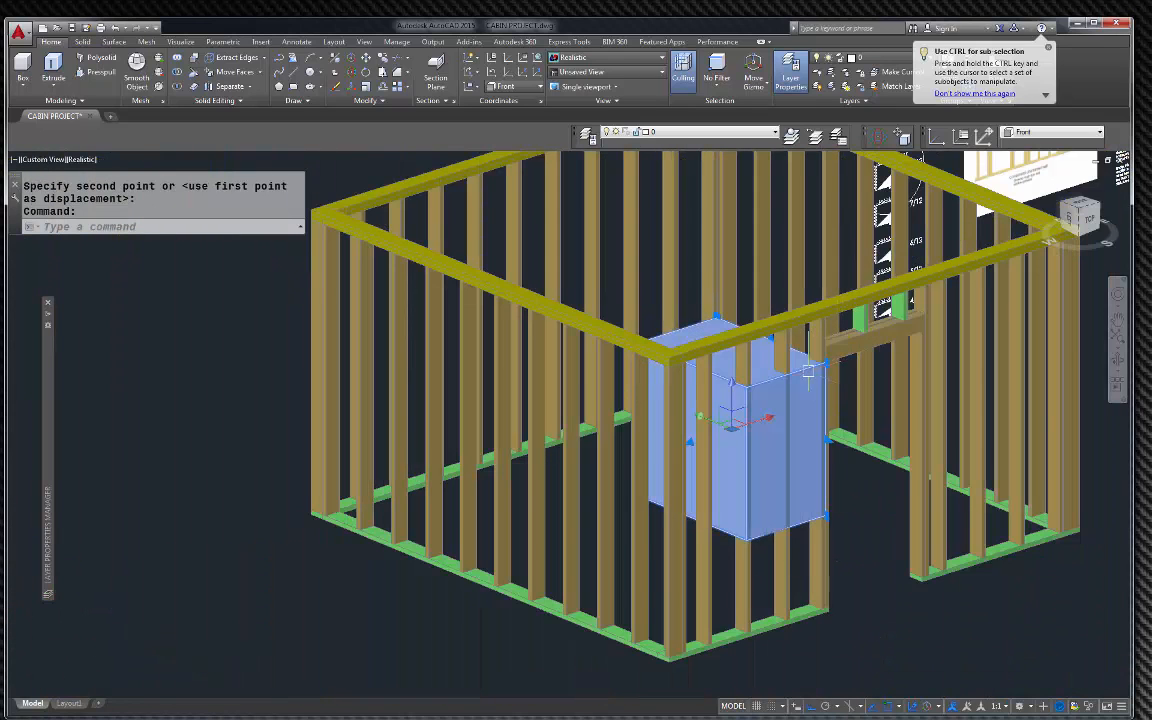
text(m)
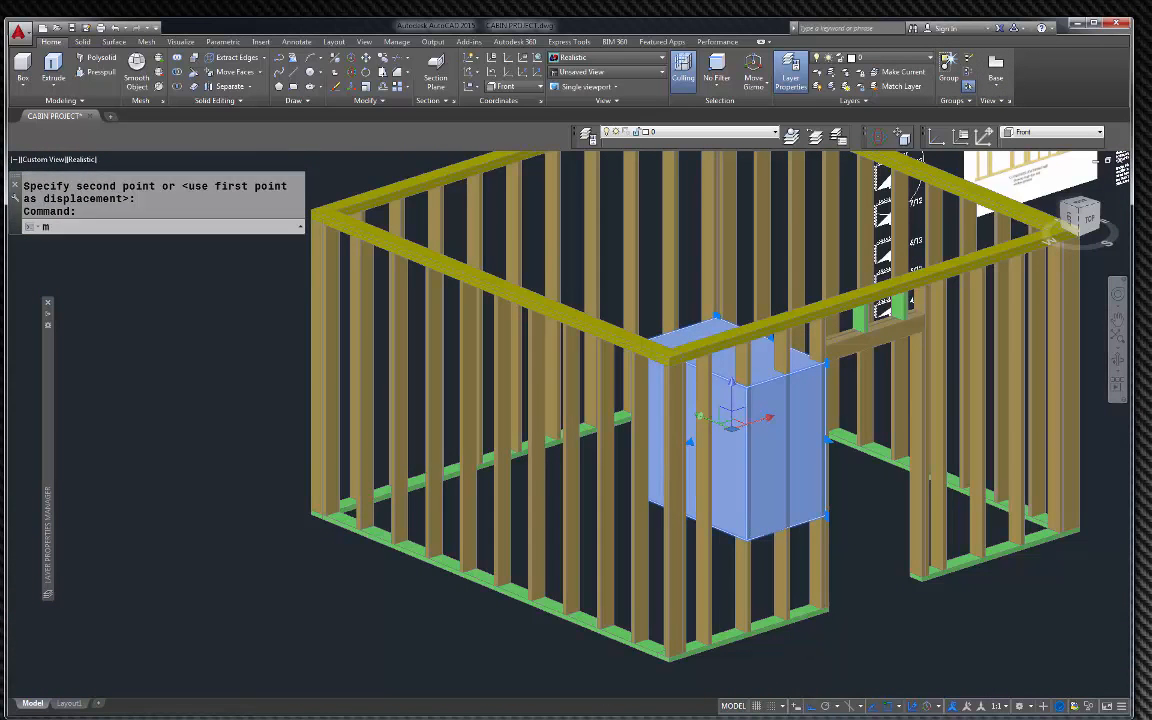
key(Return)
click(895, 617)
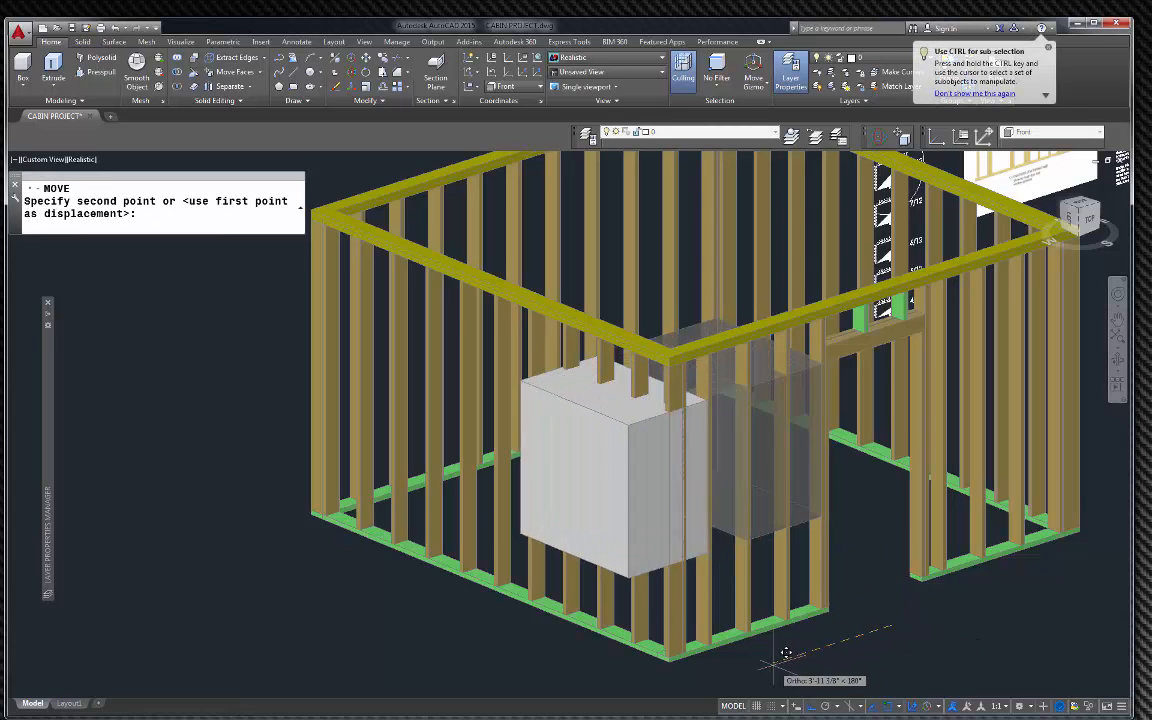
click(797, 643)
Move the box about 1'-7" along the left side wall, away from the front corner
click(637, 549)
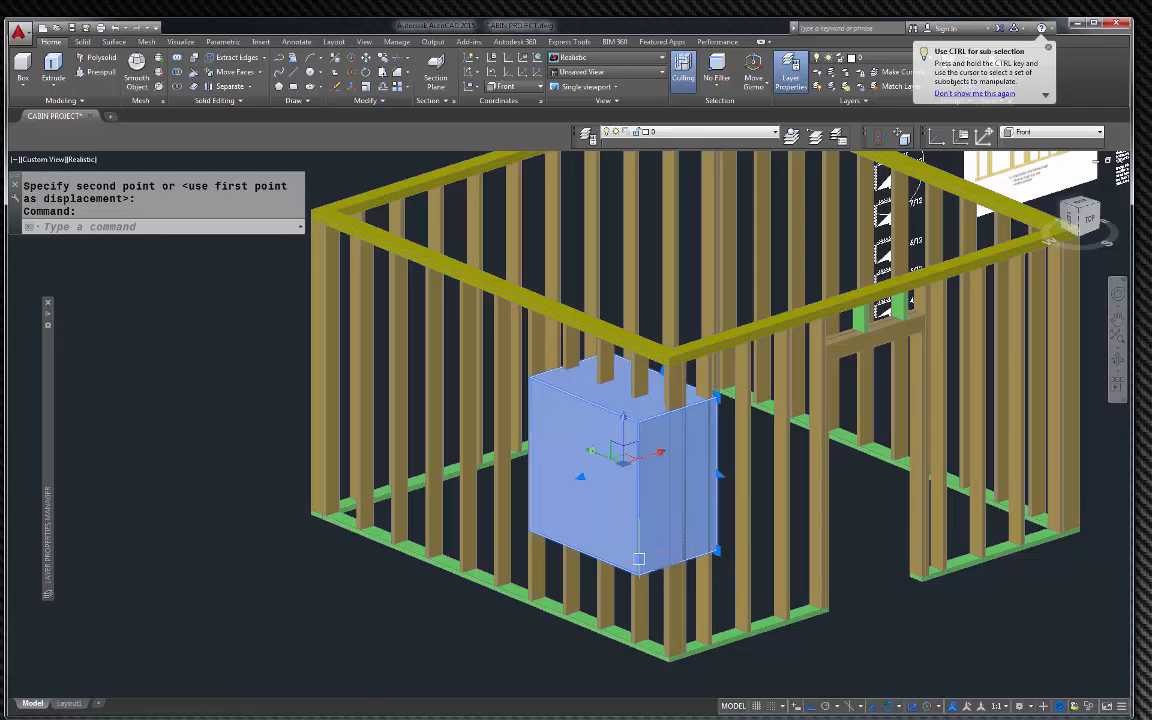
text(m)
key(Return)
click(537, 655)
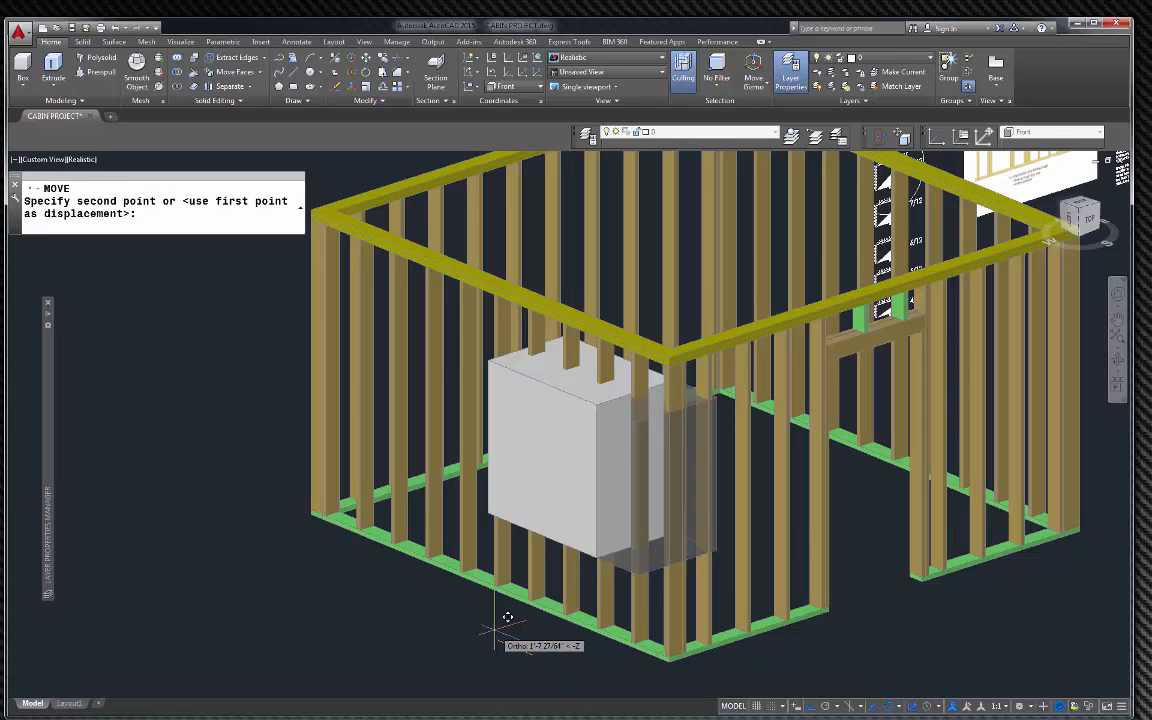
click(494, 629)
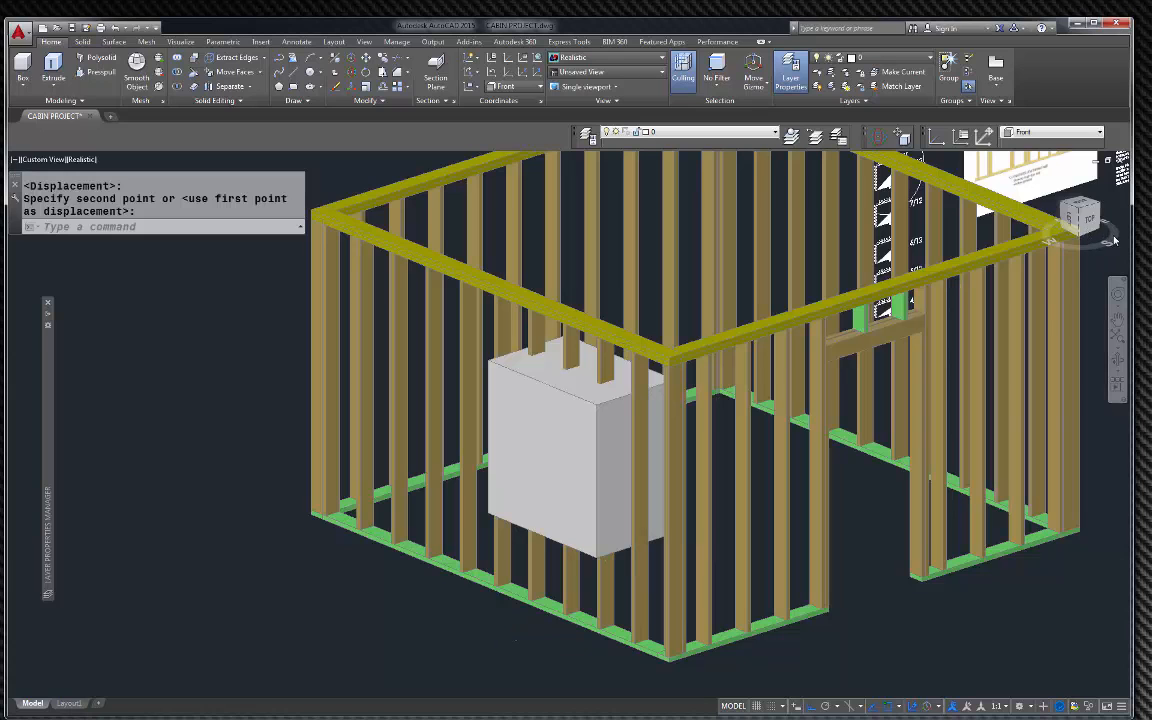
Switch the coordinate system back to World
click(1051, 133)
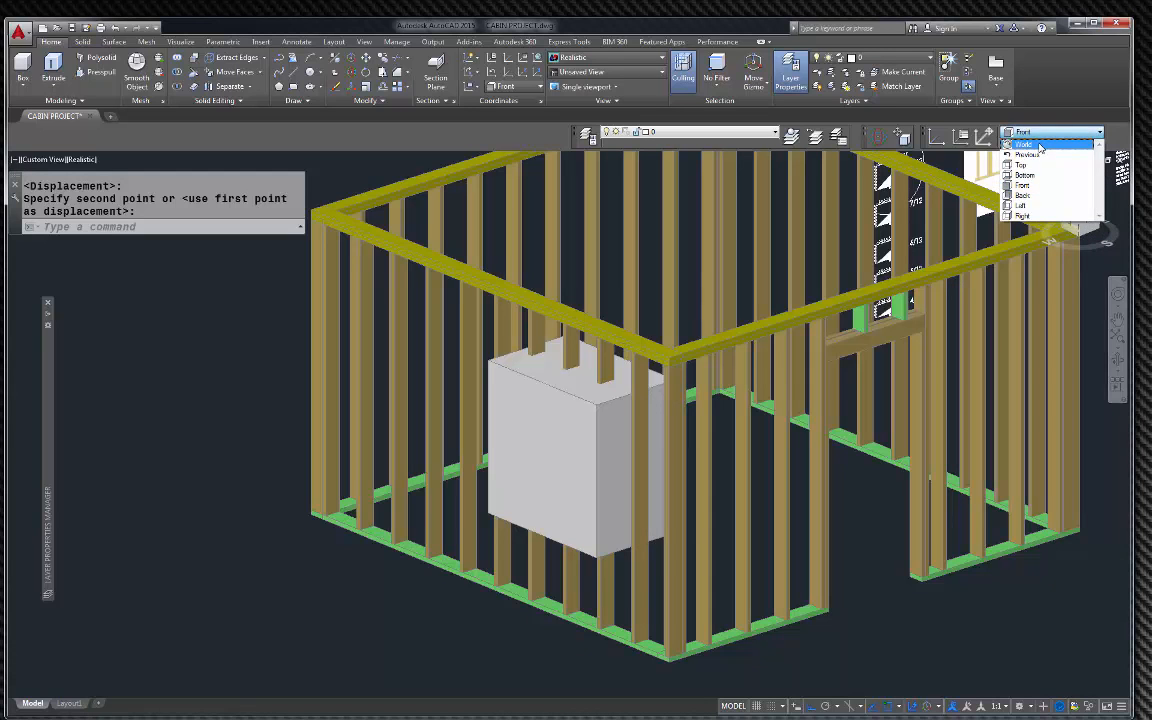
click(1035, 146)
Examine the box's position among the left wall studs and near the corner from the side and at an angle
click(1118, 362)
drag(1005, 445, 787, 486)
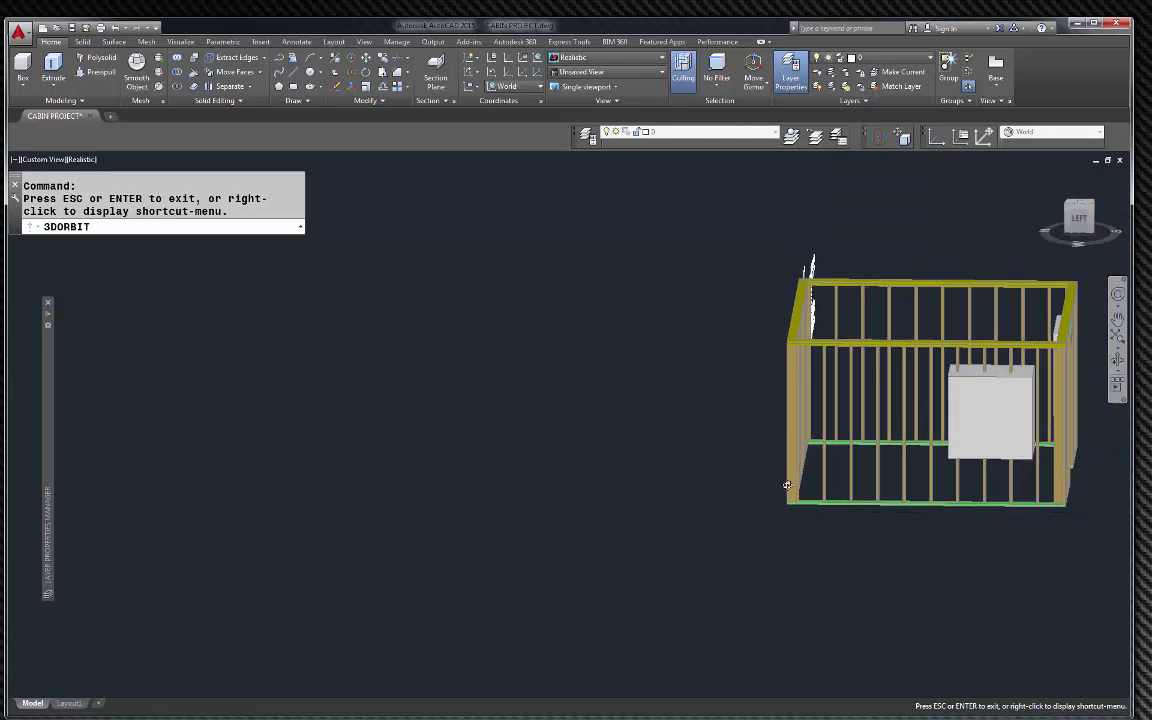
scroll(1076, 398, up, 4)
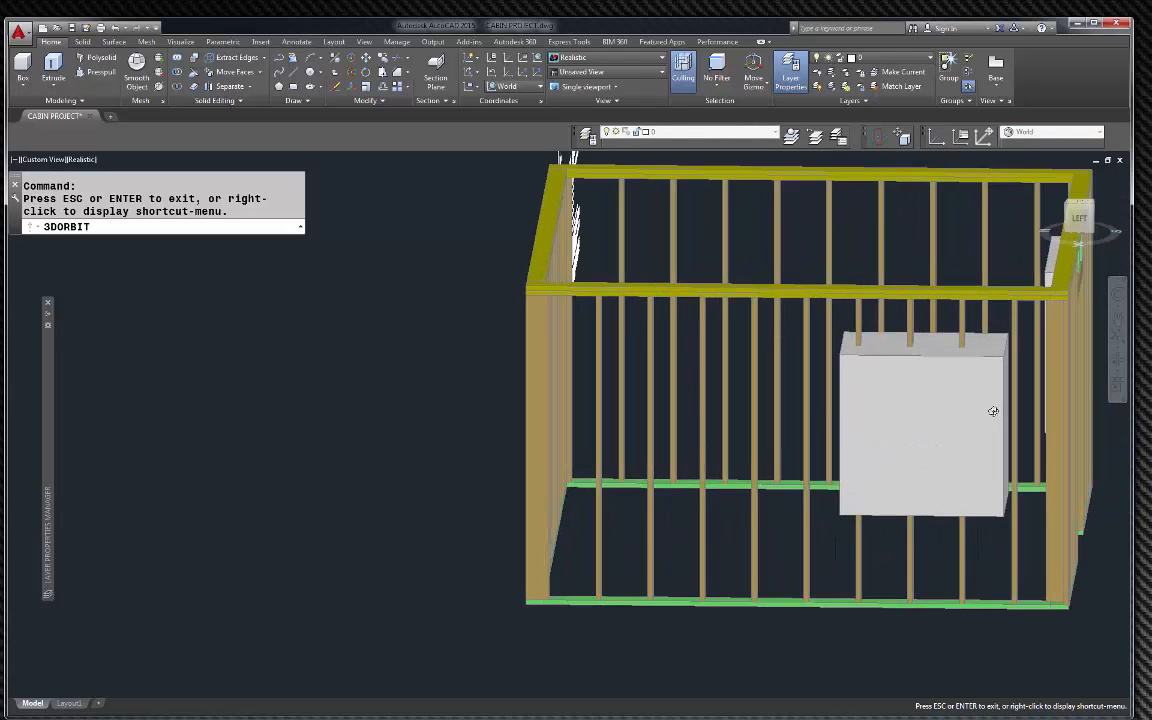
scroll(982, 440, up, 1)
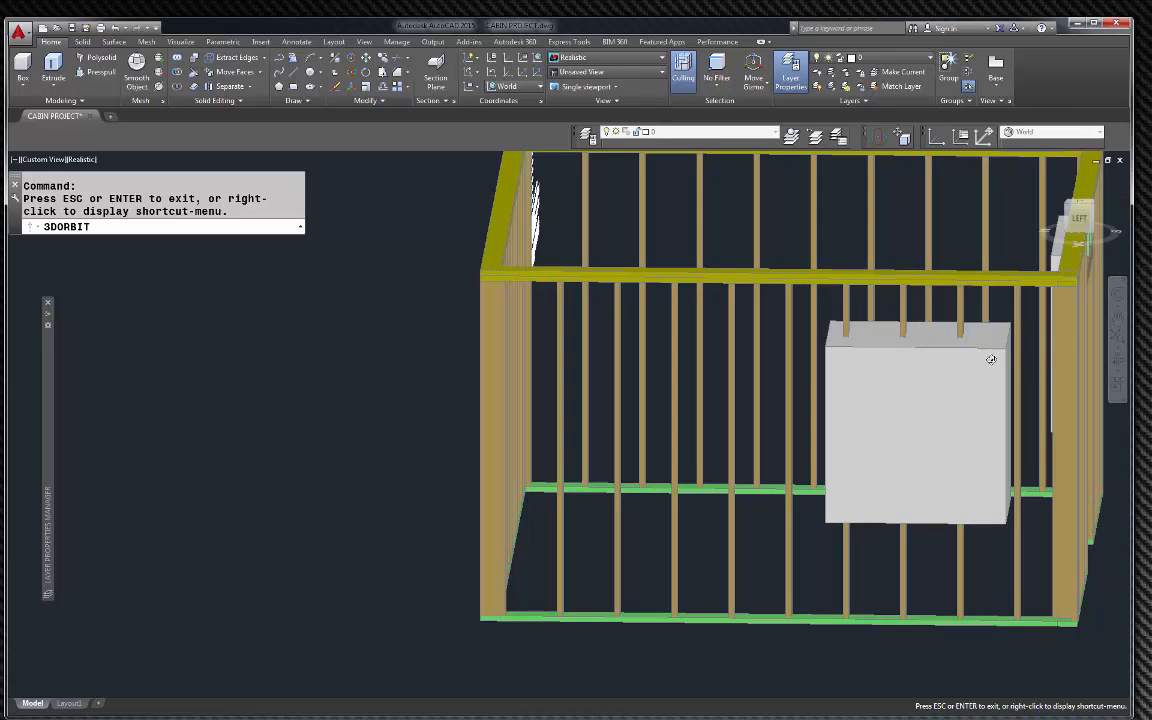
drag(1018, 327, 997, 378)
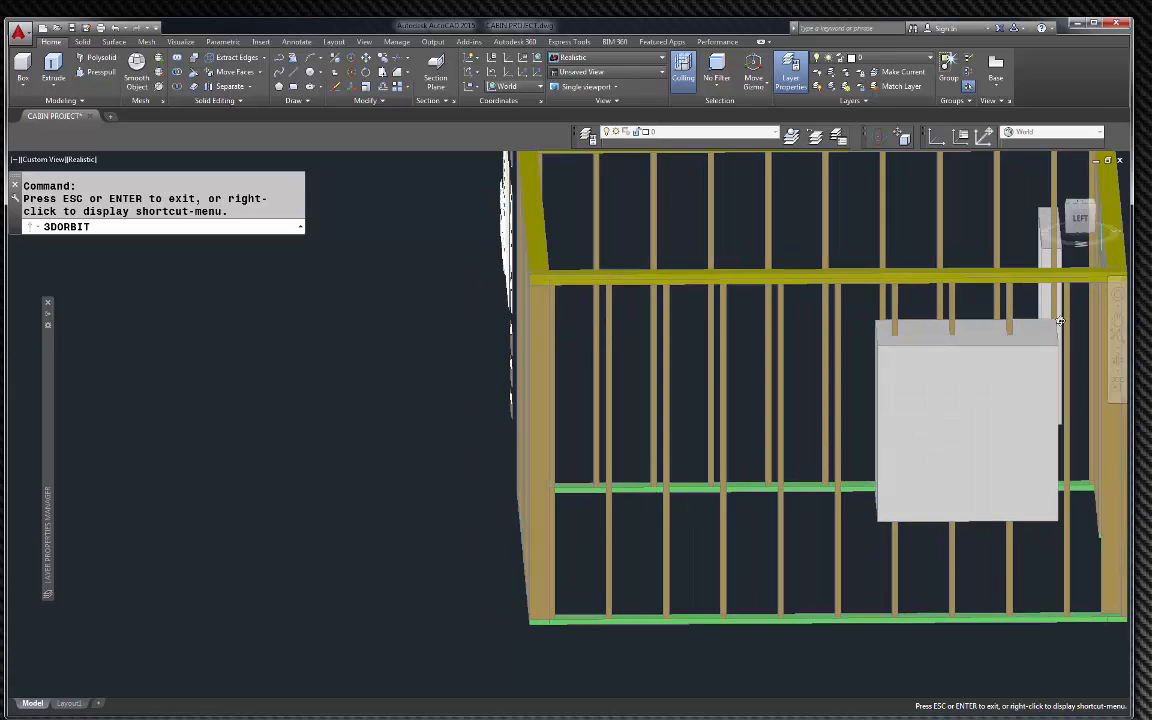
scroll(952, 342, down, 2)
key(Escape)
scroll(1019, 341, up, 5)
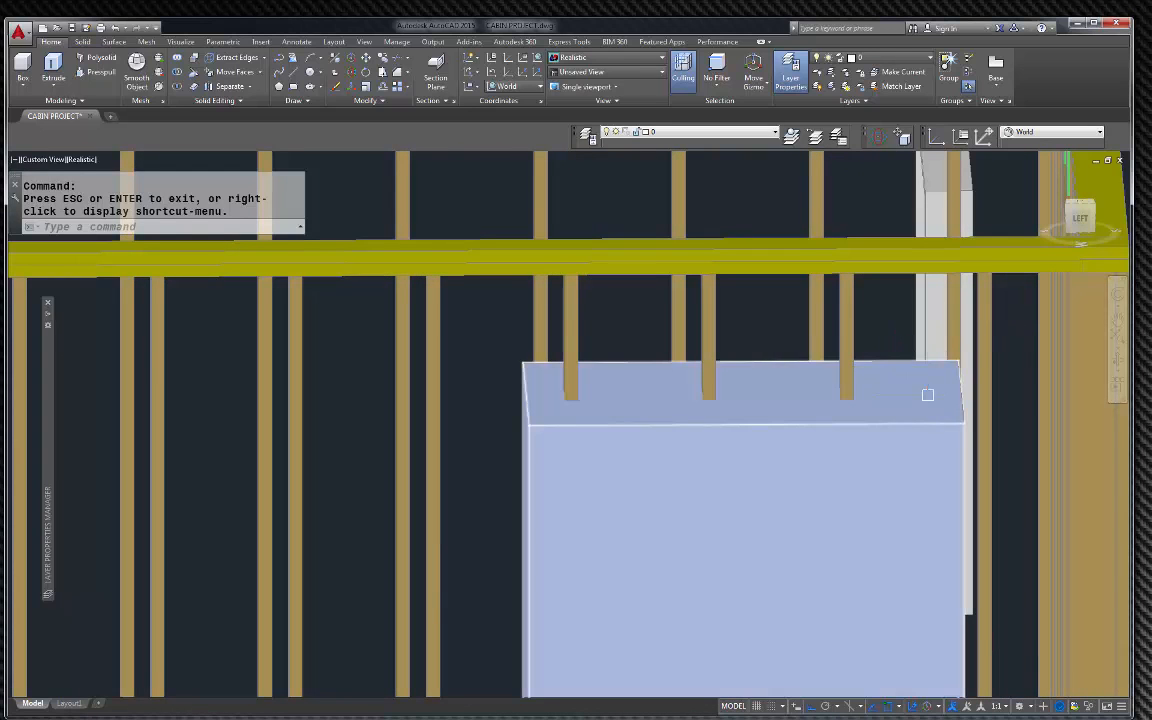
shift+middle_drag(985, 362, 960, 440)
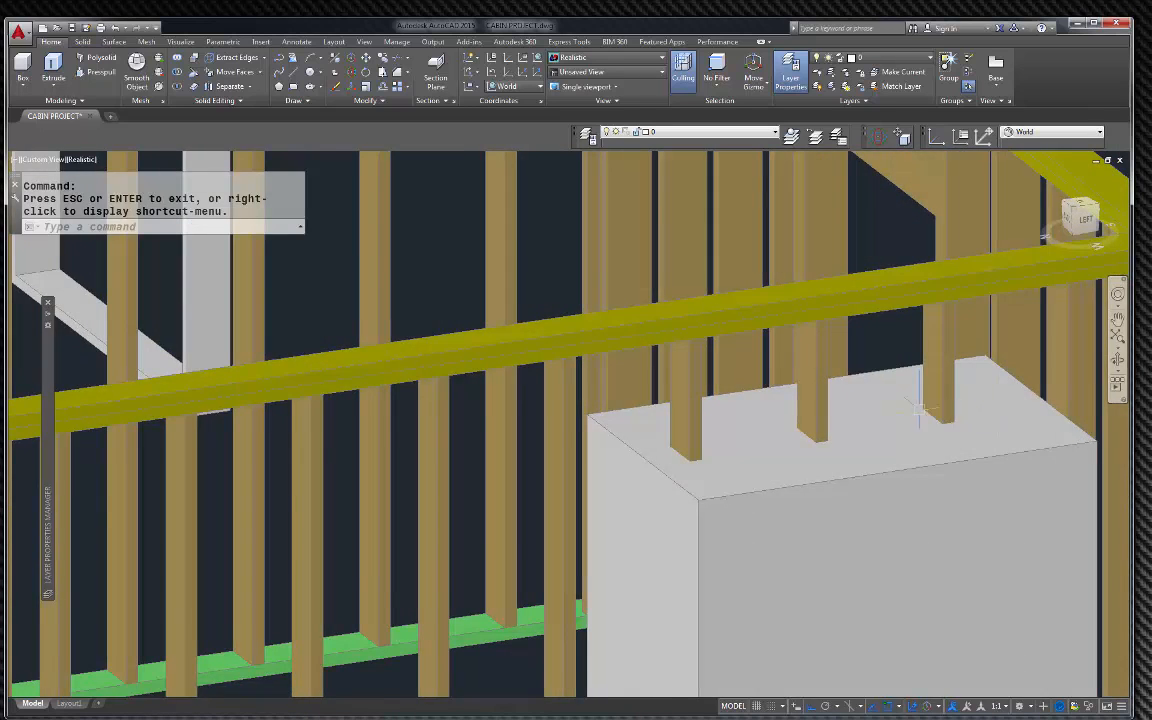
scroll(945, 399, down, 4)
scroll(861, 401, up, 6)
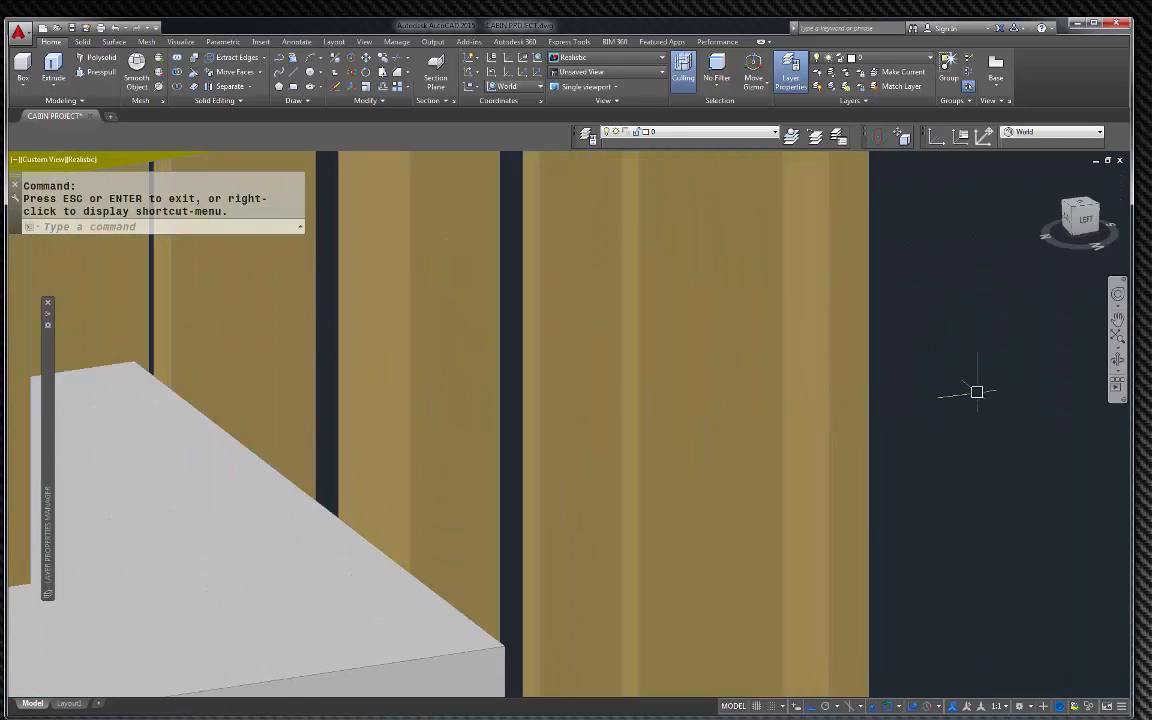
Measure the distance from the box's upper front corner to the neighboring stud in the left wall
scroll(977, 393, down, 2)
key(Escape)
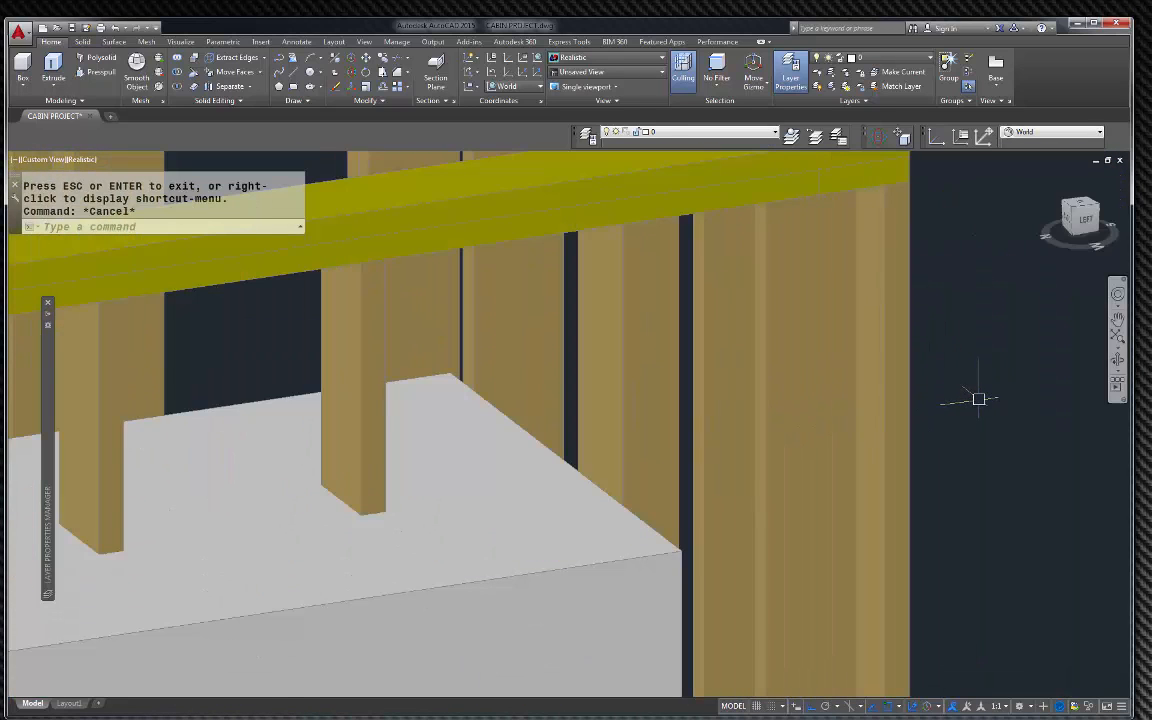
text(di)
key(Return)
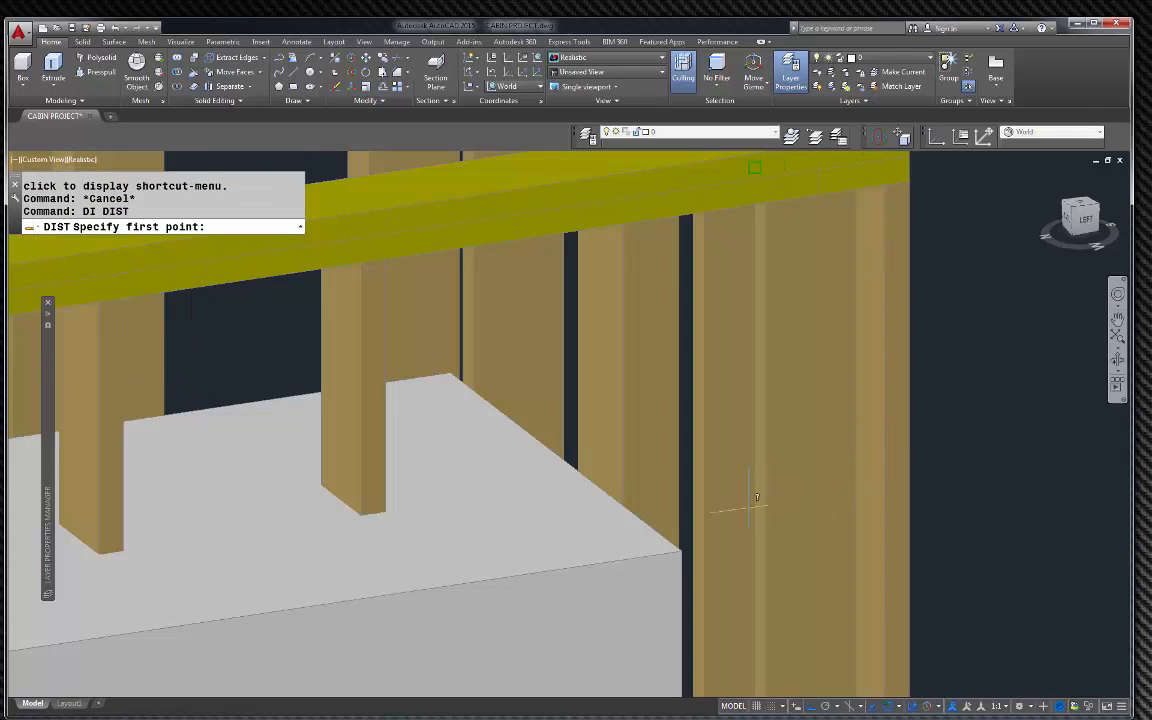
click(681, 549)
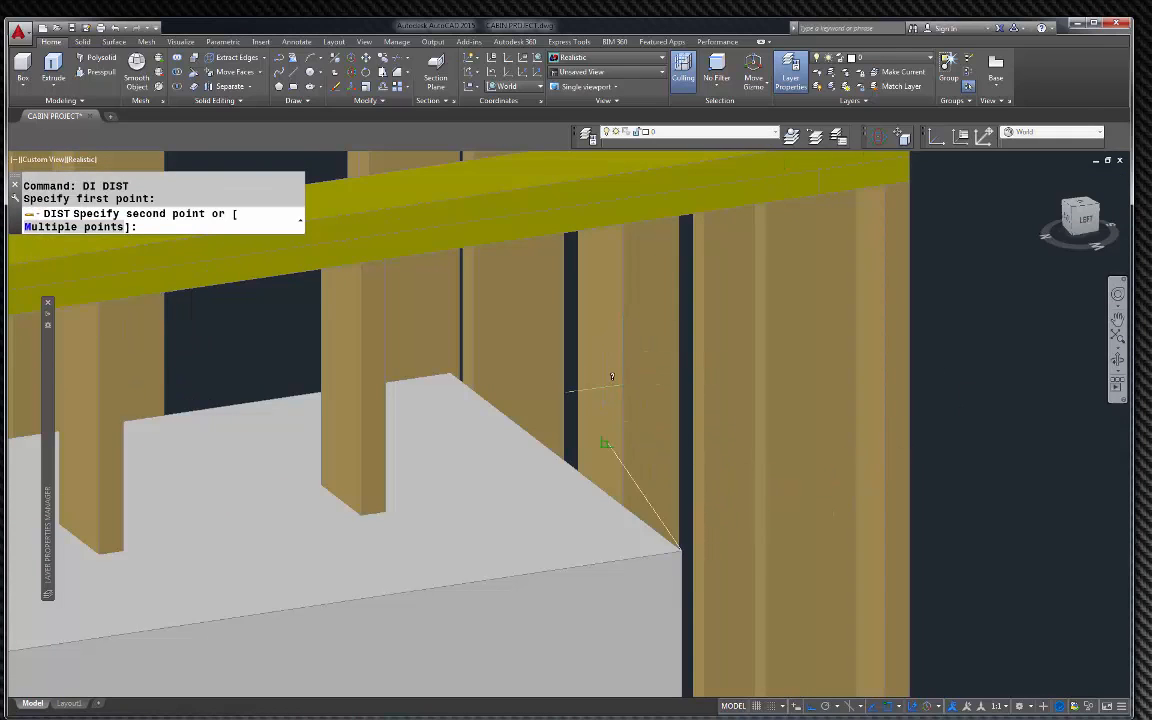
click(621, 474)
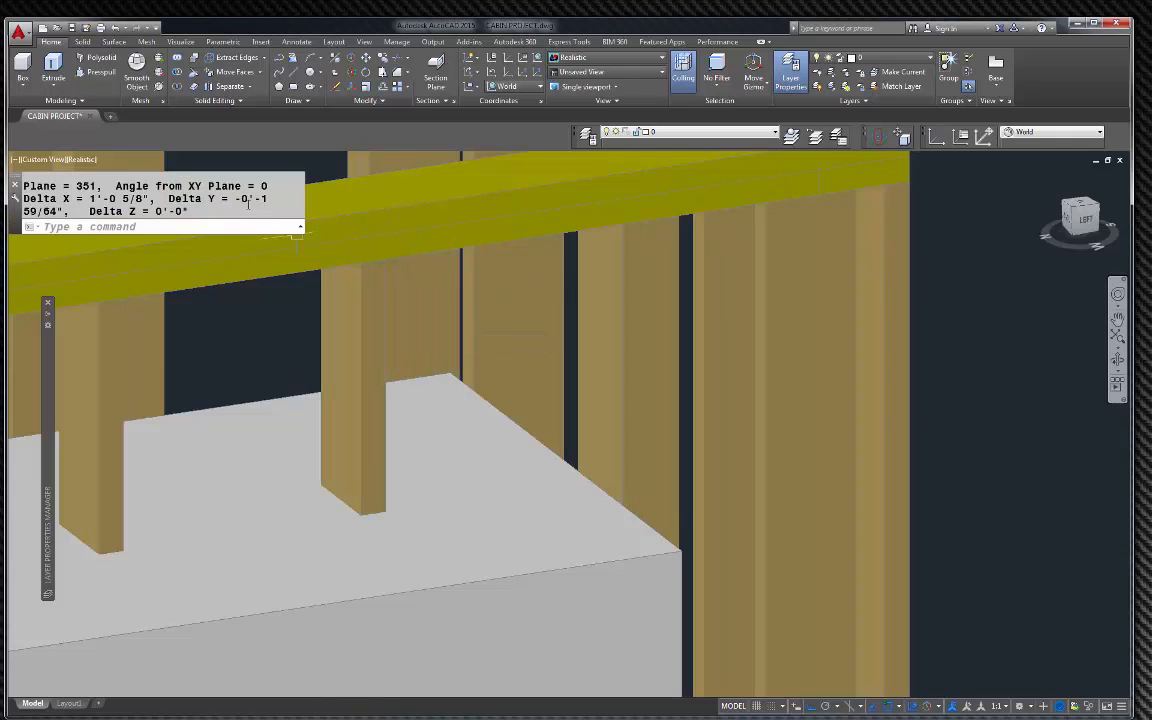
Move the box 1" along the left side wall toward the front corner
scroll(366, 157, down, 4)
key(Escape)
click(485, 318)
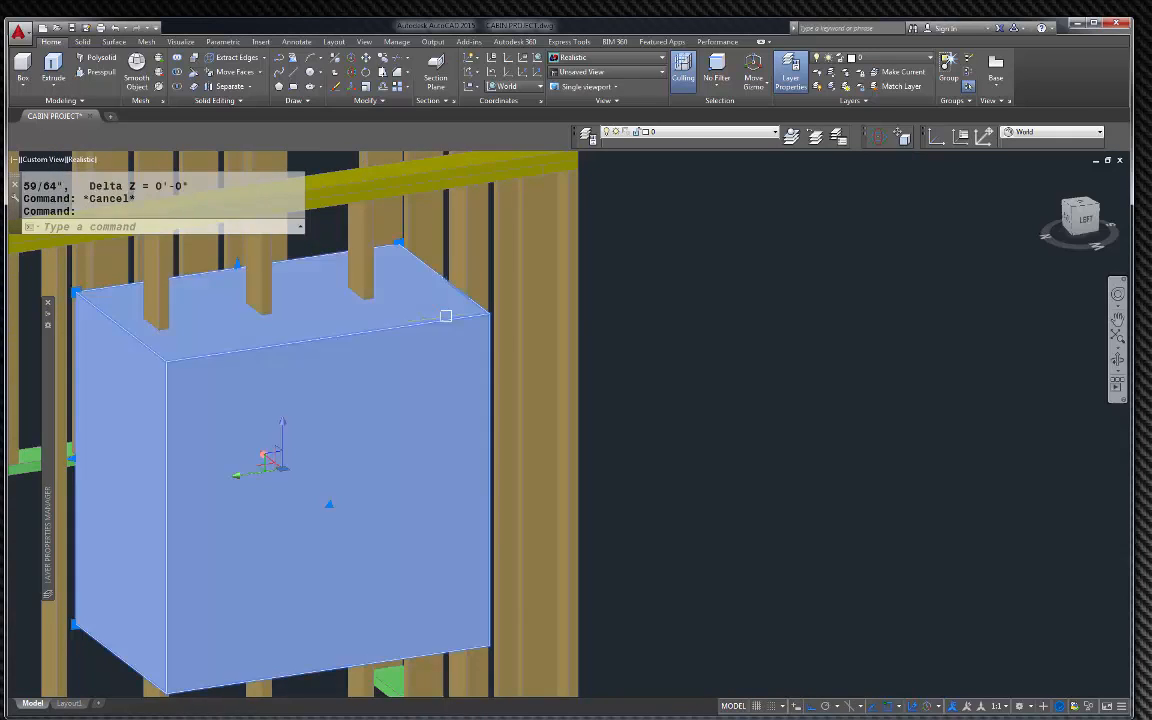
text(m)
key(Return)
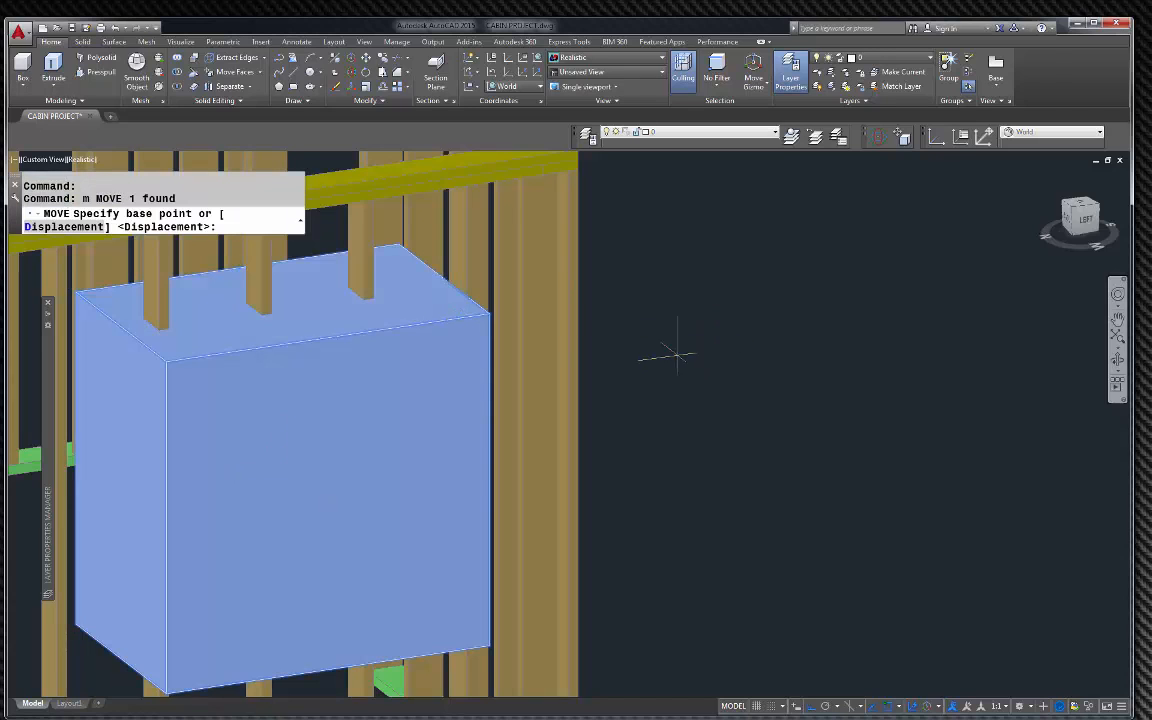
click(674, 350)
text(1)
key(Return)
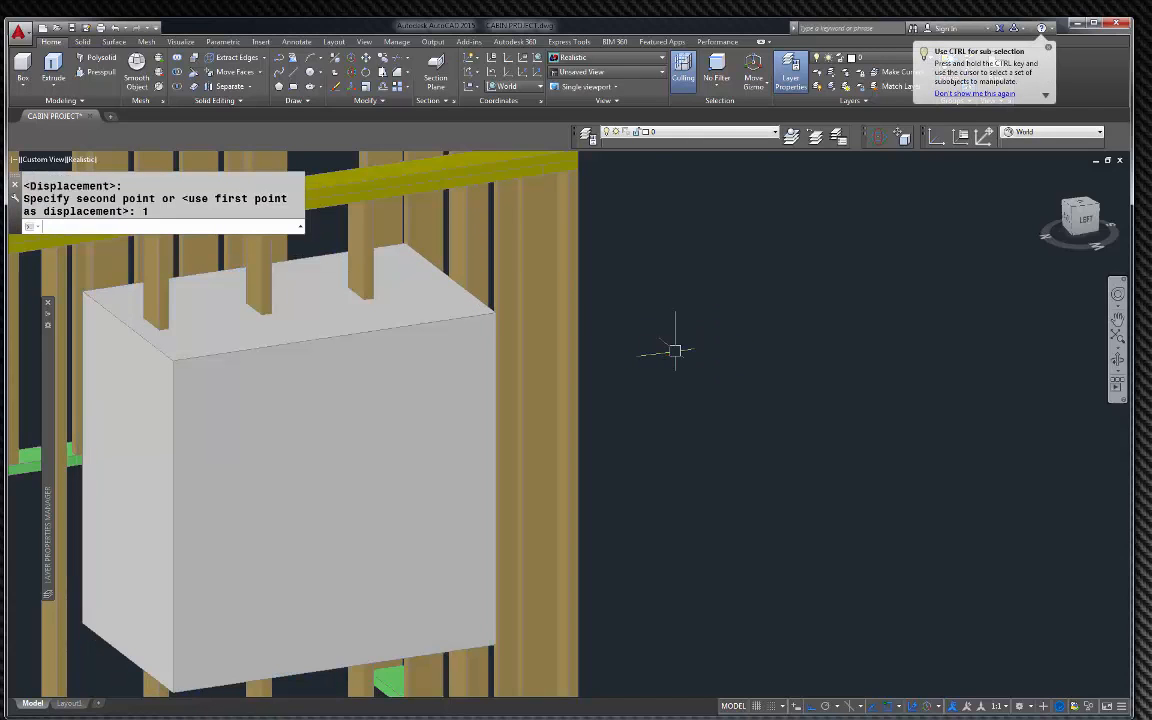
Examine the box's fit against the stud beside it and within the wall framing in the straight left view
click(1088, 220)
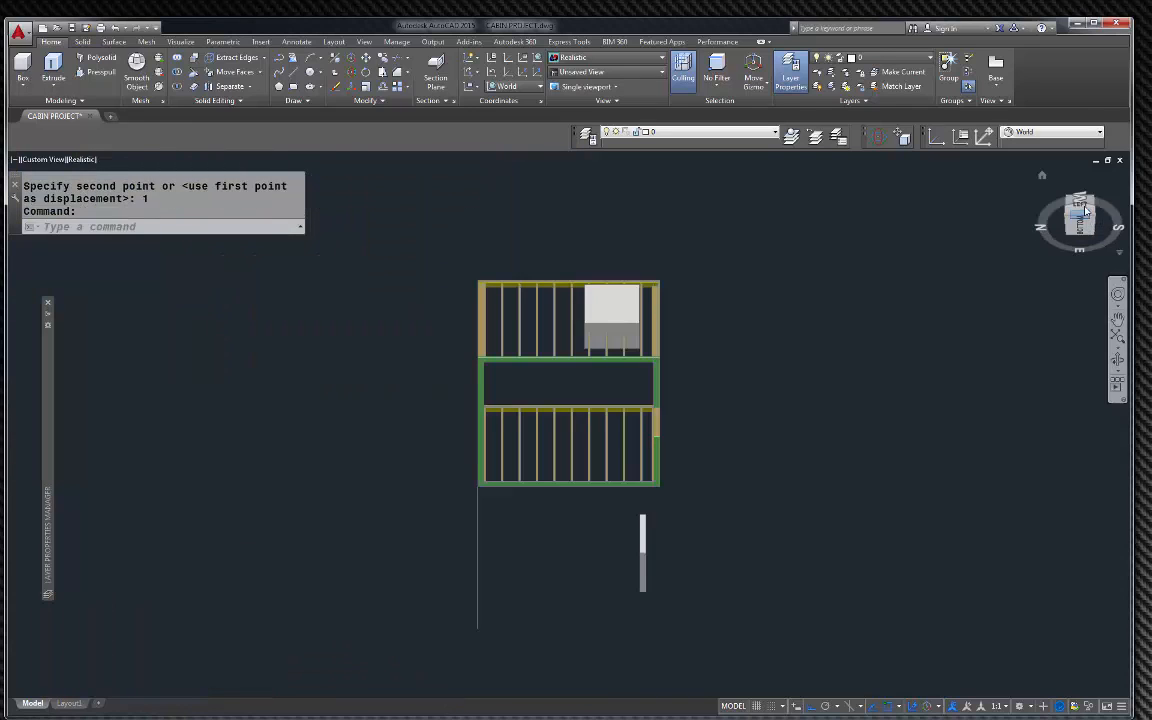
click(1086, 209)
scroll(610, 420, up, 4)
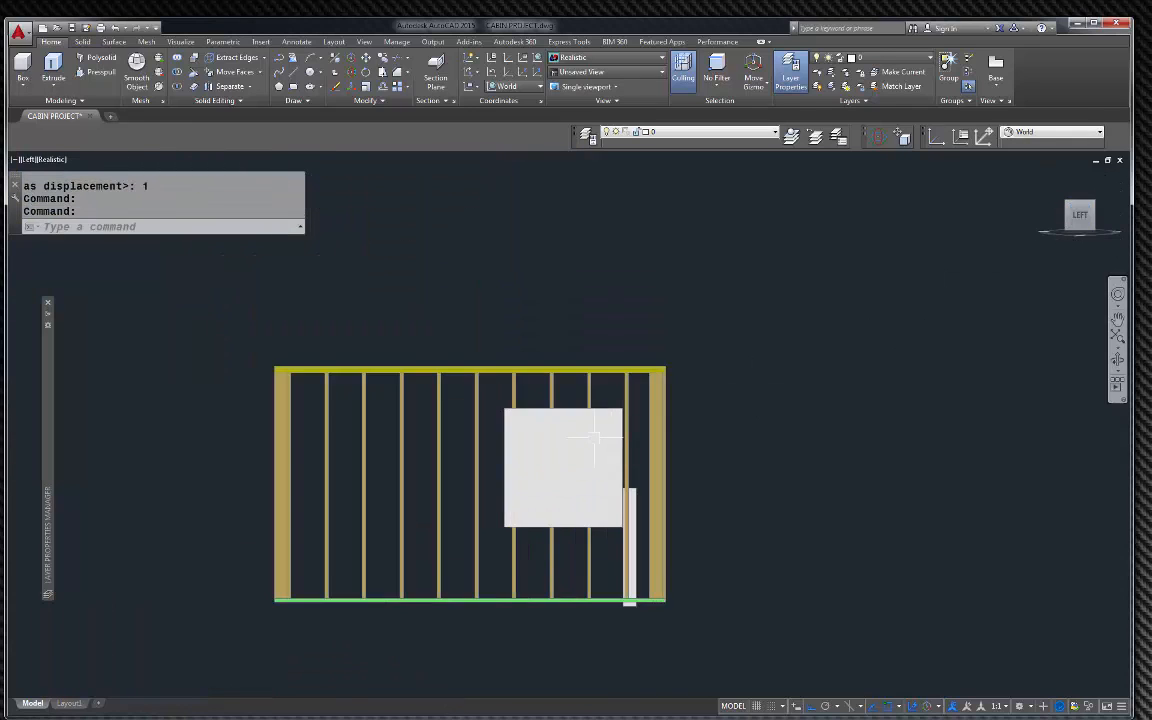
scroll(596, 437, up, 5)
scroll(665, 350, up, 3)
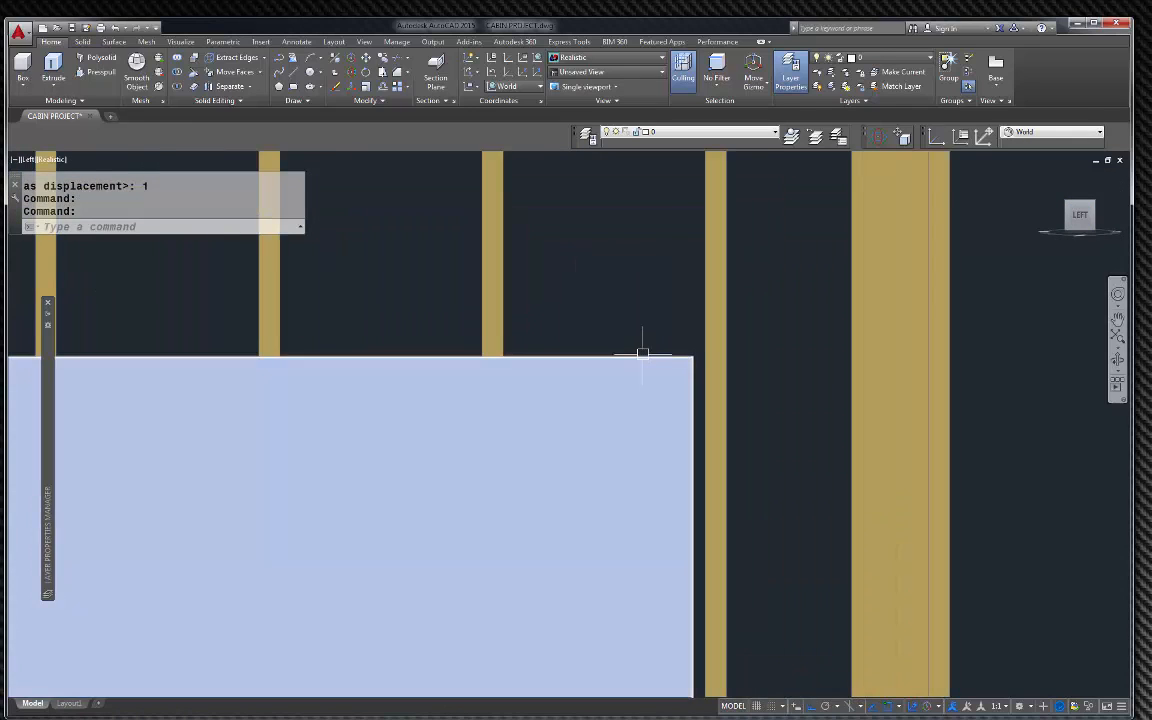
click(642, 356)
scroll(603, 305, down, 2)
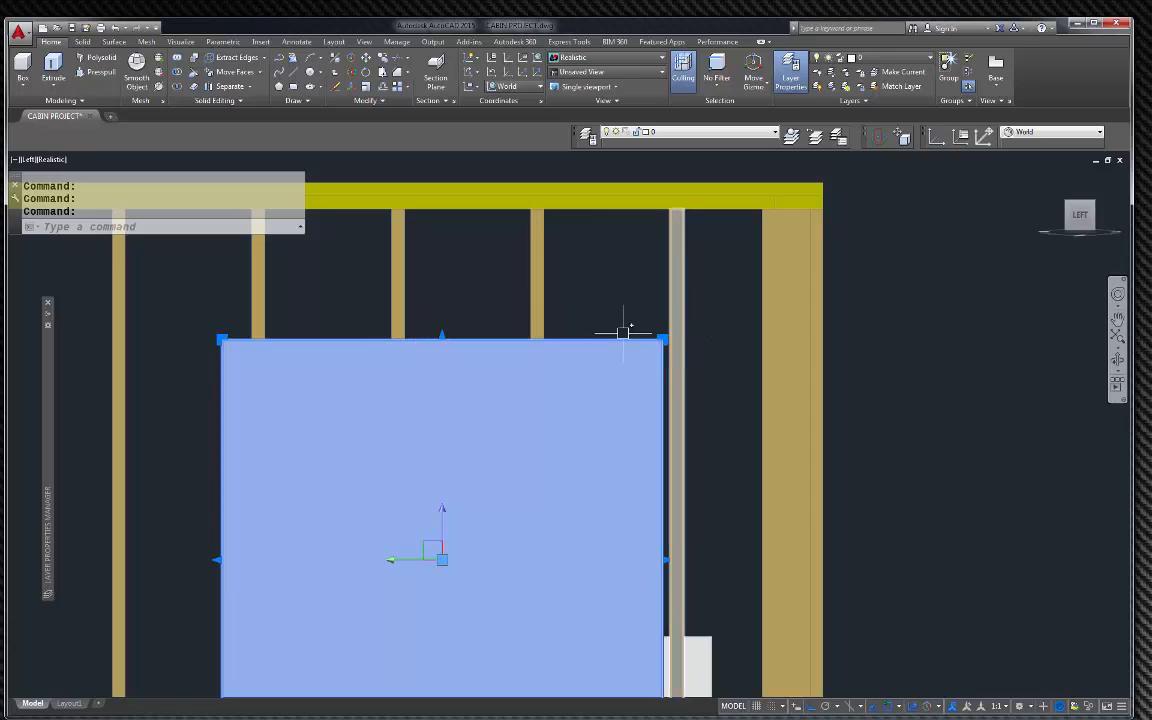
scroll(590, 252, down, 2)
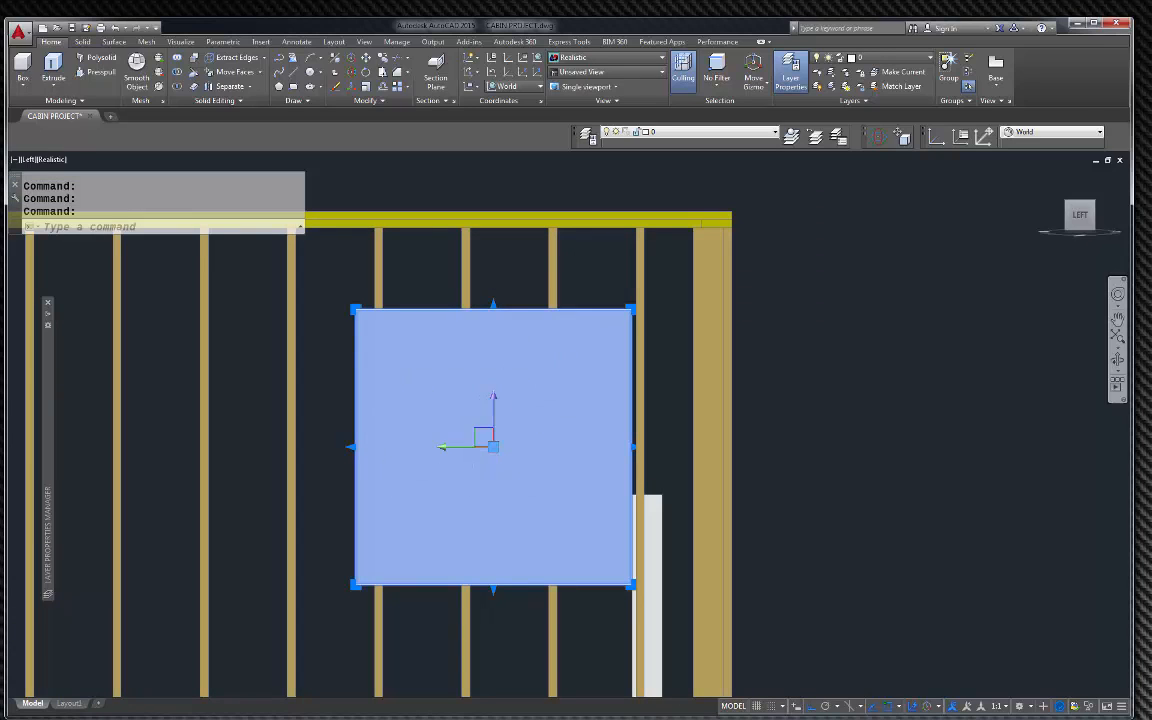
key(Escape)
scroll(609, 273, down, 2)
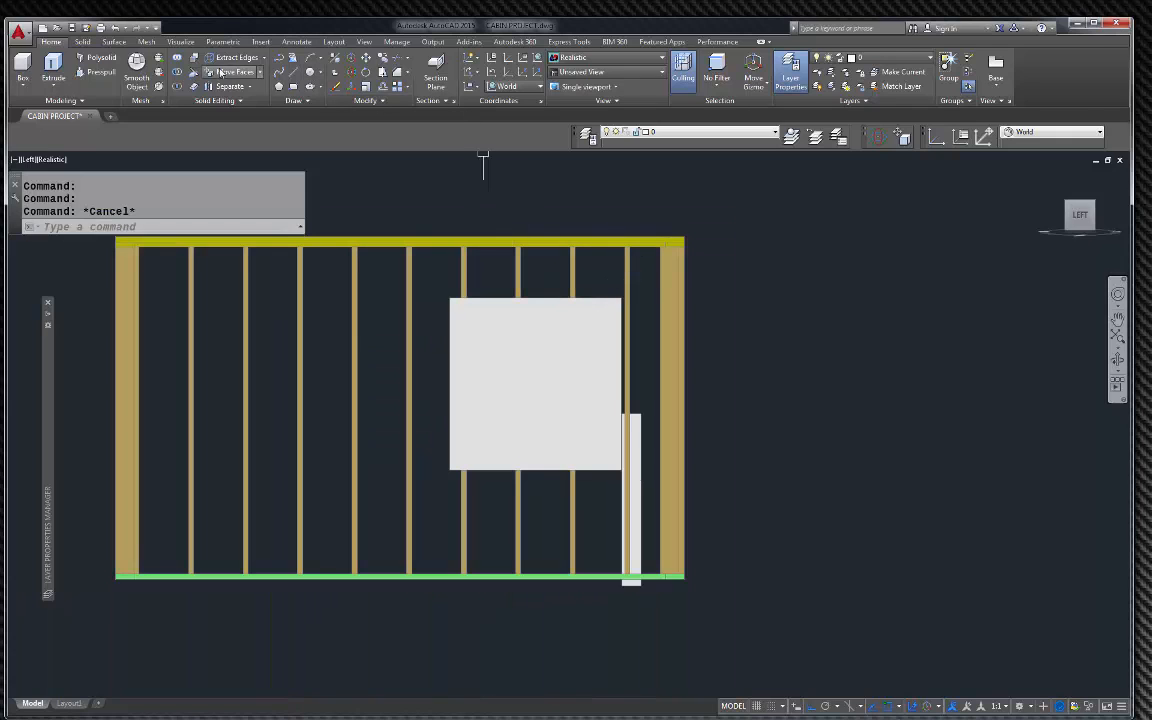
Subtract the window box from the studs that run behind it to cut the window opening
click(158, 72)
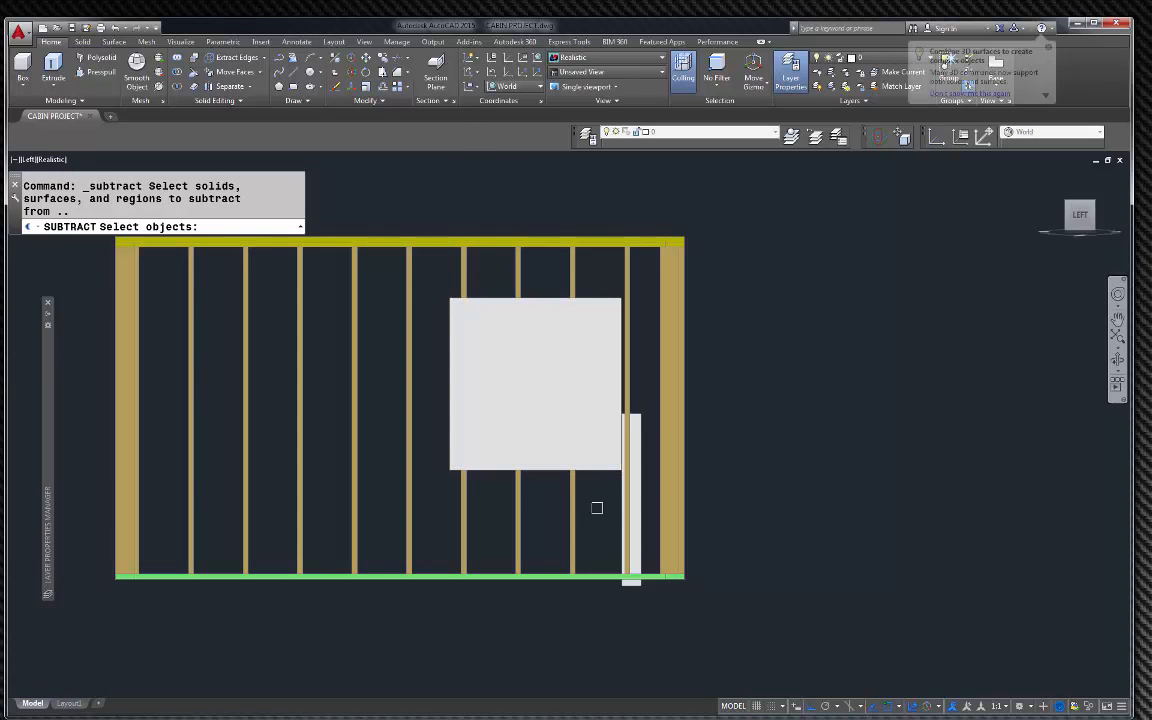
click(598, 508)
click(450, 498)
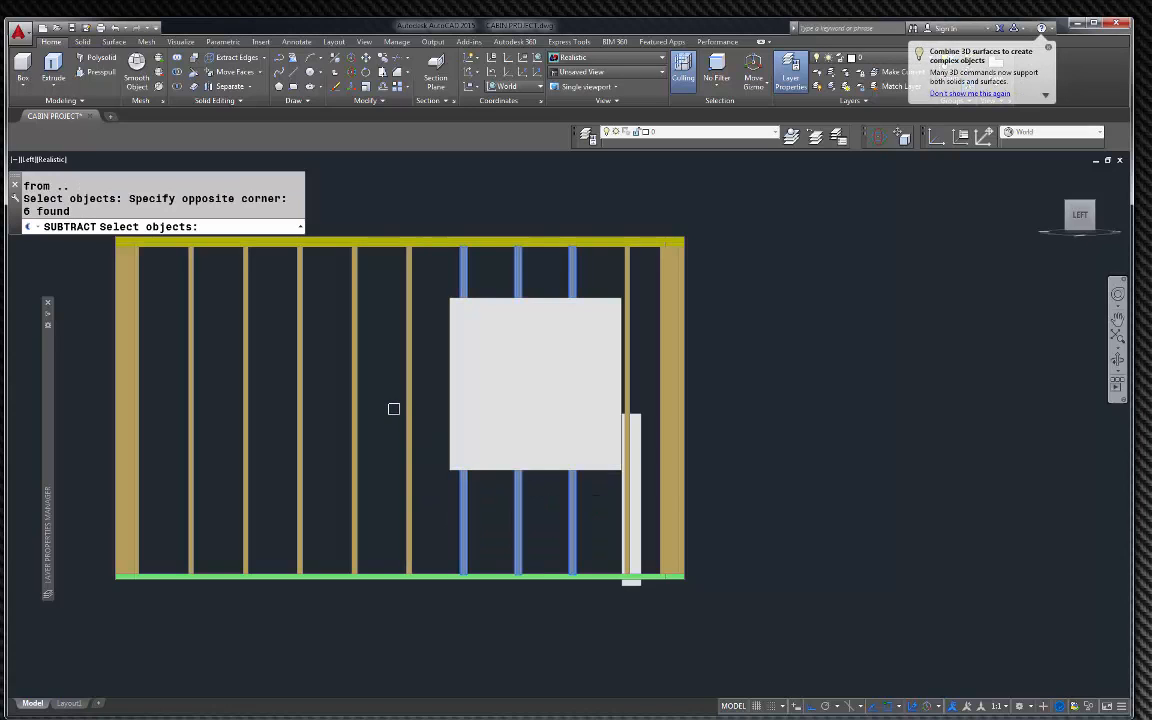
key(Return)
click(495, 312)
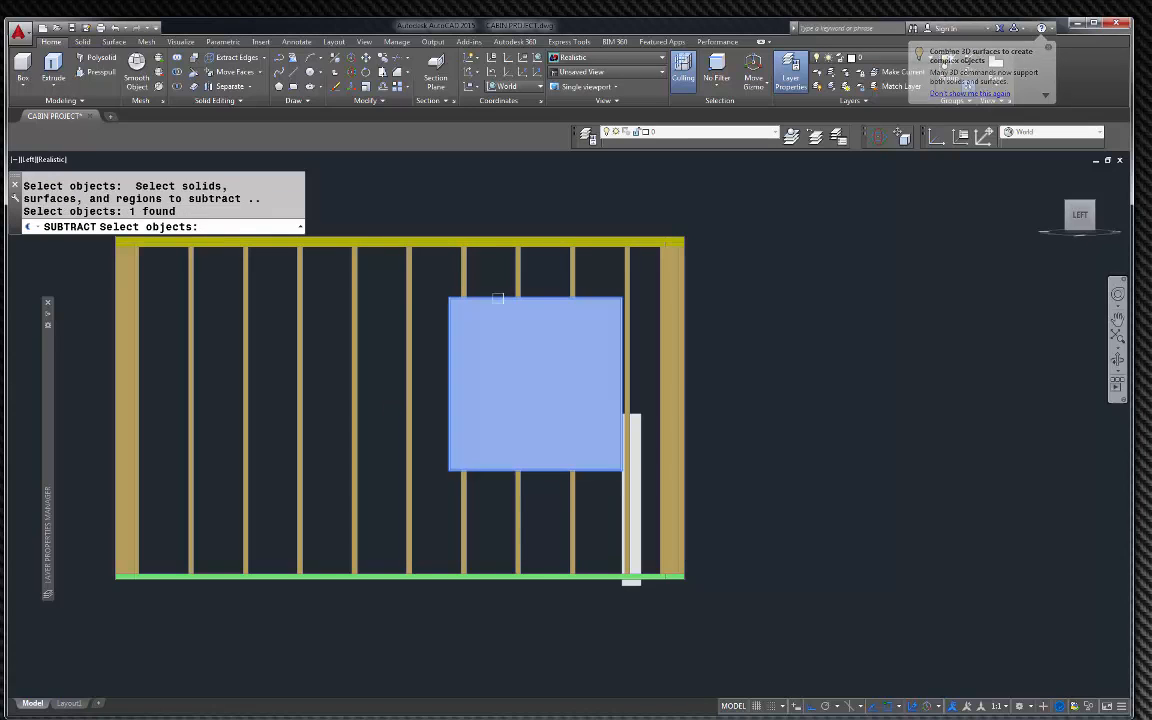
key(Return)
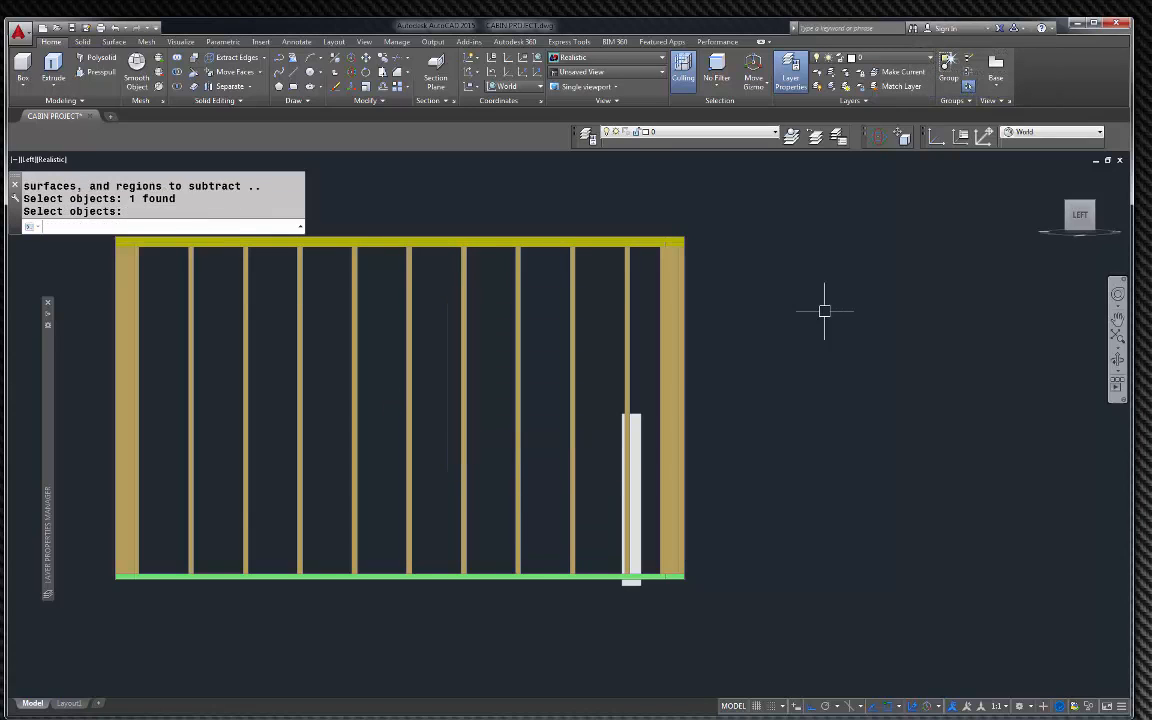
Inspect the new window opening in the left wall from an angled view of the whole cabin framing
click(1068, 208)
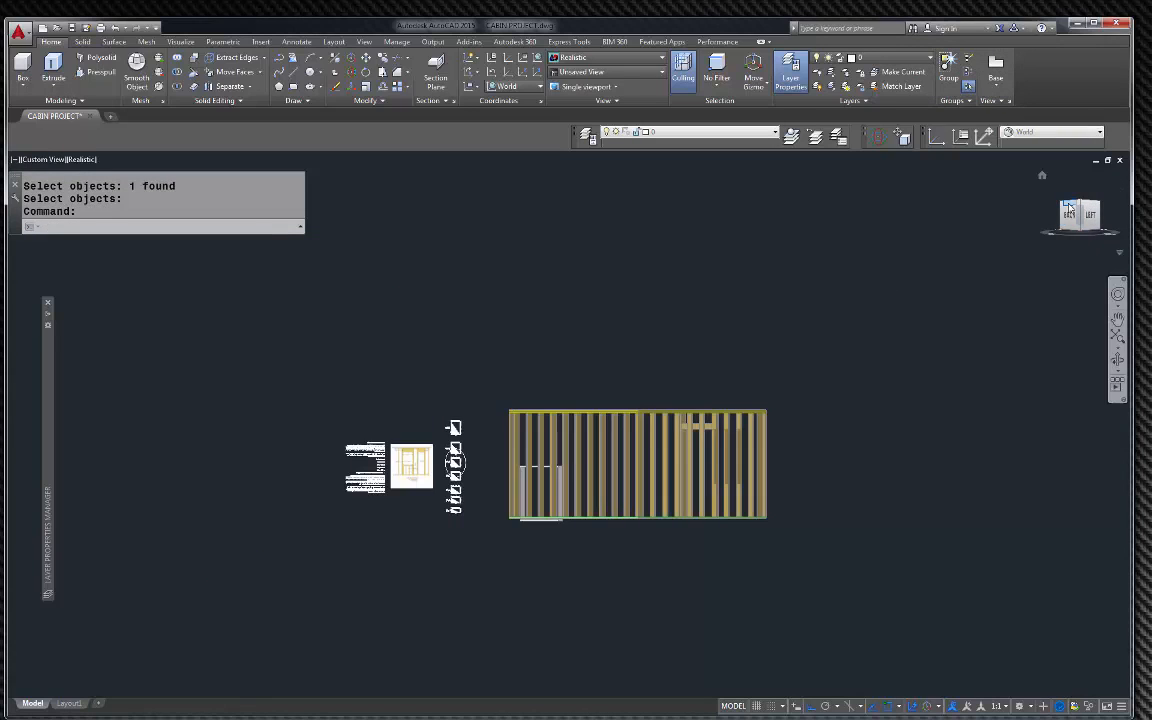
click(1068, 208)
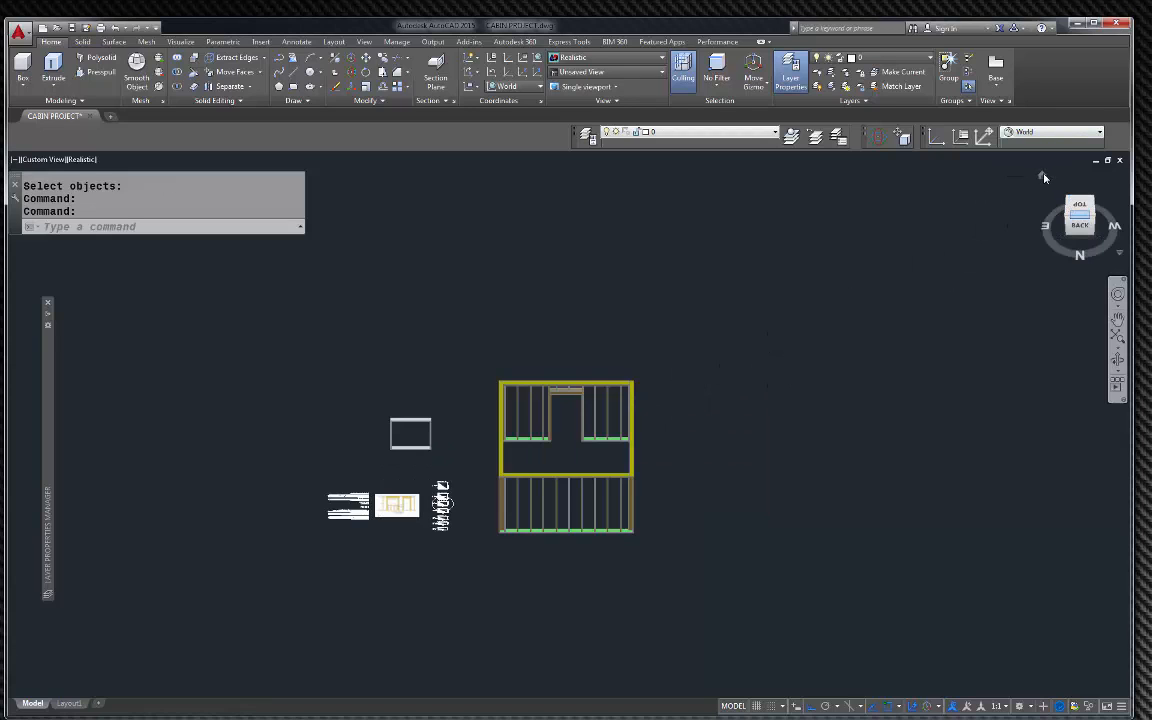
key(Escape)
key(Escape)
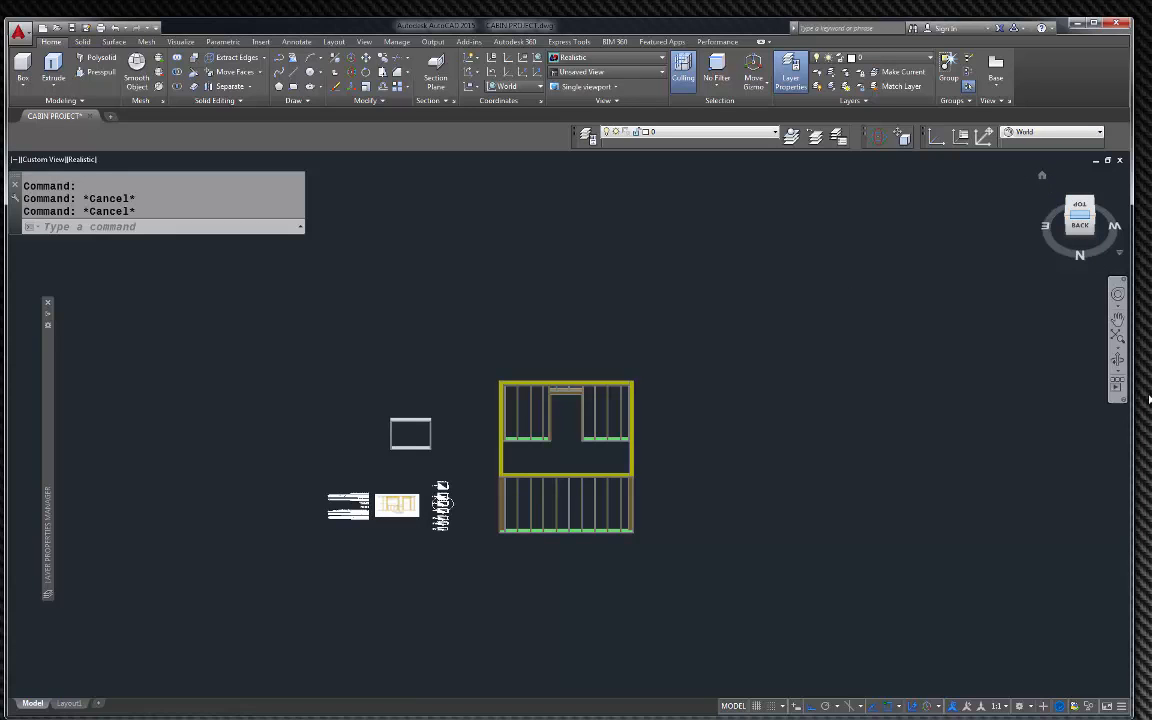
click(1117, 360)
drag(846, 442, 468, 444)
scroll(478, 475, up, 3)
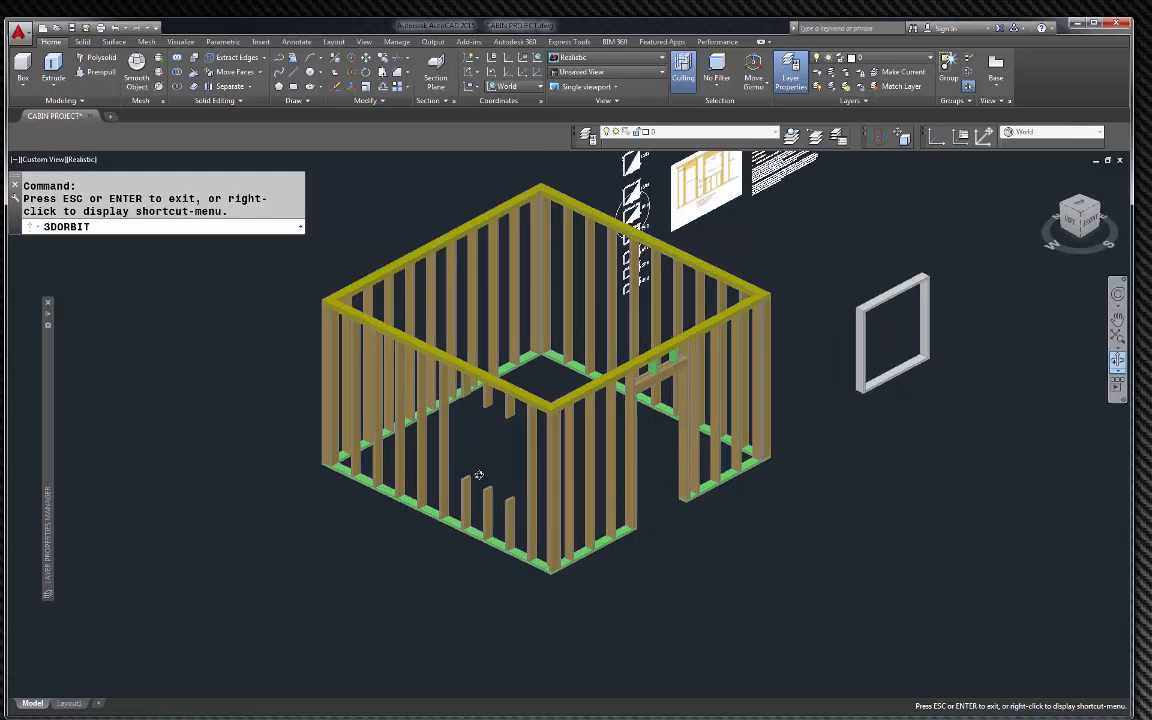
scroll(478, 475, up, 3)
key(Escape)
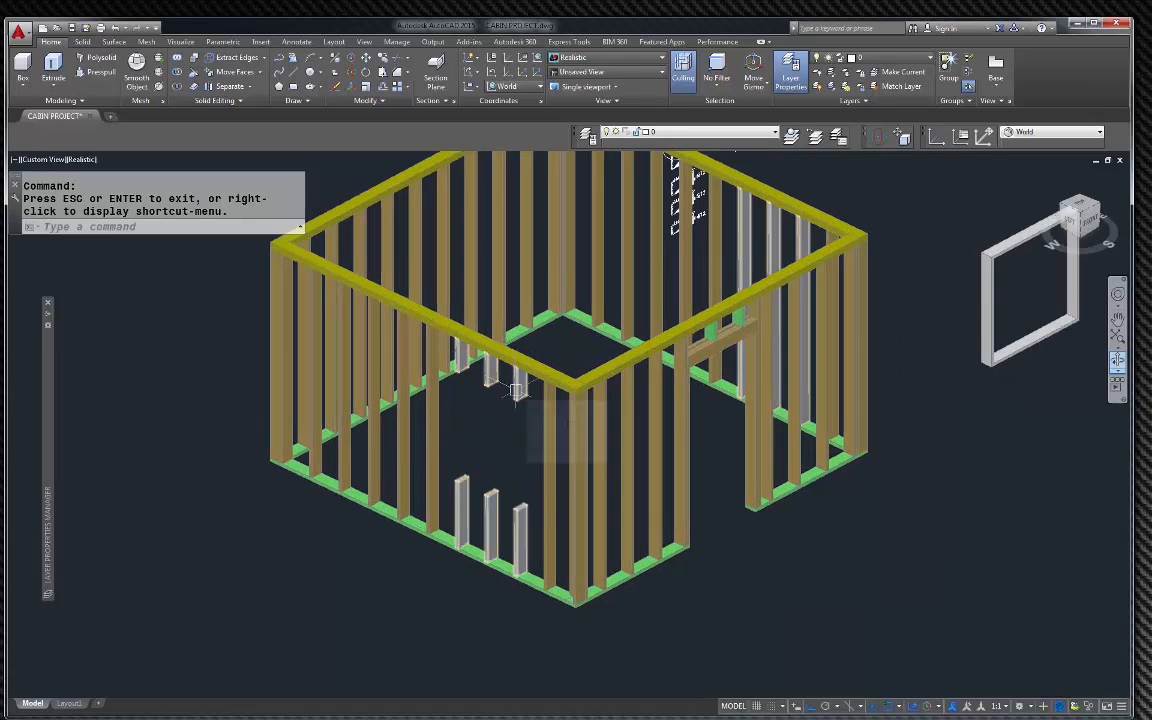
Check by selection whether the cut studs around the window opening are joined into one object
click(503, 430)
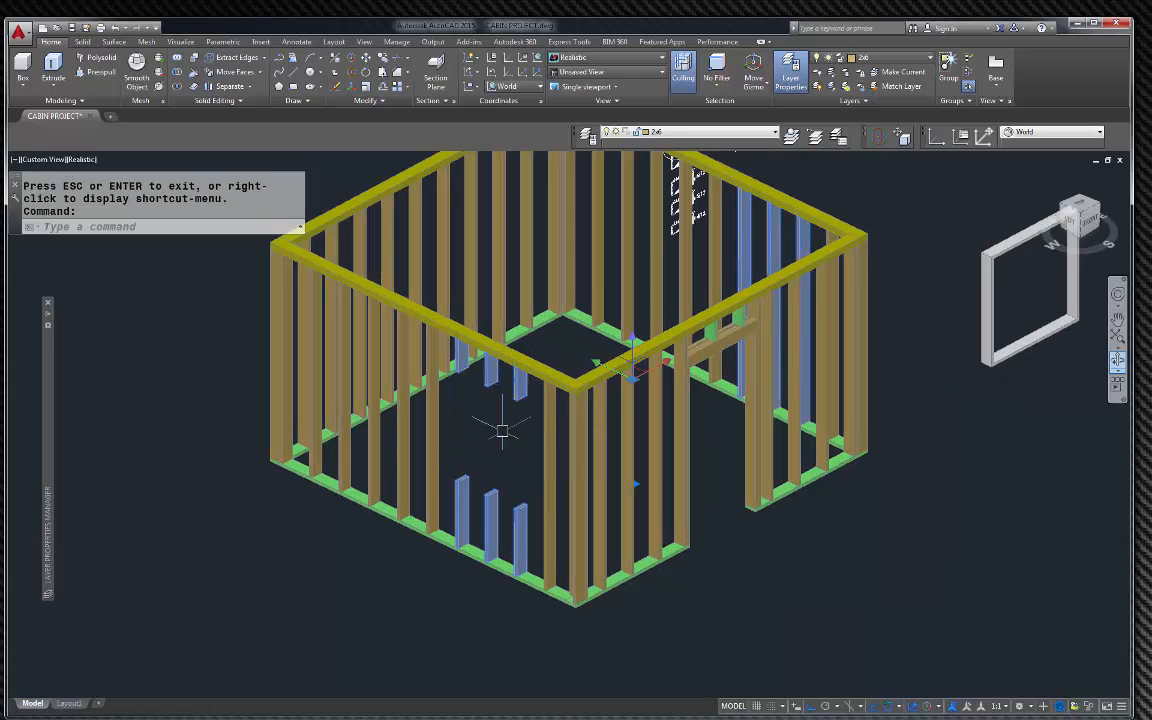
key(Escape)
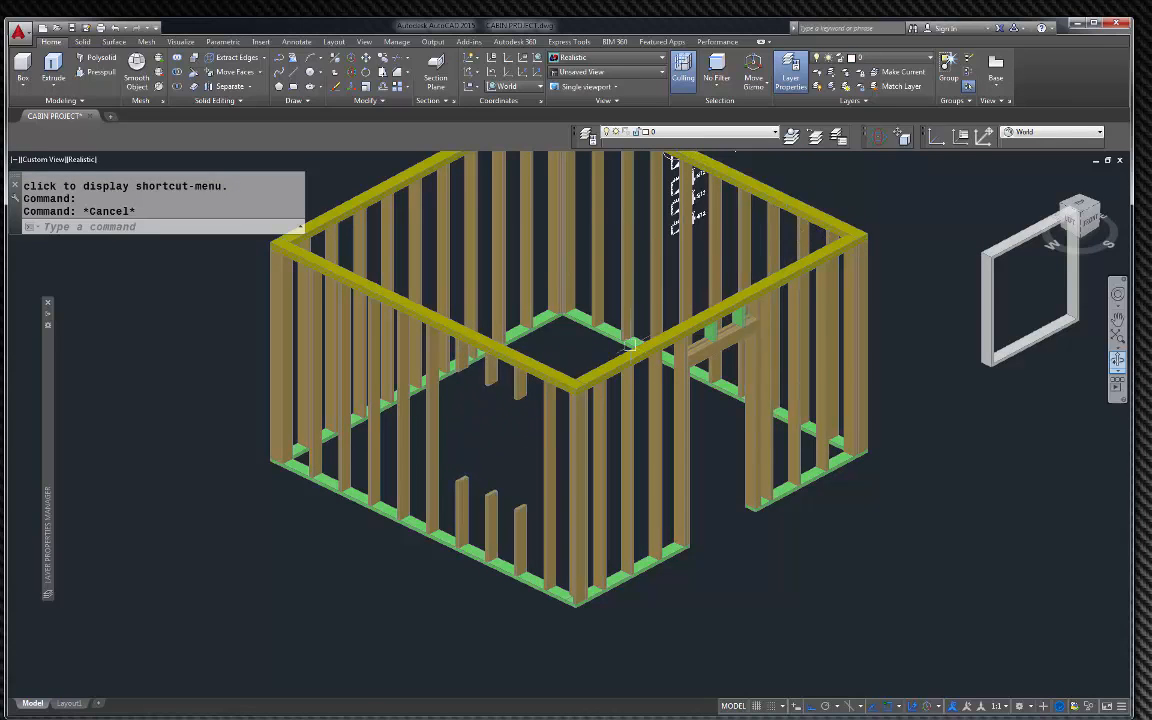
click(512, 392)
key(Escape)
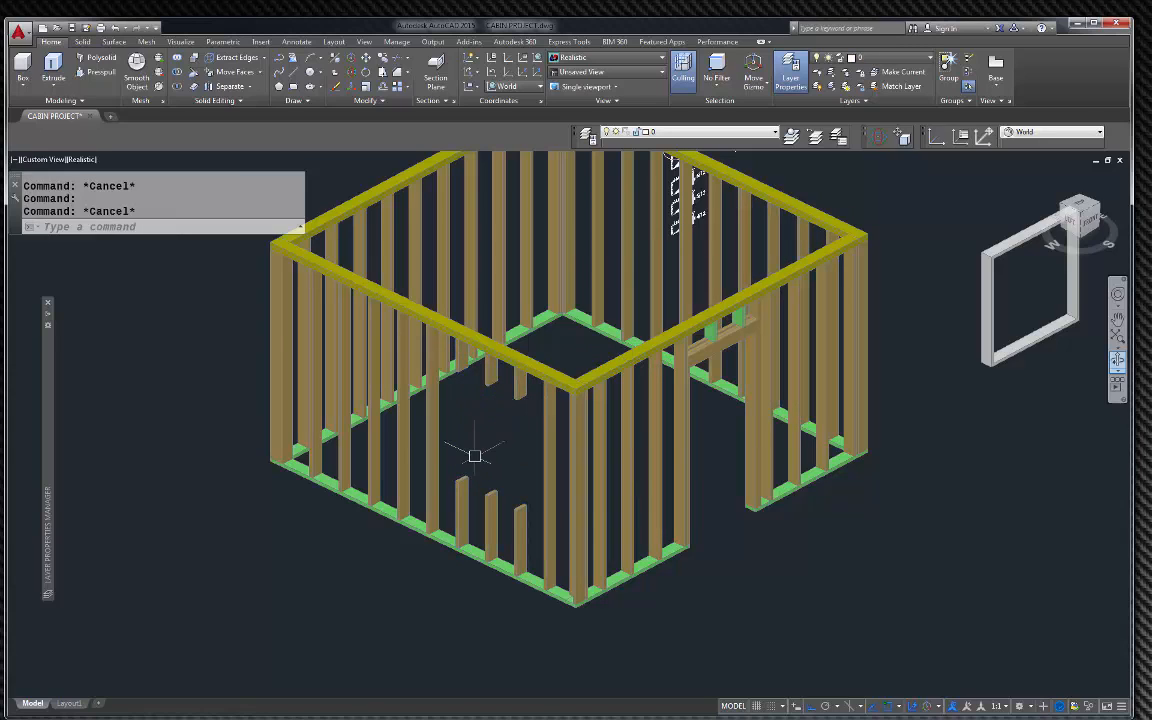
Explode the joined solid that contains the cut studs around the window opening
click(490, 484)
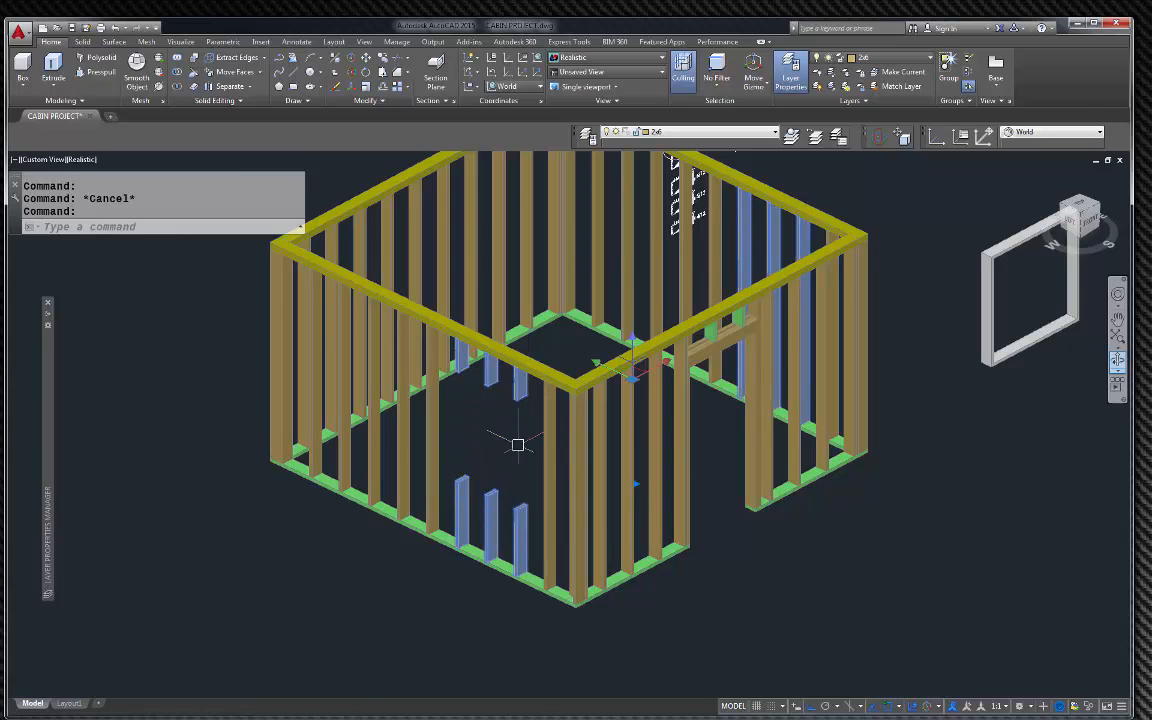
scroll(500, 450, up, 4)
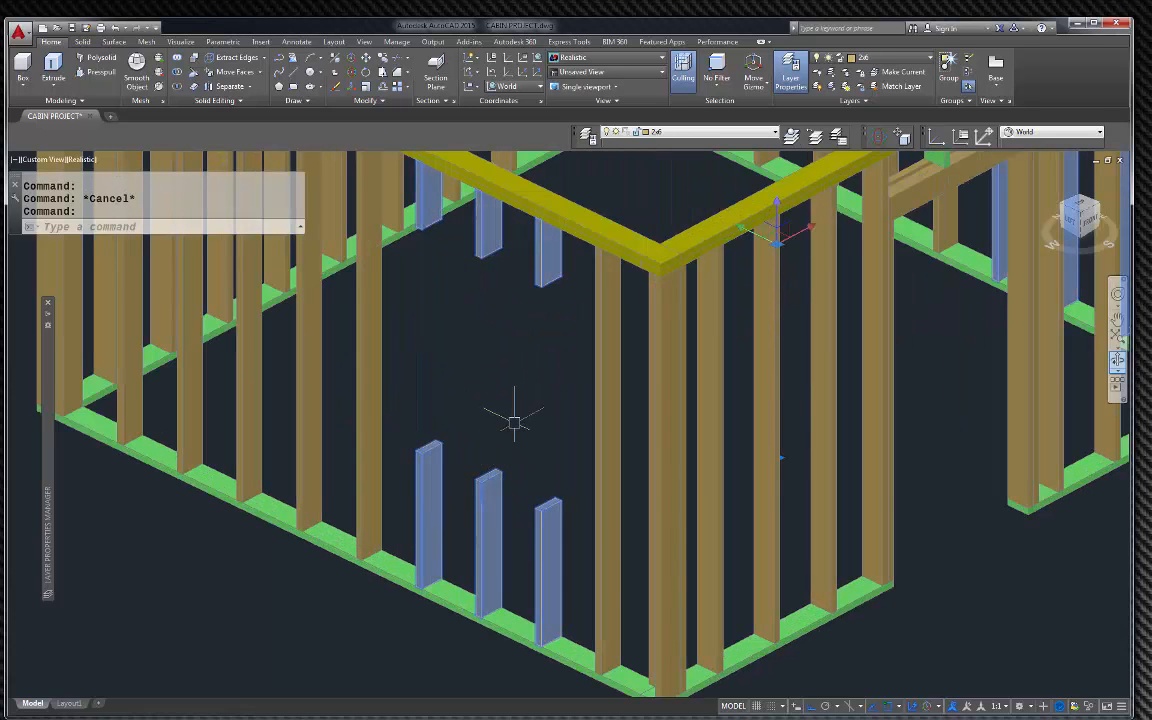
text(x)
key(Return)
Erase the top face of the middle short stud below the window opening
click(490, 476)
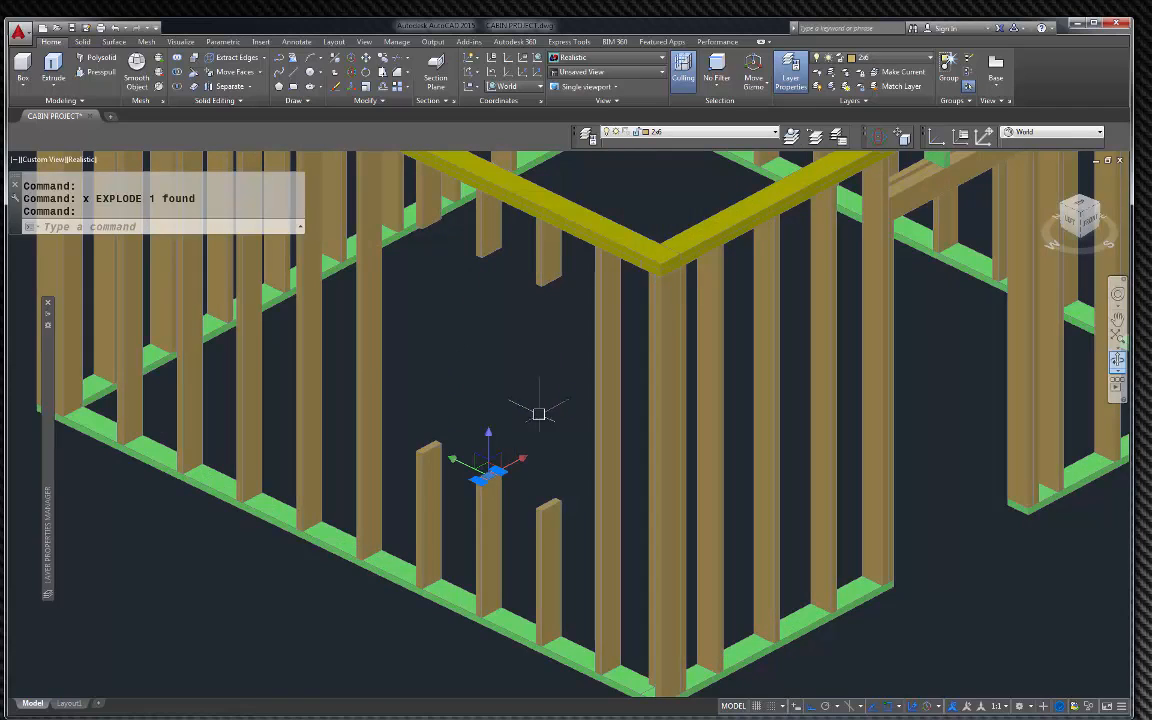
scroll(485, 495, up, 3)
key(Delete)
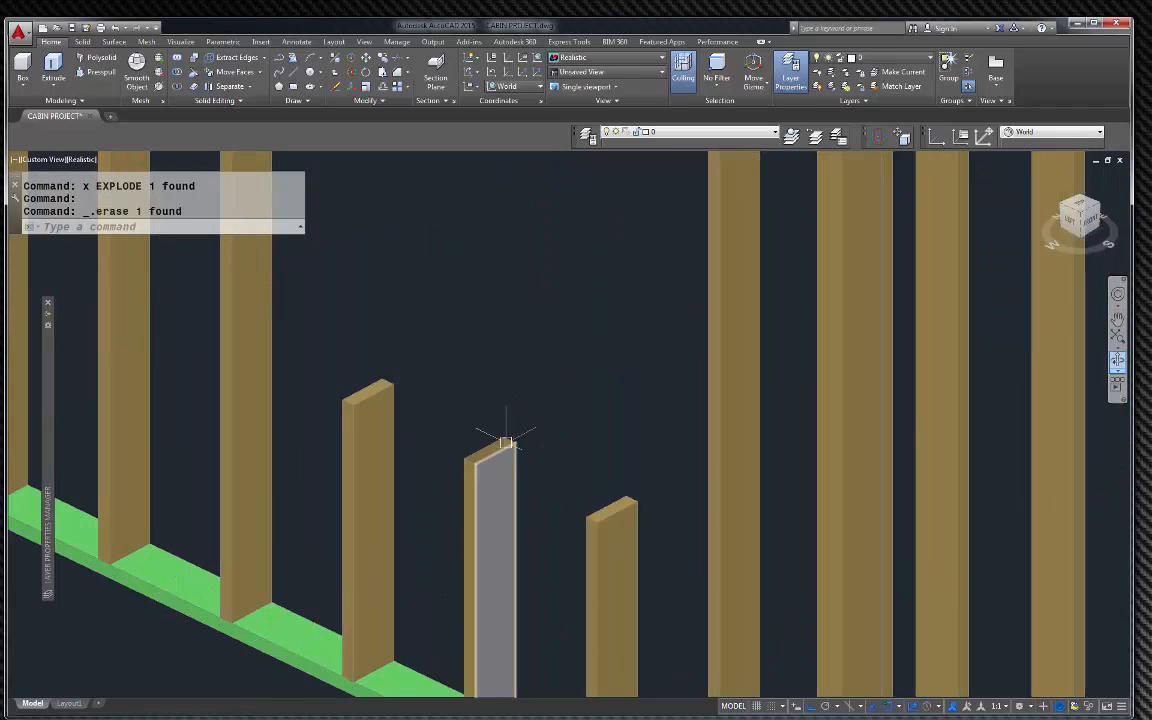
scroll(501, 440, up, 4)
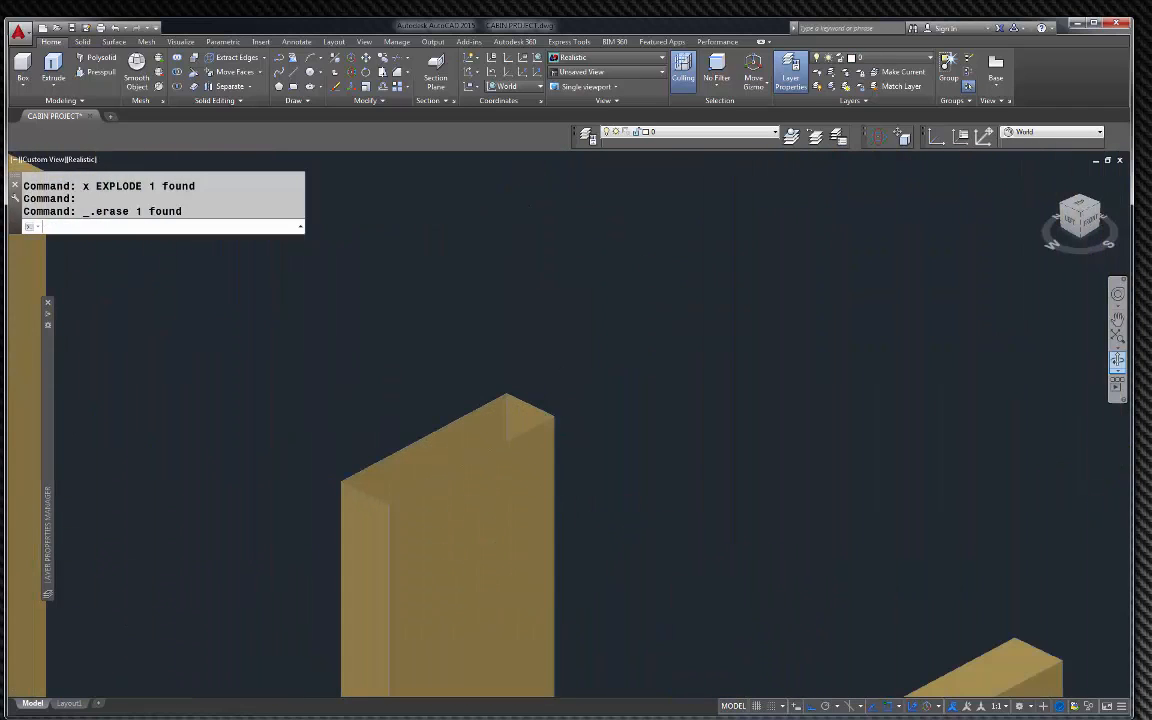
Undo the erasure of the top face on the middle short stud below the window opening
text(u)
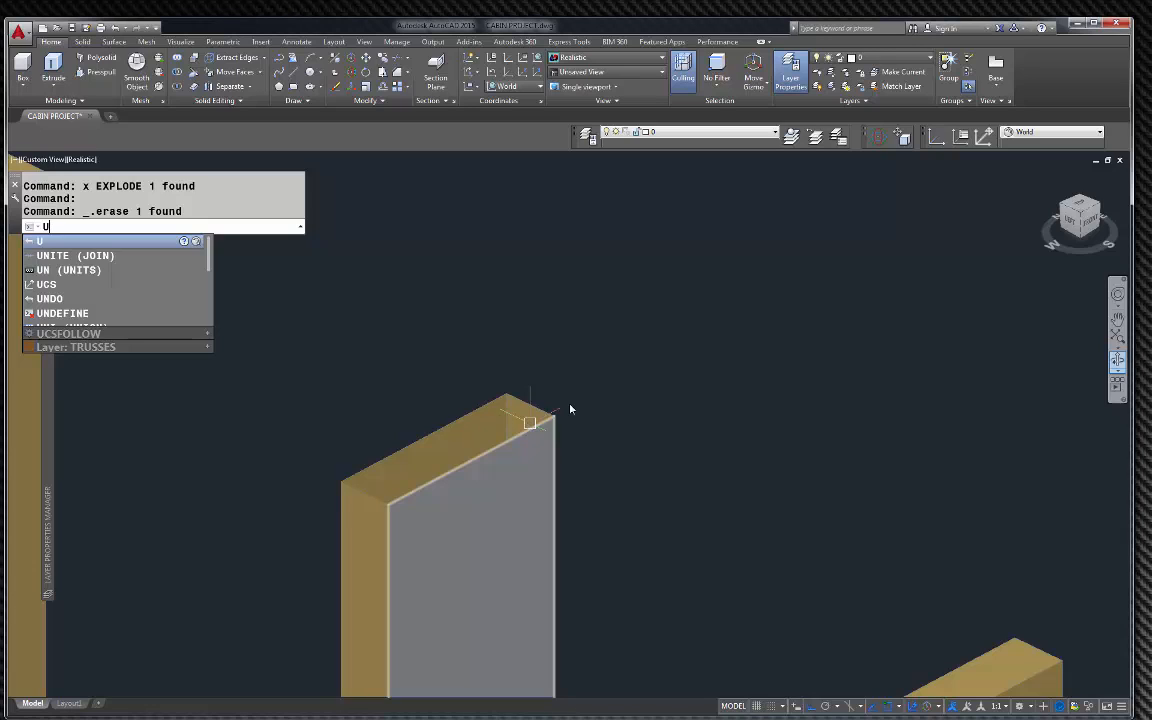
text(u)
key(Return)
key(Return)
key(Return)
key(Return)
key(Return)
key(Return)
key(Return)
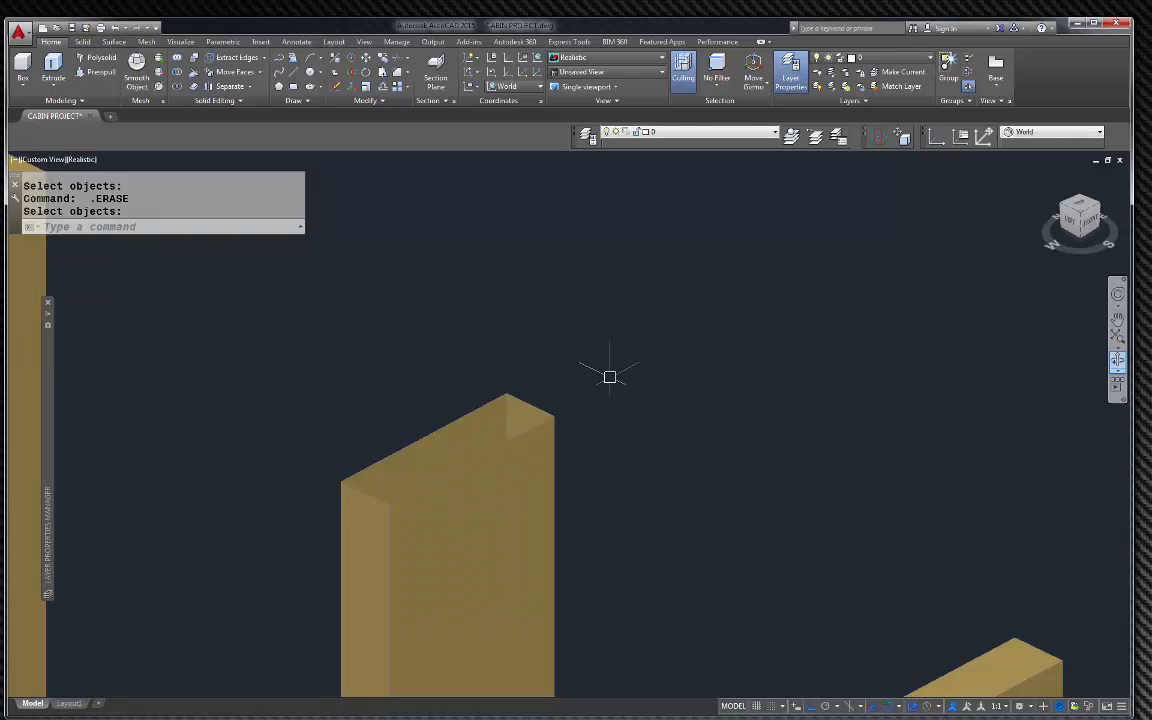
text(u)
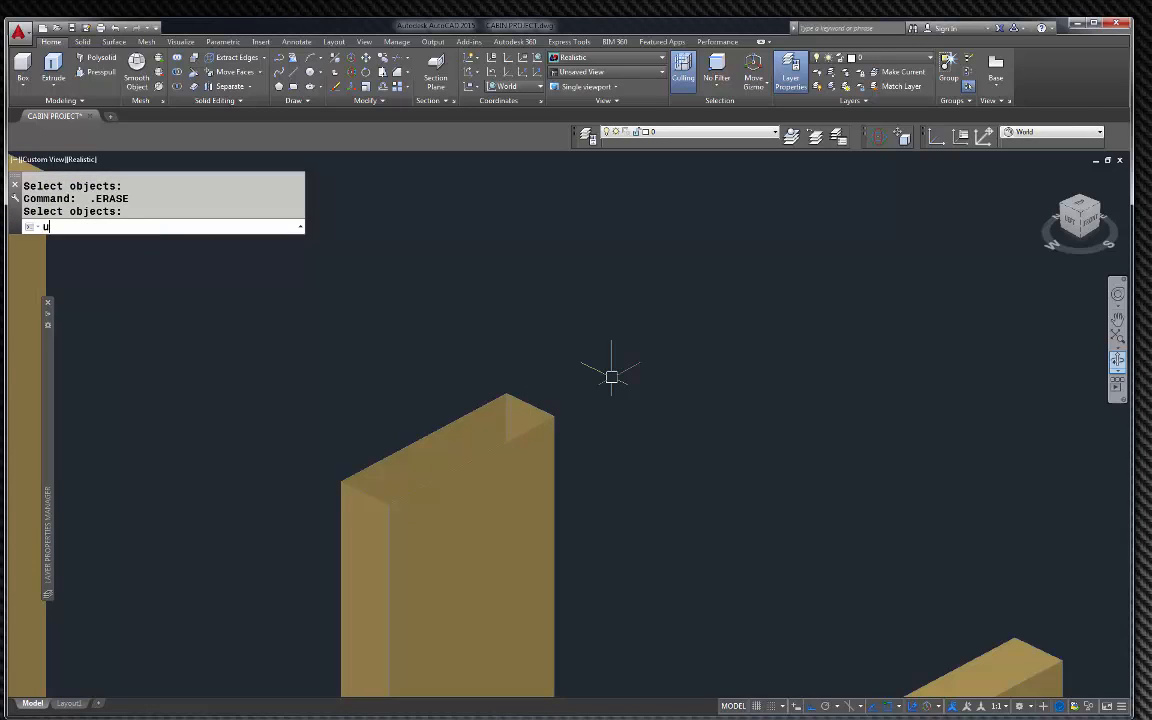
key(Return)
text(u)
key(Return)
click(510, 455)
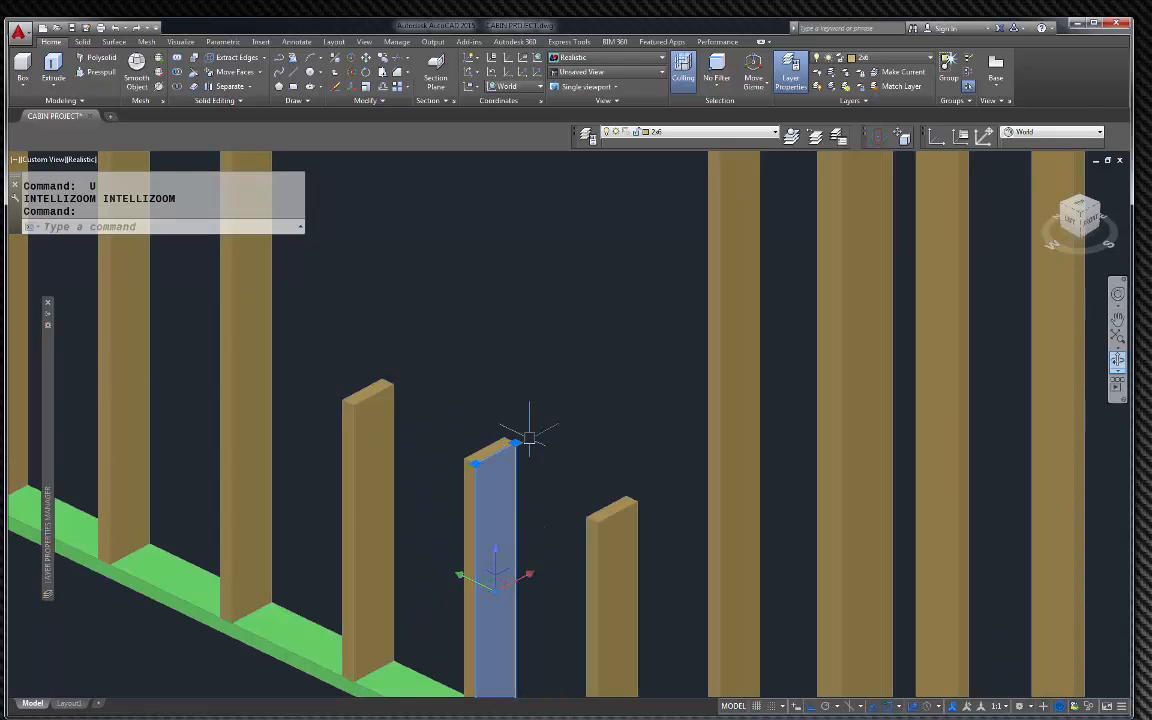
key(Escape)
key(Escape)
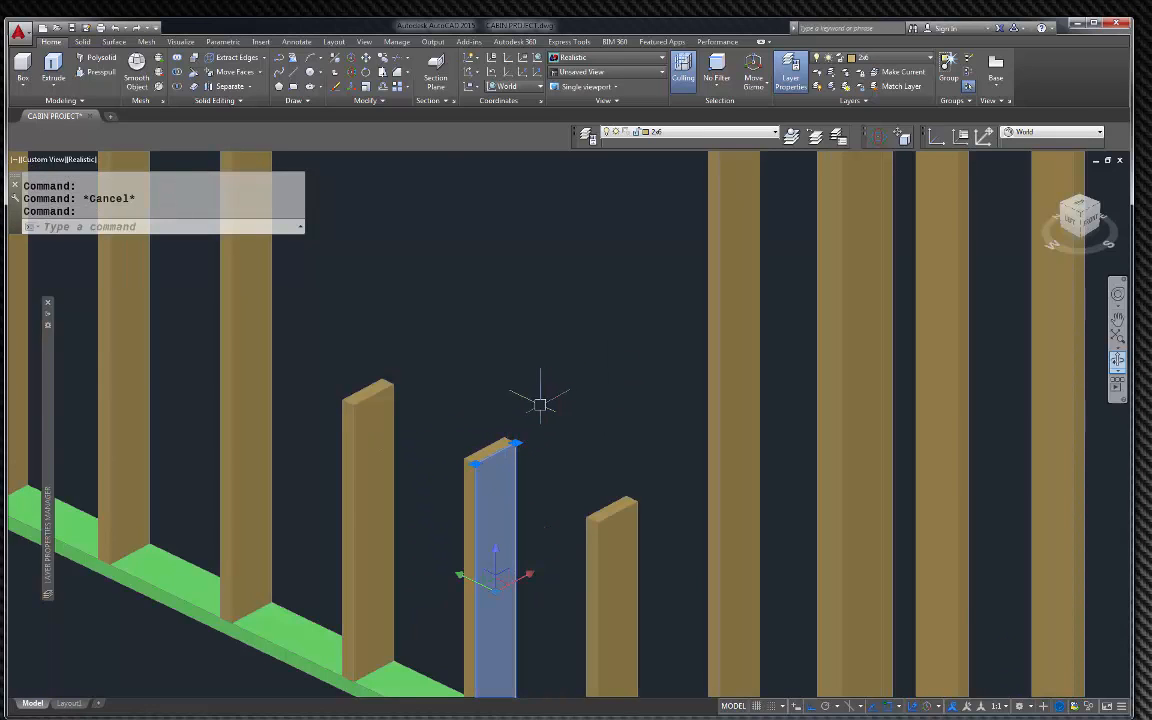
Move the white window frame from beyond the cabin to the open space in front of the left wall's window opening
scroll(481, 437, down, 6)
click(985, 280)
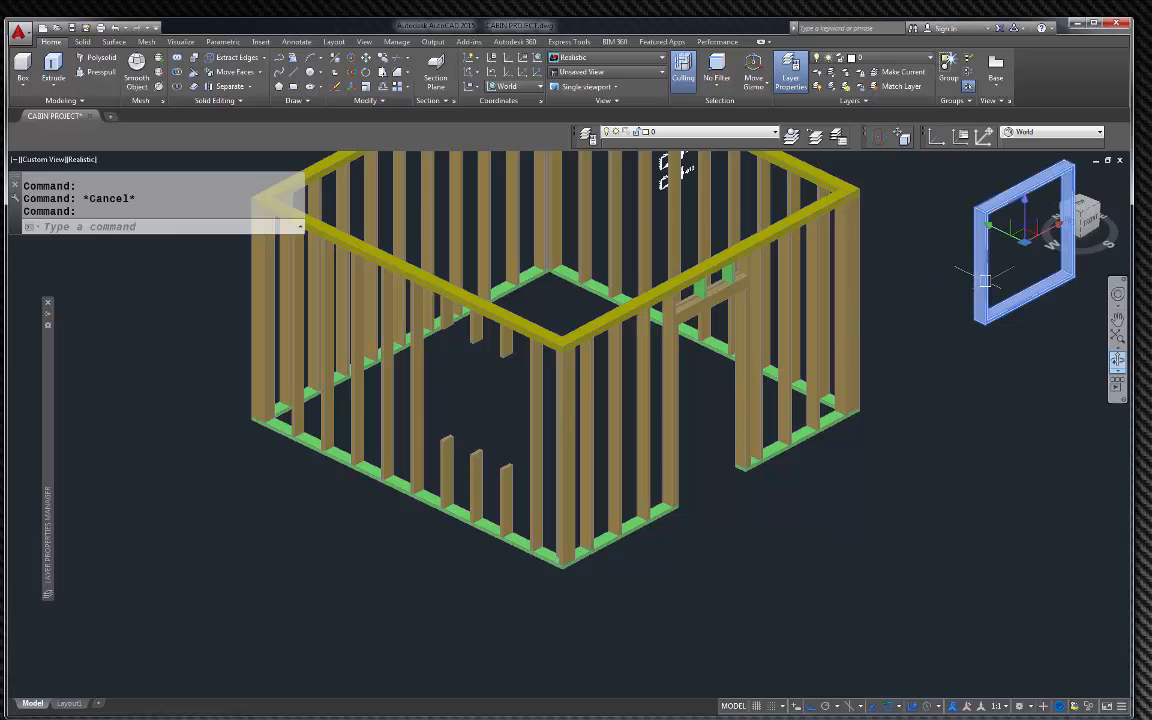
text(m)
key(Return)
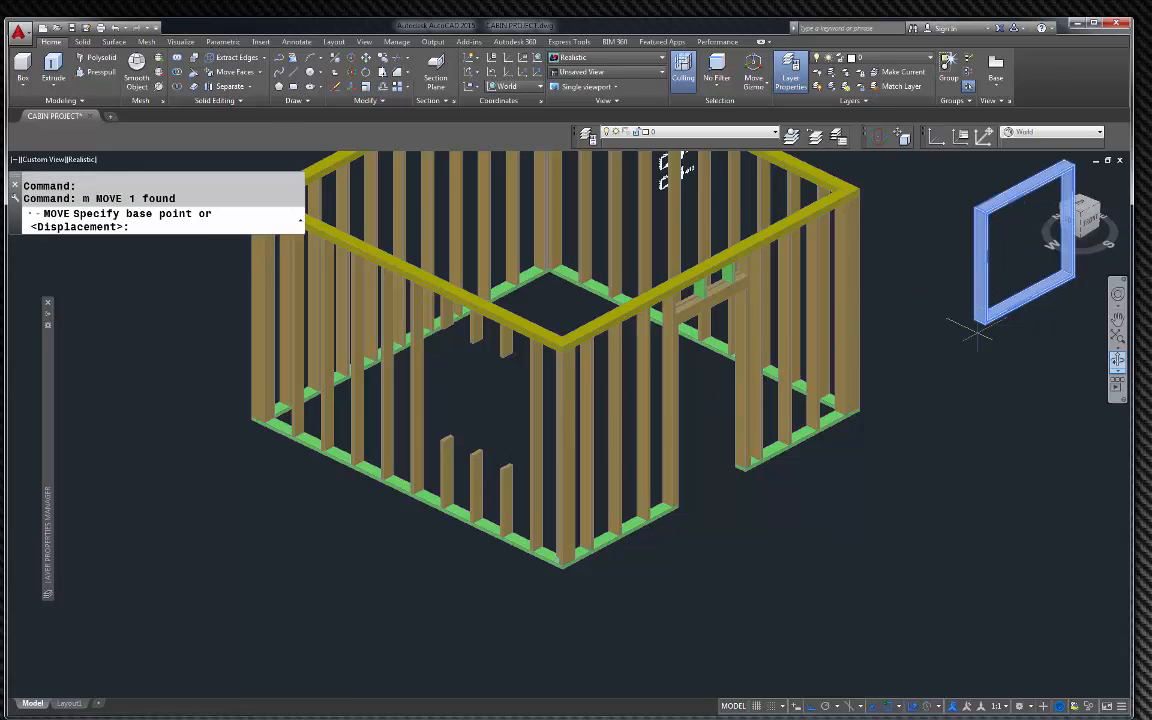
click(995, 360)
click(290, 605)
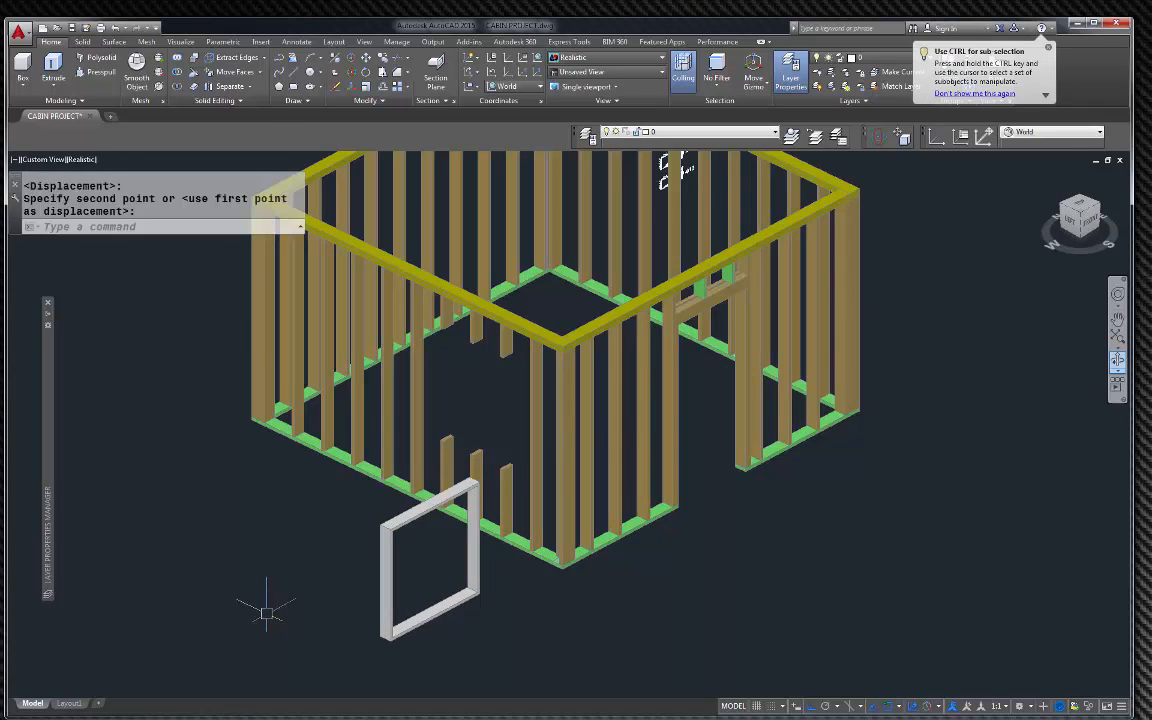
key(Escape)
Rotate the window frame a quarter turn about the vertical axis at its lower corner, making it parallel to the left wall
scroll(470, 494, up, 5)
click(385, 510)
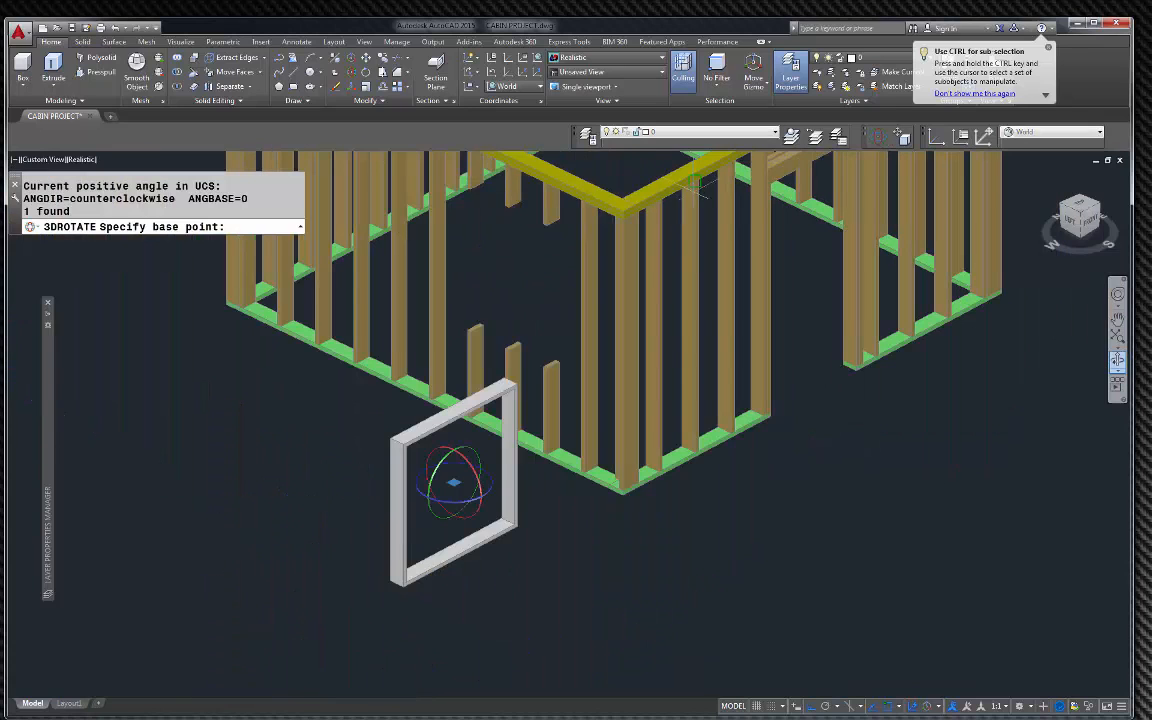
scroll(515, 493, up, 3)
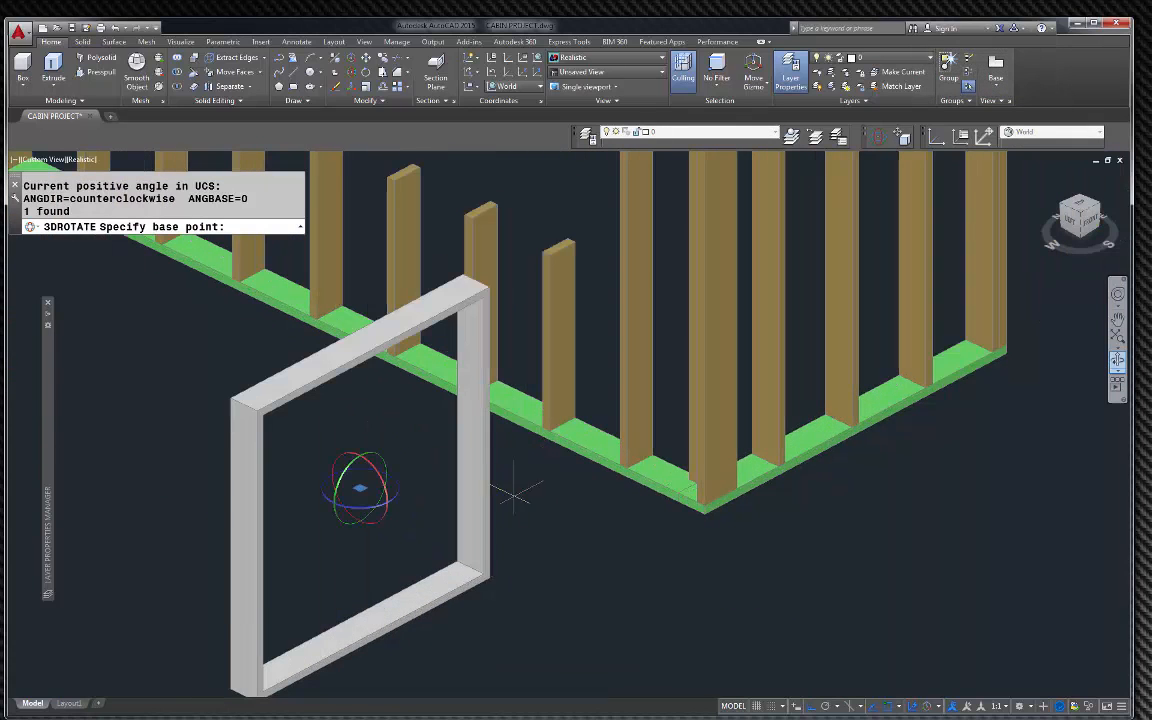
click(489, 578)
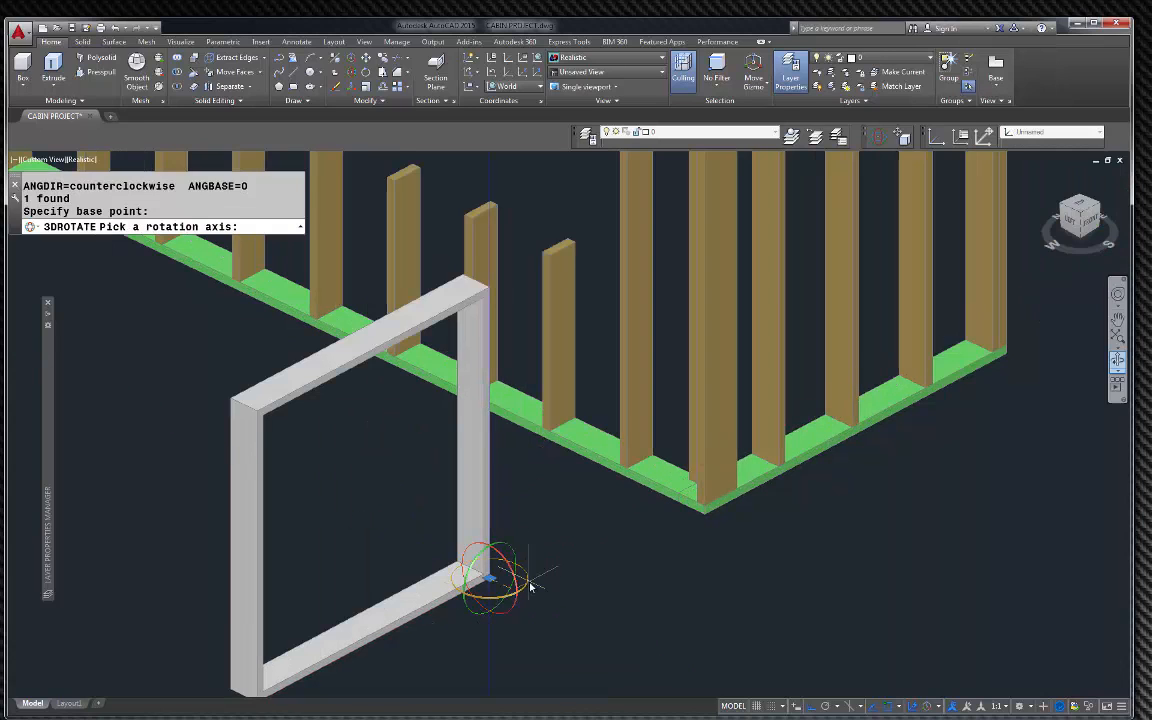
click(531, 587)
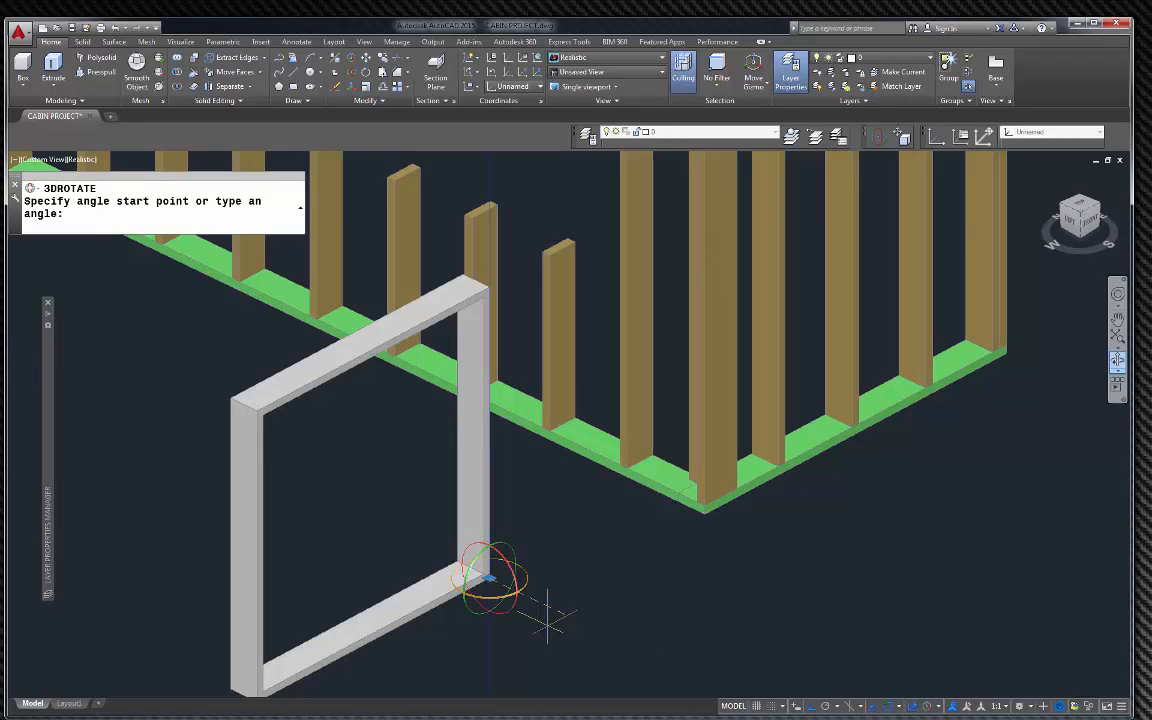
click(548, 620)
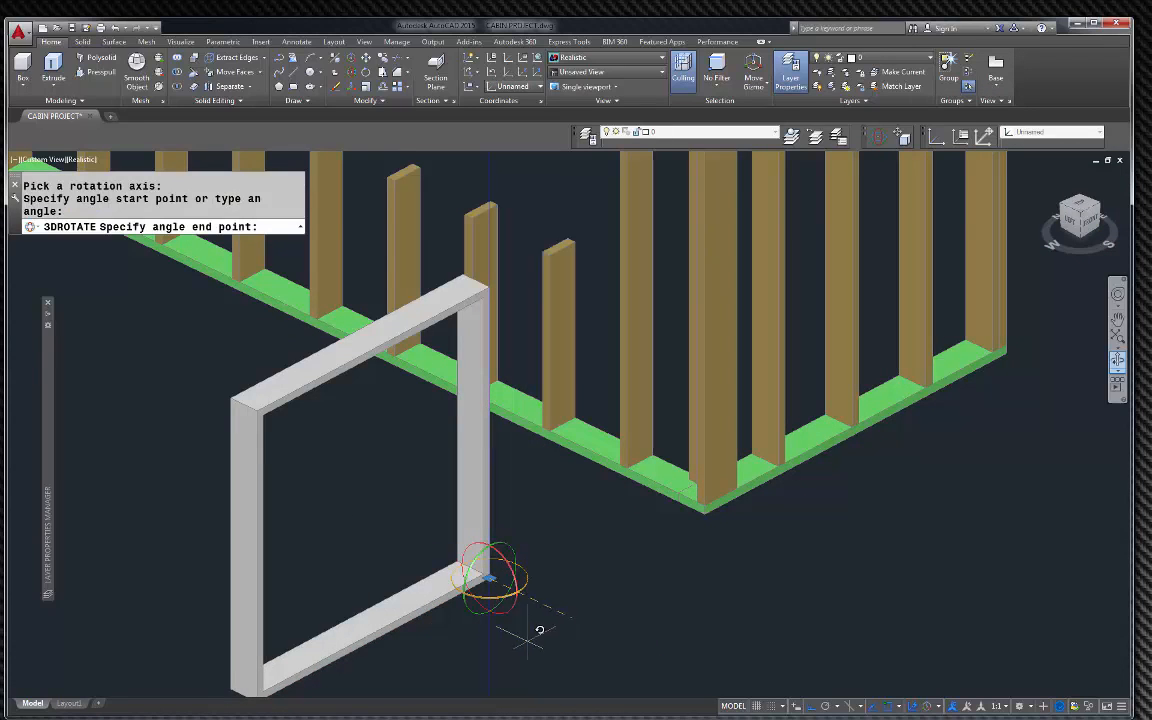
click(449, 652)
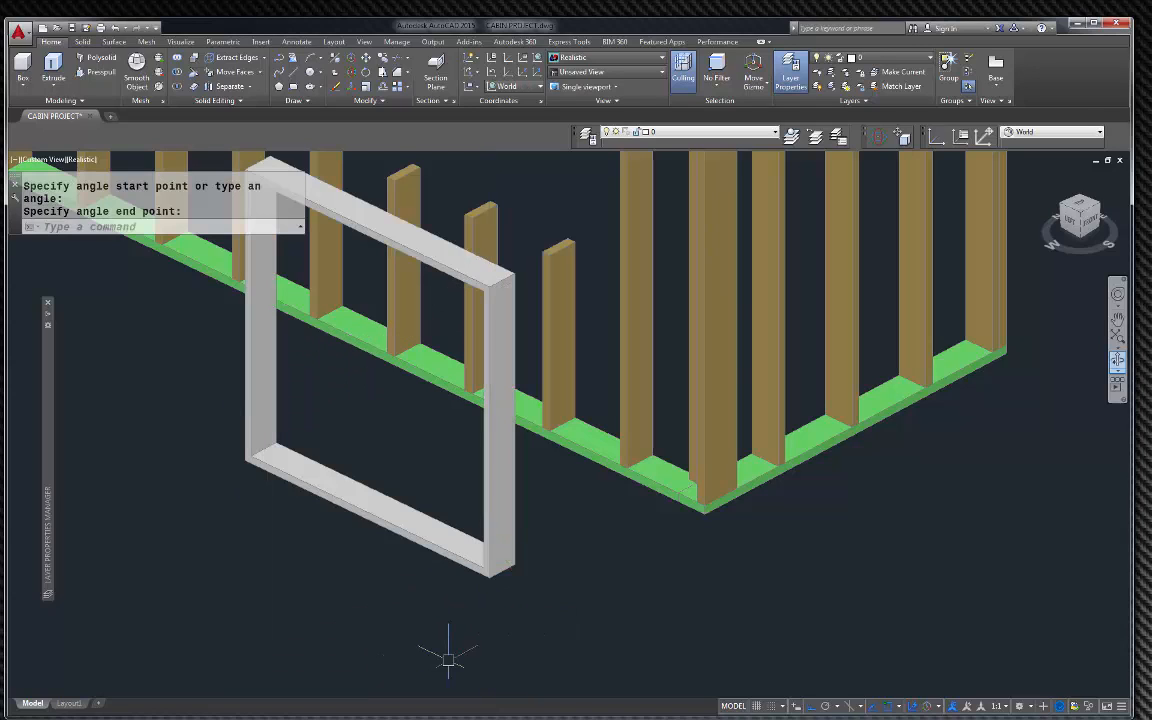
Move the window frame by its lower outer corner onto the top outer corner of the short stud nearest the cabin corner
click(512, 521)
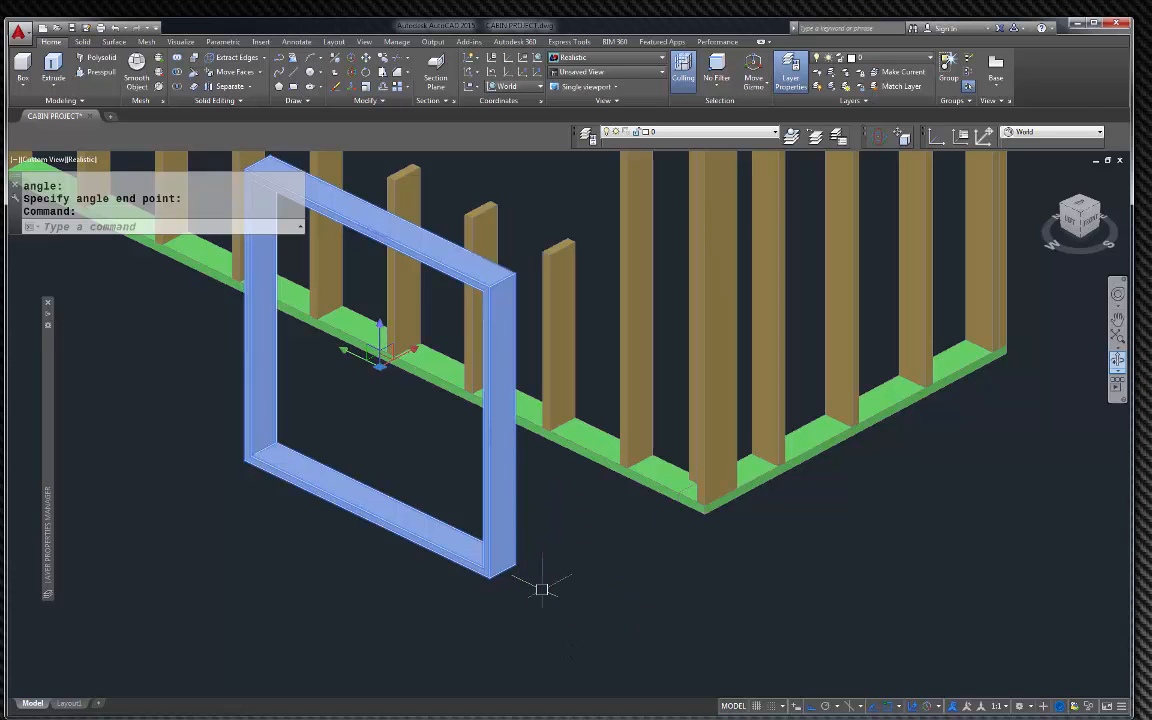
text(m)
key(Return)
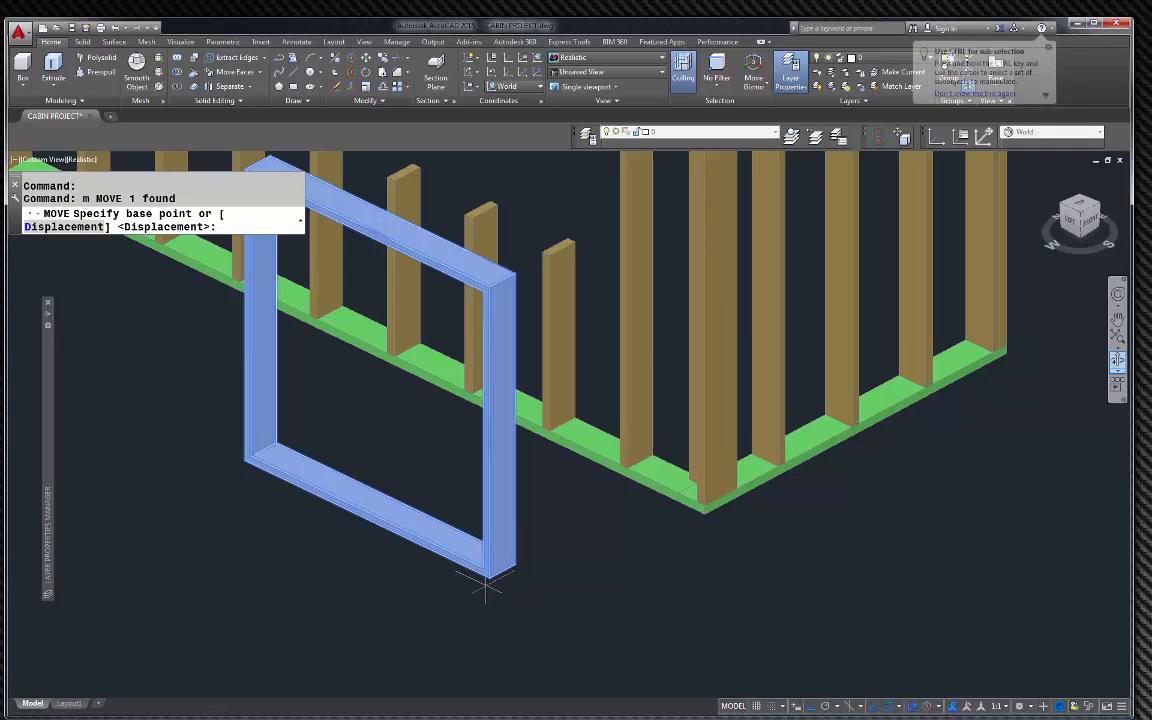
click(490, 578)
scroll(560, 250, up, 5)
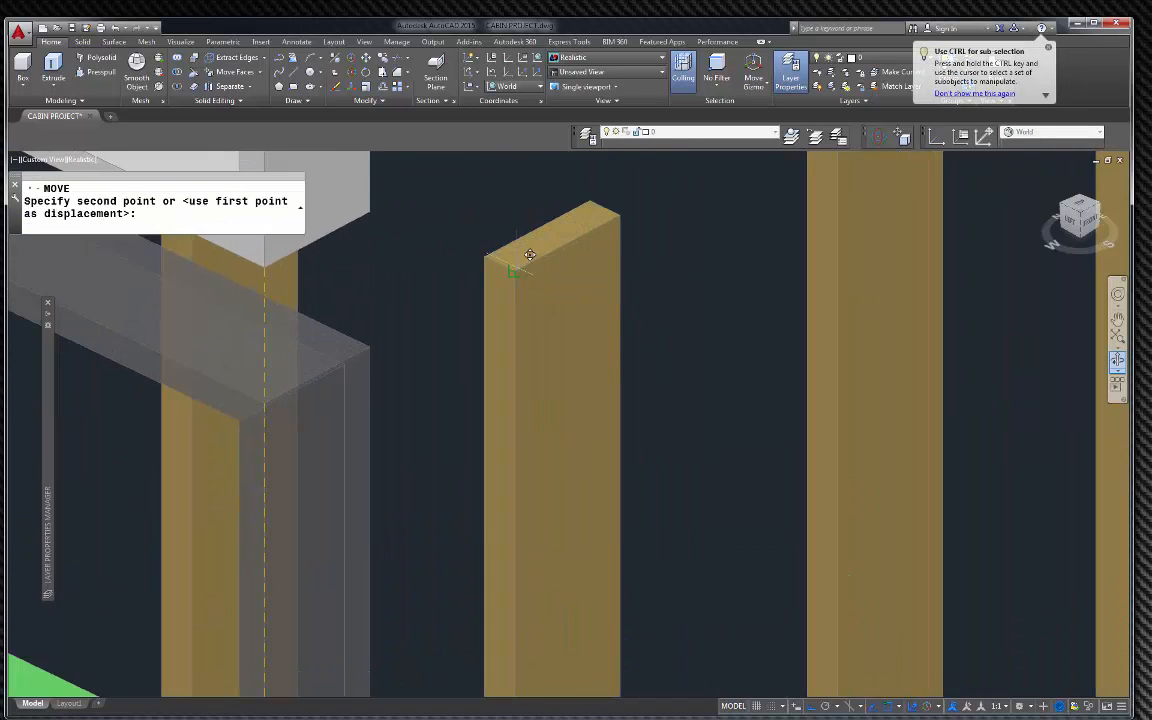
click(515, 267)
scroll(530, 411, down, 5)
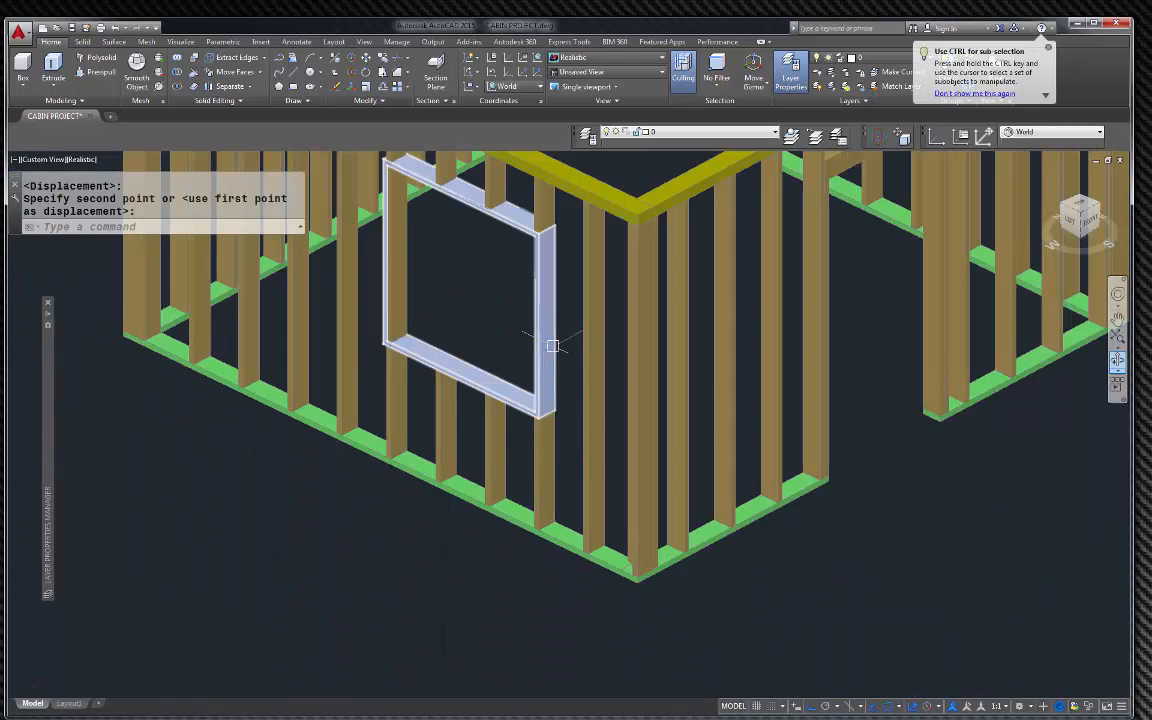
click(541, 330)
text(m)
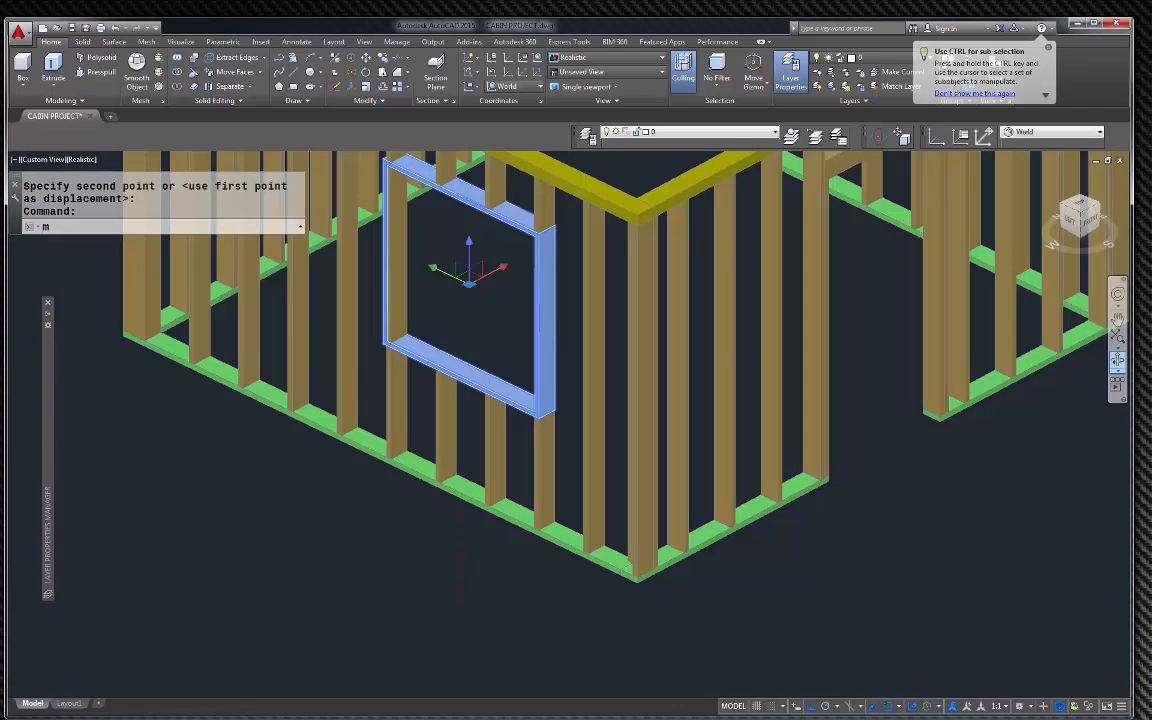
key(Return)
click(365, 540)
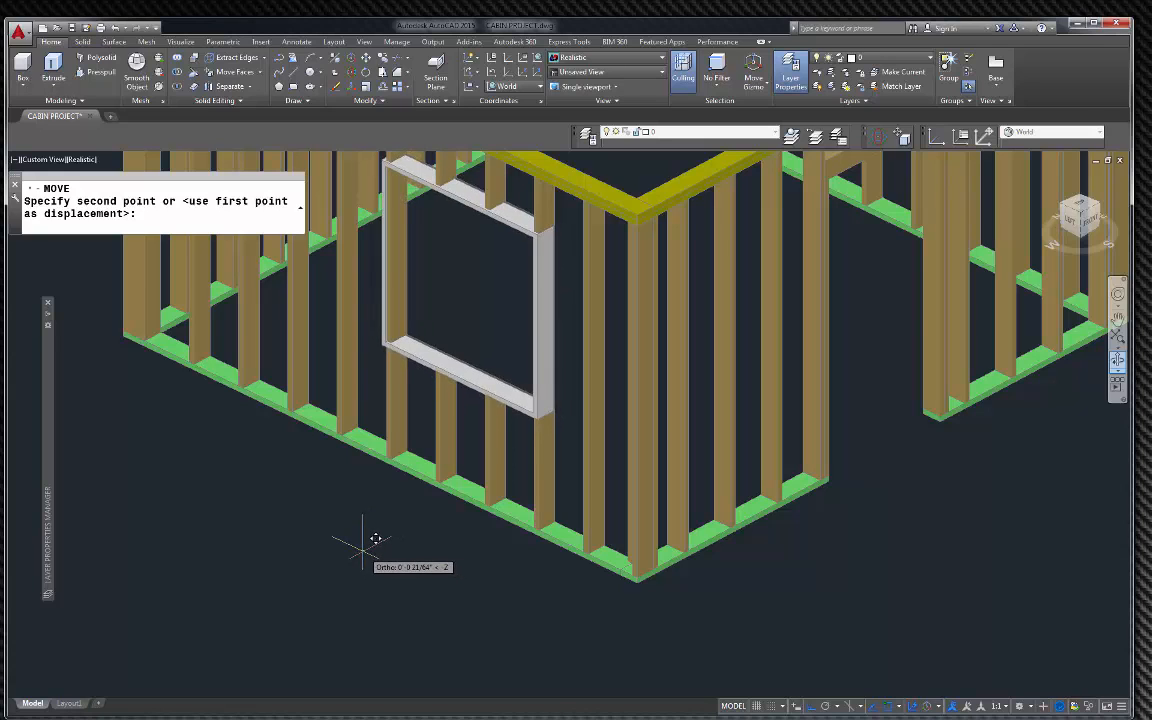
key(Escape)
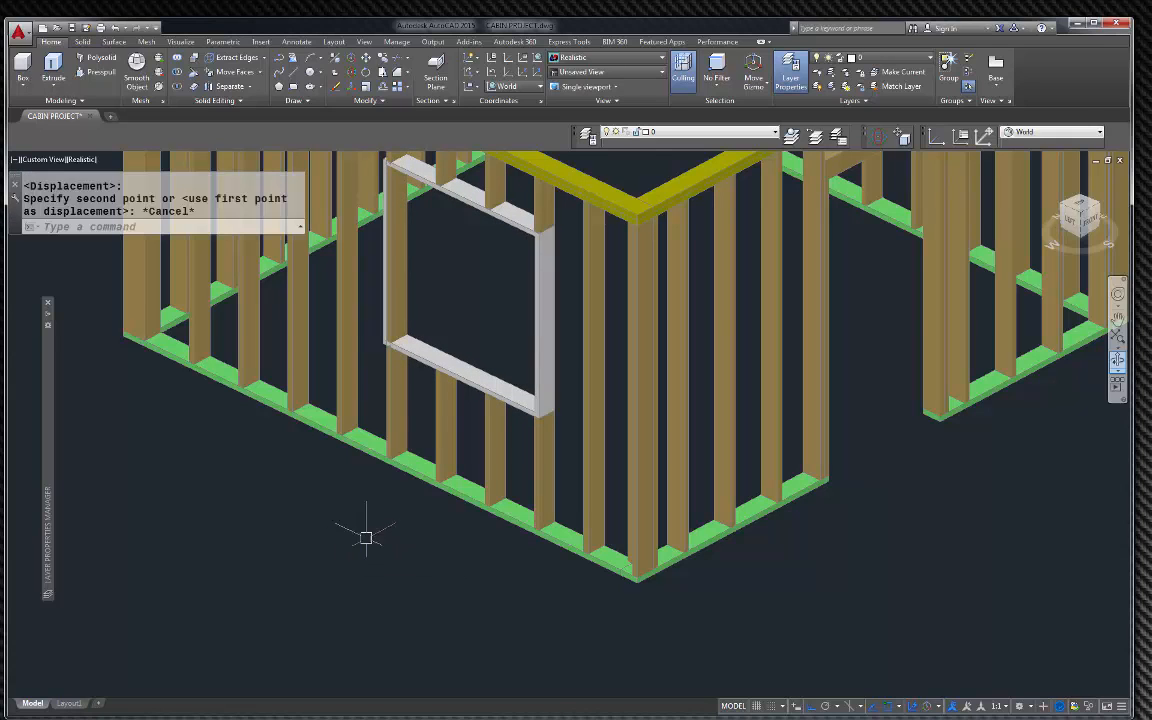
Shift the window frame one stud thickness along the wall, onto the other top outer corner of the same short stud
scroll(545, 410, up, 8)
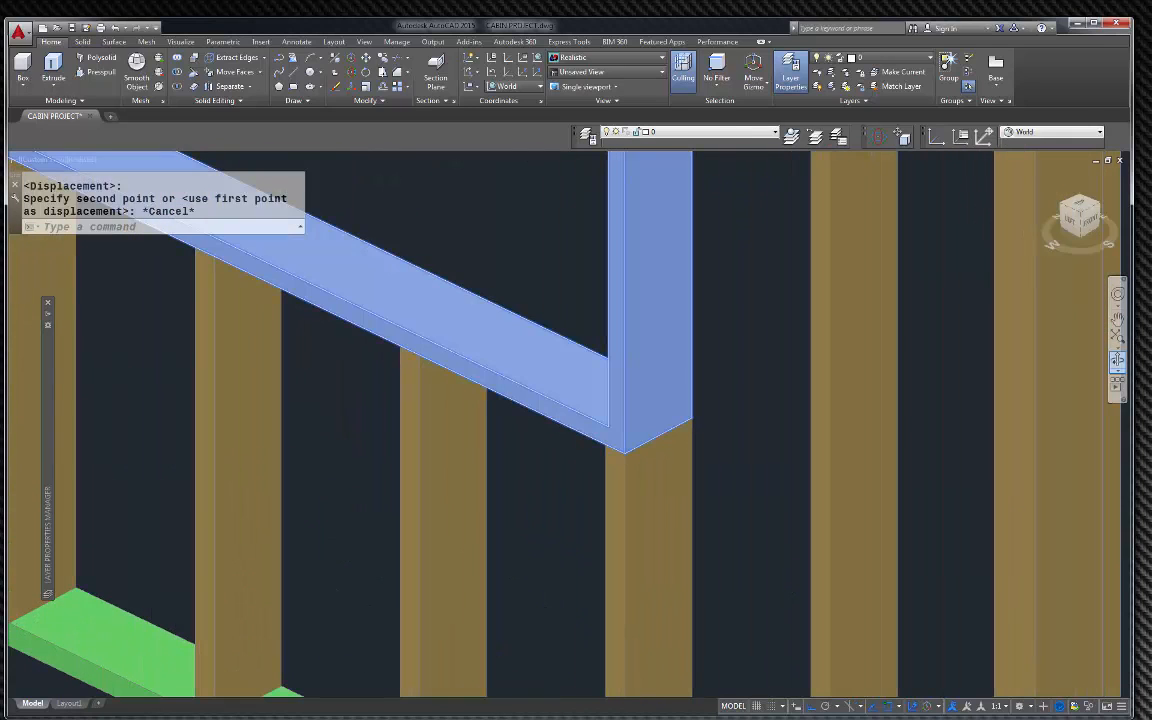
text(m)
key(Return)
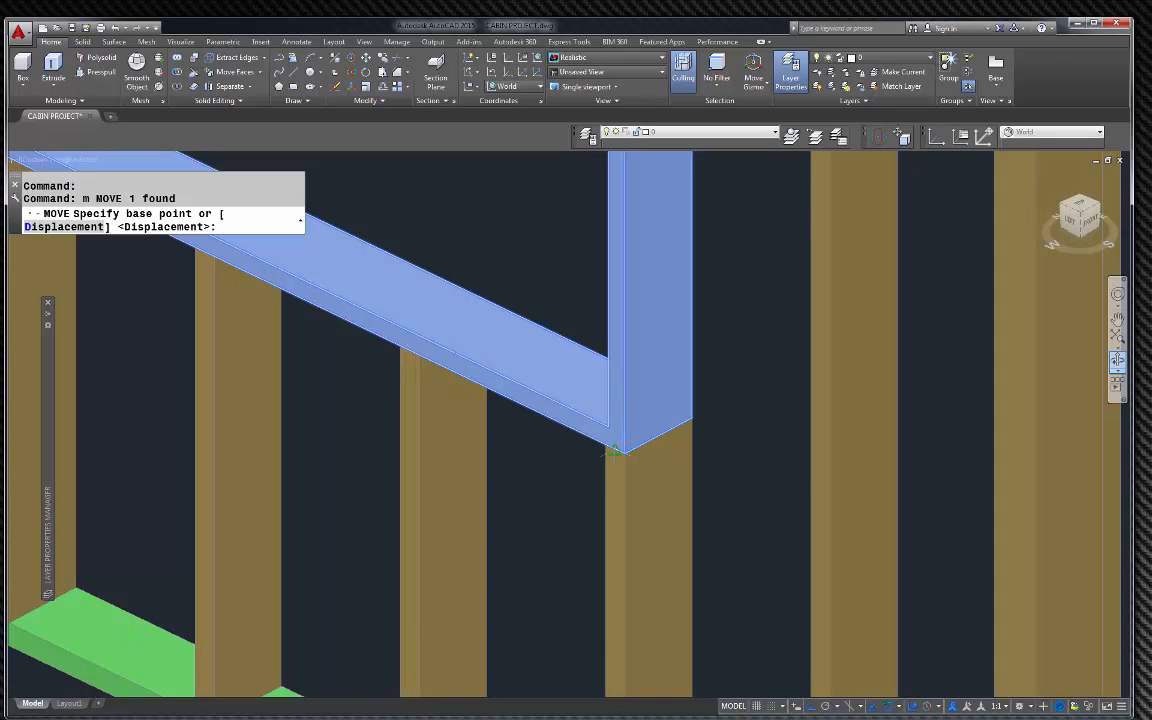
click(617, 447)
scroll(625, 470, down, 5)
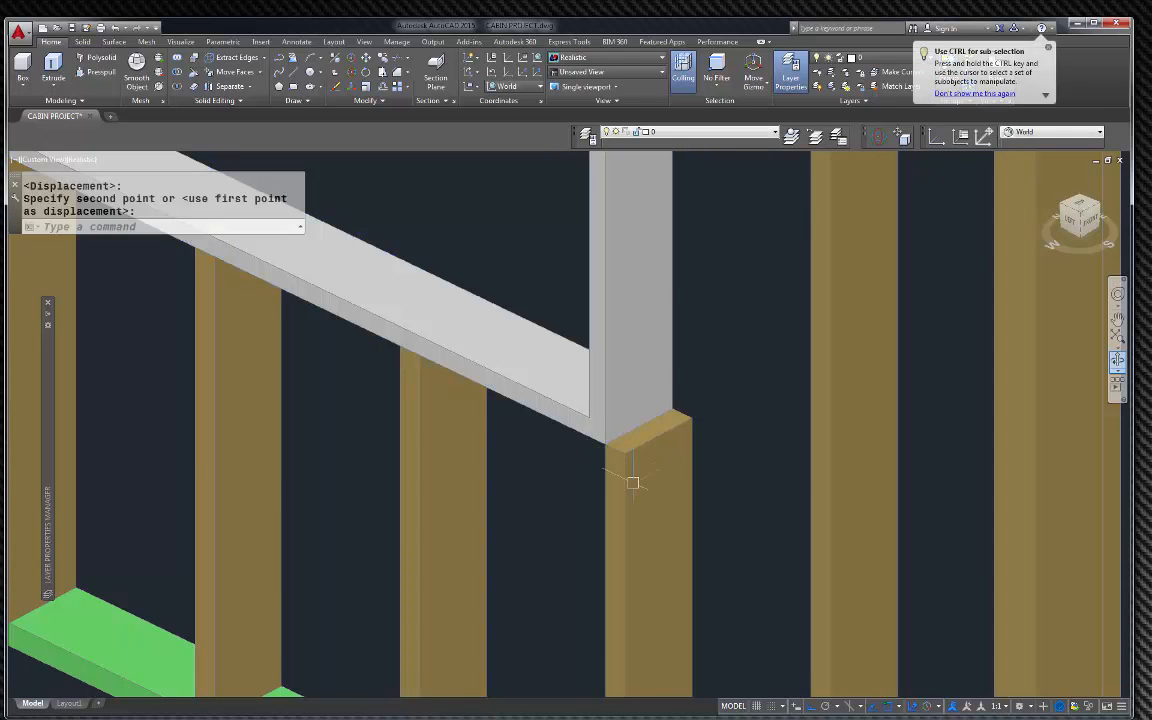
Move the window frame along the wall by its upper outer corner until it meets the opening-side edge of the adjacent uncut stud
scroll(640, 440, up, 4)
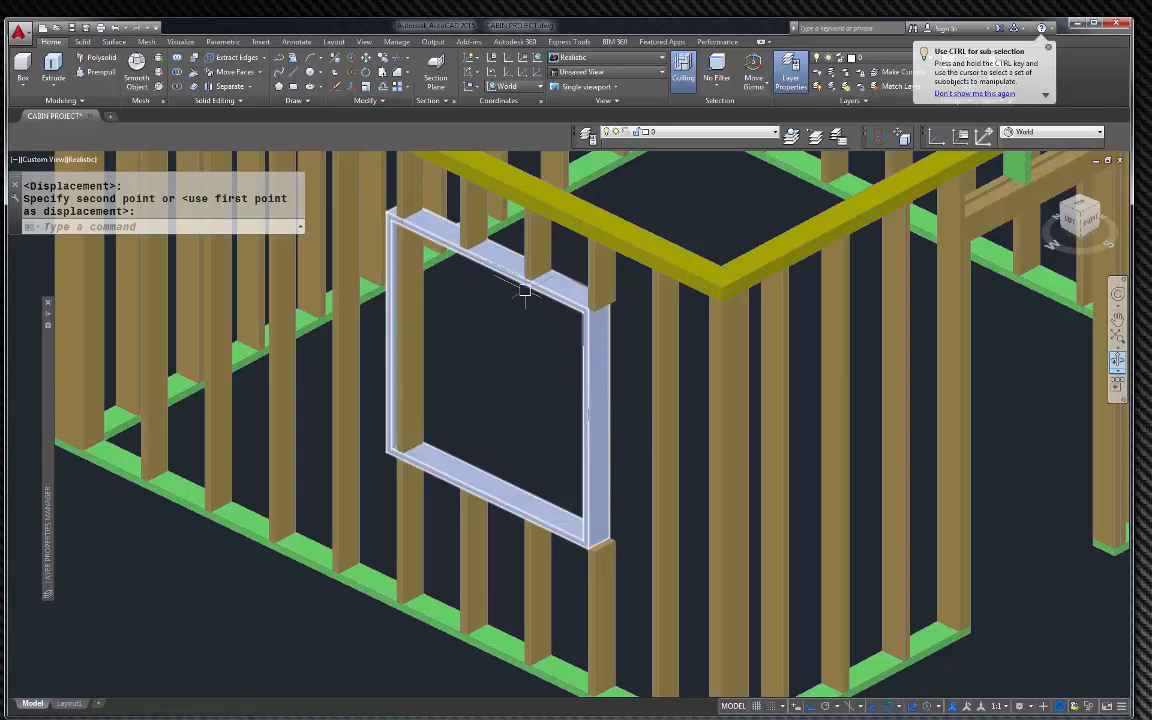
scroll(455, 236, up, 4)
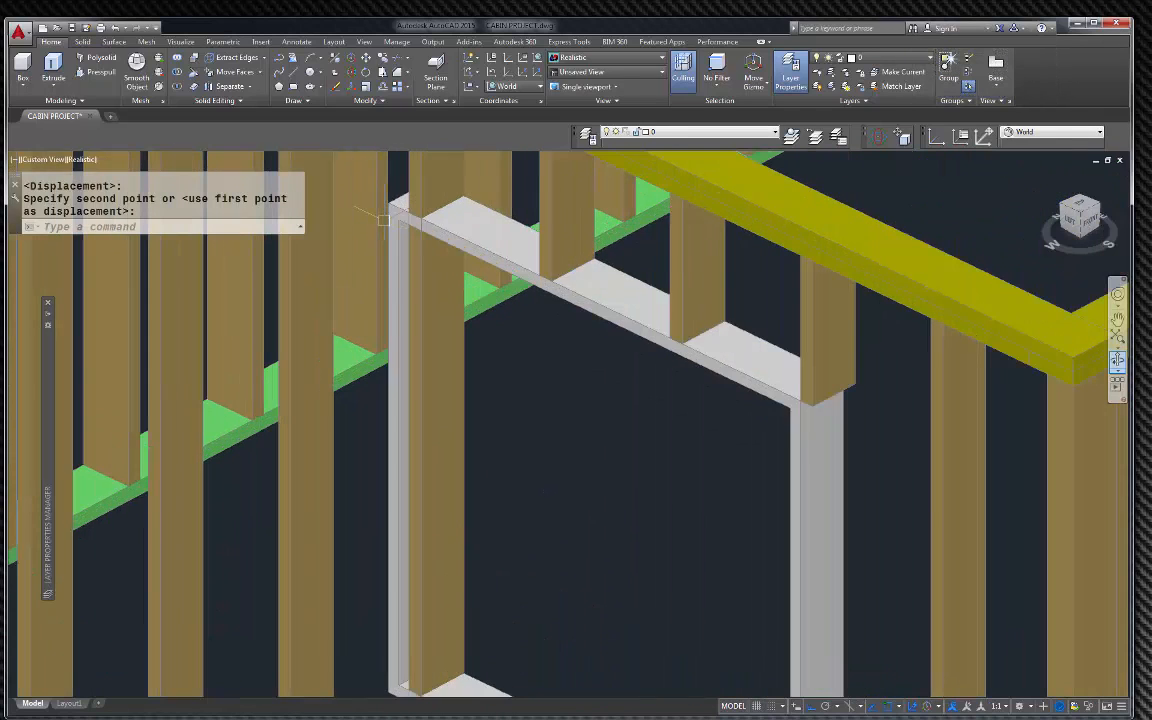
scroll(461, 239, down, 3)
click(508, 247)
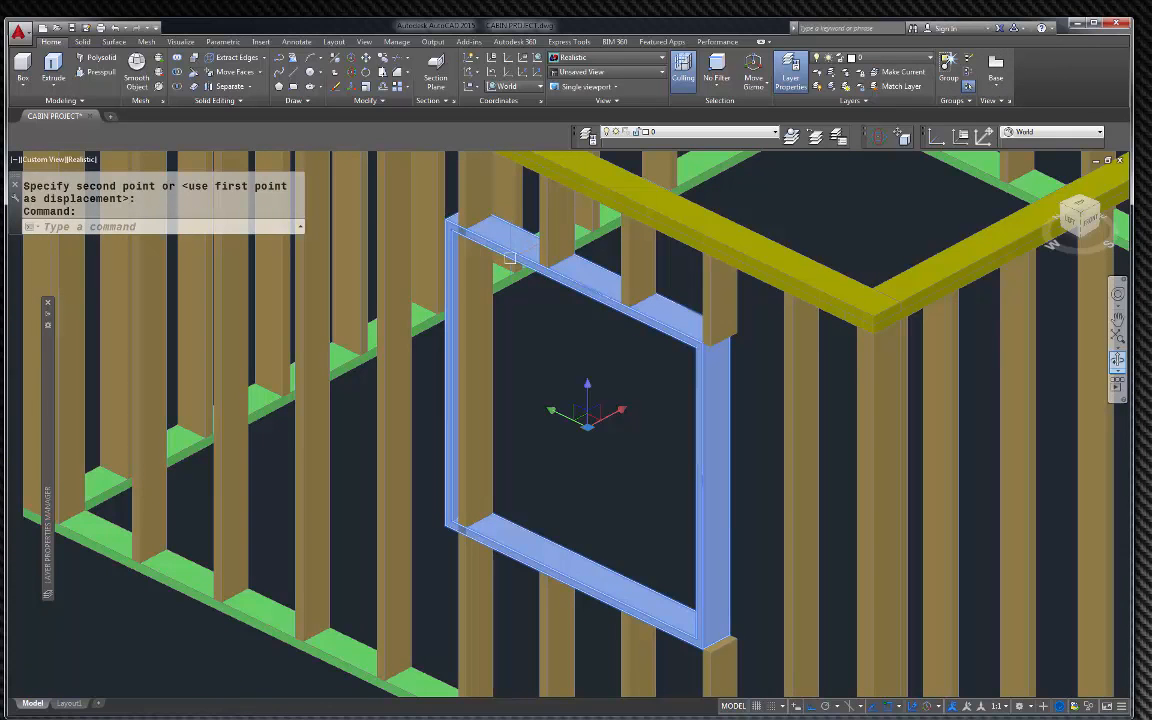
text(m)
key(Return)
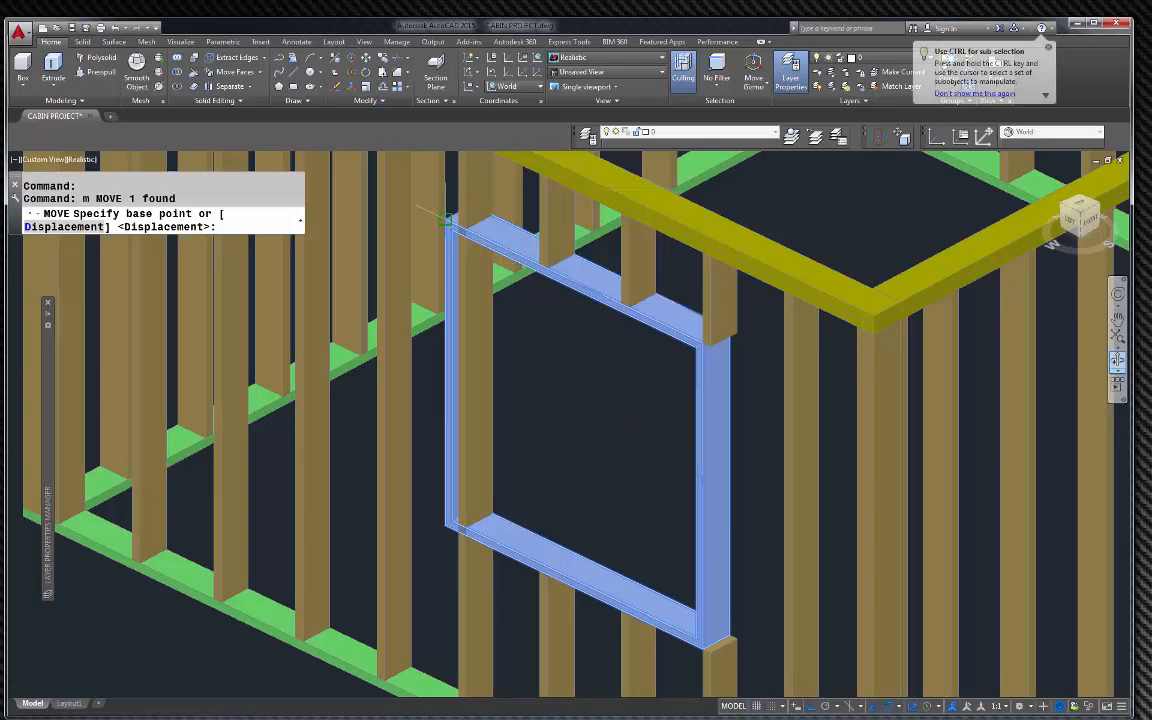
click(446, 218)
scroll(455, 220, up, 4)
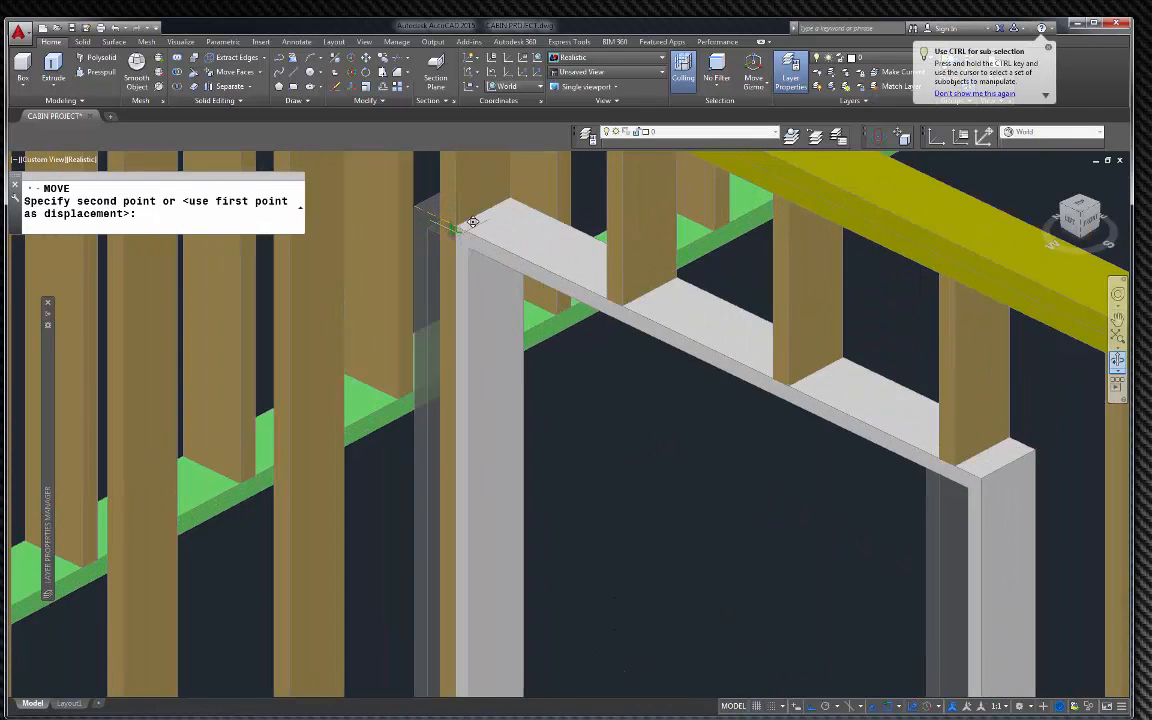
click(472, 224)
scroll(475, 228, down, 5)
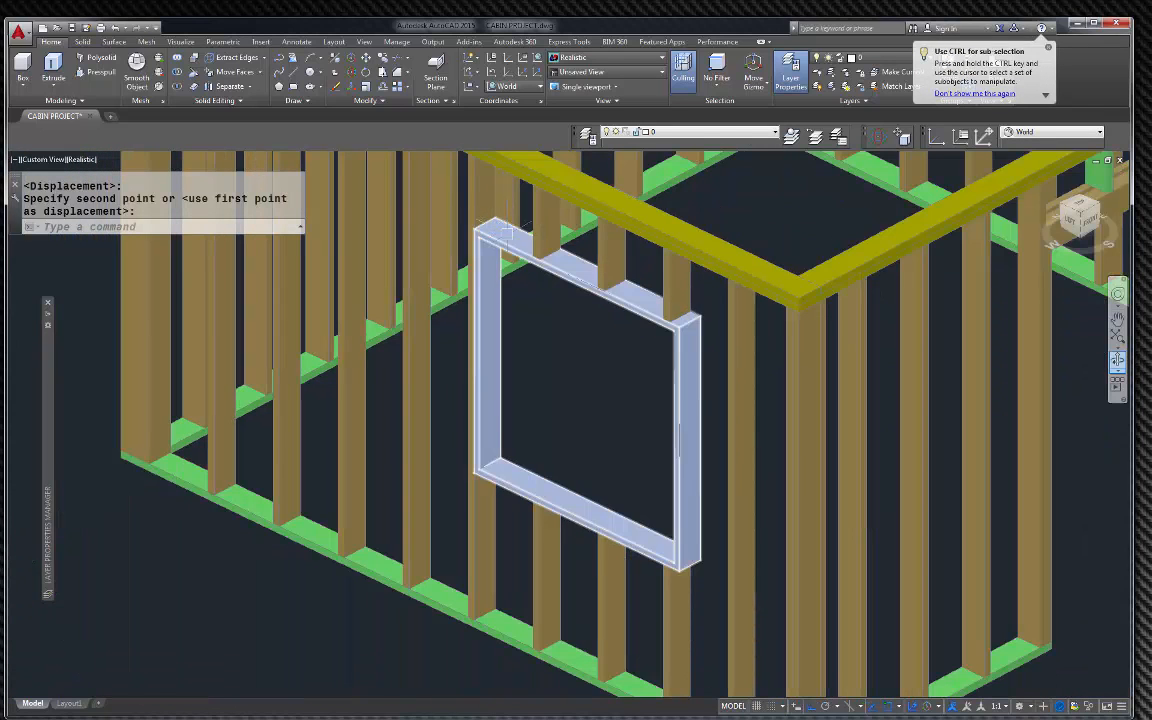
Move the window frame 1.5 inches along the left wall, away from the uncut stud and towards the cabin corner
scroll(545, 527, down, 3)
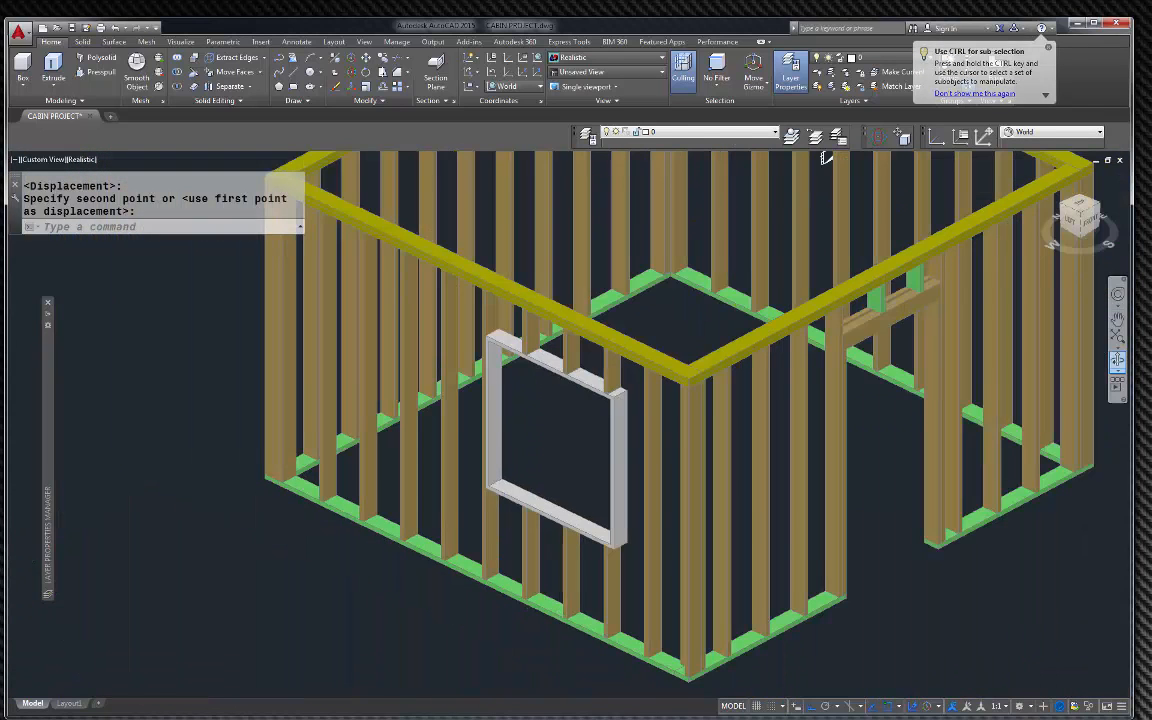
scroll(495, 445, down, 3)
scroll(486, 422, up, 5)
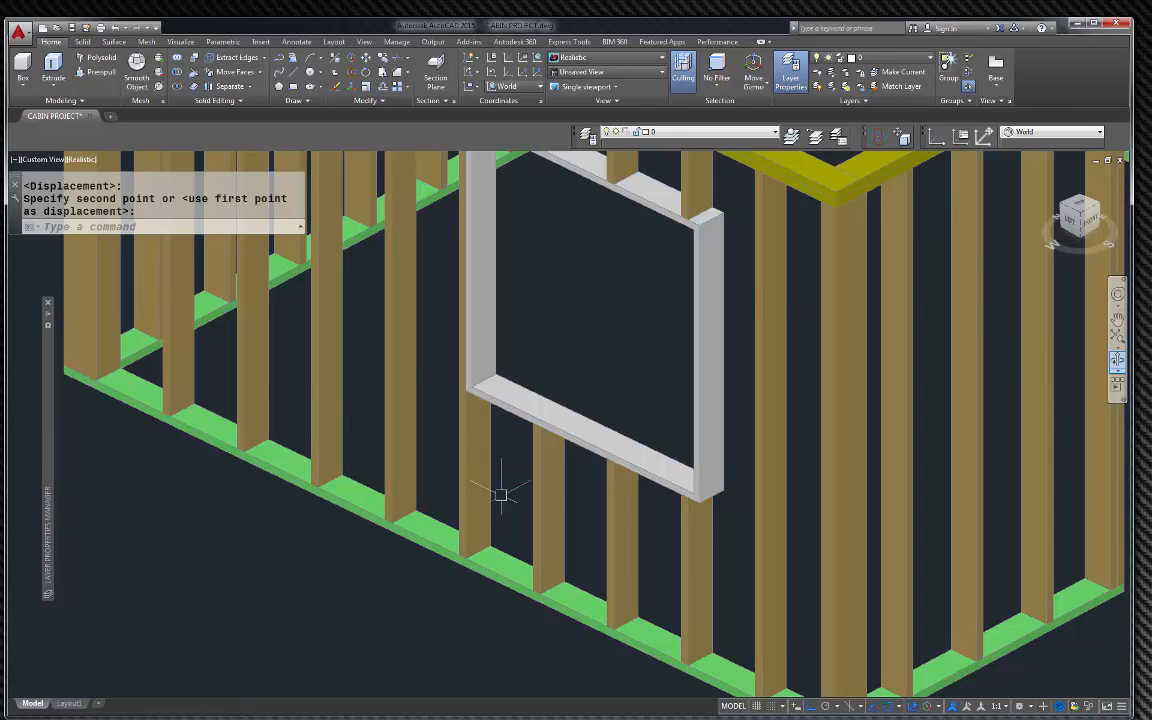
scroll(500, 492, down, 4)
scroll(495, 427, up, 4)
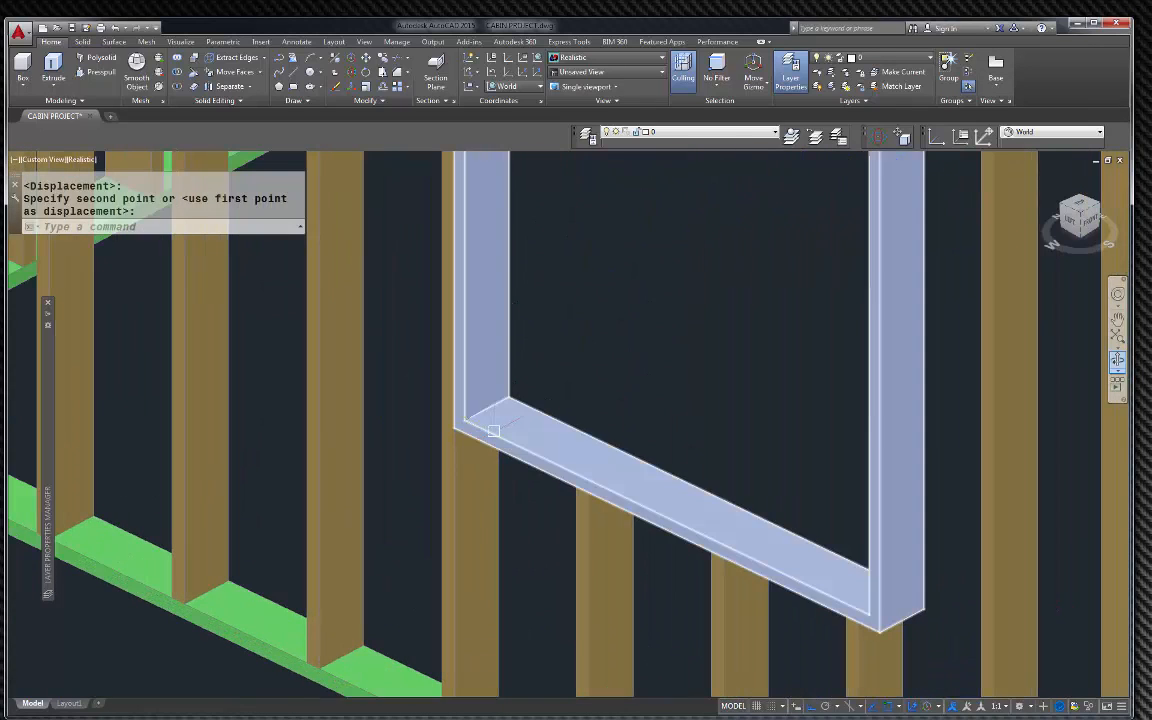
click(508, 435)
text(m)
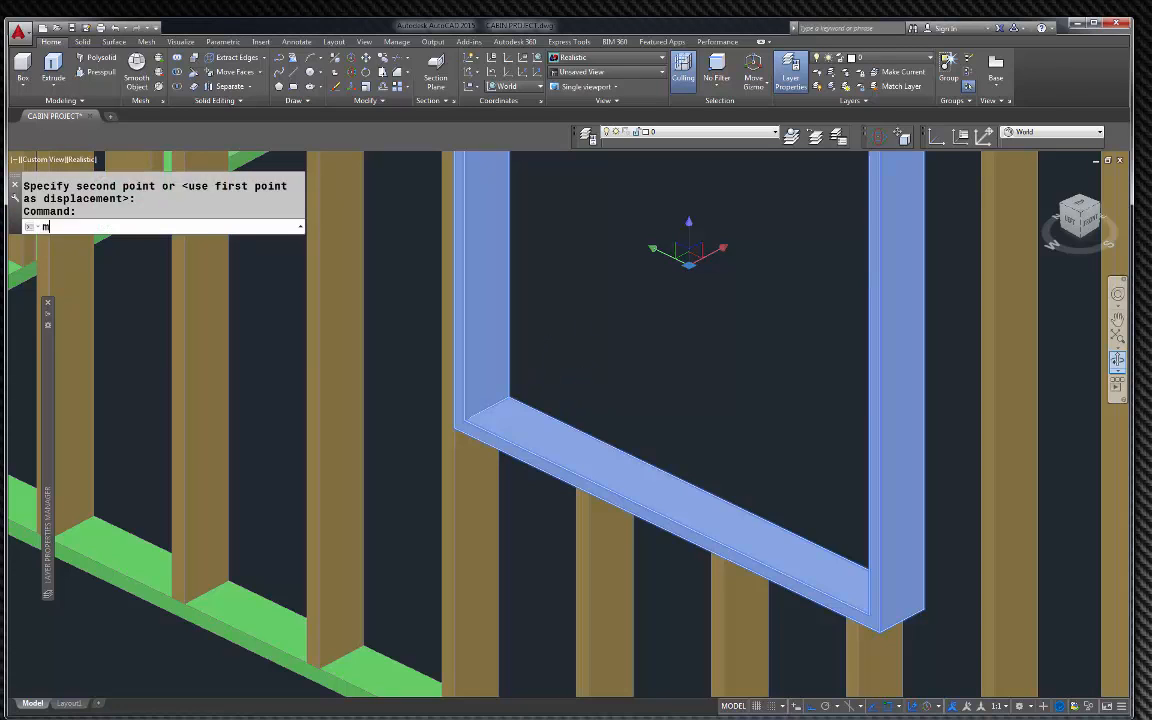
key(Return)
click(586, 338)
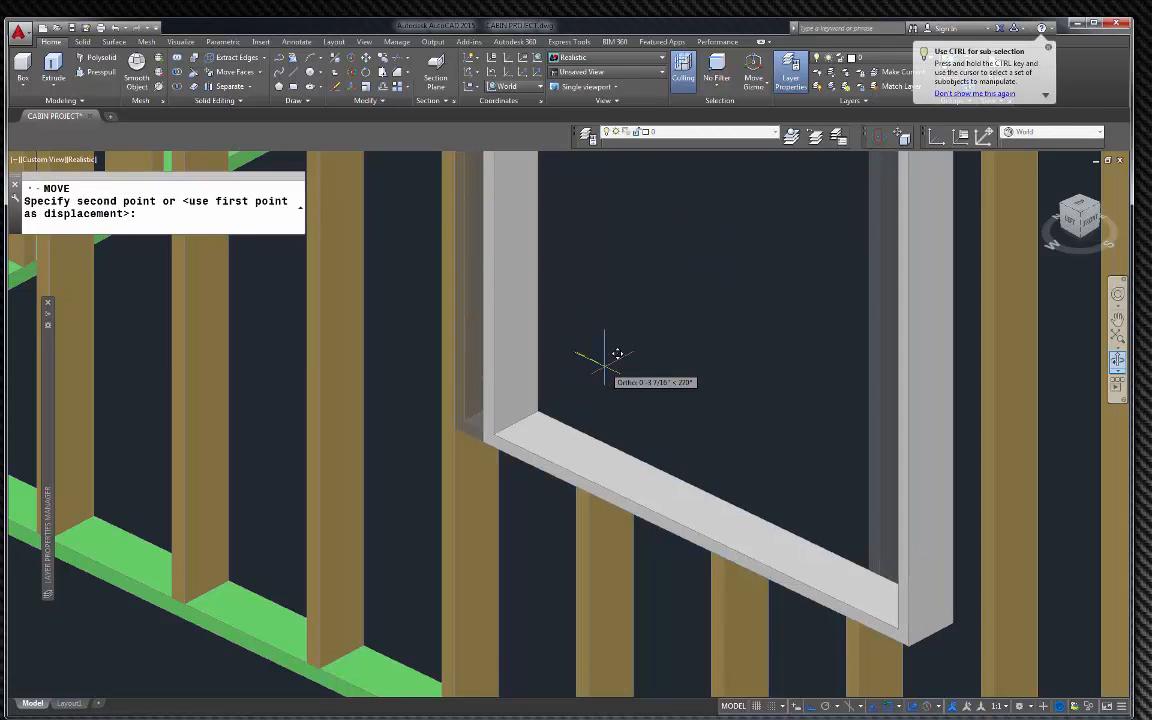
text(1)
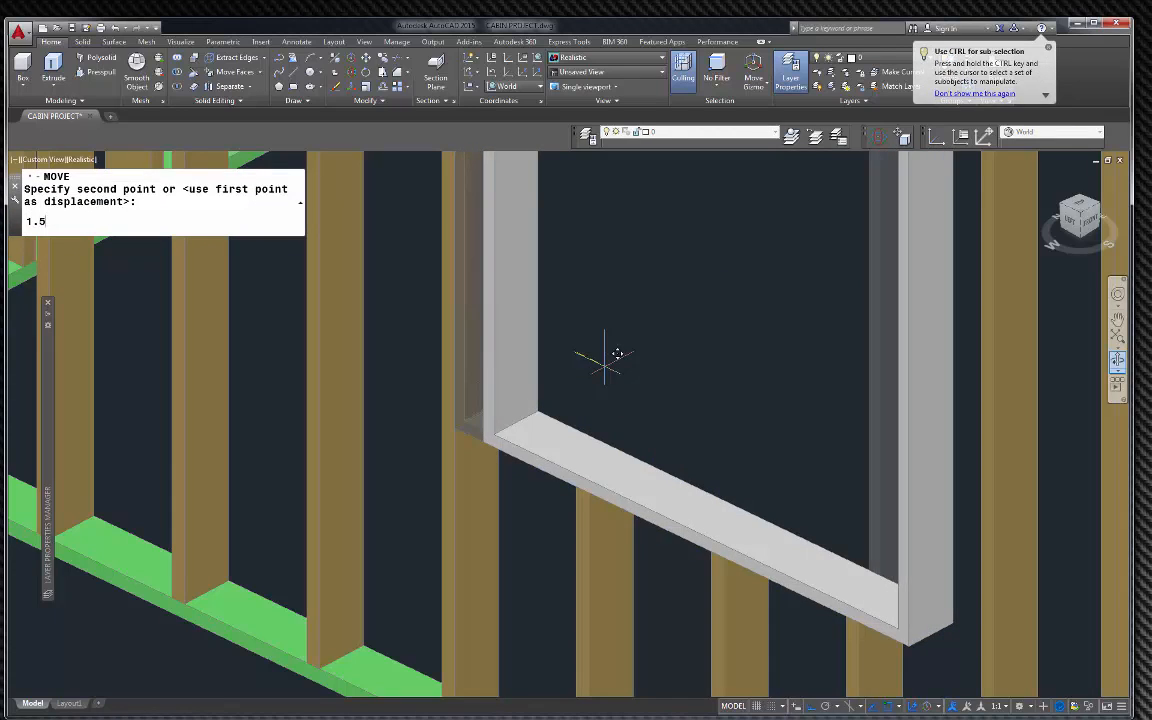
text(.5)
key(Return)
scroll(604, 366, down, 5)
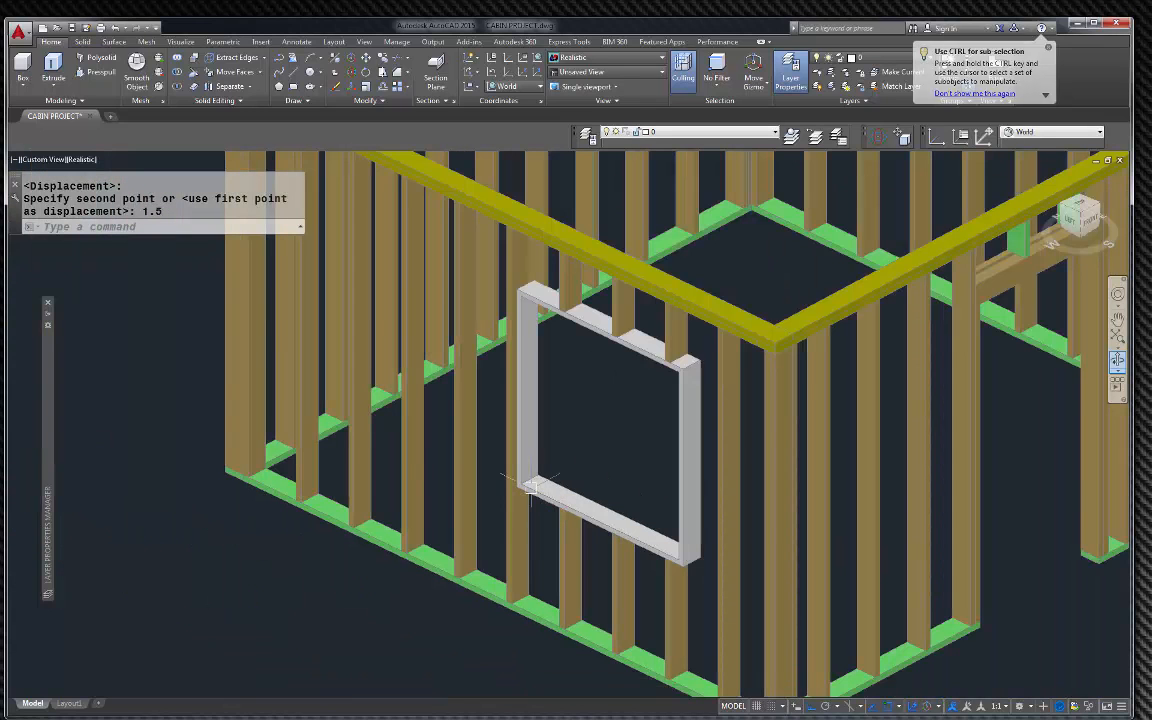
Make 2x6 the current layer
key(Escape)
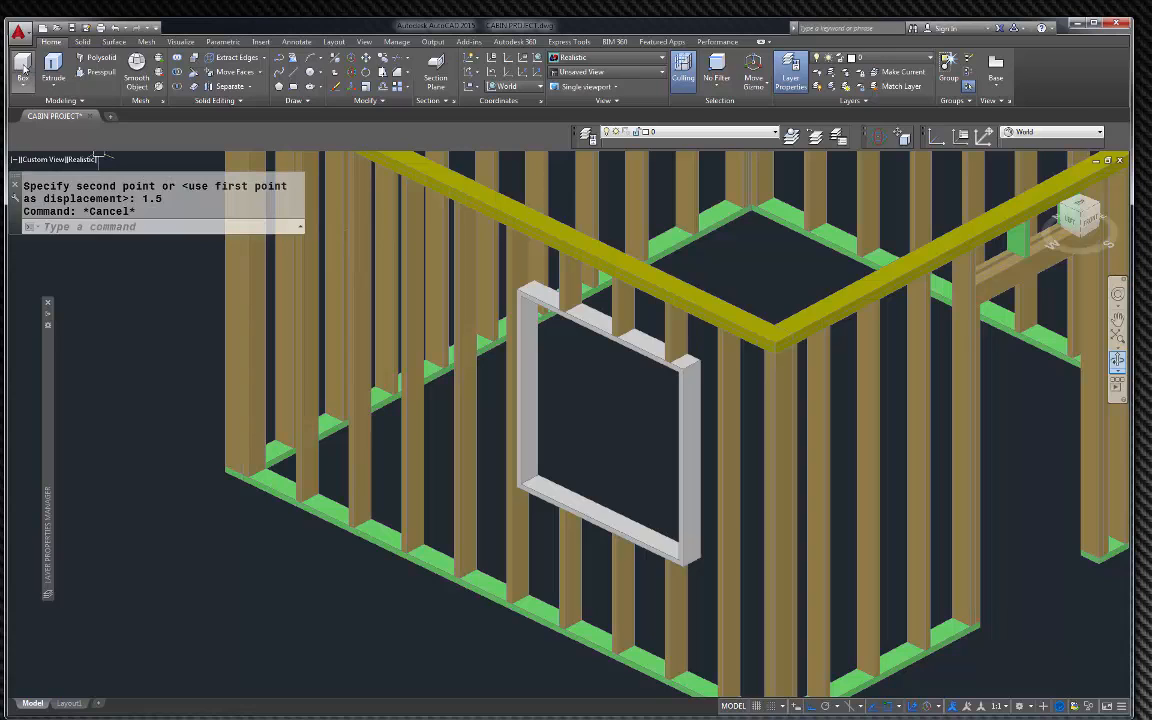
click(664, 134)
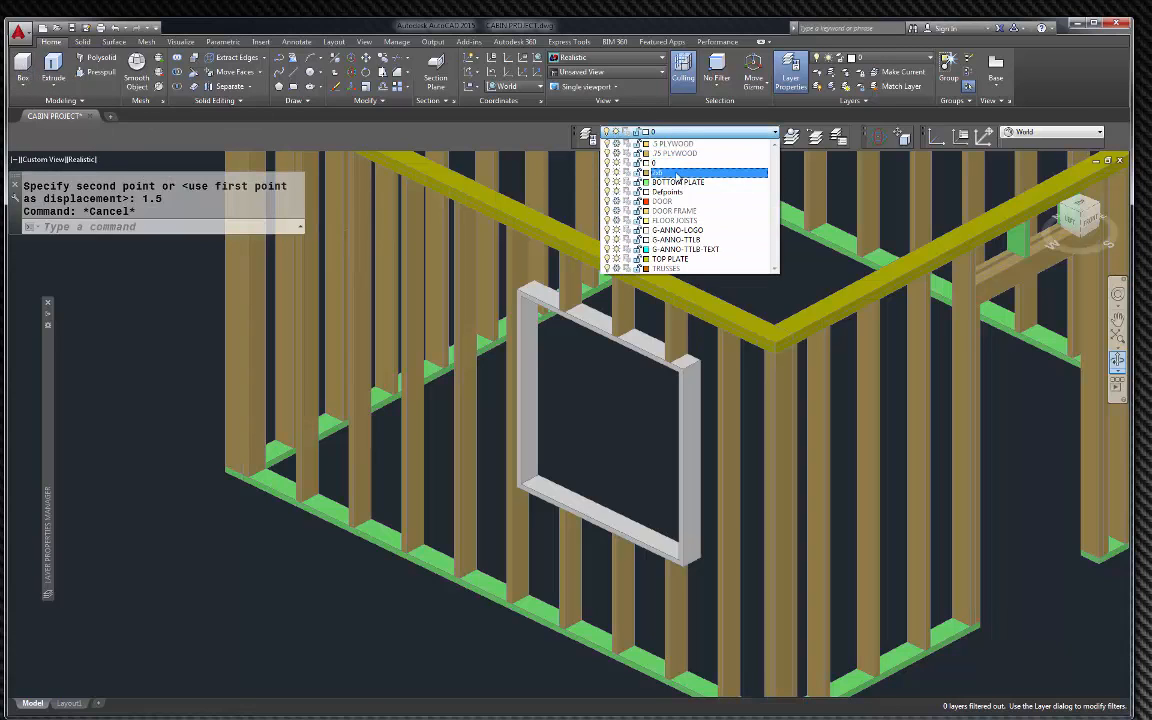
click(630, 160)
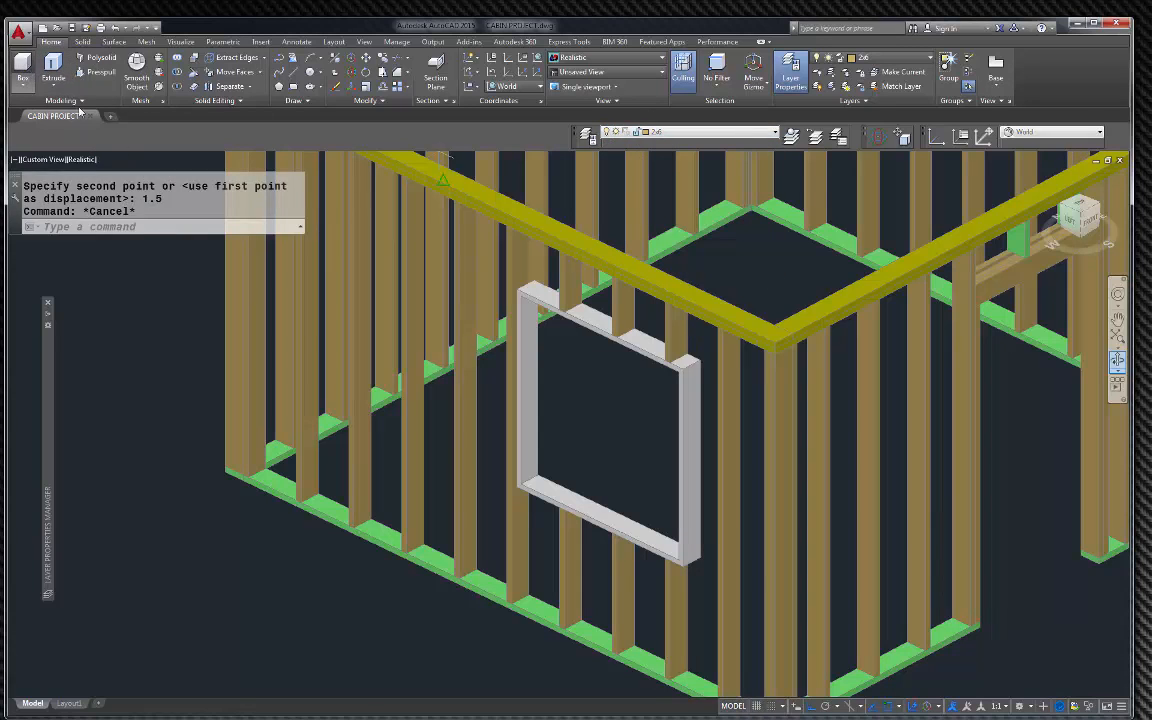
Draw a box 5.5 long and 1.5 wide in front of the window wall, raising it freehand as a tall stud
click(22, 66)
scroll(503, 638, up, 4)
click(384, 639)
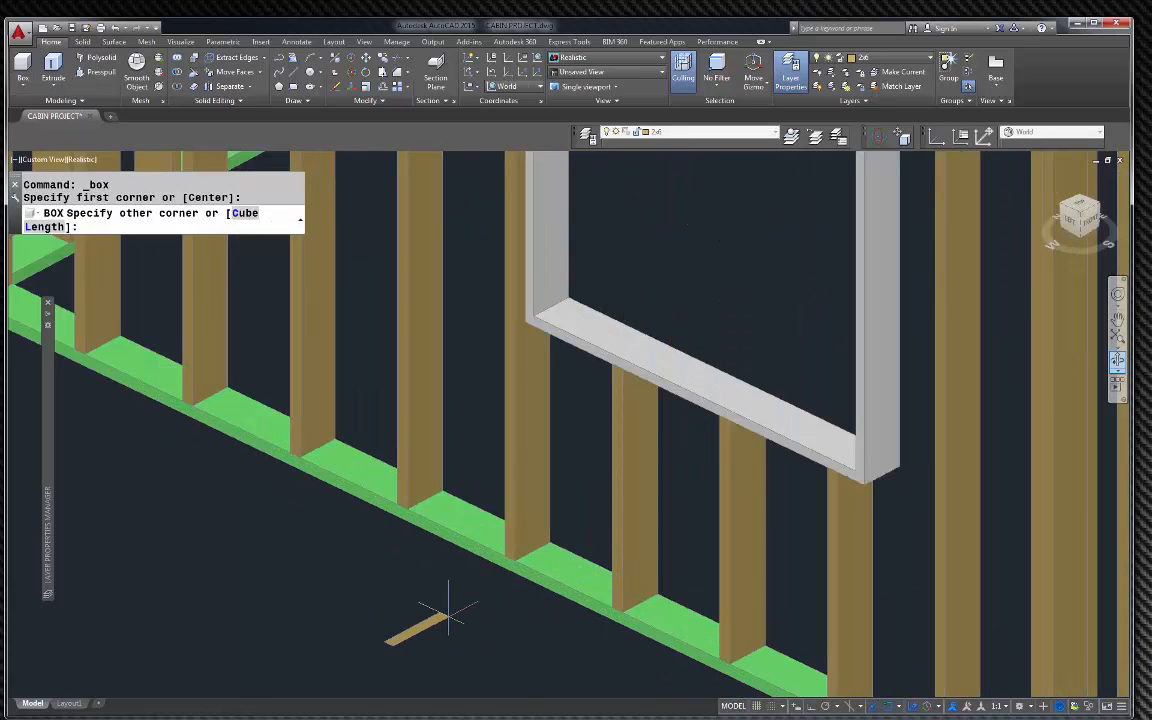
text(l)
key(Return)
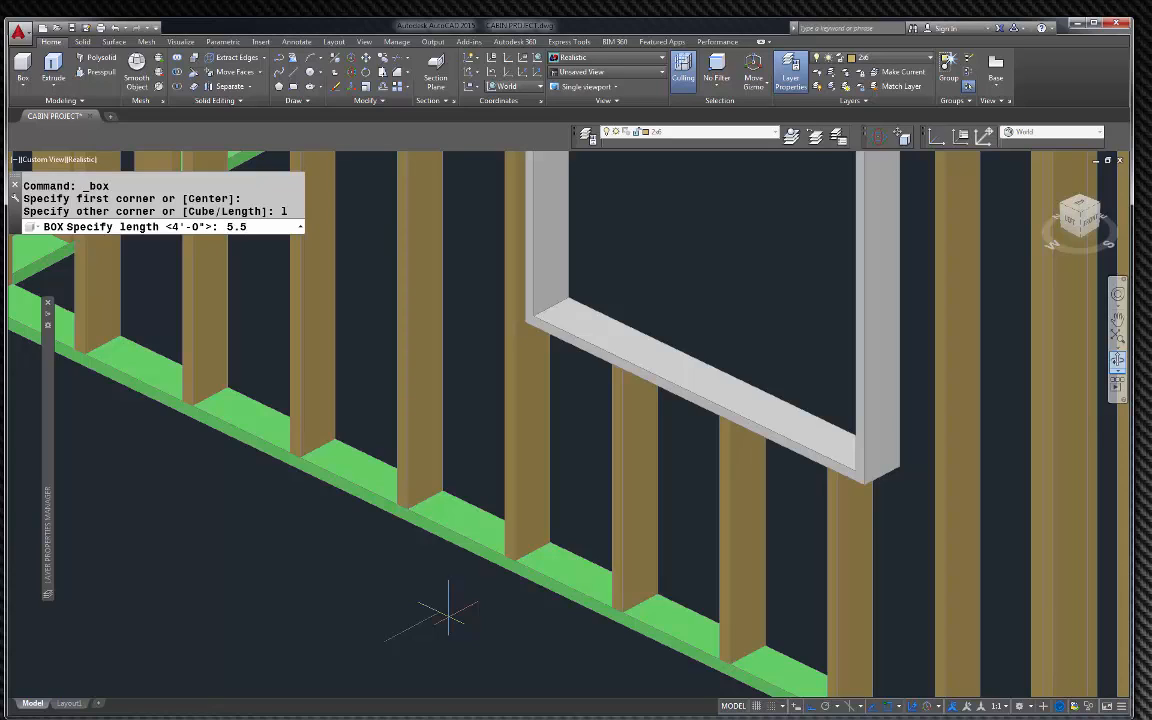
key(Return)
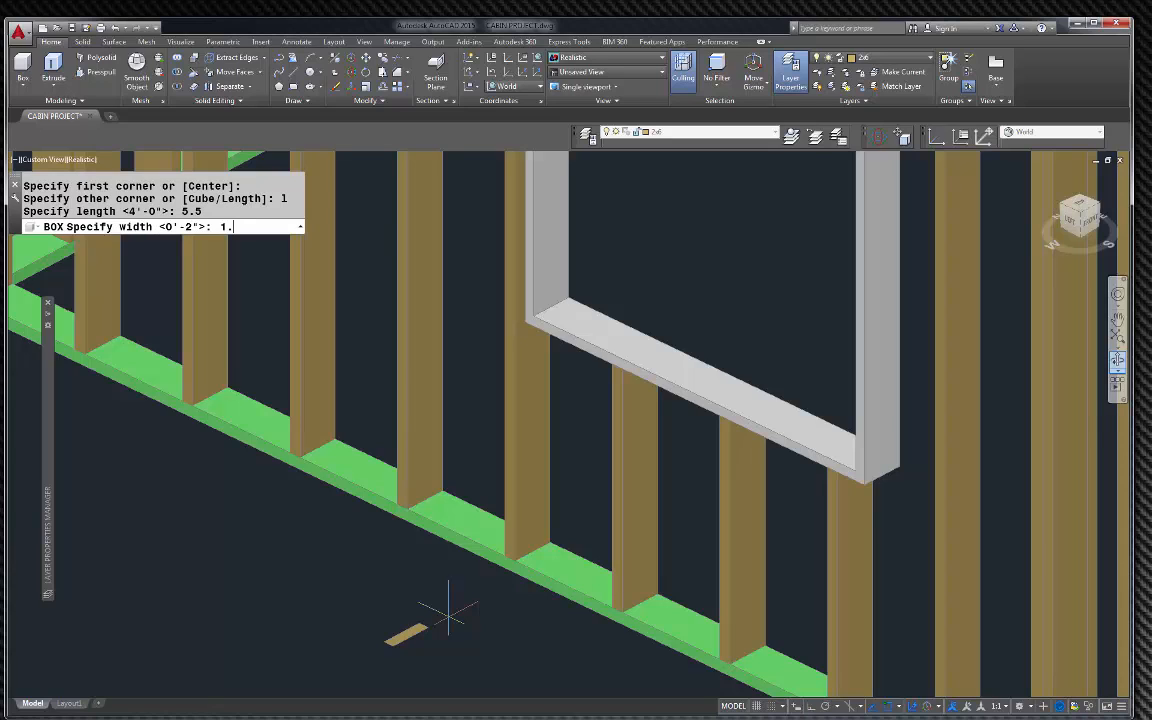
text(1.5)
key(Return)
scroll(450, 609, down, 5)
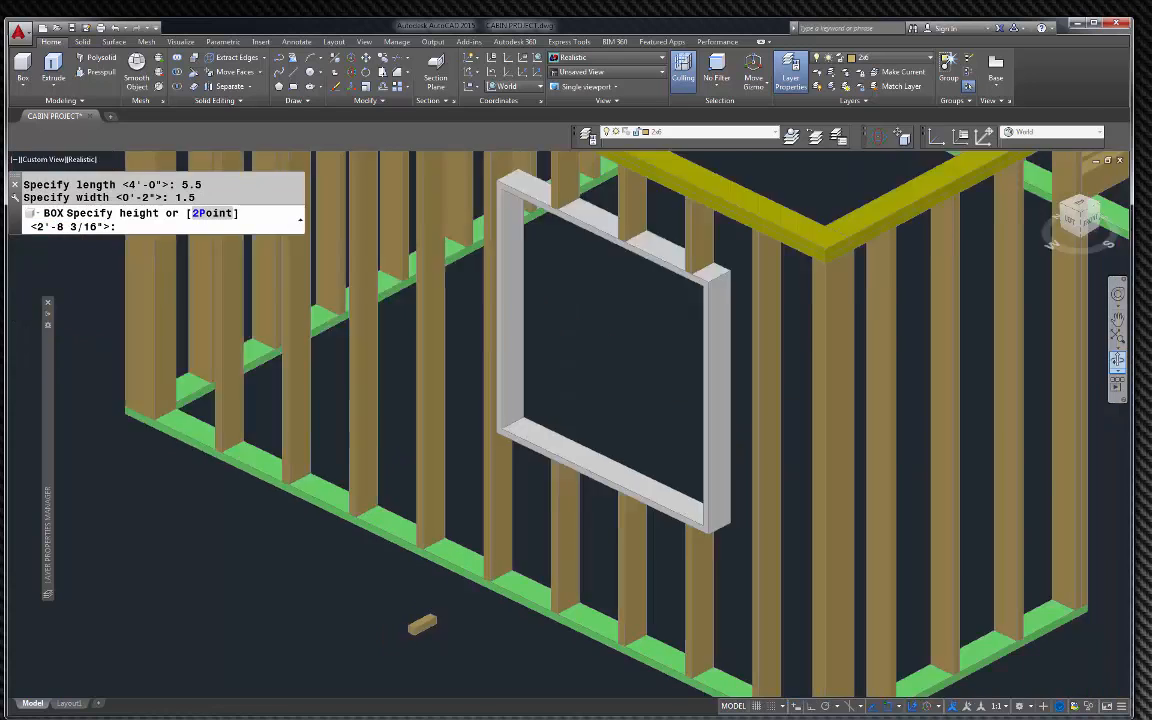
scroll(467, 513, up, 4)
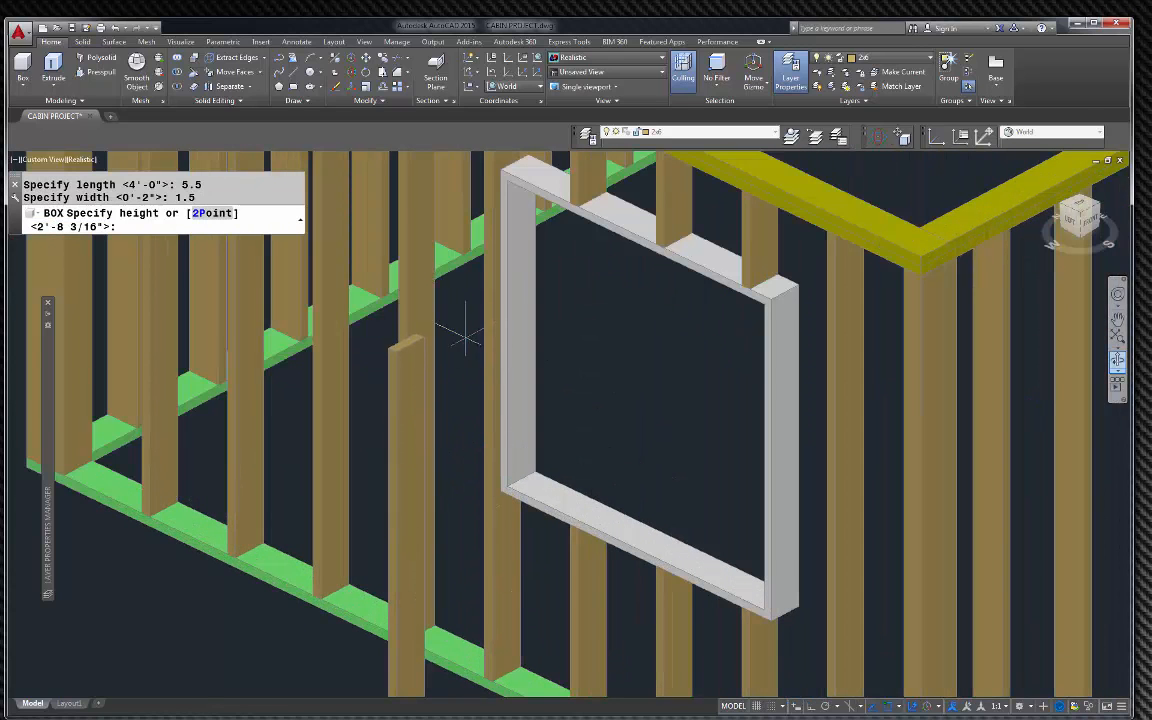
key(Escape)
Move the new stud by its bottom corner onto the wall's bottom plate, beside the window frame's far side
scroll(440, 420, down, 5)
scroll(430, 440, up, 6)
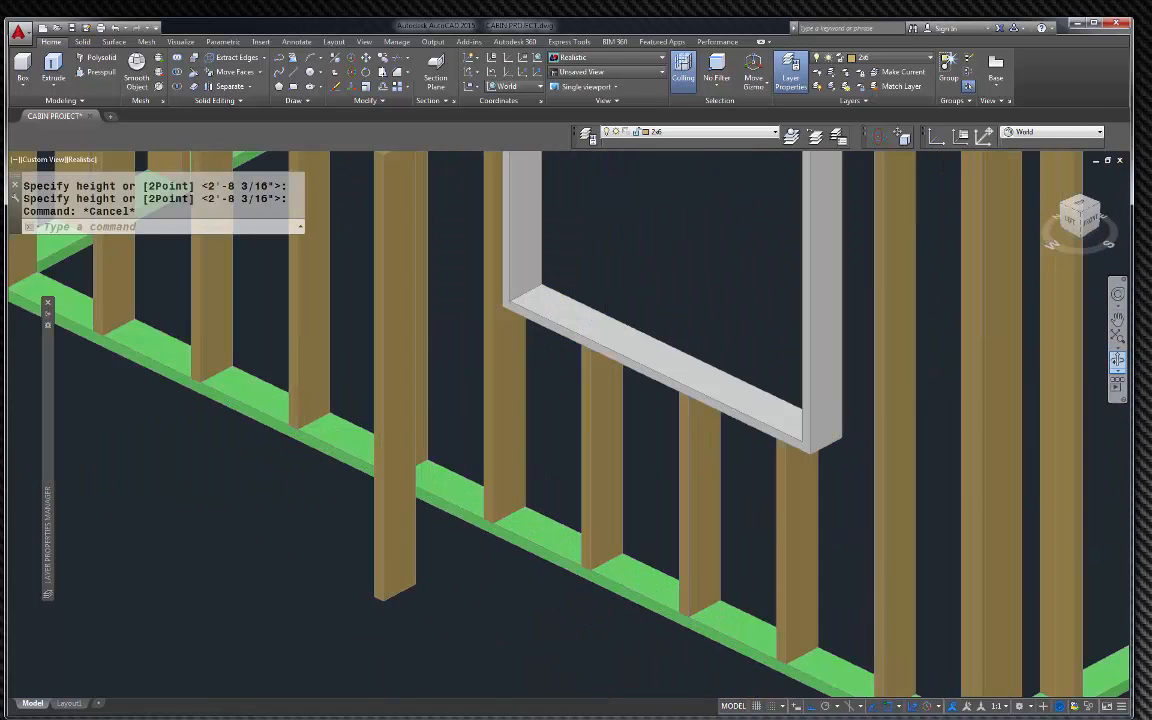
click(404, 589)
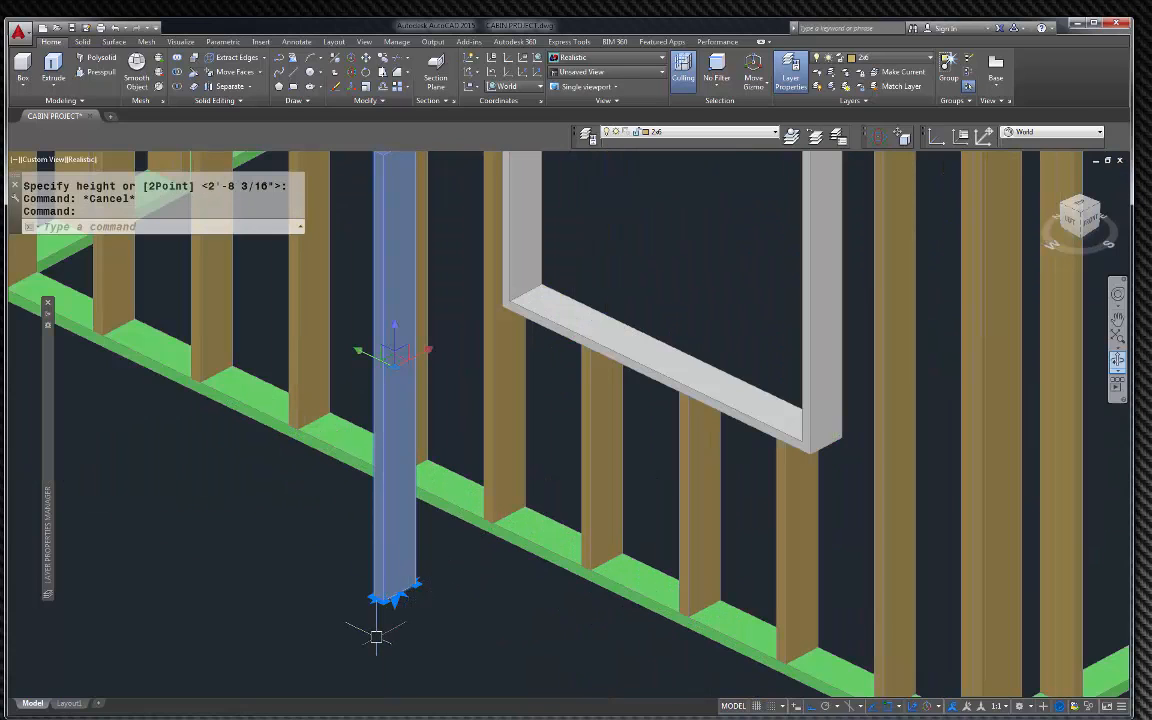
text(m)
key(Return)
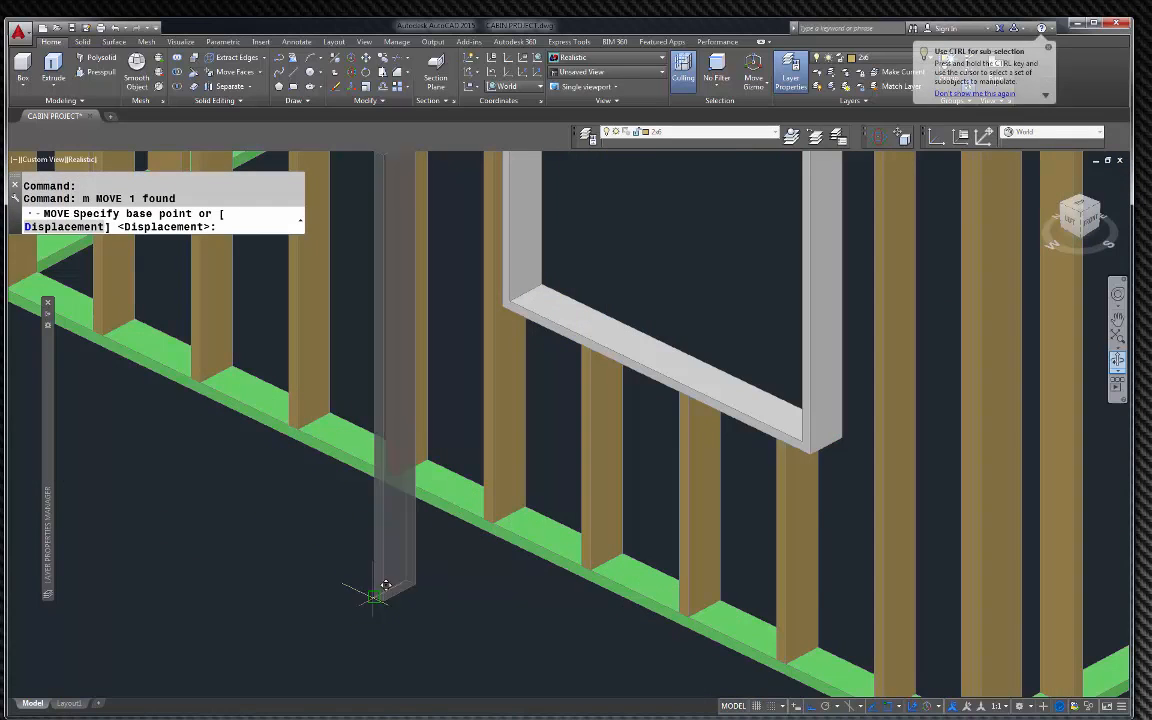
click(385, 586)
scroll(488, 530, up, 3)
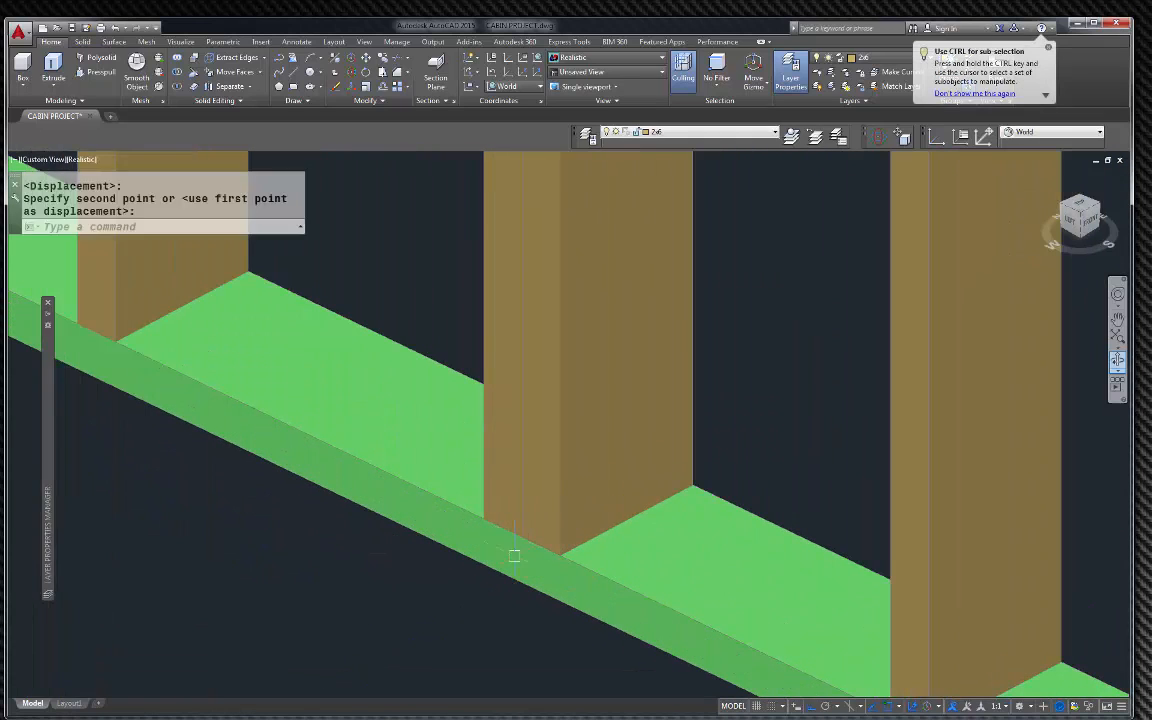
Move the new stud's top face up to the window frame's upper outer corner
scroll(514, 555, down, 4)
scroll(499, 369, up, 4)
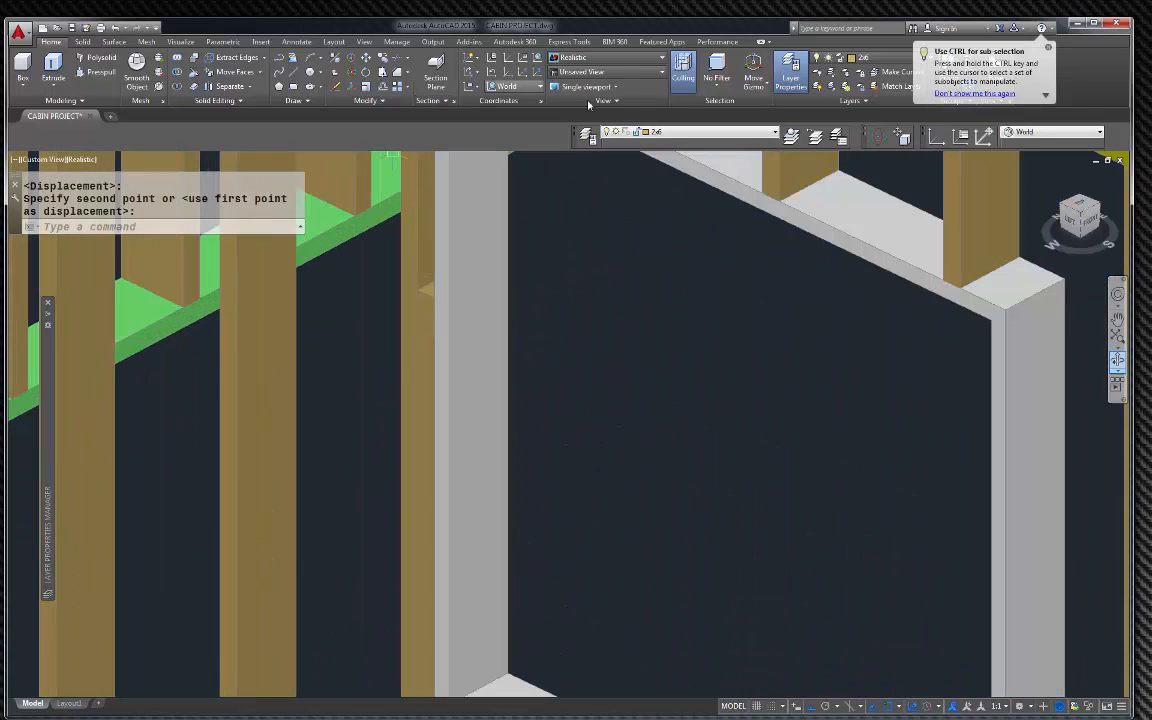
click(905, 137)
scroll(418, 283, up, 4)
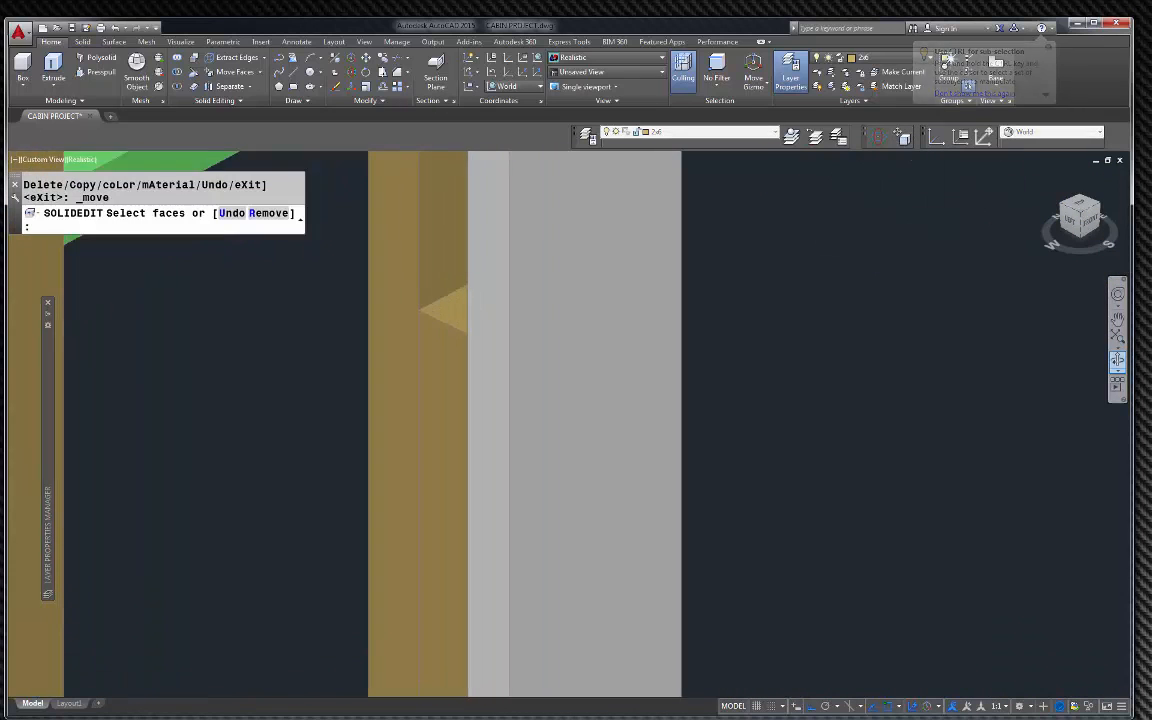
click(465, 320)
key(Return)
click(490, 348)
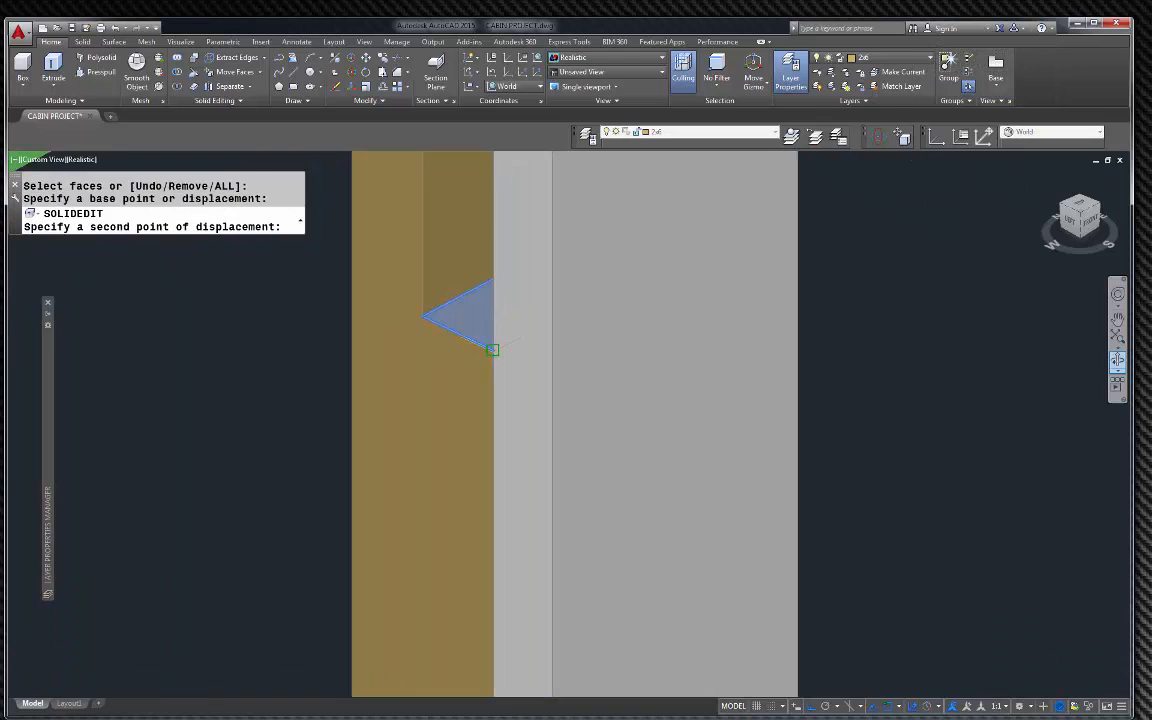
scroll(478, 363, down, 5)
click(483, 202)
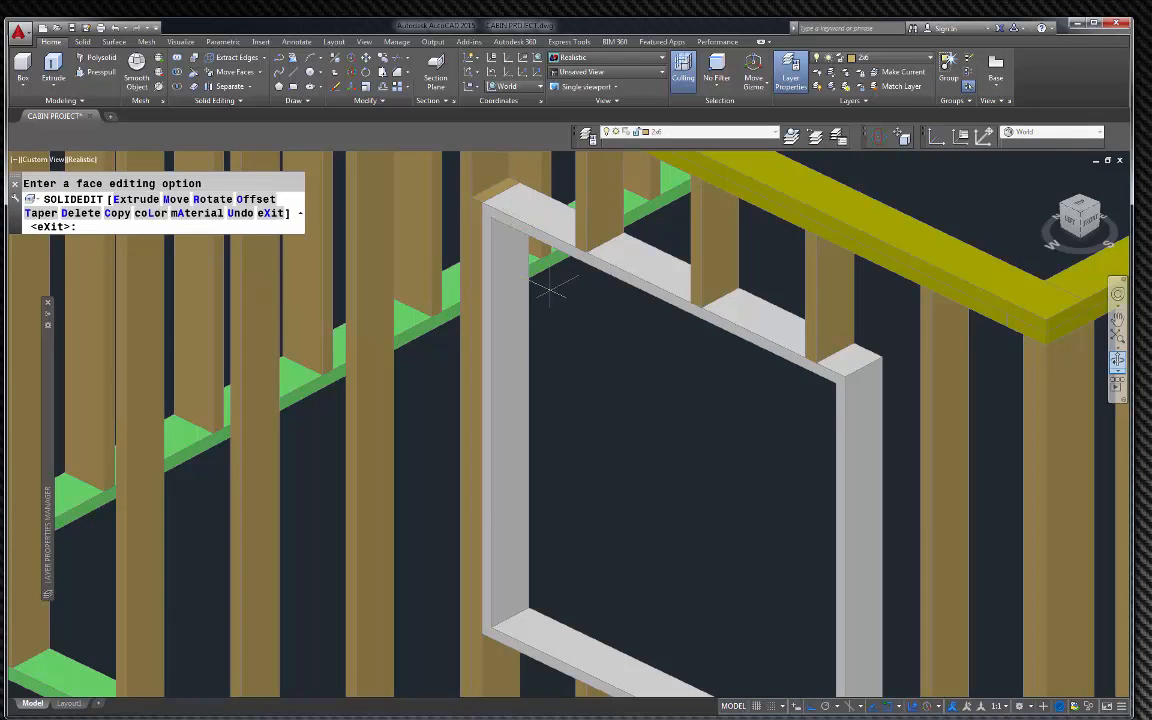
scroll(540, 300, down, 3)
key(Escape)
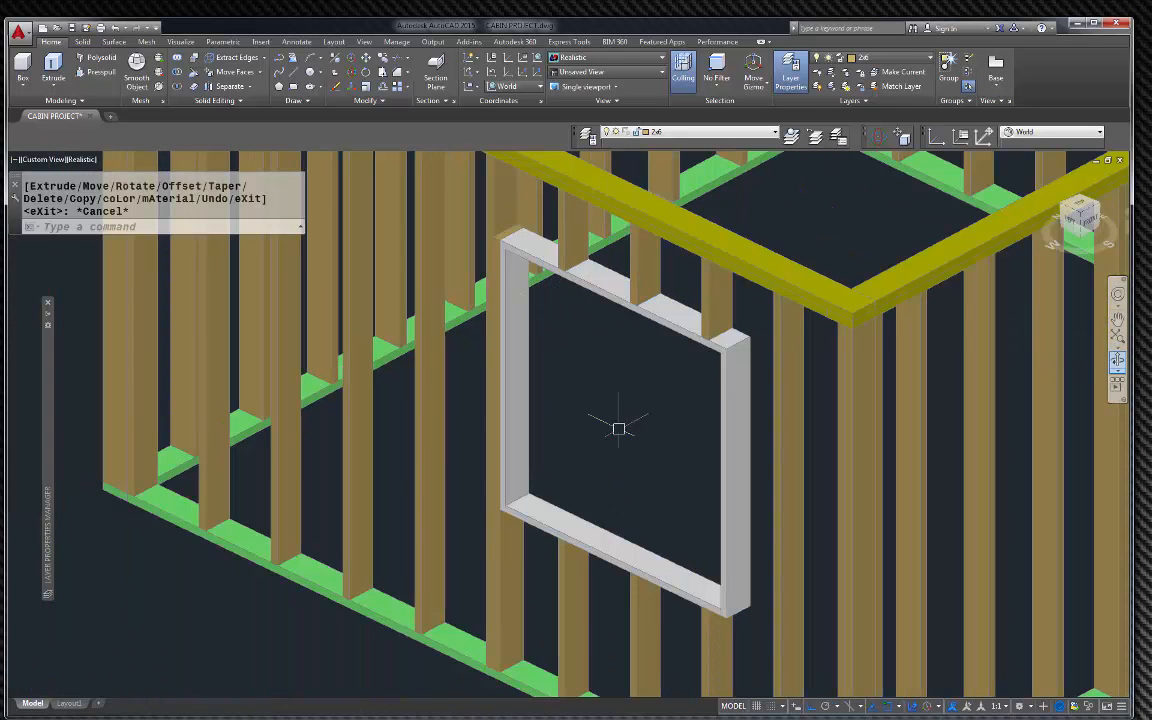
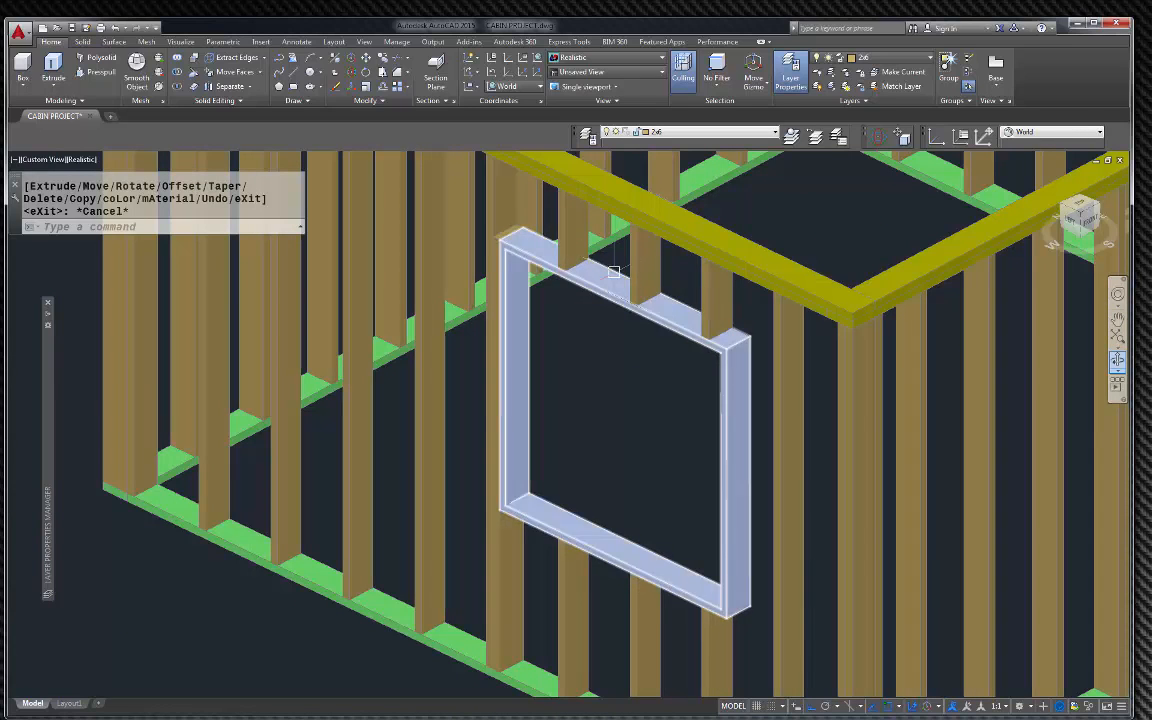
Erase the short studs beneath the window frame with a crossing selection
scroll(645, 285, down, 3)
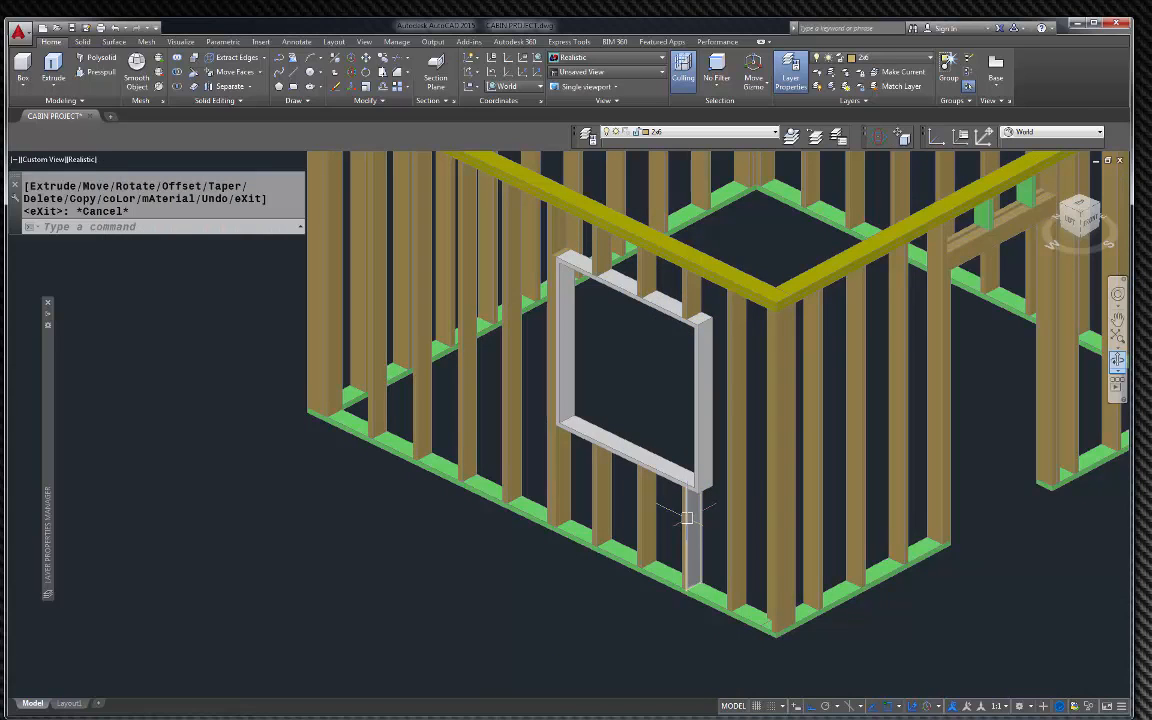
key(Escape)
key(Escape)
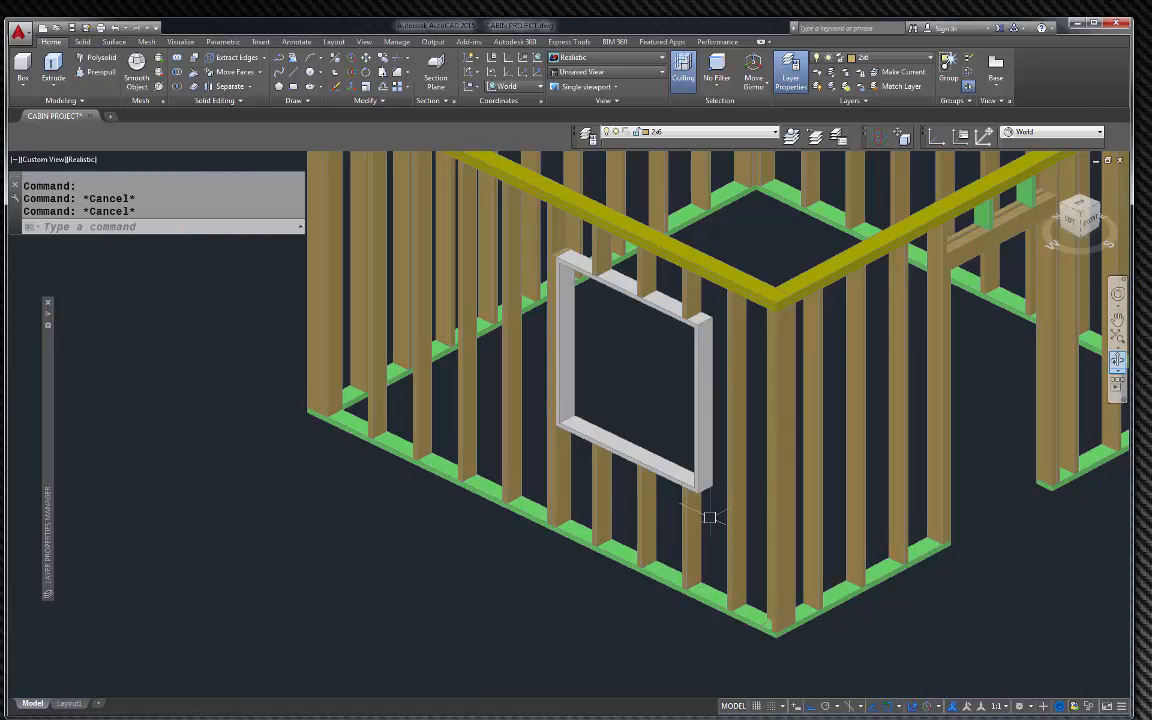
click(709, 517)
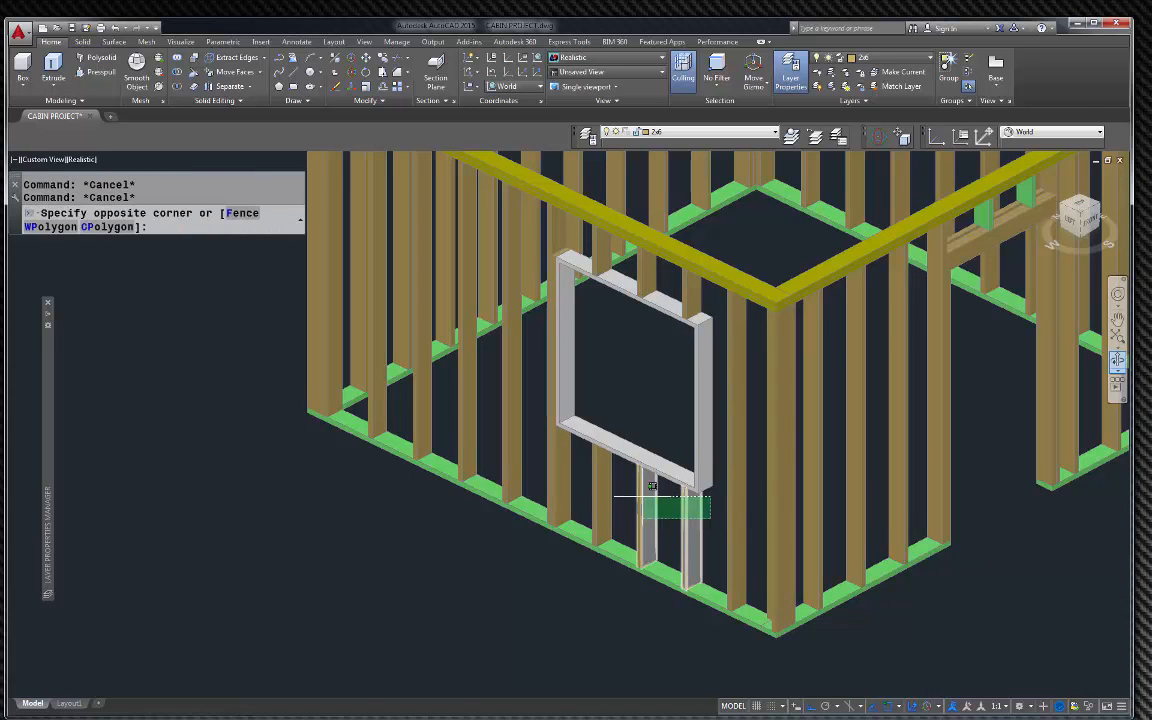
click(604, 506)
key(Delete)
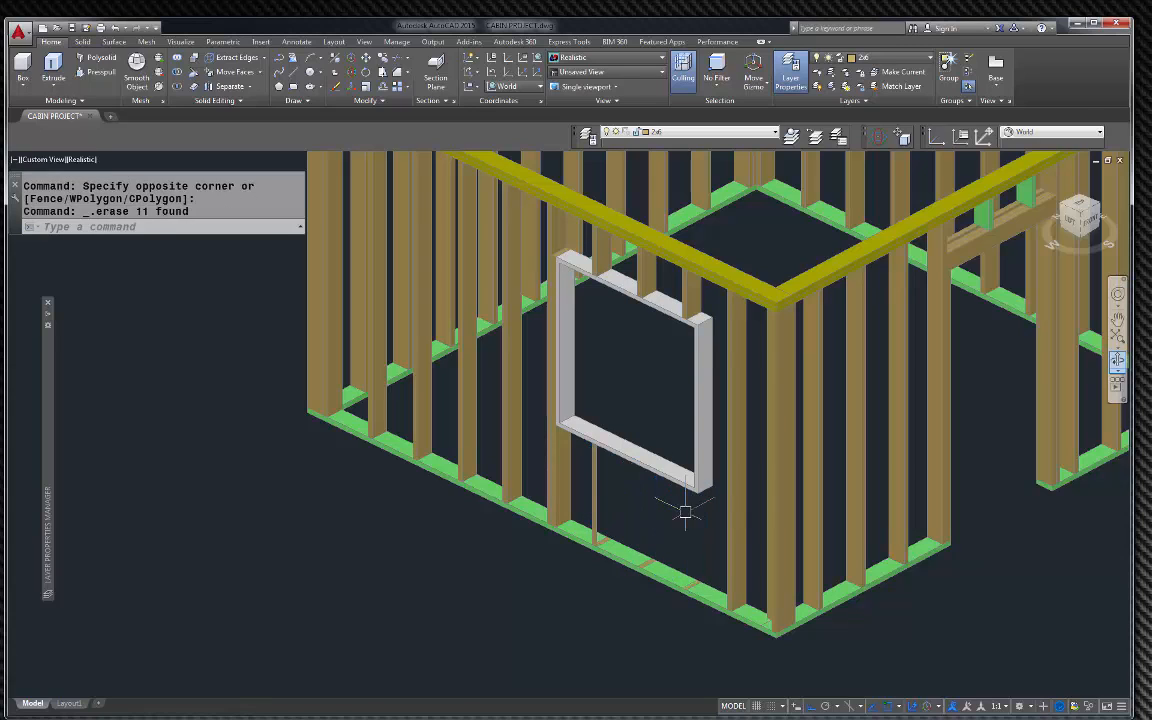
Erase the remaining stud sliver below the window frame and the stud remnants on the bottom plate
click(598, 488)
click(590, 500)
key(Delete)
key(Escape)
click(598, 496)
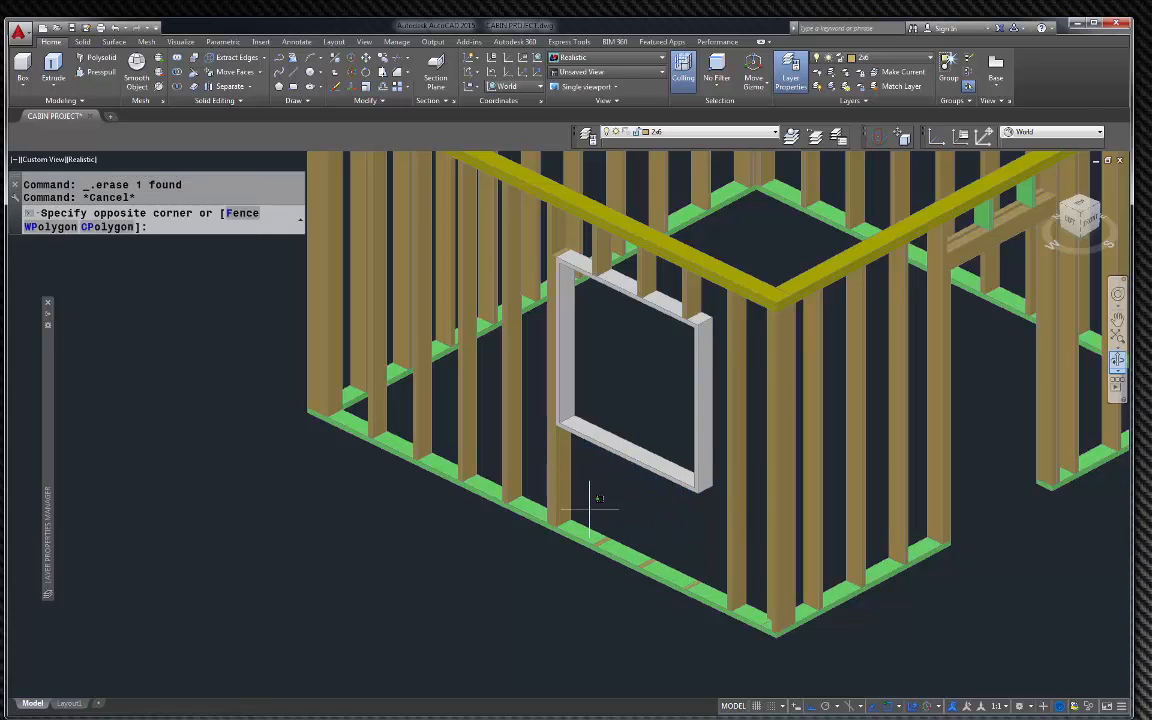
click(692, 602)
key(Delete)
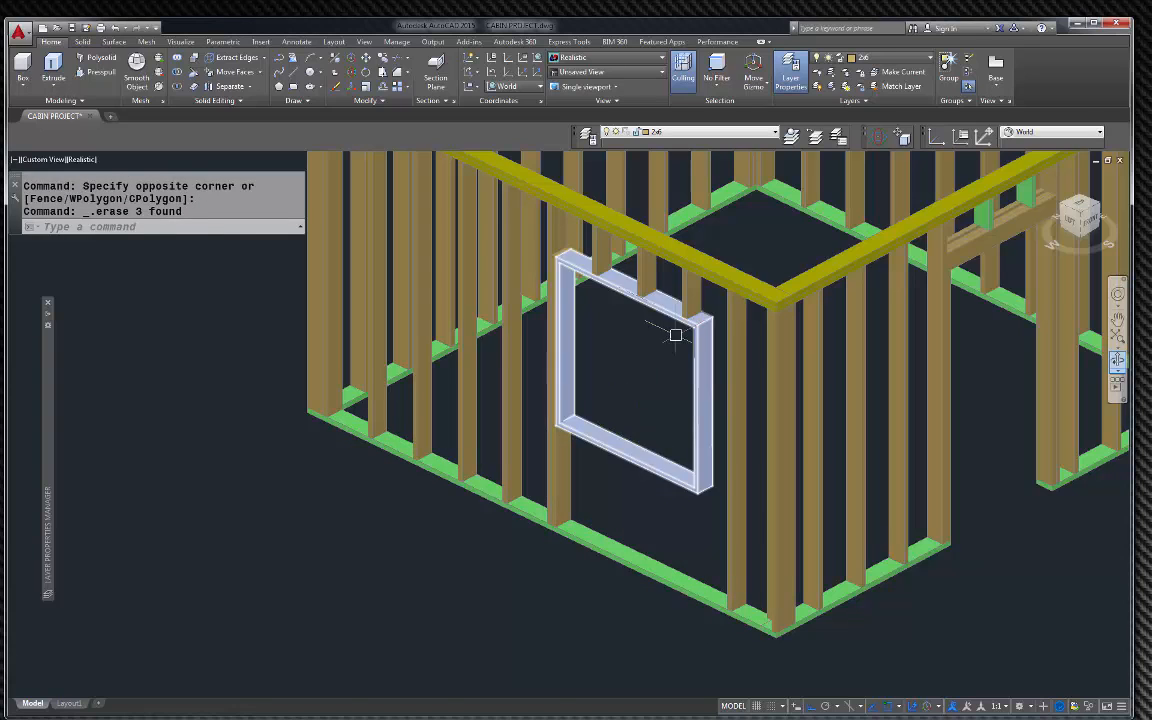
Erase the short stud above the window frame nearest the wall corner, plus one overlapping piece of the middle stud
scroll(686, 263, up, 3)
click(712, 326)
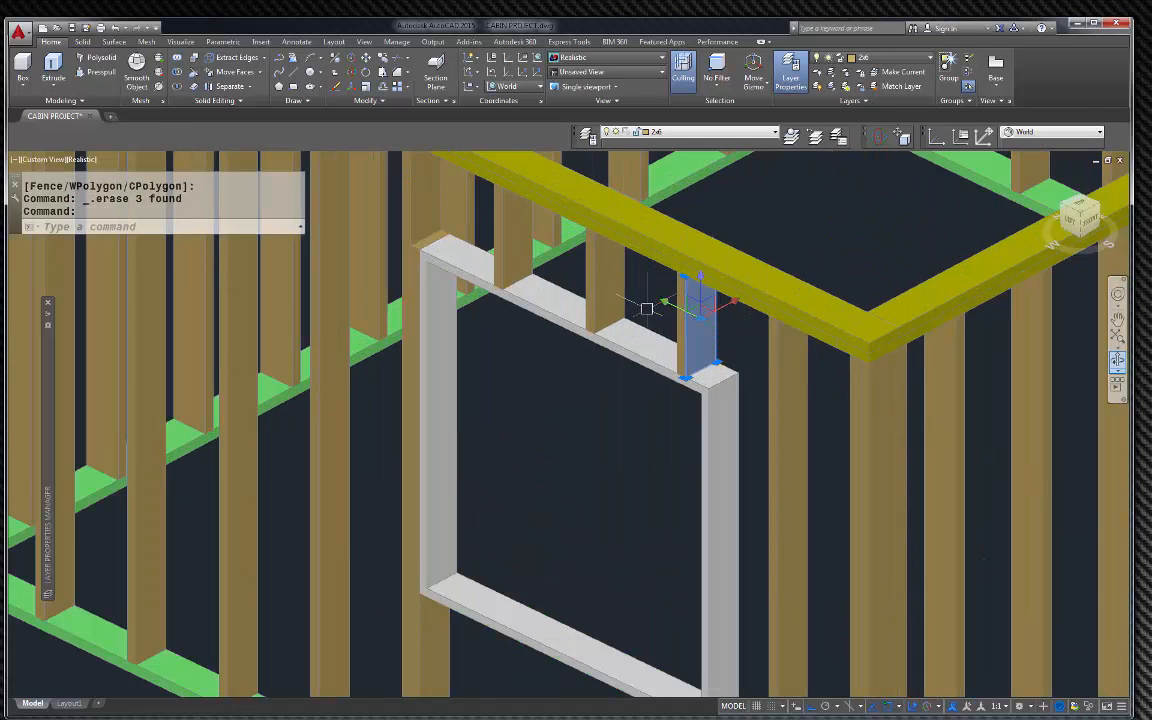
click(600, 262)
key(Delete)
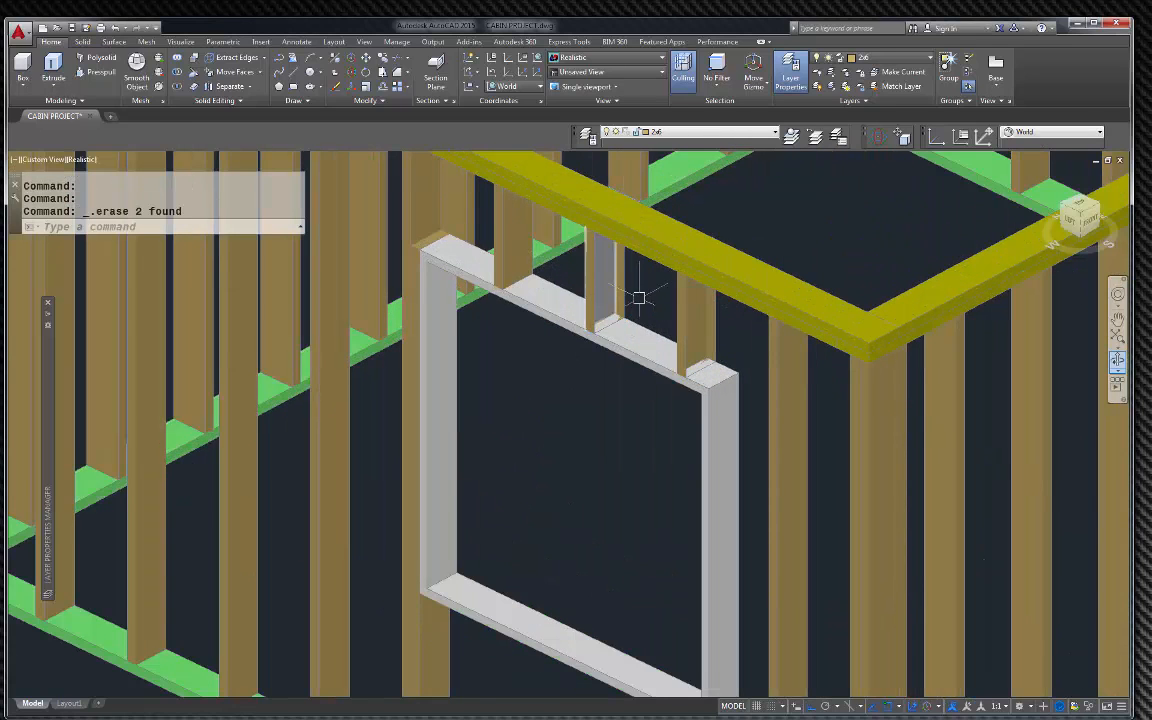
click(735, 330)
click(655, 303)
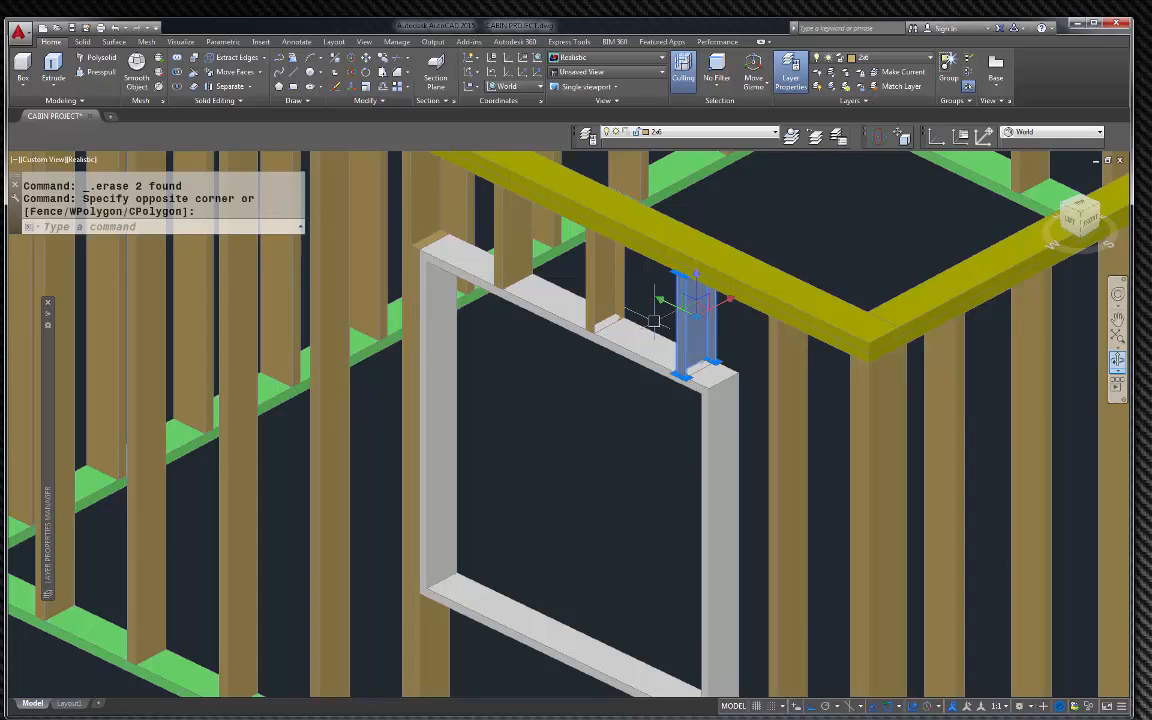
key(Delete)
Erase the stud remnant on top of the window frame at the end nearest the wall corner
click(653, 328)
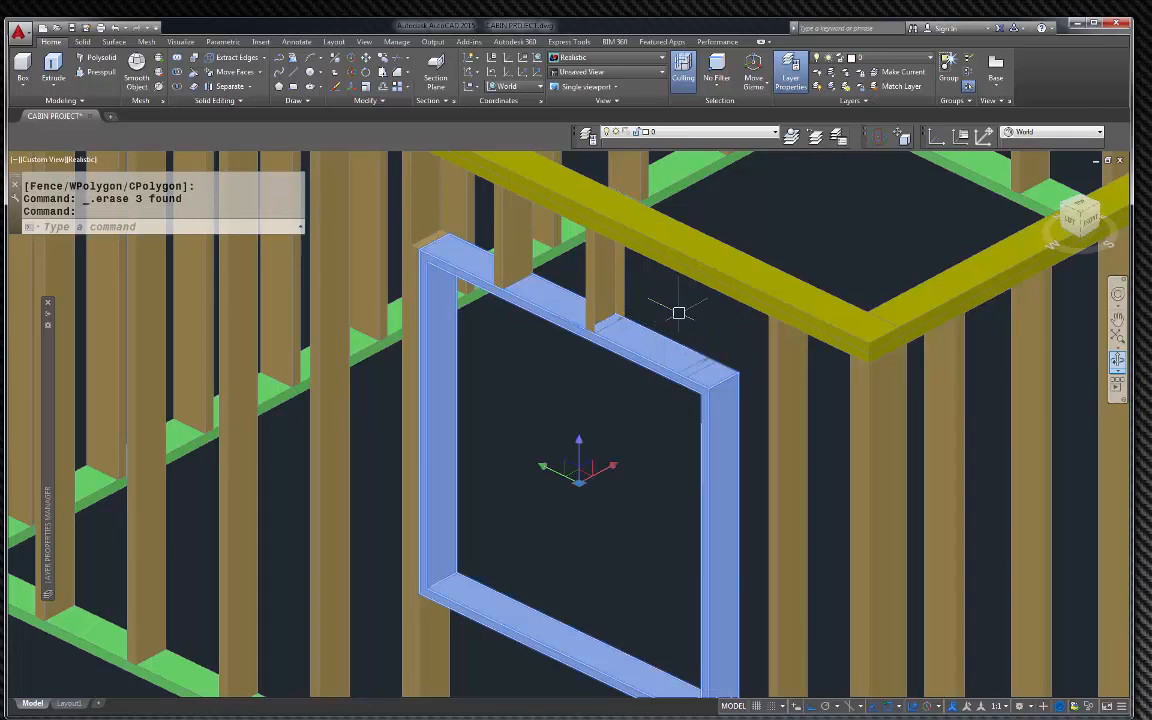
key(Escape)
click(663, 313)
click(708, 388)
key(Delete)
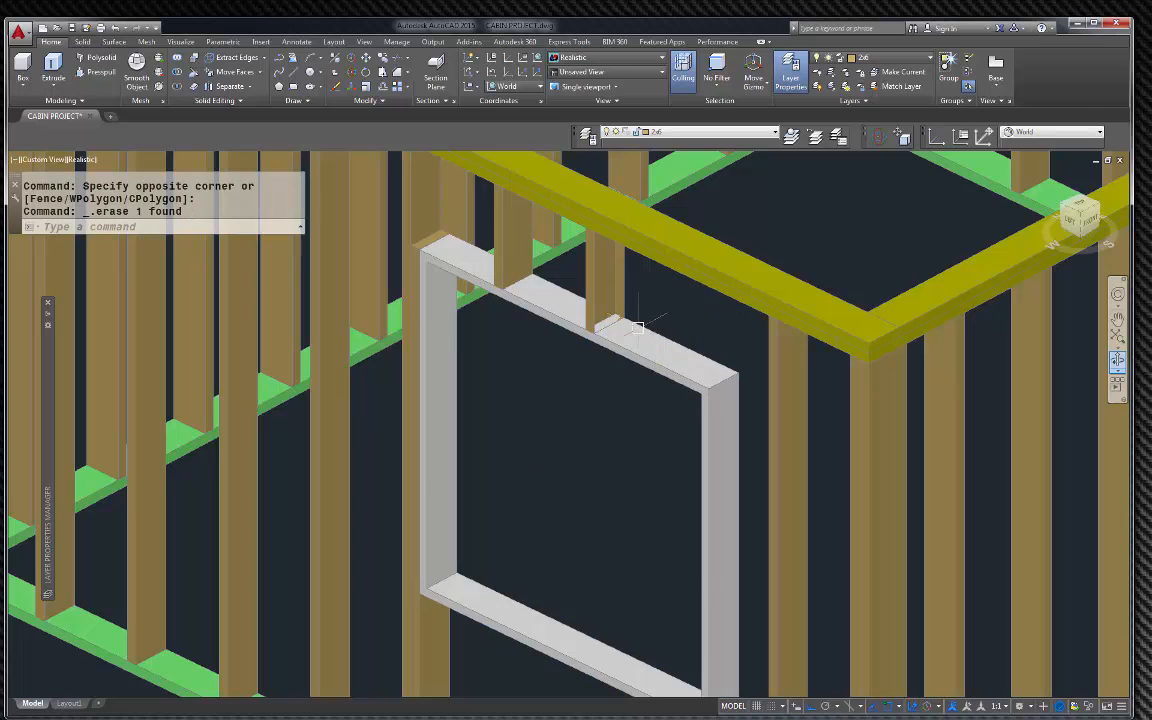
Erase the overlapping pieces of the middle short stud above the window frame
click(630, 298)
click(560, 250)
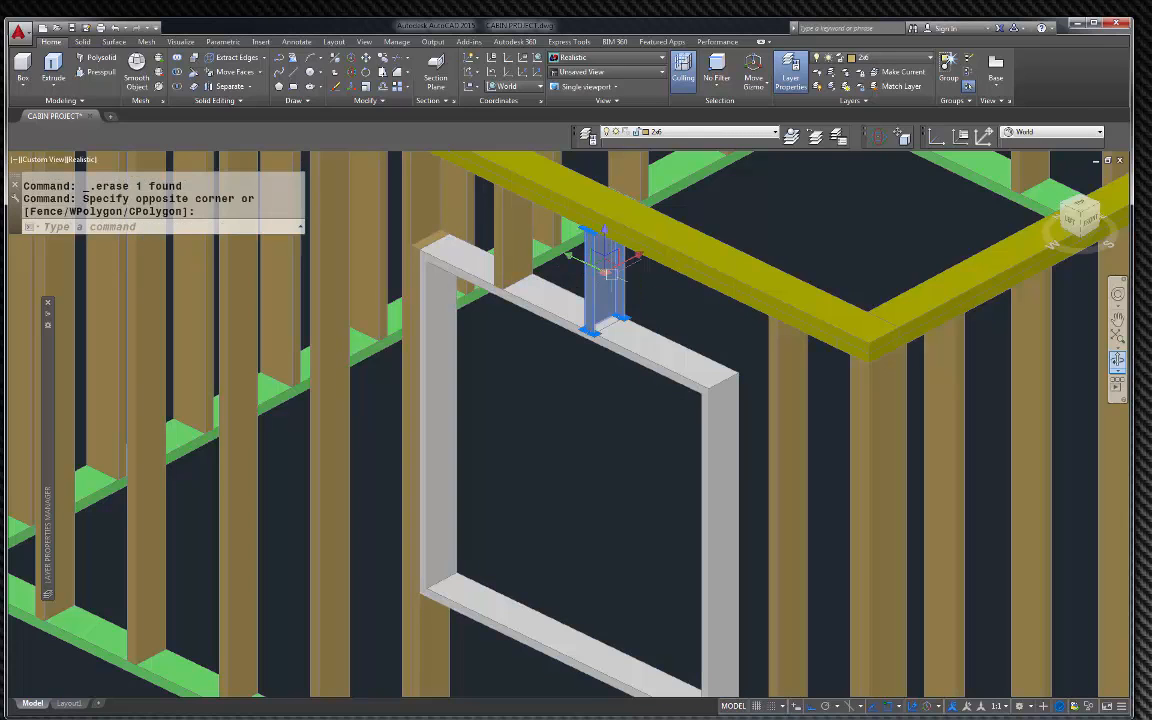
key(Delete)
click(579, 280)
click(645, 362)
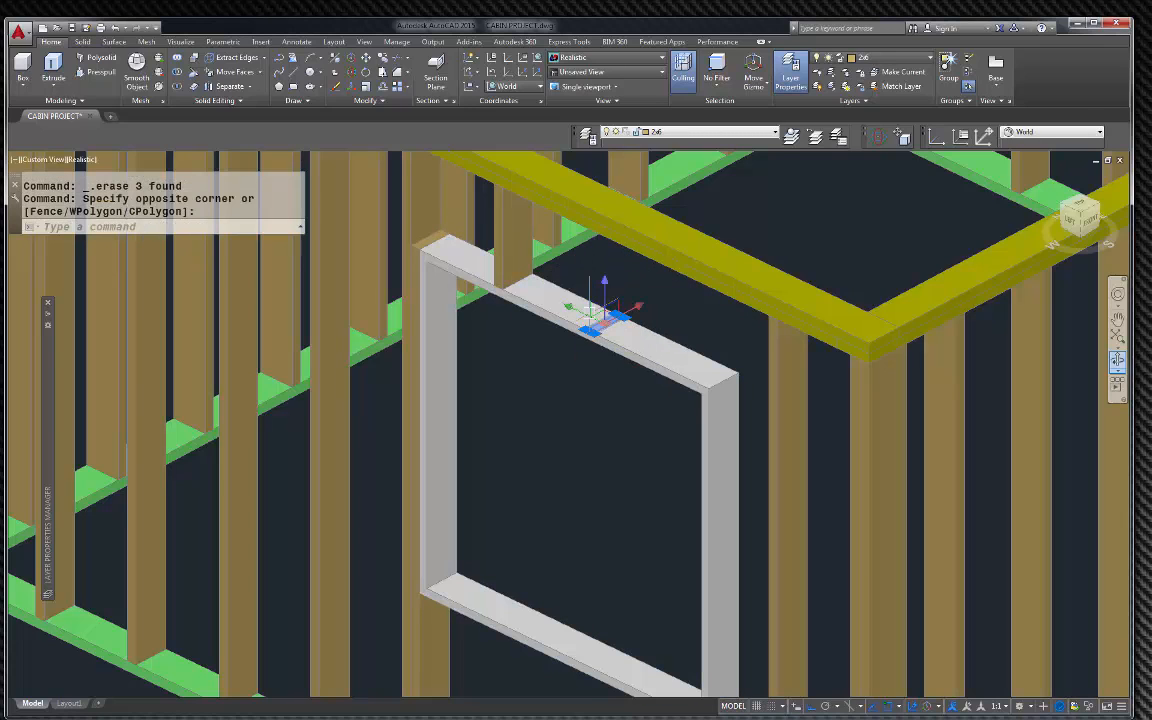
key(Escape)
Erase all the overlapping pieces of the remaining short stud standing on top of the window frame
scroll(530, 245, up, 5)
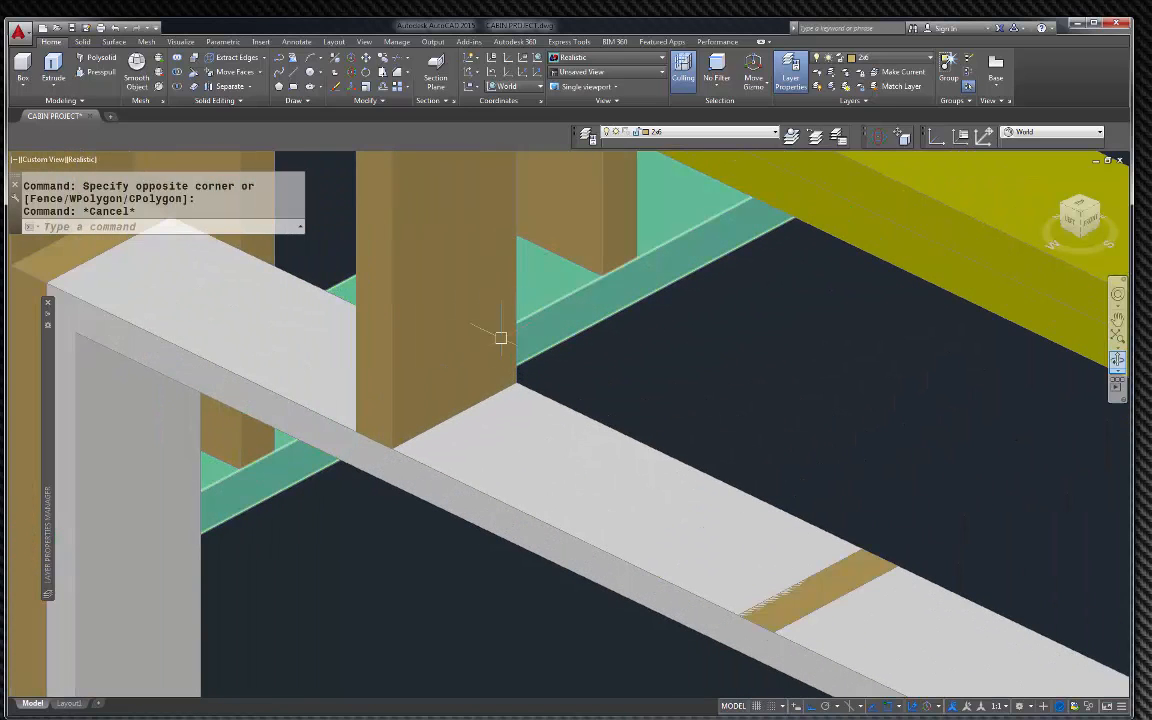
click(478, 334)
key(Delete)
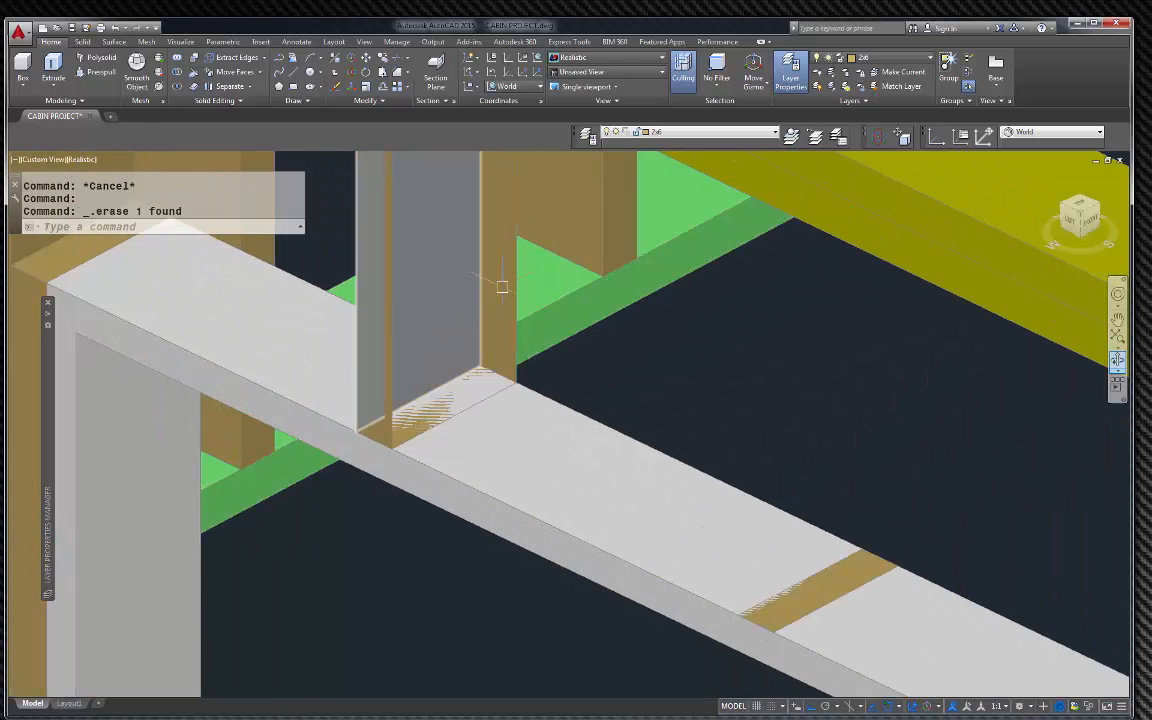
click(369, 233)
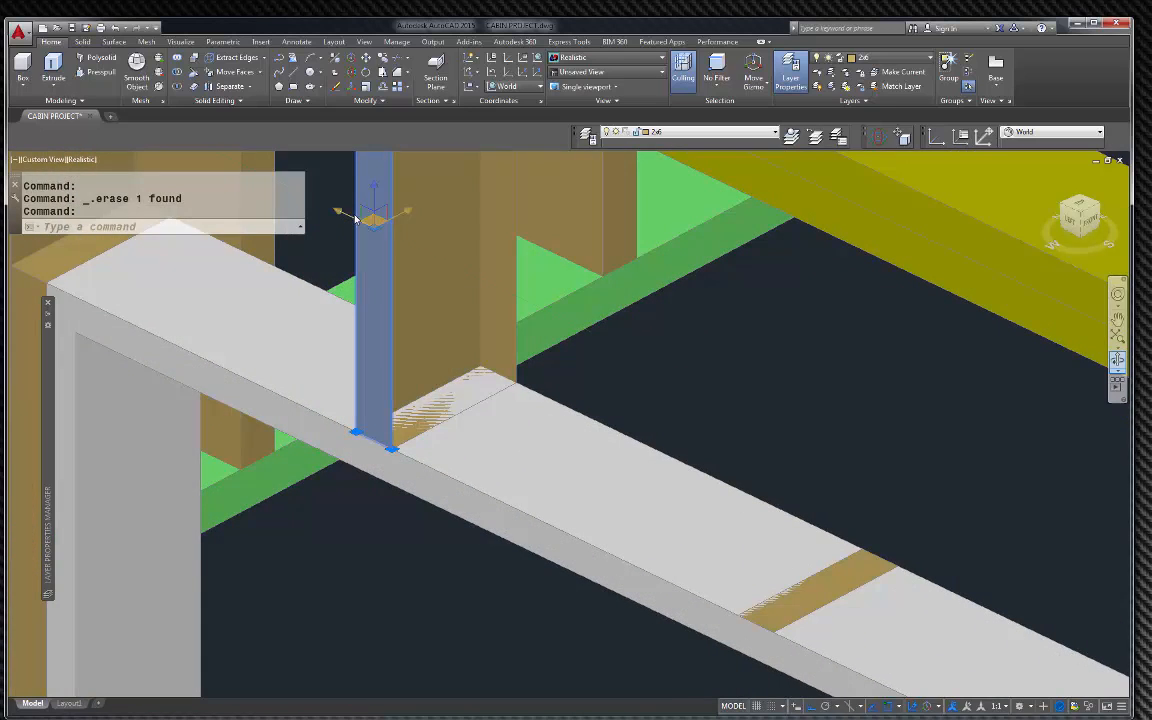
key(Delete)
click(360, 200)
key(Delete)
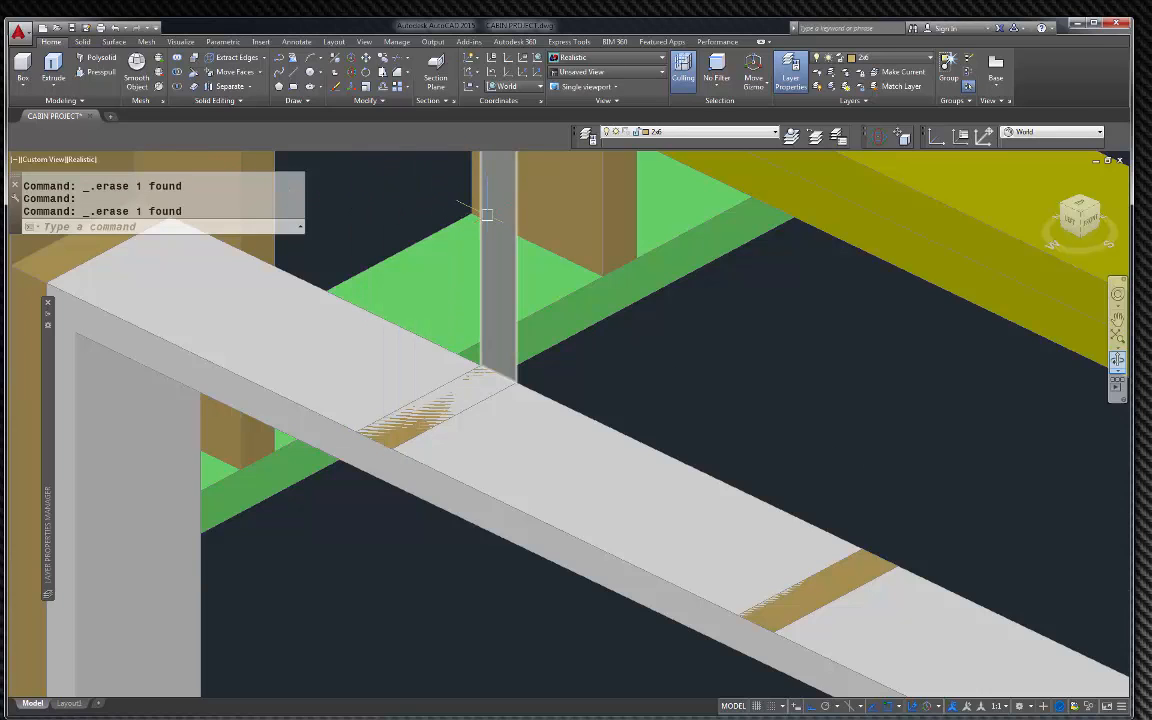
click(486, 214)
key(Delete)
click(484, 369)
key(Escape)
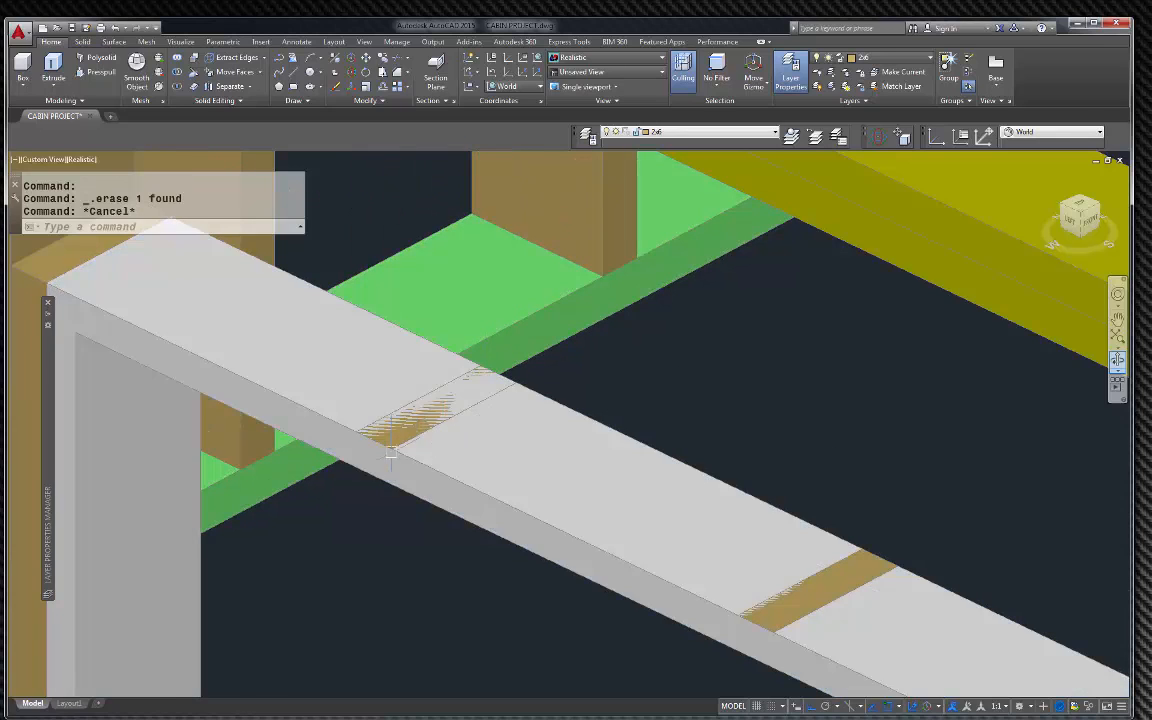
click(393, 433)
key(Escape)
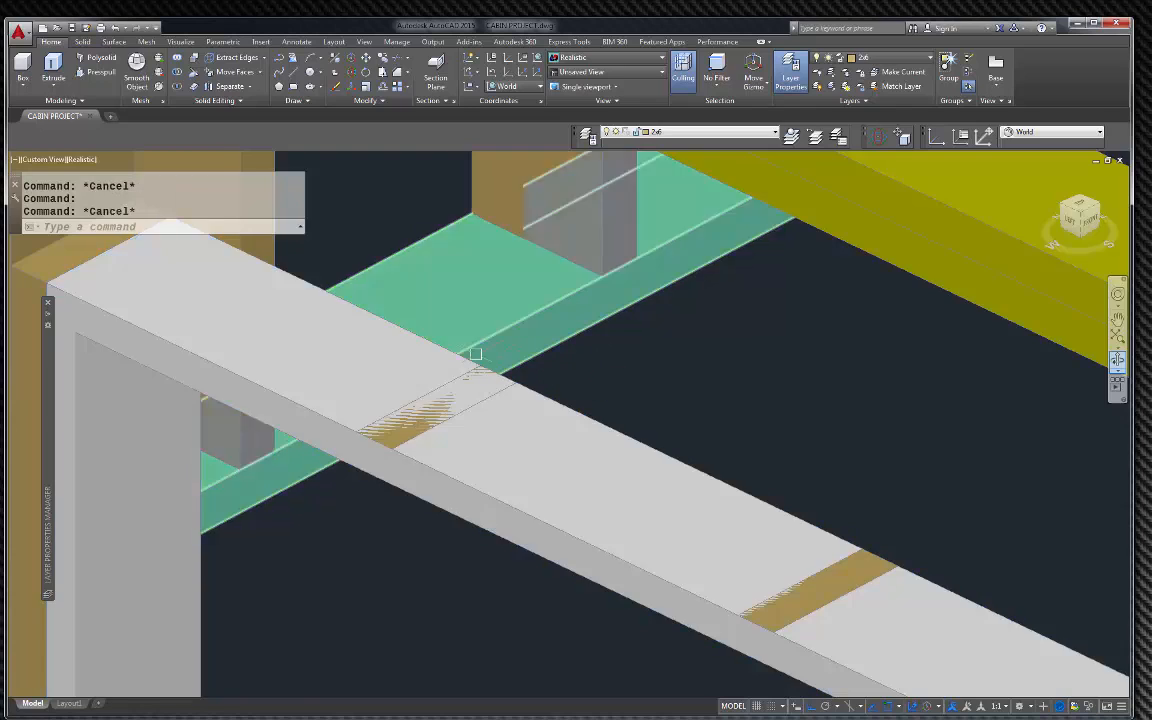
Erase the two thin stud remnants left on the top face of the window frame
scroll(470, 349, down, 2)
click(377, 272)
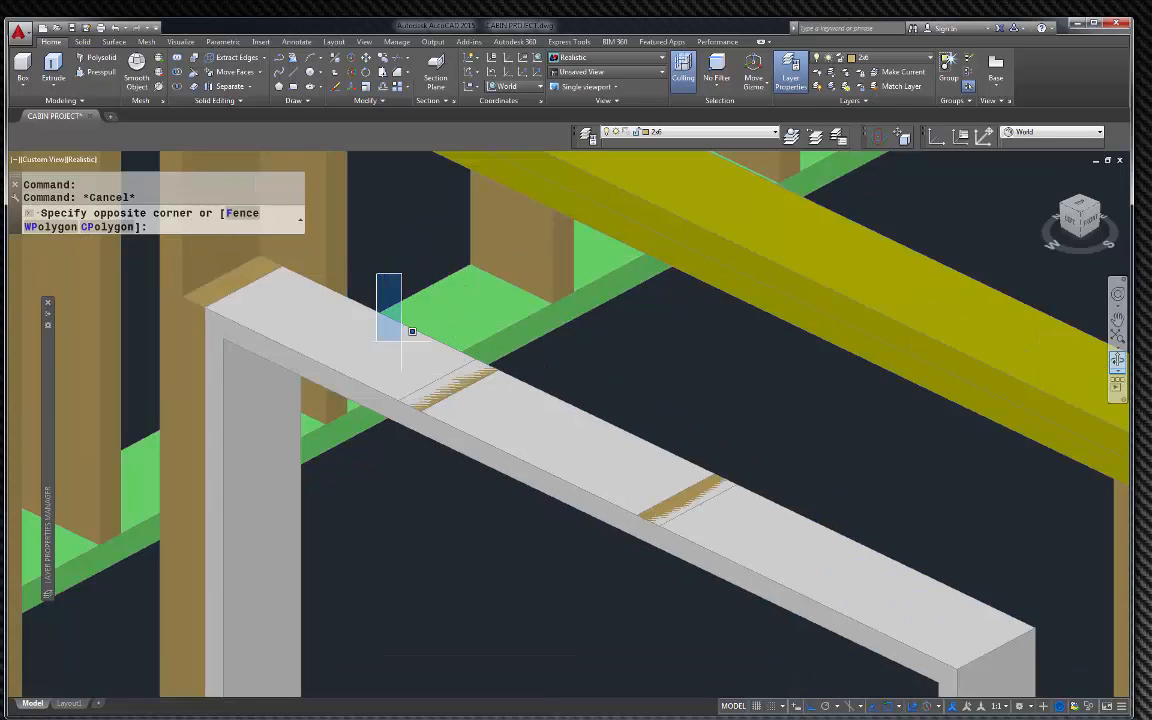
click(521, 506)
key(Delete)
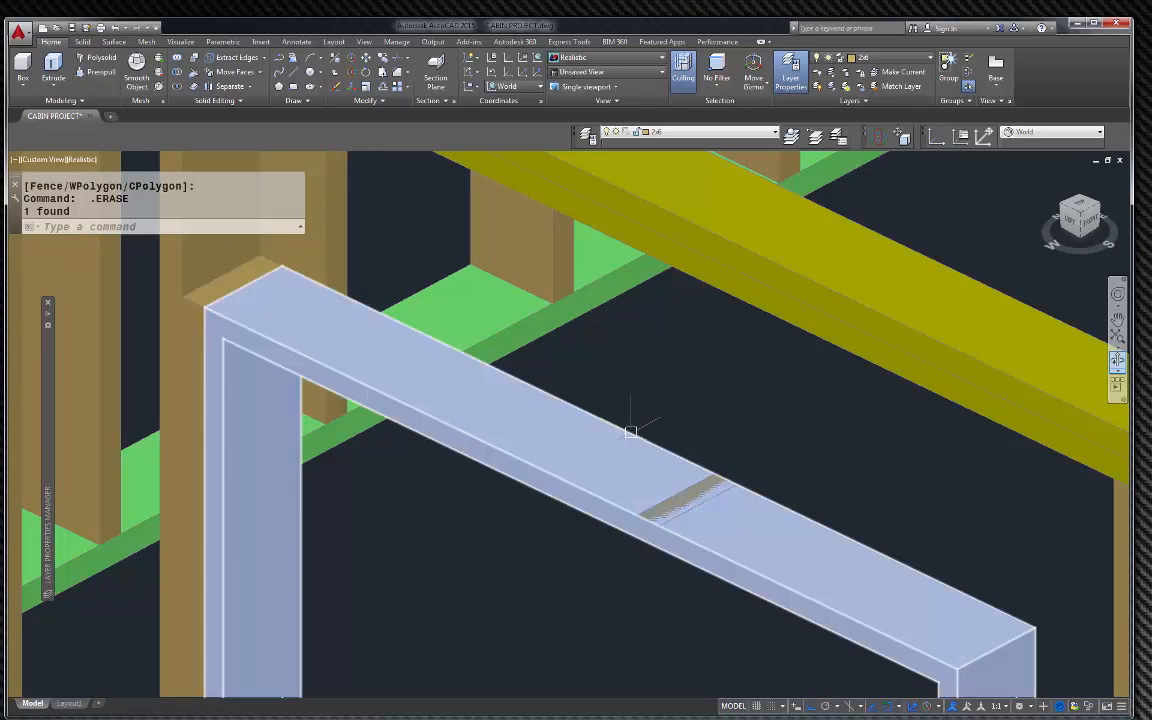
click(597, 380)
click(757, 589)
key(Delete)
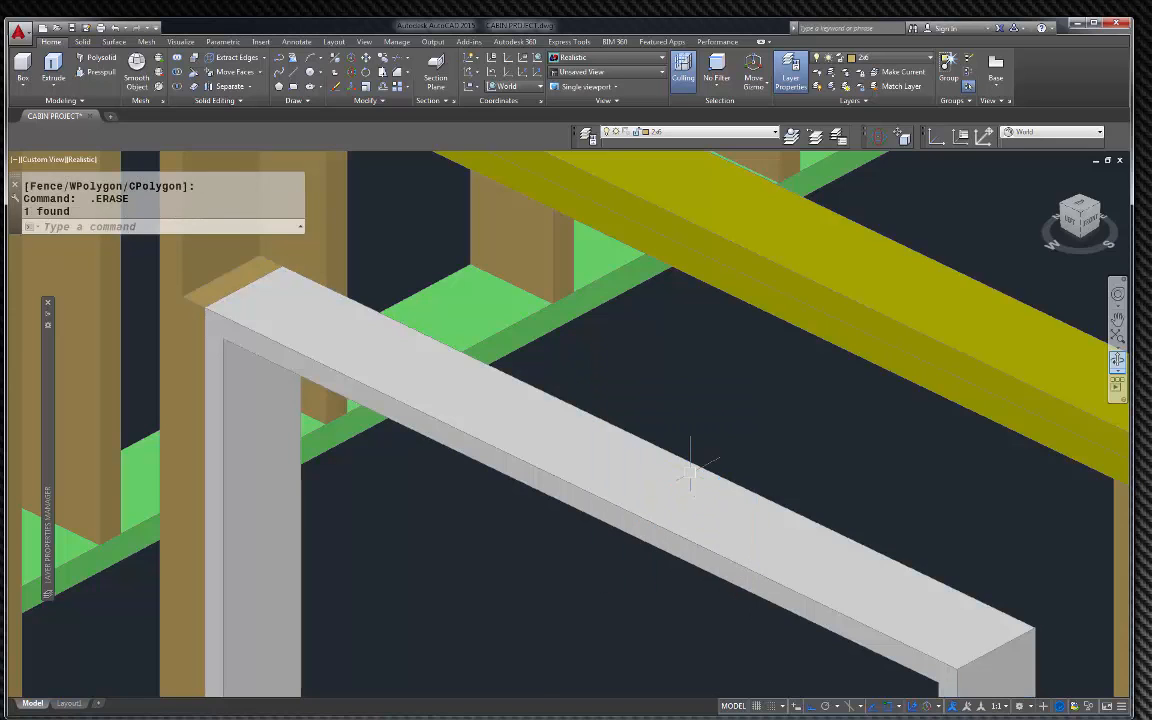
Erase the three stud remnants on the underside of the top plate above the window frame
scroll(689, 458, down, 5)
scroll(591, 600, up, 2)
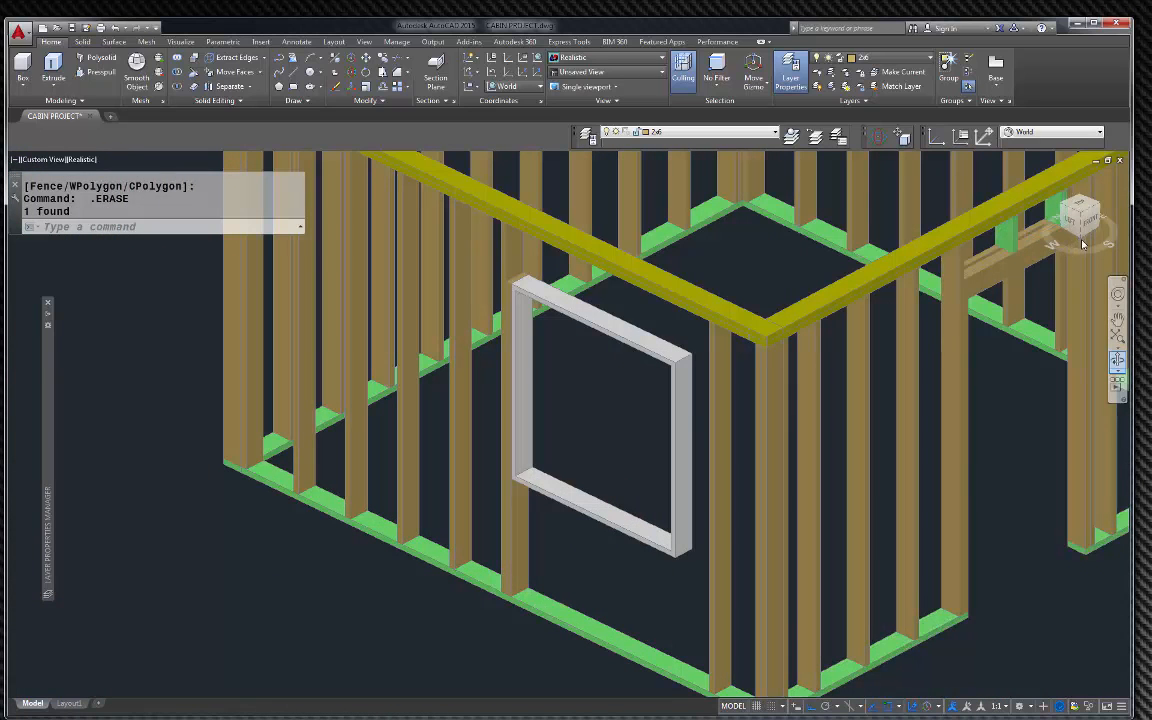
drag(1082, 244, 1081, 240)
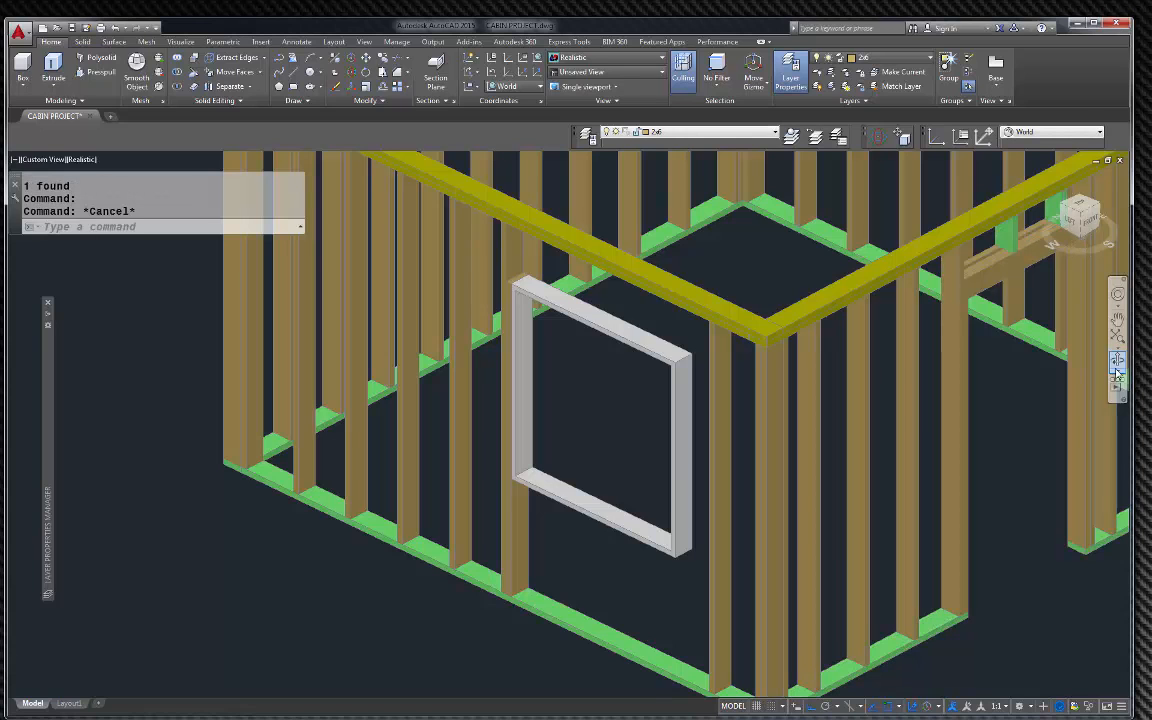
click(1117, 358)
drag(828, 378, 642, 371)
scroll(642, 371, down, 5)
scroll(534, 179, up, 8)
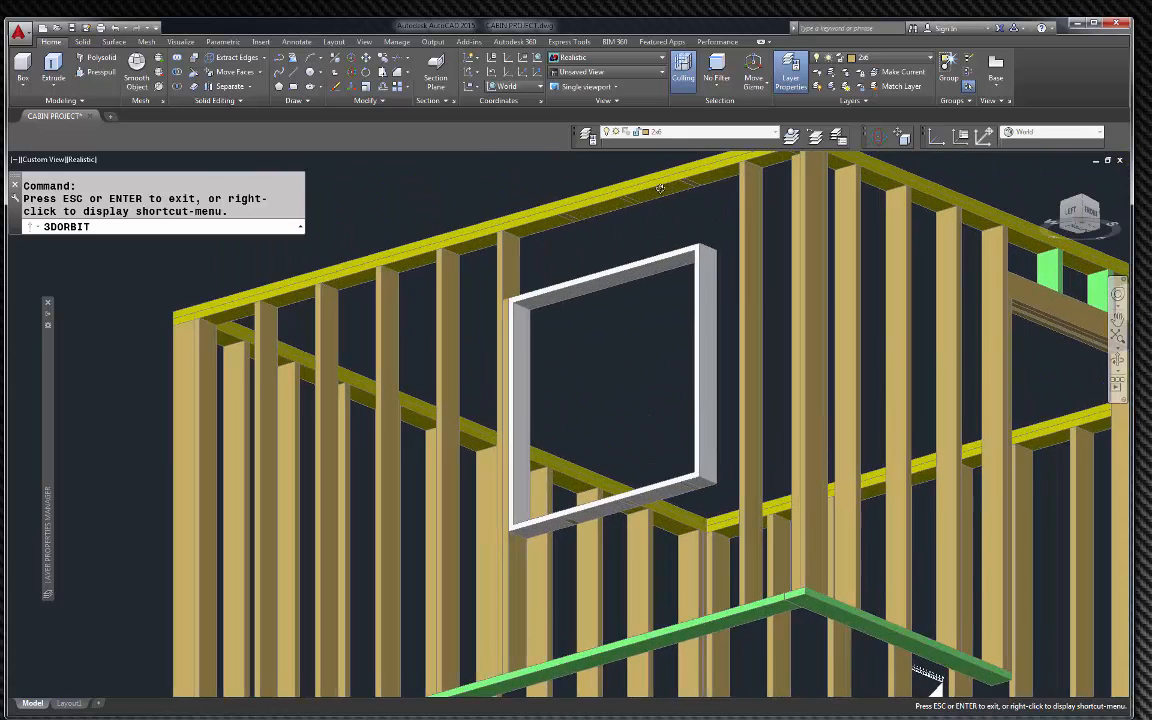
key(Escape)
scroll(534, 179, down, 4)
scroll(534, 179, up, 7)
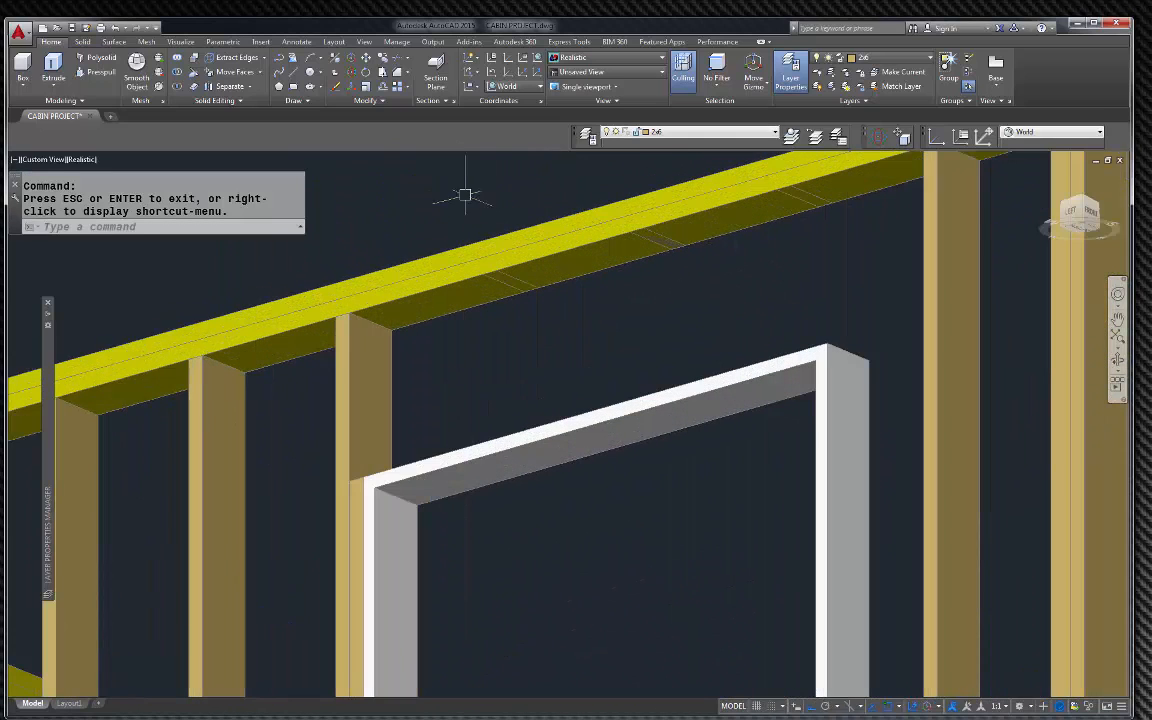
click(432, 184)
click(860, 292)
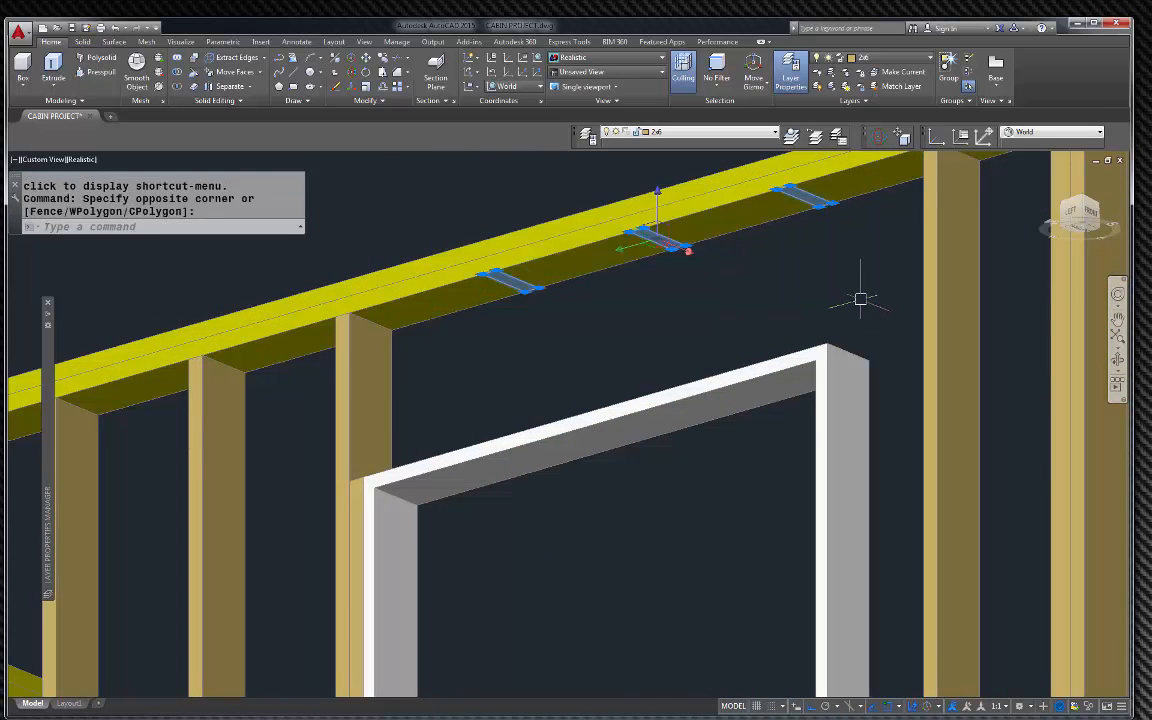
key(Delete)
Erase the three stud remnants on the underside of the window frame's bottom member
scroll(670, 274, down, 3)
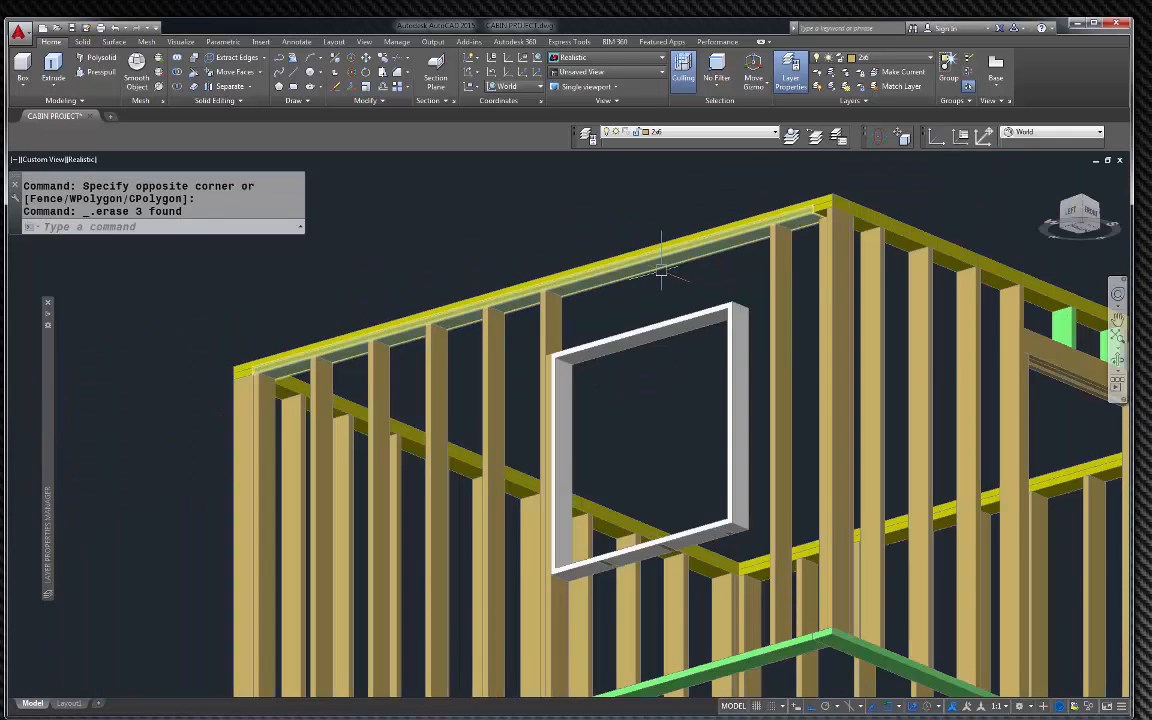
scroll(595, 570, up, 5)
scroll(539, 486, up, 3)
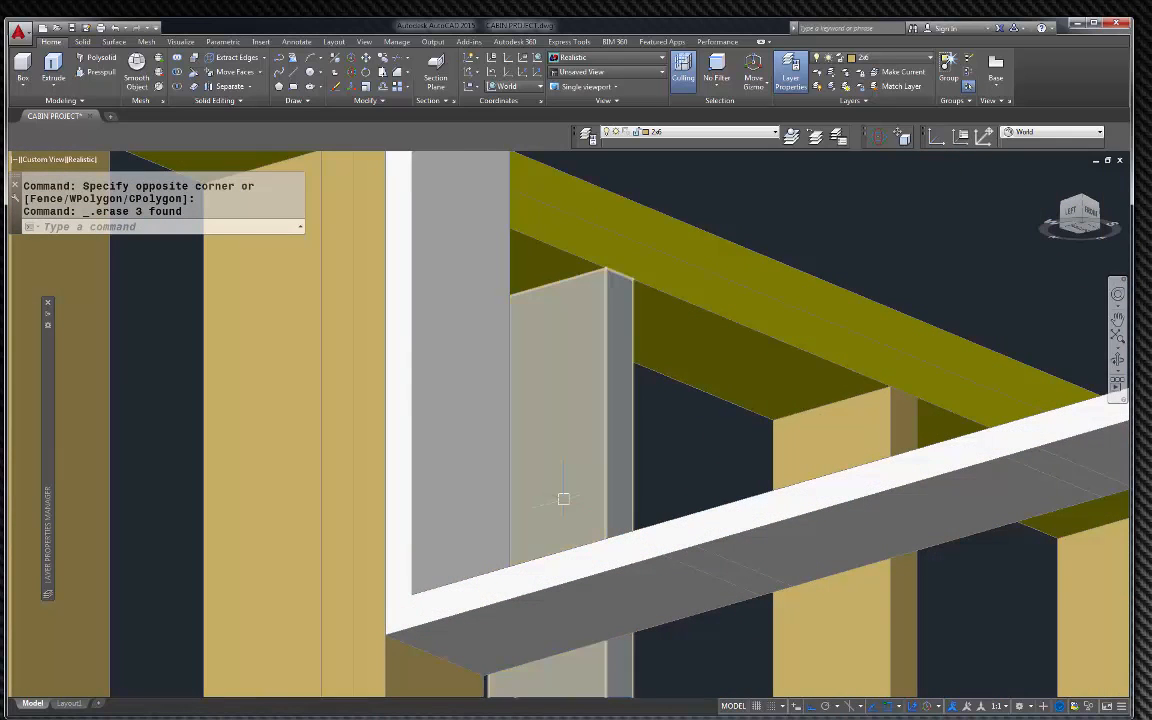
click(650, 497)
scroll(655, 485, down, 3)
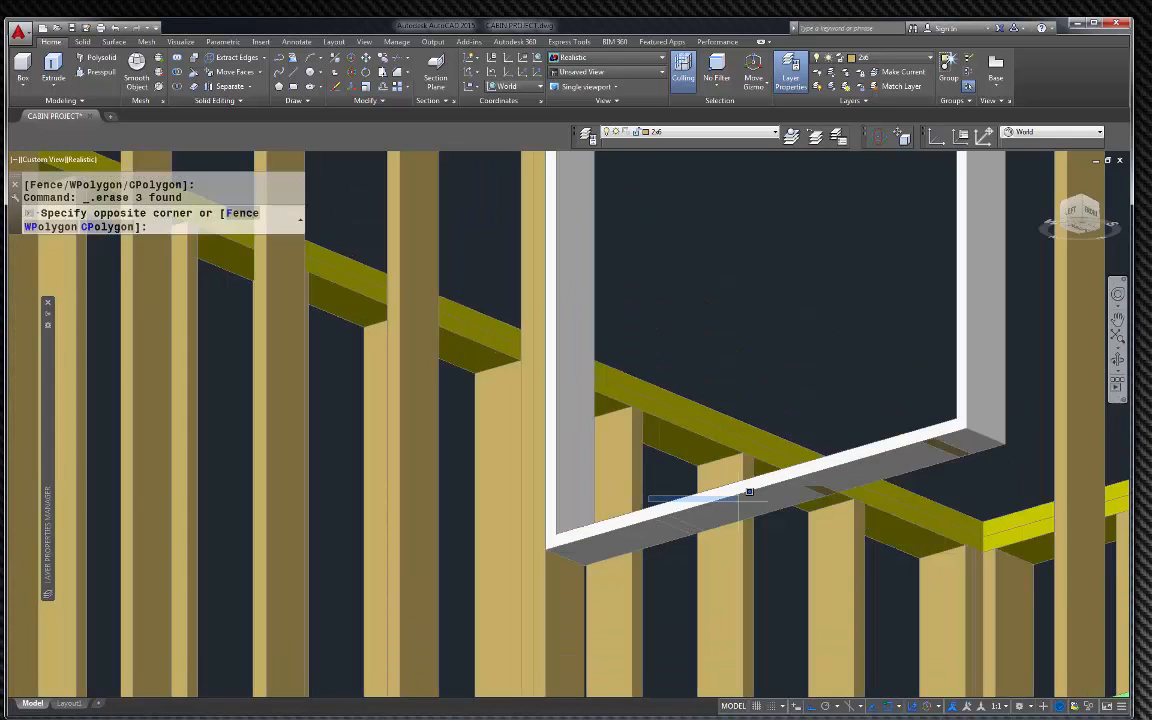
click(648, 464)
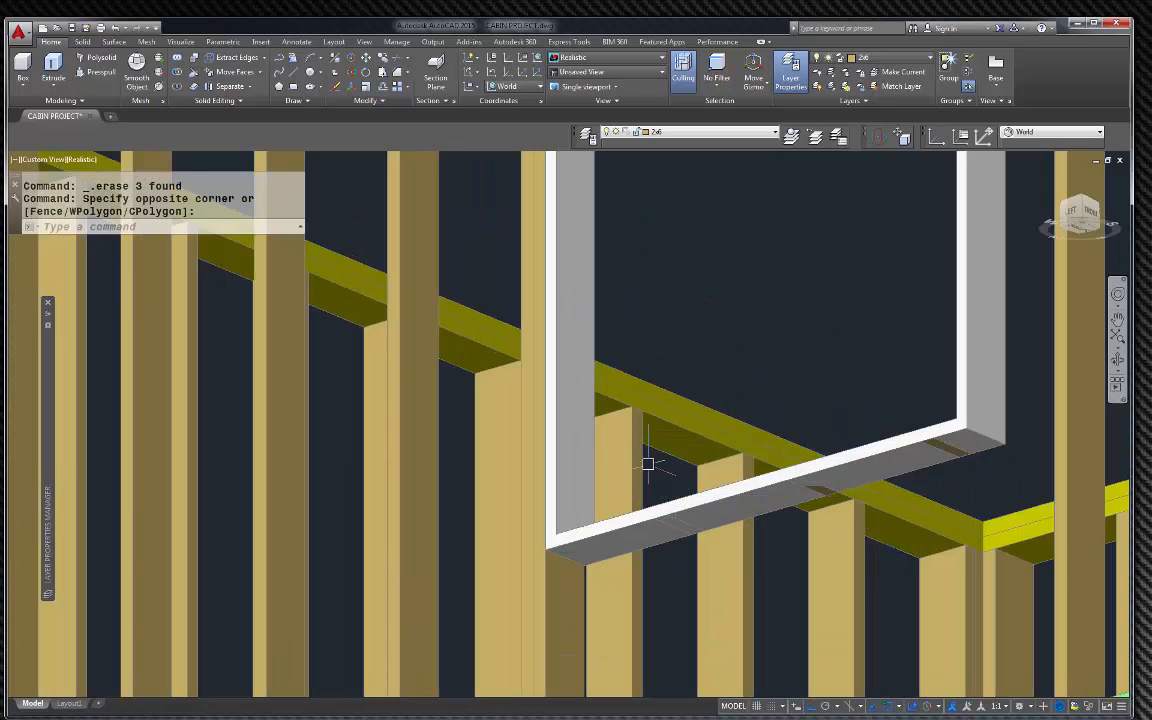
click(650, 336)
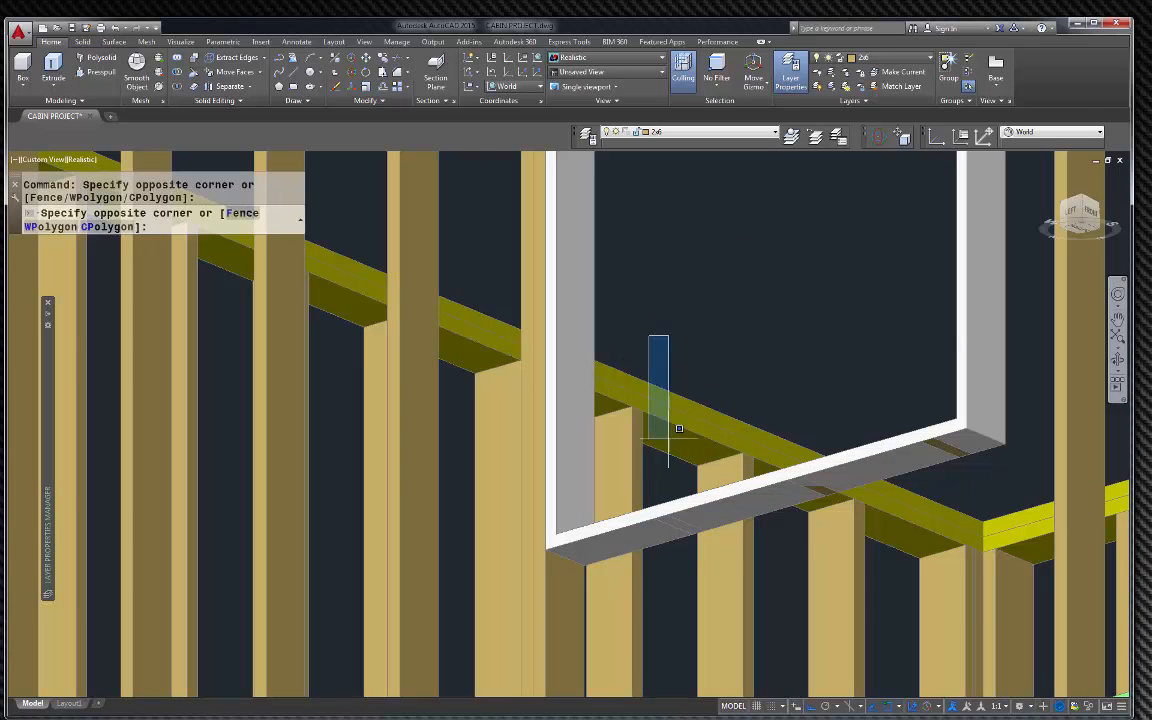
click(977, 556)
key(Delete)
scroll(862, 447, down, 8)
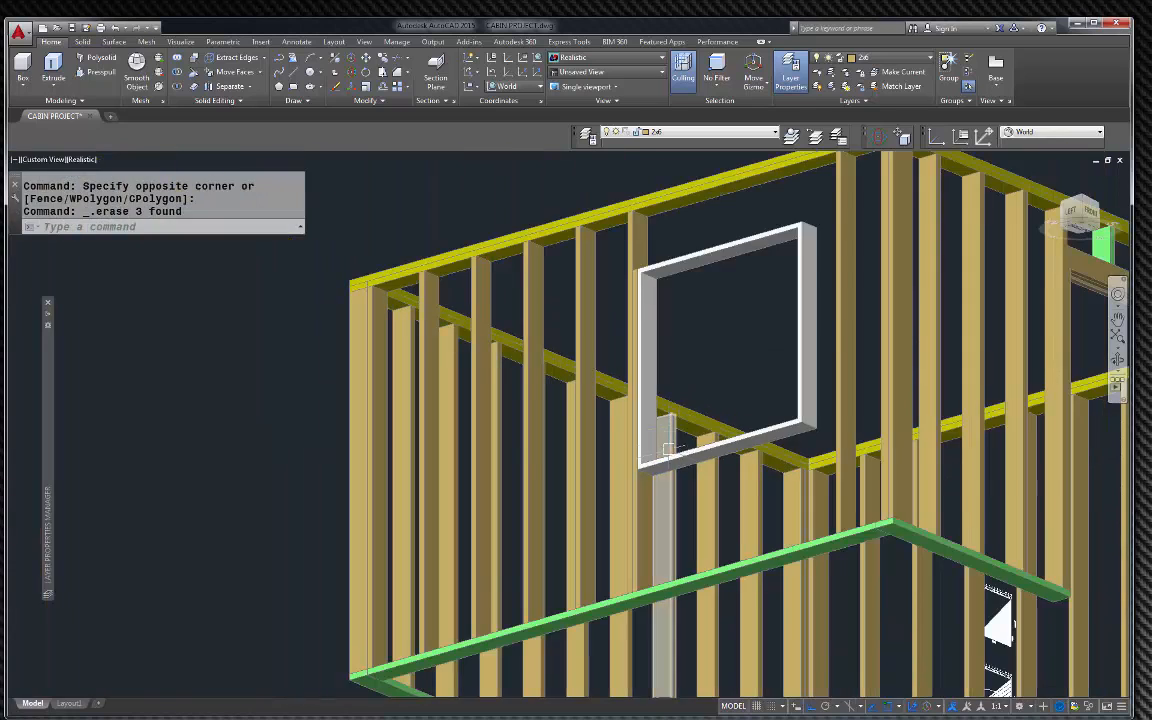
key(Escape)
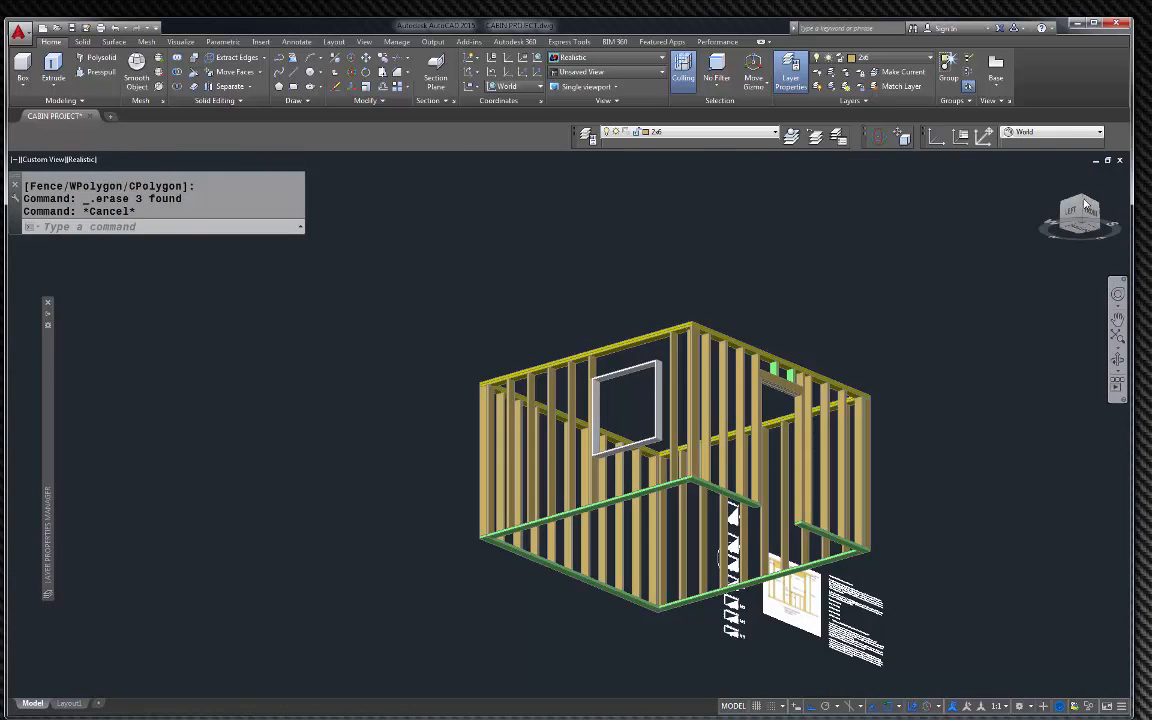
Erase the second, third and fourth studs from the front corner post in the cabin's right wall, including their overlapping pieces
click(1081, 204)
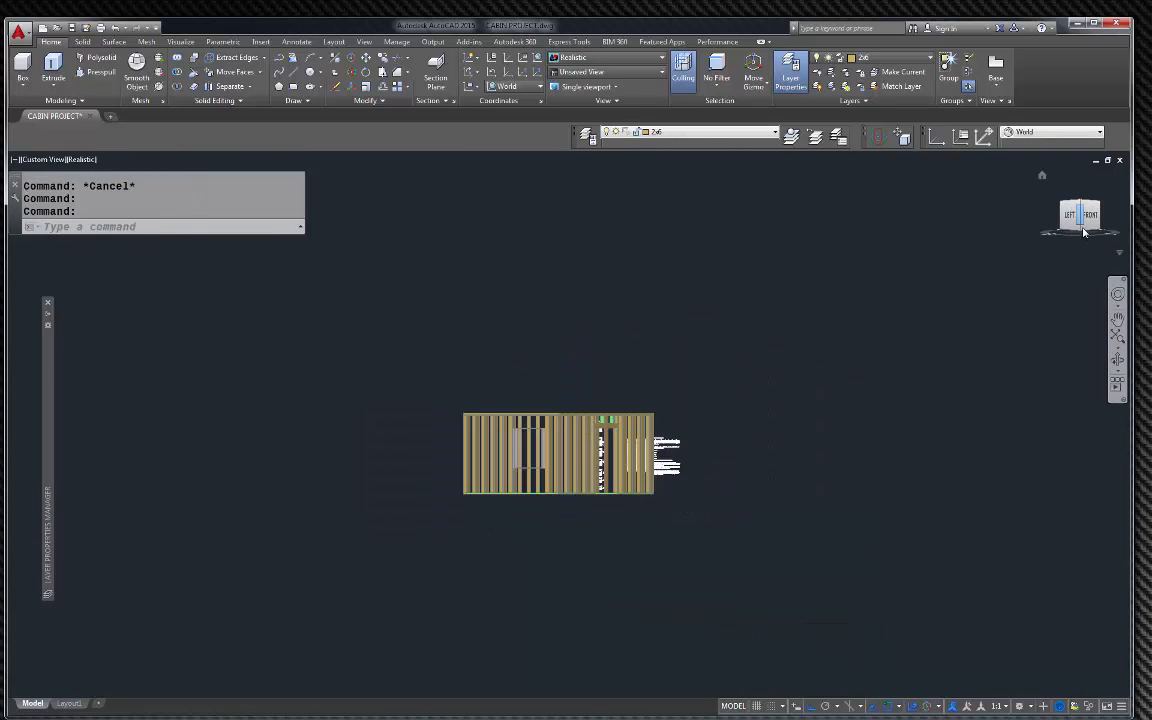
click(1116, 368)
drag(1067, 391, 628, 500)
scroll(628, 500, up, 10)
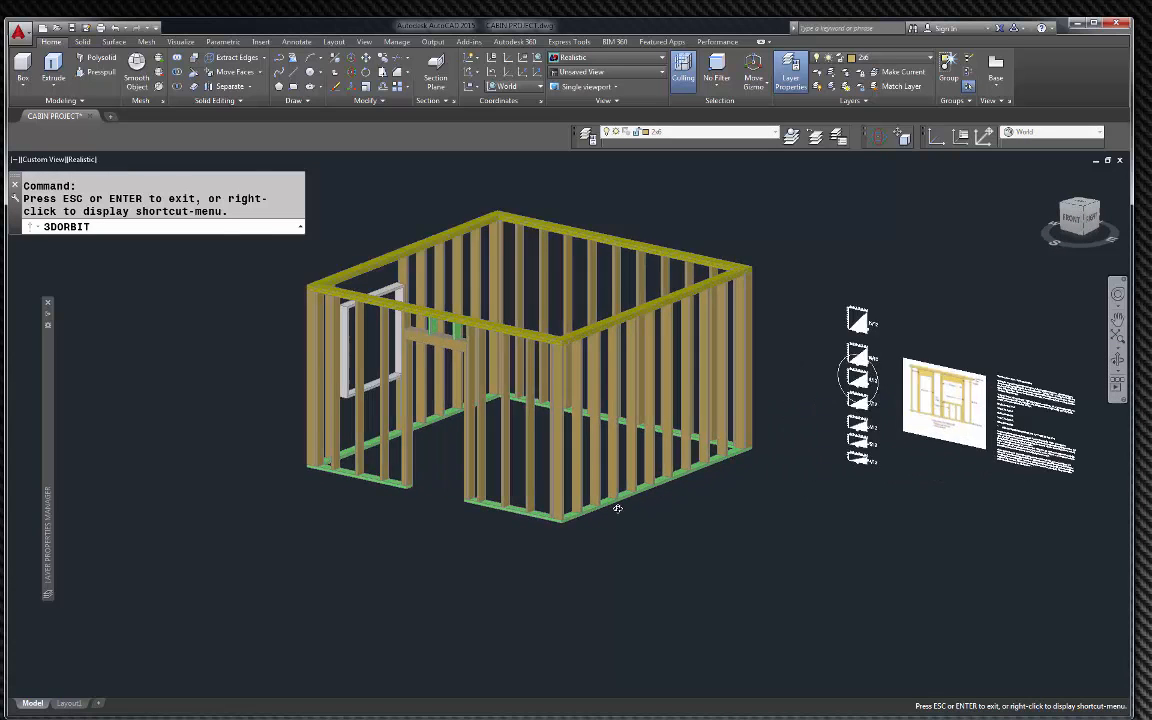
key(Escape)
click(615, 424)
key(Delete)
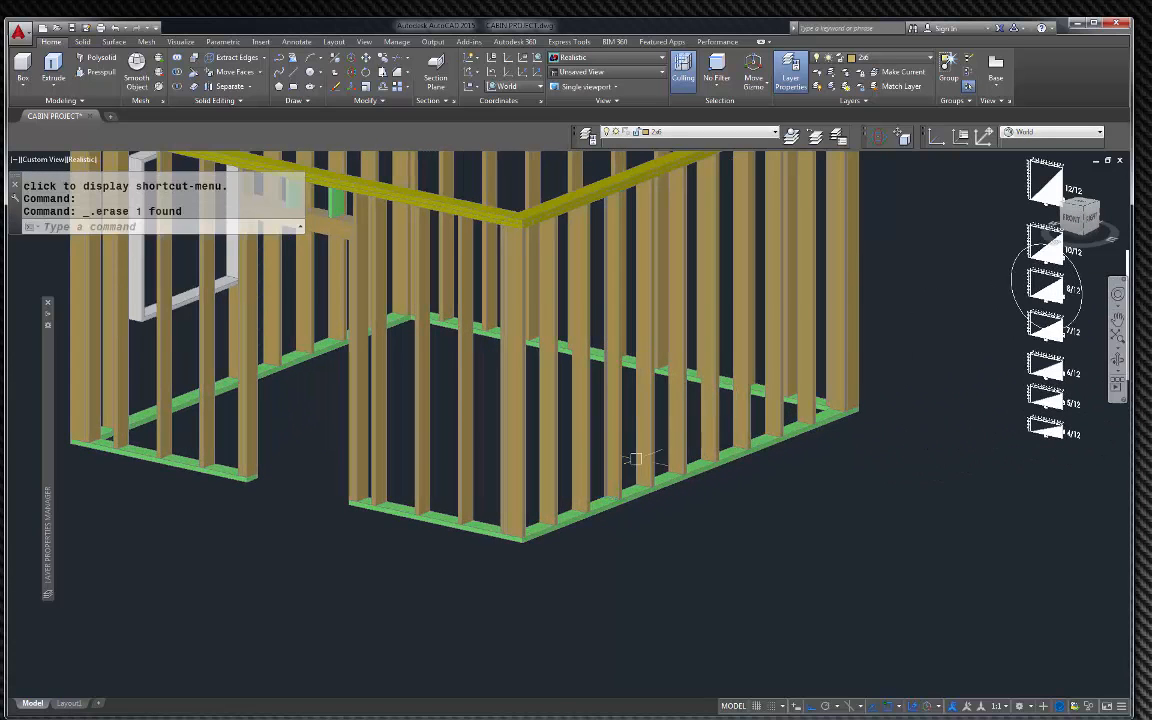
scroll(617, 489, up, 5)
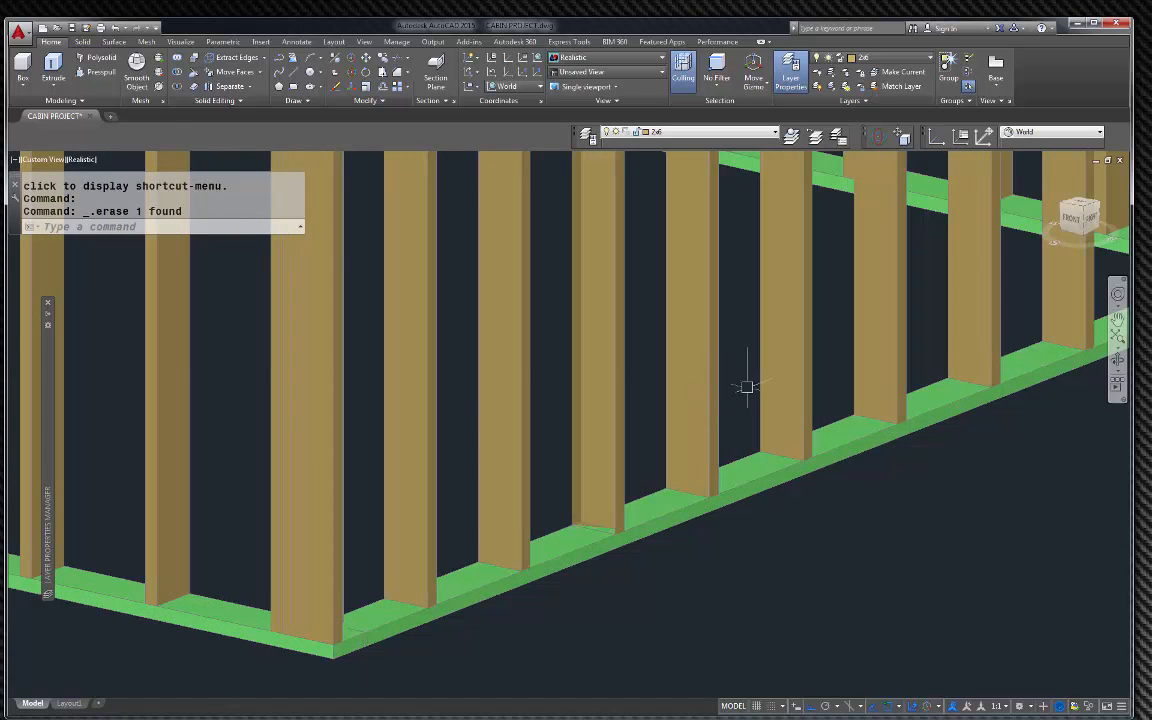
click(712, 408)
key(Delete)
click(732, 407)
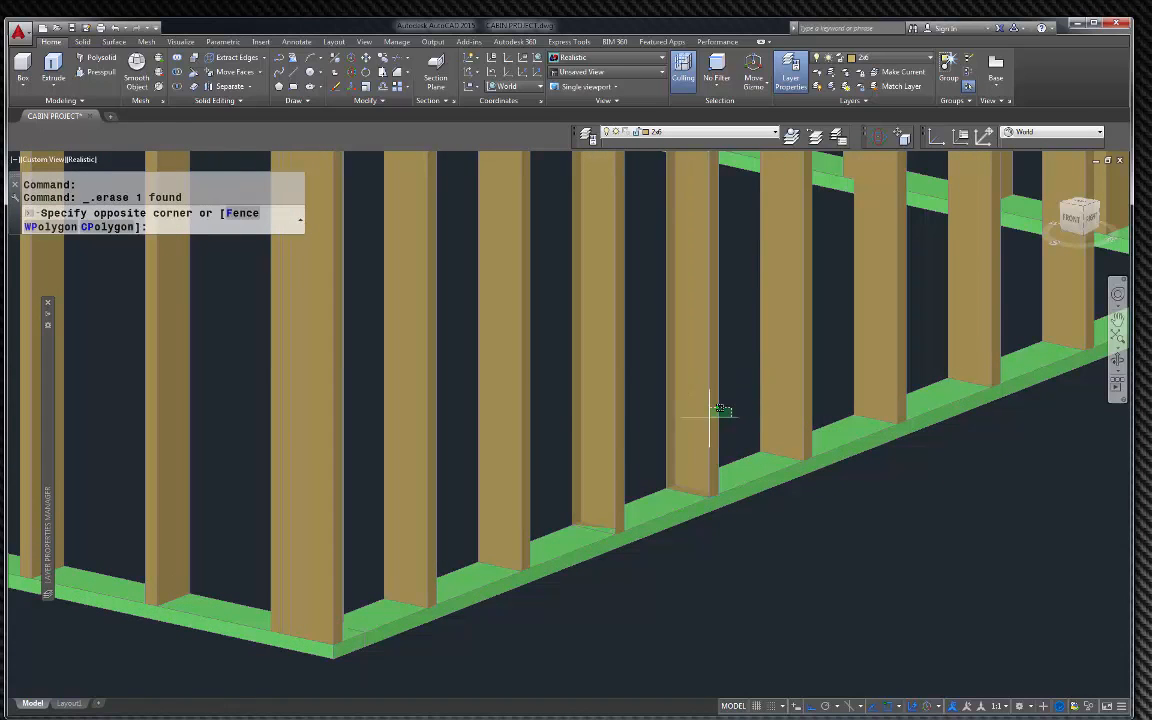
click(495, 414)
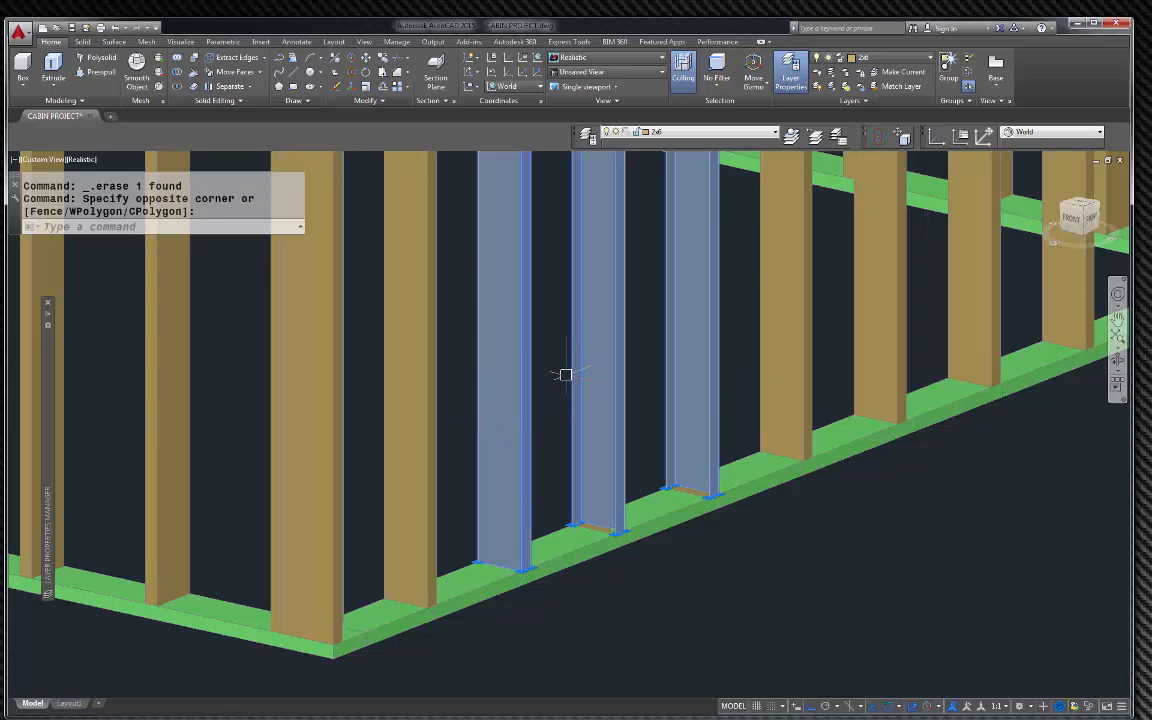
key(Delete)
Erase the three stud remnants on the right wall's bottom plate within the new opening
click(474, 412)
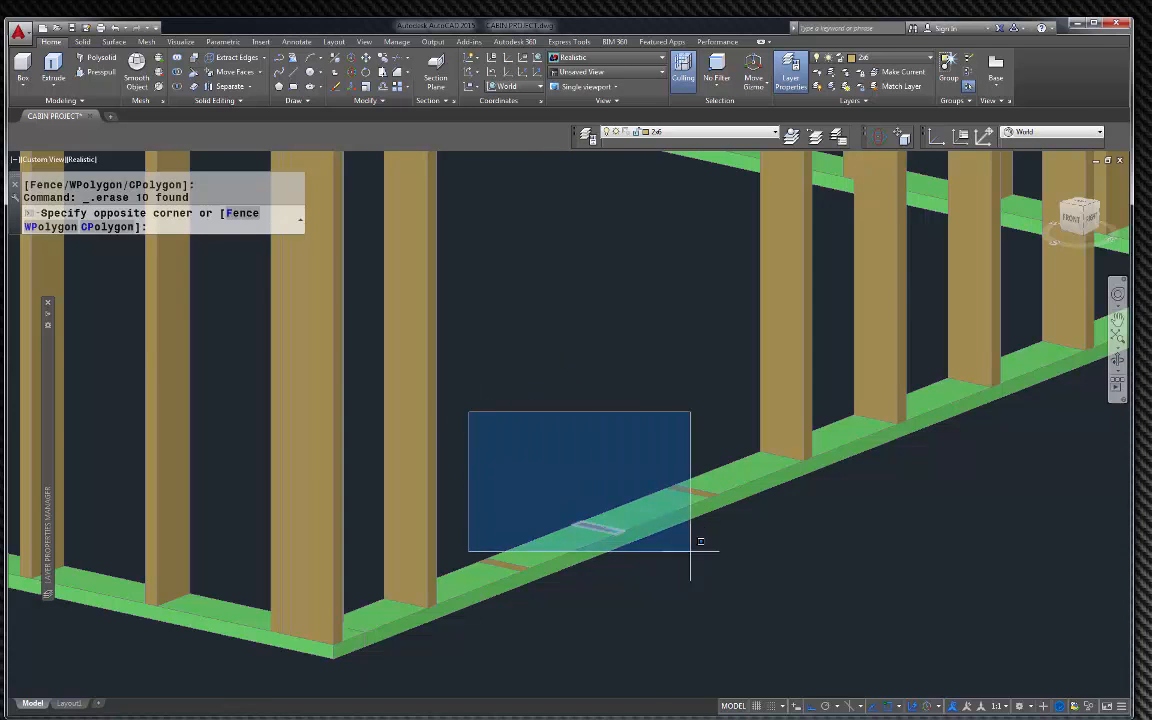
click(752, 594)
shift+middle_drag(710, 591, 736, 486)
key(Delete)
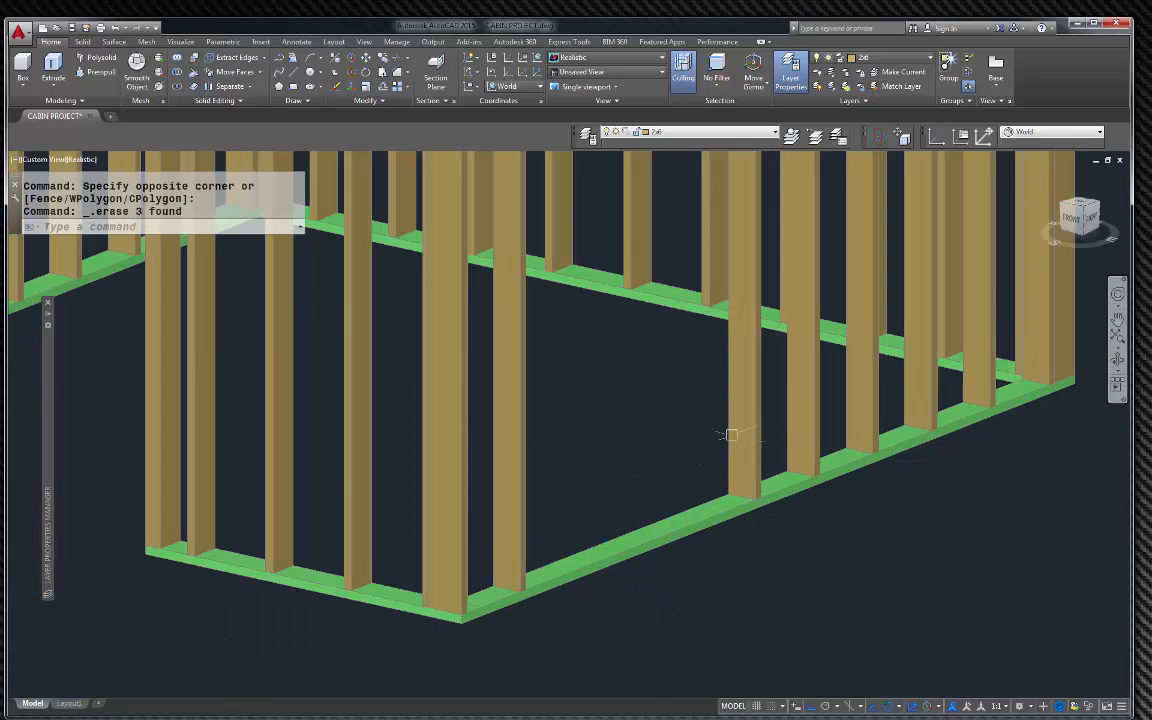
key(Escape)
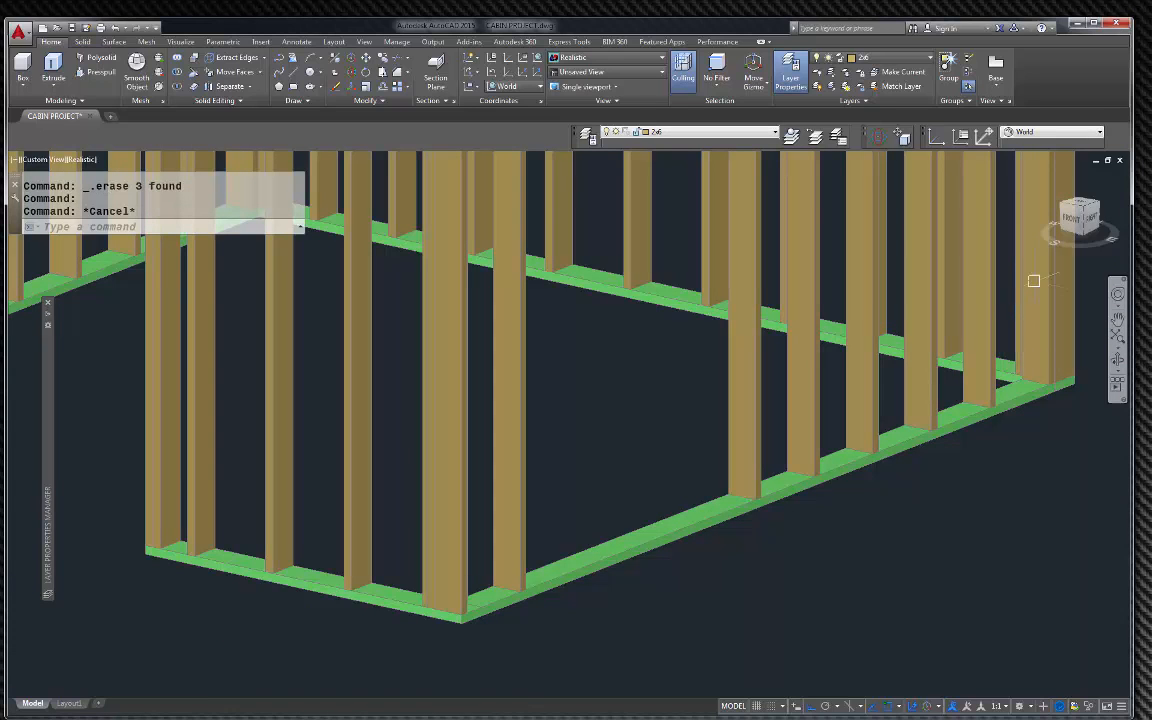
Erase the three stud remnants on the underside of the right wall's top plate above the opening
click(1117, 359)
drag(1040, 425, 710, 320)
scroll(609, 480, down, 5)
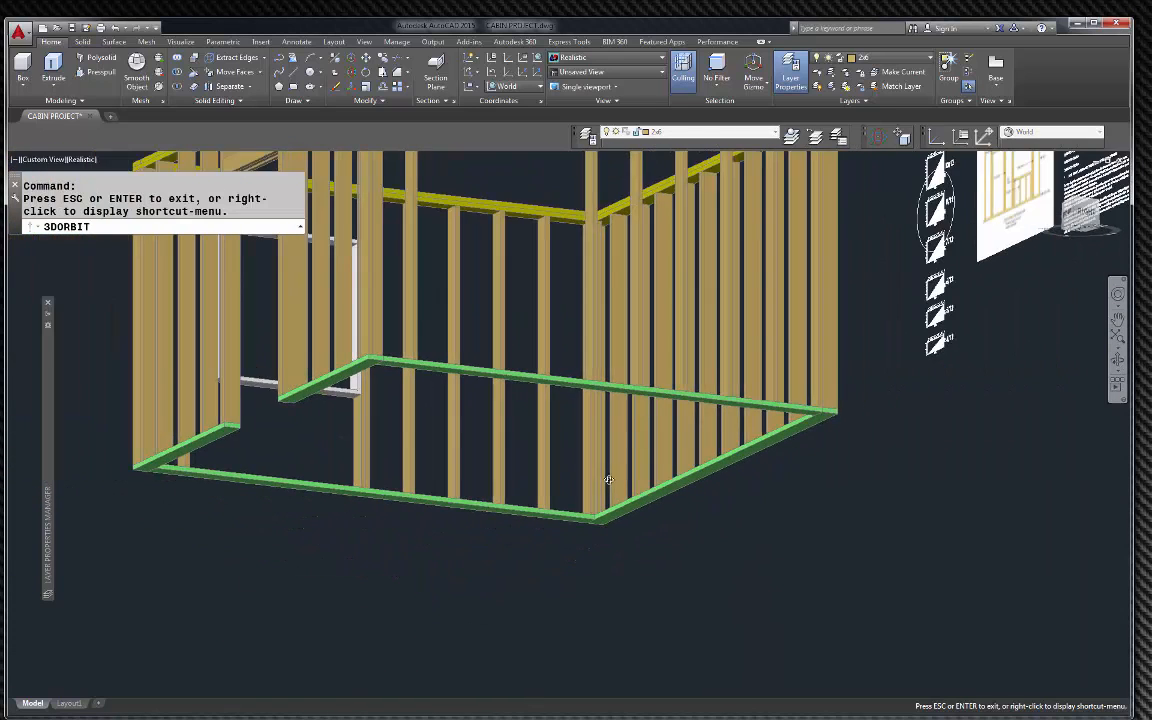
scroll(609, 480, down, 3)
scroll(545, 171, up, 7)
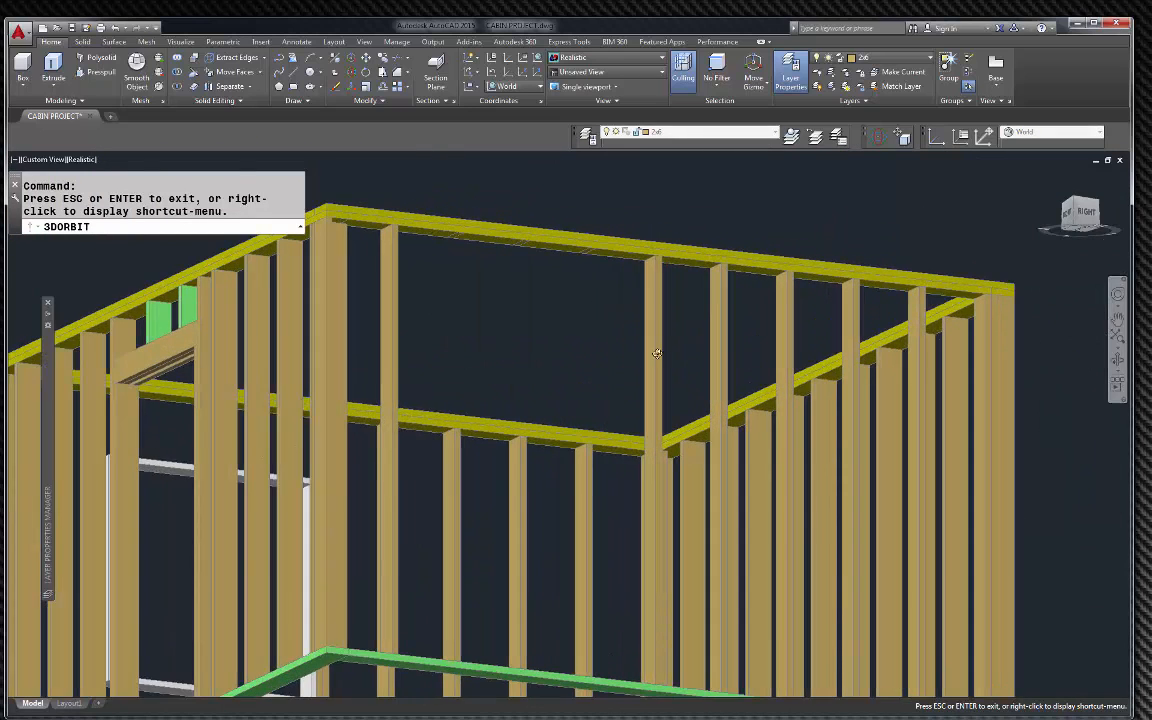
drag(658, 356, 635, 321)
scroll(600, 300, down, 2)
scroll(436, 175, up, 3)
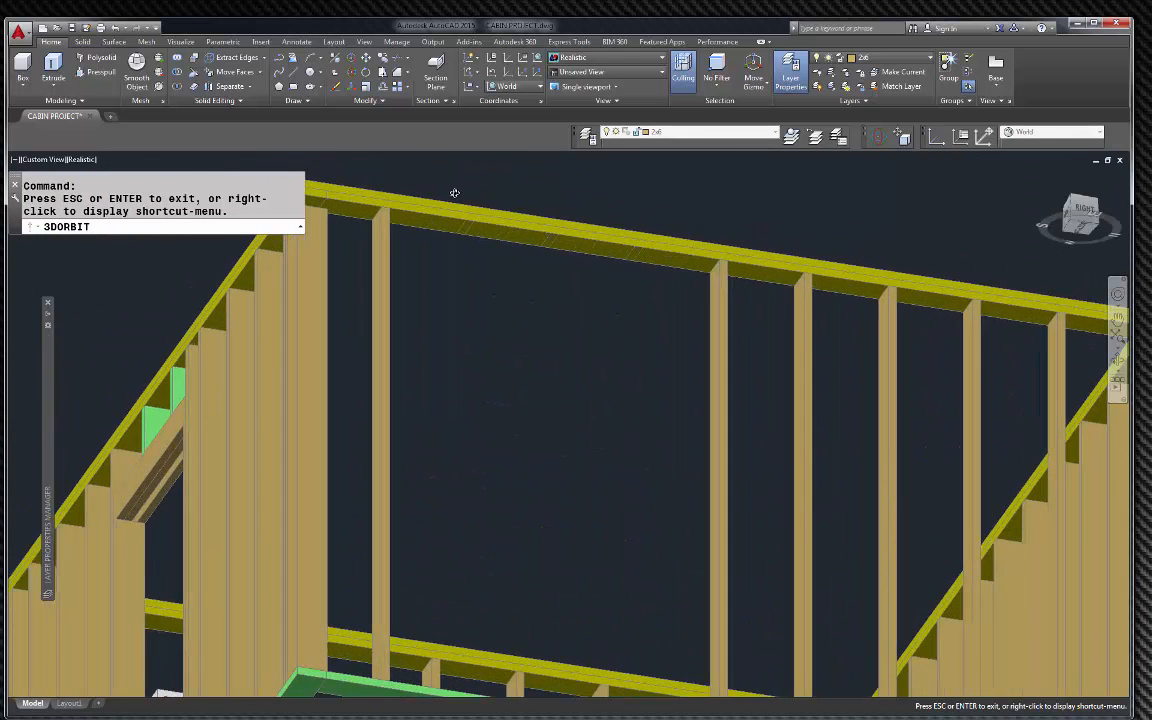
scroll(452, 190, up, 2)
key(Escape)
click(437, 171)
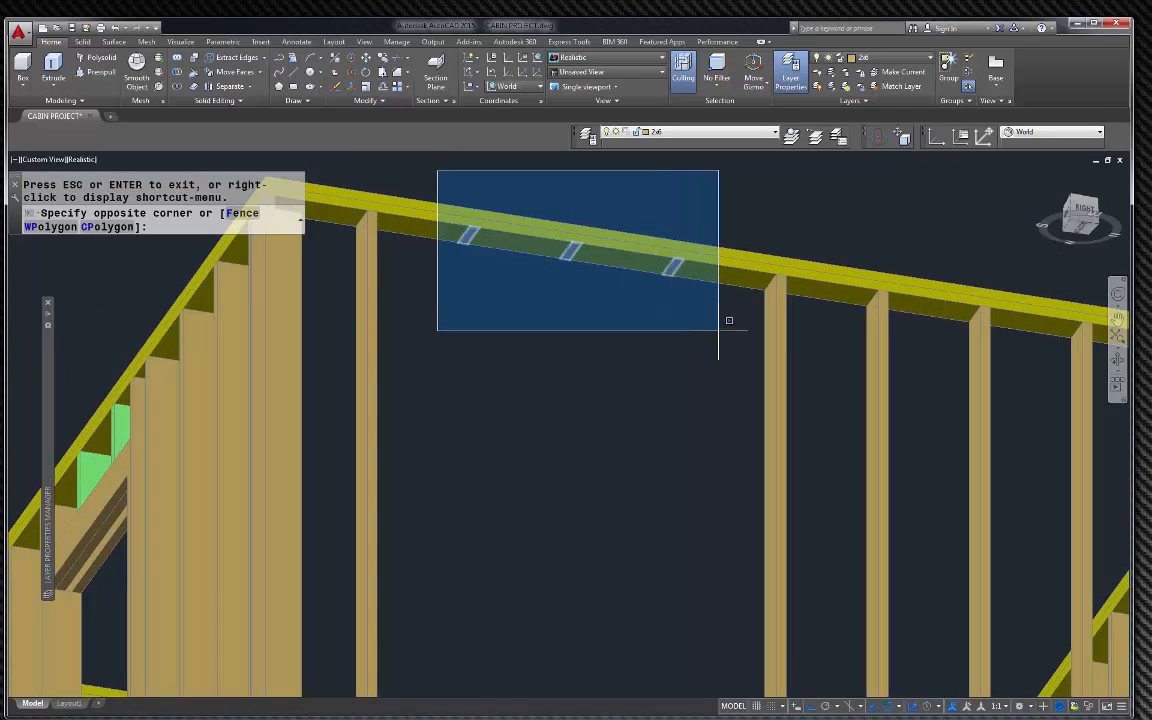
click(717, 329)
key(Delete)
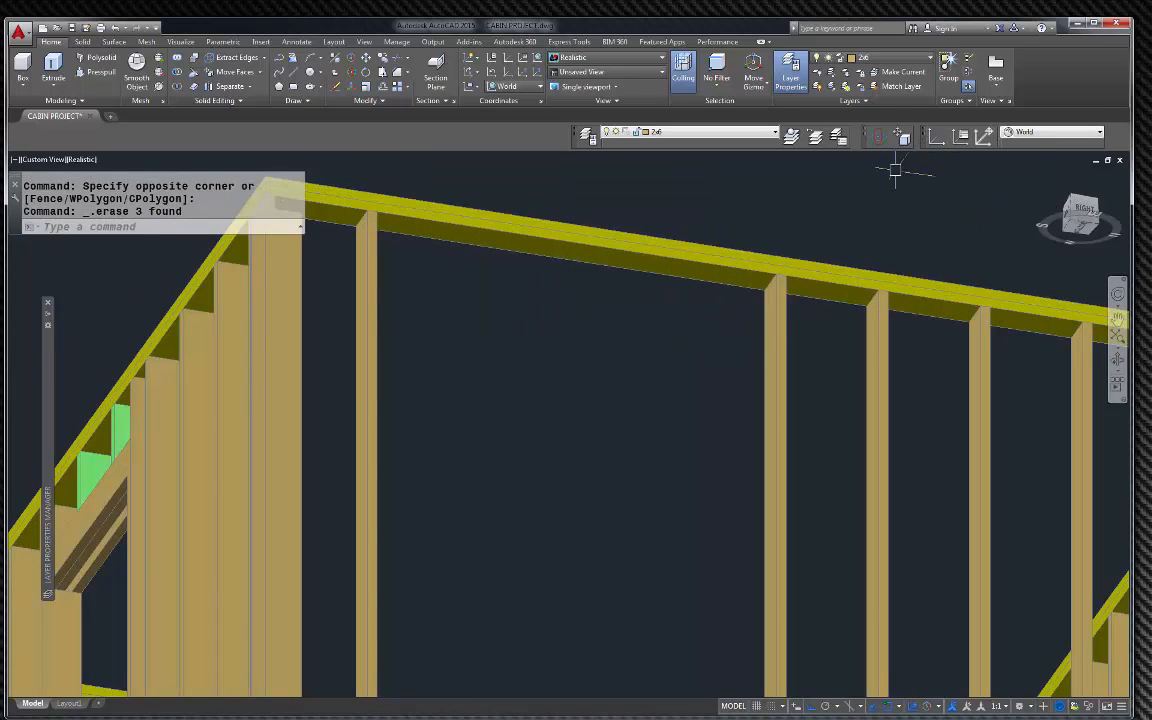
Examine the cabin's window wall in an isometric view and inspect the base of the stud beside the window frame
click(1072, 196)
click(1066, 202)
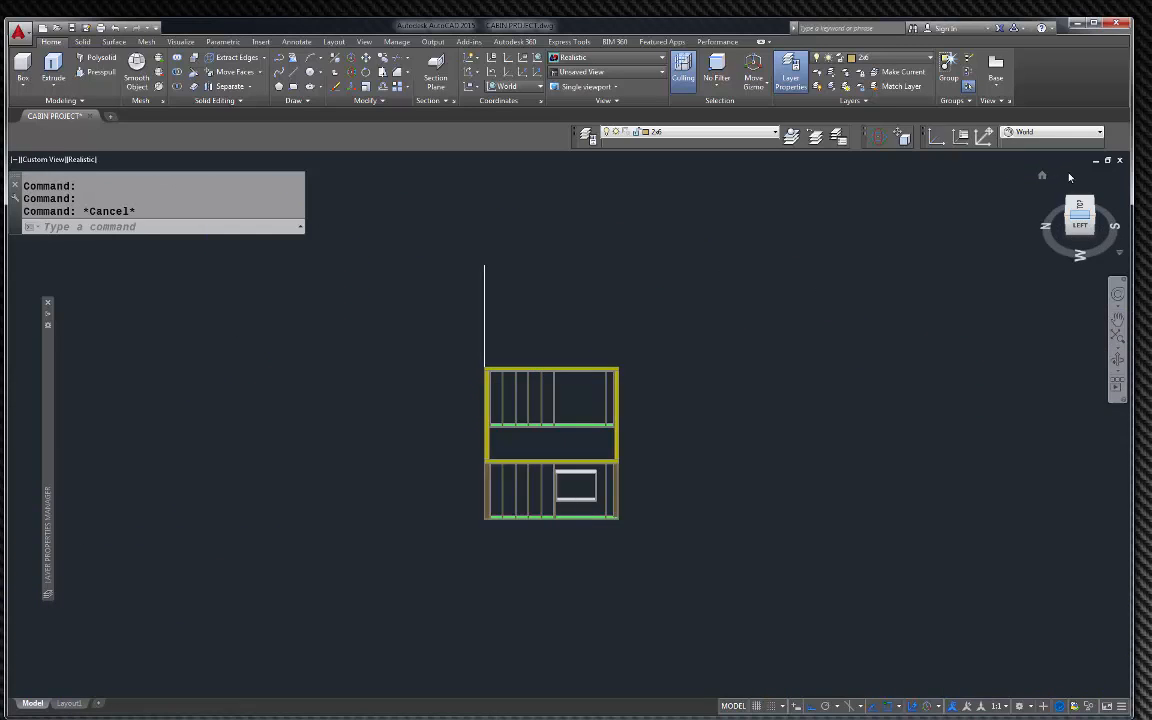
click(1118, 336)
drag(860, 340, 621, 508)
scroll(510, 457, up, 10)
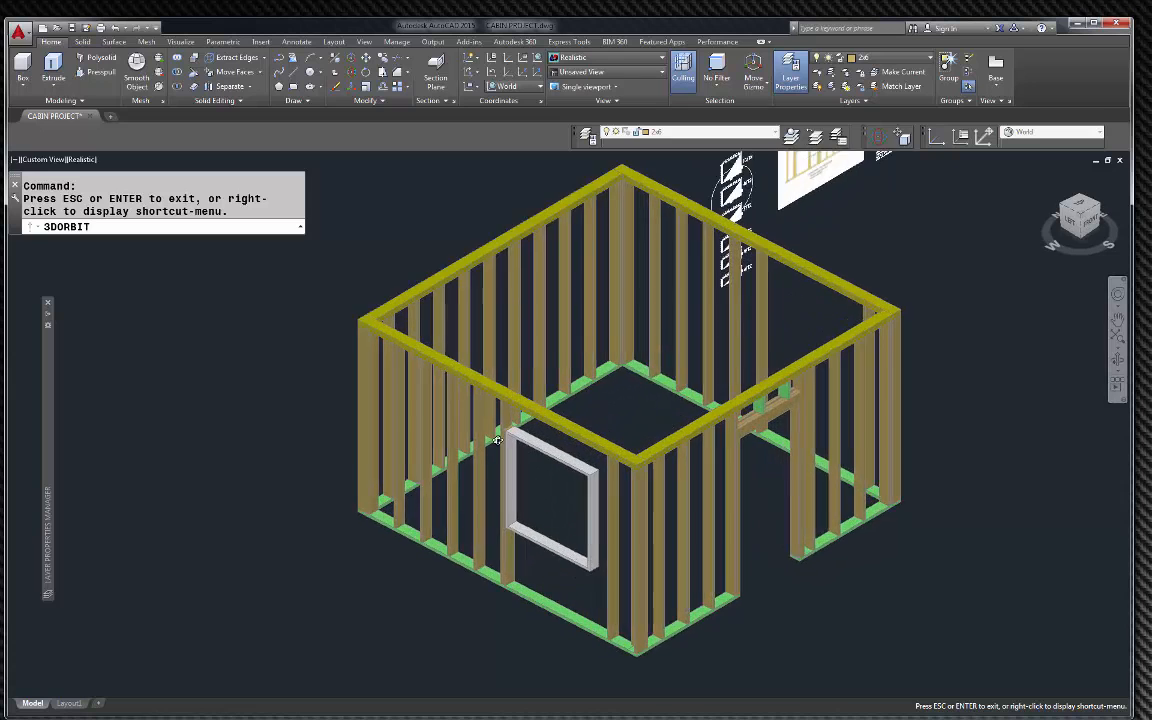
key(Escape)
scroll(521, 371, down, 5)
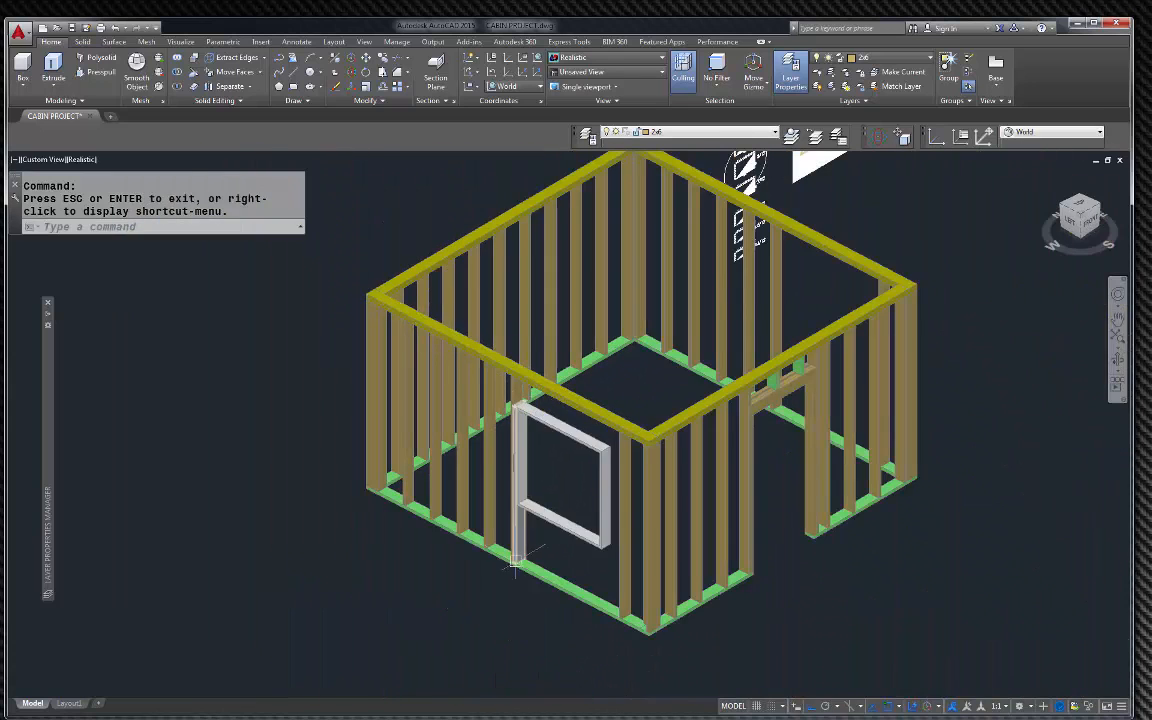
scroll(540, 530, up, 10)
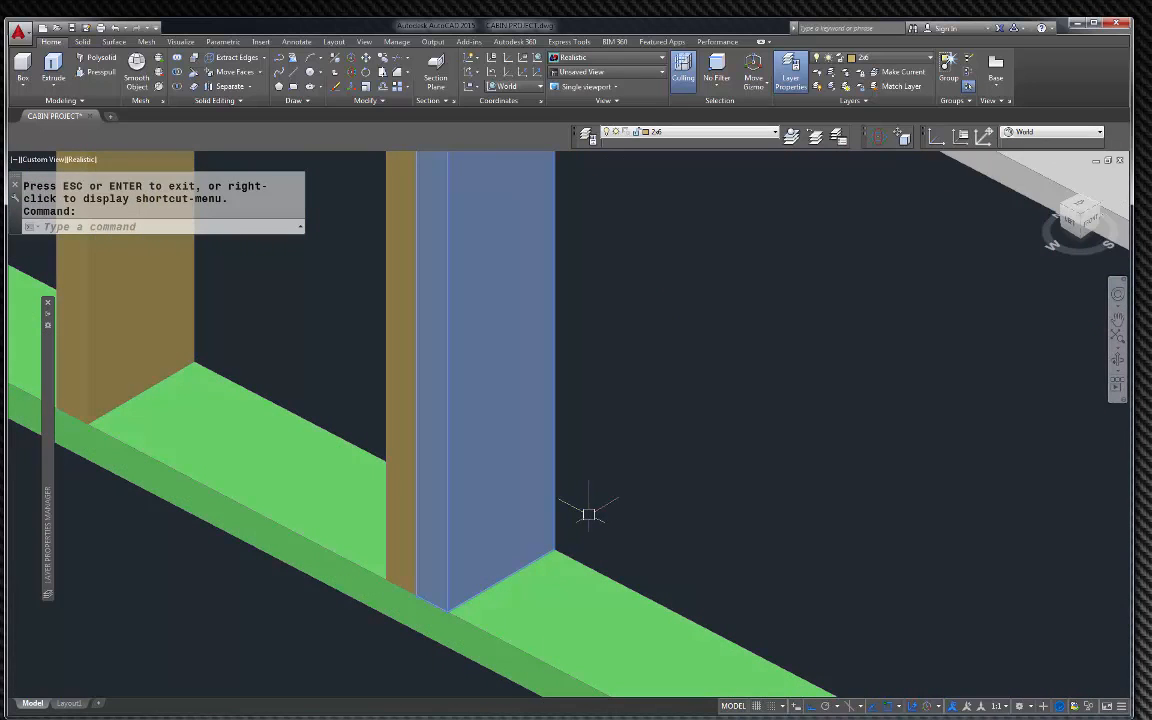
click(590, 514)
text(c)
key(Return)
scroll(560, 505, down, 8)
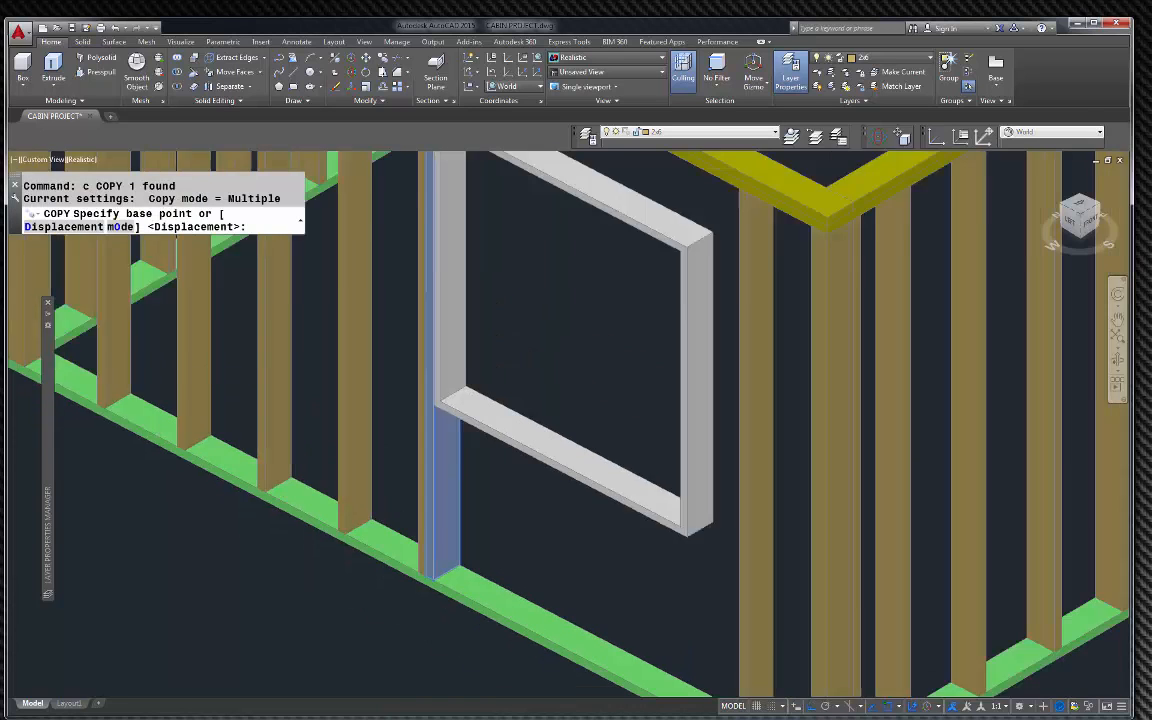
scroll(430, 285, up, 8)
click(396, 320)
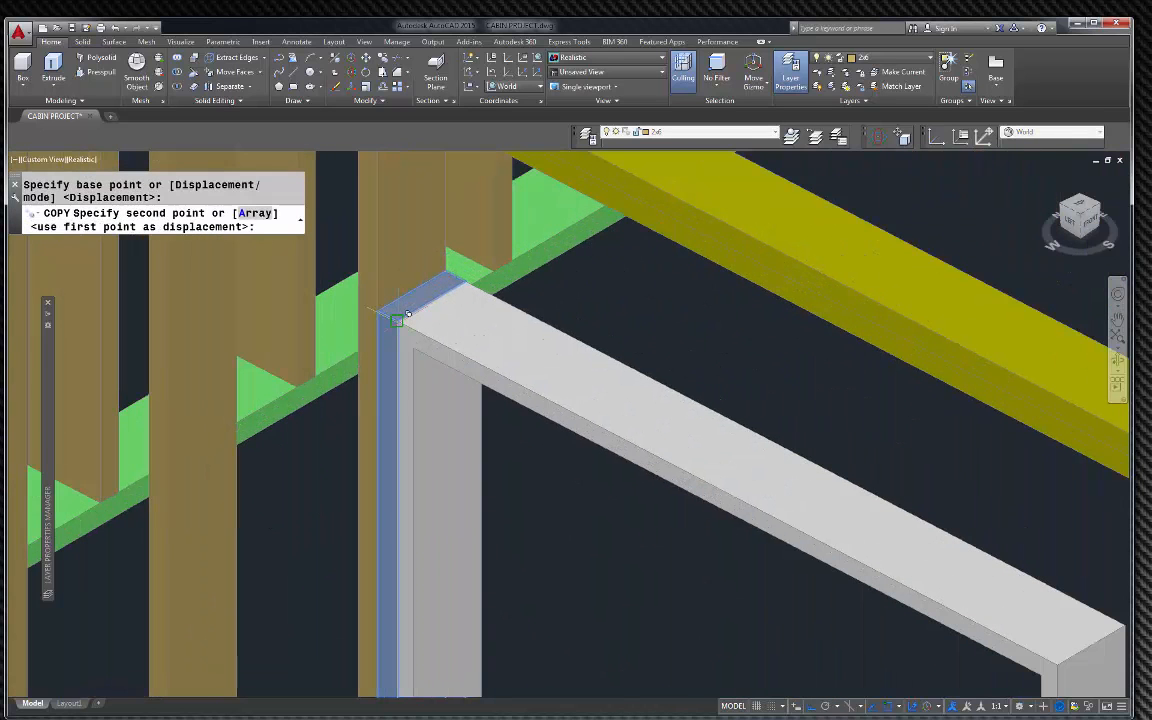
scroll(405, 305, down, 4)
key(Escape)
Copy the short stud beside the window frame to the frame's opposite side, using its top back outer corner as base point
scroll(420, 305, up, 8)
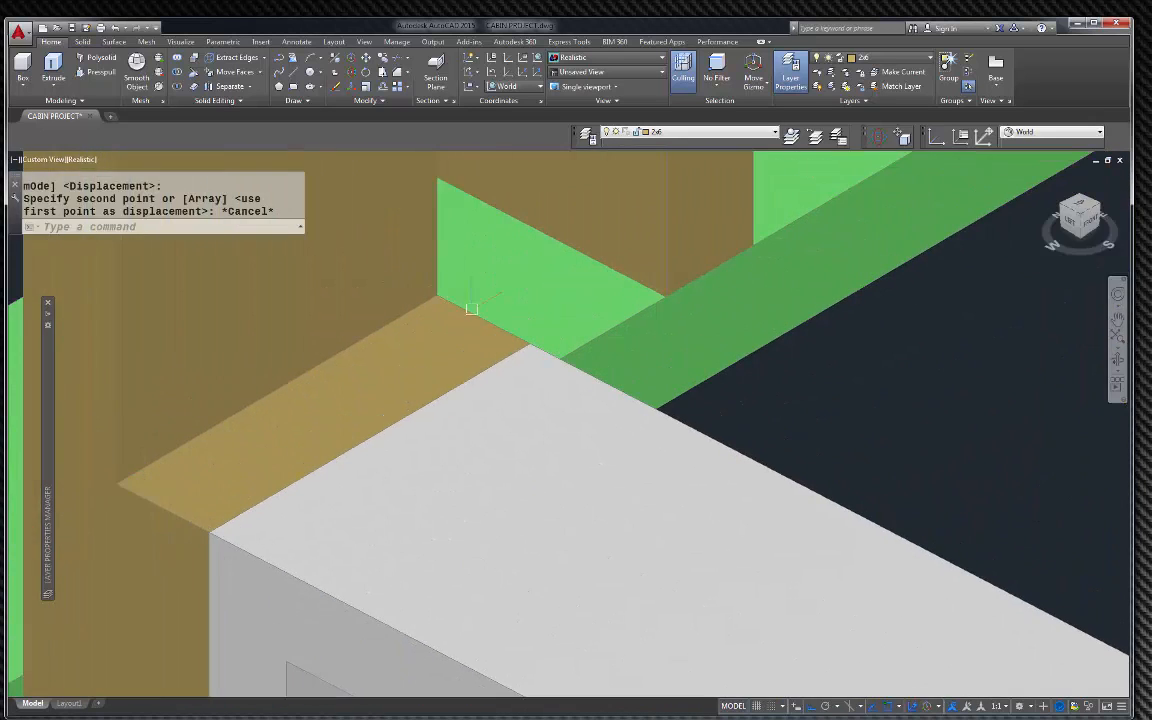
text(c)
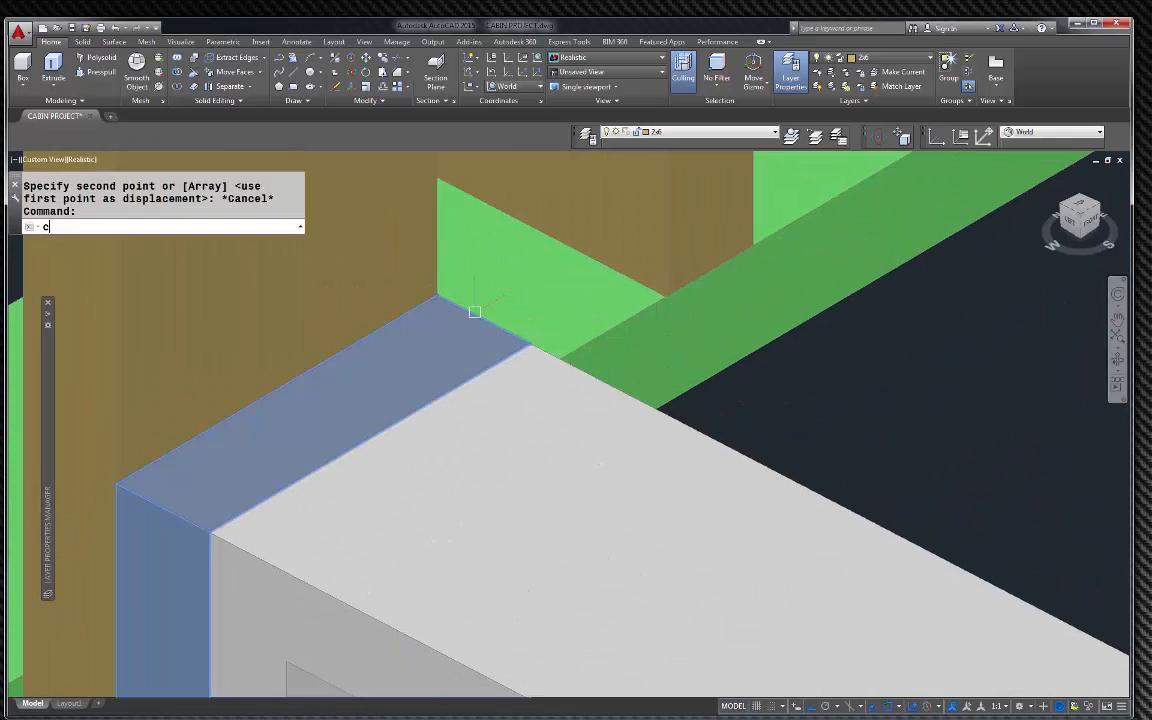
key(Return)
click(437, 293)
scroll(437, 293, down, 5)
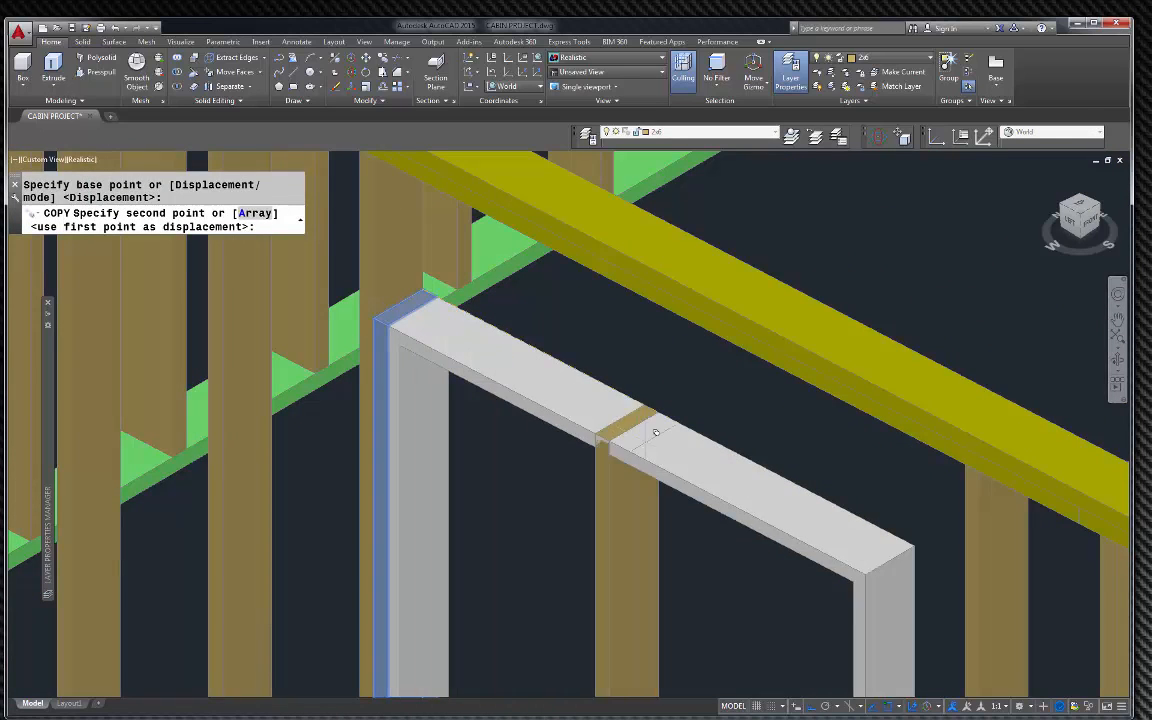
click(918, 542)
key(Escape)
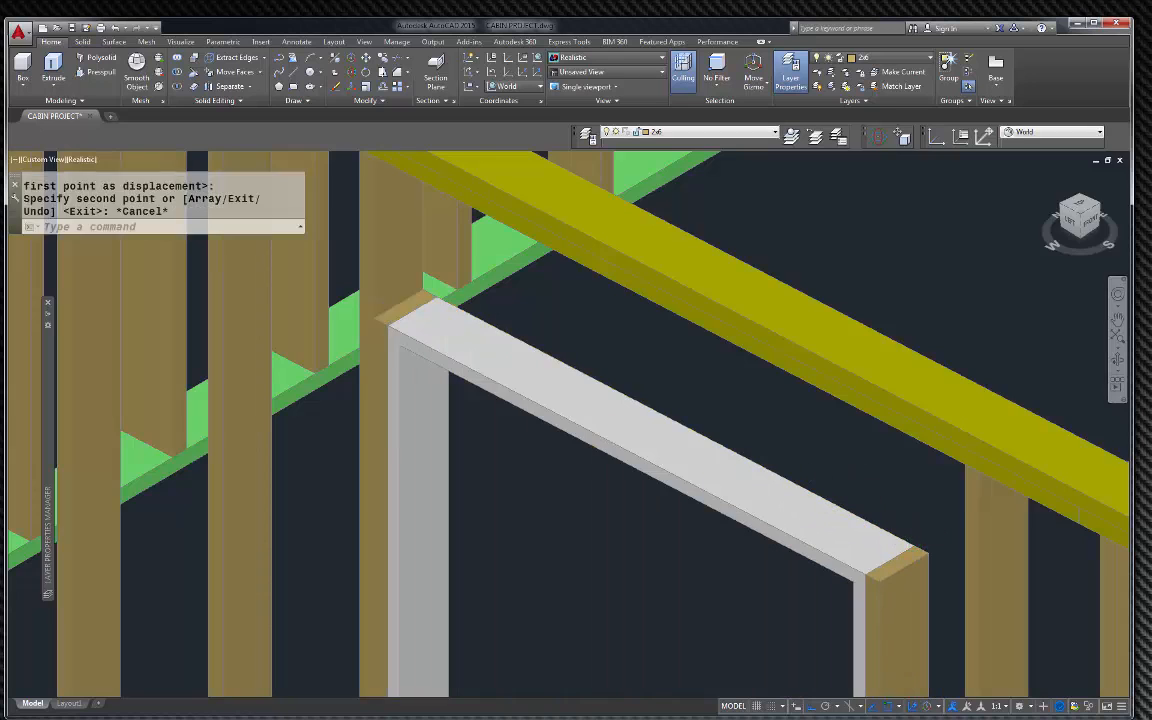
scroll(707, 527, down, 6)
key(Escape)
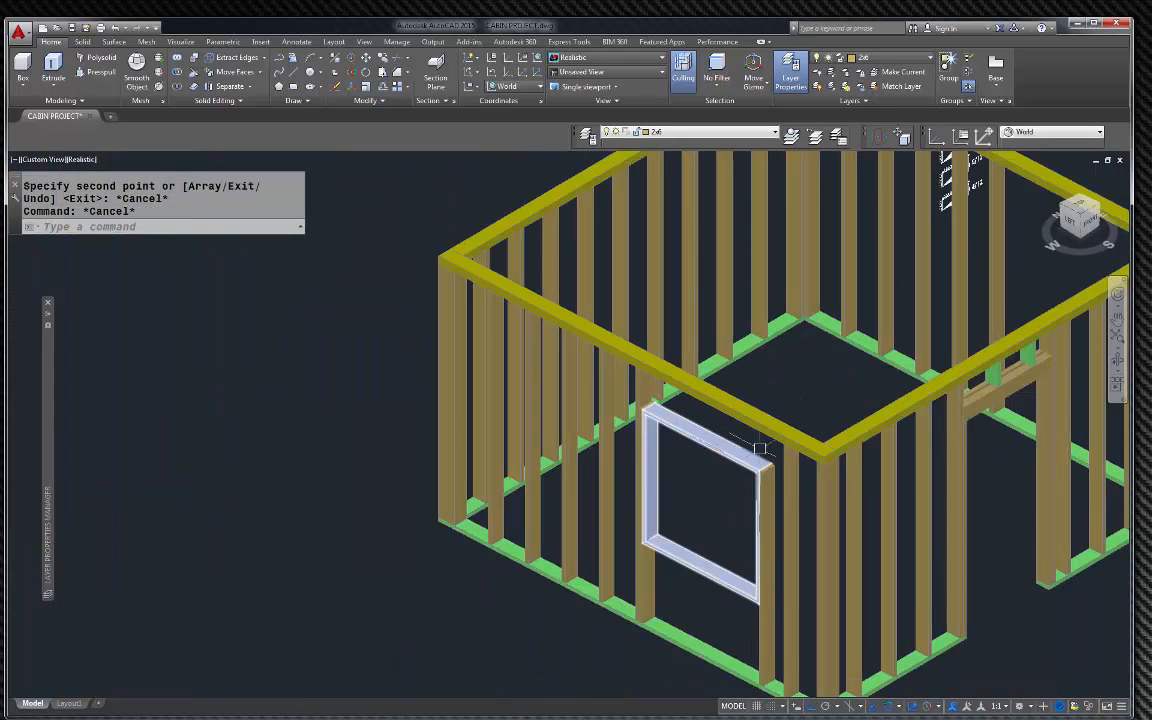
Copy the full-height stud next to the corner post so it sits against the outer face of the new short window stud
scroll(699, 419, up, 5)
scroll(501, 481, down, 5)
scroll(542, 437, up, 8)
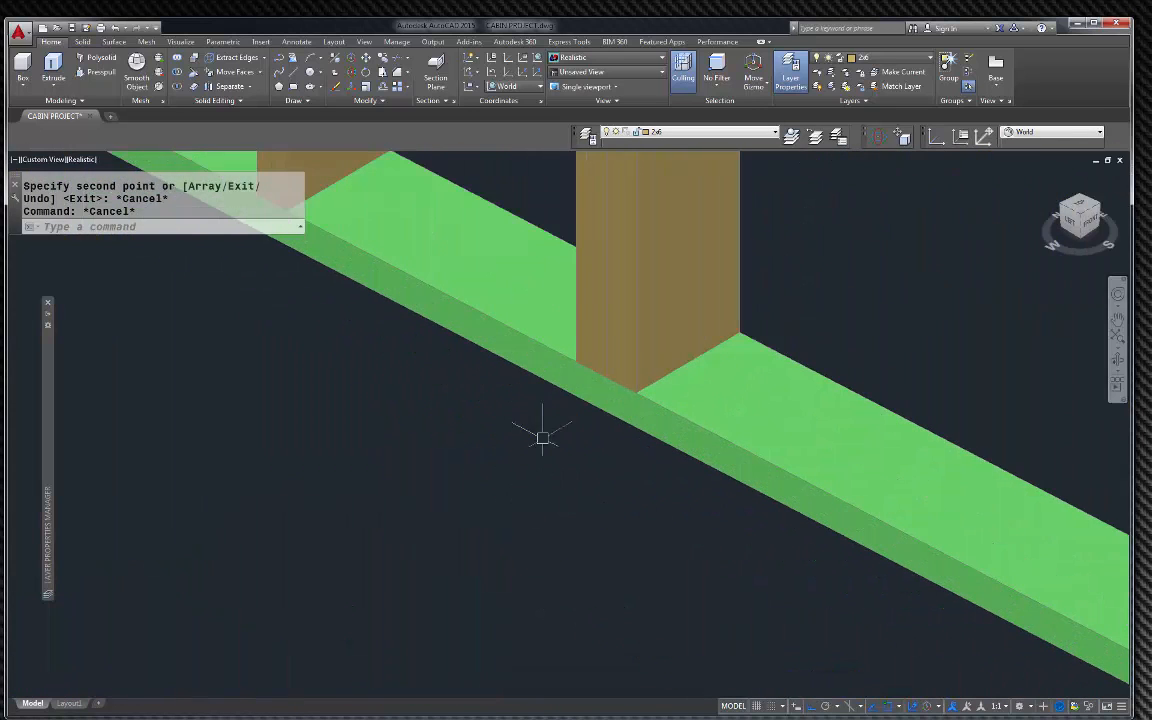
scroll(638, 344, down, 5)
scroll(807, 470, up, 6)
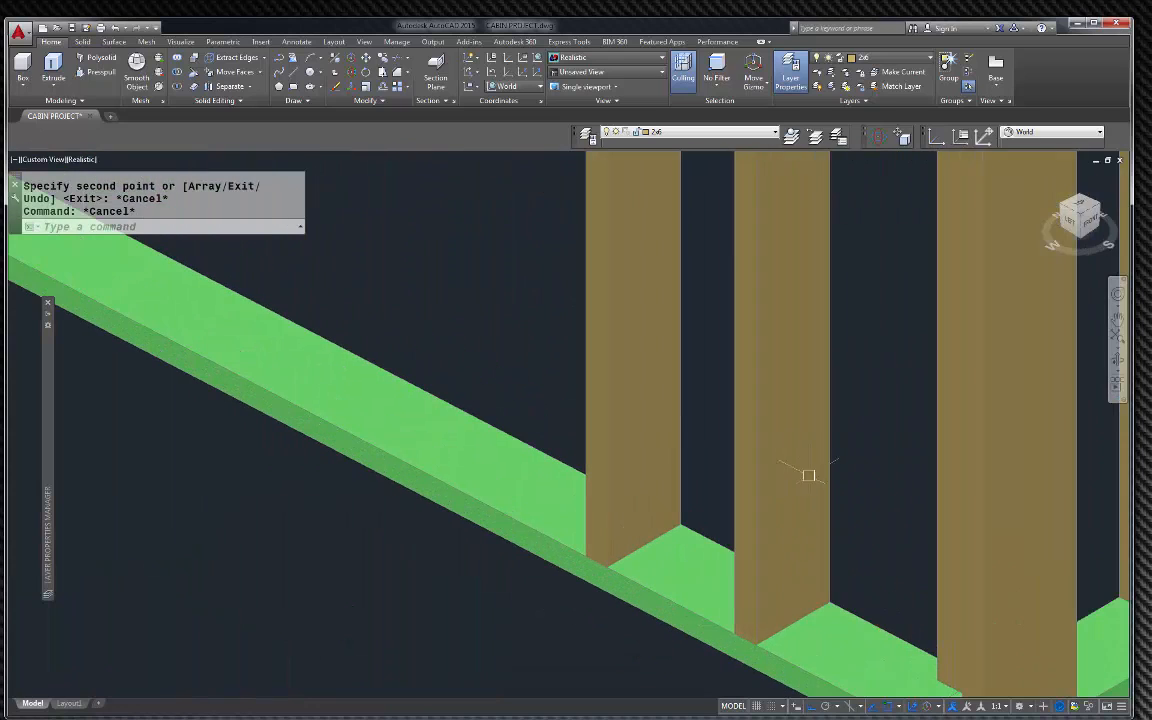
click(752, 496)
text(c)
key(Return)
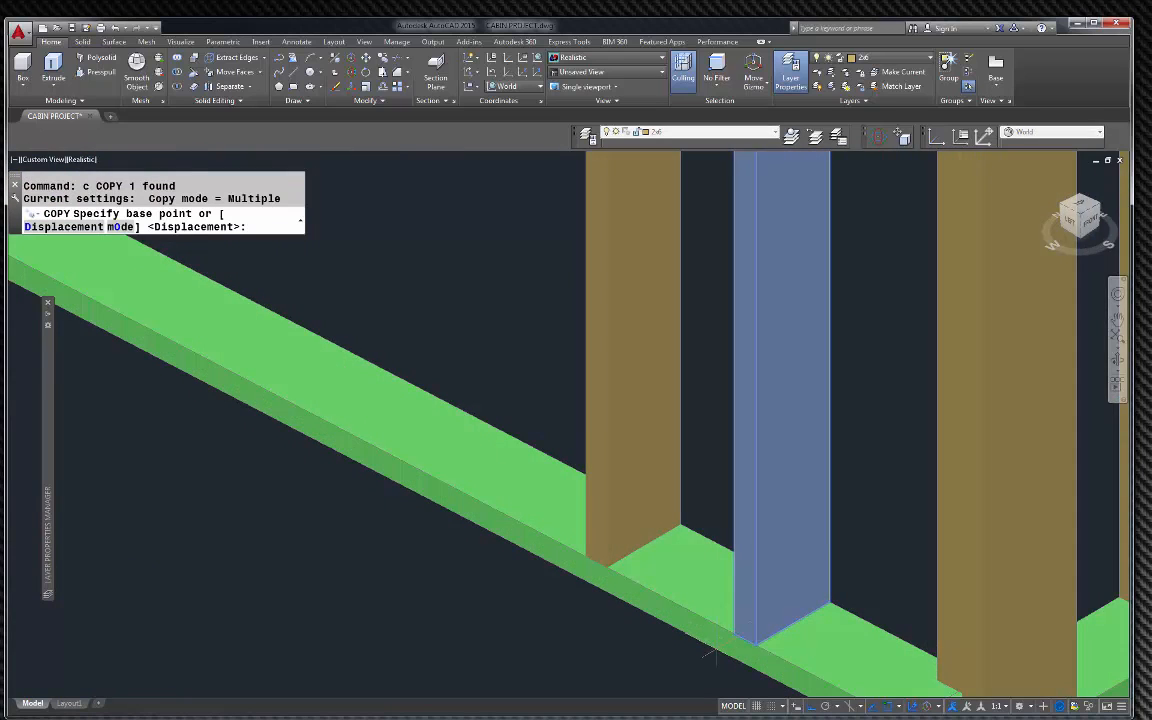
scroll(743, 568, up, 2)
click(752, 621)
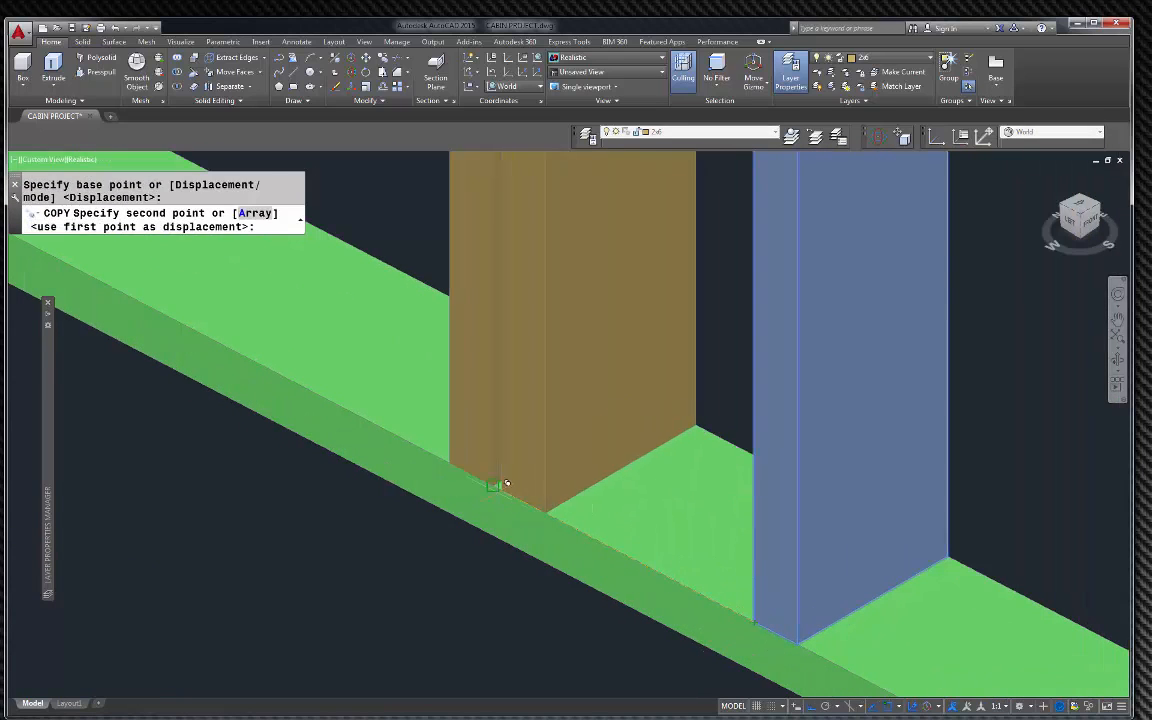
click(500, 480)
scroll(540, 605, down, 8)
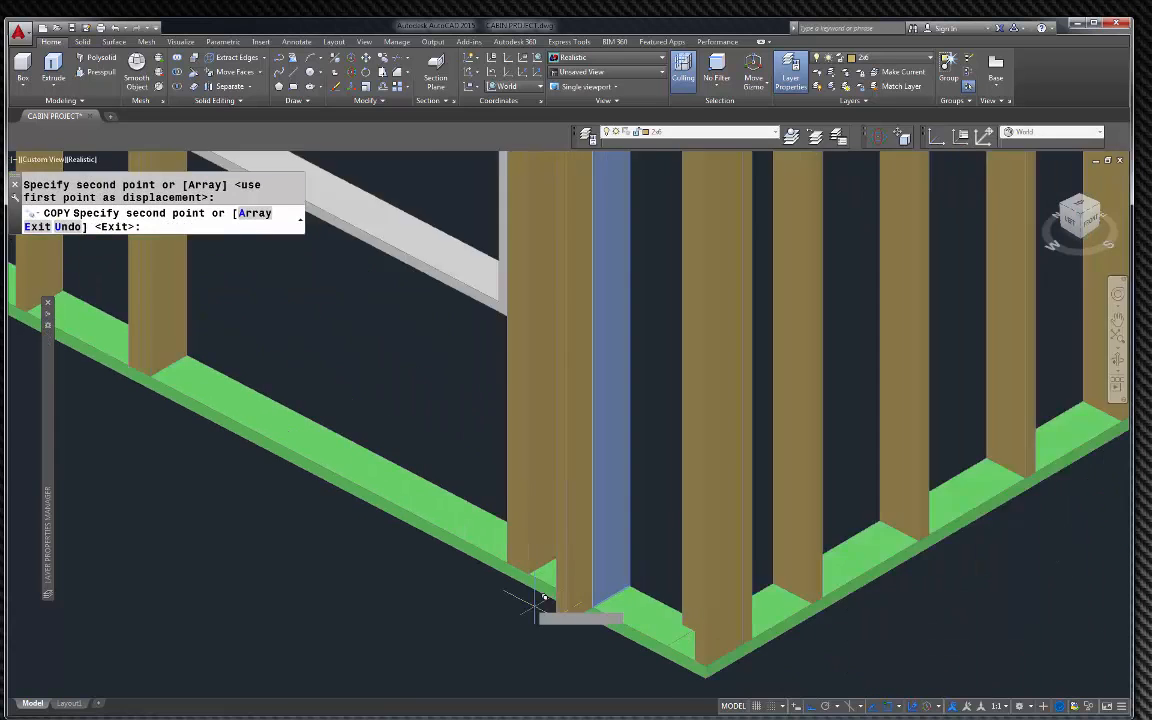
key(Escape)
Copy the outer door header board from its lower corner to the empty space outside the window wall
scroll(523, 540, up, 8)
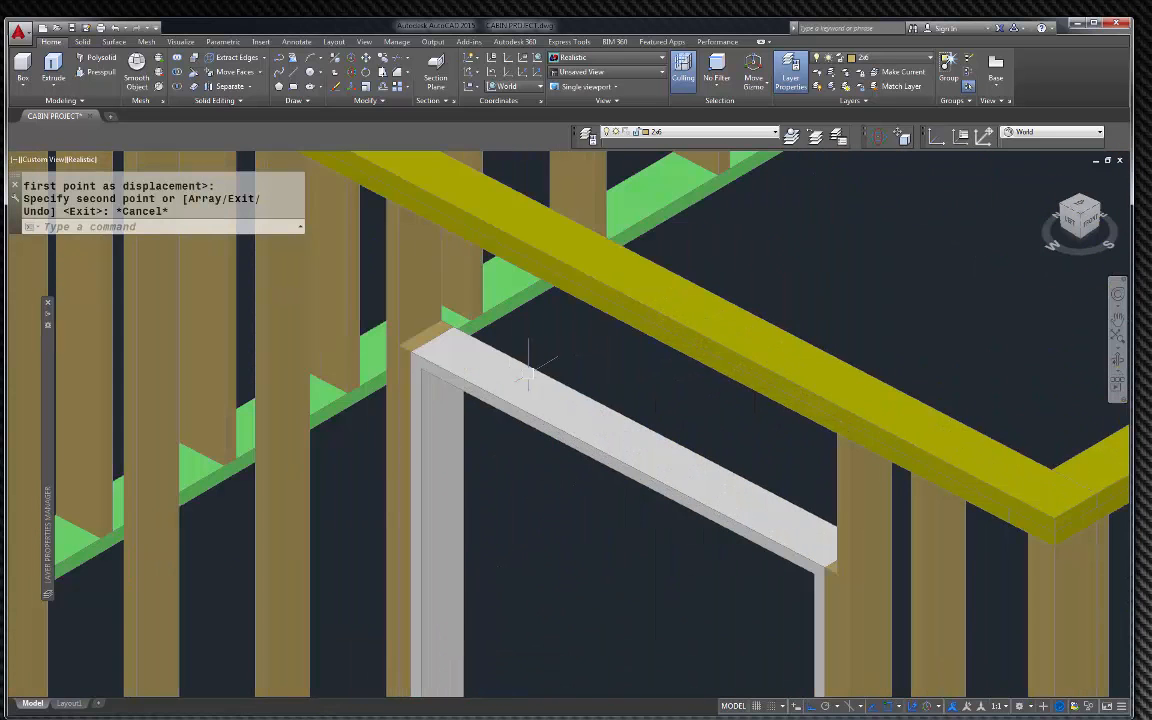
scroll(522, 356, down, 5)
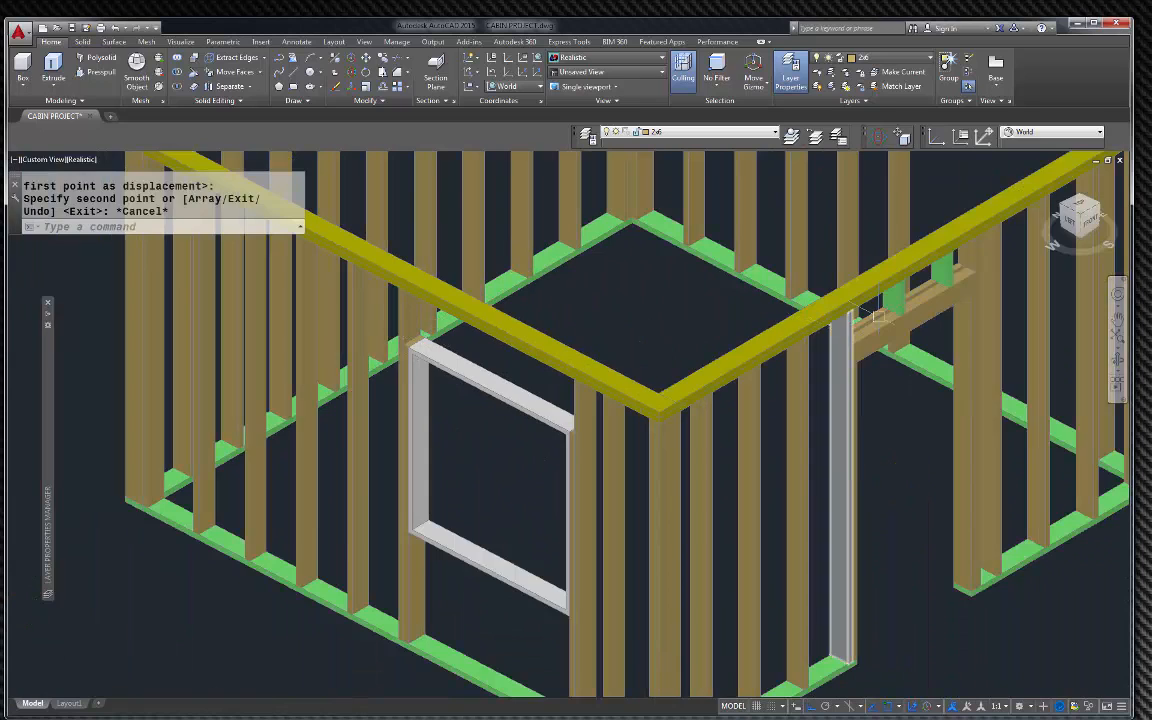
scroll(877, 316, up, 3)
scroll(873, 387, up, 2)
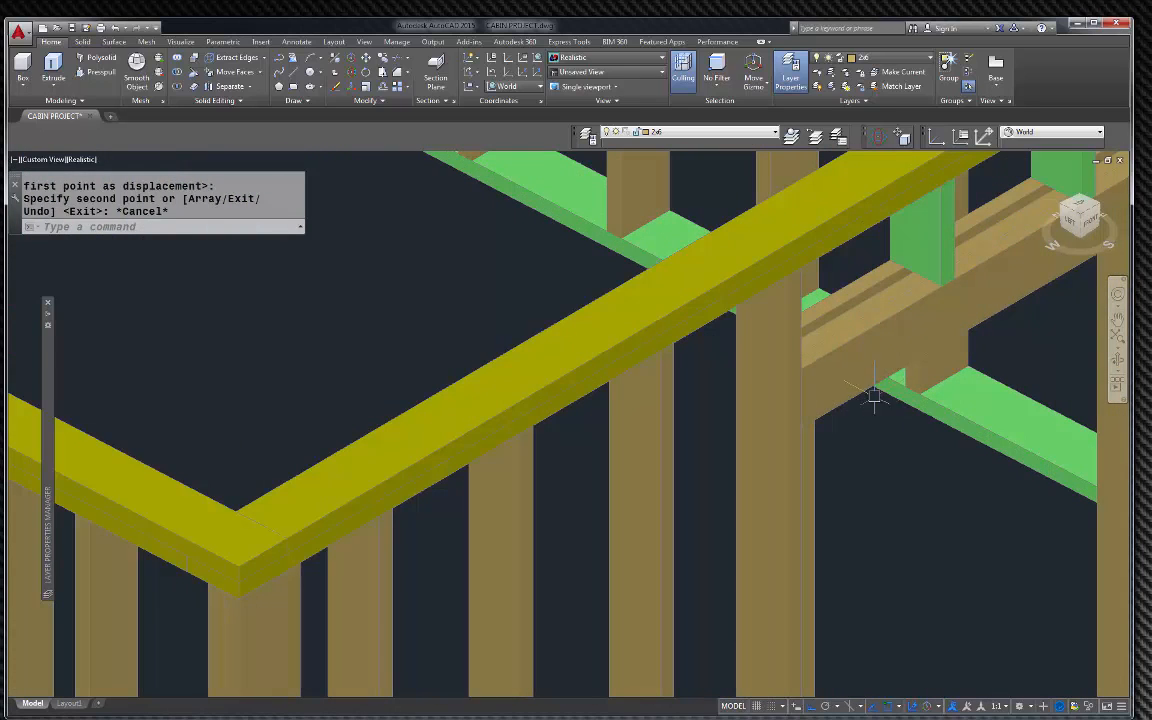
click(871, 393)
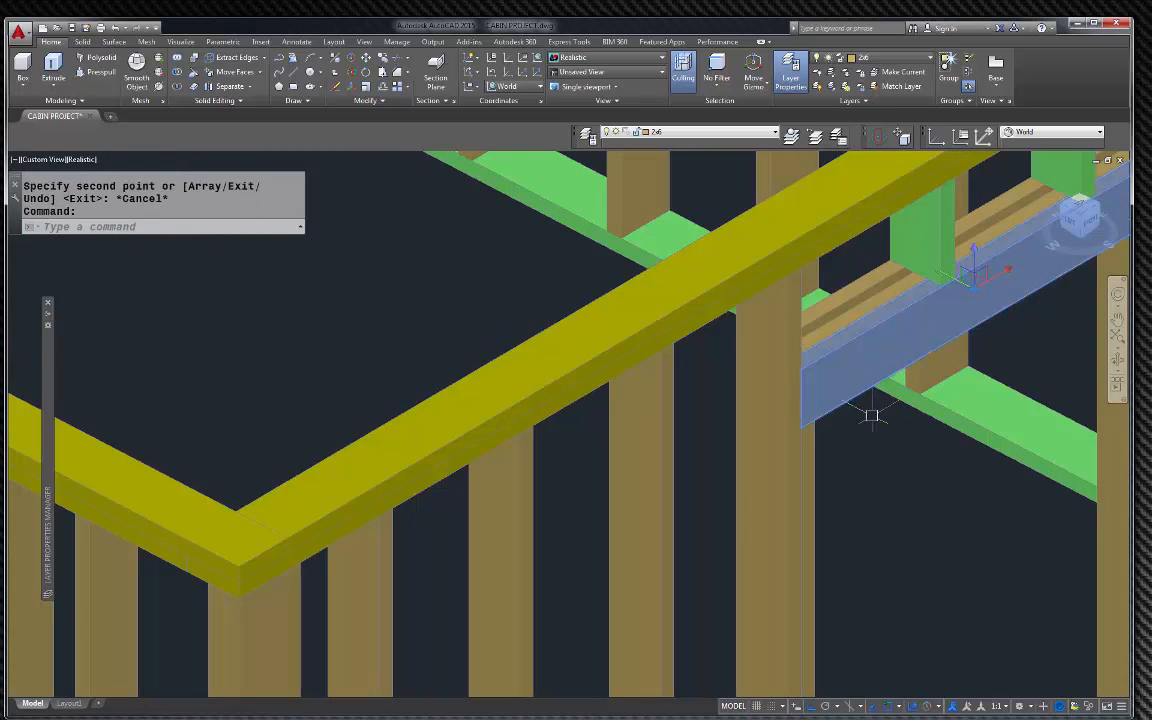
text(c)
key(Return)
click(800, 428)
scroll(800, 428, down, 8)
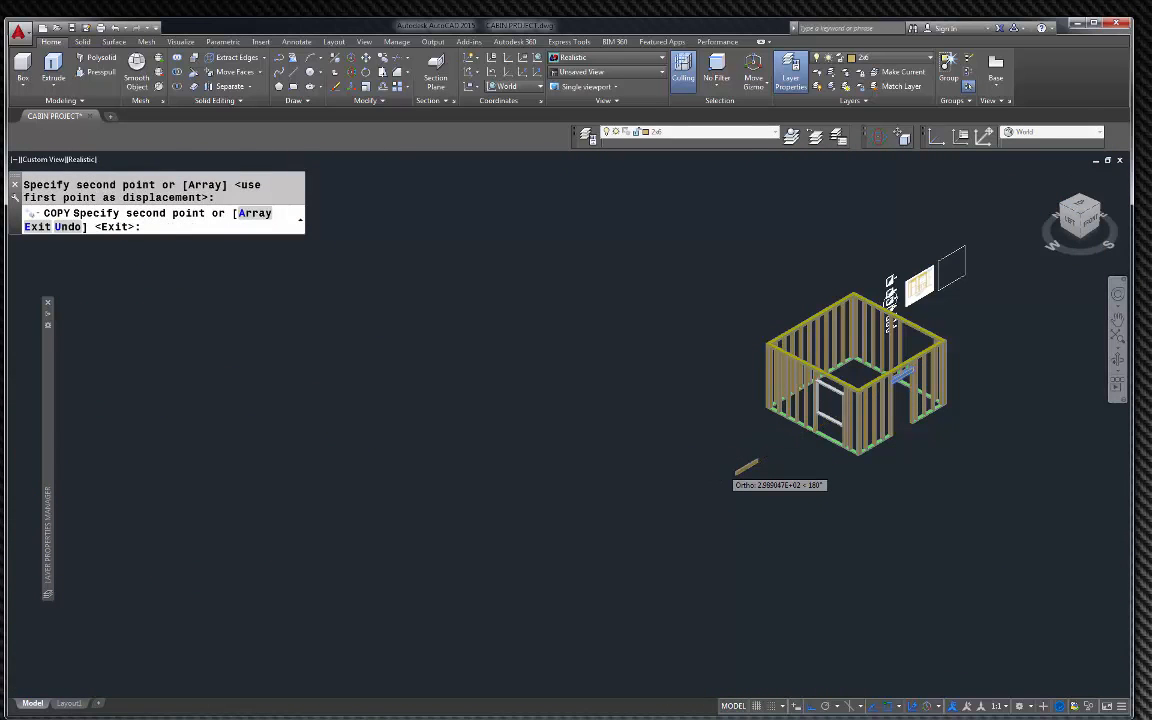
key(Escape)
Rotate the copied header board a quarter turn about the vertical axis so it runs parallel to the window wall
scroll(836, 470, up, 6)
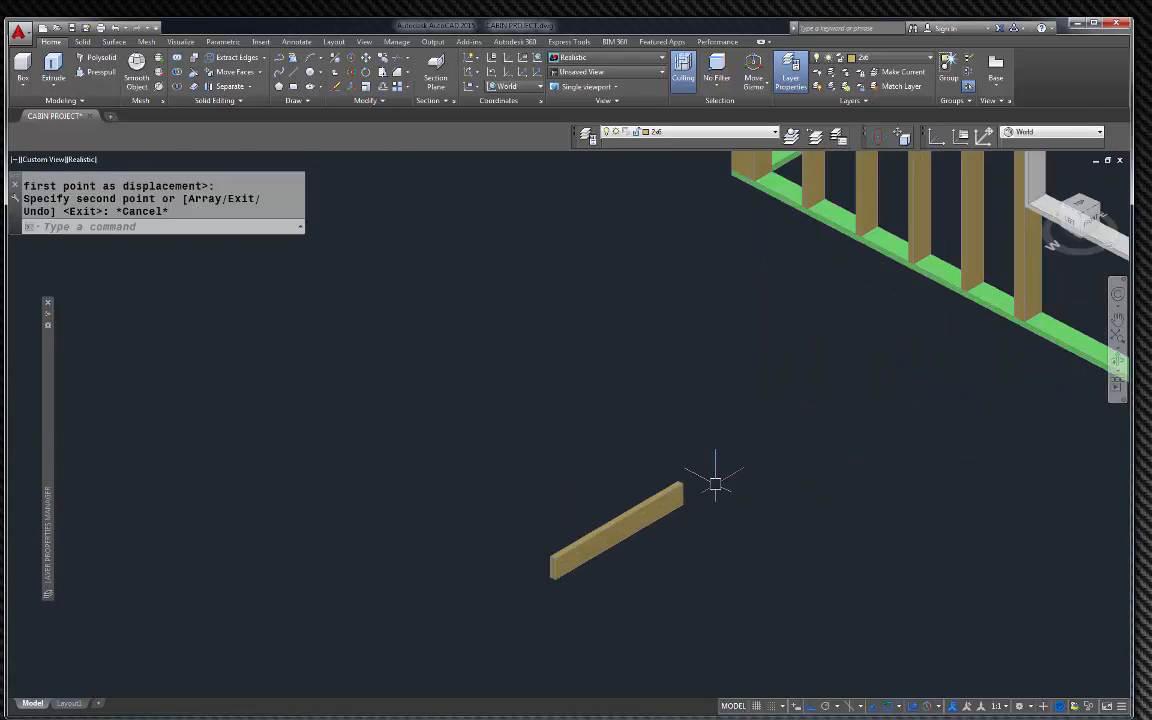
click(667, 485)
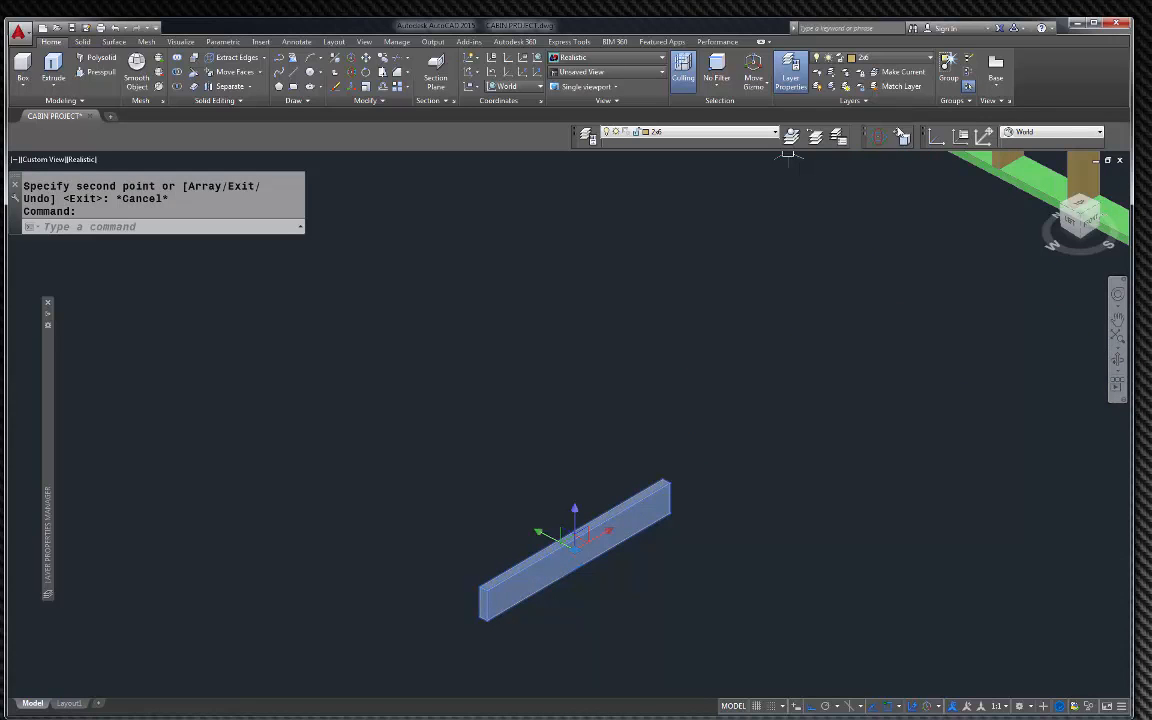
click(876, 139)
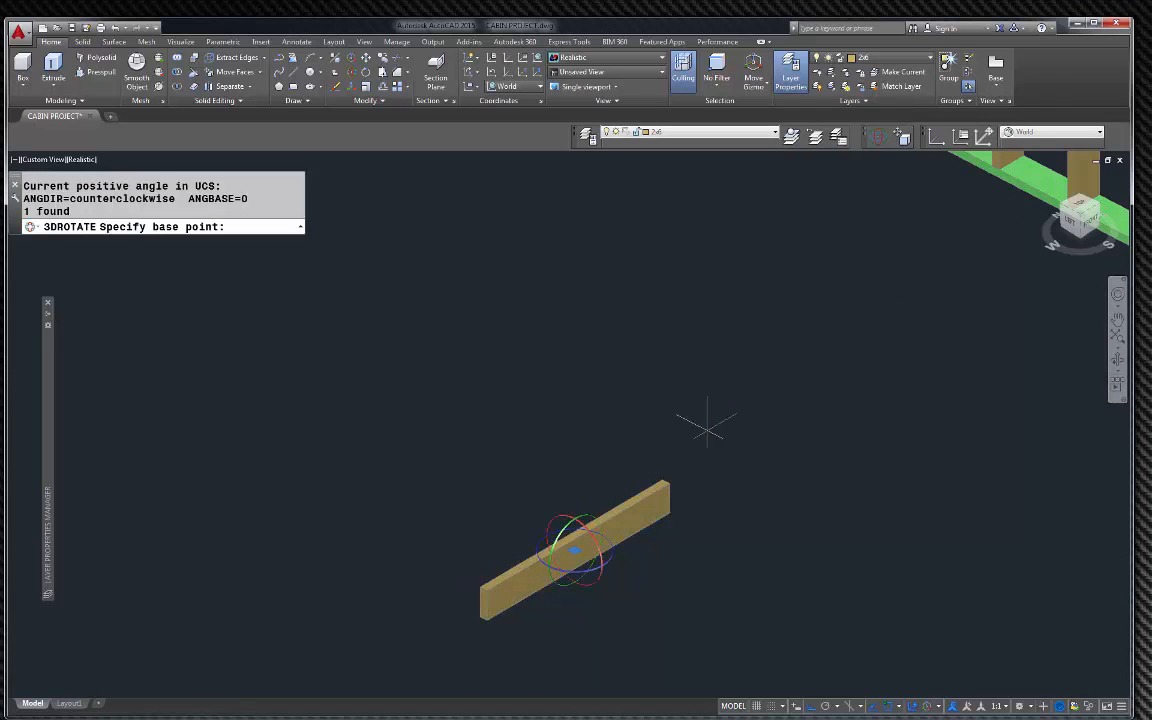
click(615, 557)
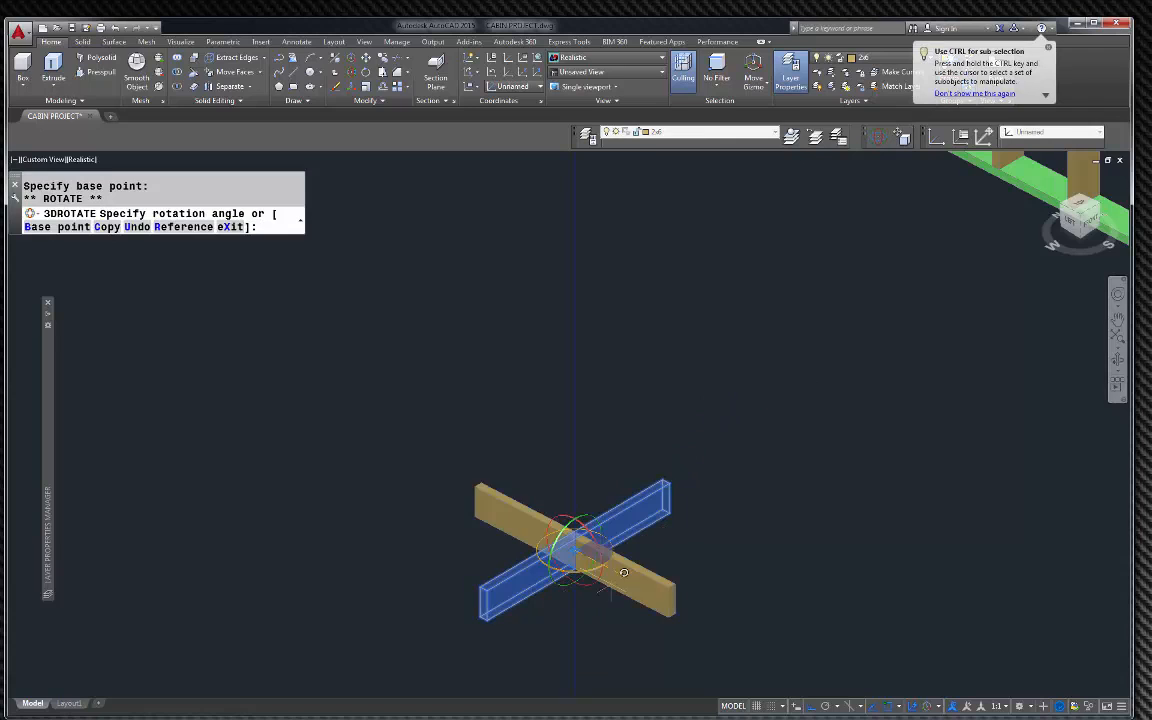
click(626, 627)
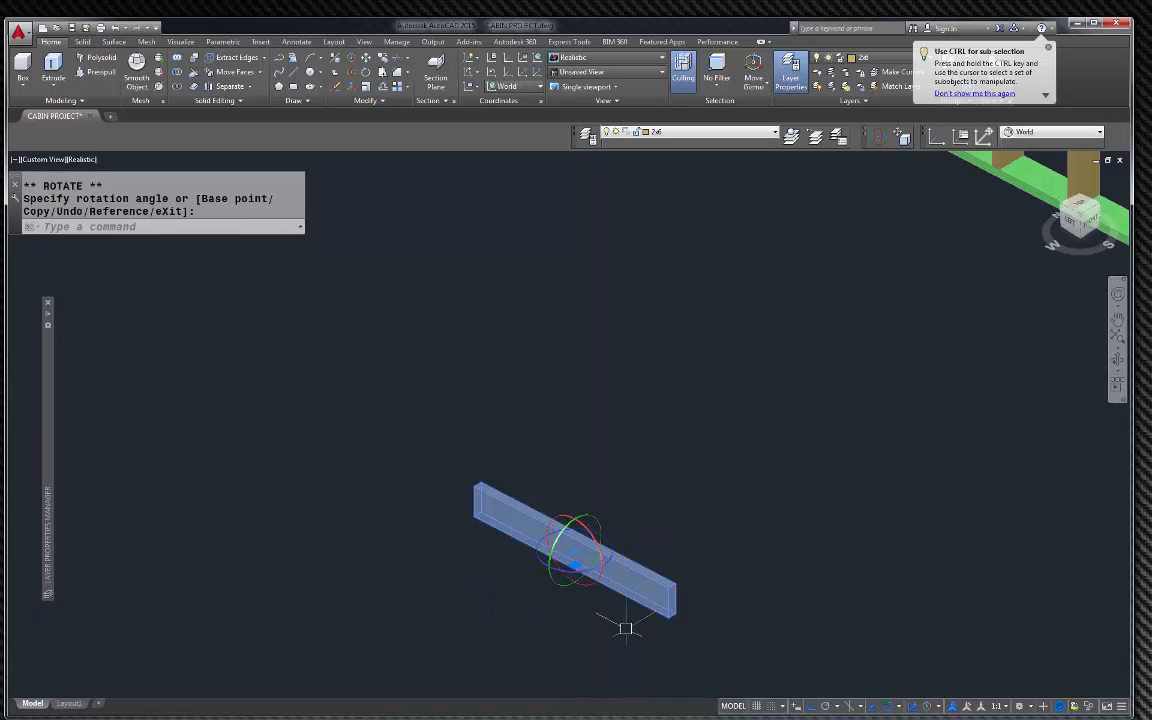
key(Escape)
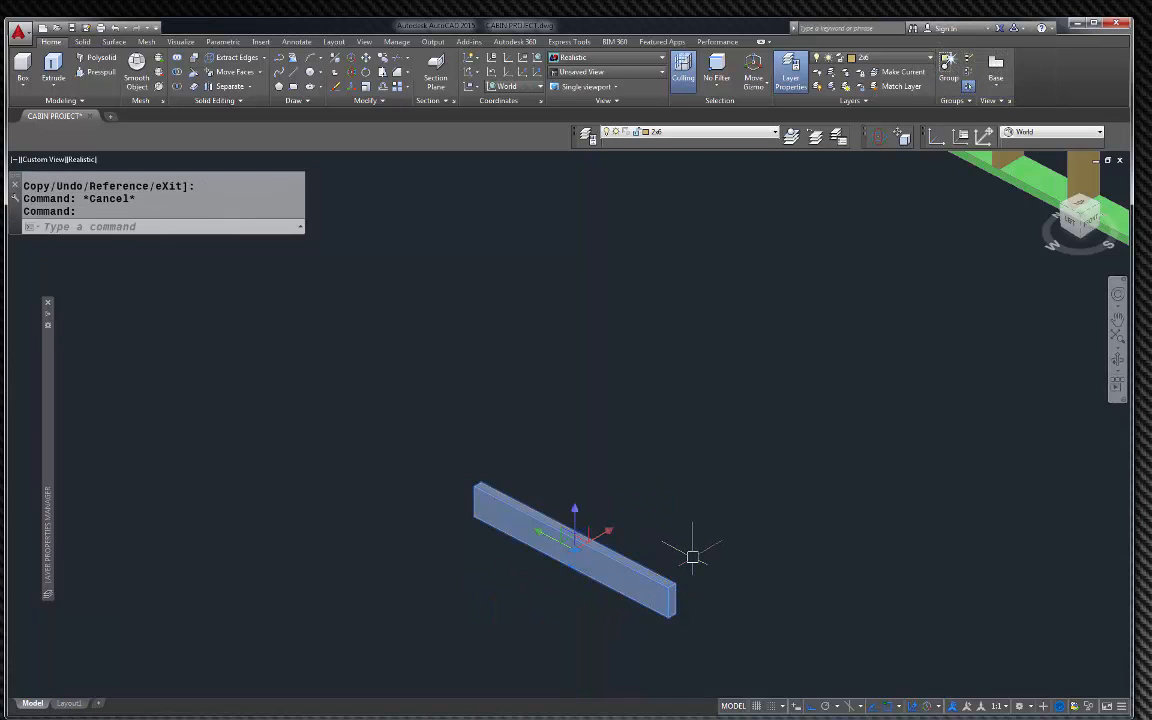
Move the rotated header board by its lower end corner onto the top outer corner of the short stud beside the window frame
text(m)
key(Return)
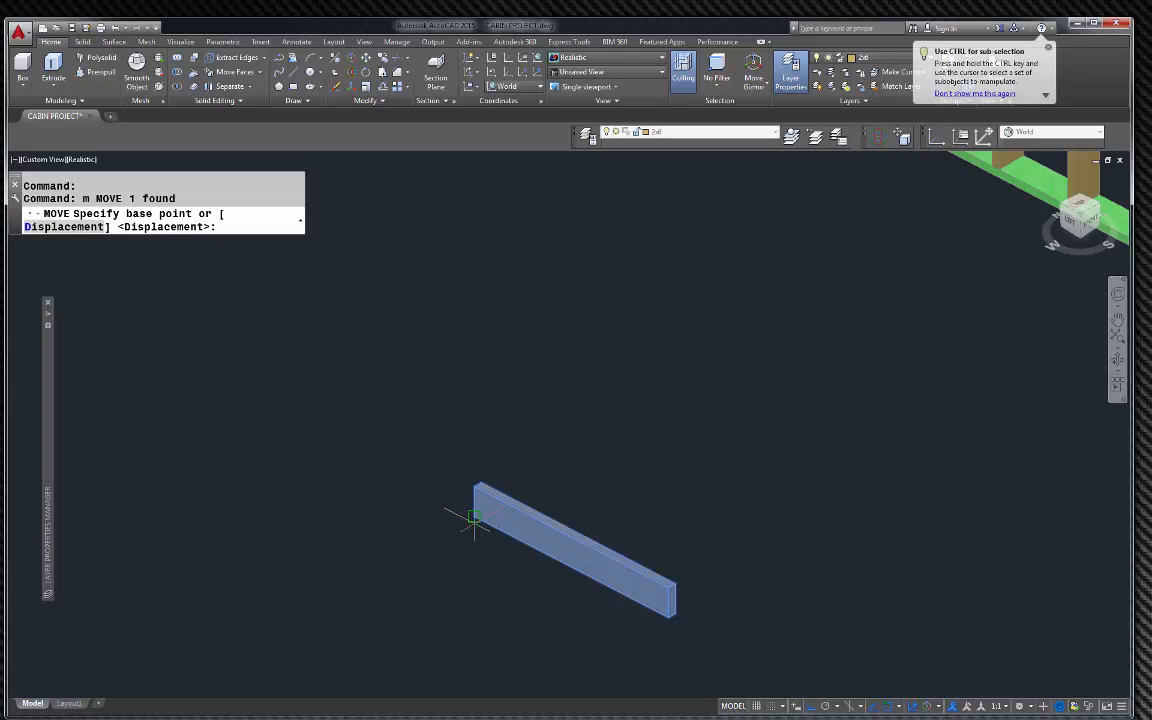
click(474, 515)
scroll(474, 515, down, 4)
scroll(667, 401, up, 6)
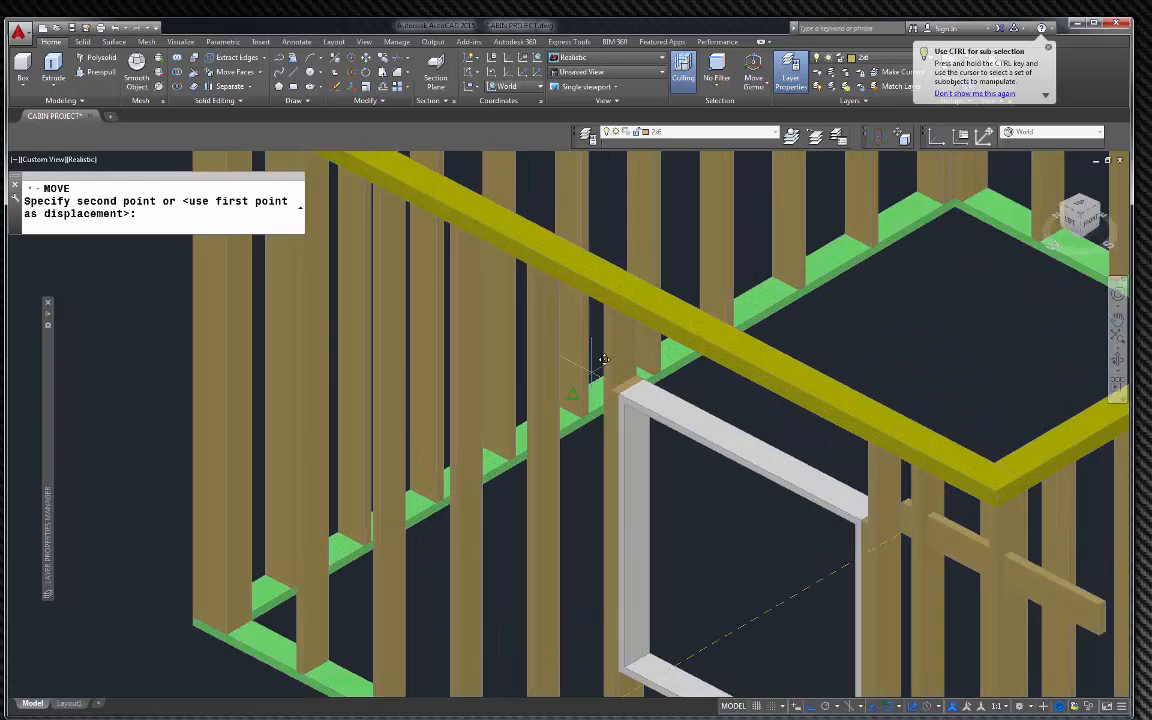
click(643, 352)
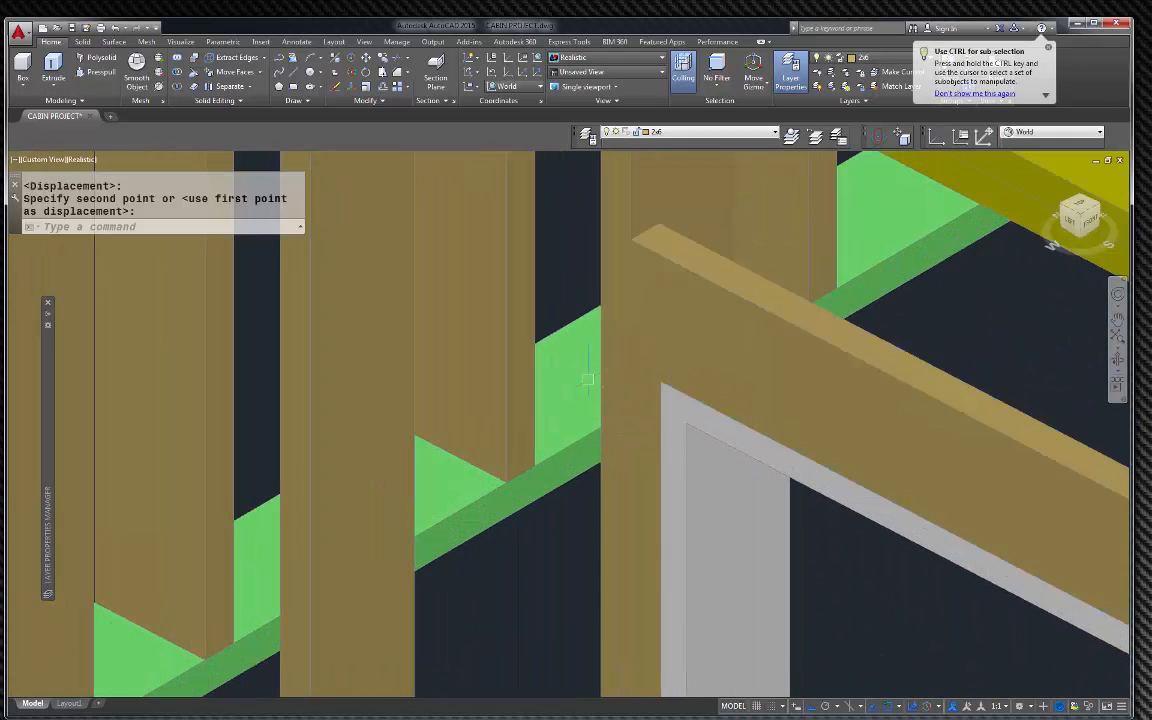
Copy the window header board to a free spot outside the wall, below the window frame
scroll(460, 337, down, 4)
scroll(700, 400, up, 4)
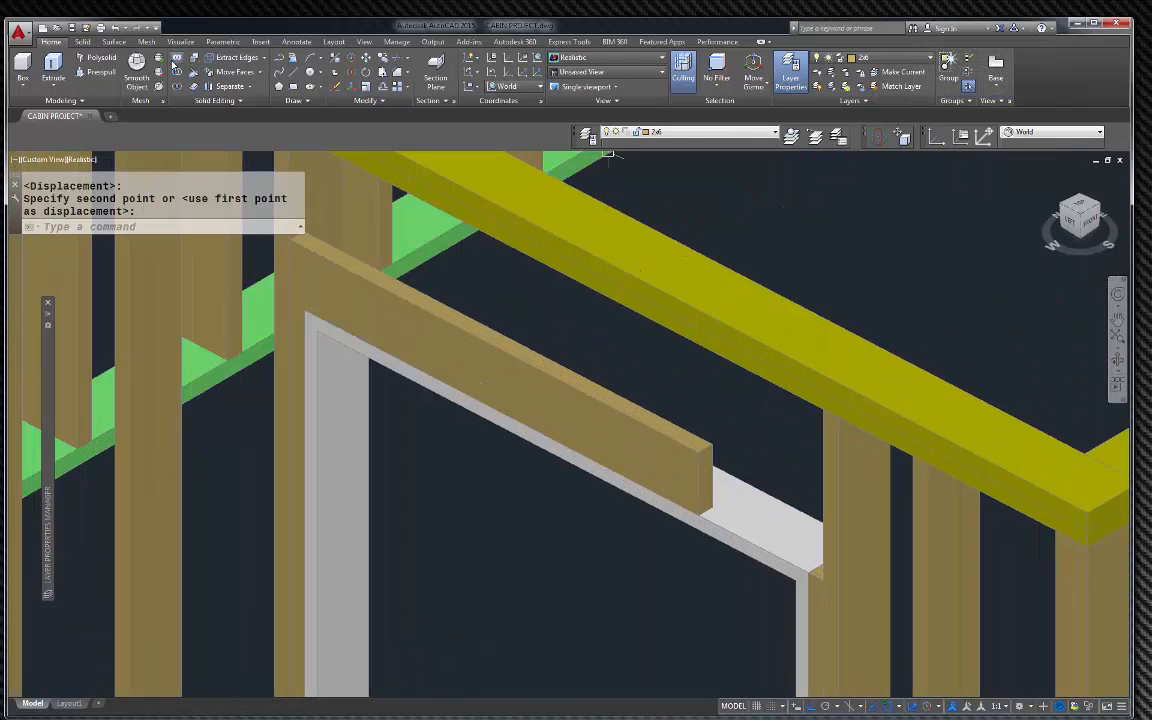
click(480, 325)
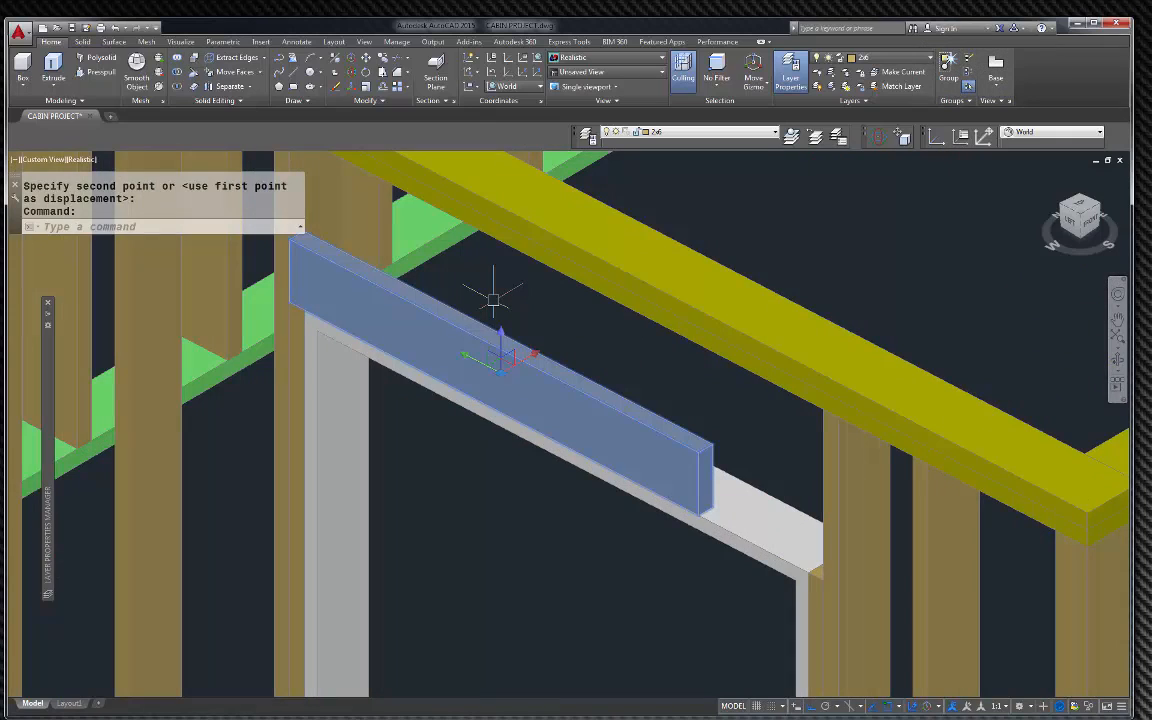
text(c)
key(Return)
scroll(505, 260, down, 3)
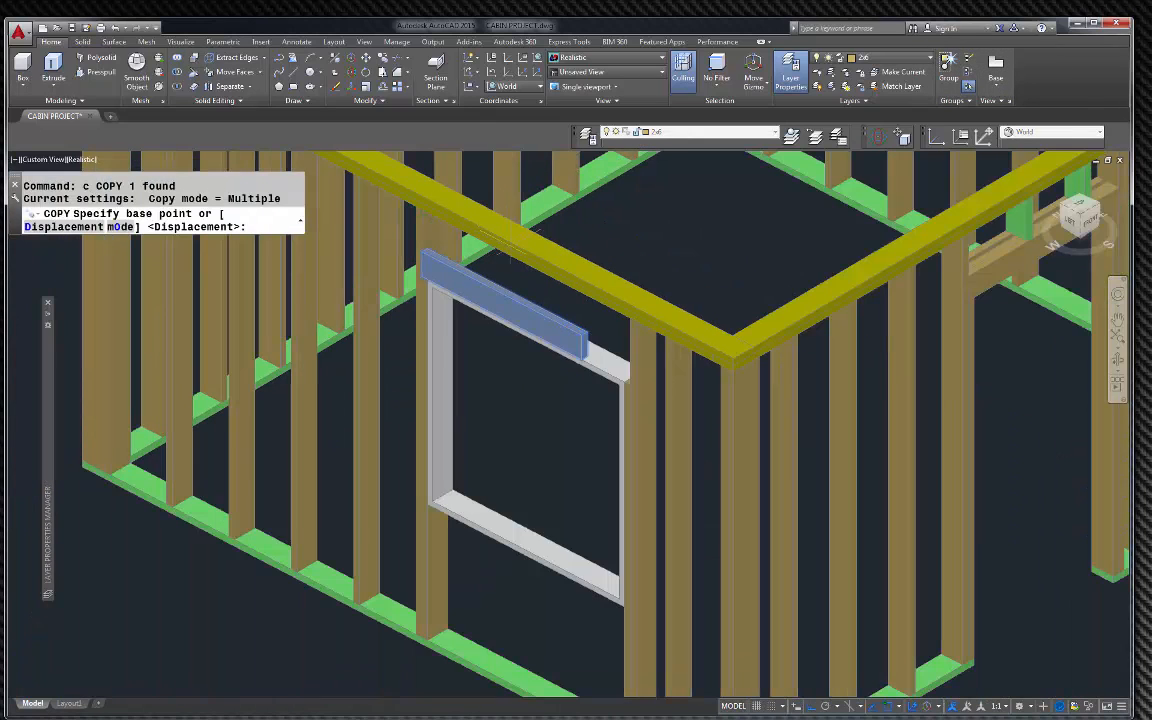
click(503, 405)
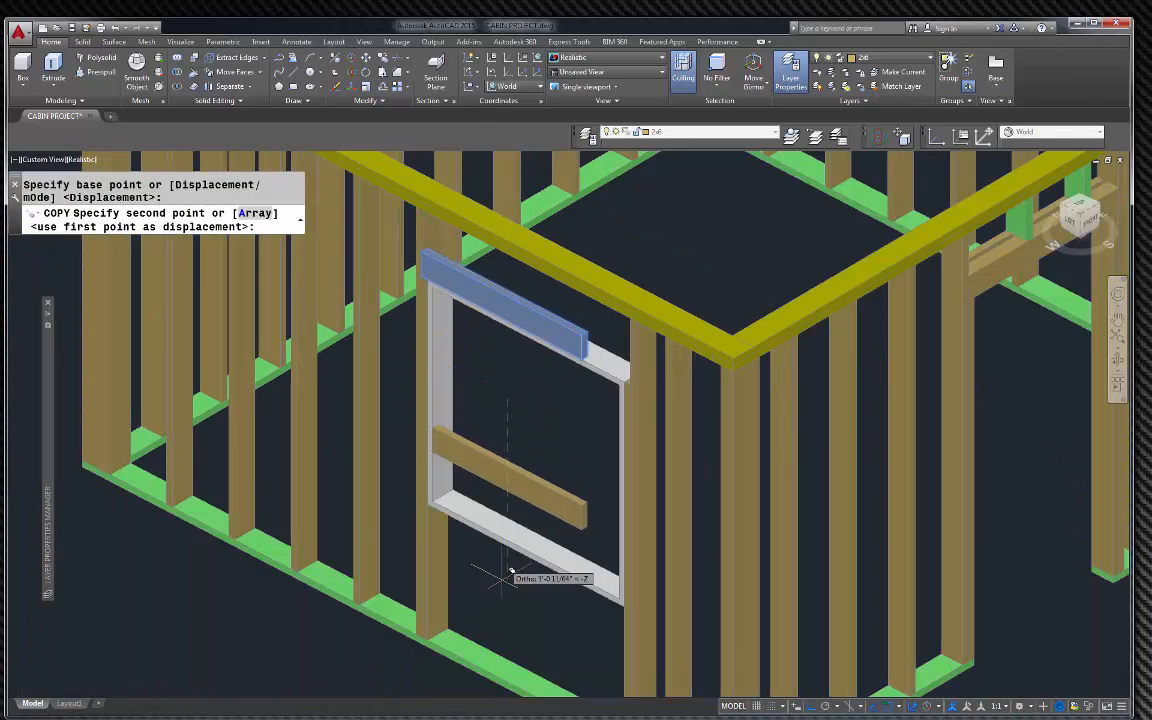
click(517, 664)
key(Escape)
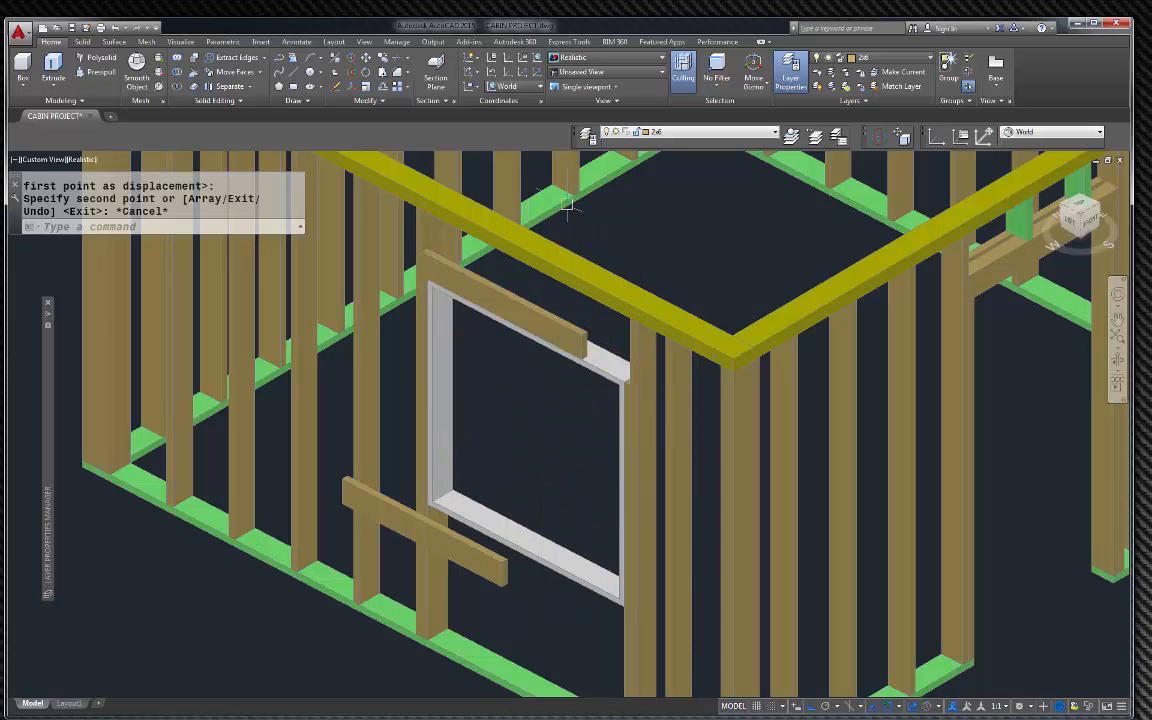
Extend the window header by moving its short end face from the lower outer corner to the full-height stud across the opening
click(908, 139)
scroll(608, 337, up, 6)
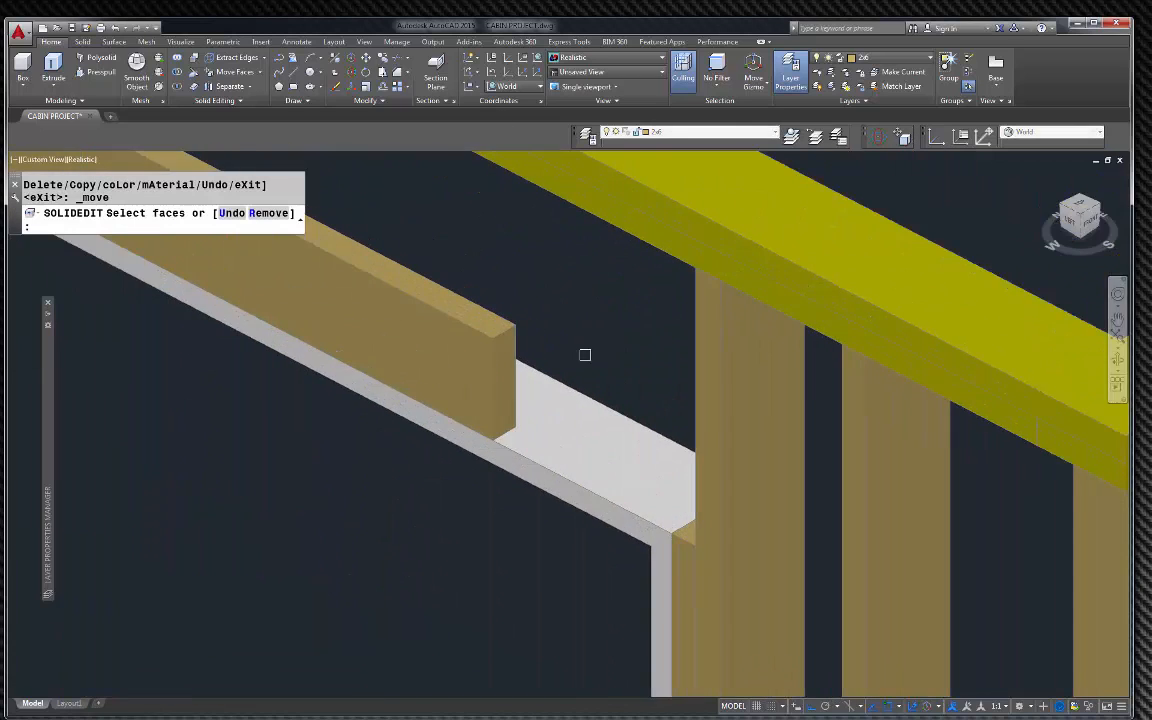
scroll(532, 388, up, 4)
click(466, 414)
key(Return)
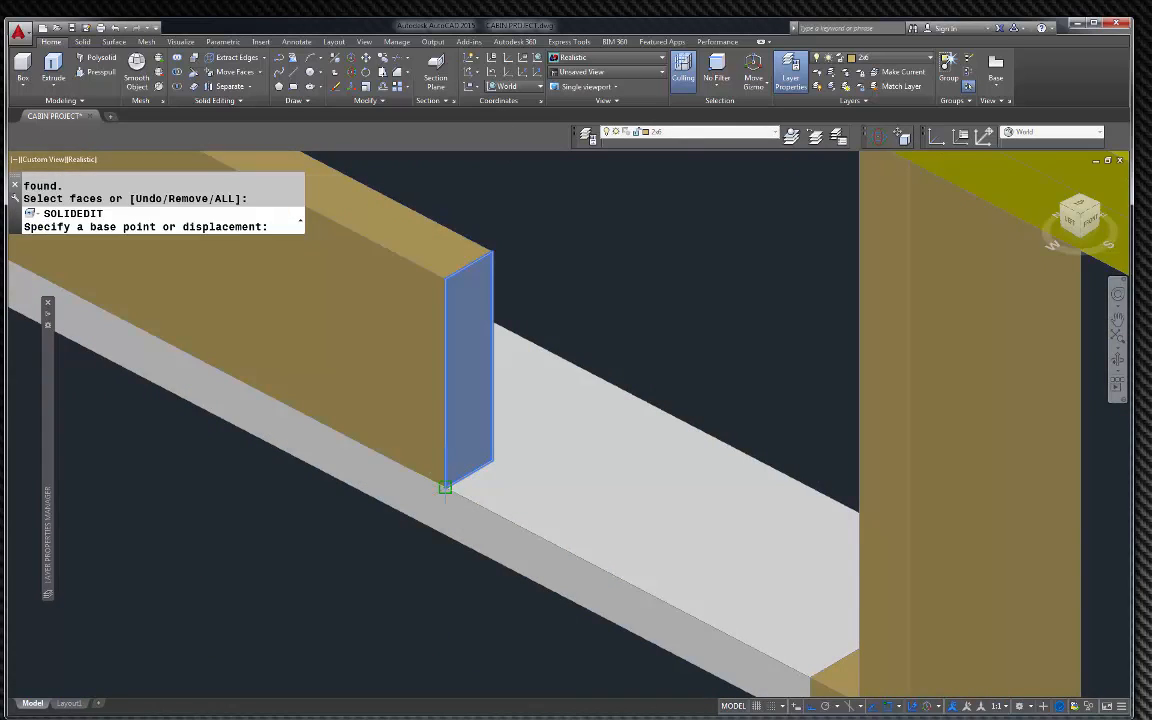
click(445, 486)
scroll(445, 486, down, 4)
click(610, 560)
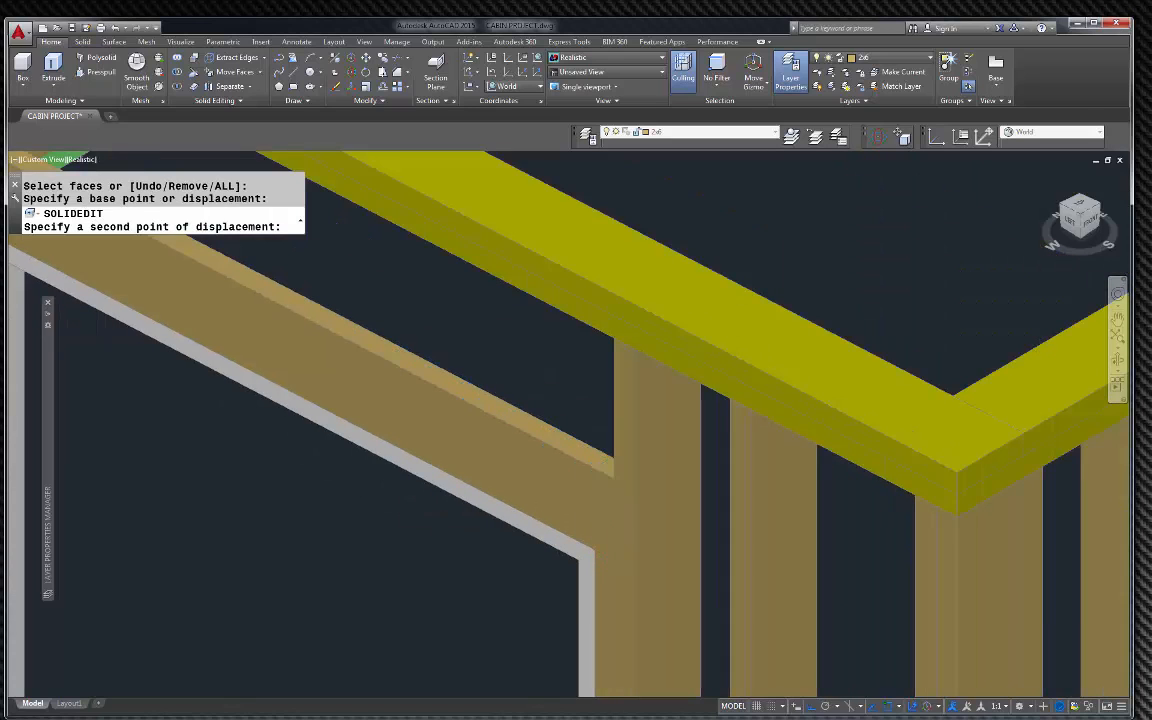
key(Escape)
scroll(705, 575, down, 2)
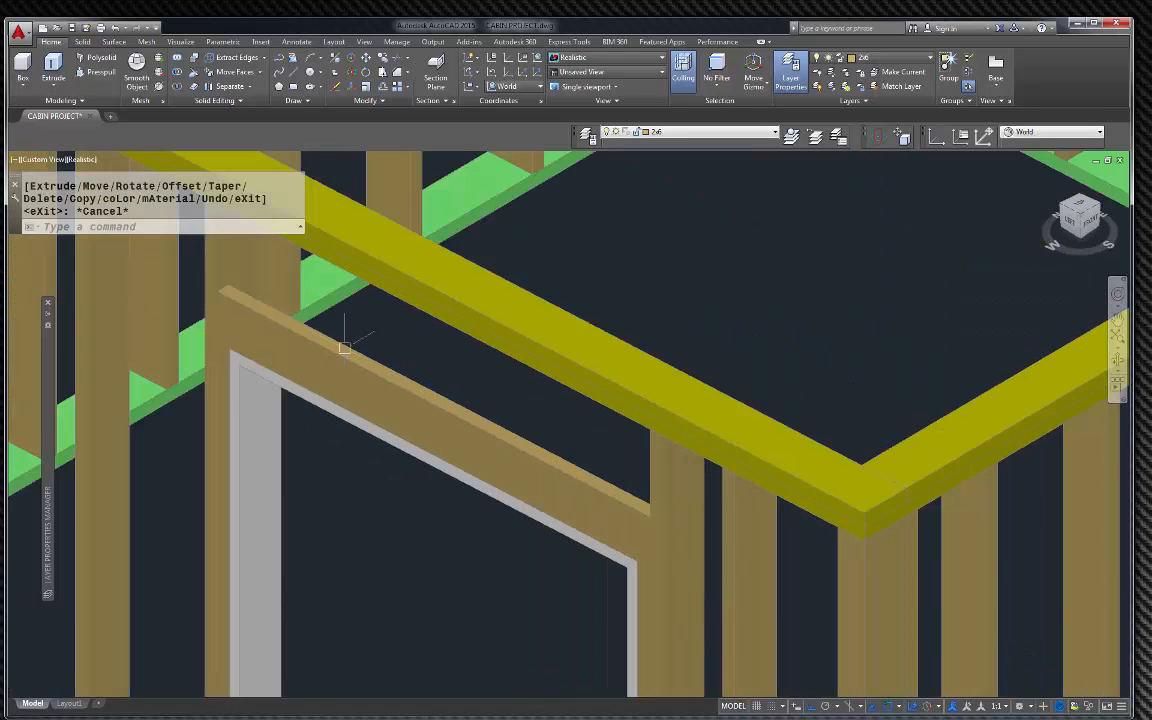
Copy the extended window header board one board thickness inward so the copy sits directly behind it
scroll(344, 347, up, 3)
click(411, 373)
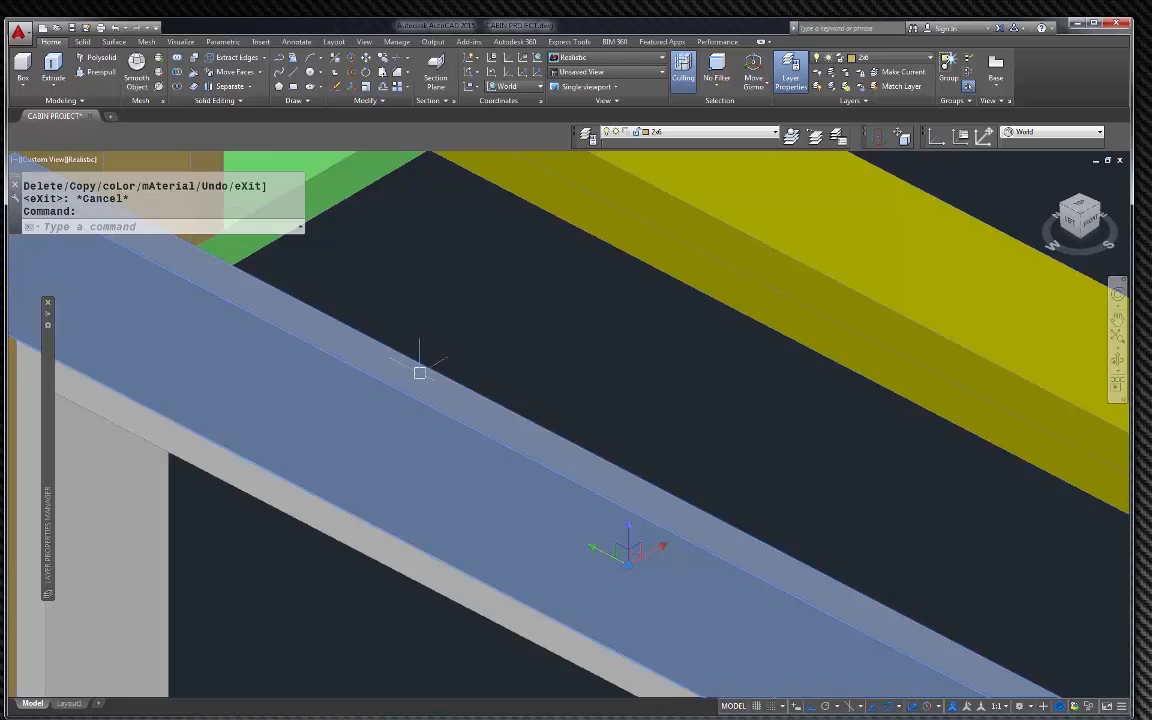
text(c)
key(Return)
scroll(490, 383, down, 3)
scroll(325, 340, up, 4)
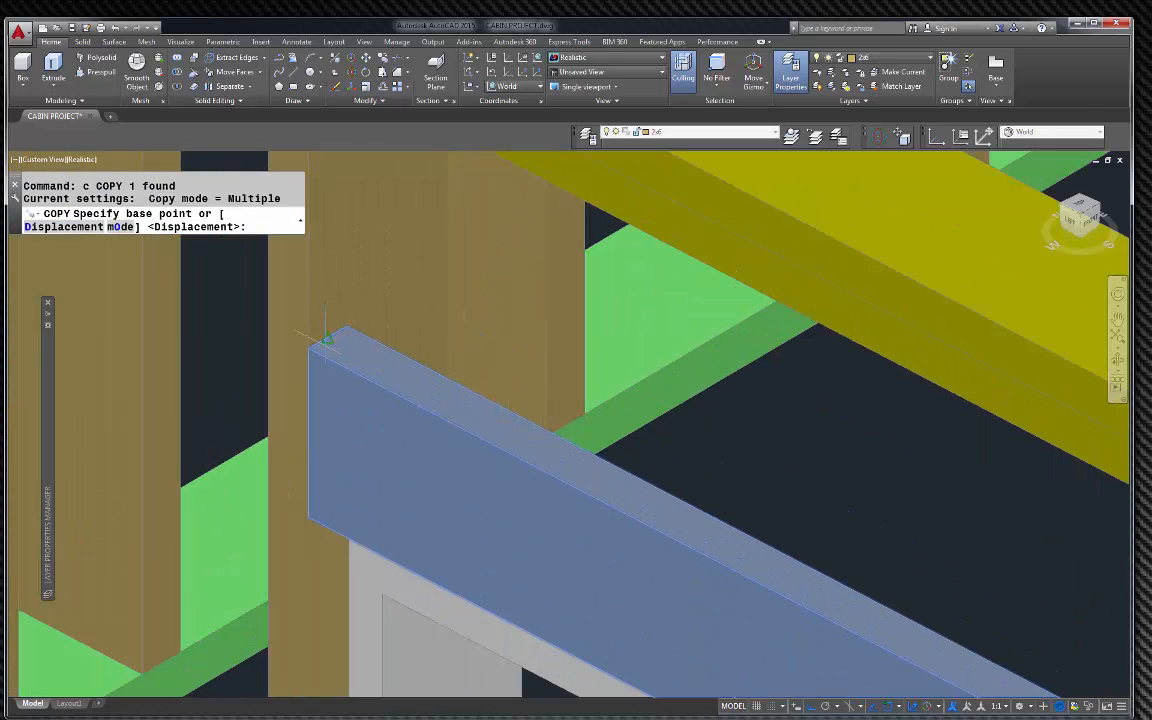
click(308, 348)
click(343, 323)
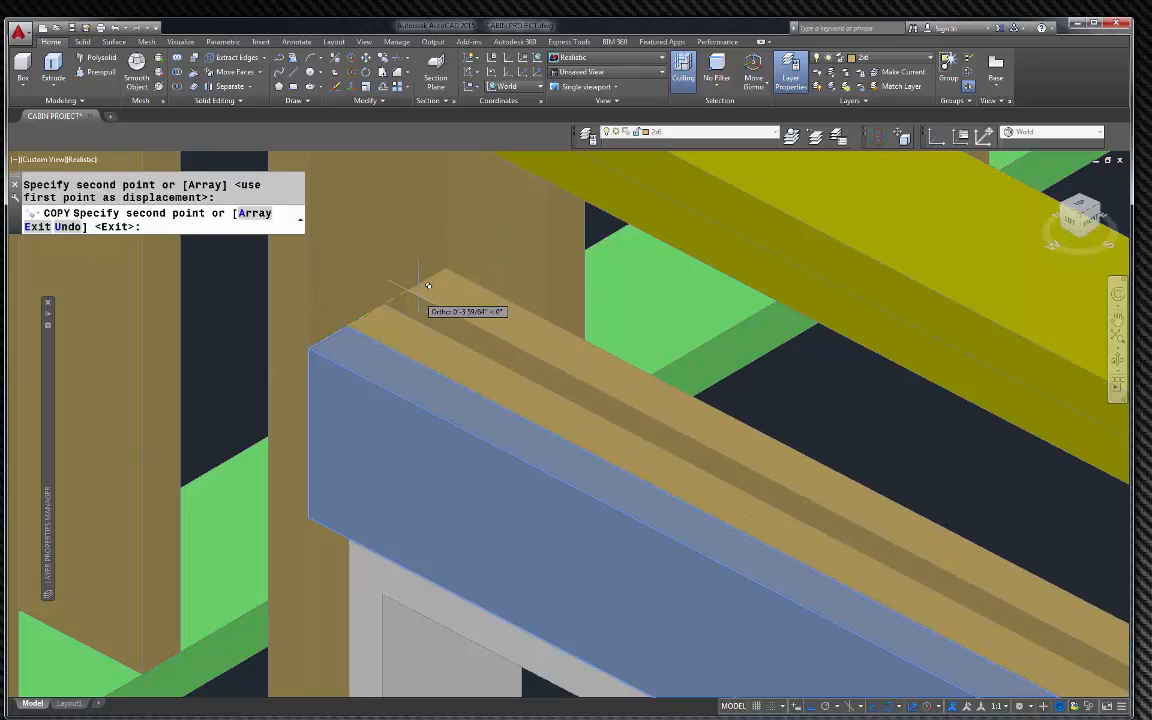
key(Escape)
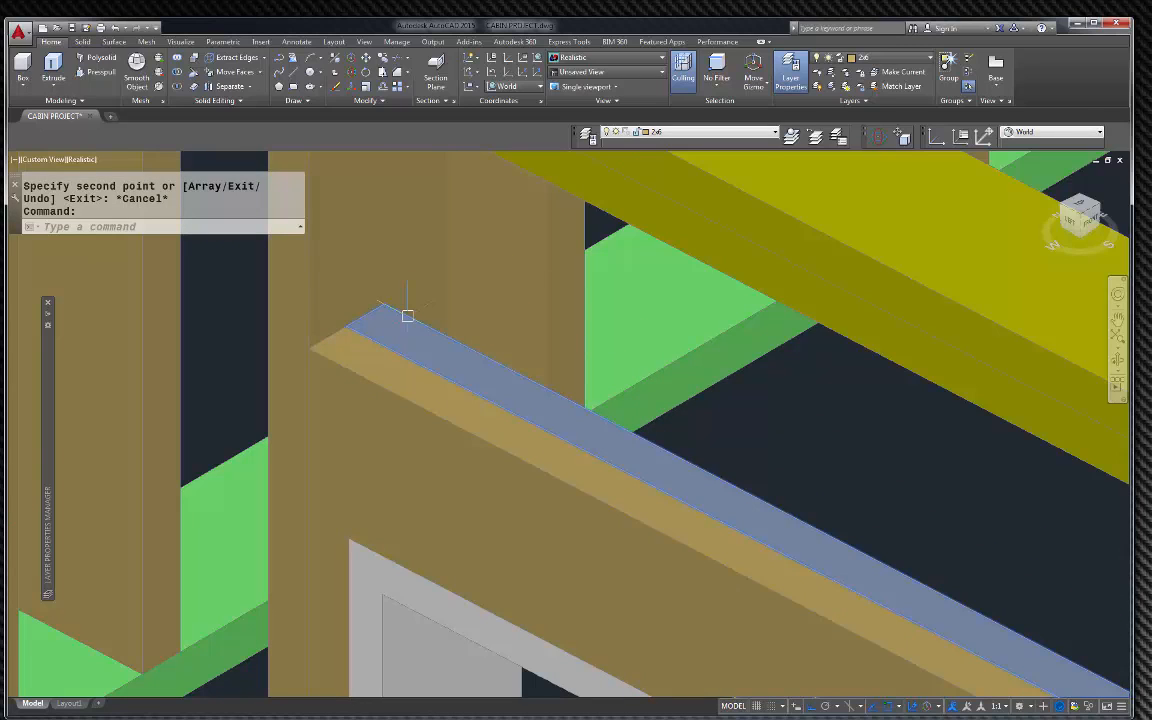
Copy the second header board one board thickness inward to make a third board behind it
text(c)
key(Return)
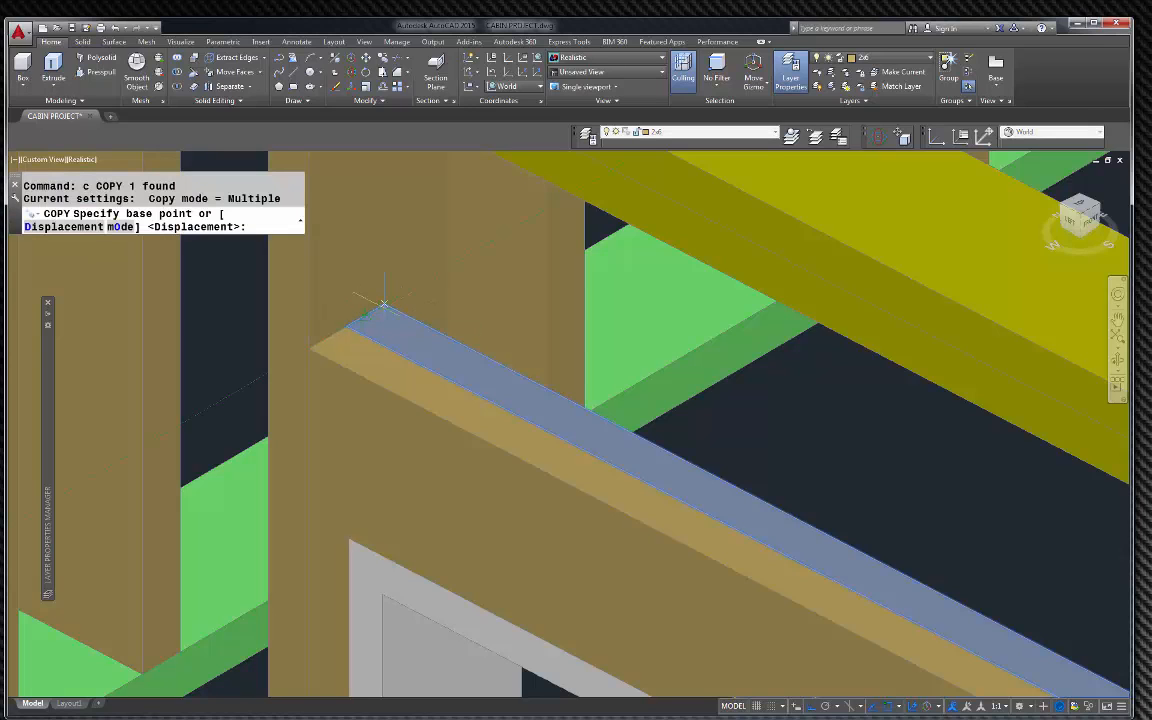
click(345, 326)
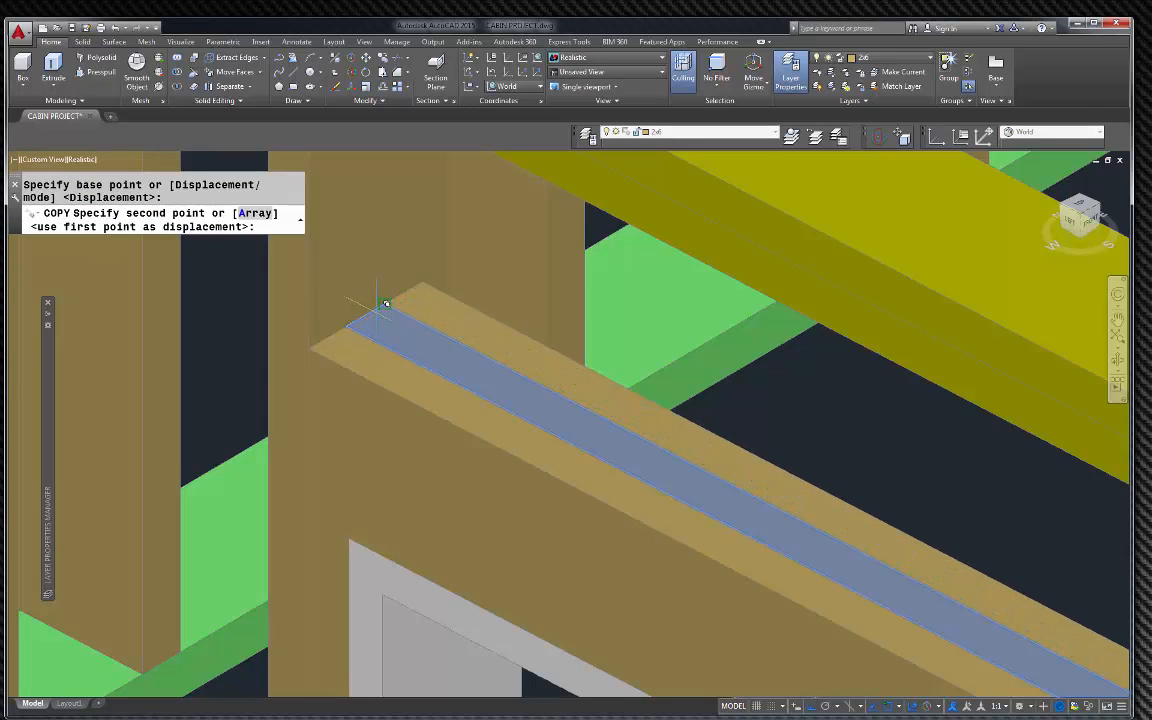
click(385, 300)
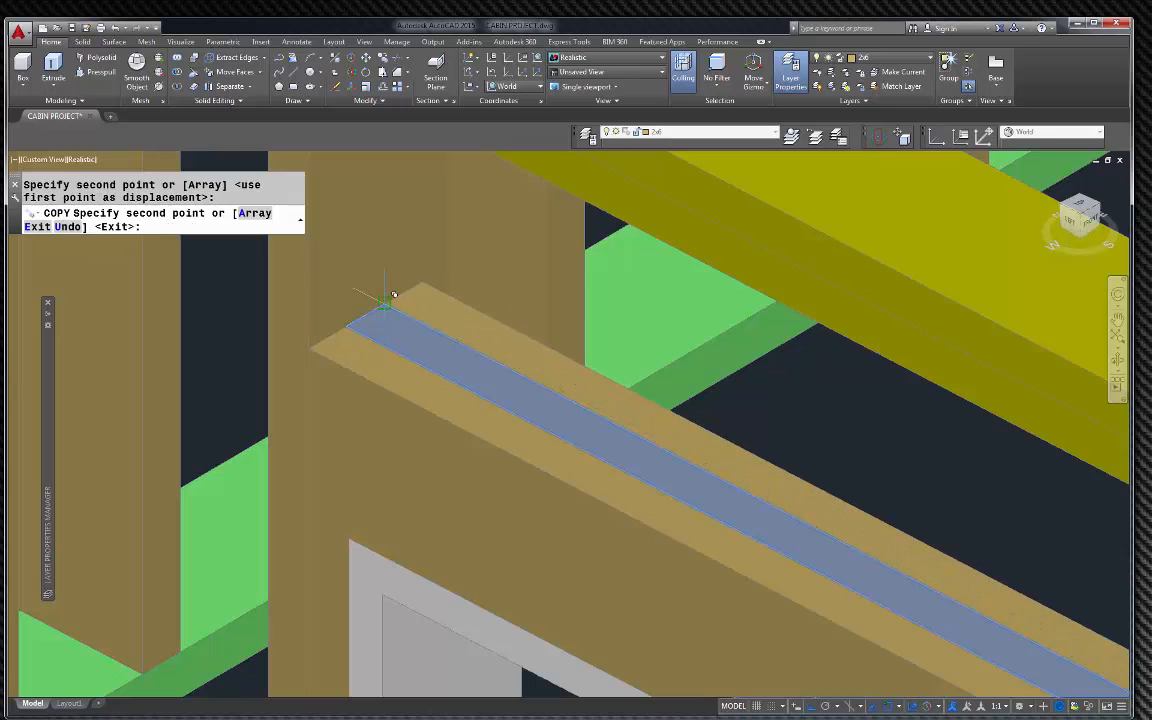
key(Escape)
Move the innermost window header board 1 inch inward, away from the other two boards
click(753, 430)
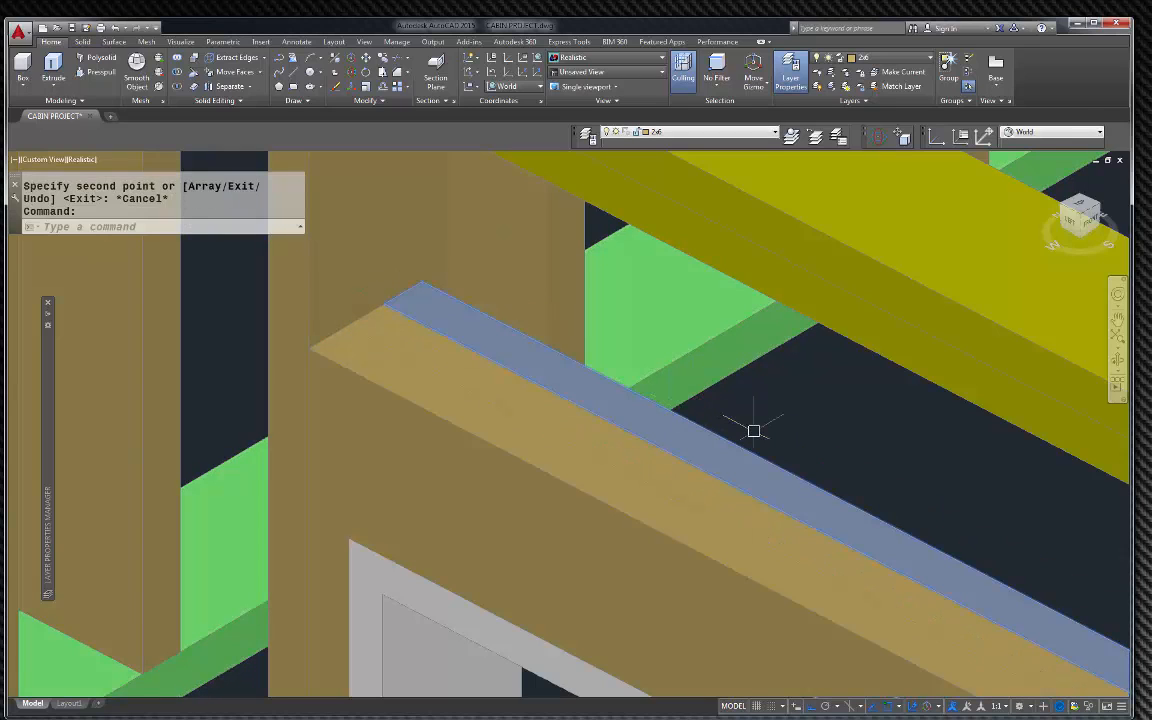
text(m)
key(Return)
click(768, 428)
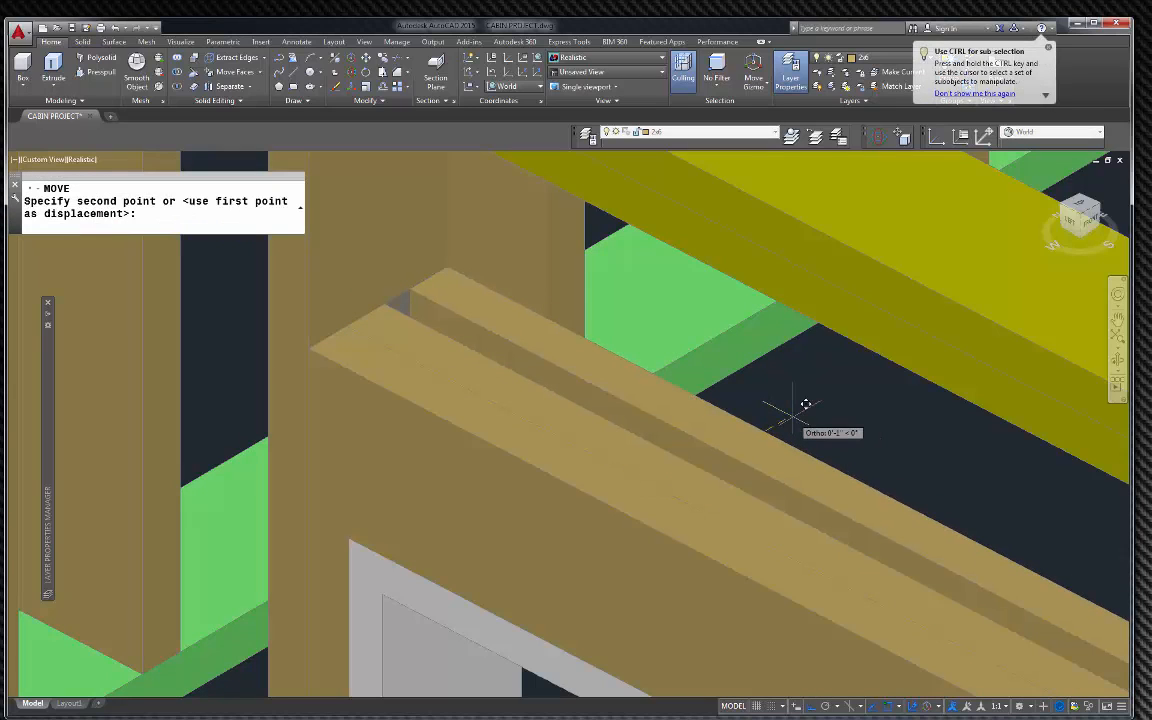
text(1)
key(Return)
scroll(445, 277, down, 5)
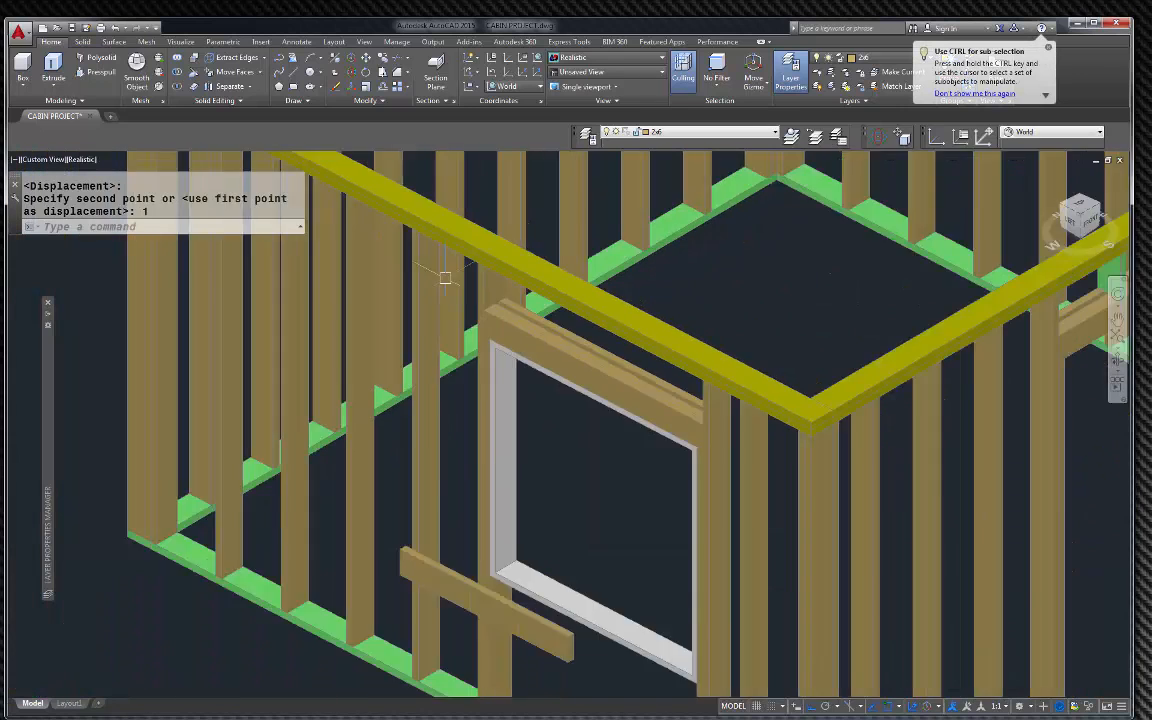
Rotate the spare board below the window a quarter turn about its lengthwise axis so it lies flat
scroll(445, 277, down, 3)
scroll(470, 411, up, 10)
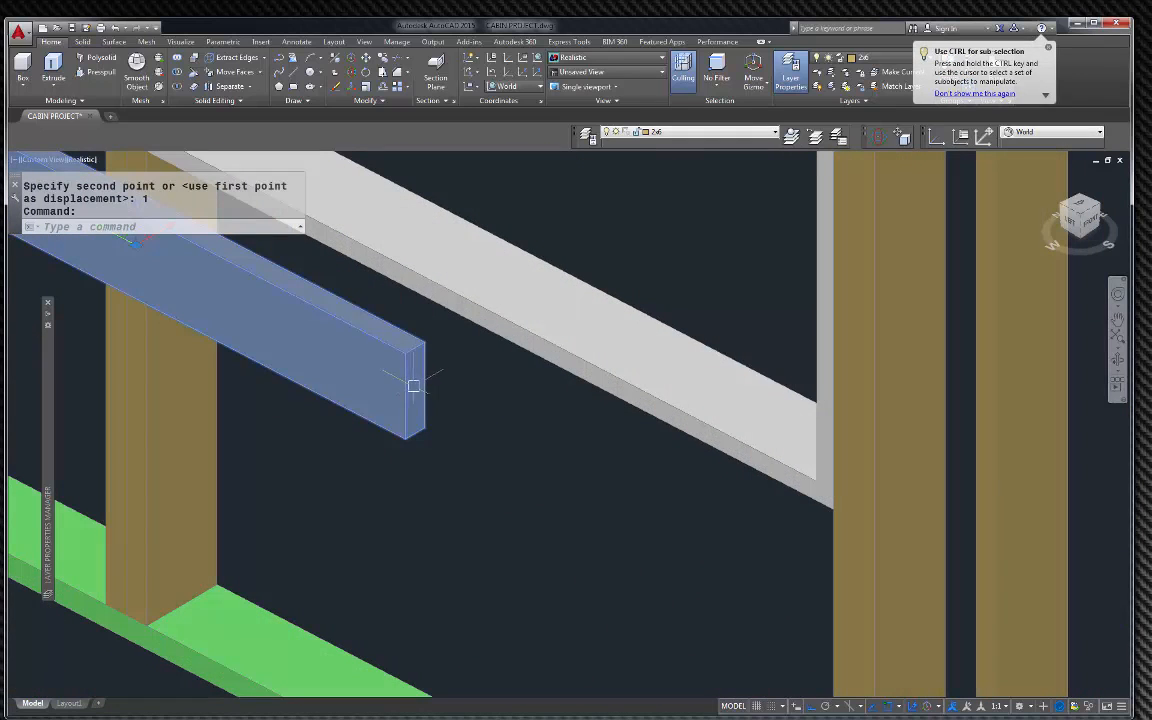
click(874, 143)
click(425, 385)
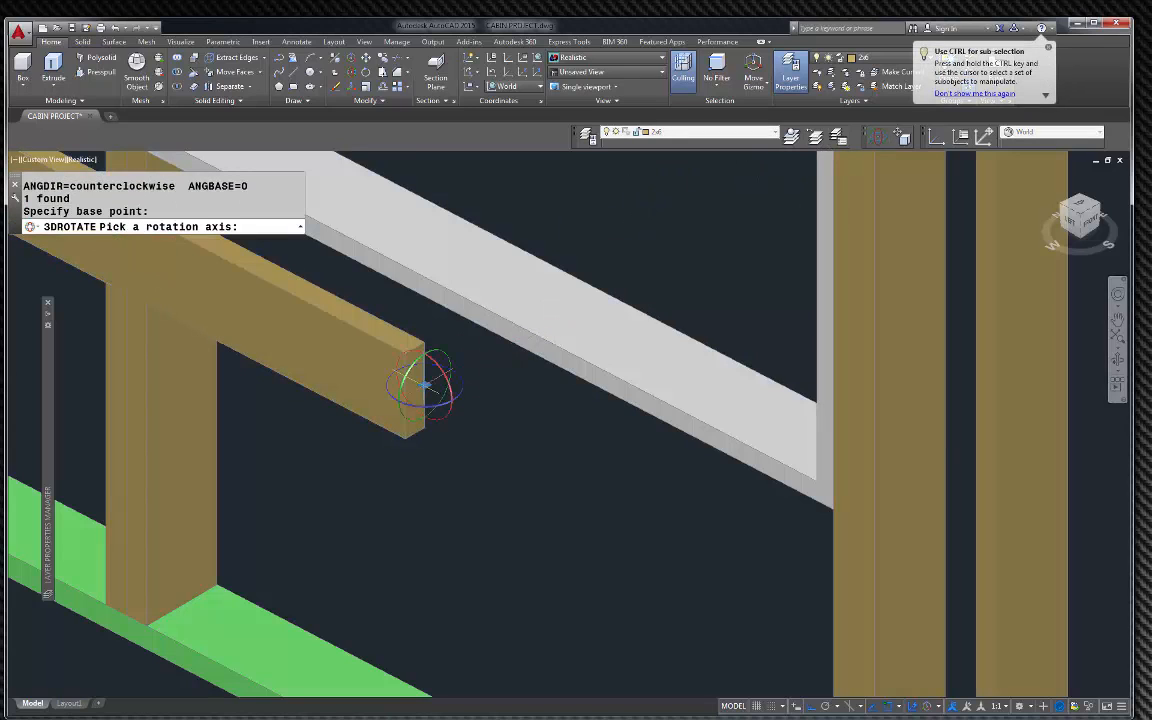
click(450, 362)
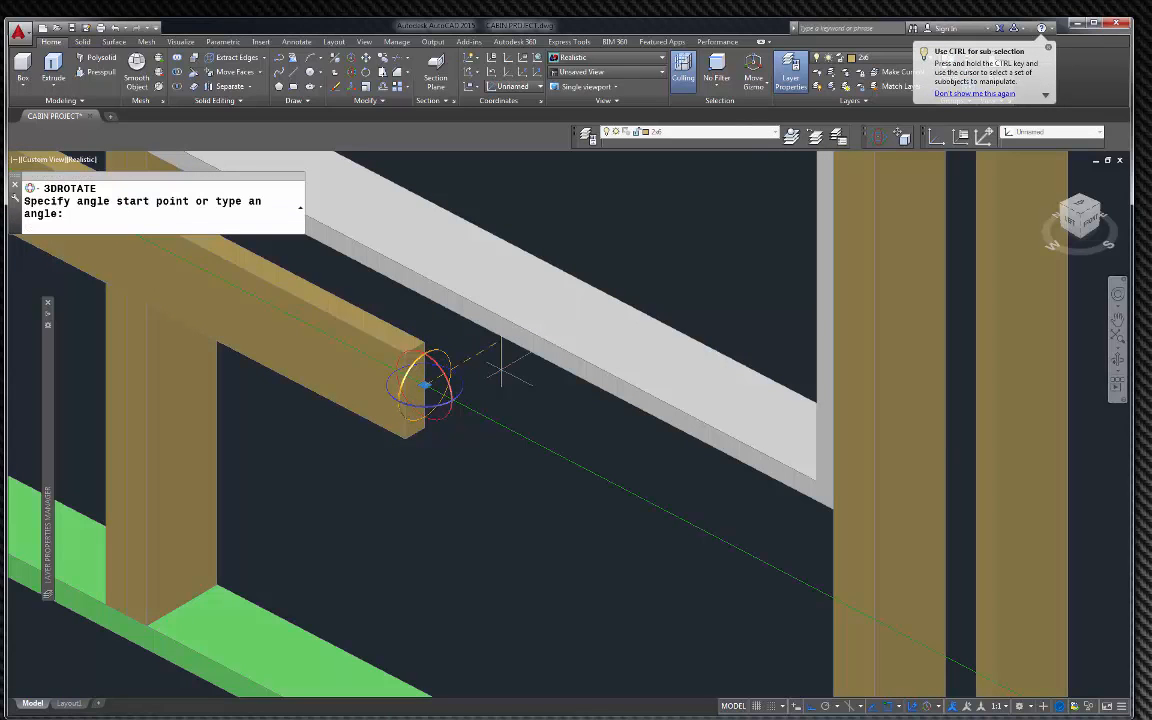
click(468, 538)
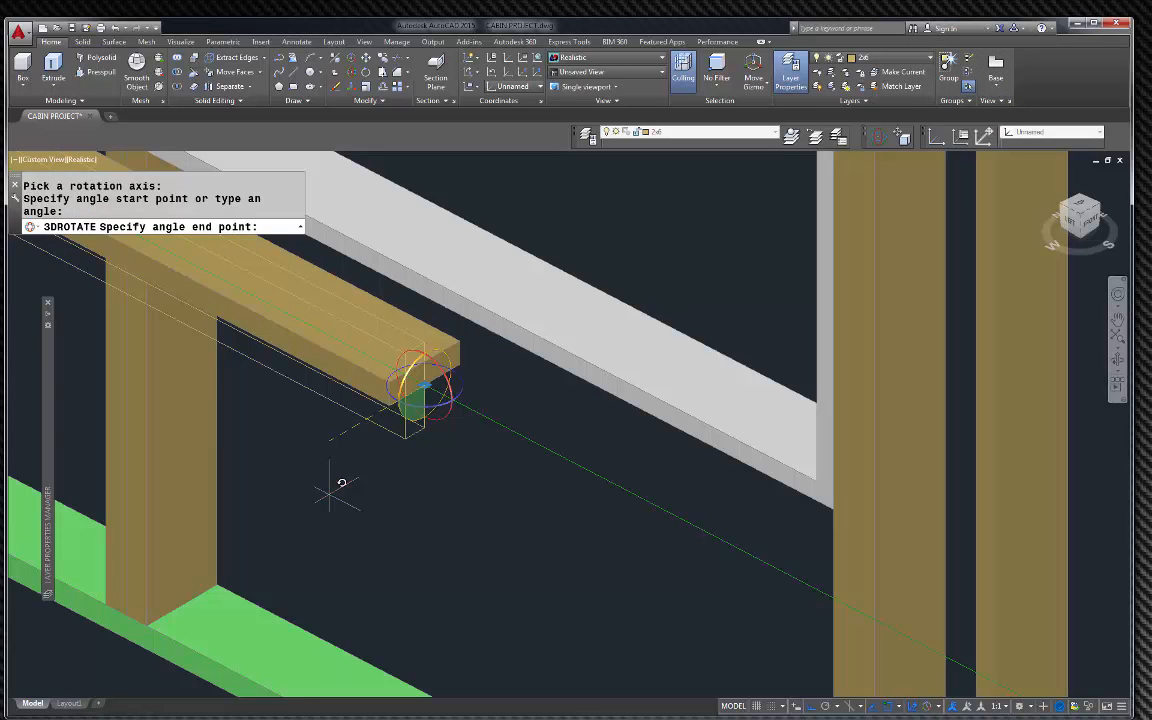
click(334, 484)
scroll(590, 460, down, 5)
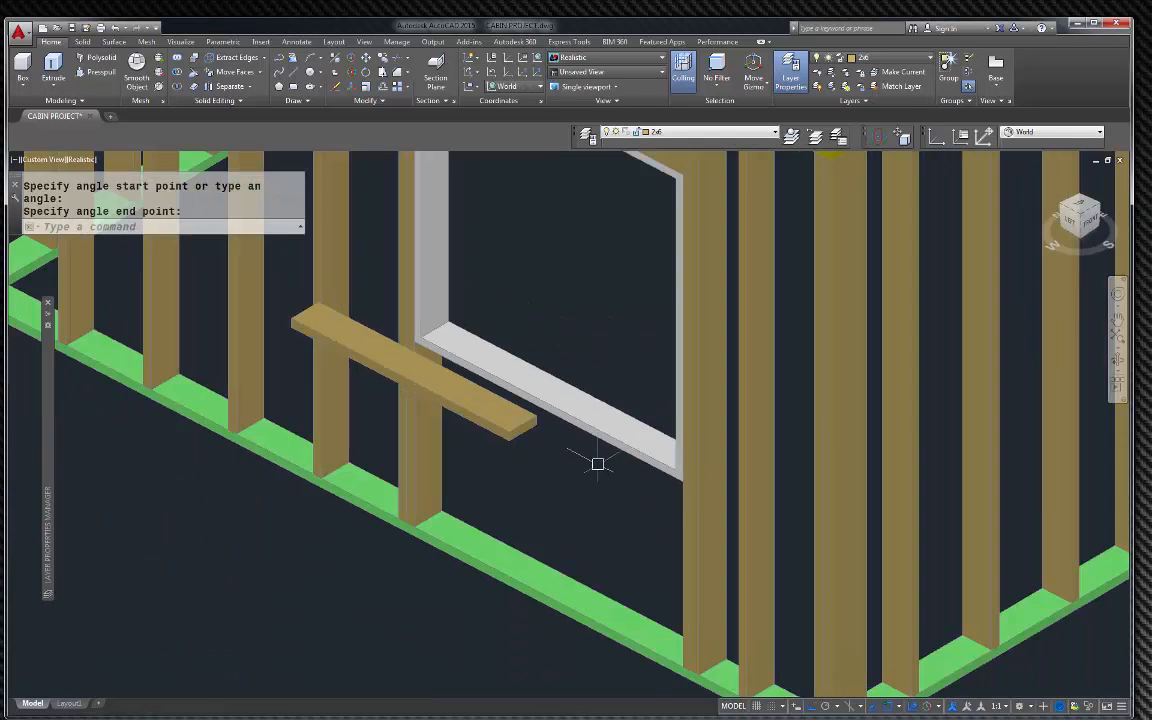
Move the flat board by its upper outer end corner onto the lower outer corner of the window frame as a sill
click(345, 313)
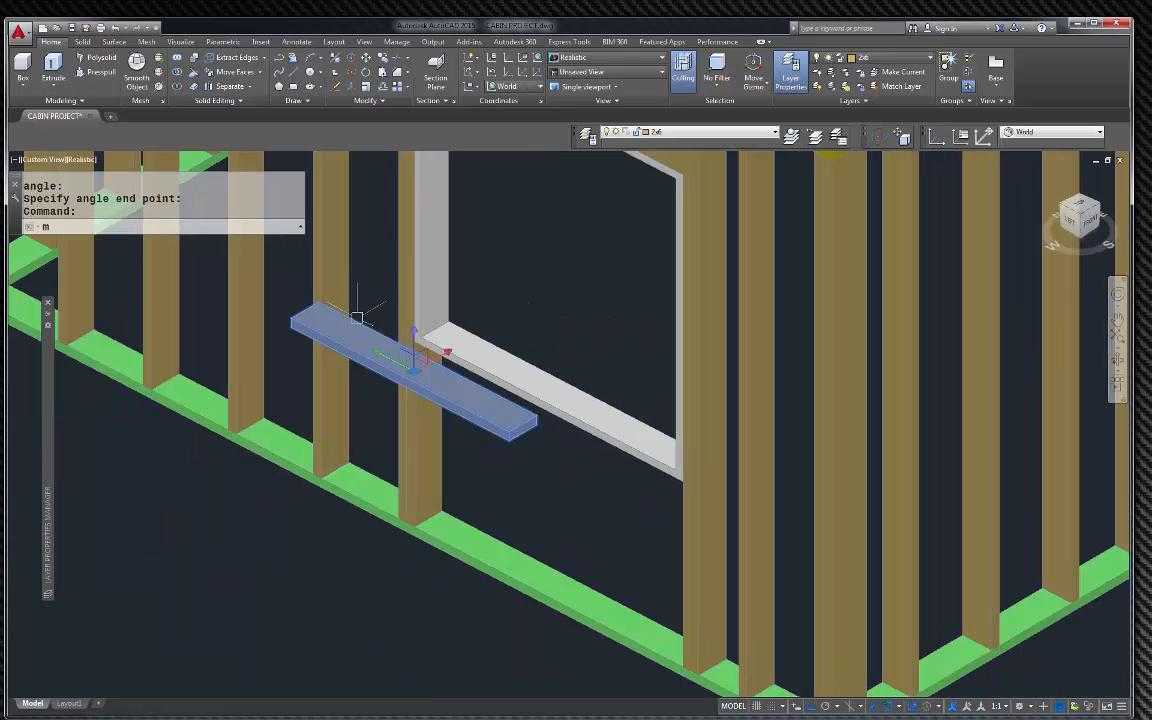
text(m)
key(Return)
scroll(280, 318, up, 4)
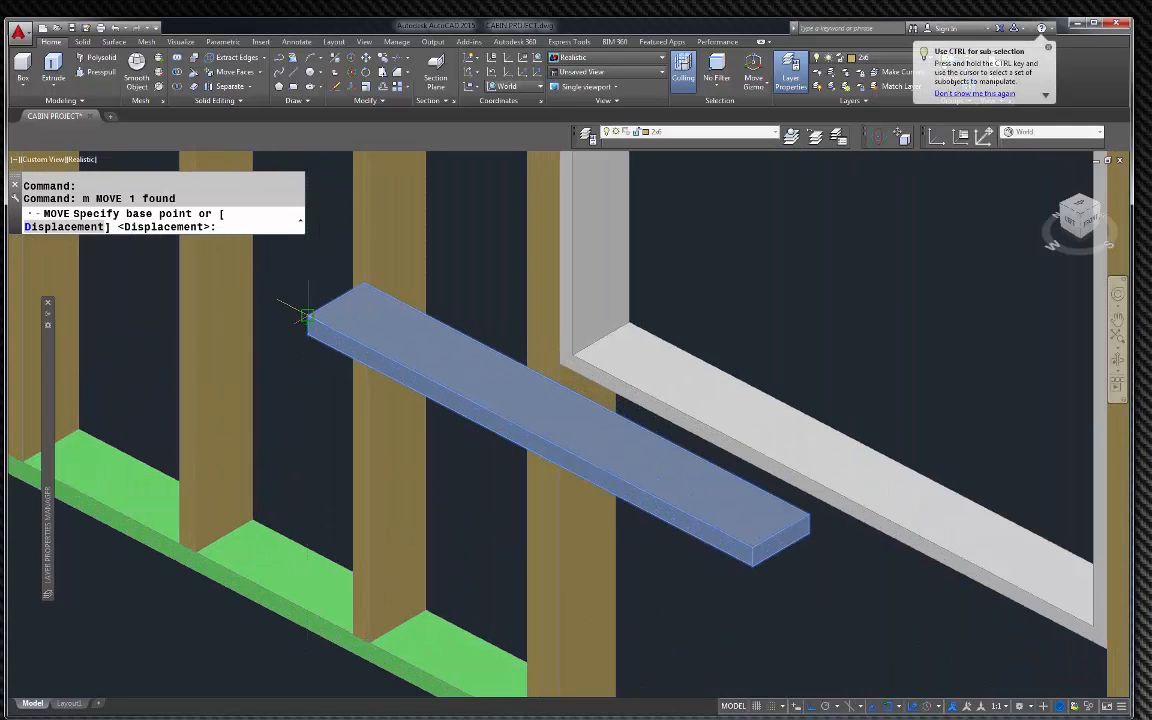
click(358, 317)
scroll(585, 370, up, 4)
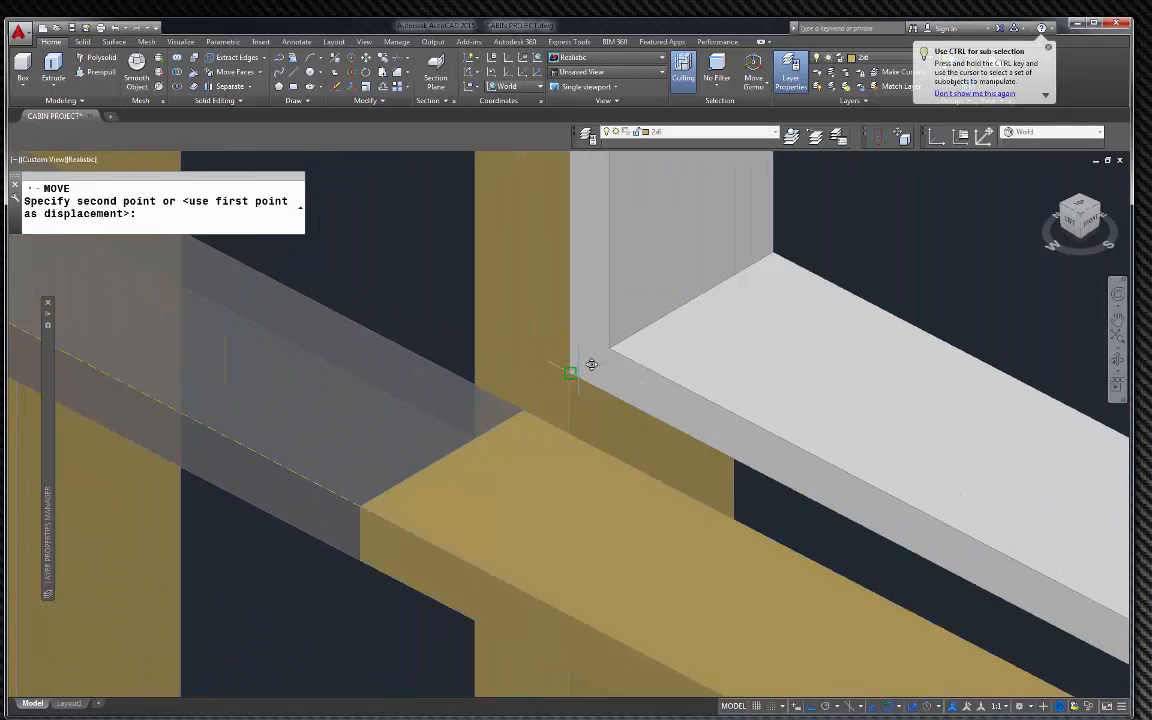
scroll(431, 347, down, 4)
scroll(685, 460, up, 4)
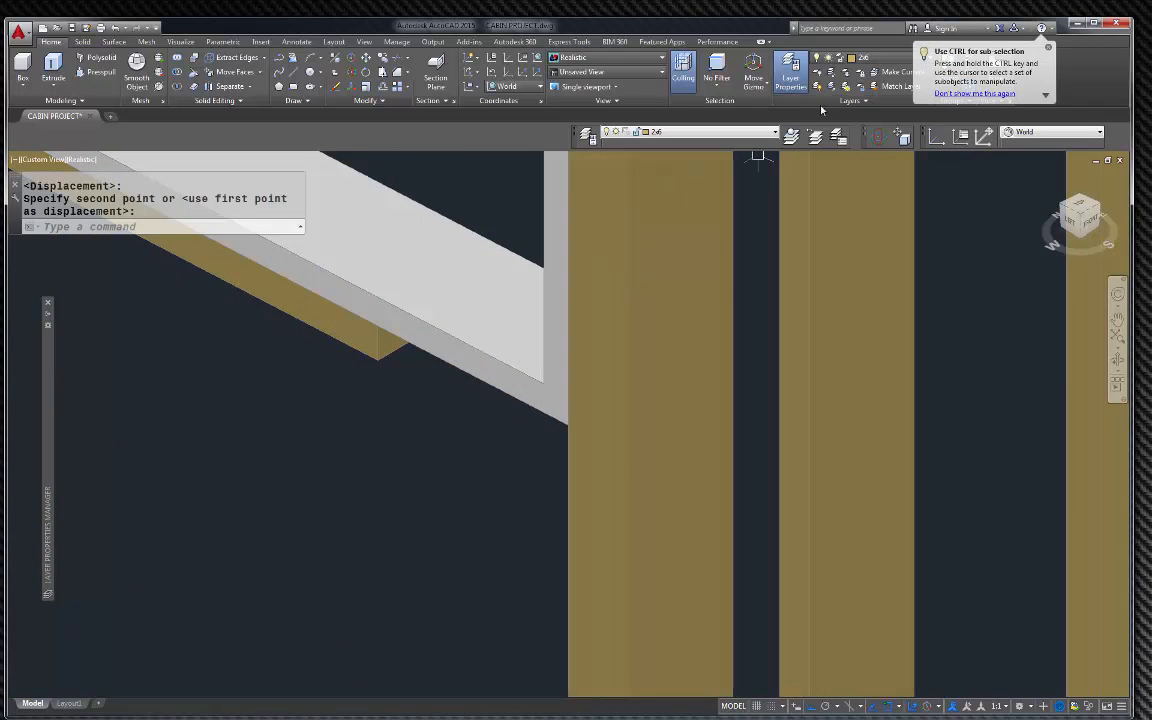
Extend the sill board by moving its short end face to the window frame's opposite lower corner, against the stud
click(231, 72)
scroll(390, 340, up, 3)
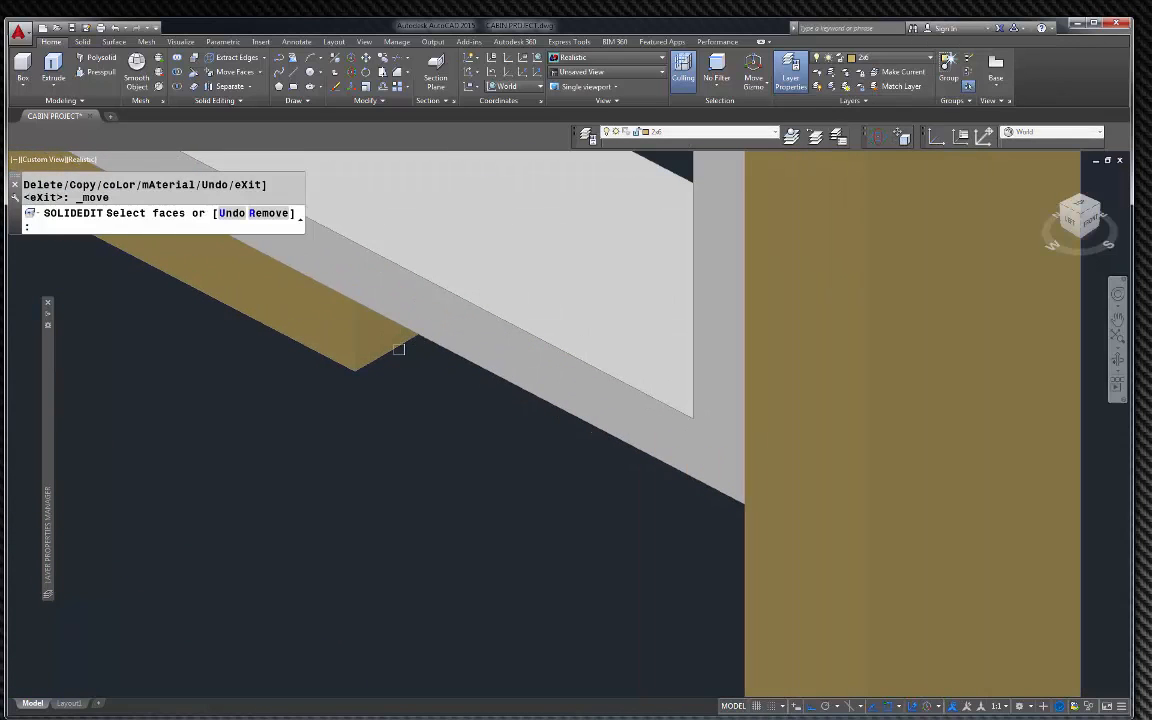
click(376, 345)
key(Return)
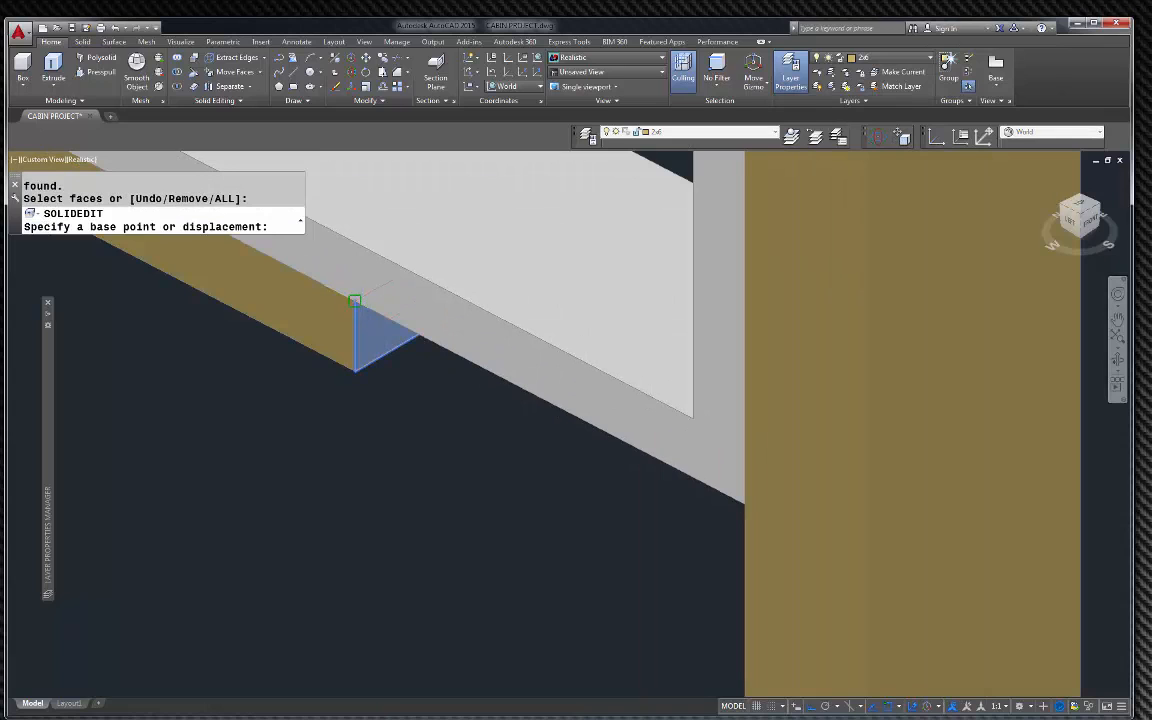
click(355, 300)
click(740, 503)
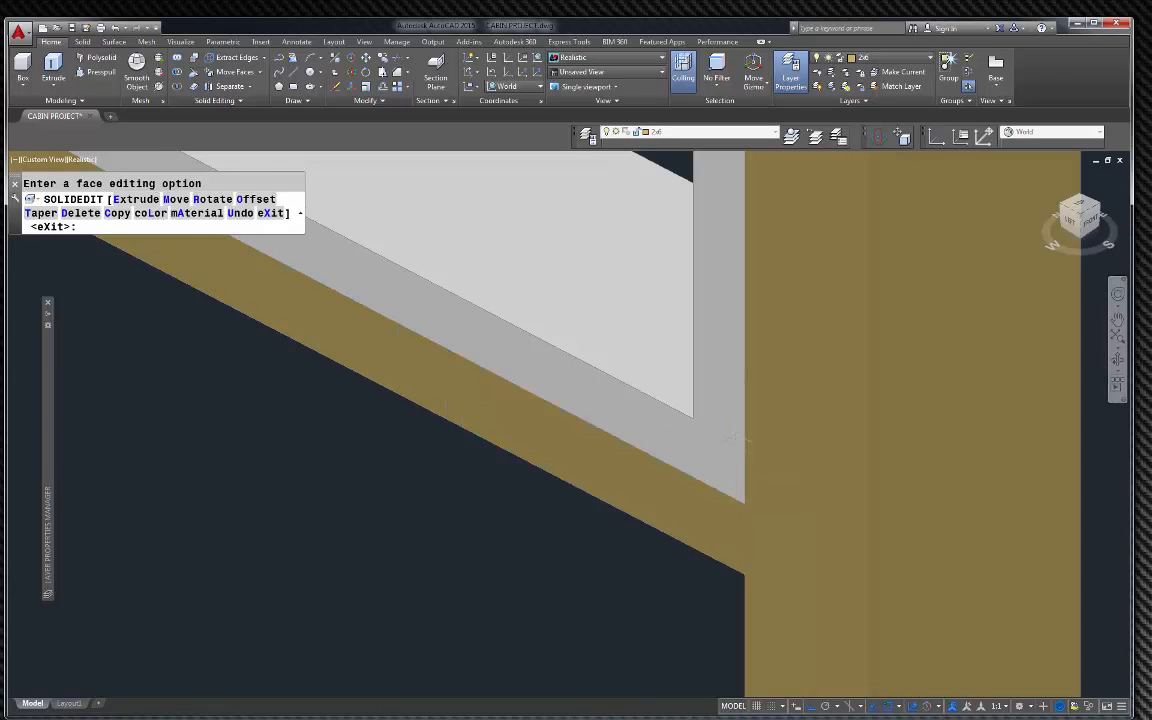
scroll(631, 368, down, 3)
key(Escape)
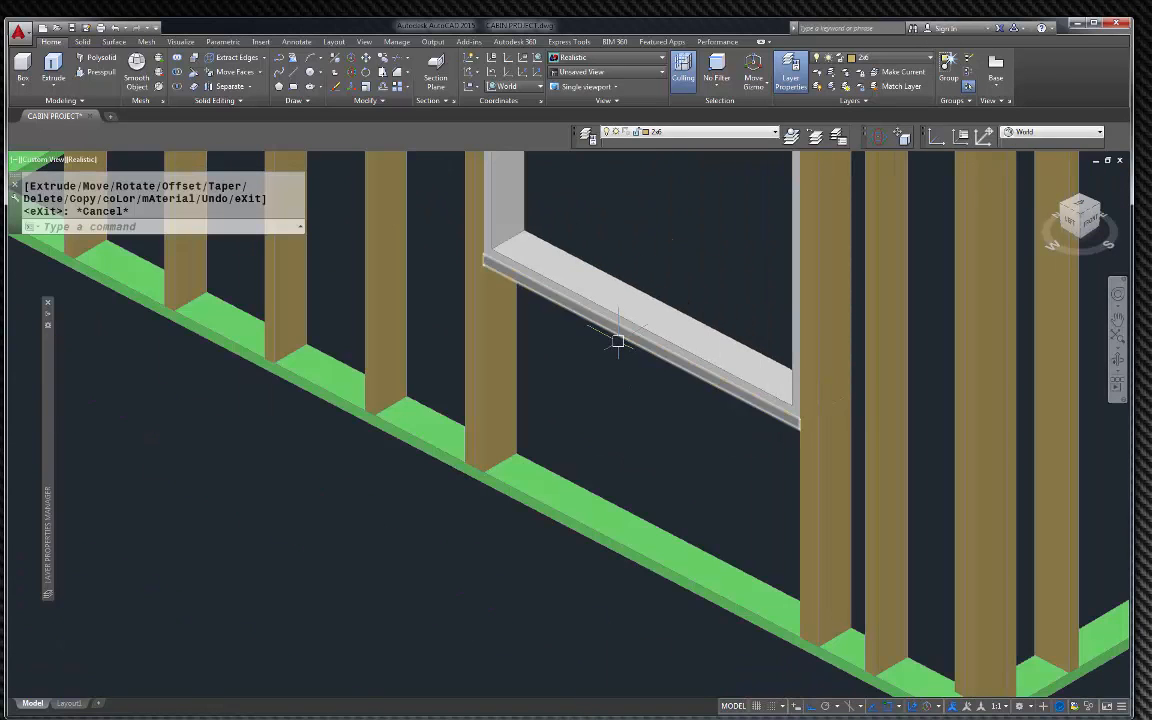
Copy the window sill board to a free spot outside the wall
click(617, 341)
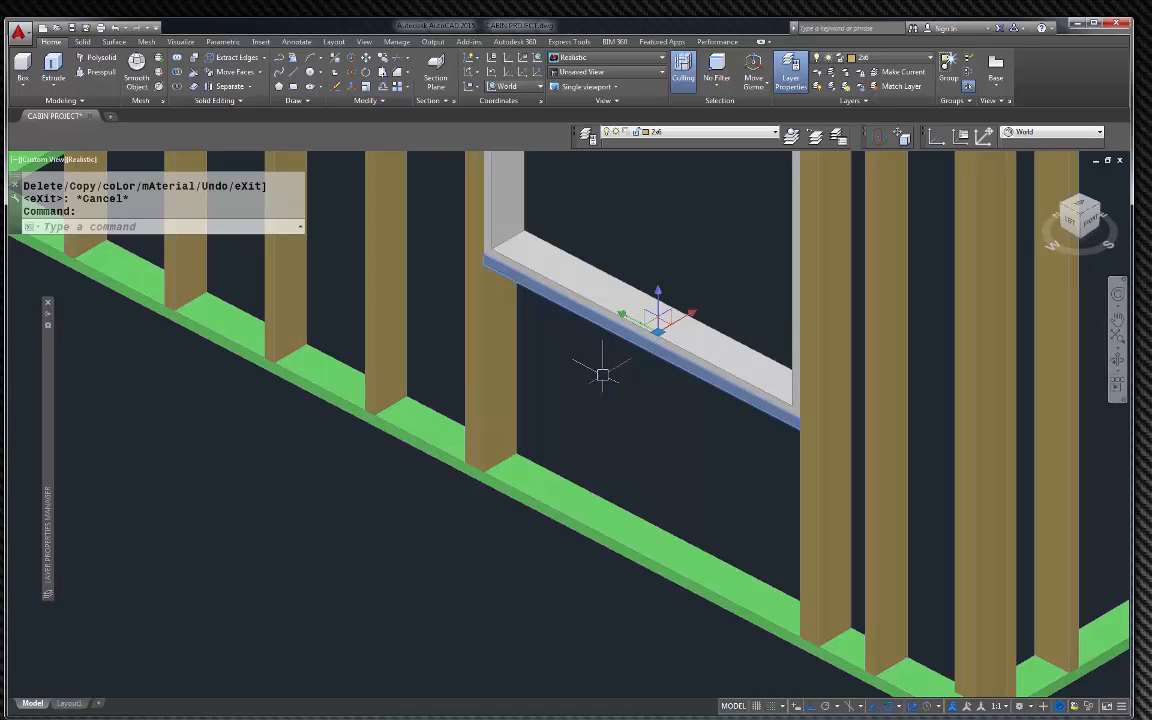
text(c)
key(Return)
click(607, 391)
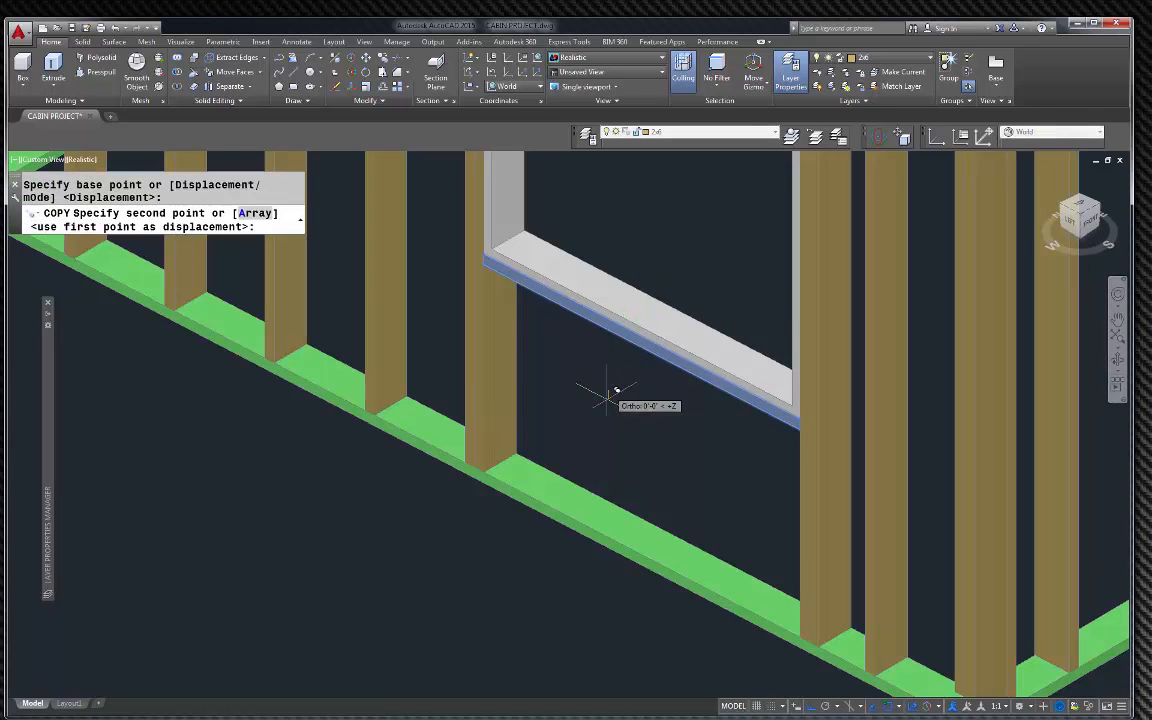
click(467, 461)
key(Escape)
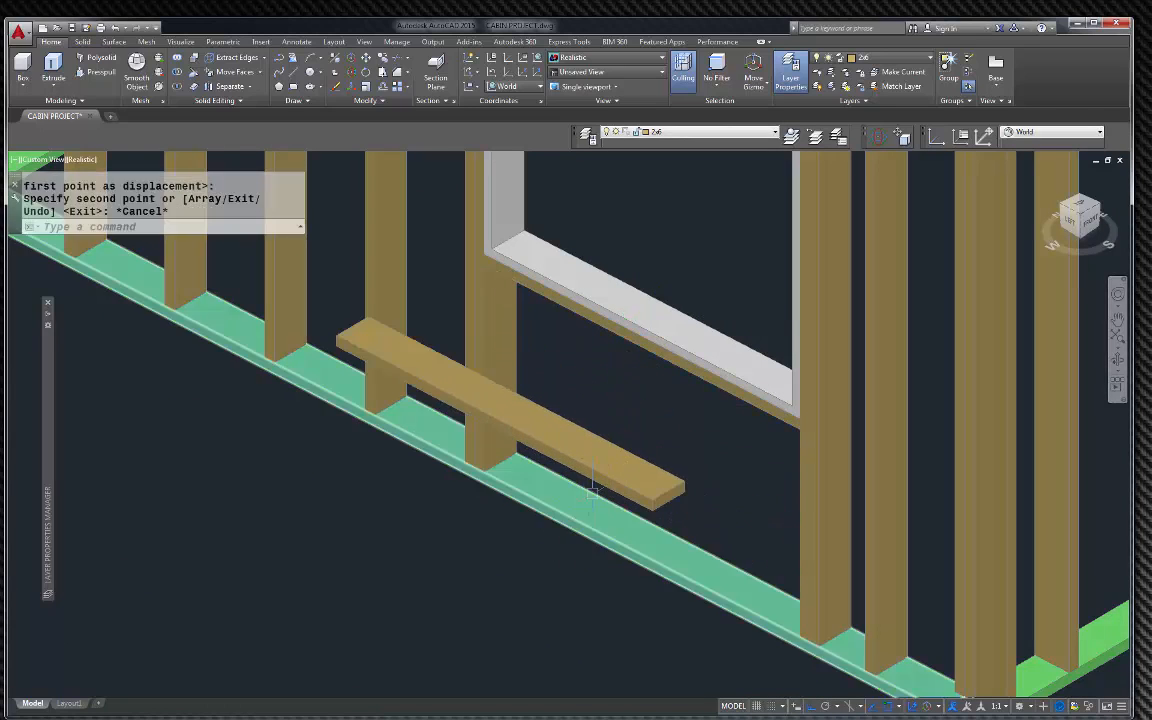
Rotate the copied sill board a quarter turn about the axis perpendicular to the wall so it stands upright
click(592, 465)
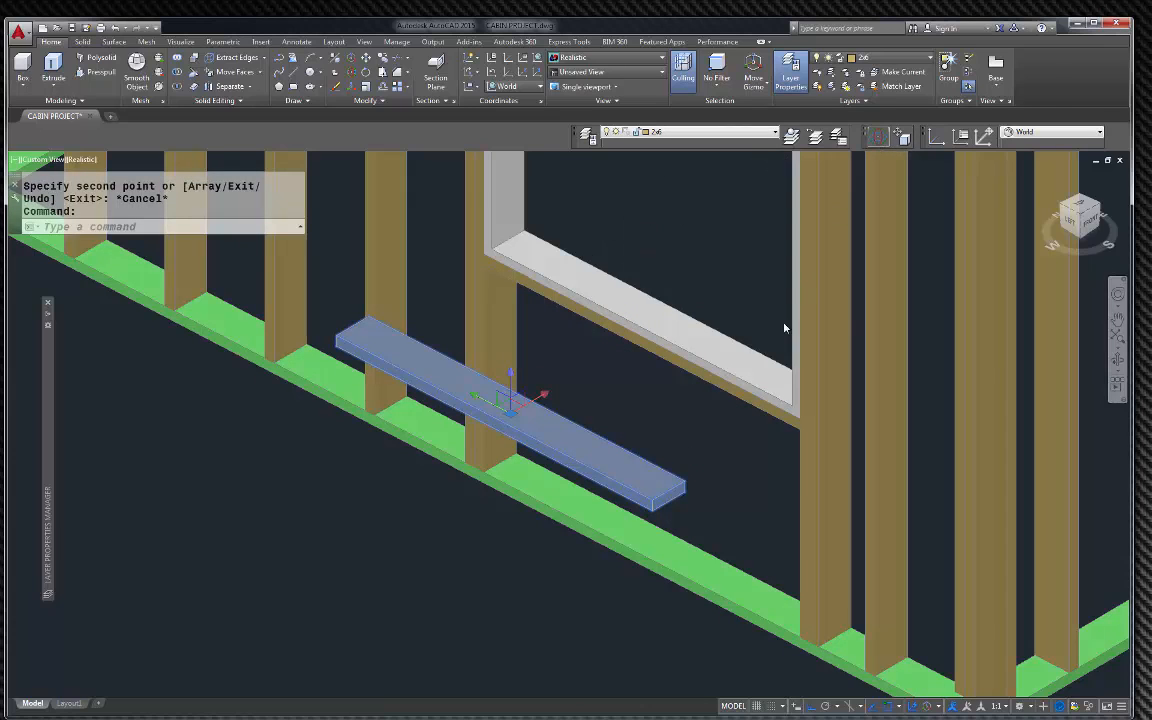
text(3r)
key(Return)
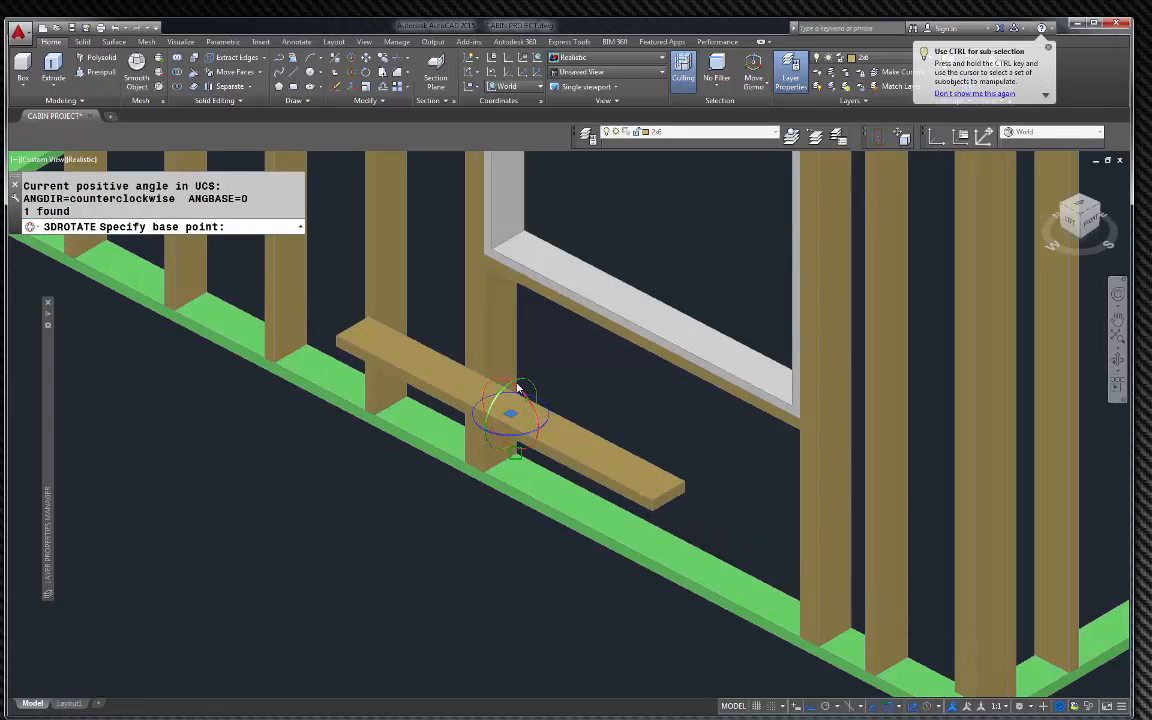
click(518, 392)
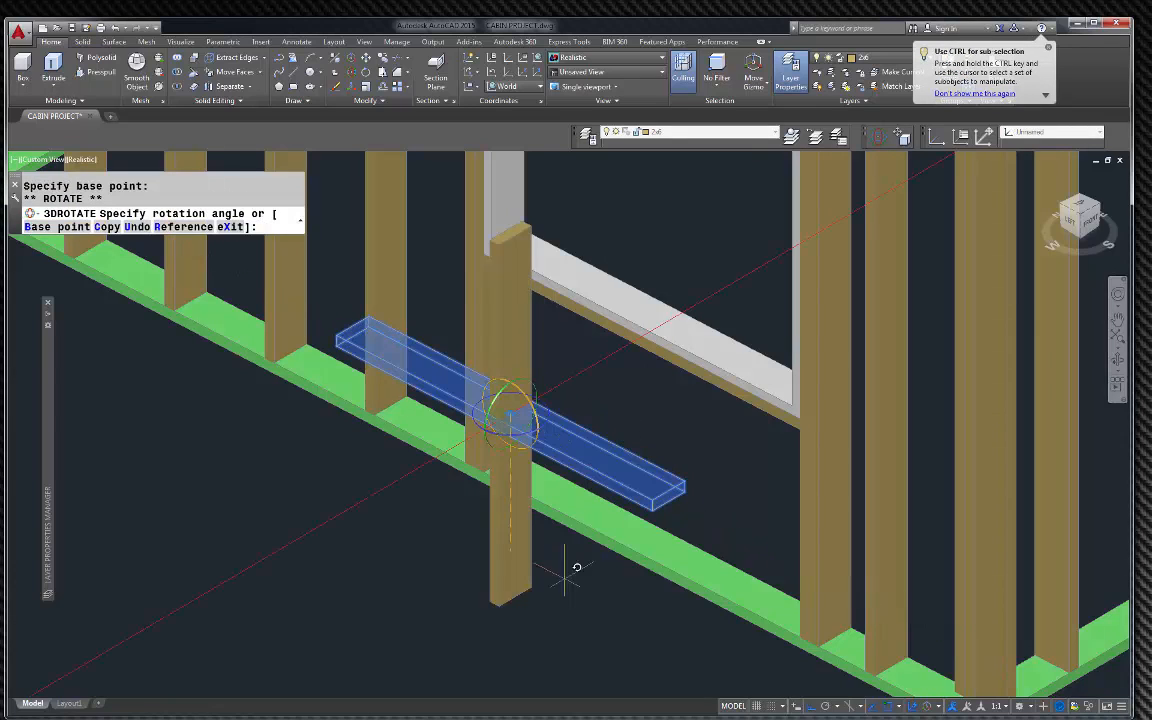
click(513, 606)
key(Return)
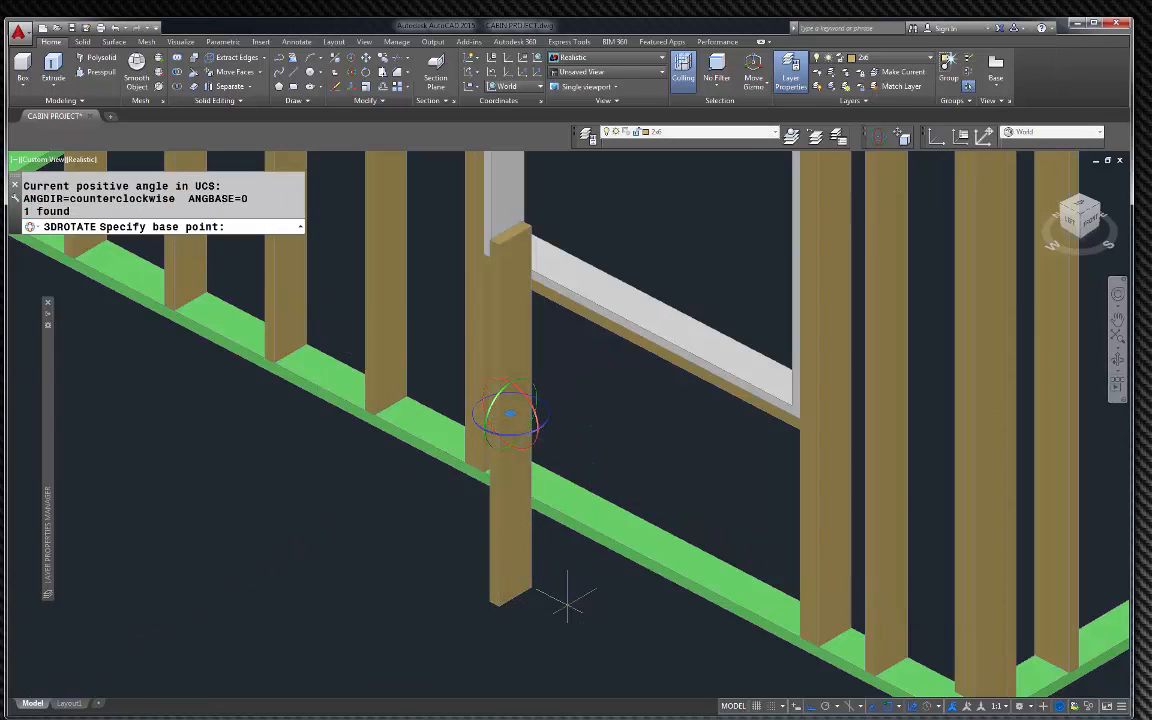
key(Escape)
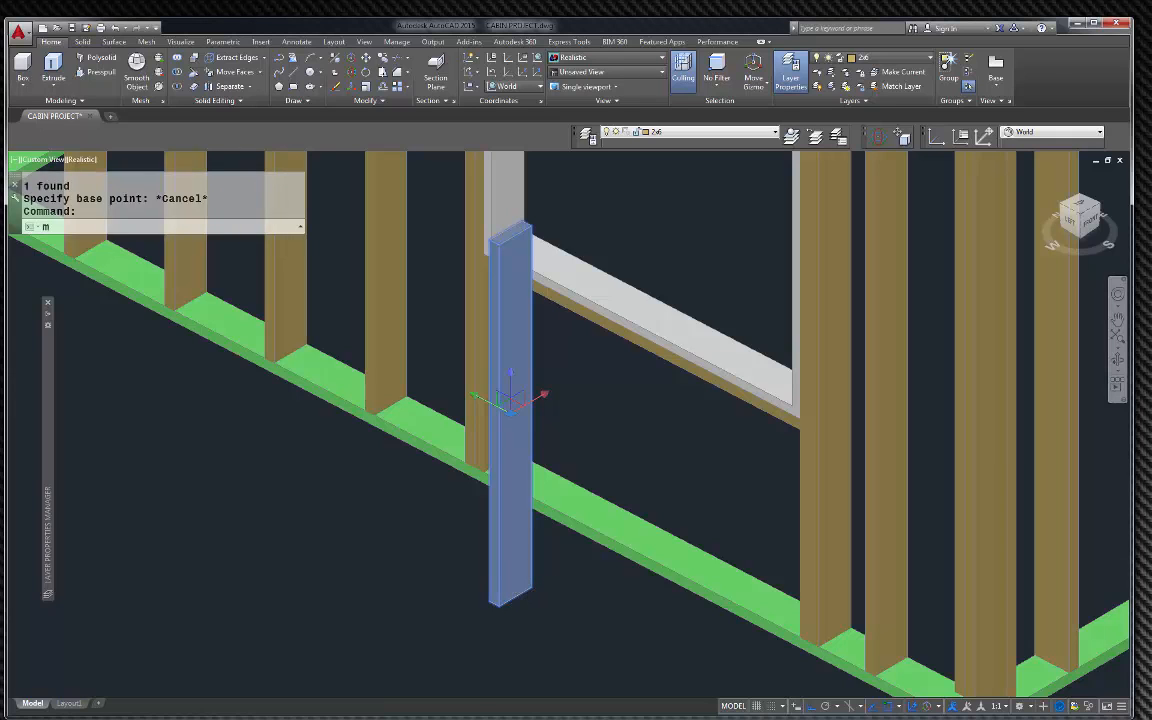
Move the upright board by its lower outer corner onto the bottom plate, against the window's side stud
text(m)
key(Return)
click(490, 602)
scroll(509, 445, up, 5)
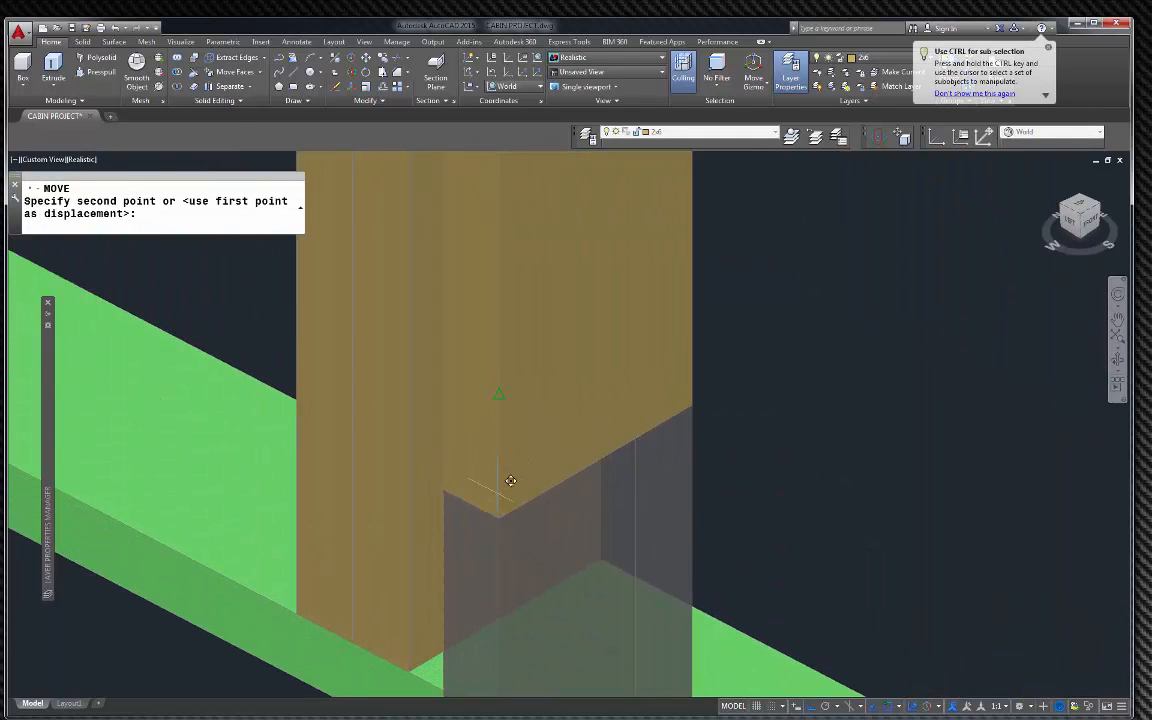
scroll(430, 645, down, 6)
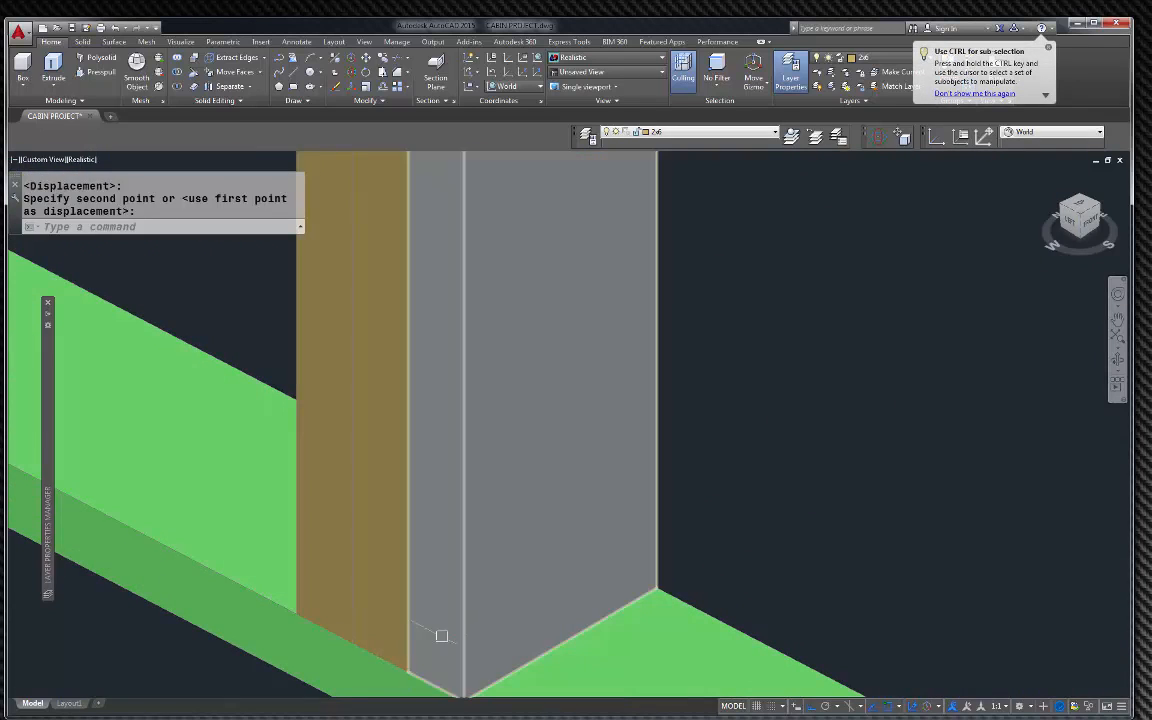
scroll(518, 342, down, 5)
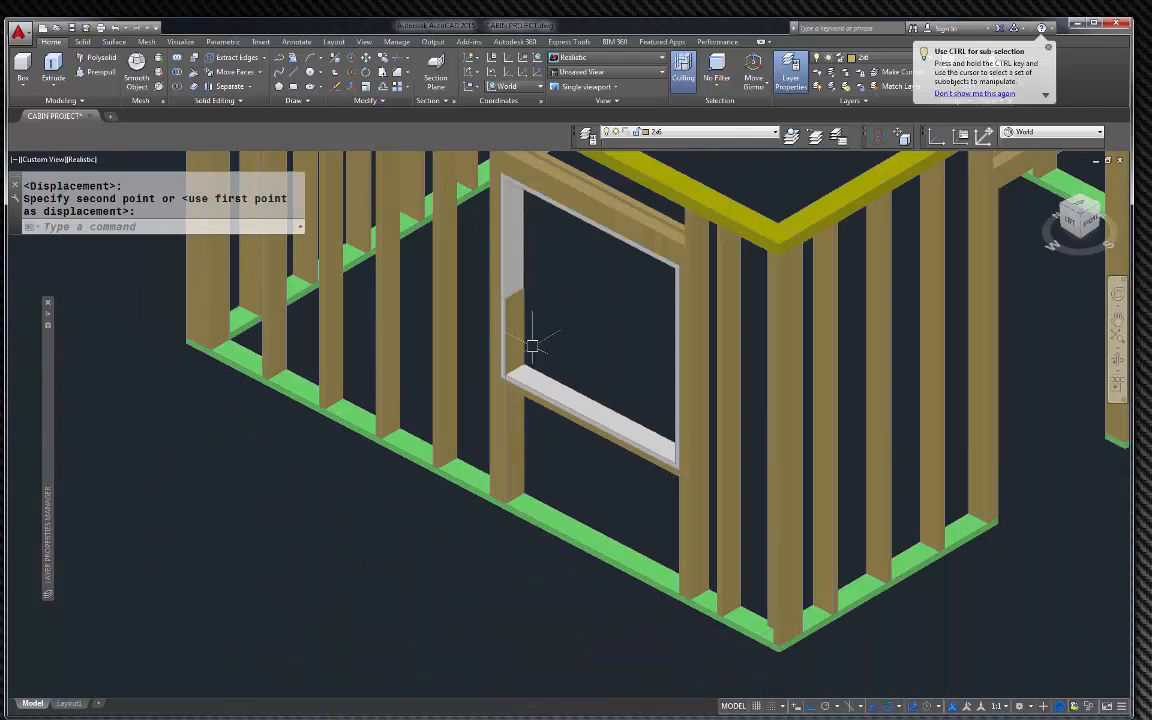
Move the upright board 1.5 inches along the wall toward the window opening, clear of the side stud
scroll(520, 455, up, 5)
click(515, 444)
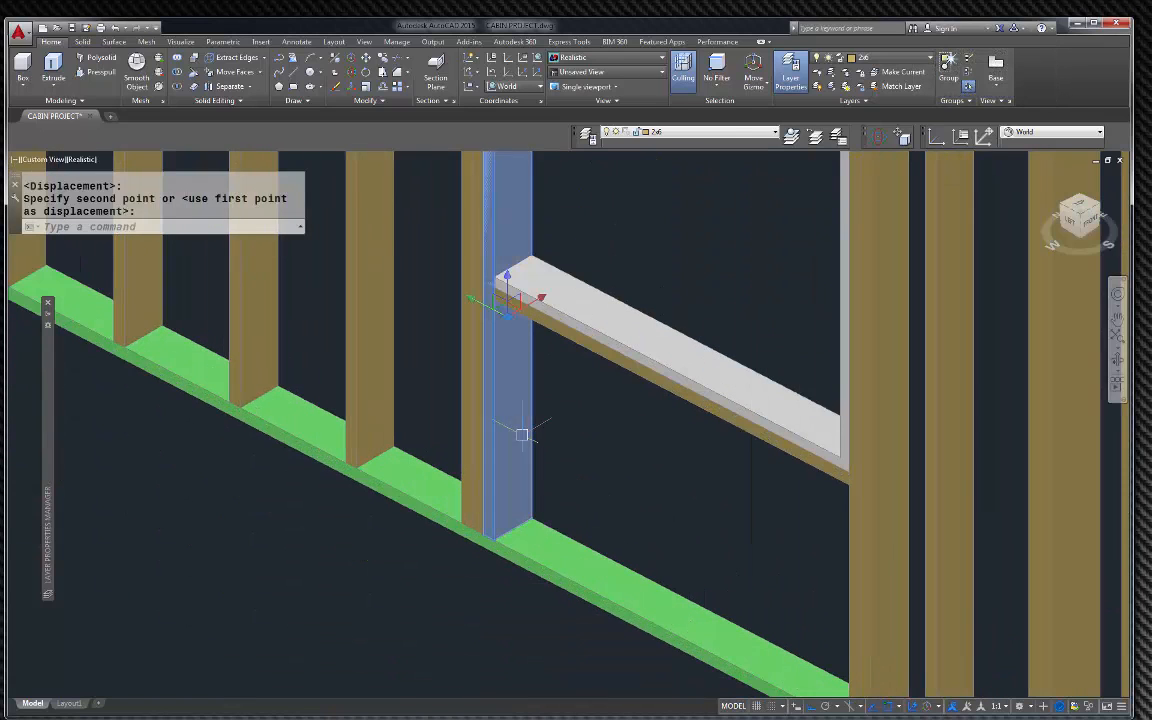
text(m)
key(Return)
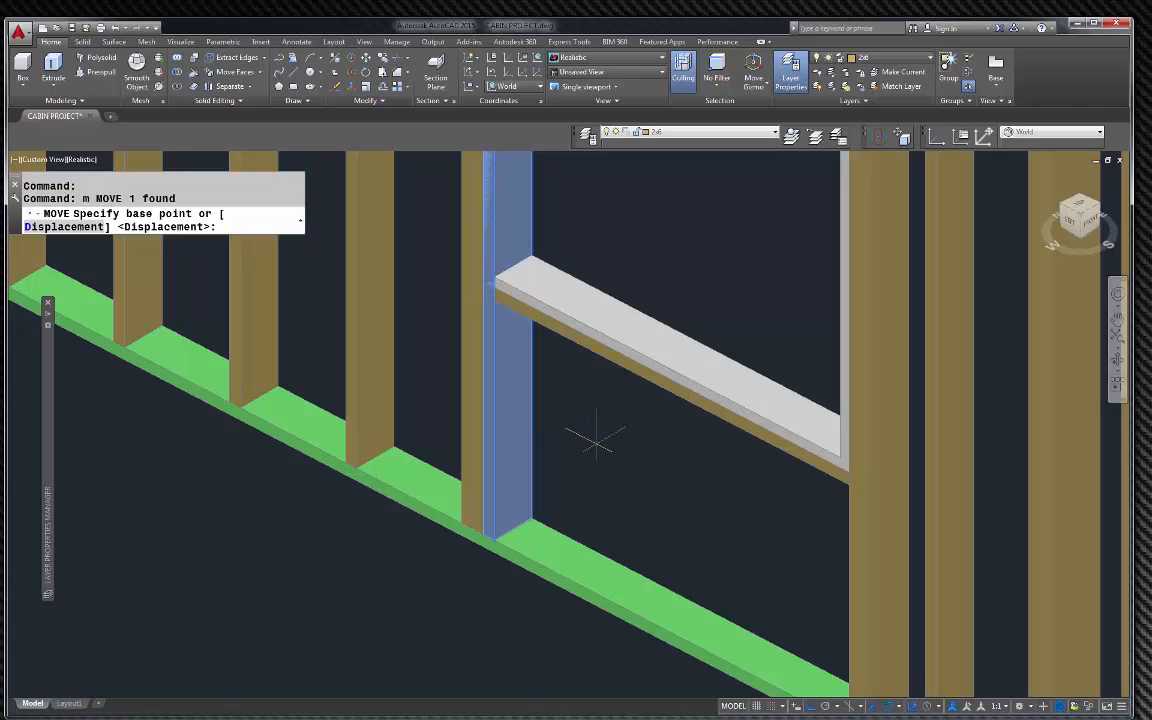
click(603, 425)
text(1)
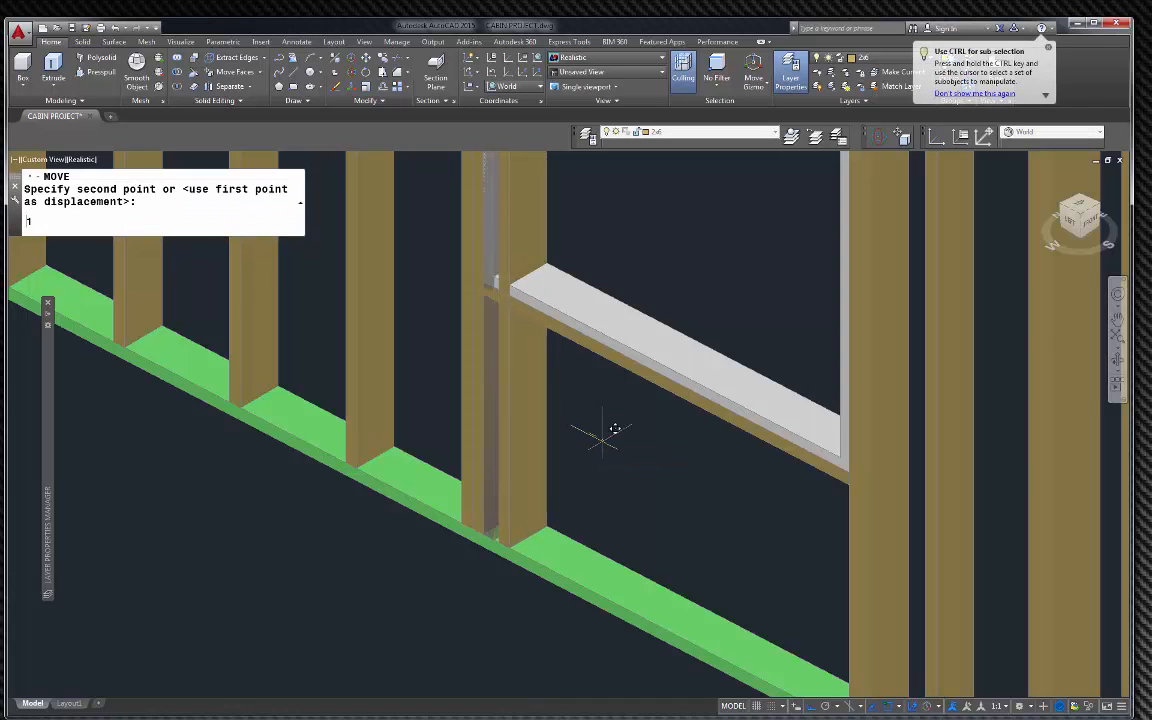
text(.5)
key(Return)
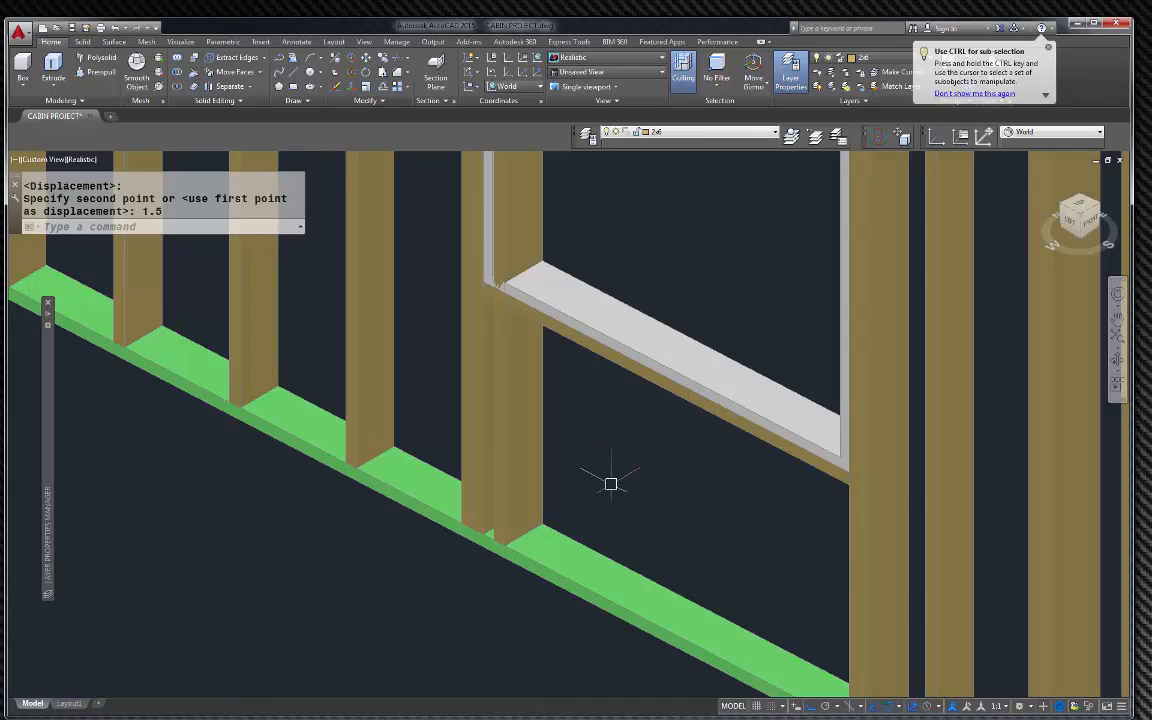
key(Escape)
Shorten the upright board by moving its top end face down to the underside of the window sill board
scroll(560, 465, down, 5)
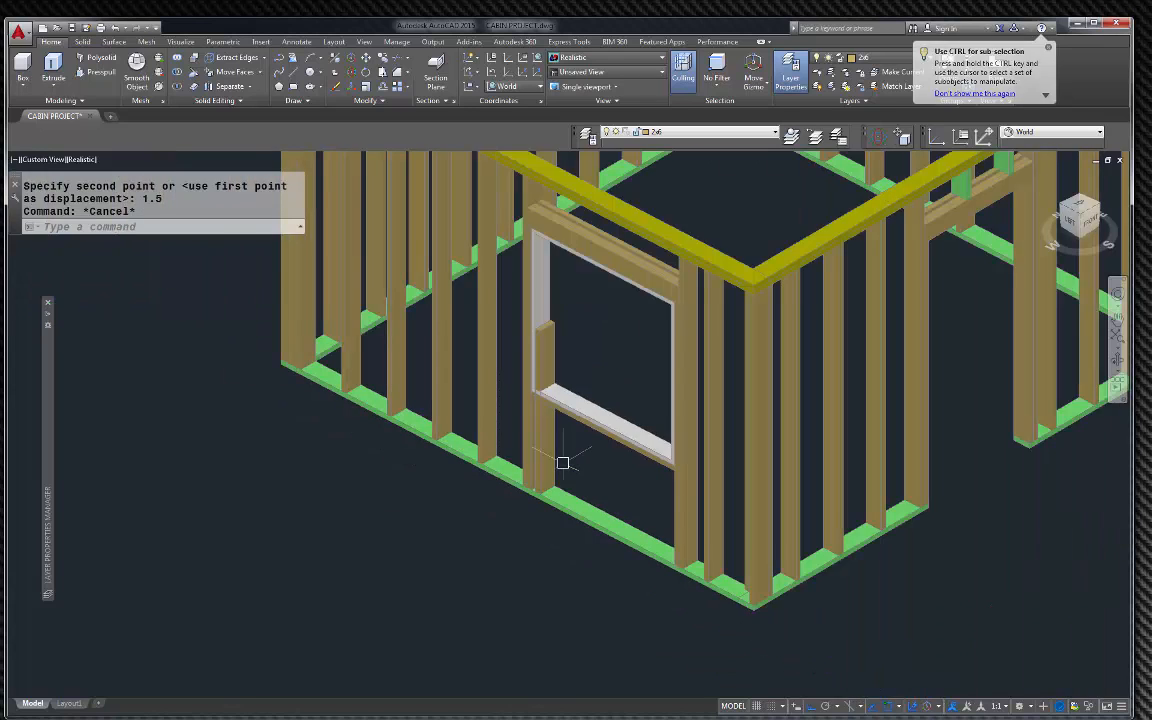
scroll(514, 321, up, 8)
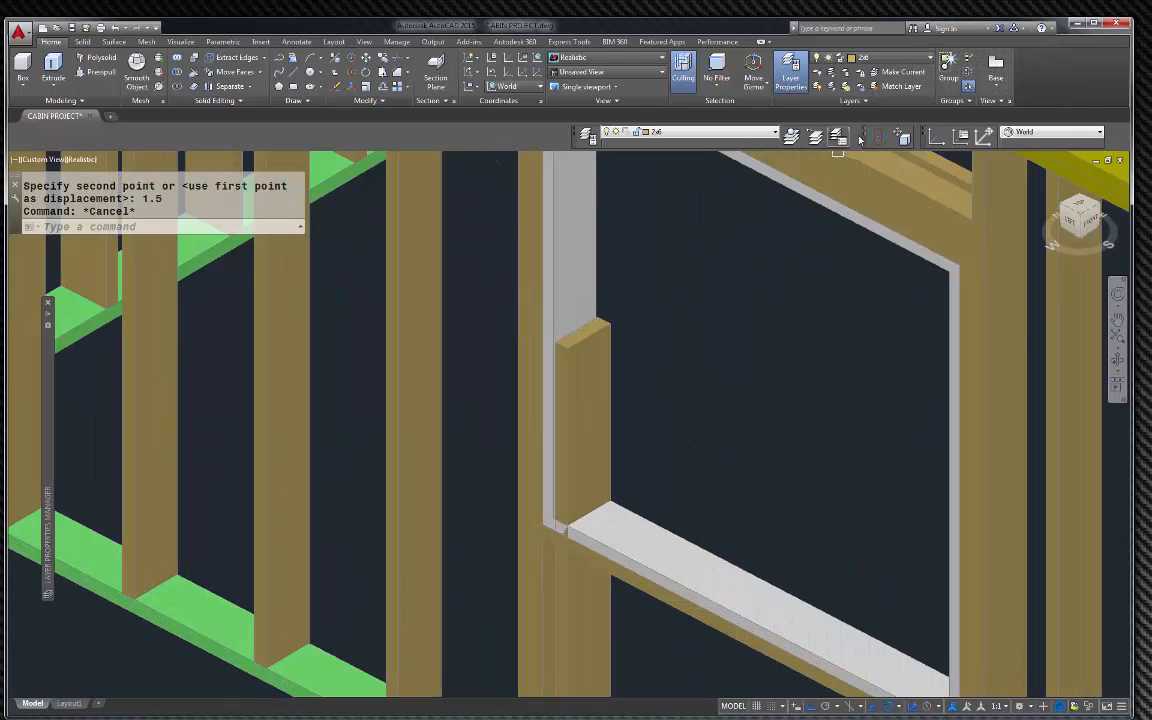
scroll(594, 320, up, 5)
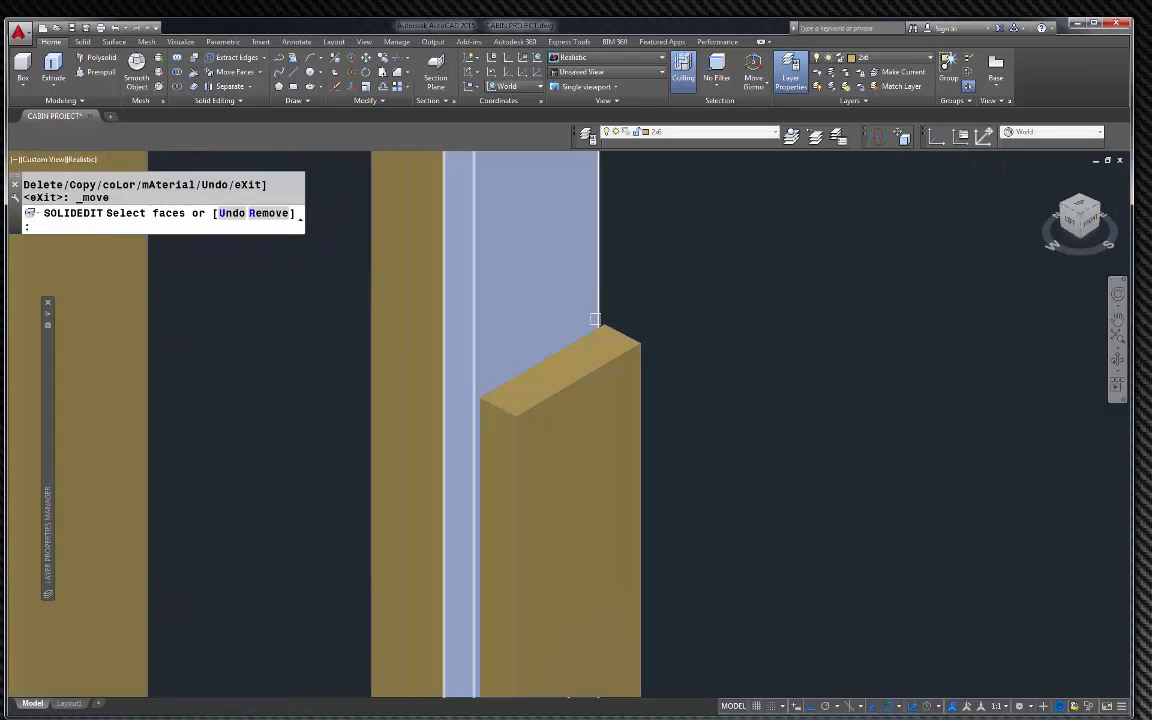
click(612, 345)
key(Return)
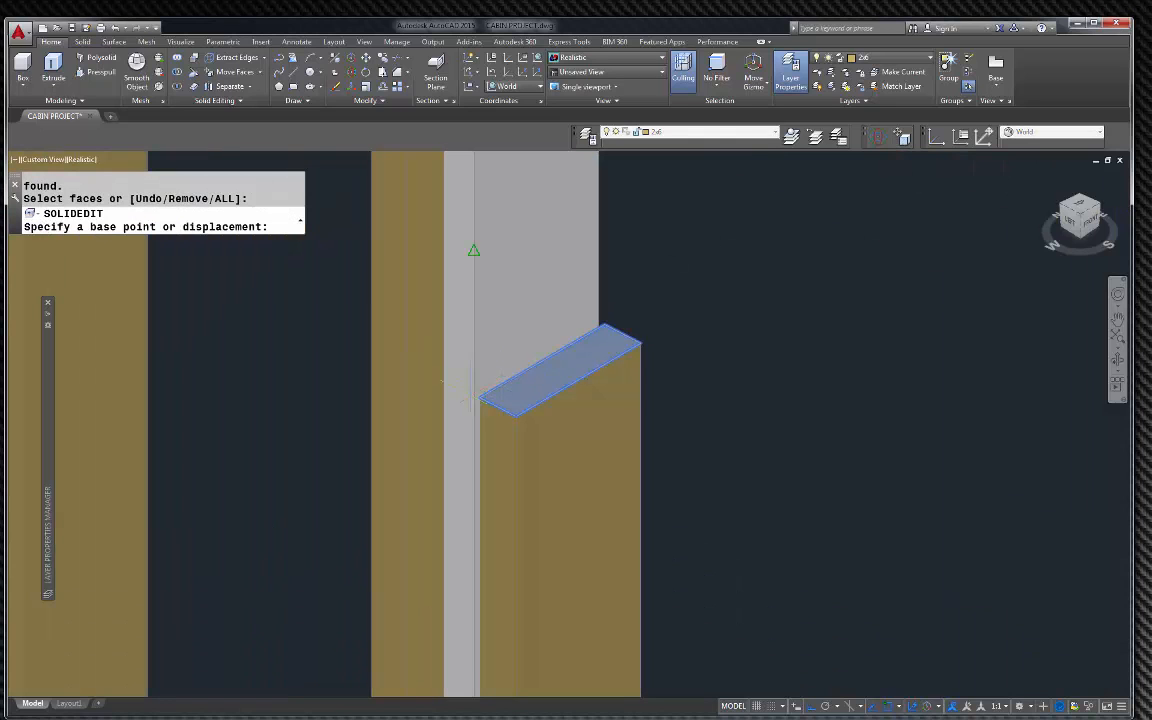
click(478, 398)
scroll(540, 390, down, 5)
scroll(602, 417, up, 6)
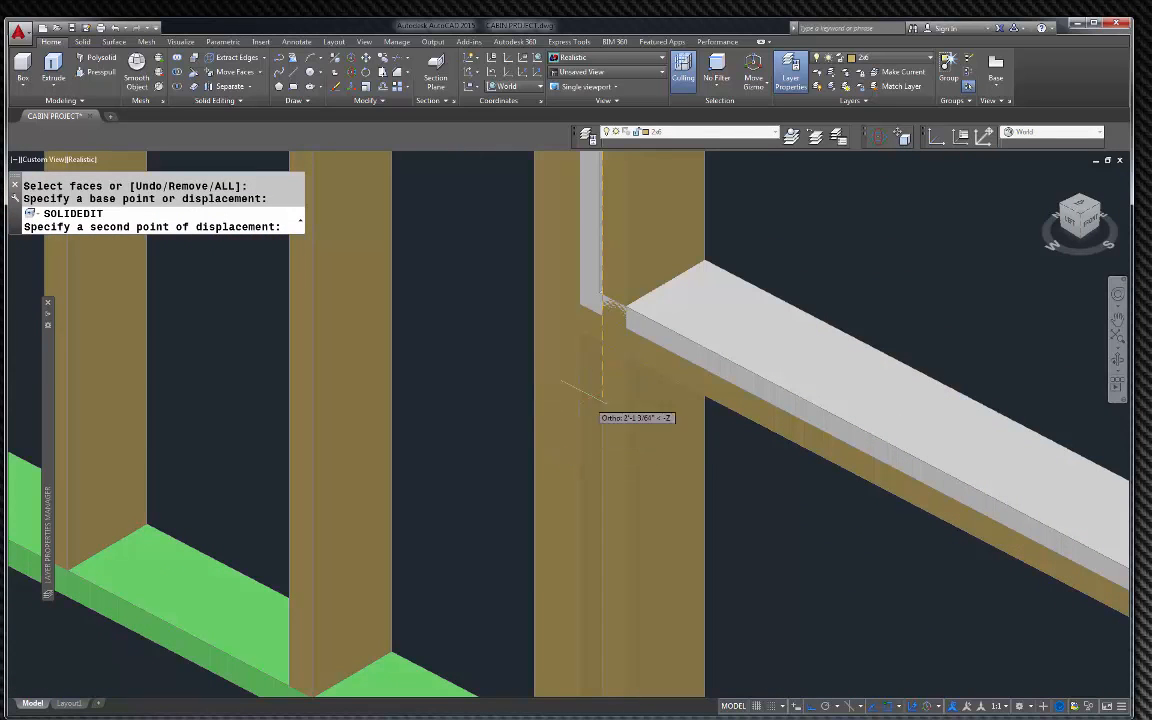
click(580, 330)
key(Escape)
Move the shortened stud back against the side stud, with its upper outer corner at the sill board's lower end corner
scroll(612, 363, up, 4)
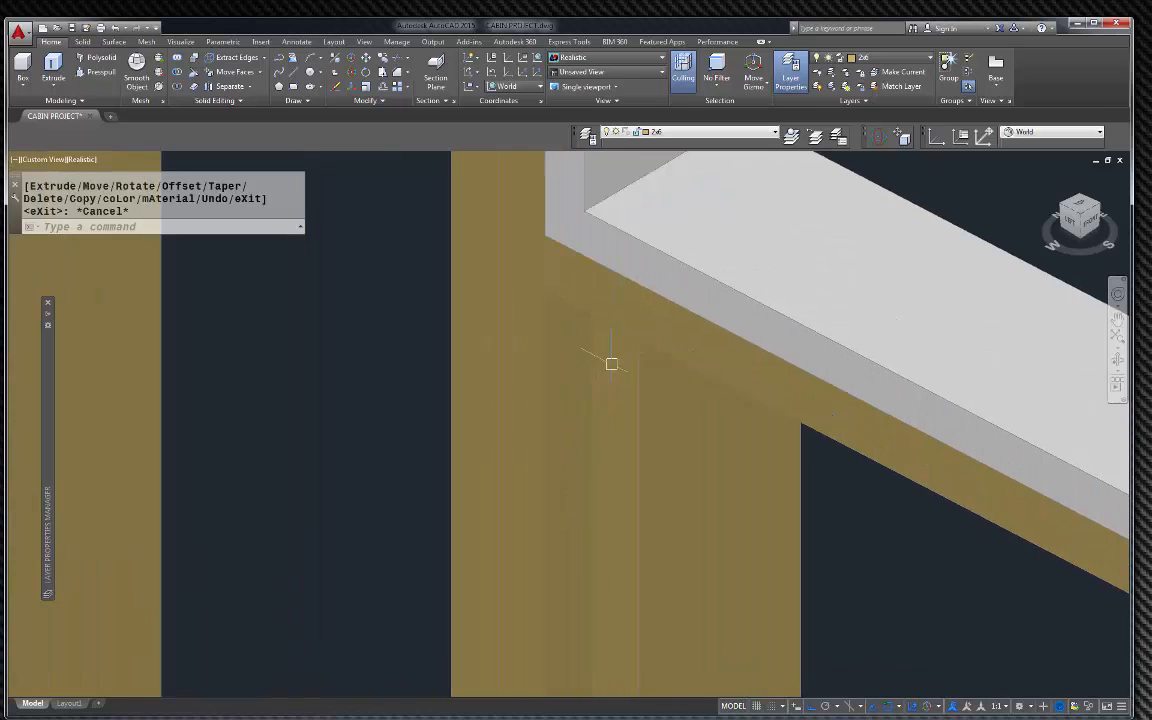
click(625, 386)
text(m)
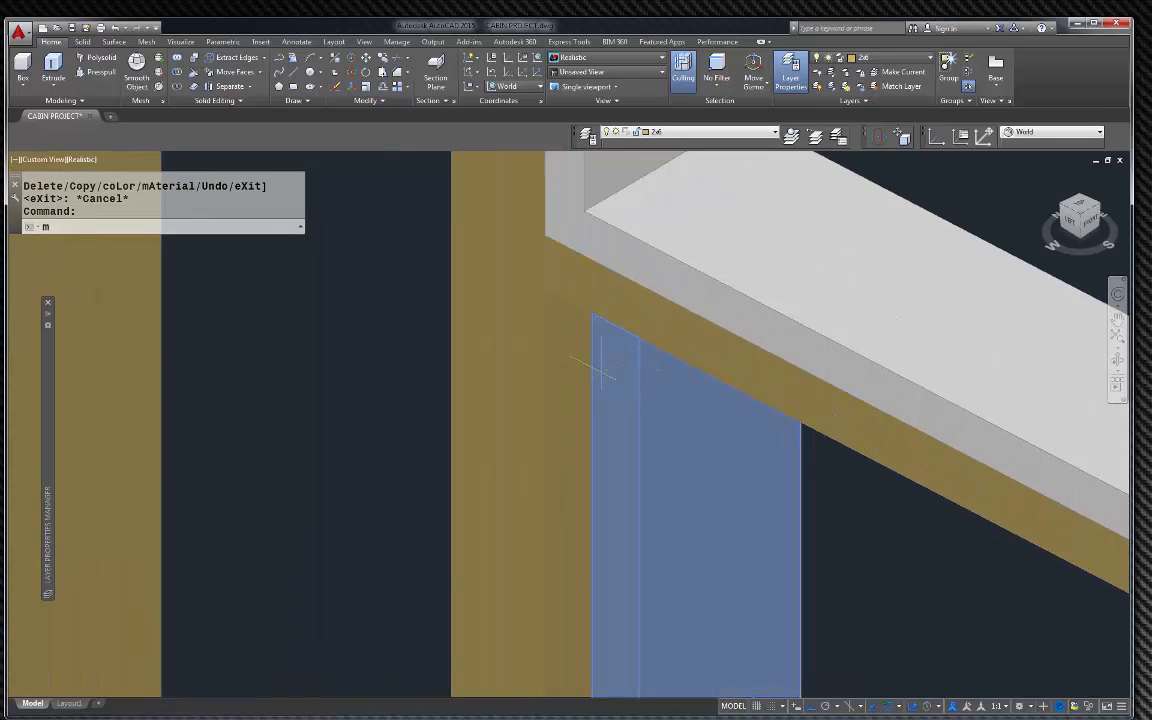
key(Return)
click(590, 316)
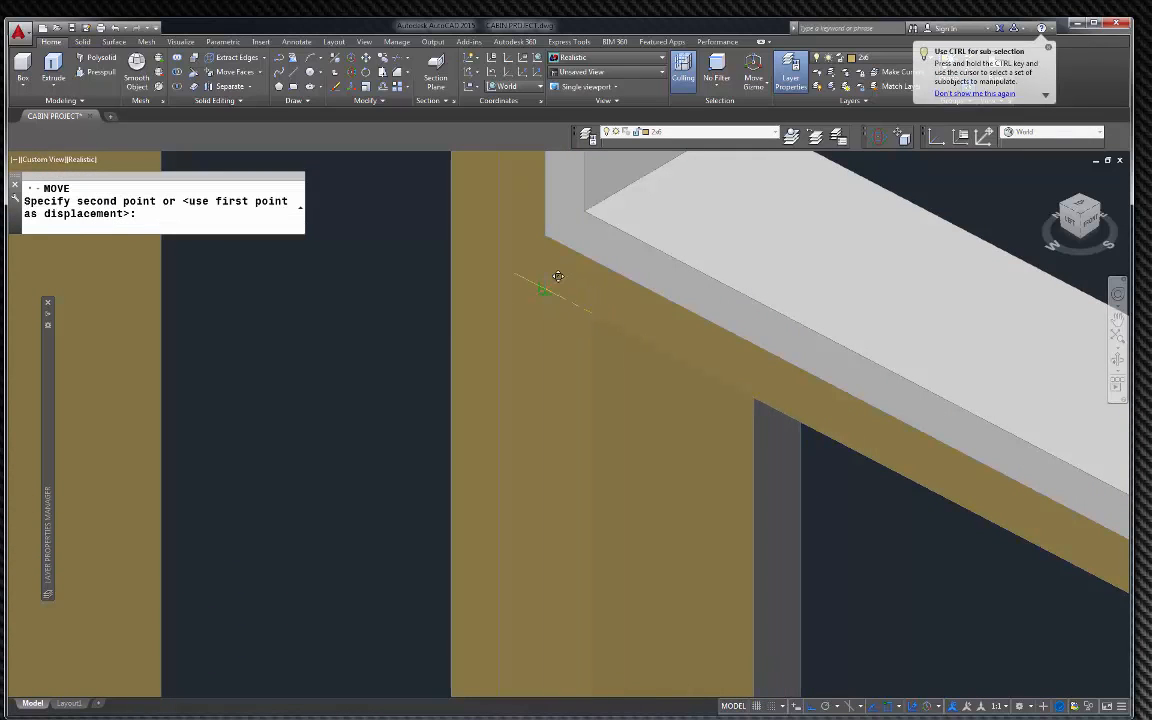
click(558, 276)
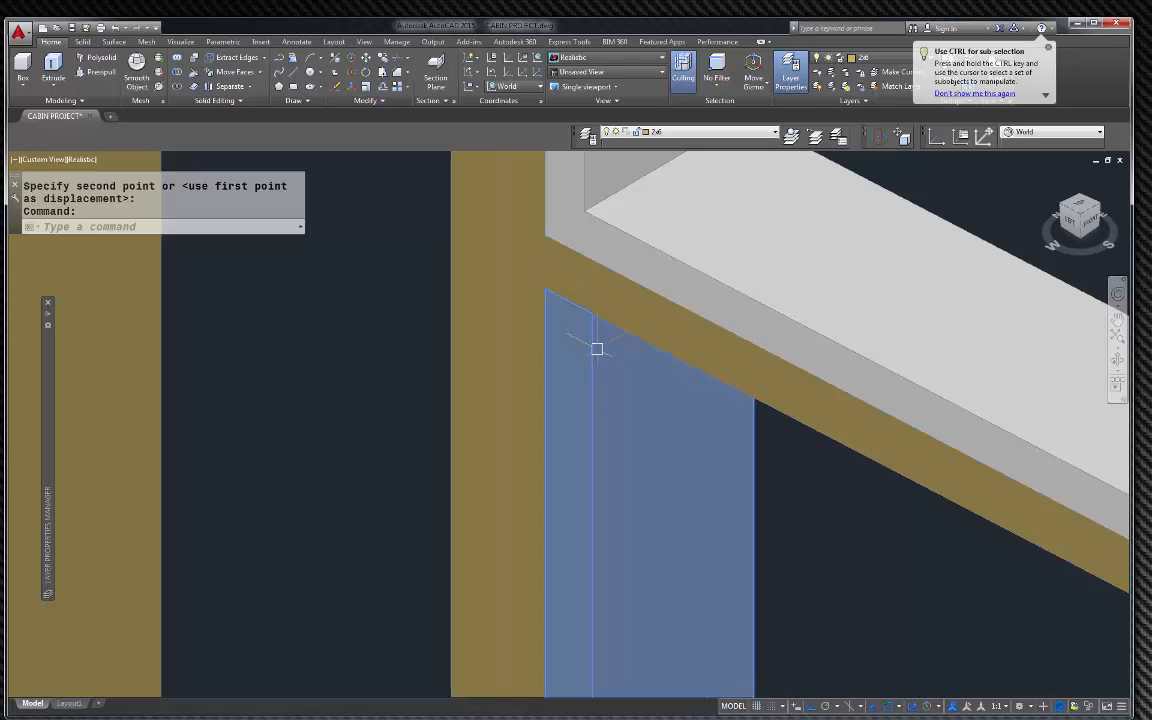
Copy the short stud from its upper corner to the sill board's opposite lower end corner, against the other side stud
text(c)
key(Return)
click(600, 302)
scroll(600, 302, down, 5)
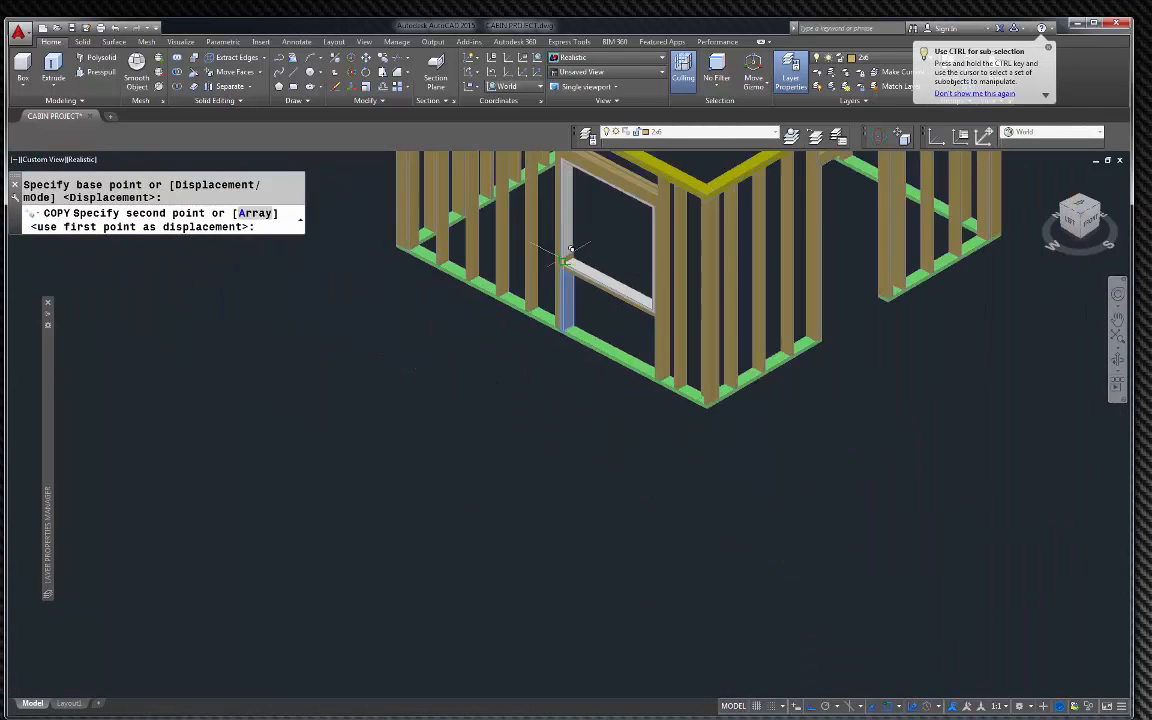
scroll(745, 387, up, 8)
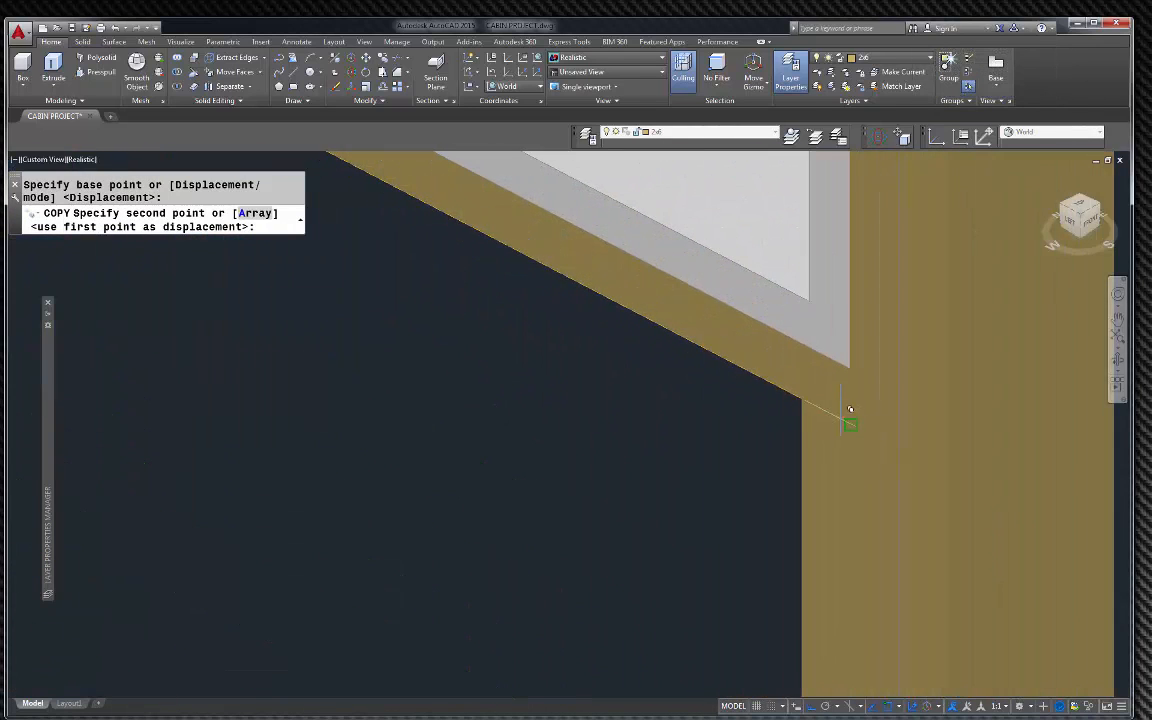
click(859, 414)
key(Escape)
Measure the spacing along the bottom plate from the corner post to the midpoint of the nearest regular stud's base
scroll(823, 411, down, 5)
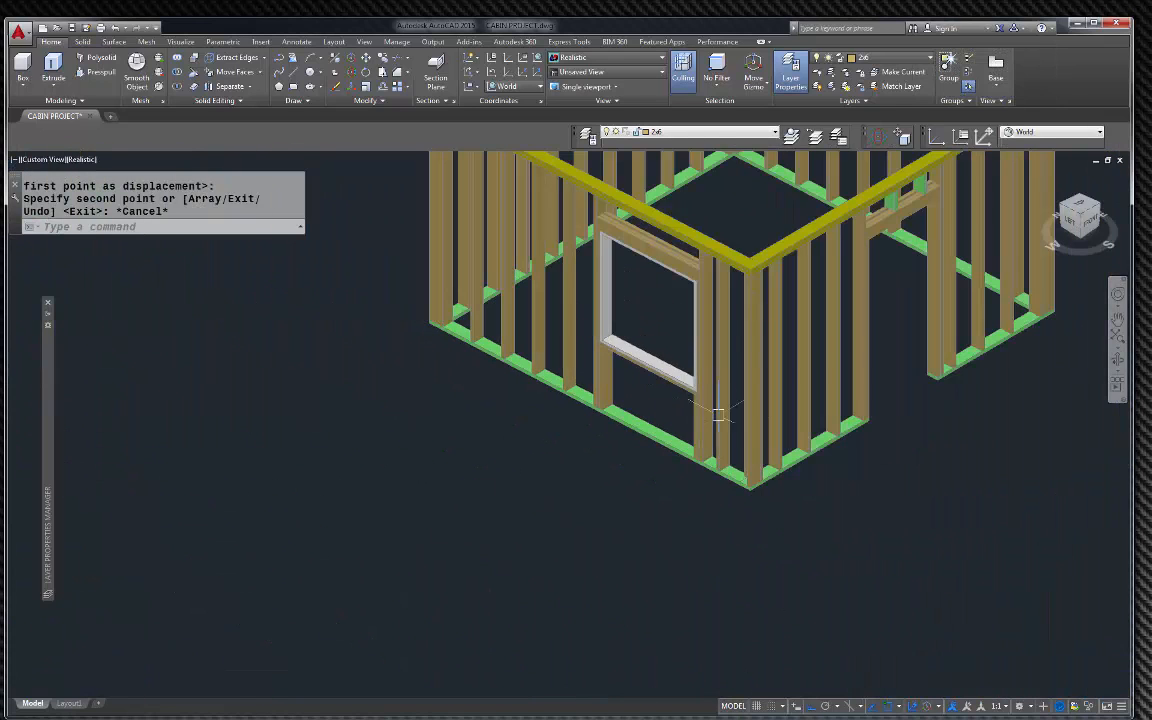
scroll(714, 475, up, 6)
scroll(767, 493, up, 2)
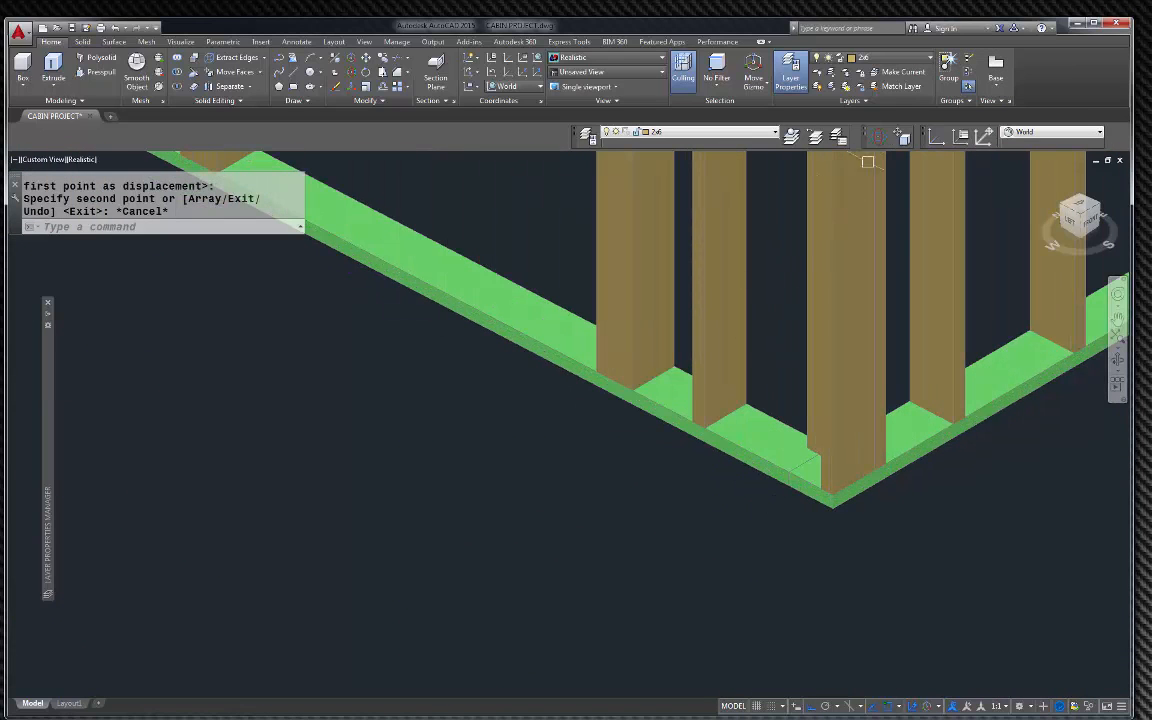
key(Escape)
key(Escape)
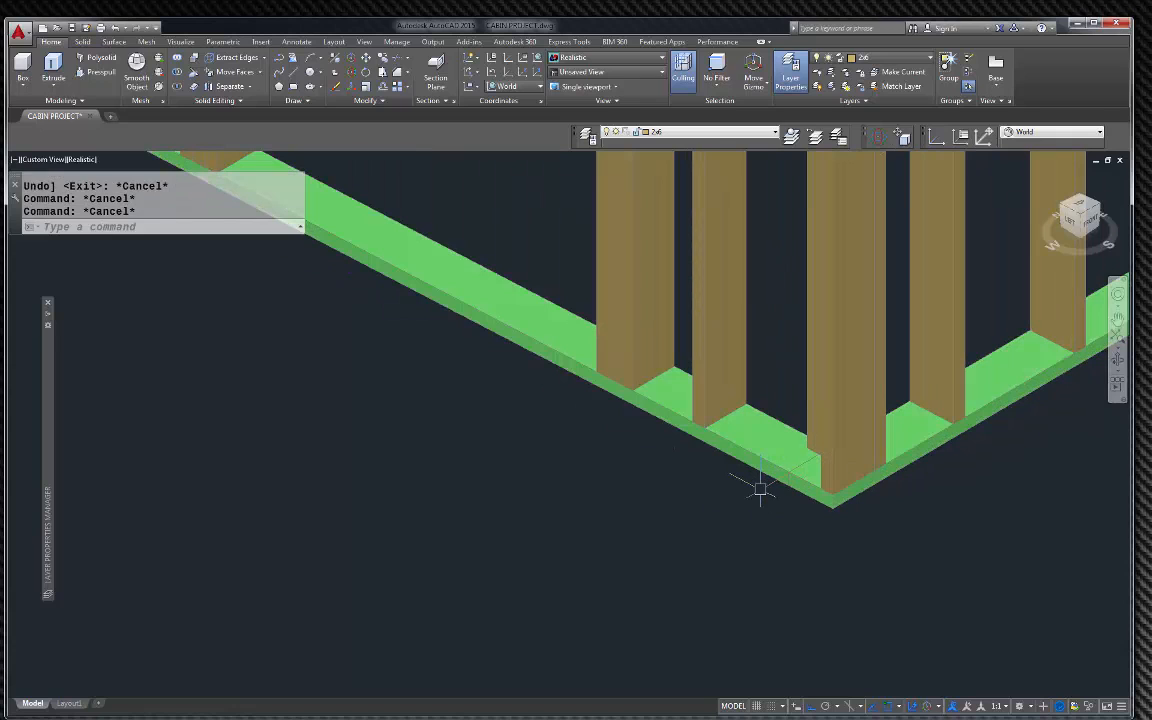
text(DI)
key(Return)
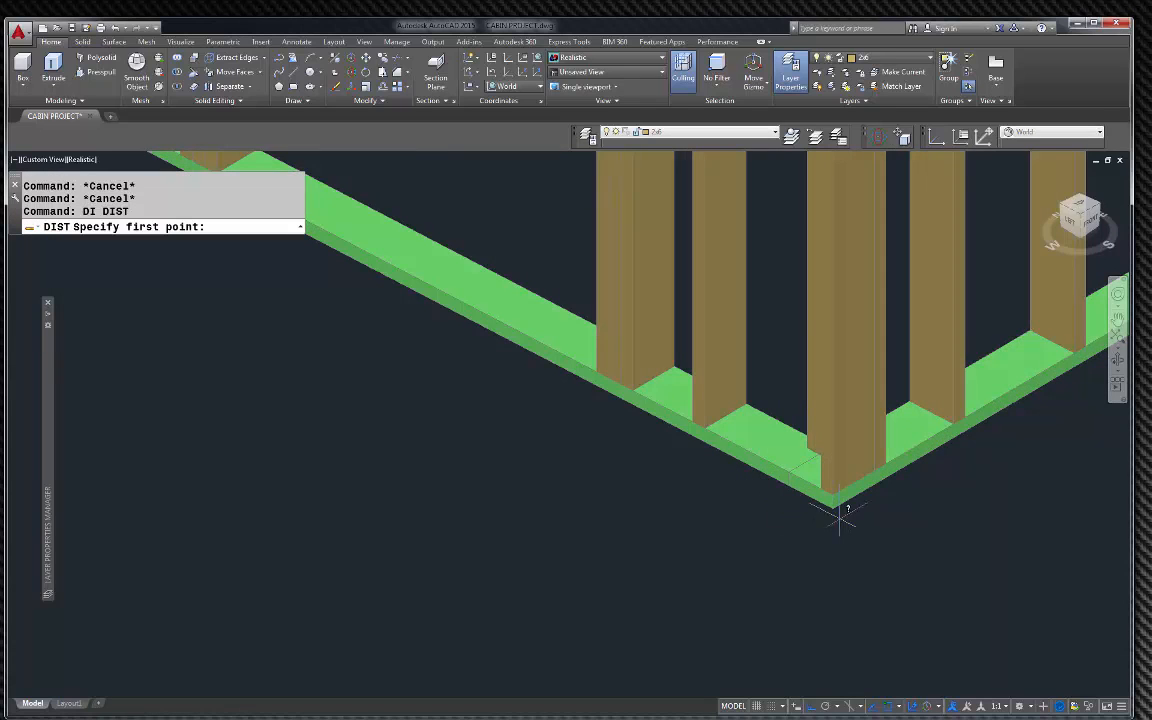
scroll(835, 505, up, 2)
click(833, 485)
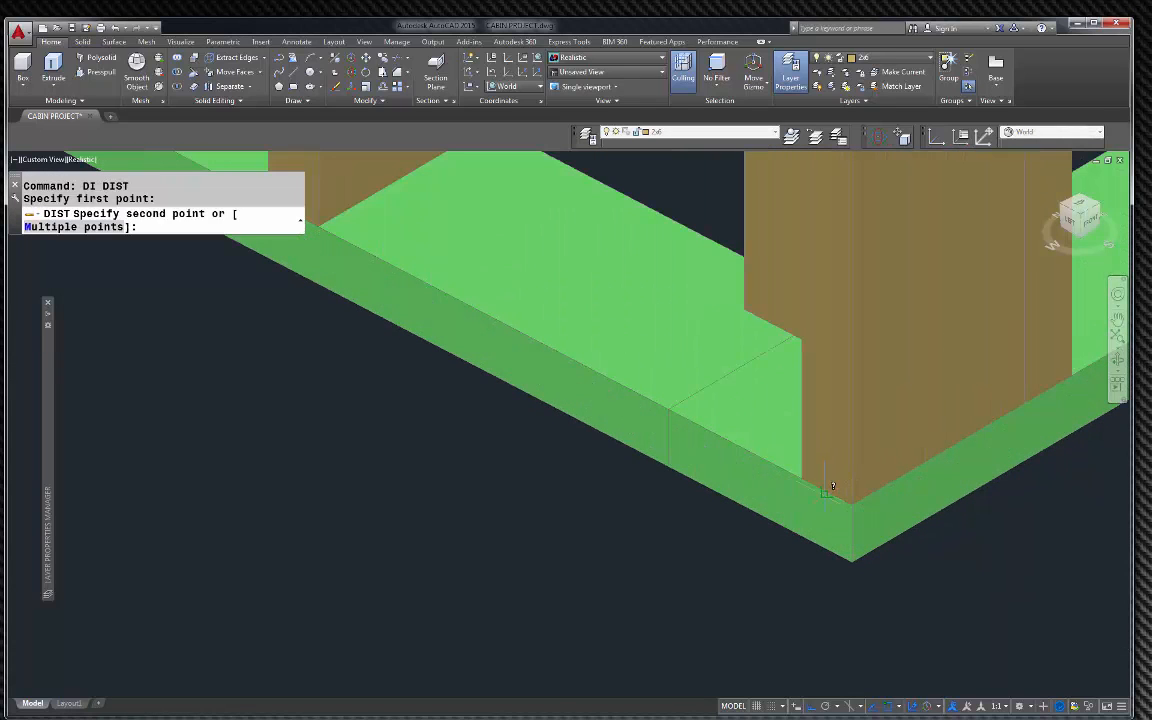
scroll(543, 329, down, 4)
scroll(512, 292, up, 4)
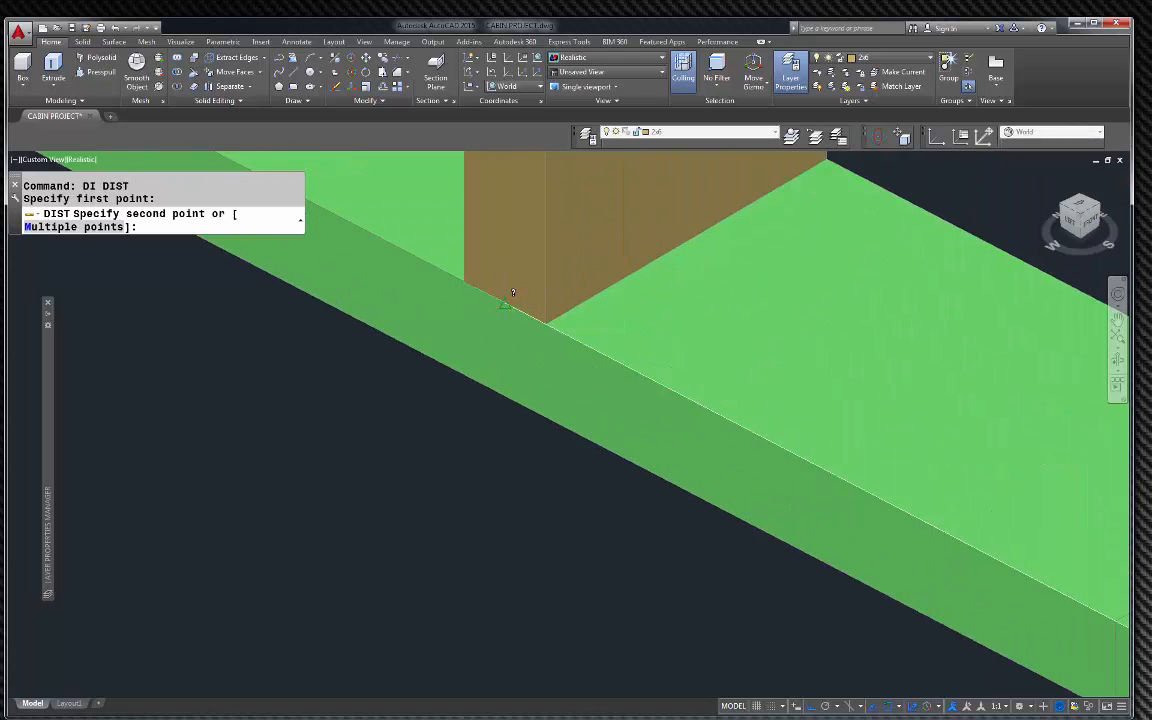
click(504, 303)
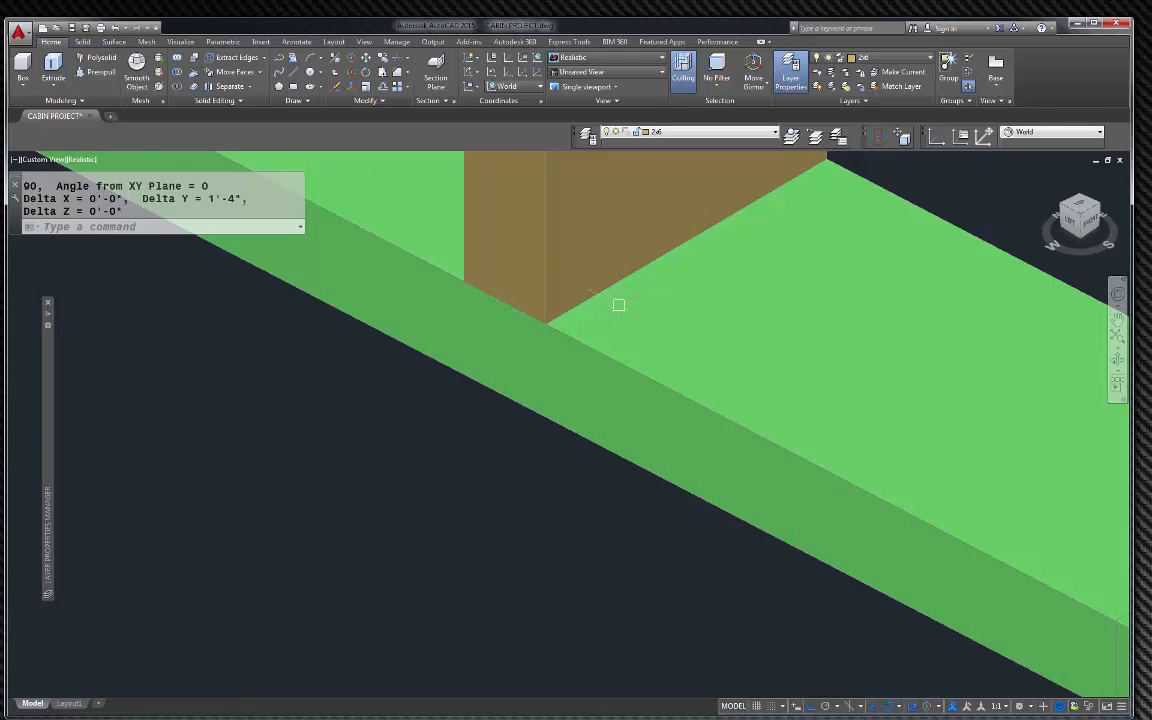
Copy the short stud nearest the cabin corner by its base midpoint onto the base midpoint of the adjacent regular stud
scroll(618, 305, down, 5)
scroll(628, 318, up, 5)
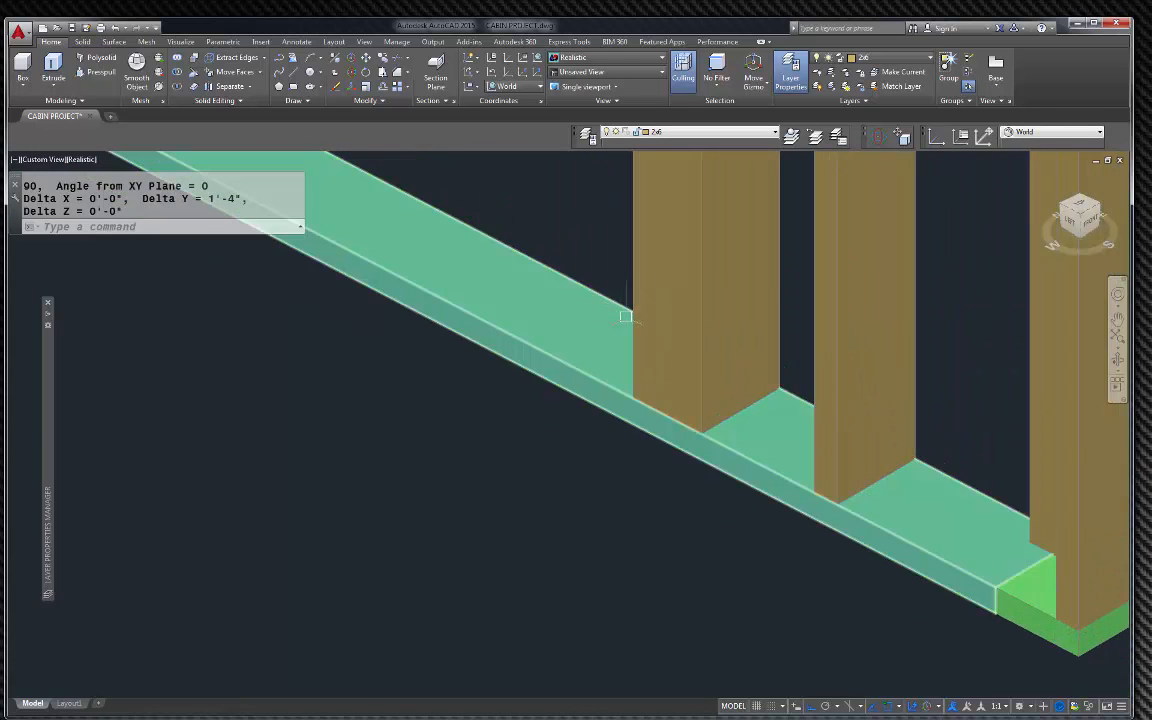
click(631, 311)
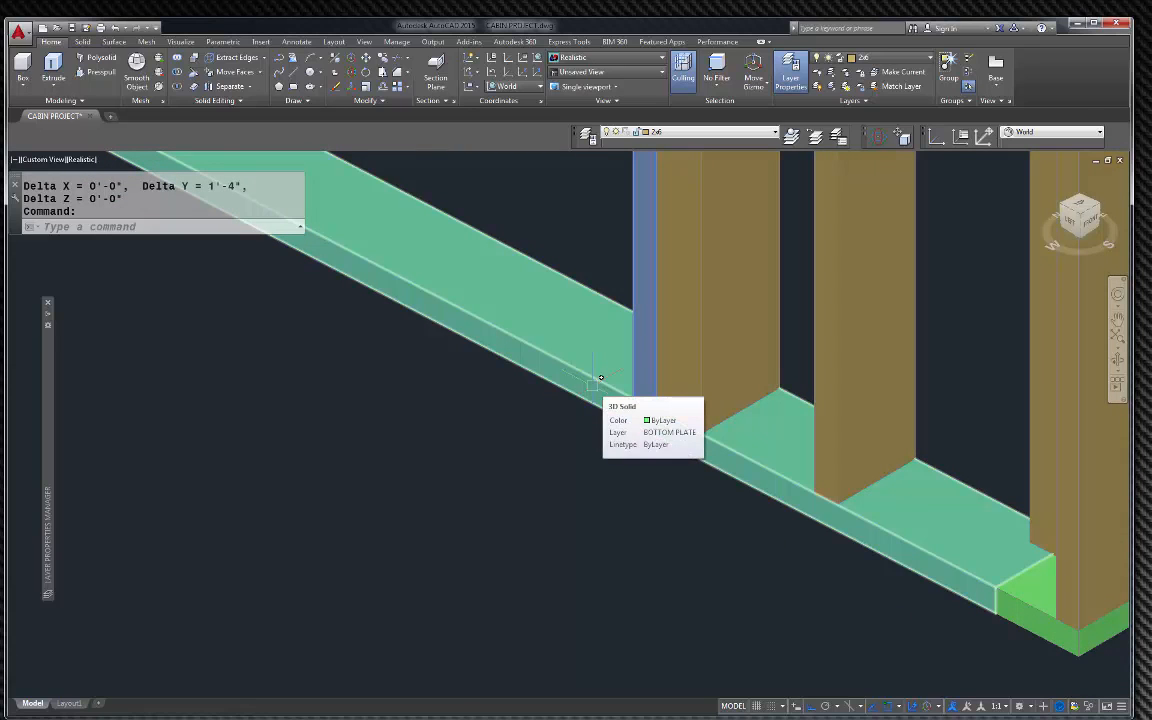
text(c)
key(Return)
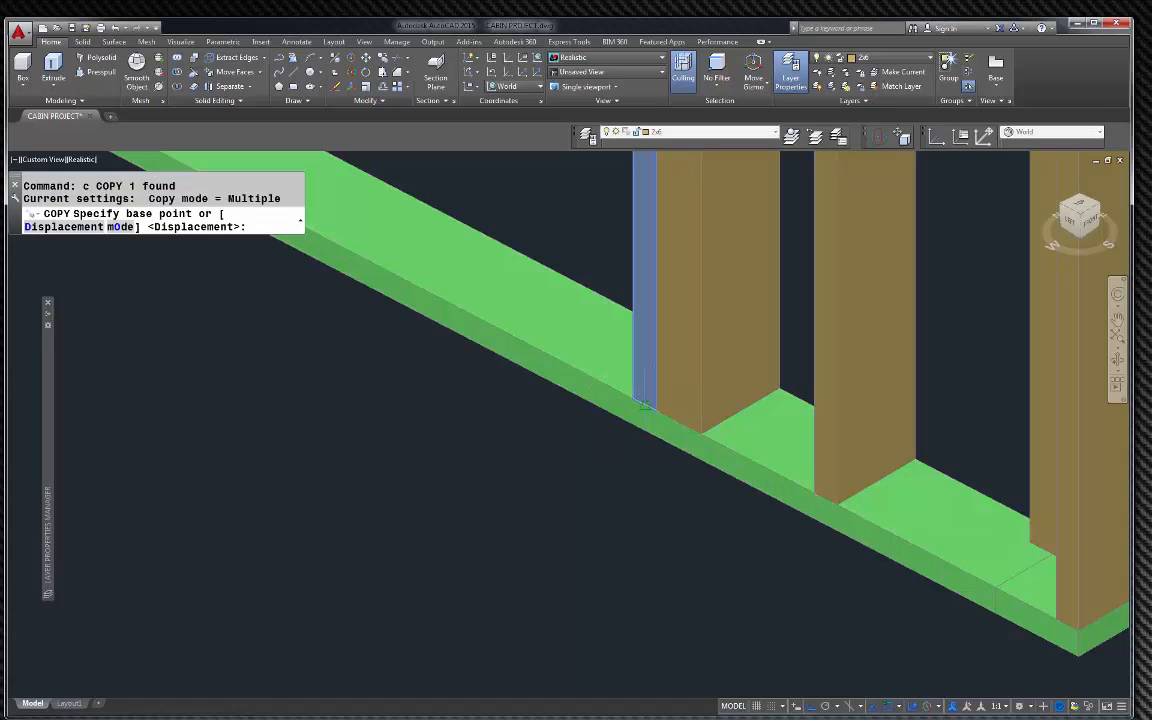
click(698, 402)
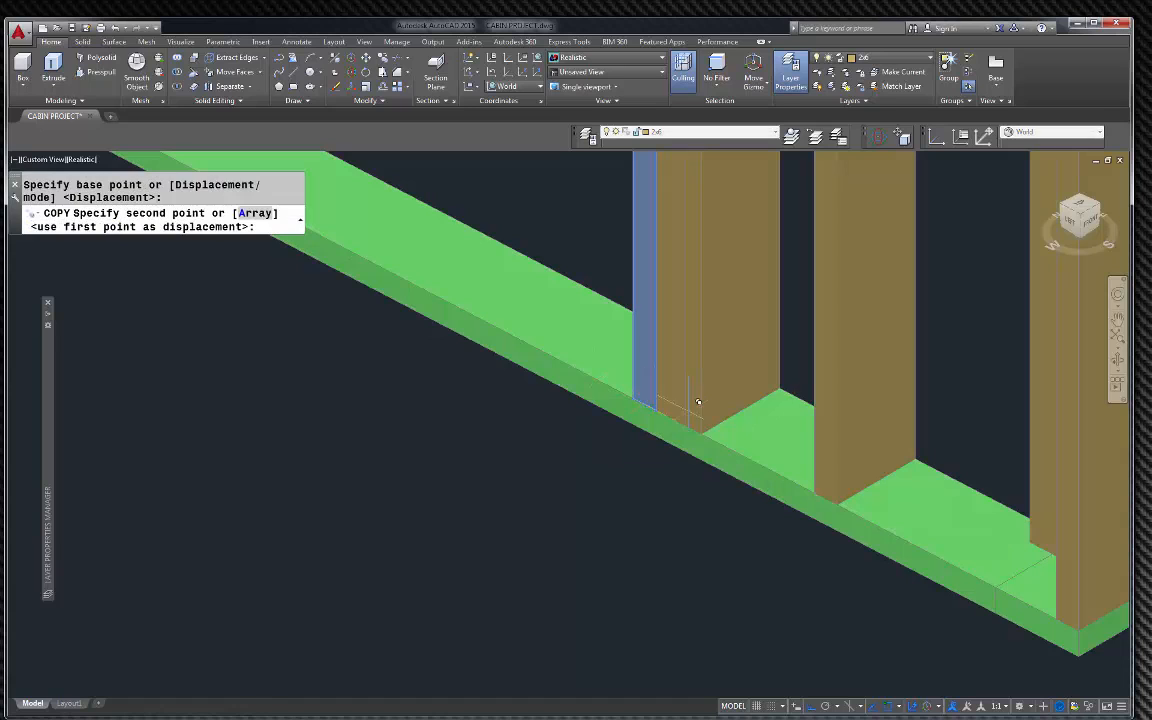
click(836, 490)
key(Escape)
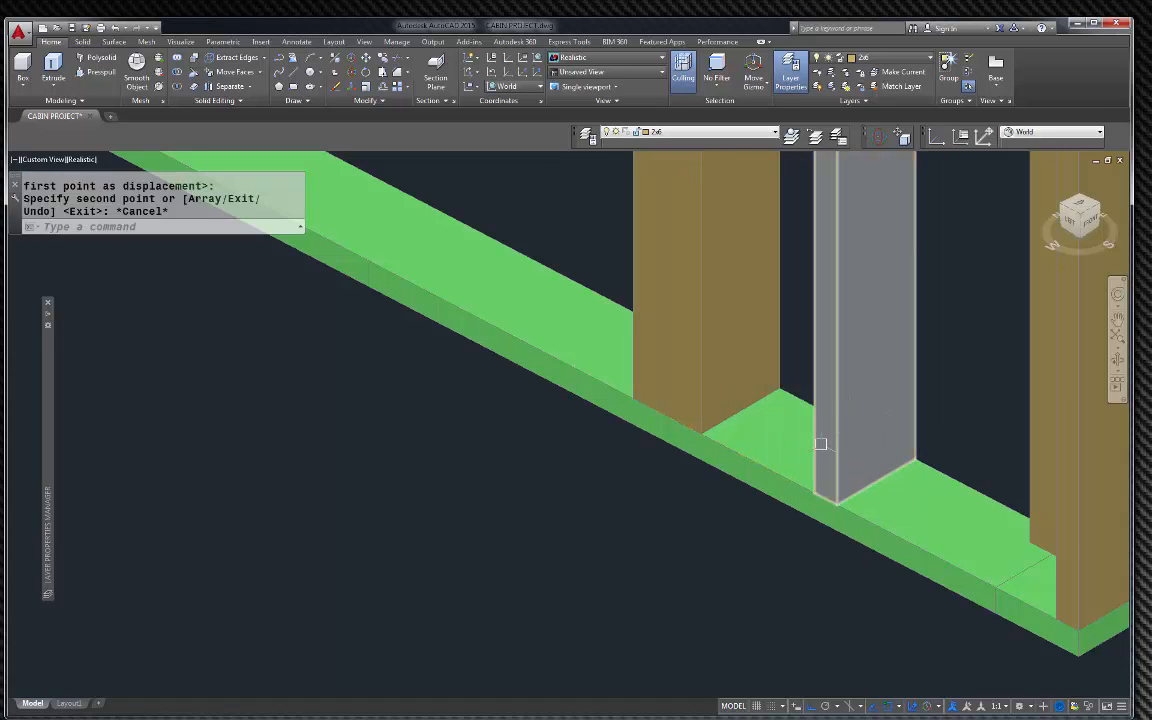
Move the short stud copy at the regular stud 16 inches along the wall to below the window sill
scroll(832, 436, down, 4)
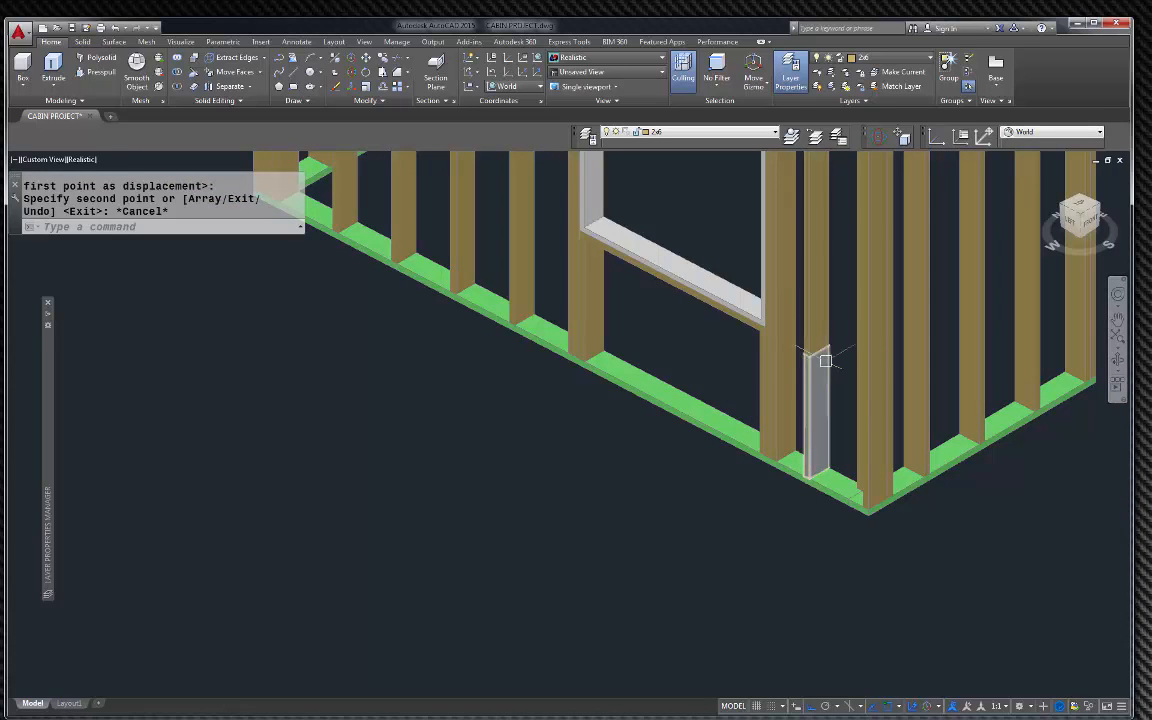
click(824, 391)
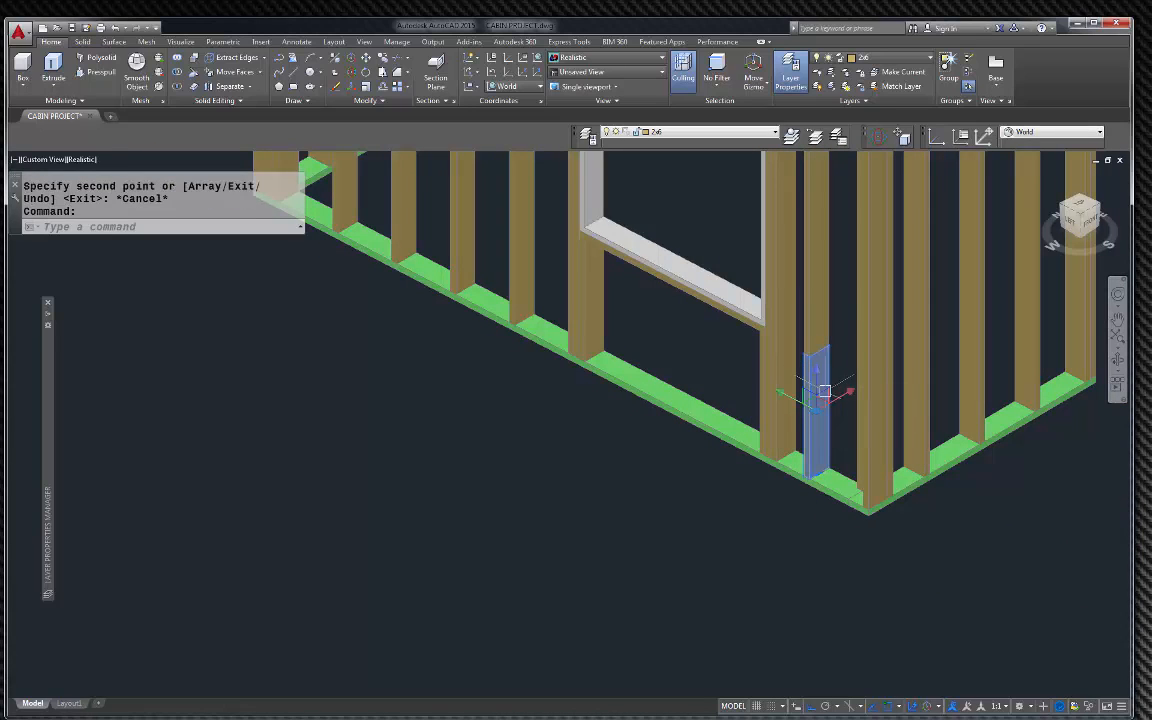
text(m)
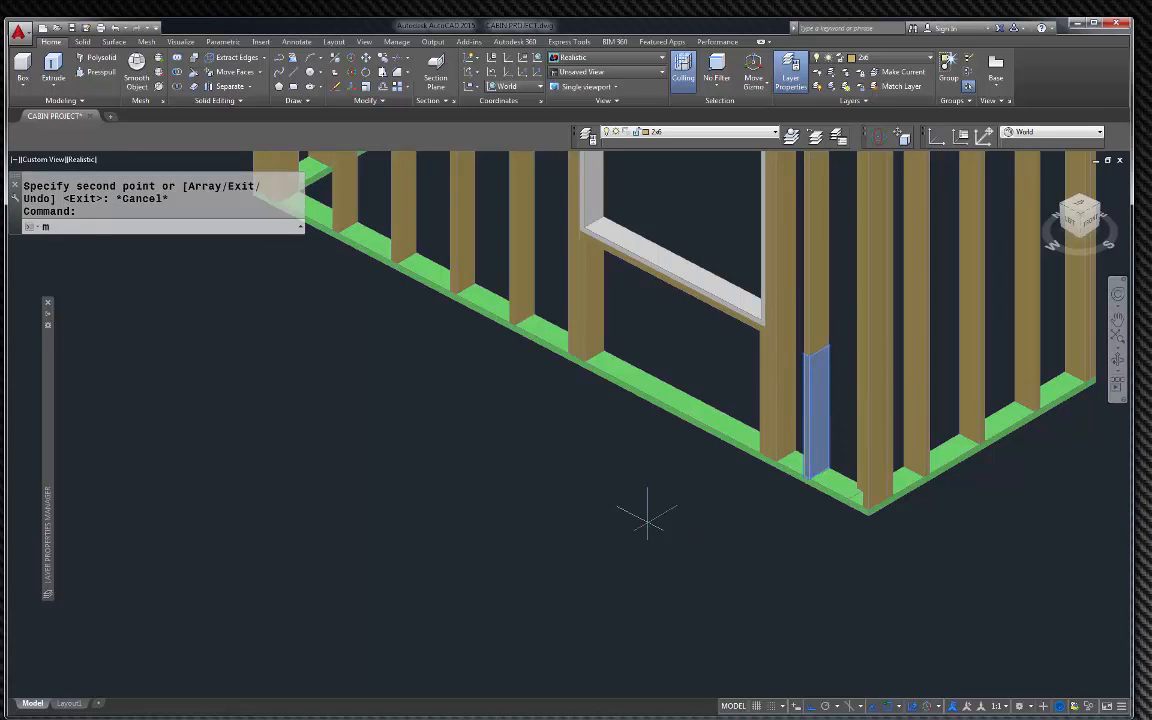
key(Return)
click(664, 494)
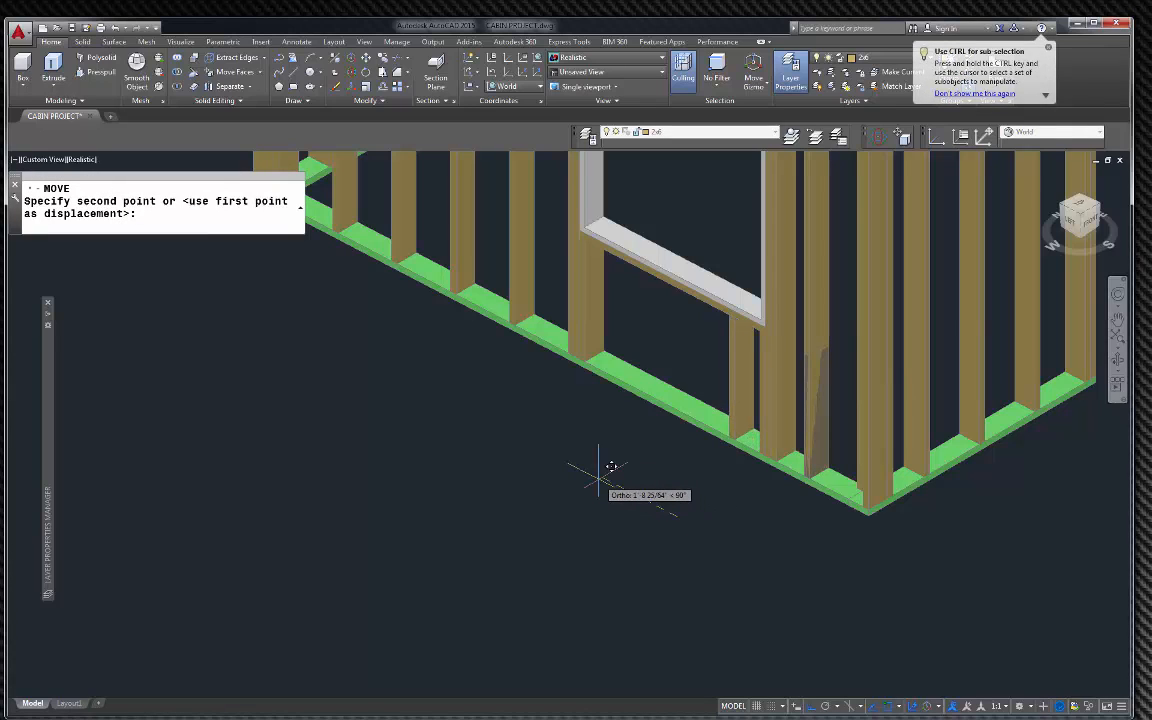
text(16)
key(Return)
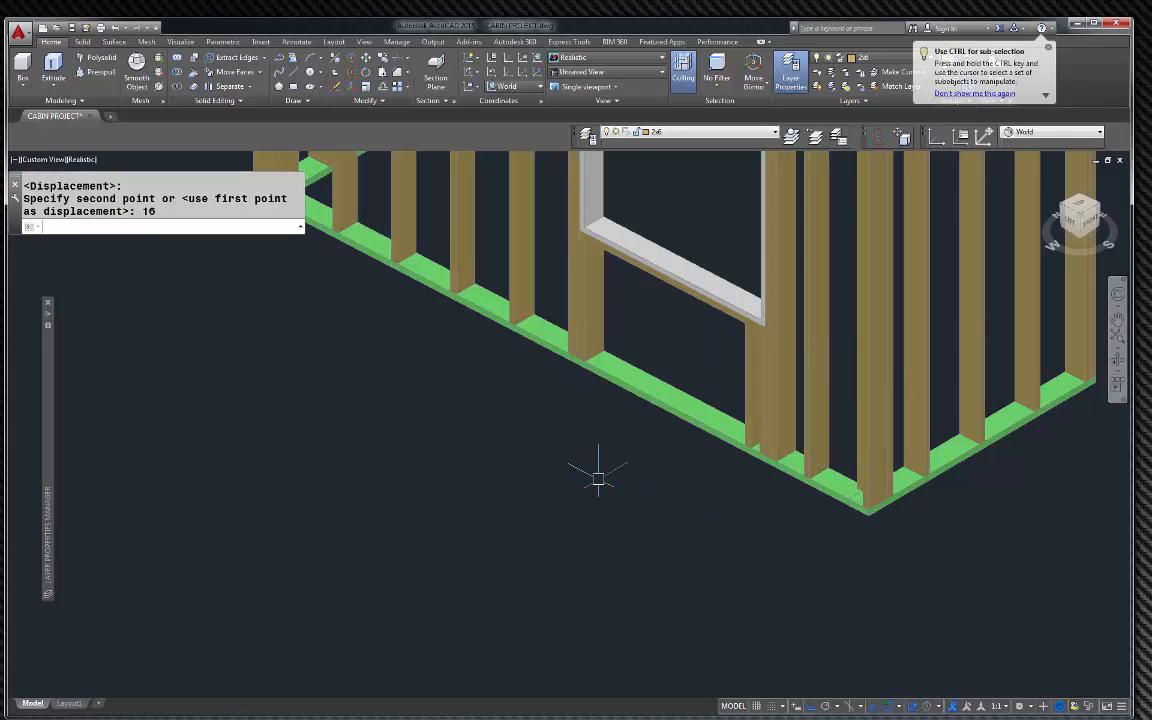
Try to place further short studs at distances of 32 and 48 inches along the wall
key(Return)
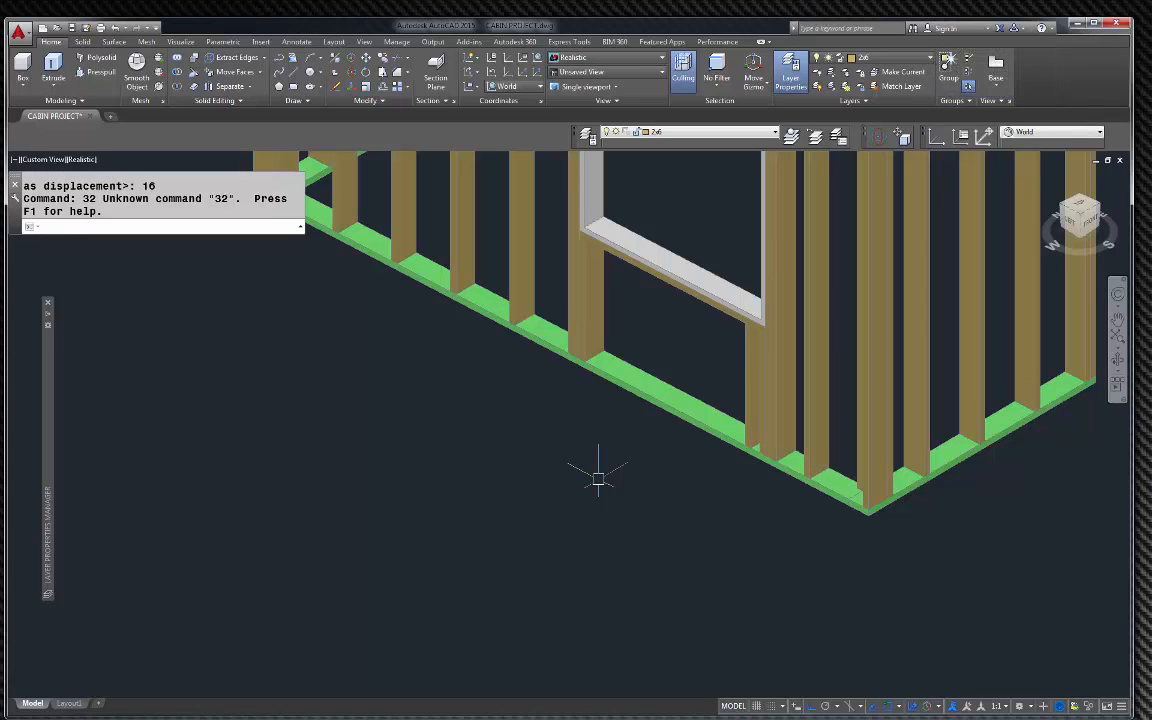
text(48)
key(Return)
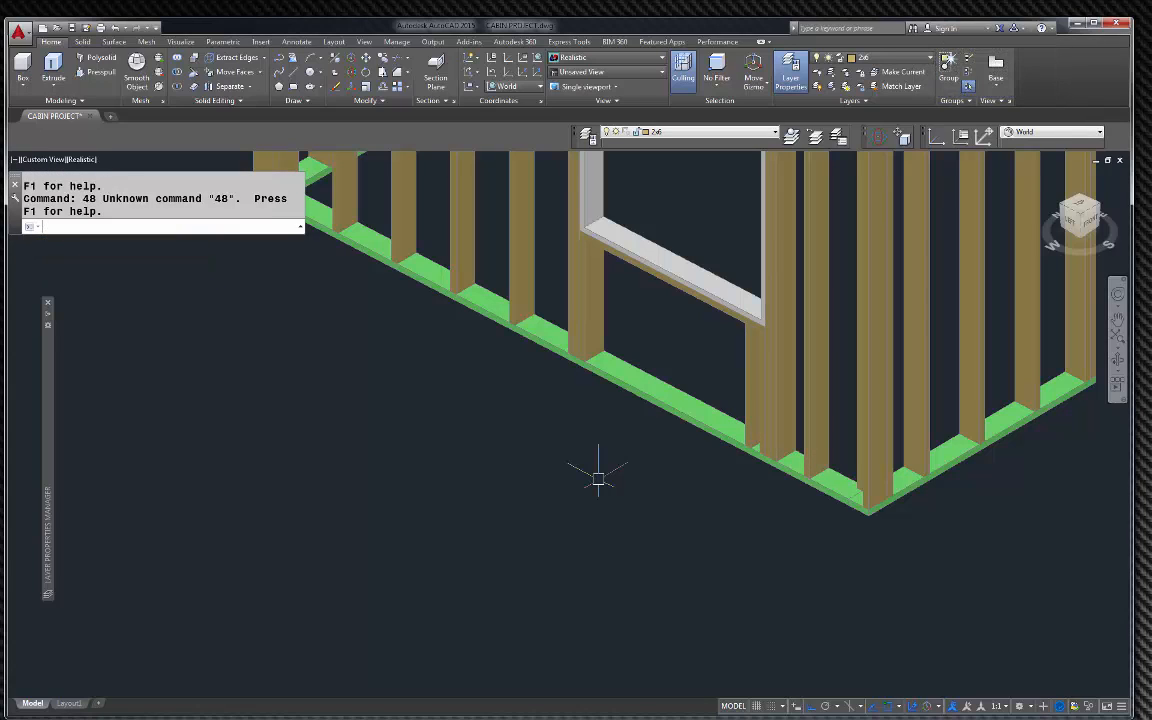
key(Escape)
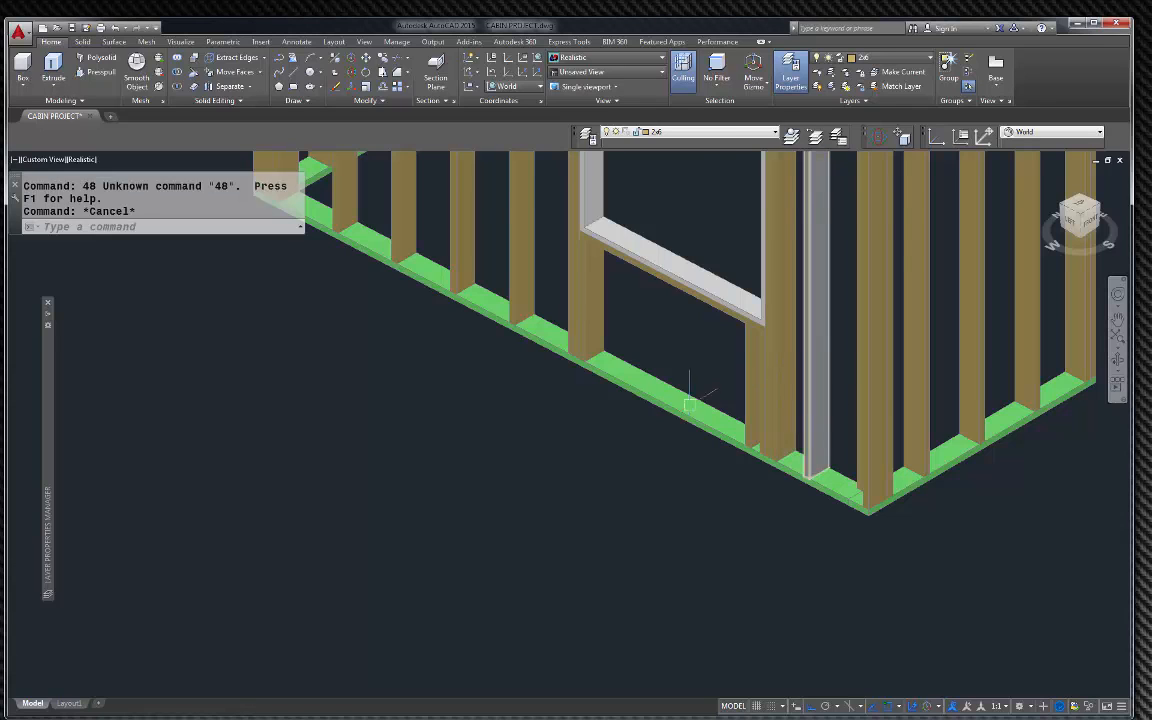
scroll(689, 399, down, 5)
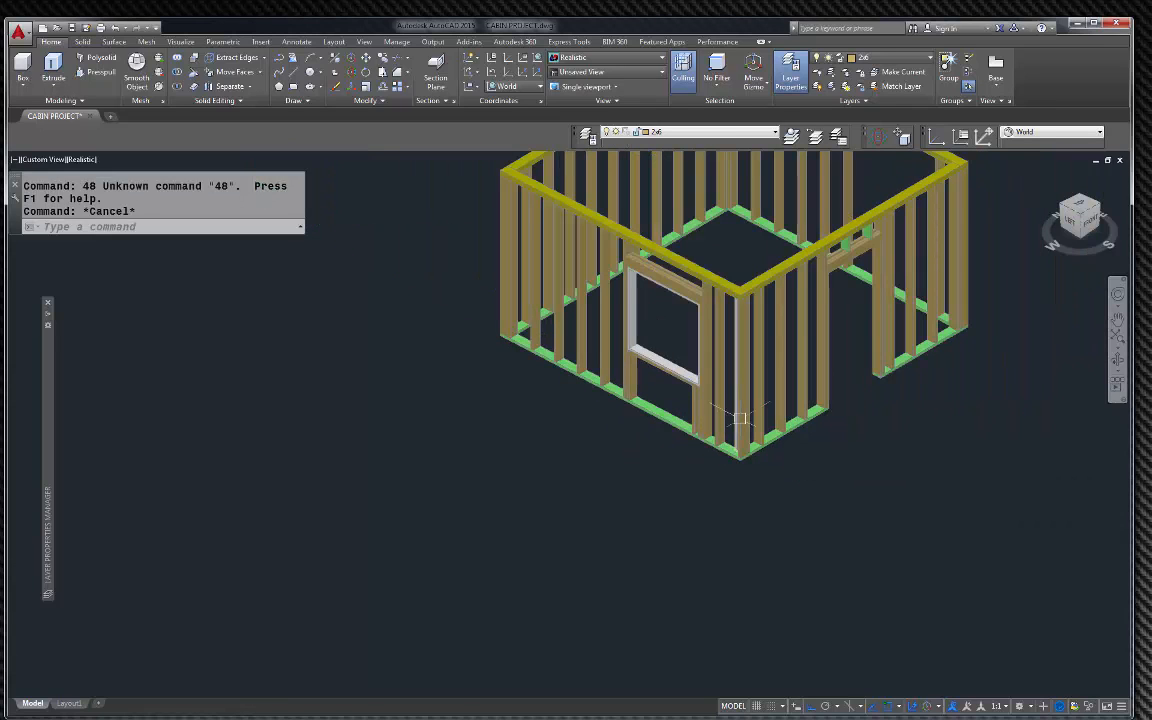
scroll(716, 348, down, 6)
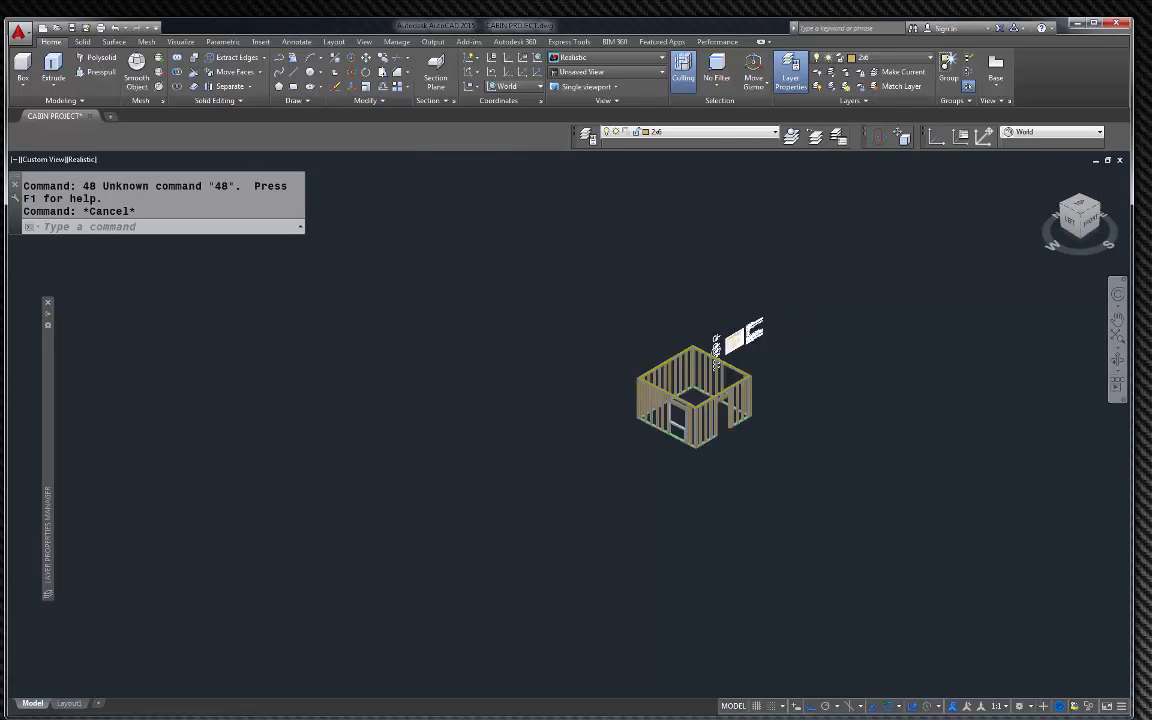
text(u)
key(Return)
scroll(725, 391, up, 5)
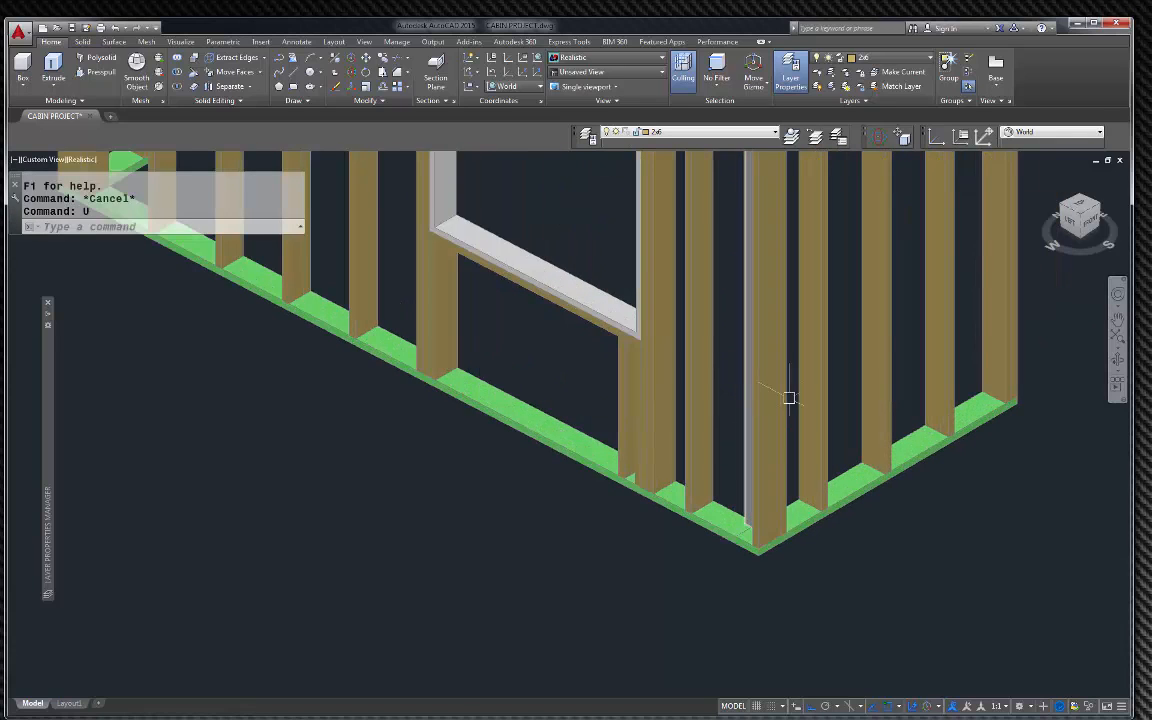
key(Escape)
scroll(766, 495, up, 2)
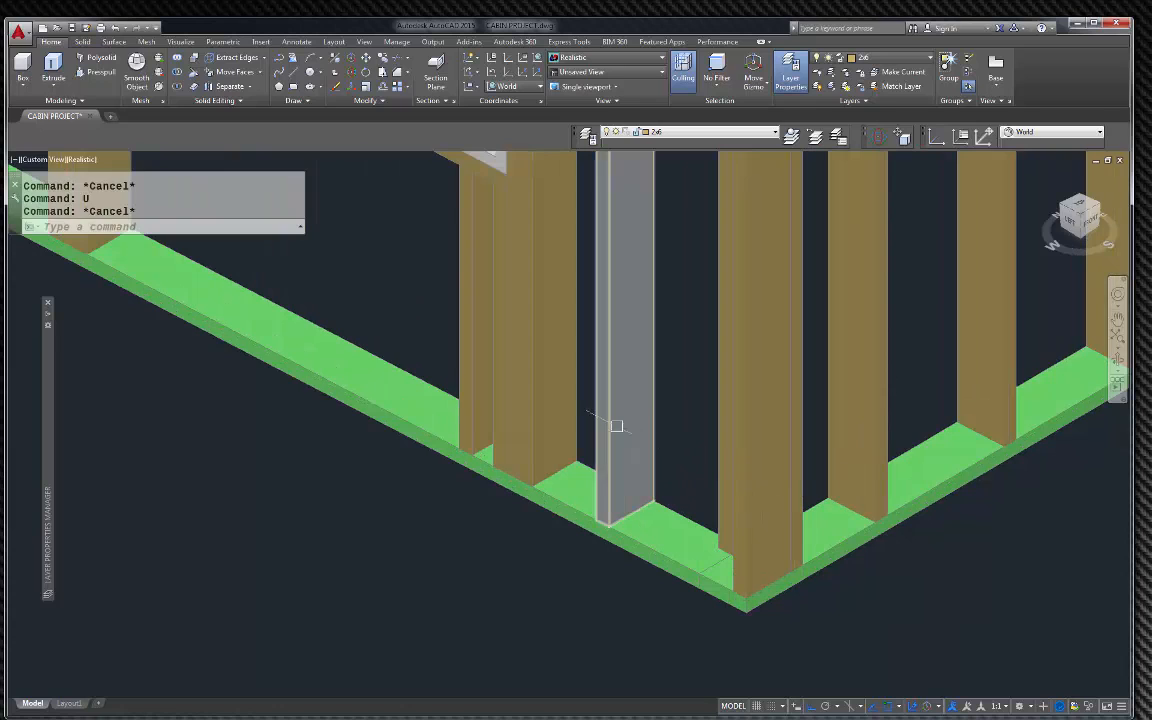
scroll(616, 426, down, 4)
scroll(648, 353, up, 3)
click(669, 345)
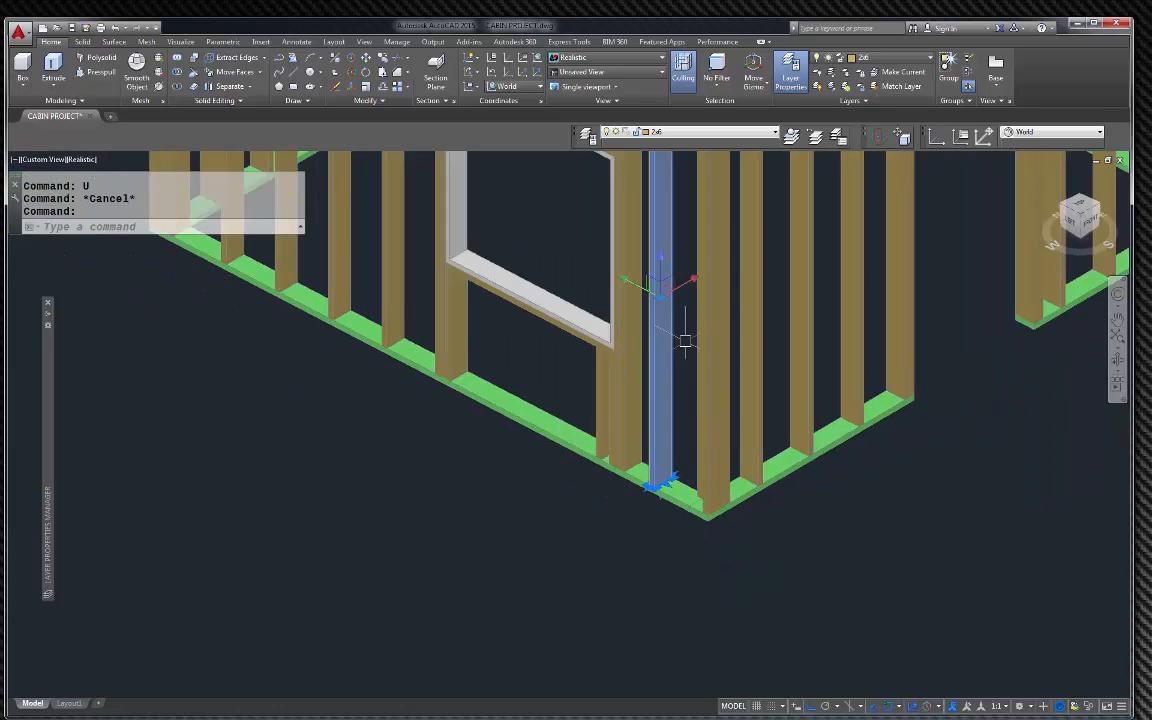
text(m)
key(Return)
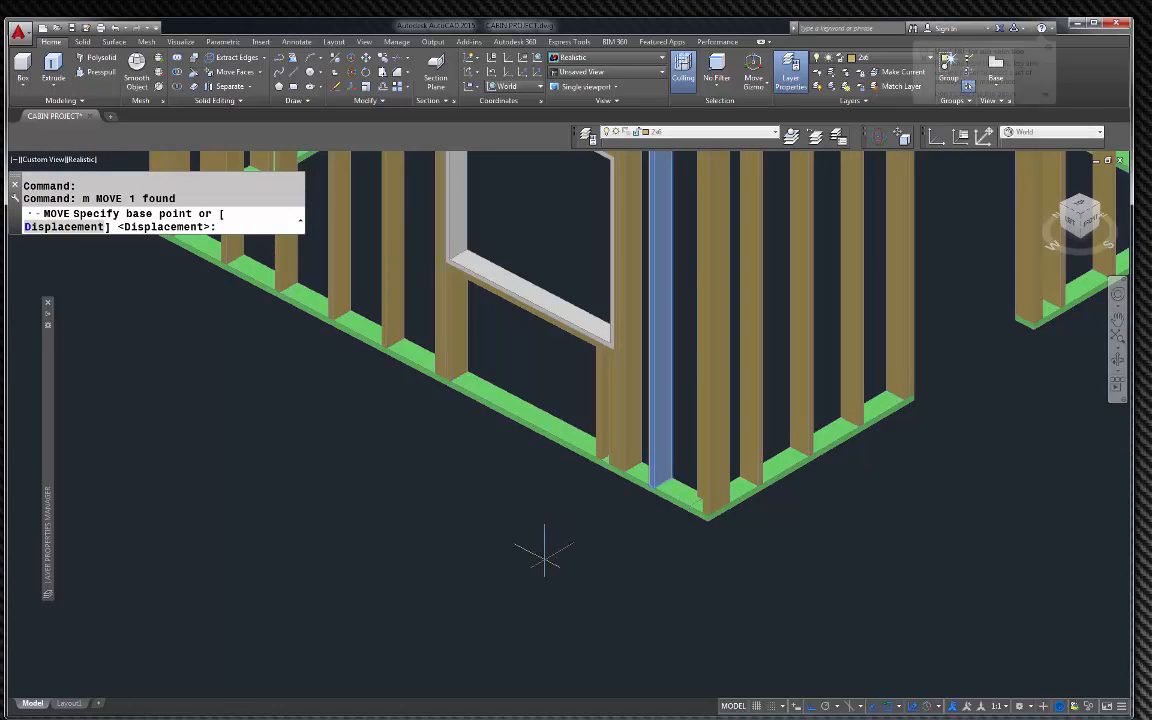
click(545, 548)
key(Escape)
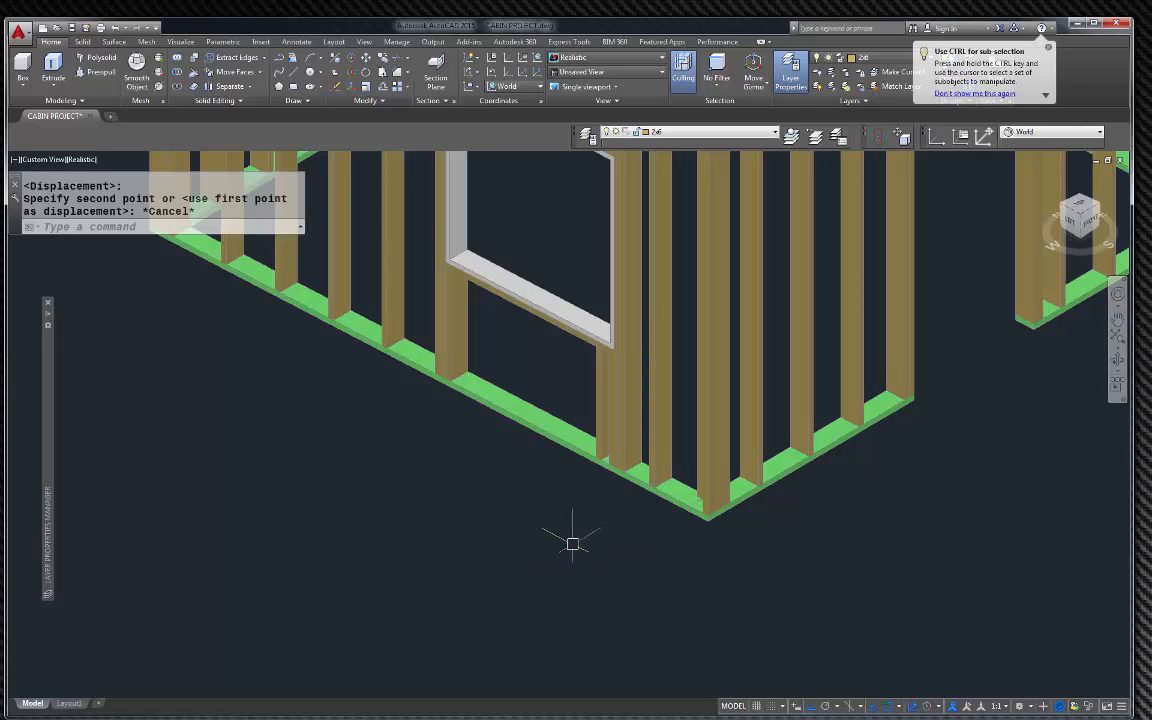
Undo the last view changes around the window and cabin corner
text(u)
key(Return)
key(Return)
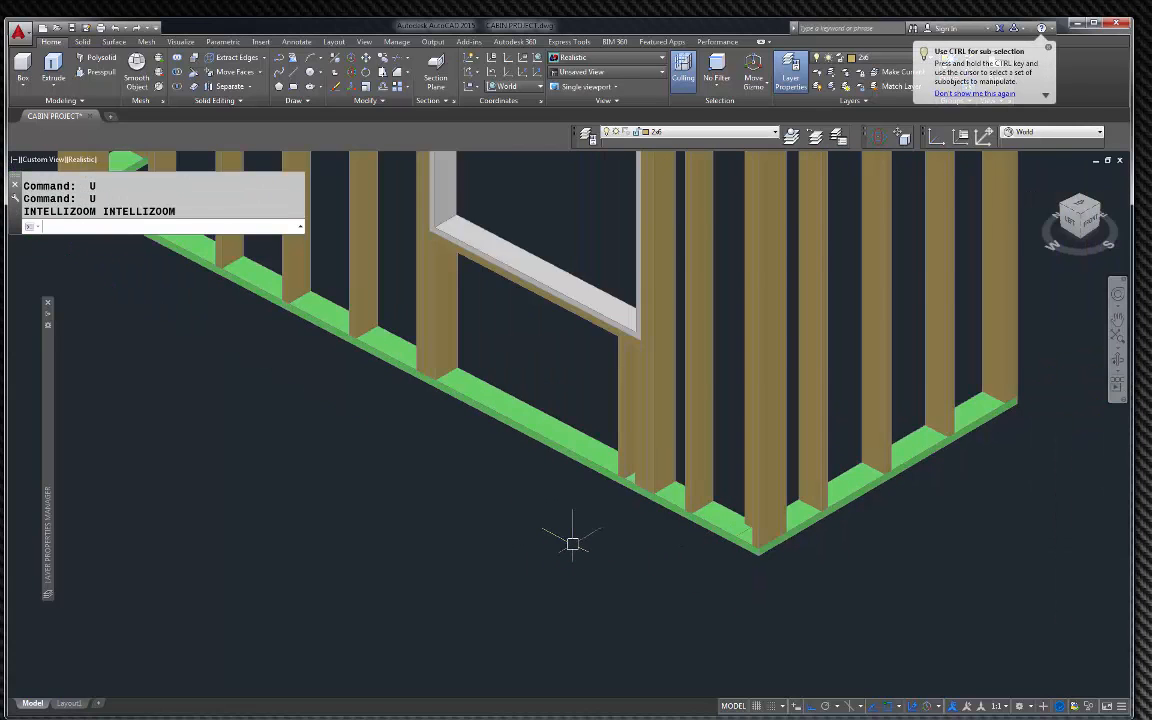
key(Return)
scroll(705, 420, up, 5)
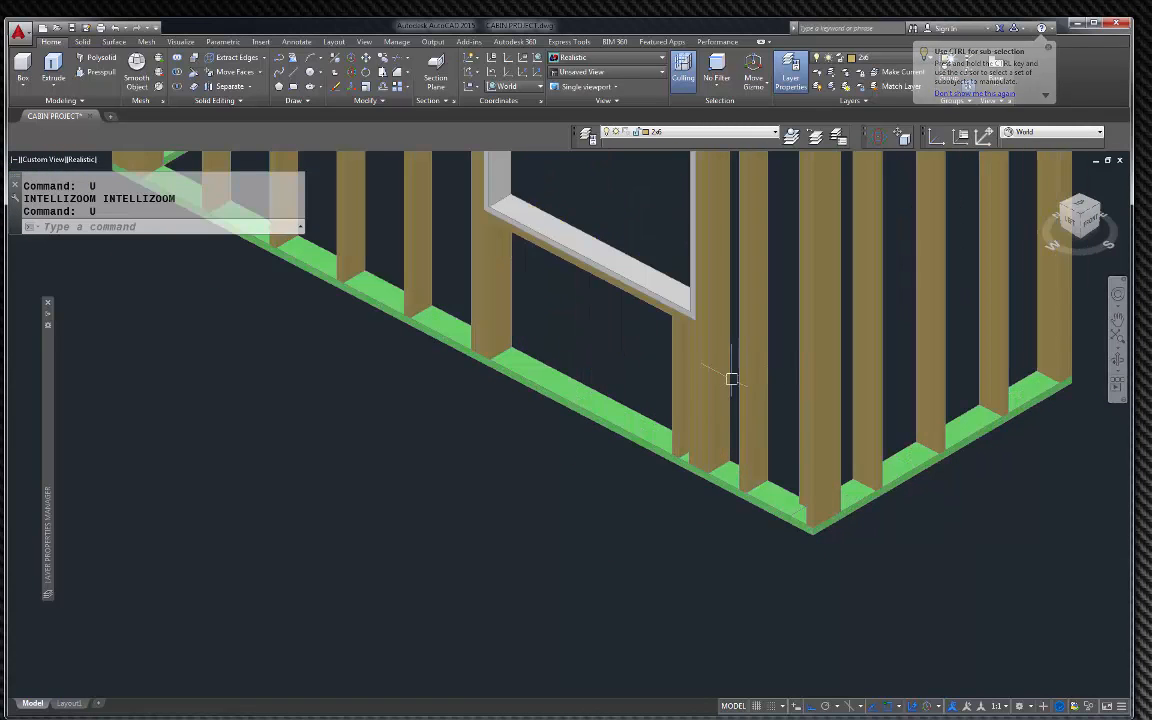
scroll(717, 470, down, 5)
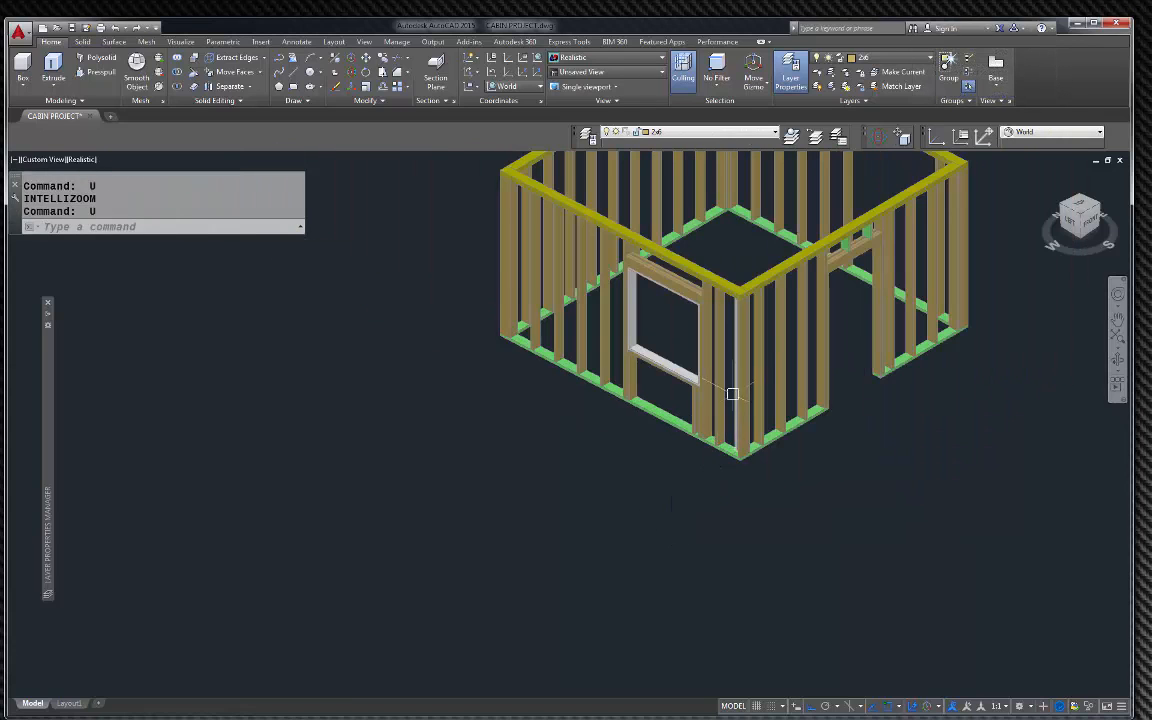
scroll(733, 391, up, 5)
scroll(710, 404, up, 4)
click(699, 399)
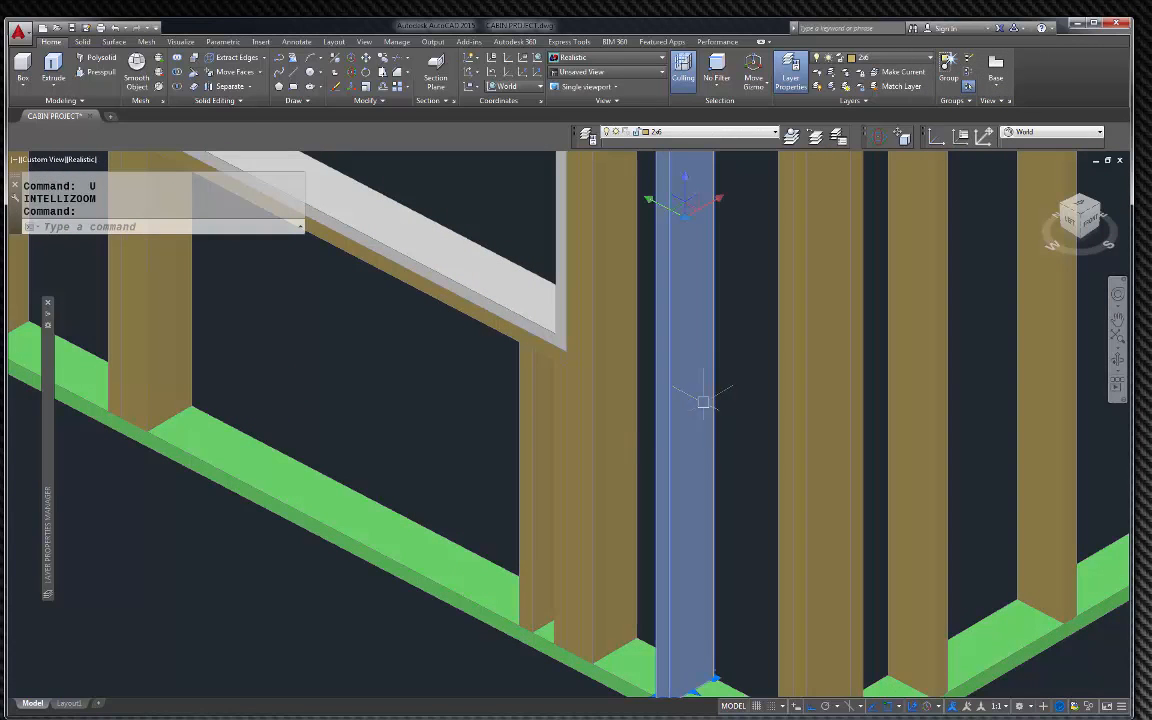
key(Escape)
click(560, 451)
scroll(645, 522, down, 10)
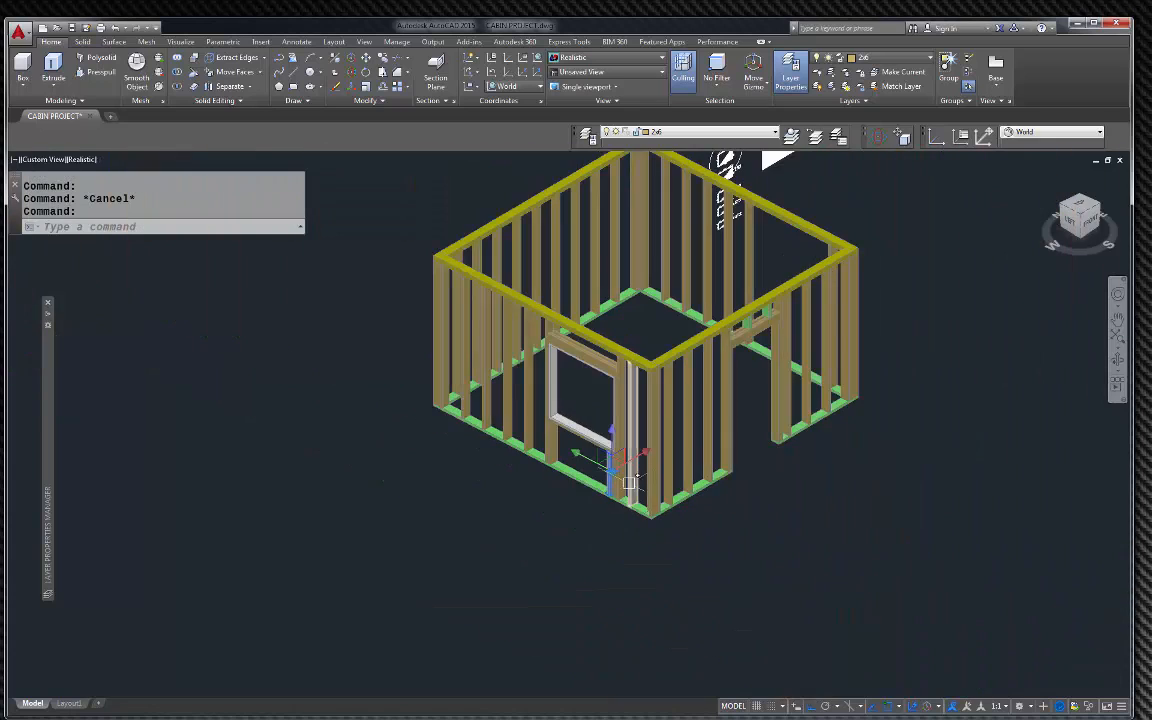
key(Escape)
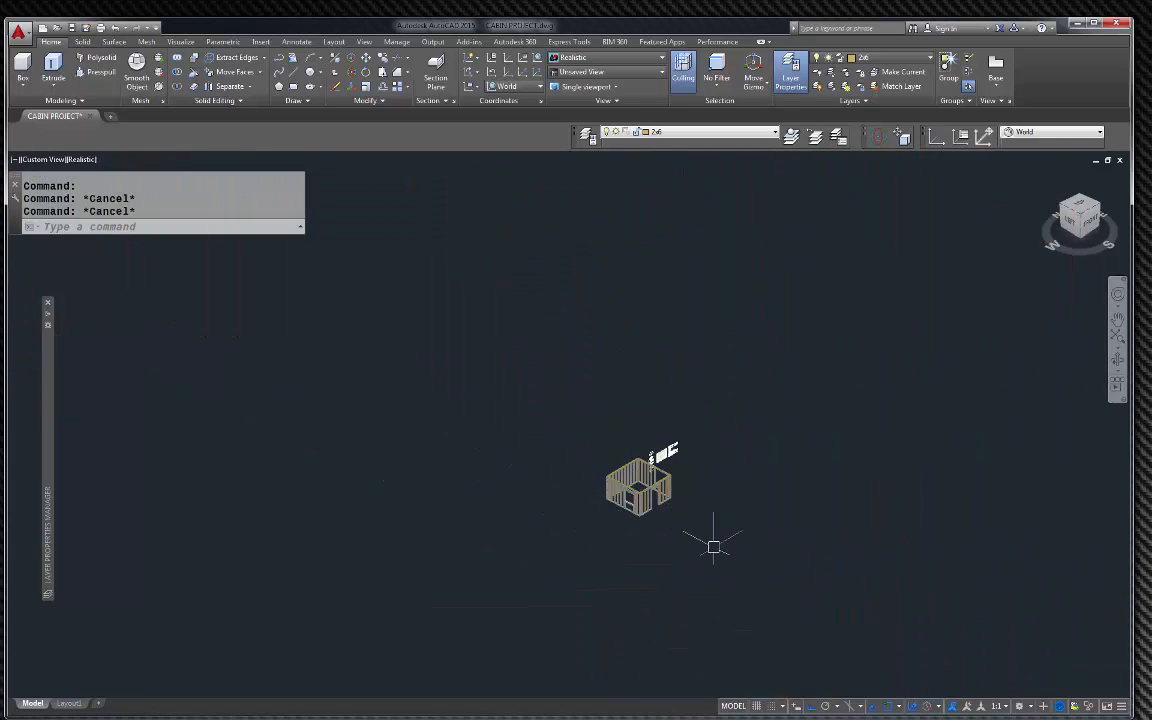
text(z)
key(Return)
text(e)
key(Return)
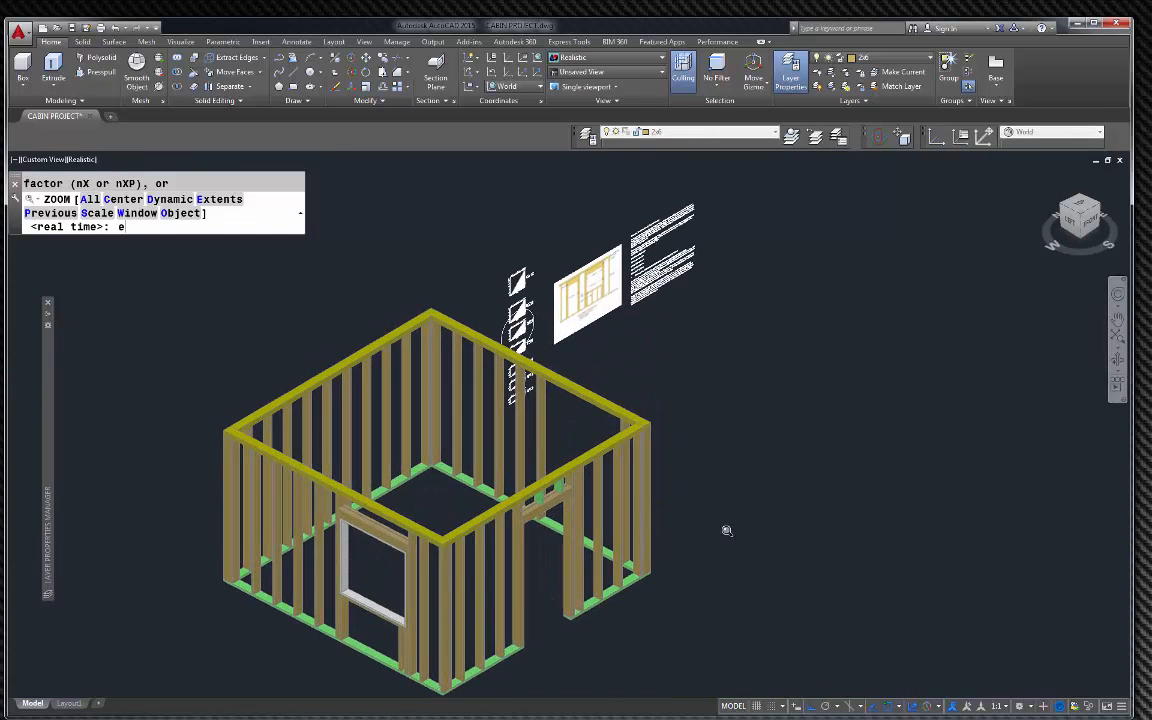
Copy the short stud below the sill's corner end by its base onto the base of the regular stud nearest the cabin corner
scroll(419, 661, up, 4)
scroll(470, 609, up, 2)
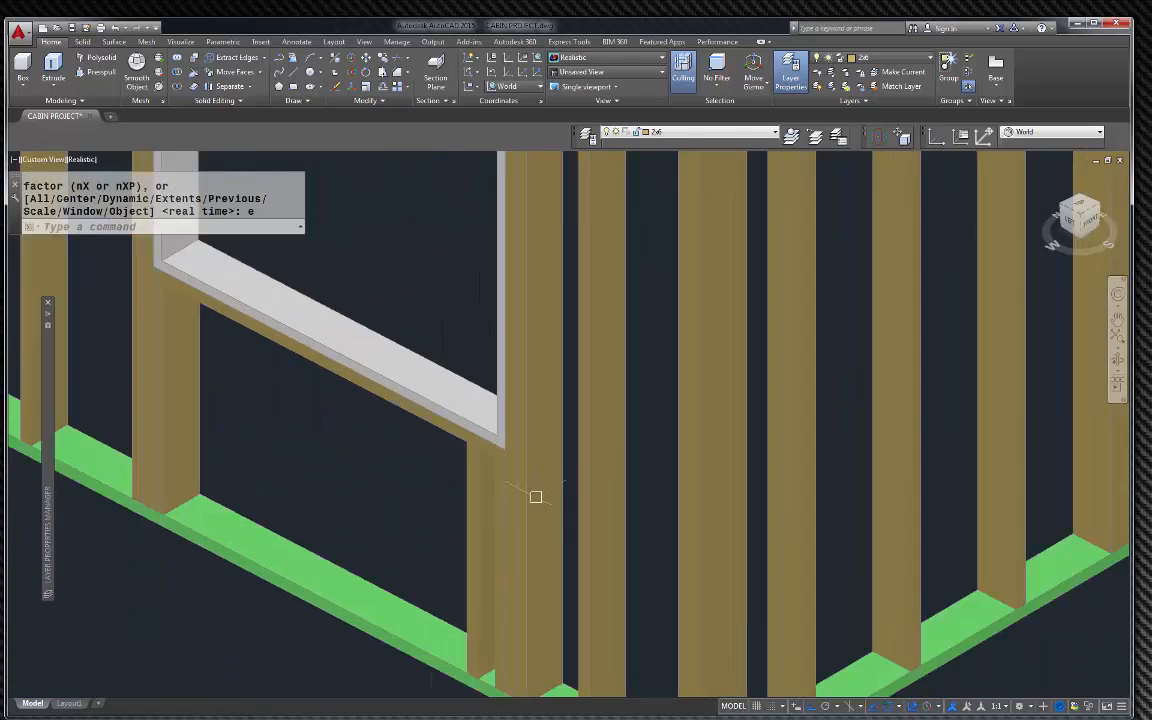
scroll(550, 530, down, 4)
scroll(527, 501, up, 4)
click(527, 437)
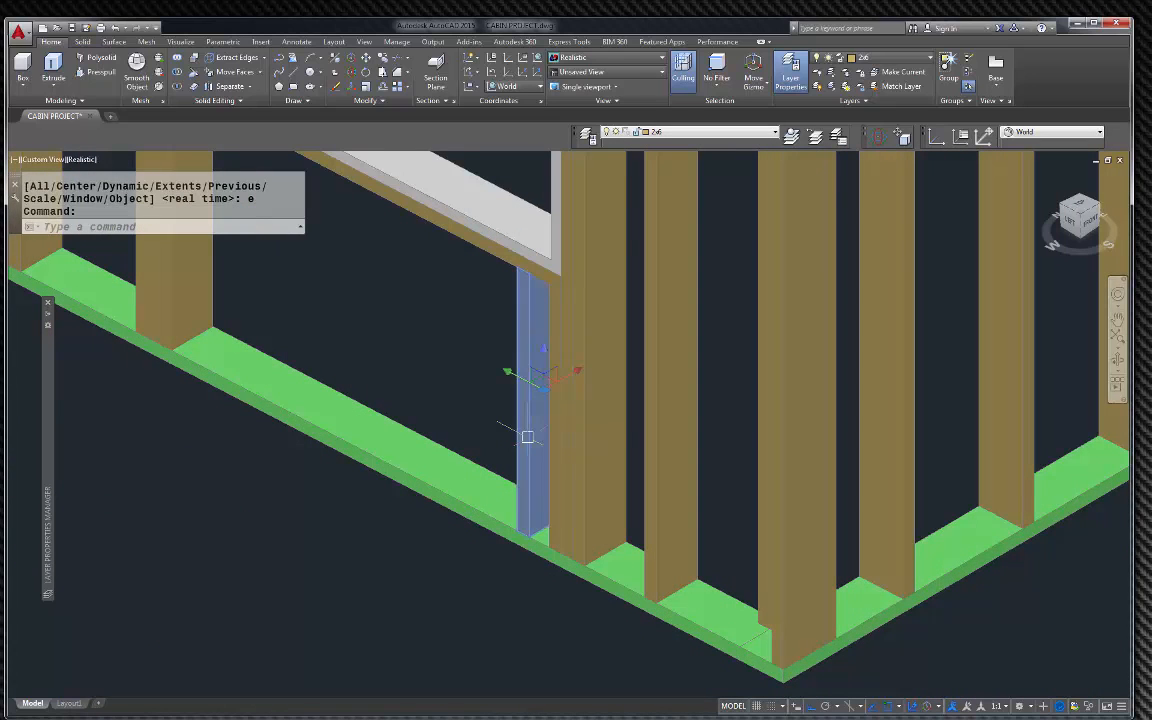
text(c)
key(Return)
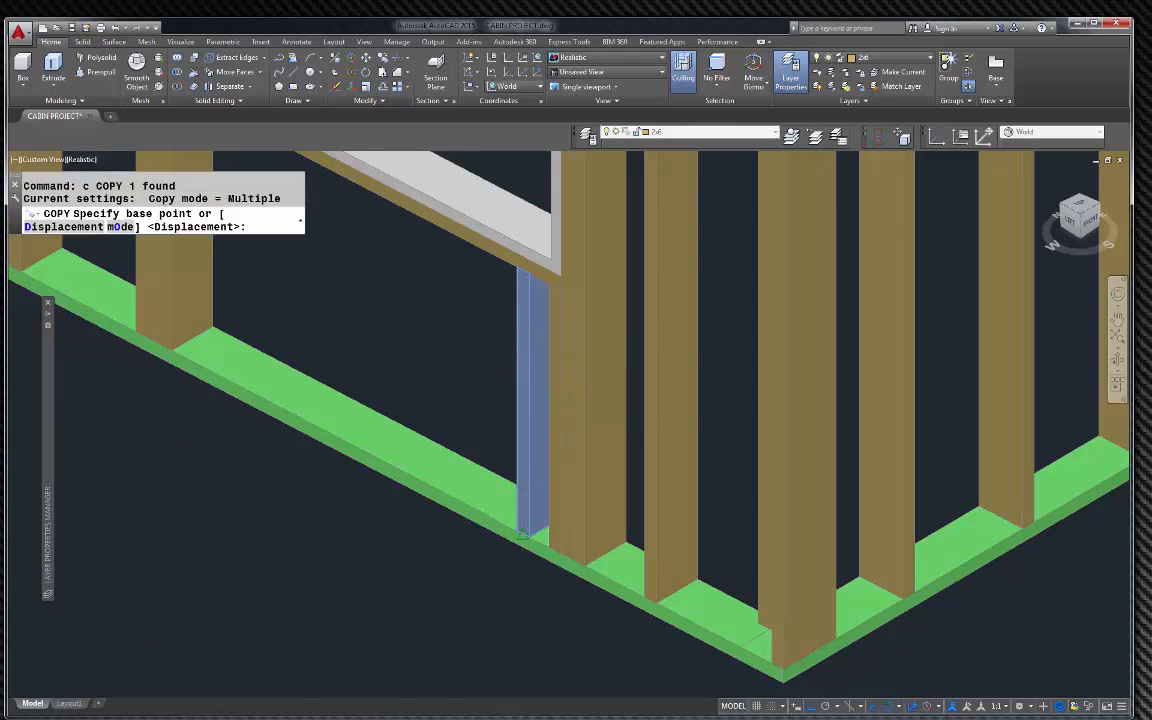
click(527, 537)
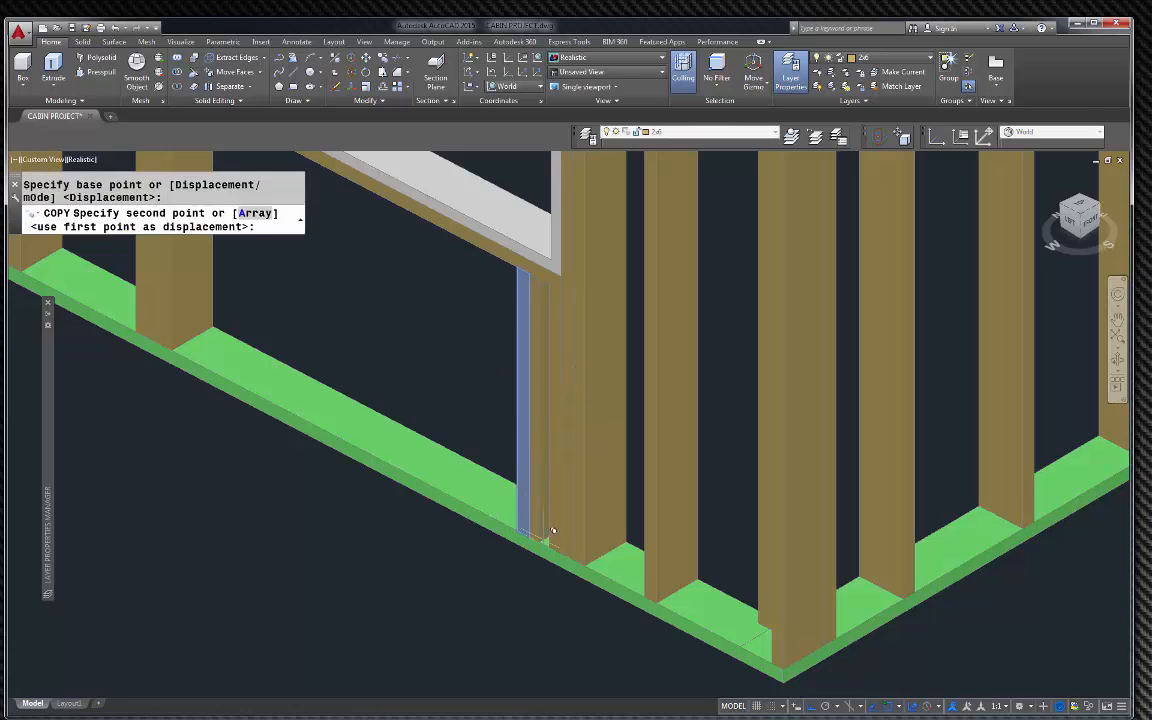
click(666, 594)
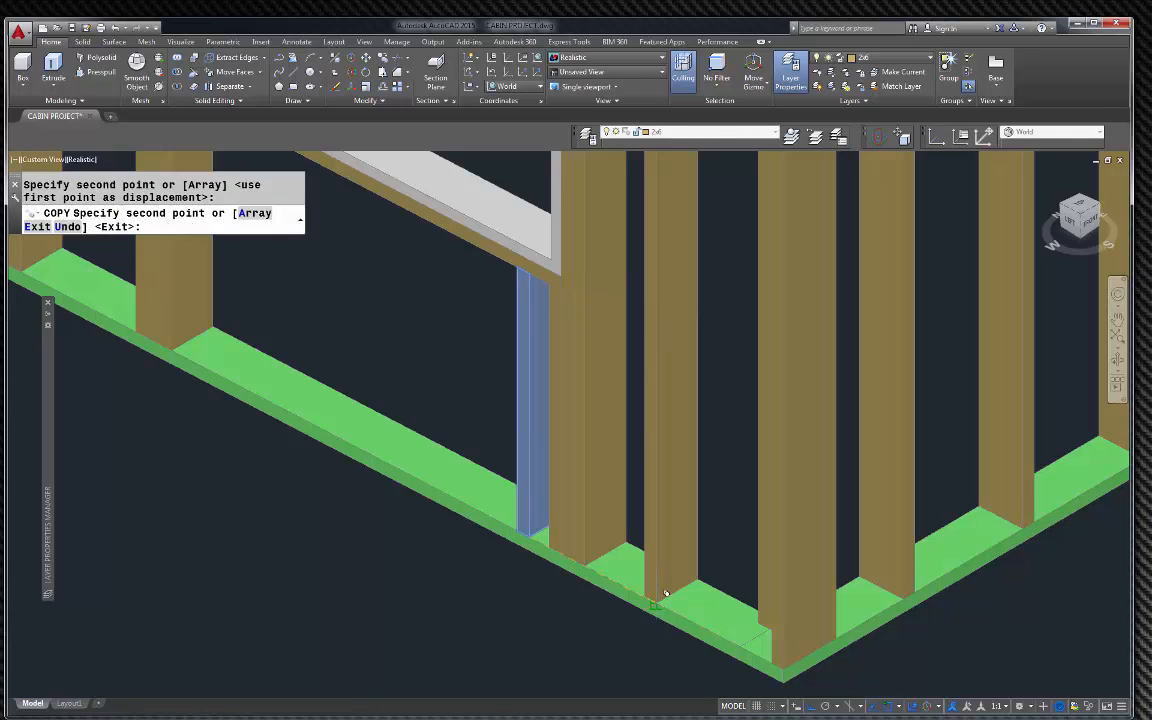
key(Escape)
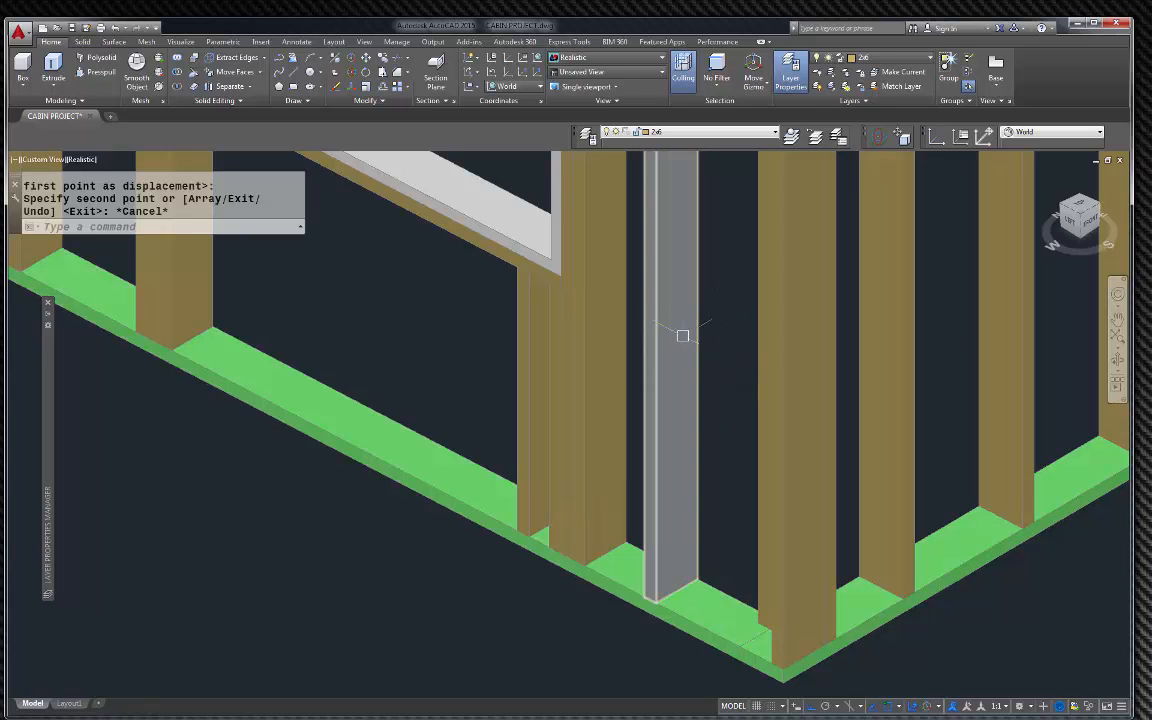
Switch the model's visual style to 2D Wireframe
key(Escape)
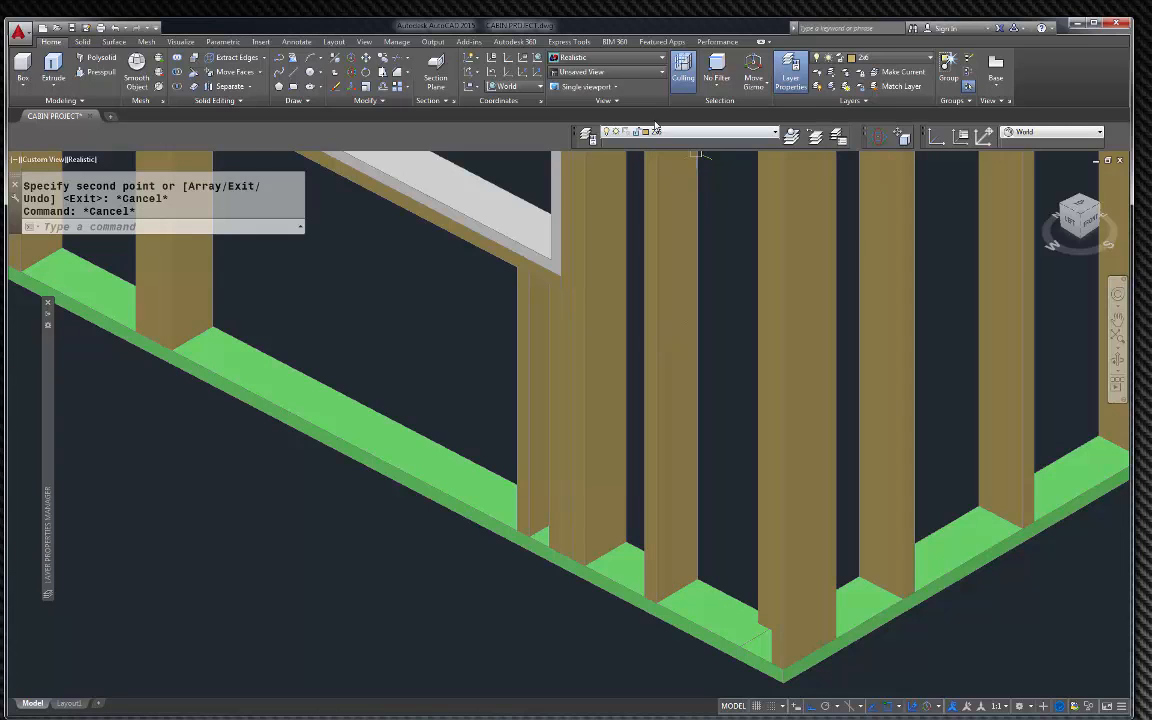
click(594, 60)
click(571, 85)
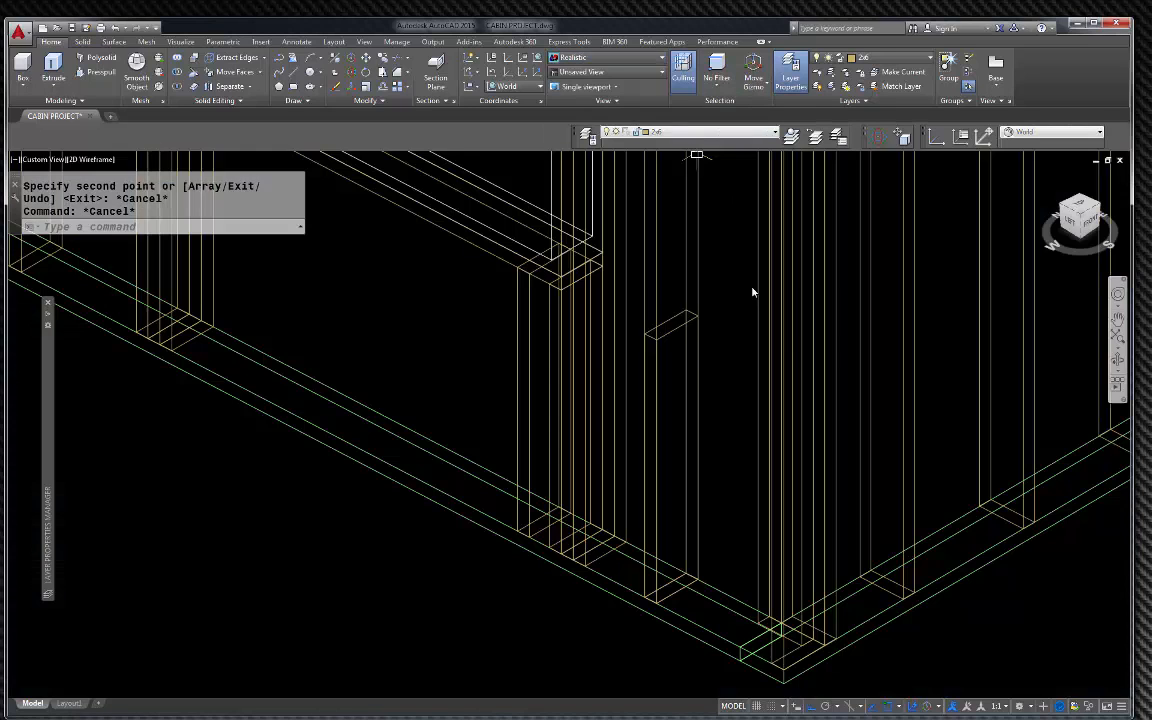
Copy the short stud inside the regular stud along the wall toward the window at distances of 16, 32 and 48 inches
click(686, 321)
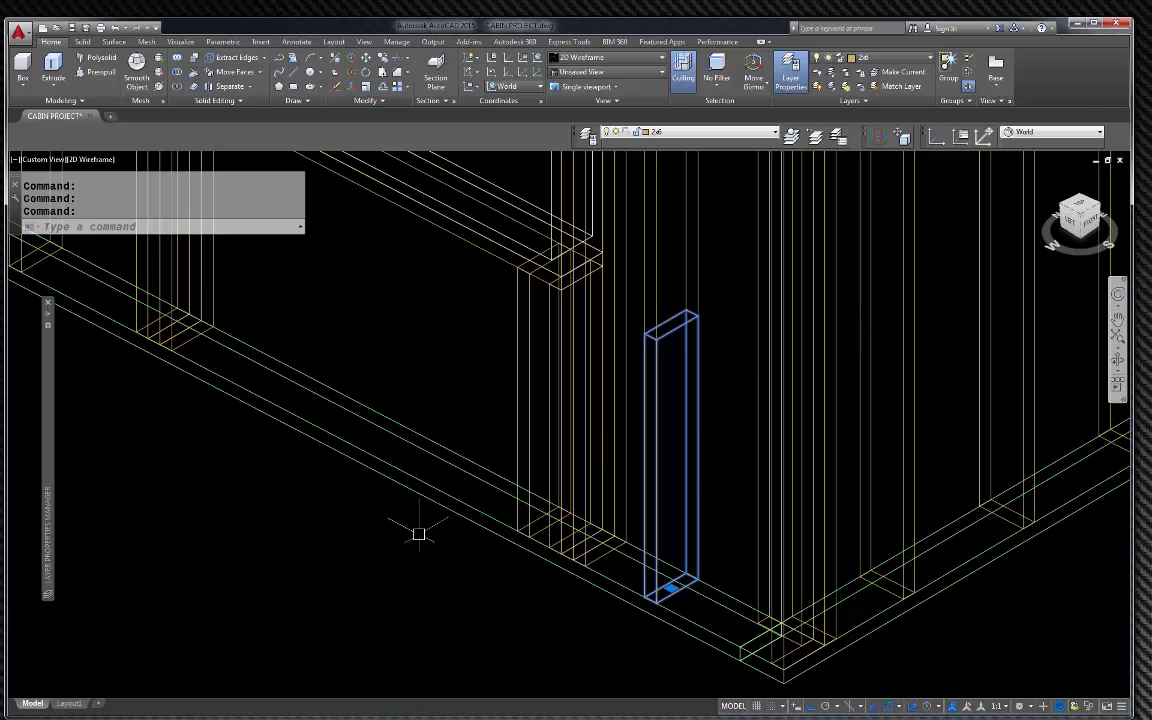
text(c)
key(Return)
click(484, 611)
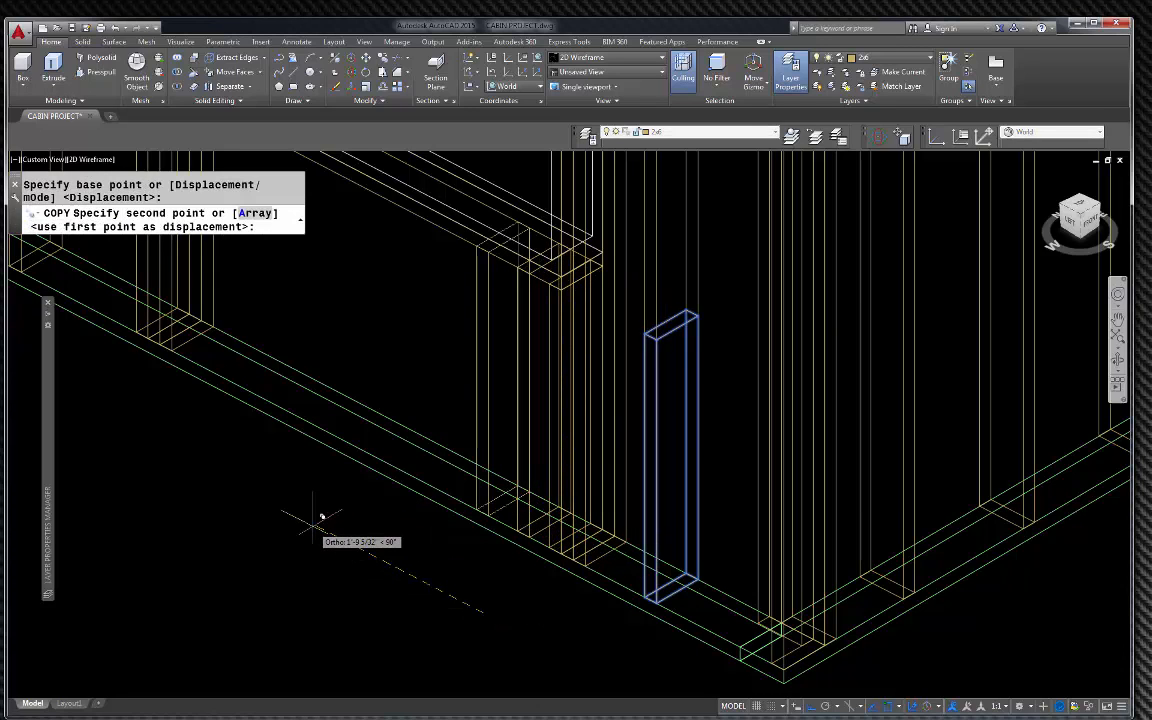
text(1)
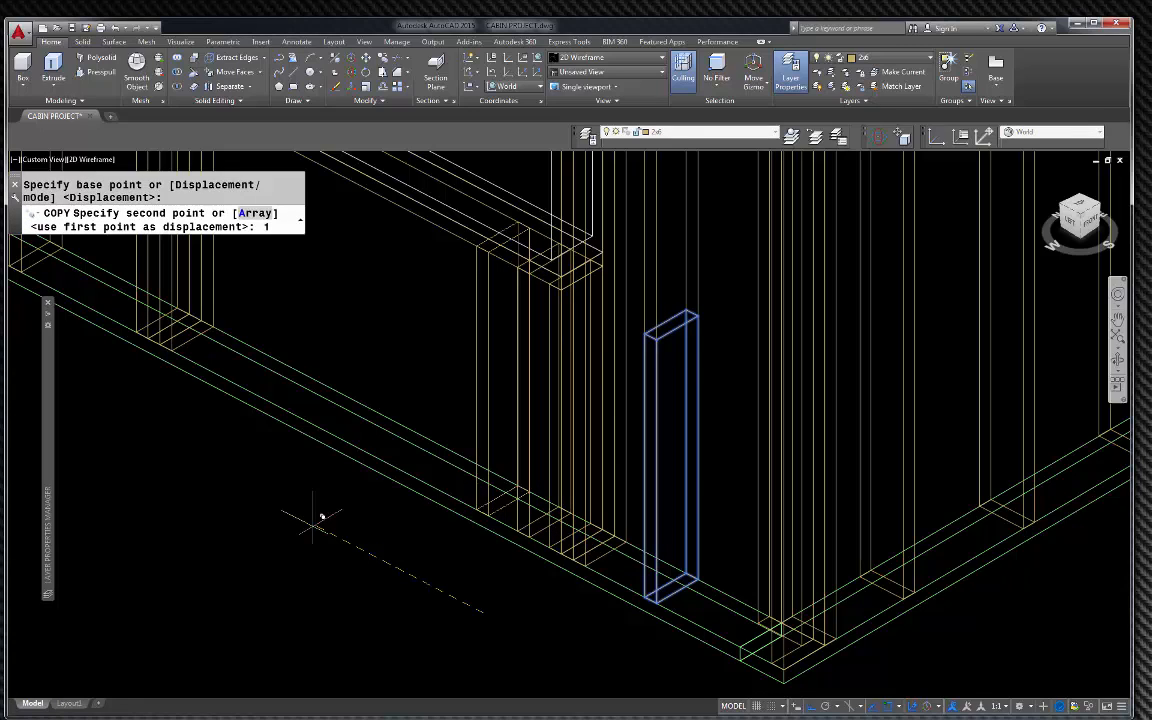
text(6)
key(Return)
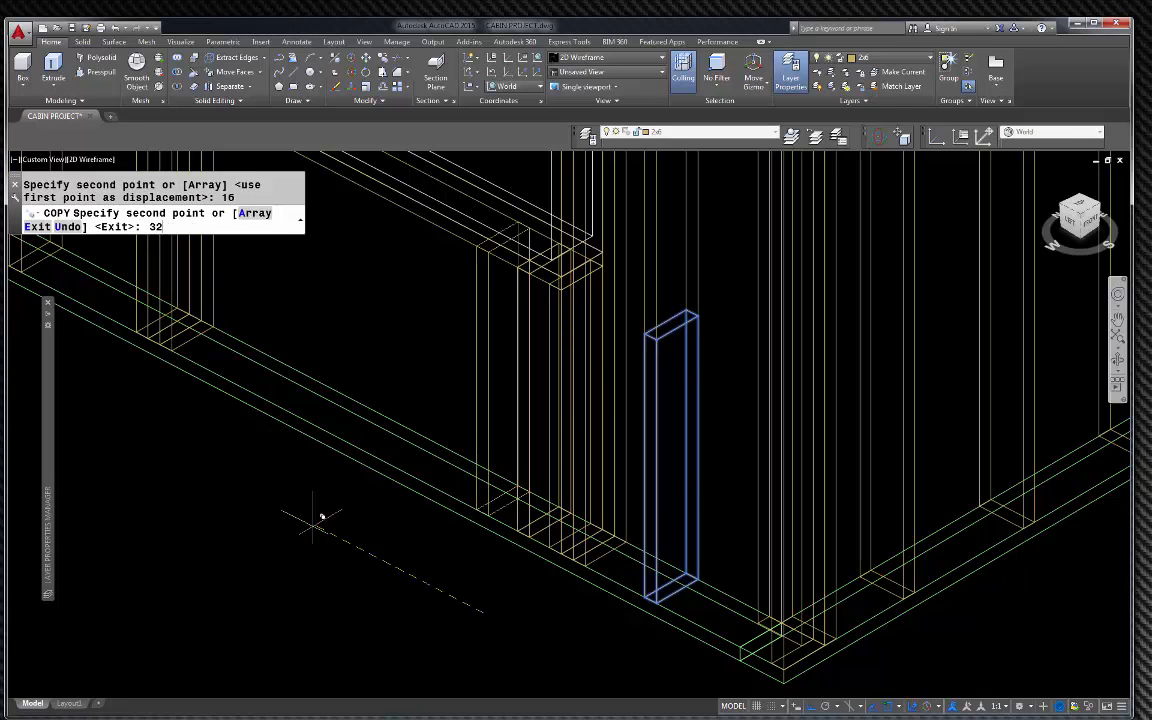
text(32)
key(Return)
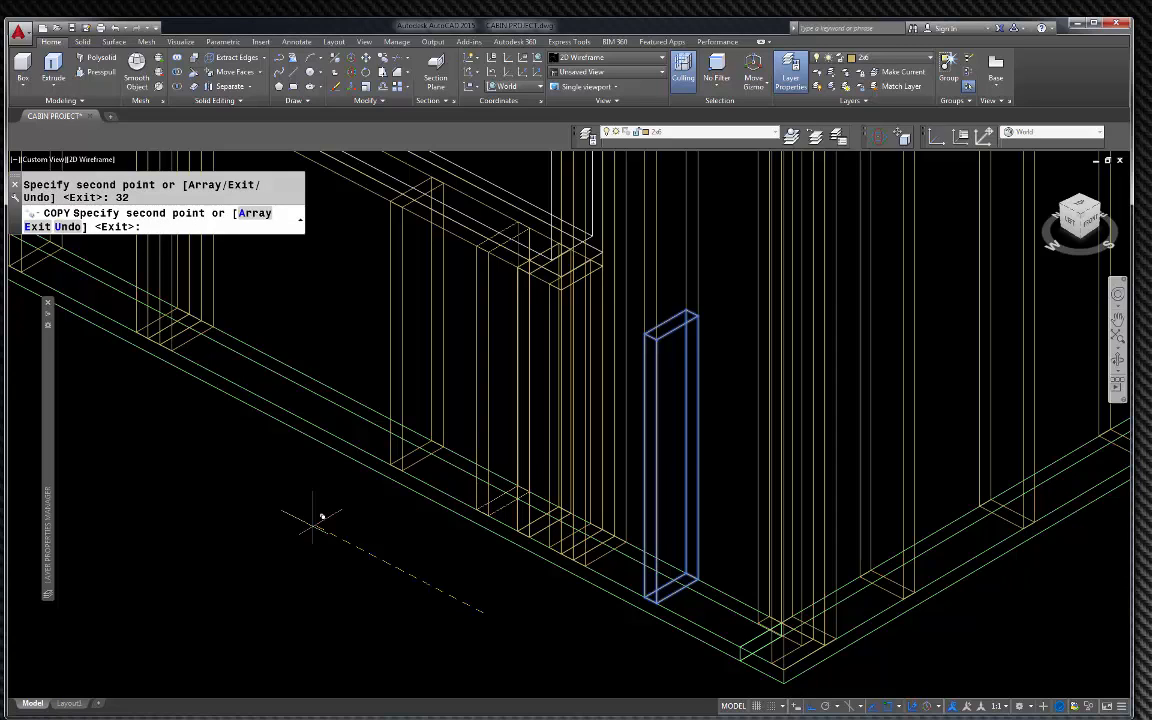
key(Return)
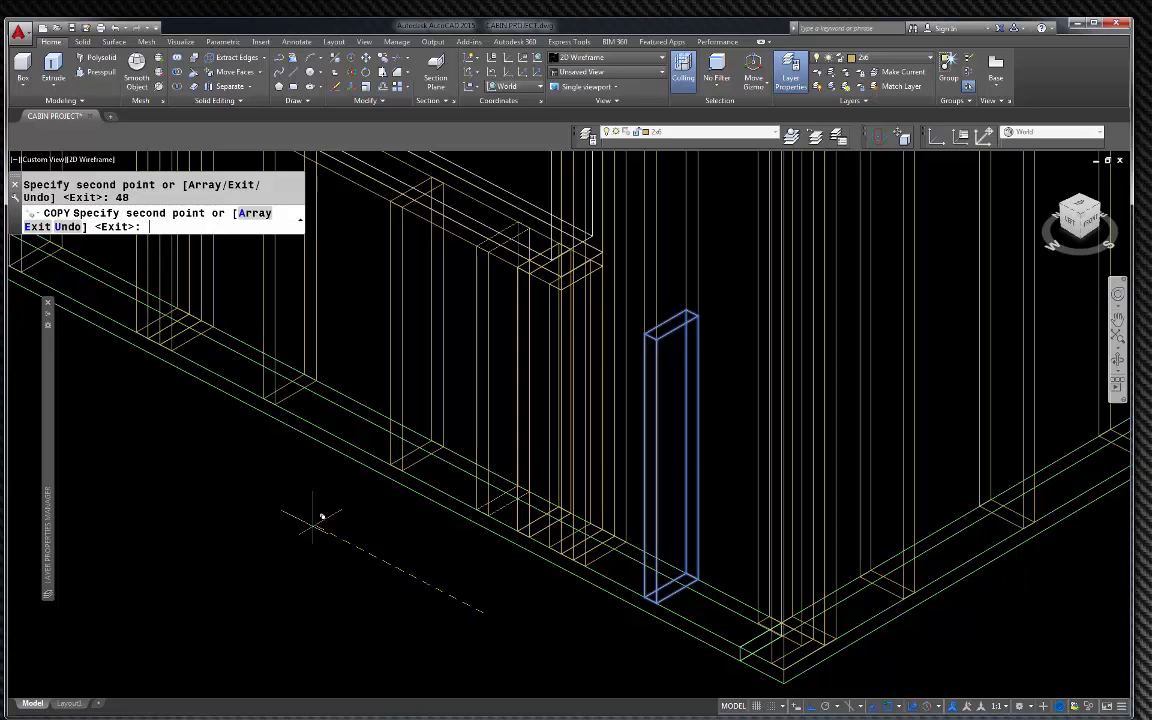
key(Escape)
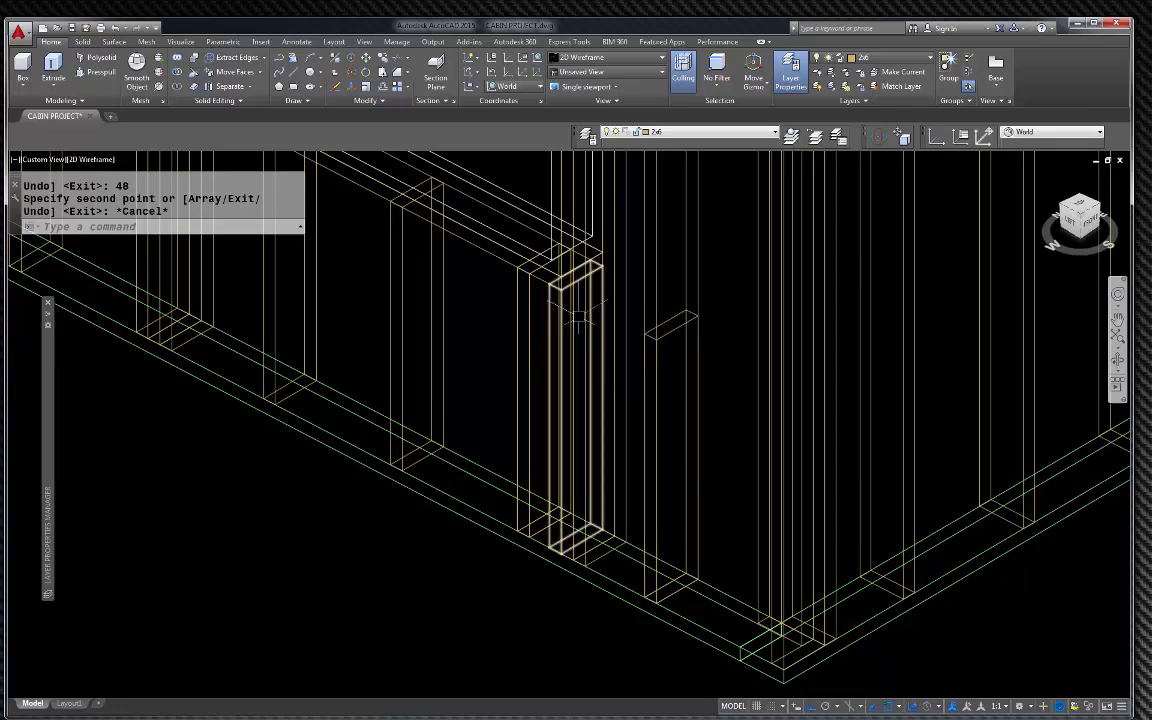
Erase one of the two overlapping short studs below the window sill, next to the side stud nearest the cabin corner
scroll(527, 419, up, 3)
click(527, 391)
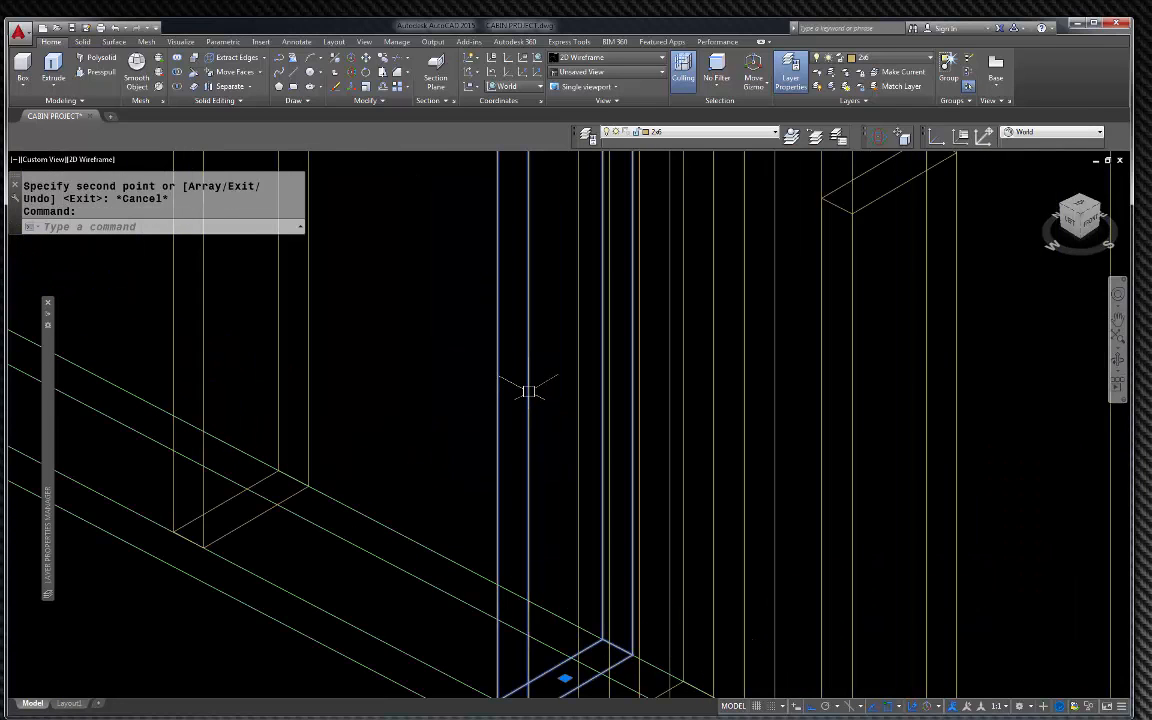
key(Delete)
Erase the remaining short stud at the same spot, and undo that erasure
scroll(530, 377, down, 3)
click(528, 377)
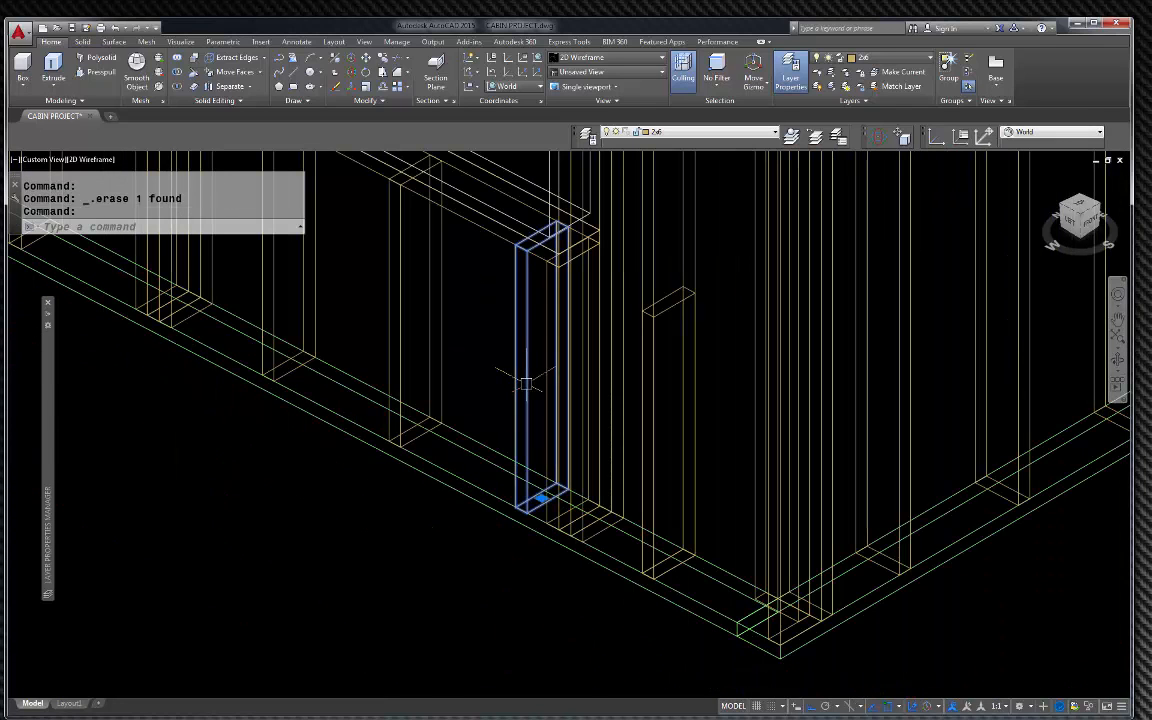
key(Delete)
key(ctrl+z)
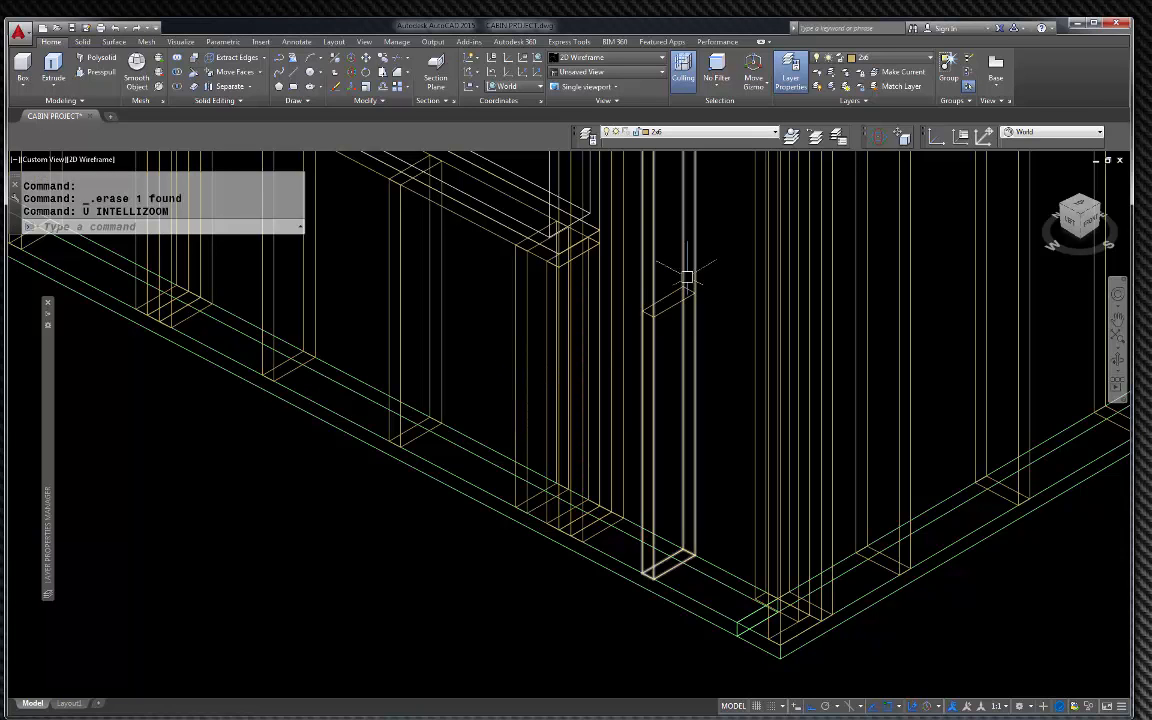
Erase the short stud overlapping the full-height stud between the window and the cabin corner
click(680, 305)
key(Delete)
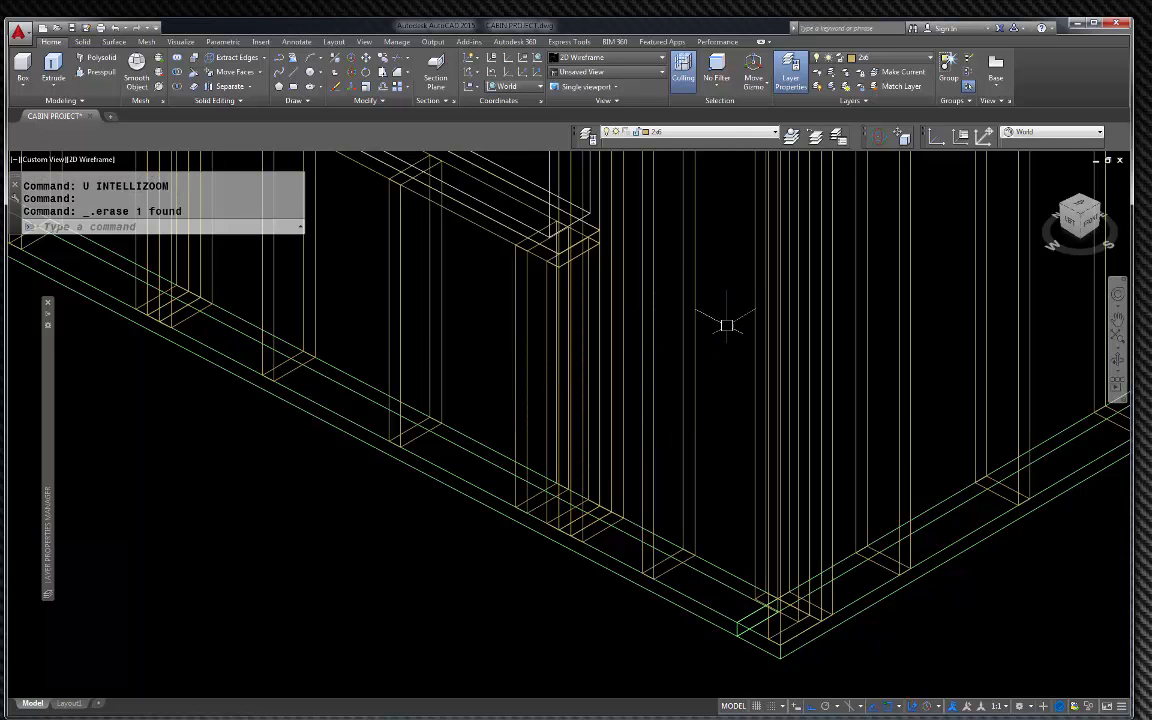
scroll(612, 257, down, 2)
scroll(571, 268, up, 3)
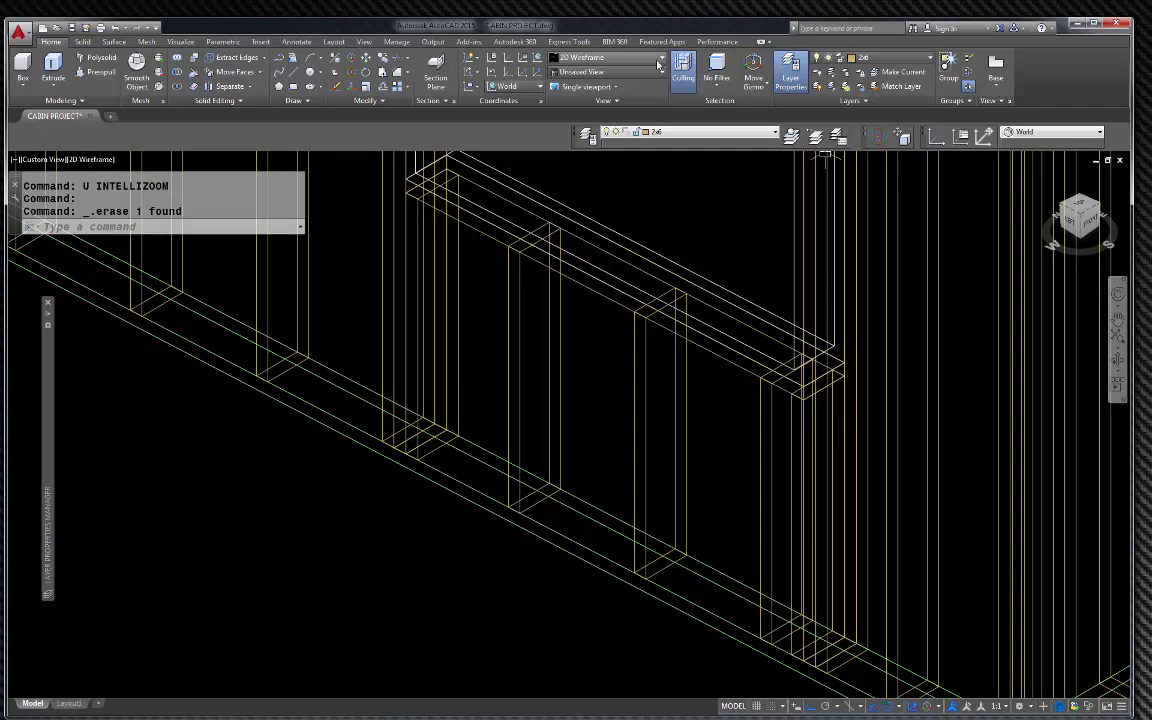
Switch the model's visual style to Hidden and inspect the short studs below the window sill
click(600, 58)
click(625, 90)
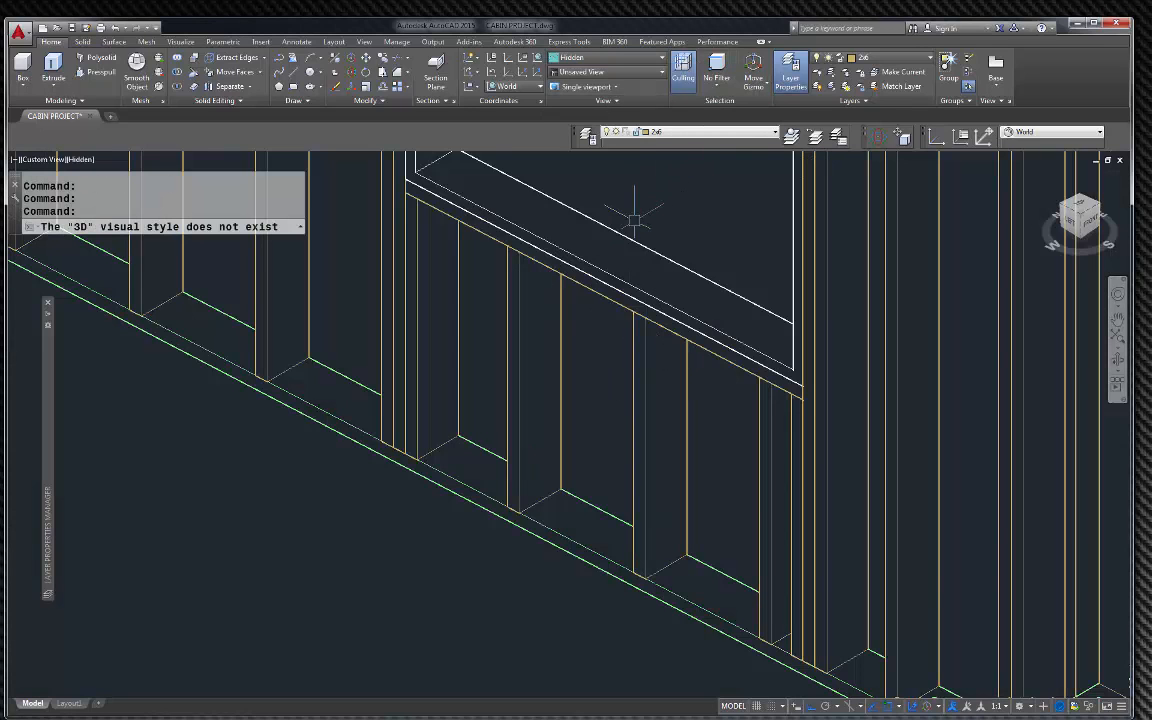
scroll(625, 300, down, 2)
scroll(463, 301, down, 3)
scroll(540, 390, up, 3)
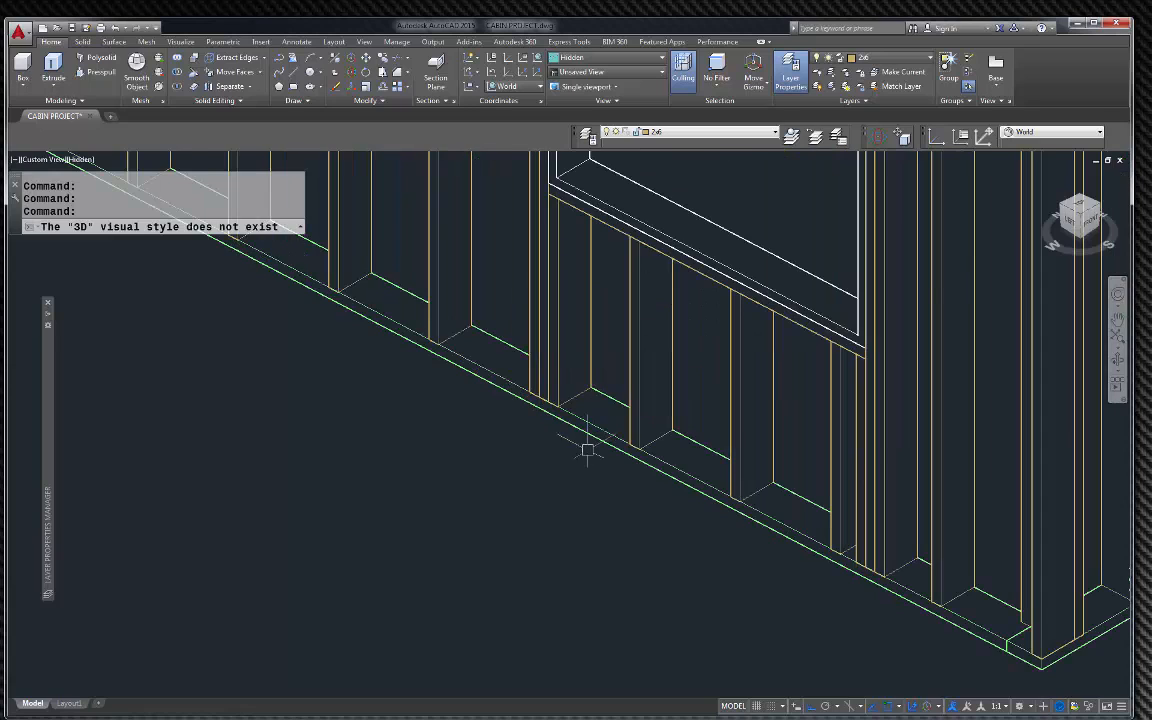
scroll(588, 450, up, 2)
key(Escape)
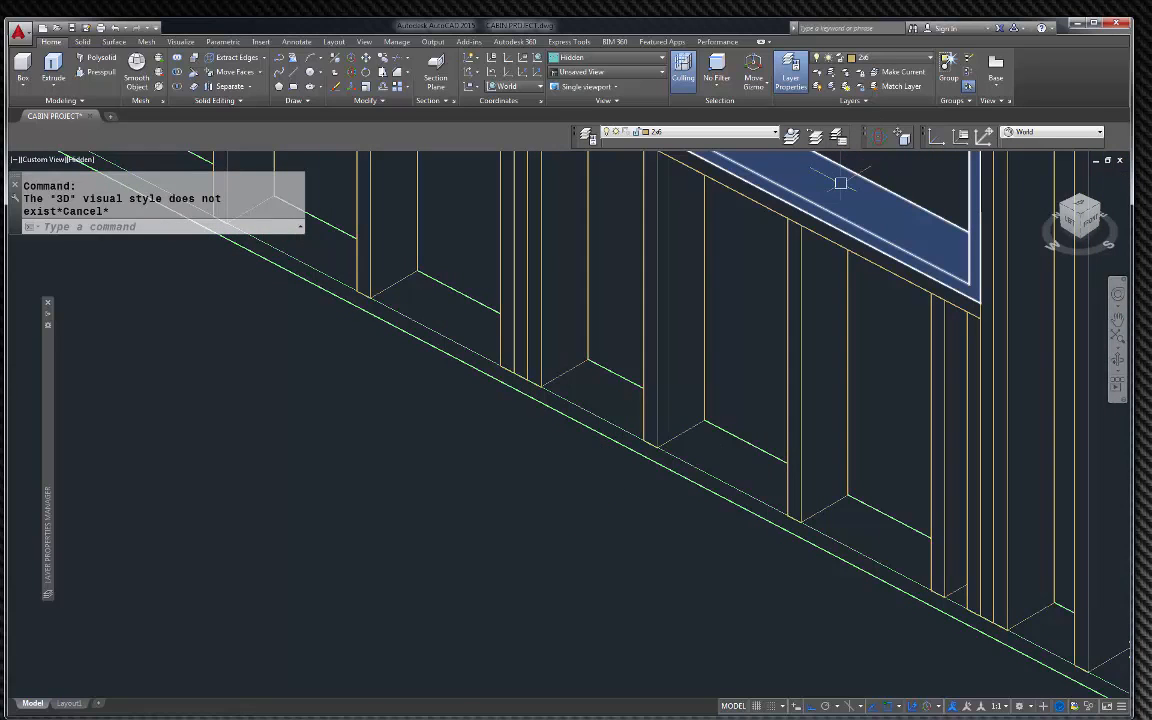
Measure the distance from the first short stud below the window to the middle board of the adjacent stud group
text(di)
key(Return)
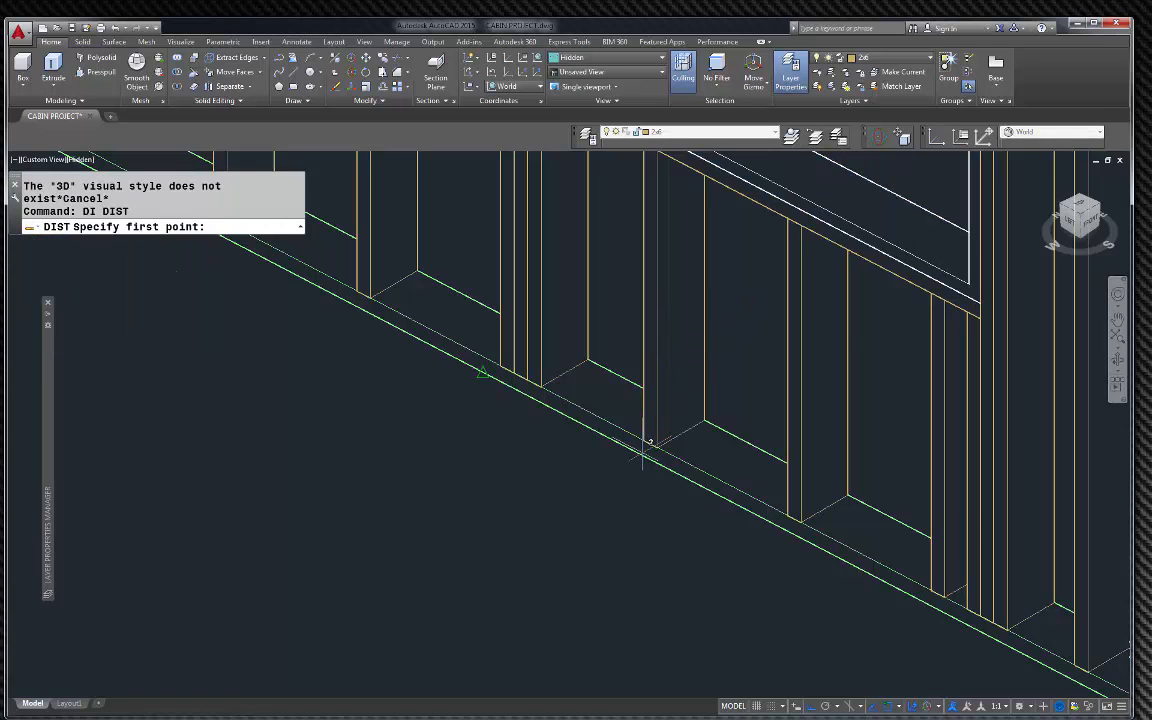
click(650, 442)
scroll(586, 399, up, 2)
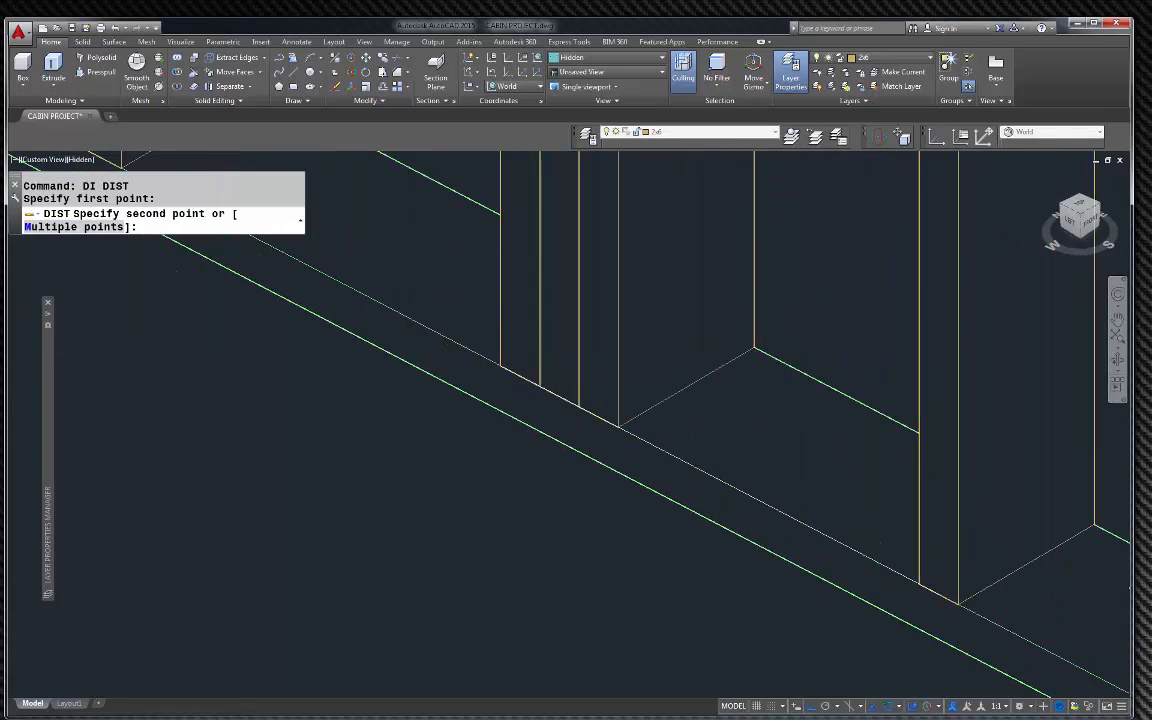
click(562, 399)
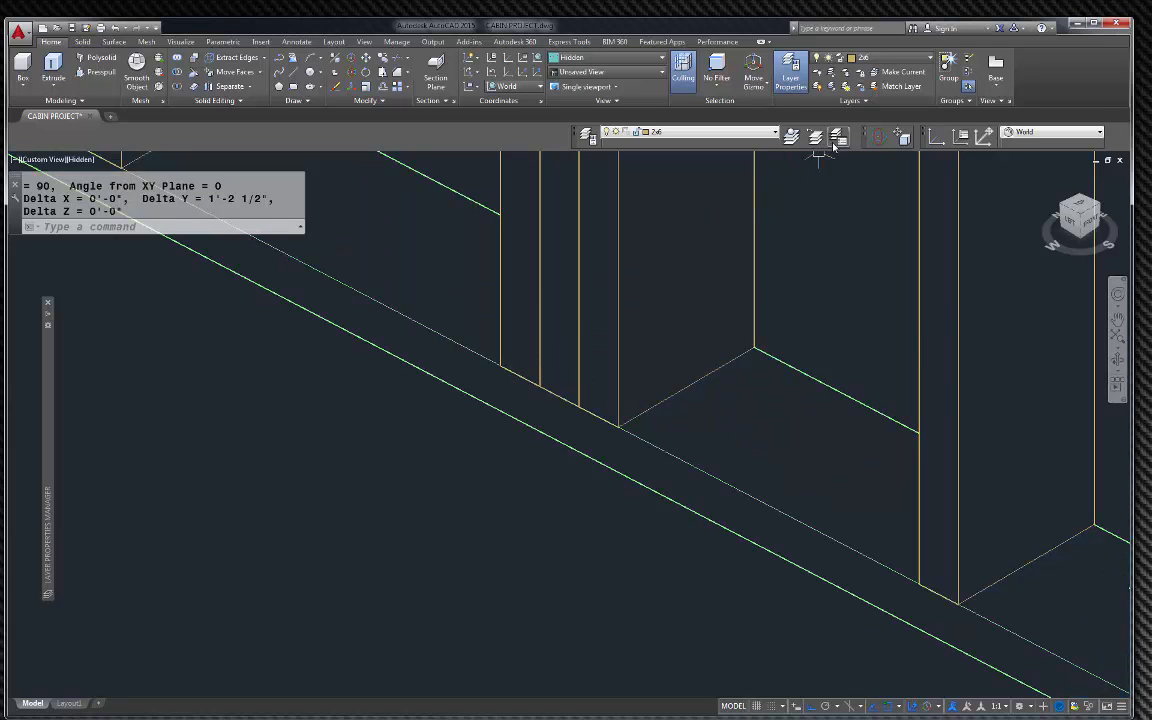
key(Escape)
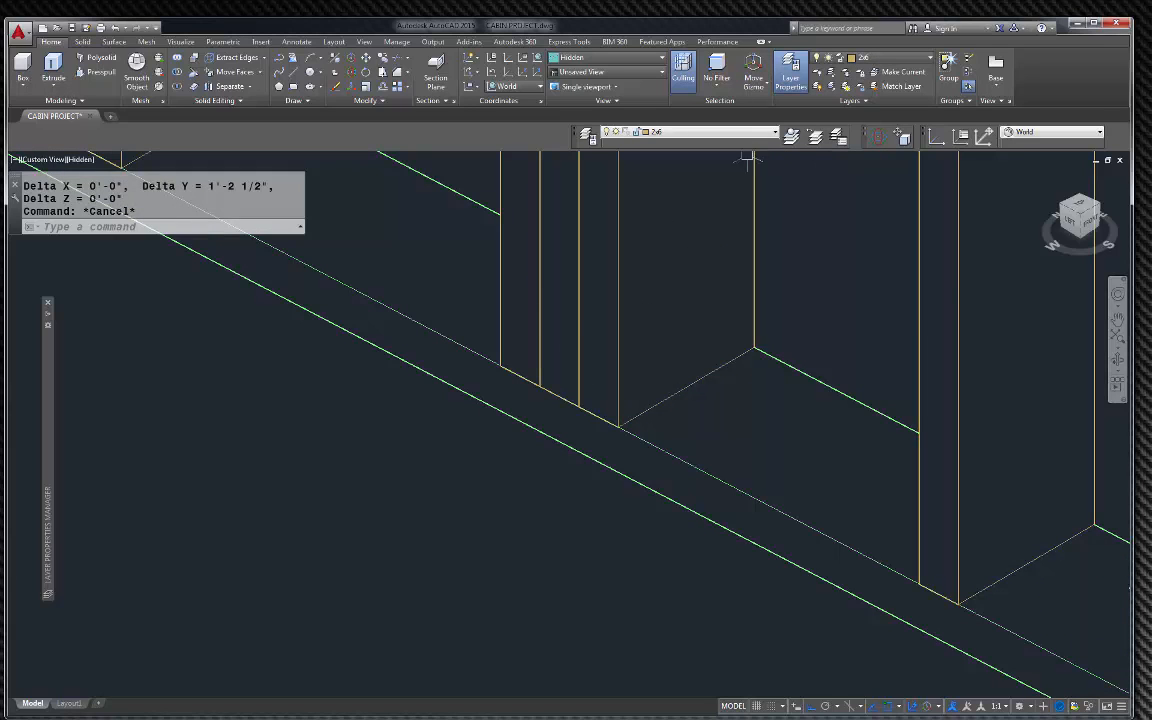
Measure the distance from the same short stud to the outermost board of the stud group beside the window
key(space)
click(938, 594)
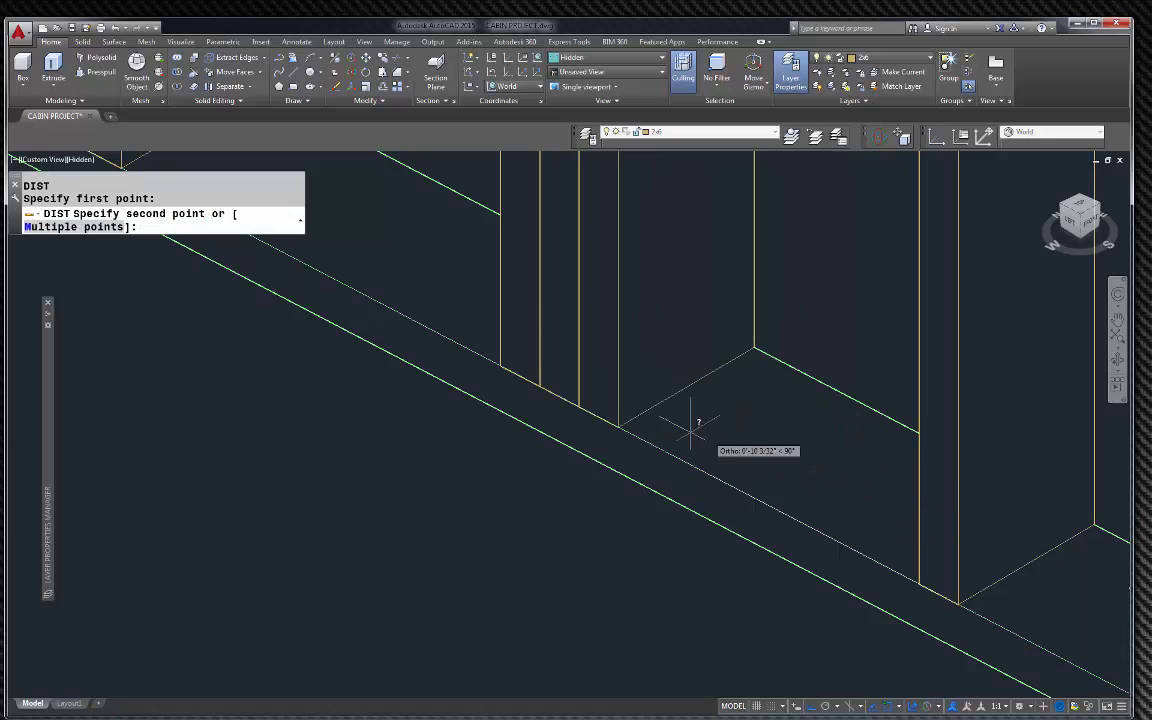
click(520, 375)
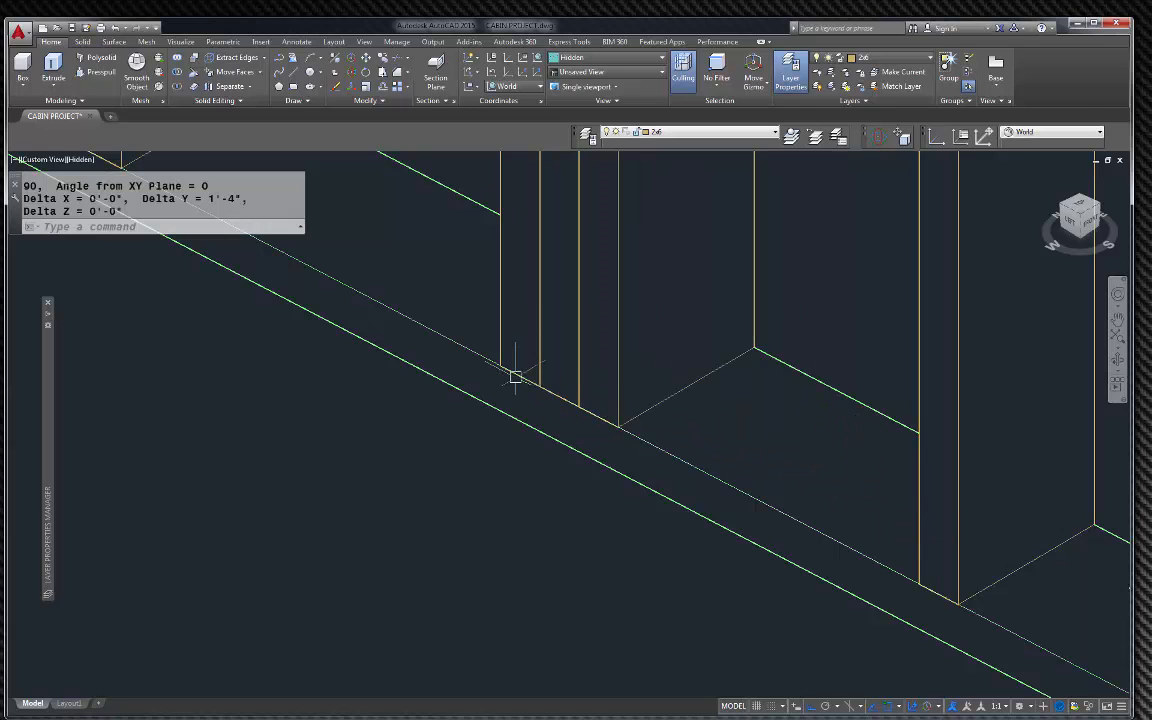
scroll(509, 310, down, 5)
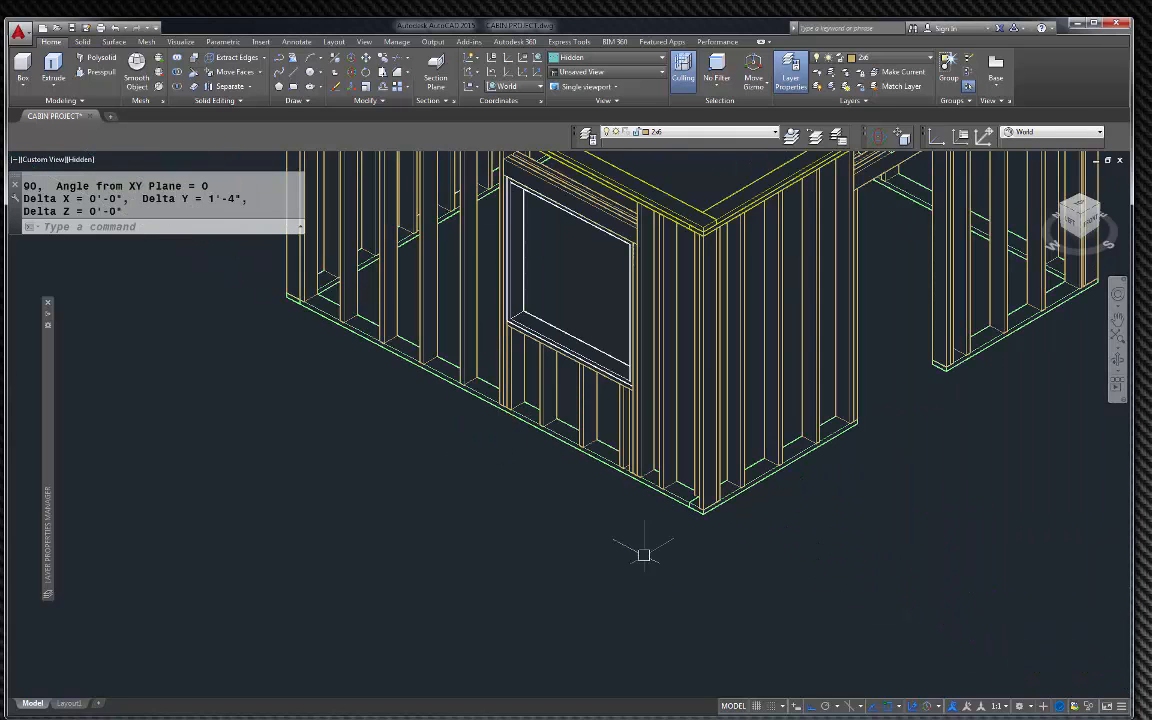
key(Escape)
scroll(520, 397, down, 3)
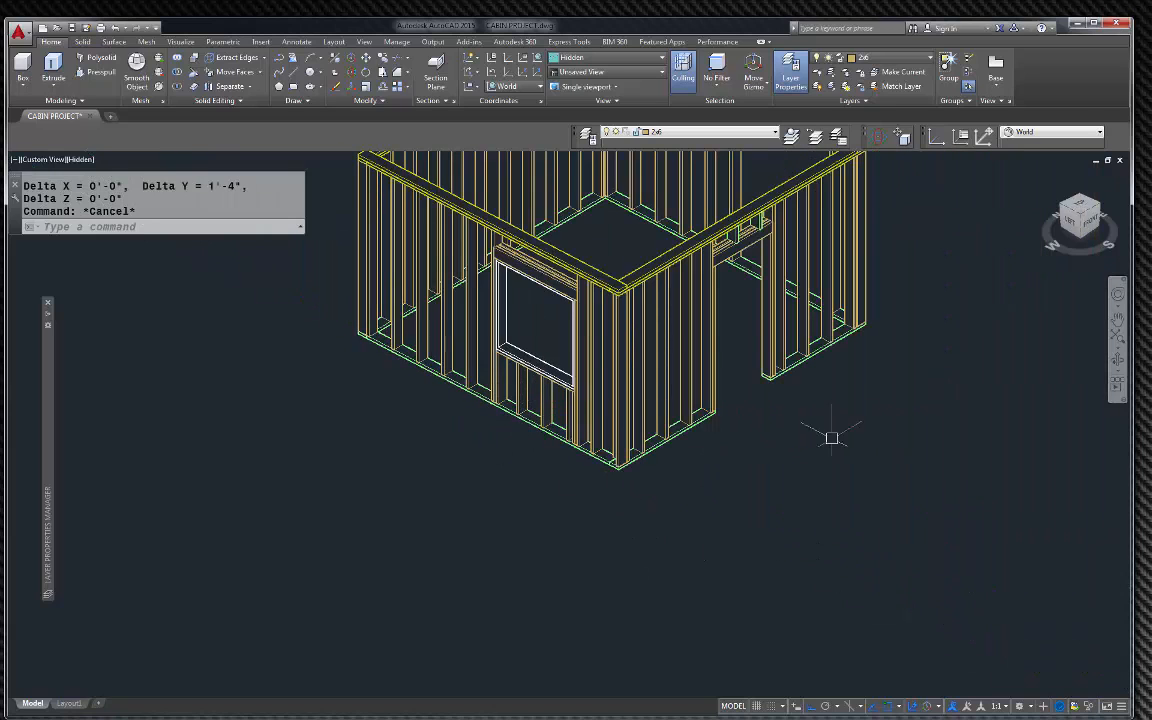
scroll(576, 343, down, 2)
scroll(700, 280, up, 3)
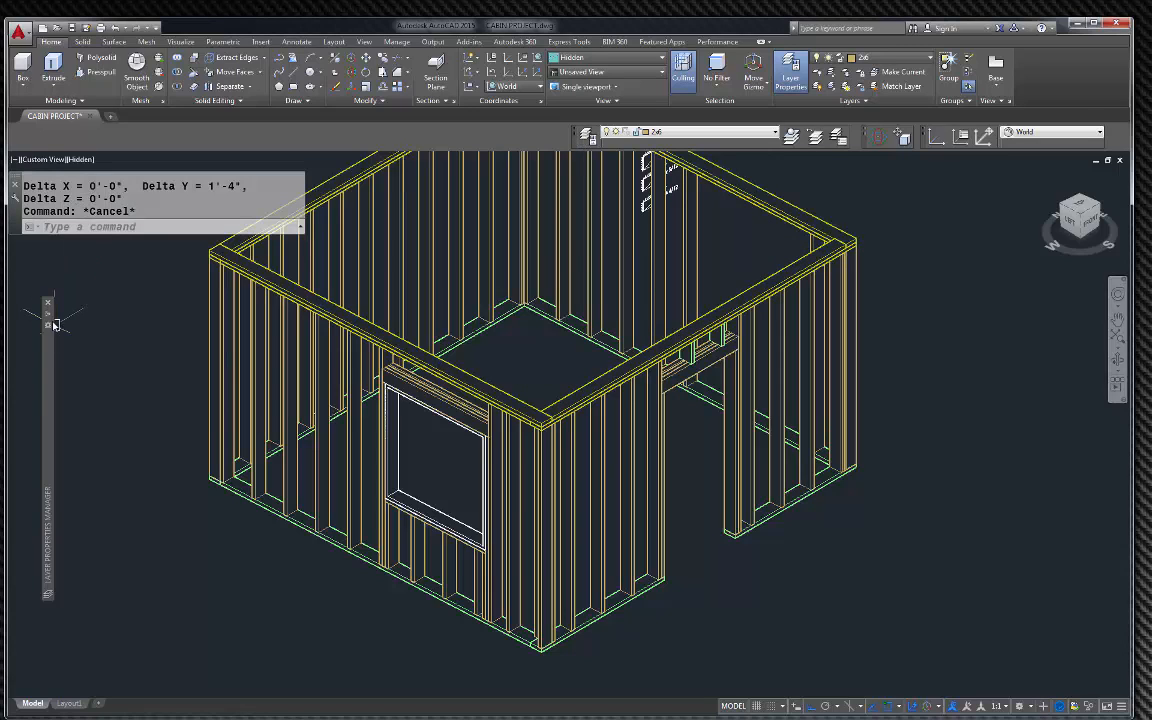
Thaw all the layers, from .5 PLYWOOD through TRUSSES, and collapse the layer list again
mouse_move(50, 322)
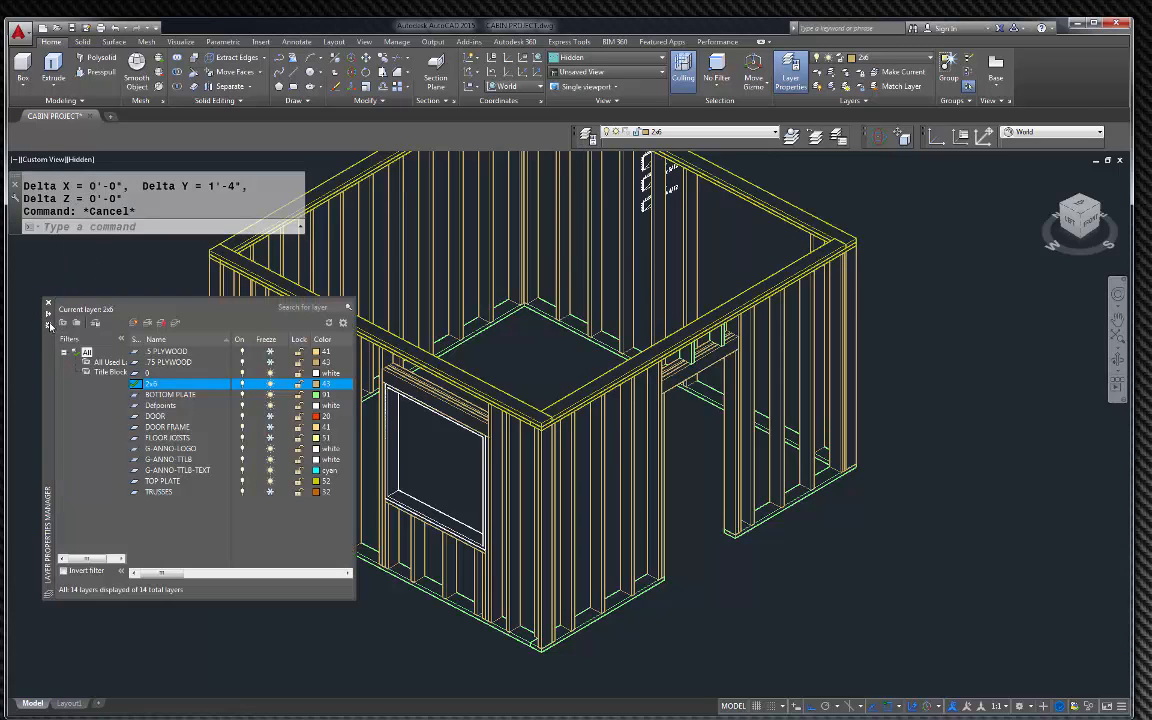
click(179, 353)
shift+click(160, 492)
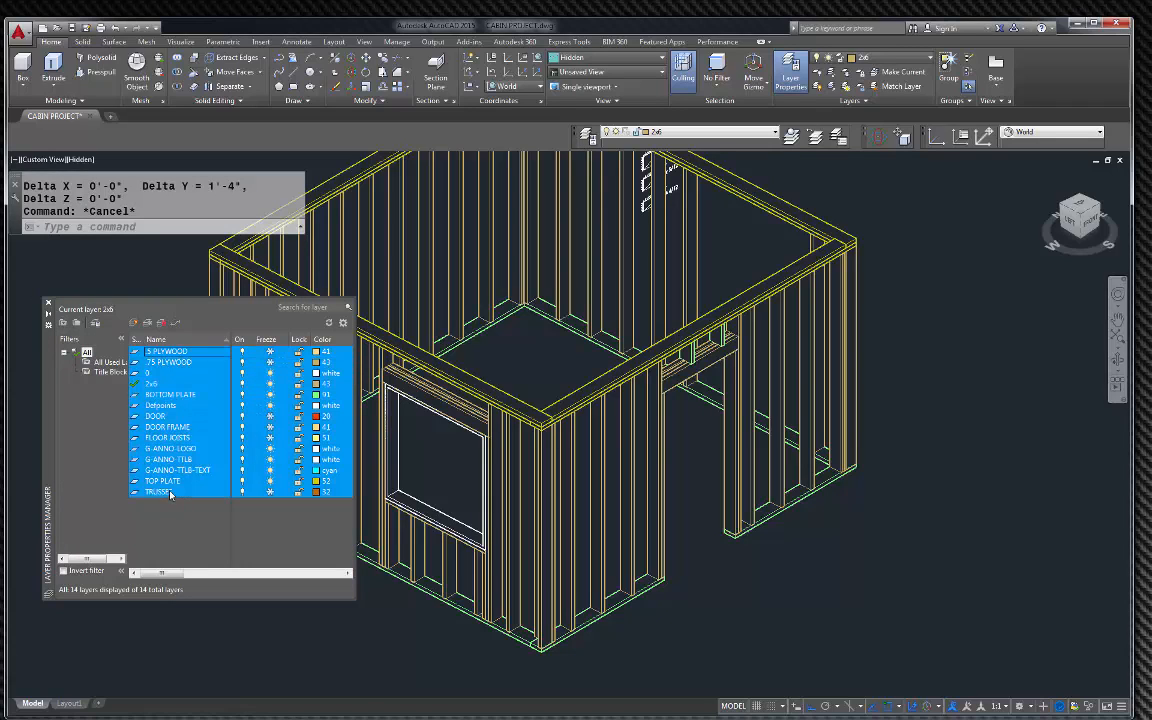
click(272, 493)
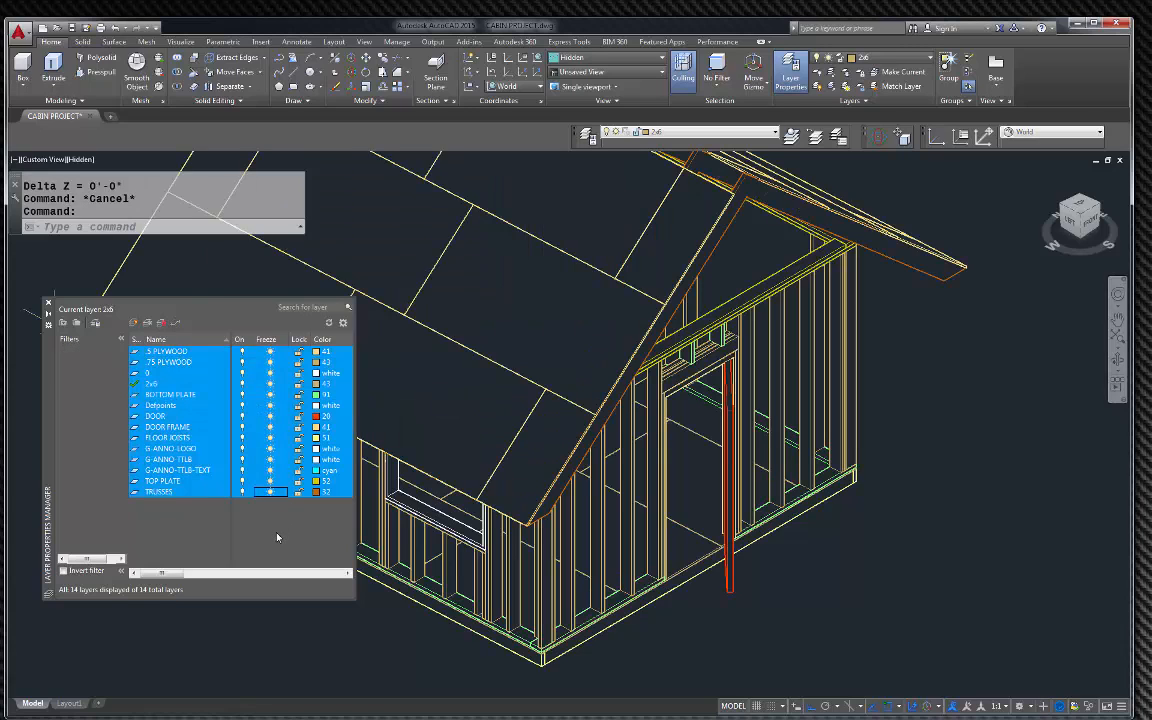
click(277, 537)
key(Escape)
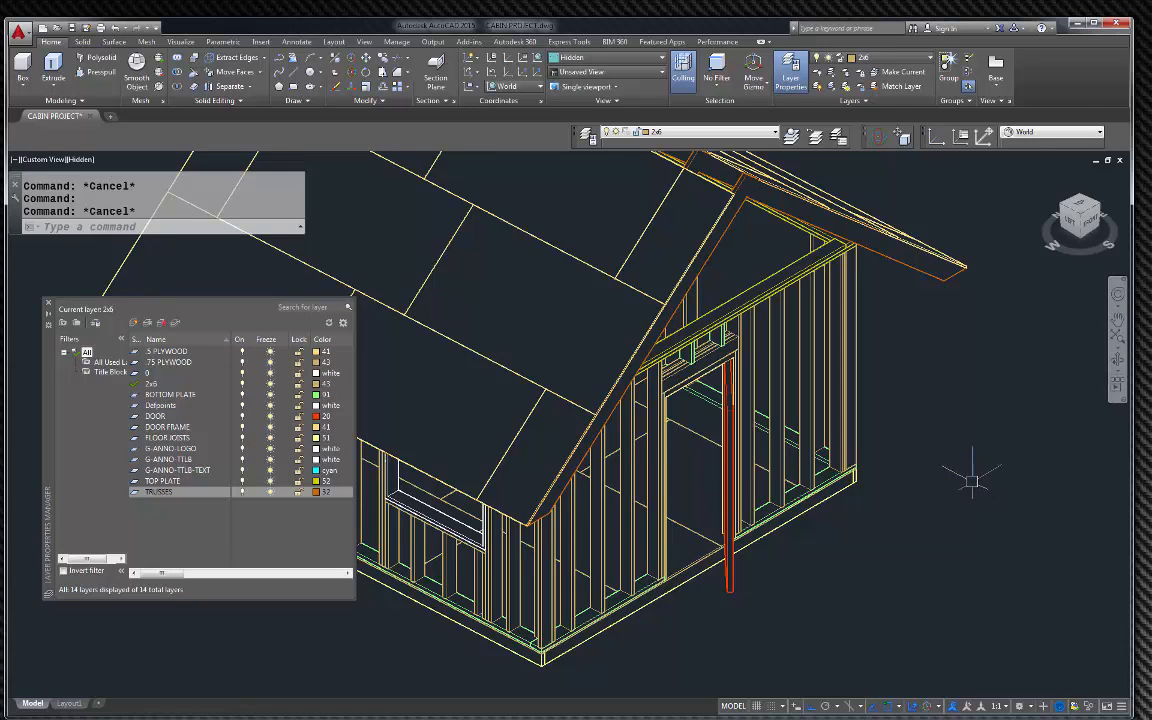
click(48, 314)
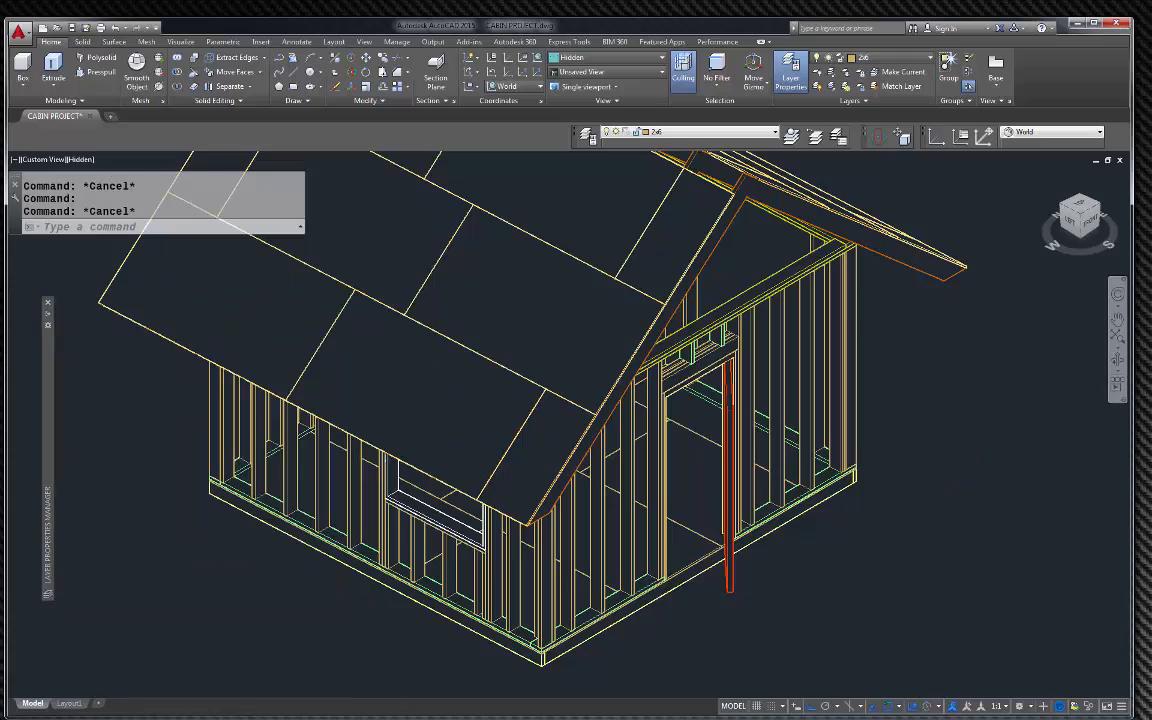
Fill the gap in the right-hand long wall by copying its last stud repeatedly toward the front corner at the existing stud spacing
click(1118, 363)
drag(678, 545, 424, 491)
key(Escape)
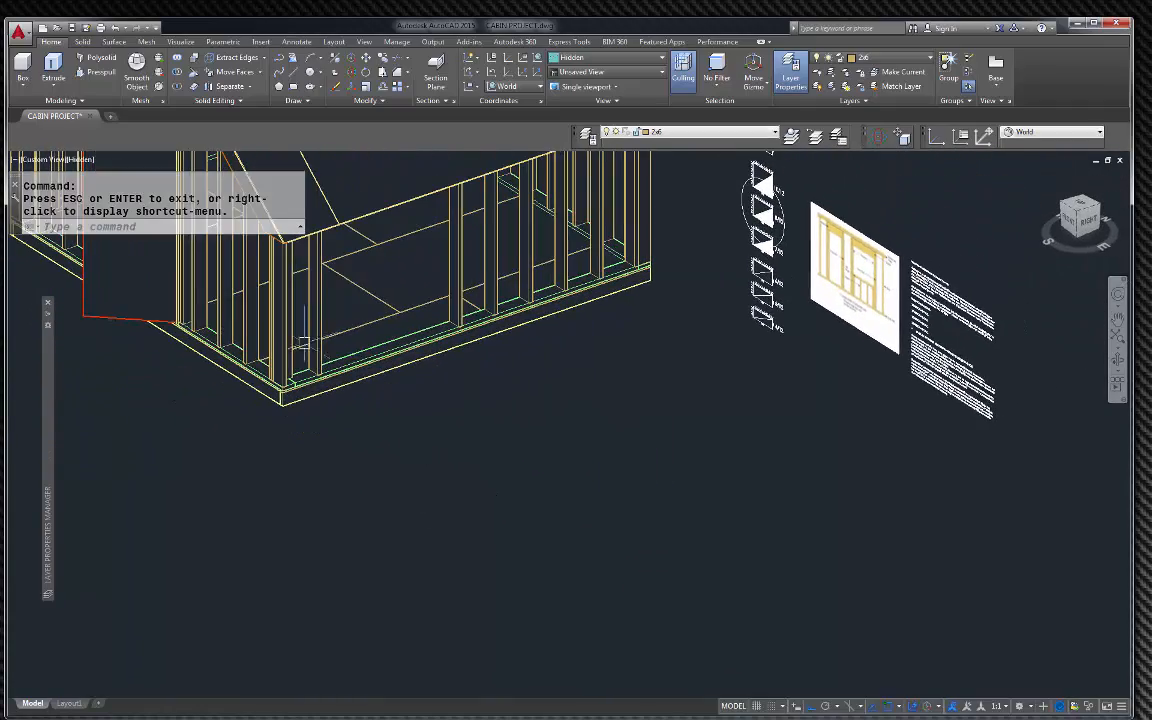
scroll(303, 344, up, 5)
scroll(293, 267, down, 5)
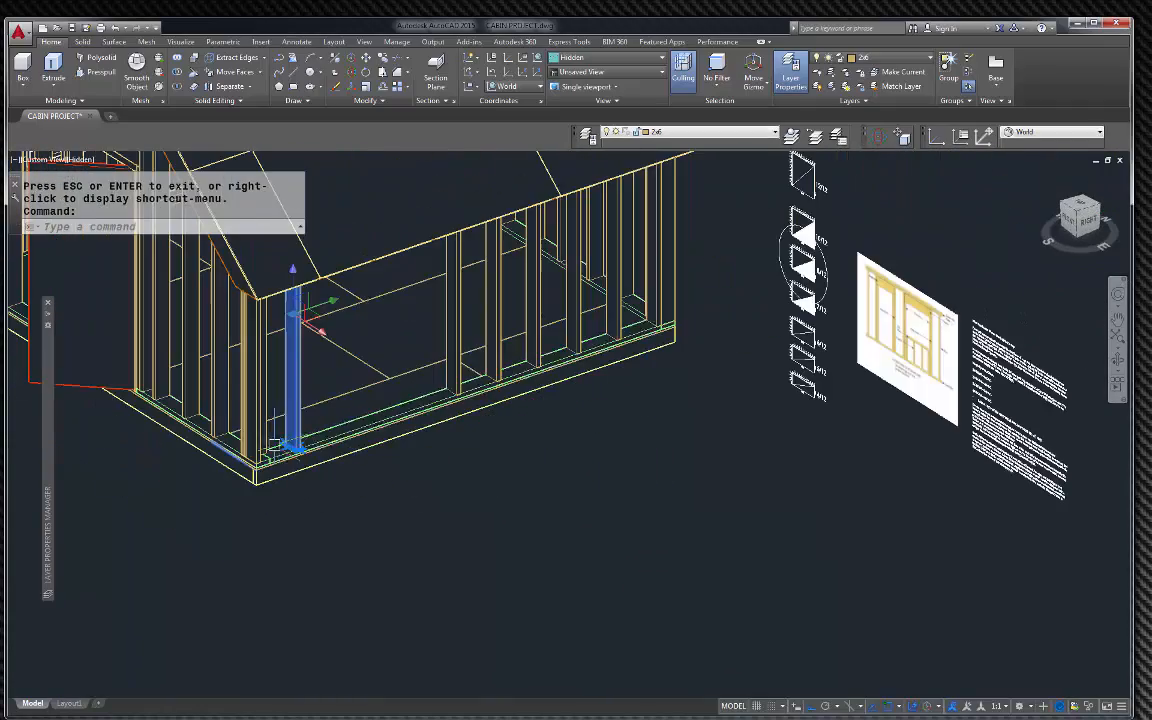
key(Escape)
scroll(486, 350, up, 5)
click(398, 342)
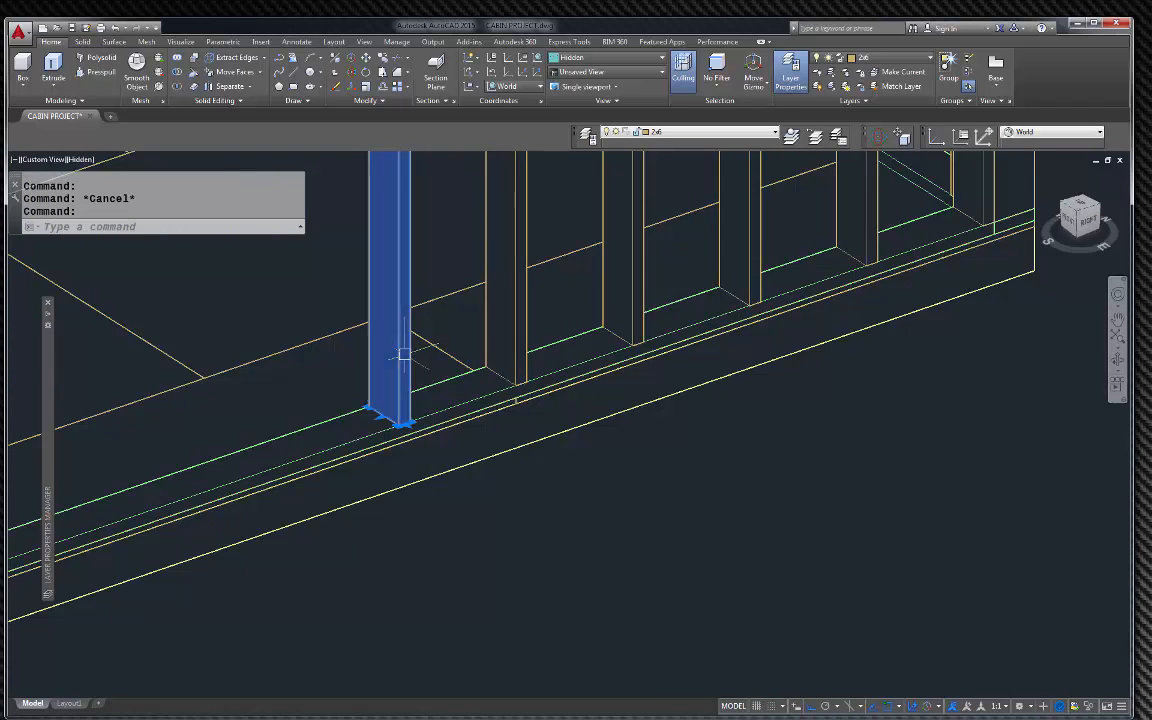
text(c)
key(Return)
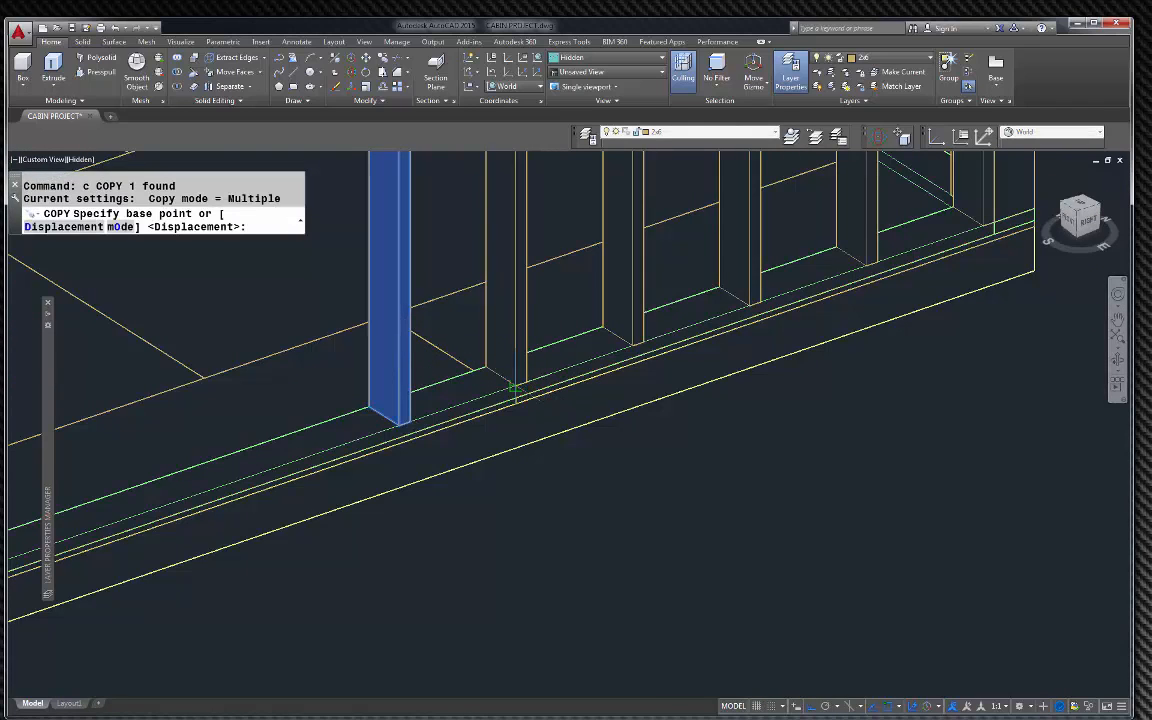
click(519, 384)
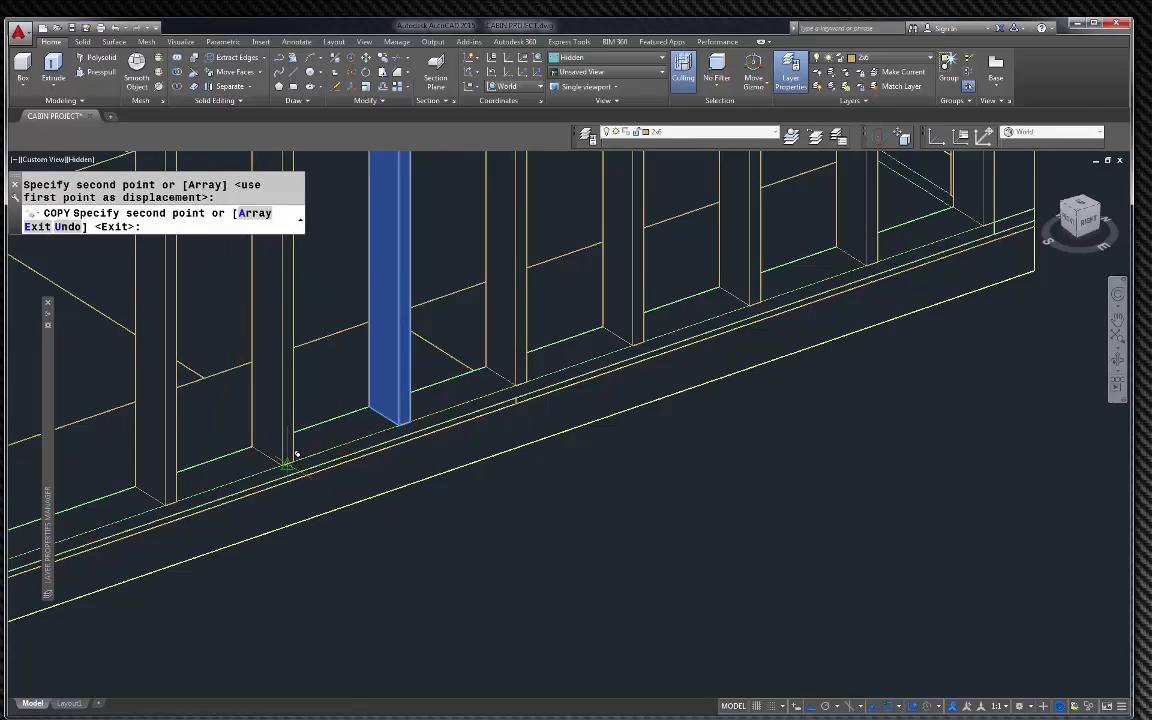
scroll(368, 413, down, 2)
scroll(249, 474, up, 4)
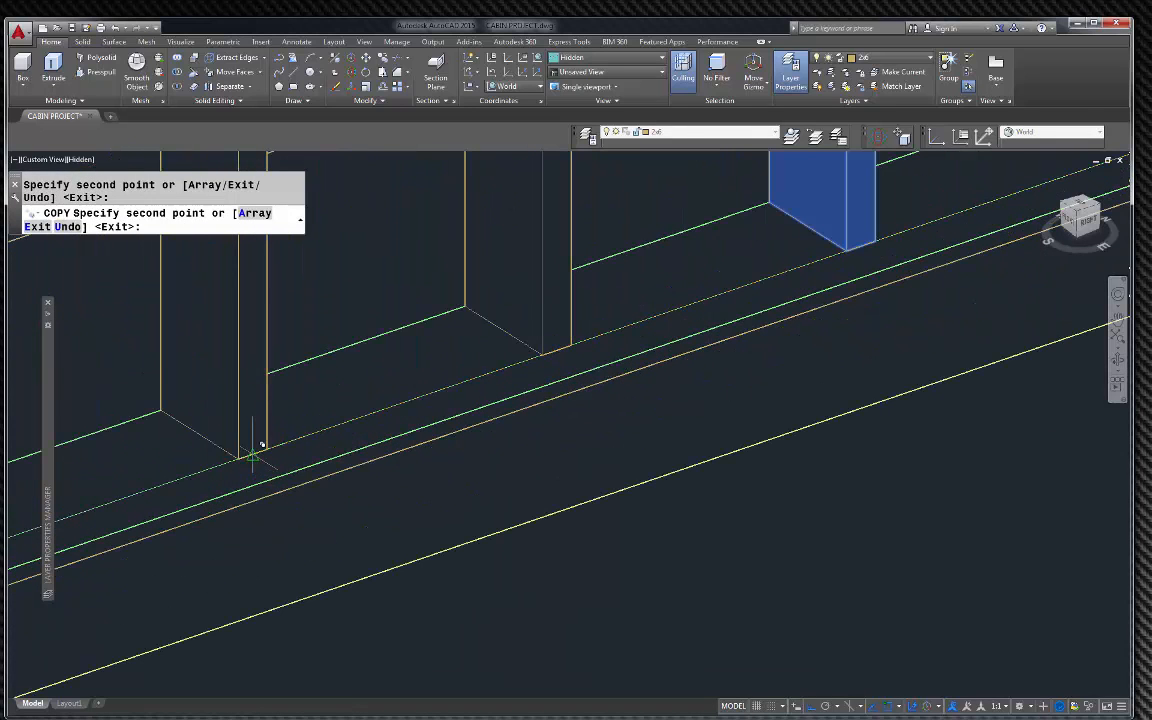
key(Escape)
scroll(493, 514, down, 5)
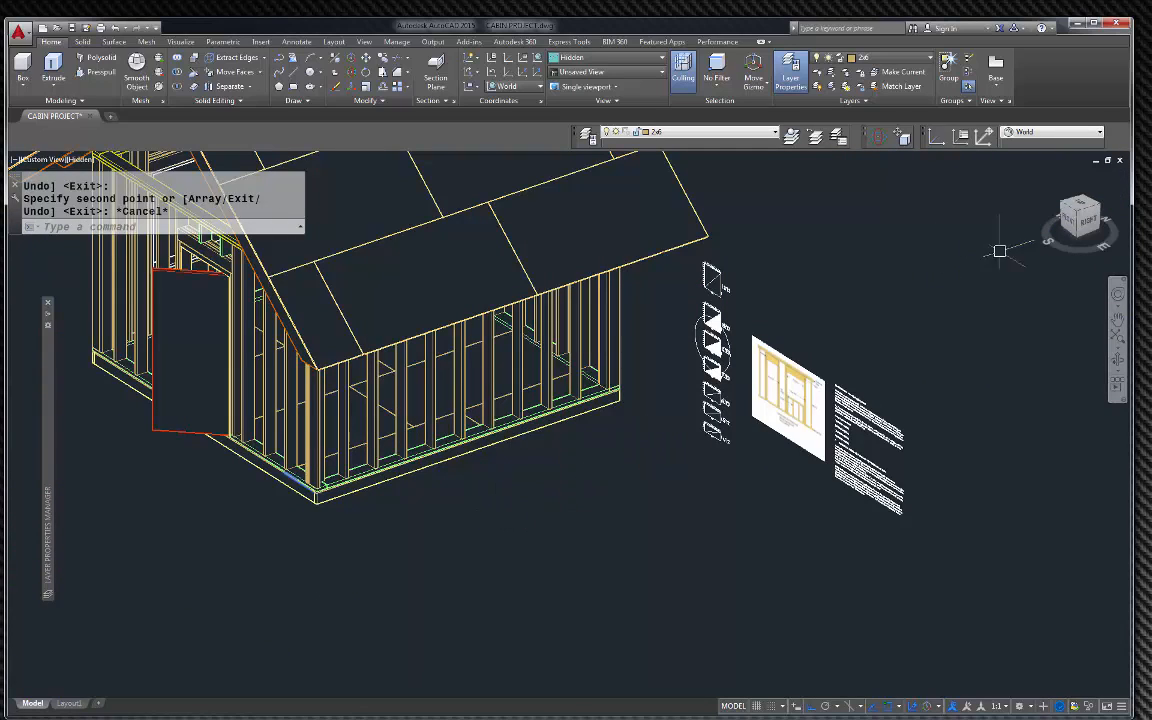
Examine the cabin's complete framing, window, door and roof from the front and window side
click(1064, 208)
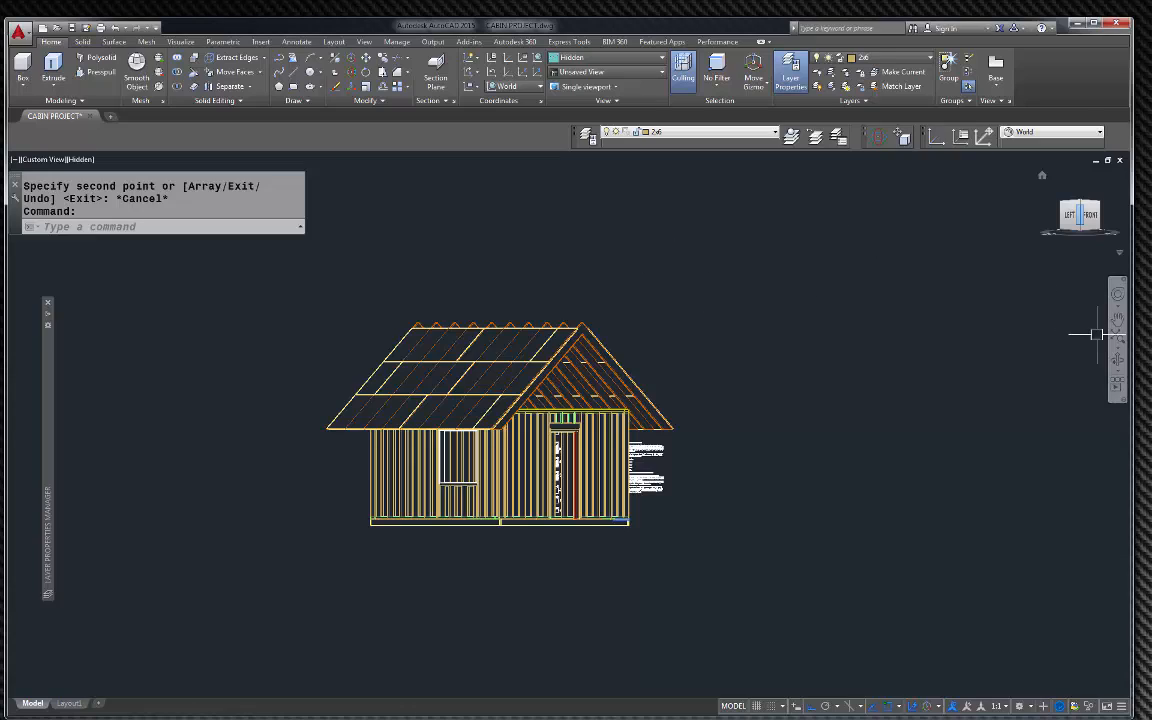
click(1121, 363)
drag(597, 357, 590, 395)
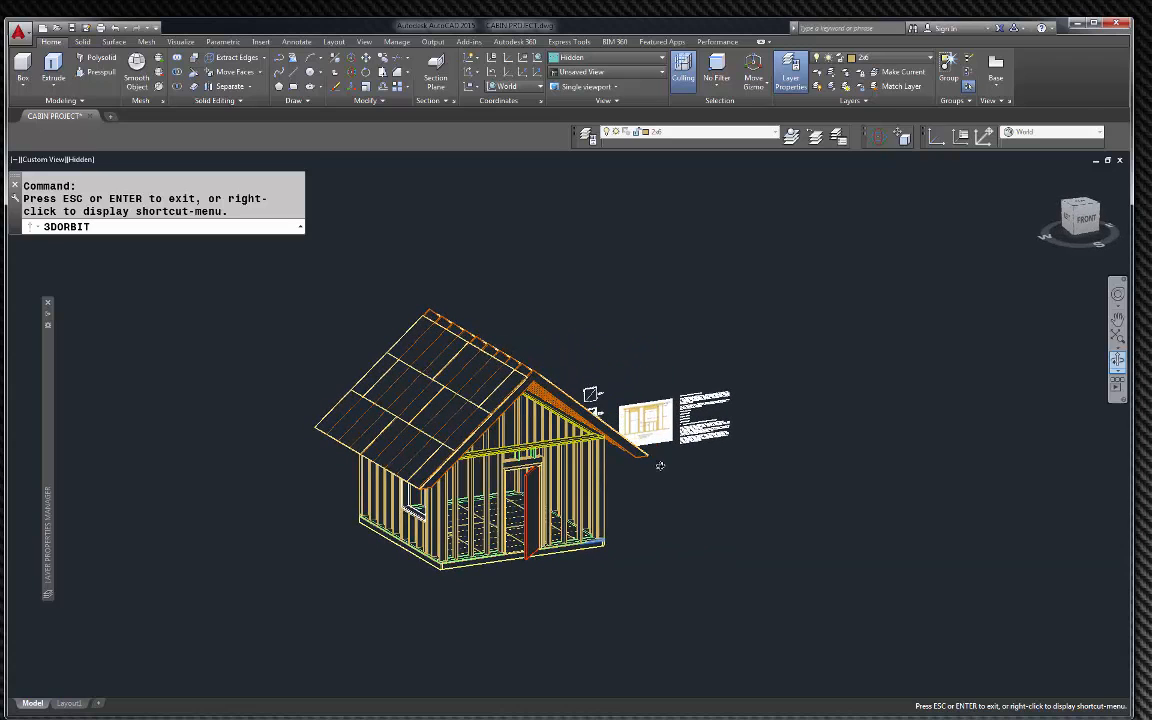
key(Escape)
scroll(365, 520, up, 7)
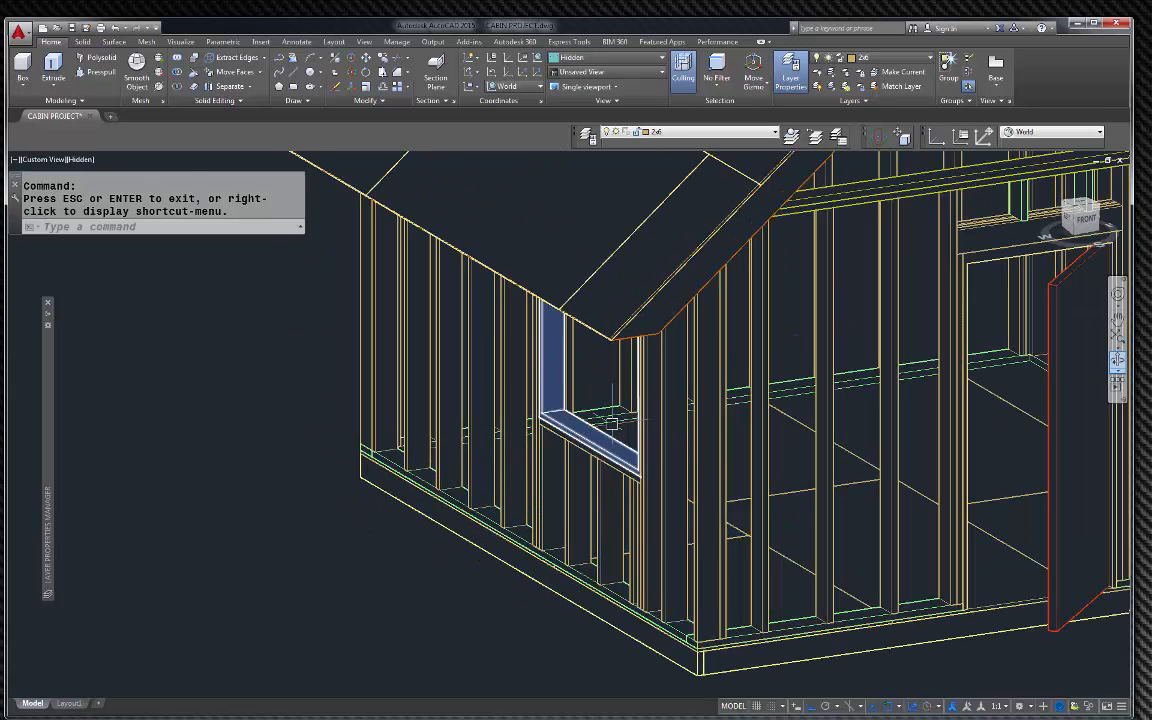
scroll(692, 400, down, 3)
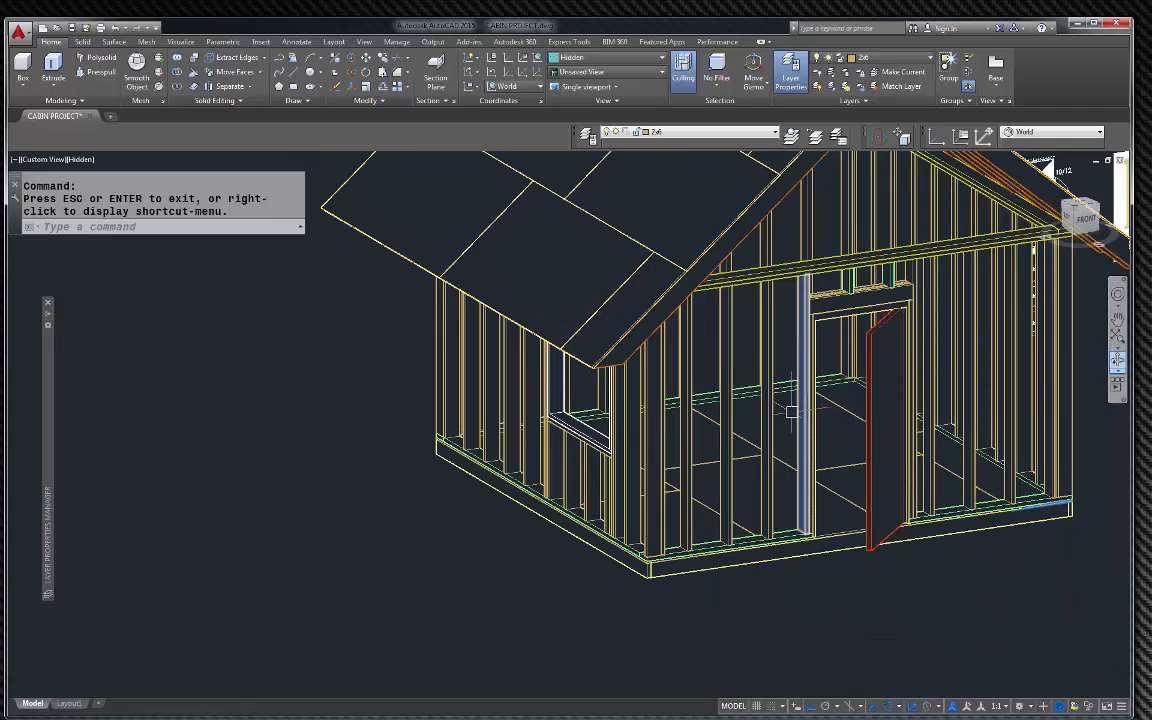
scroll(669, 423, down, 2)
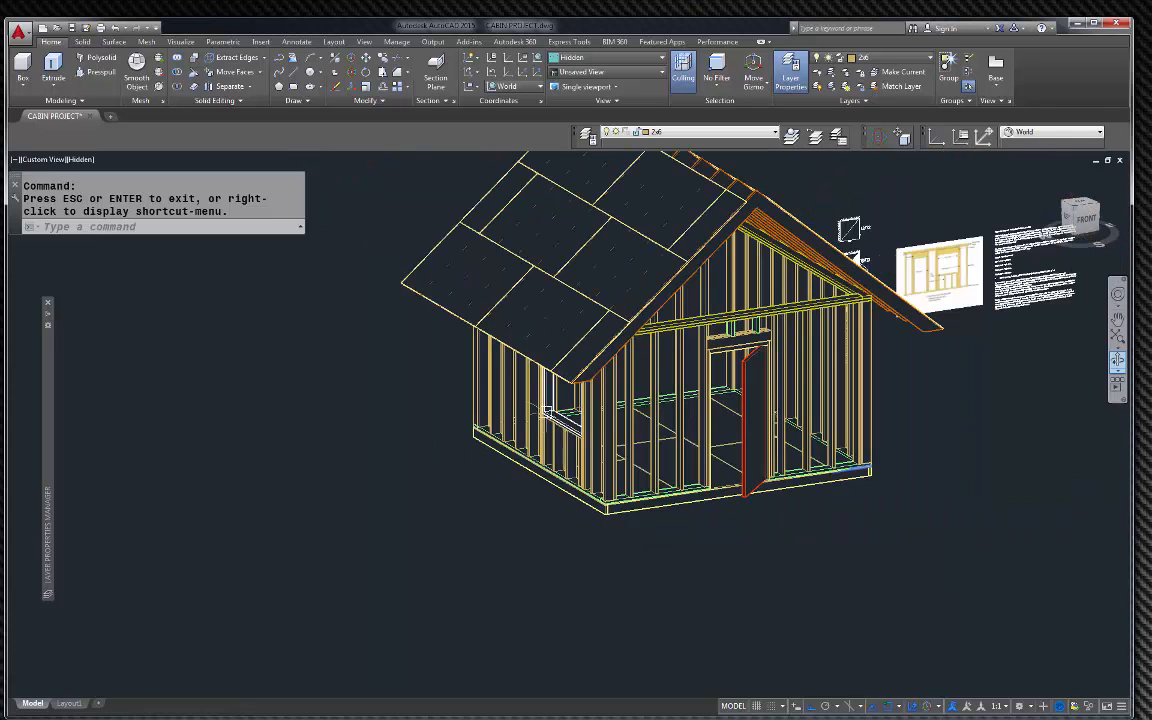
scroll(440, 380, down, 3)
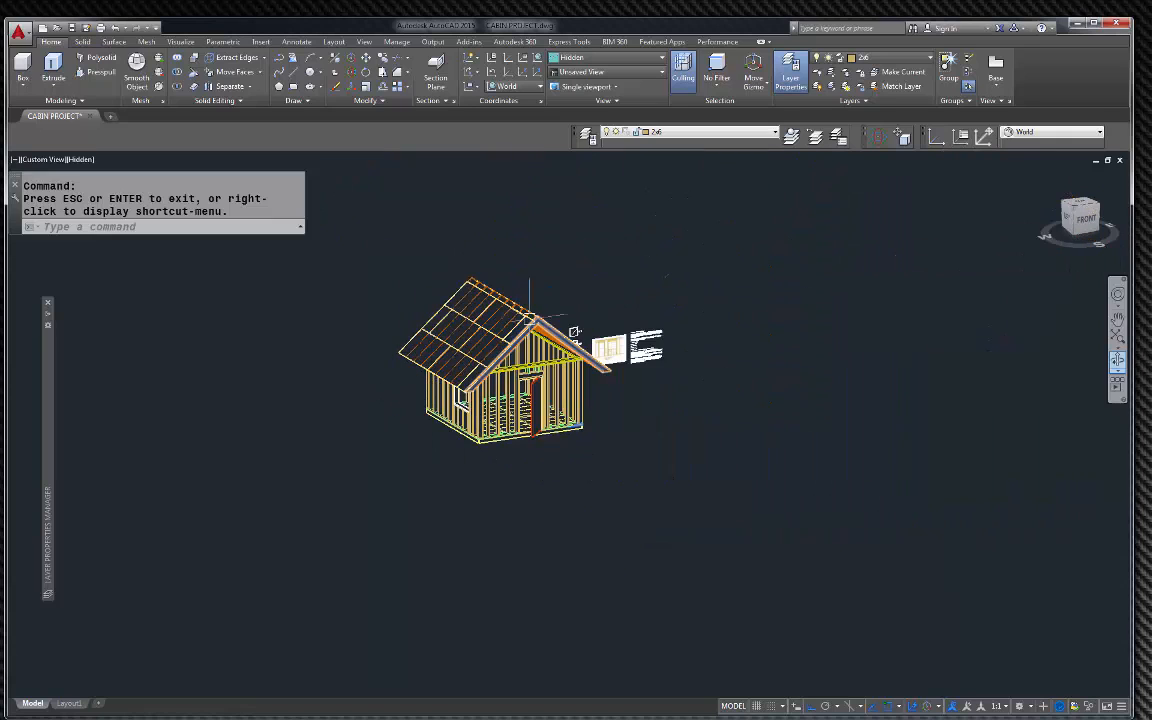
scroll(478, 294, up, 4)
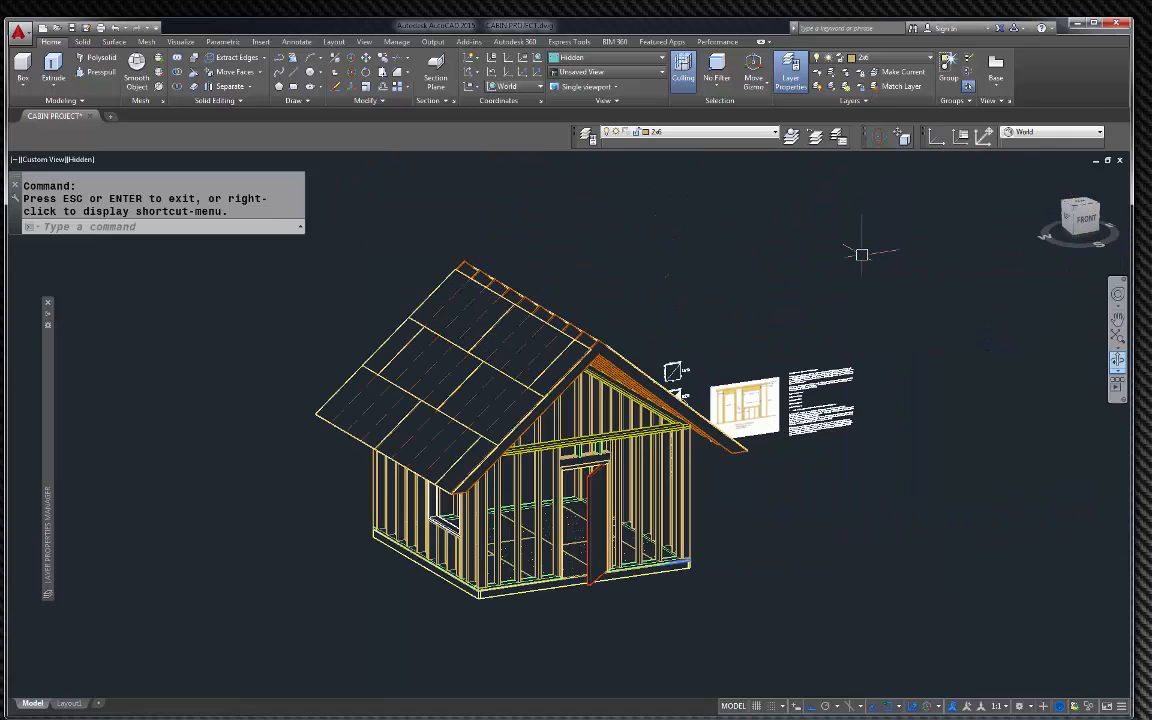